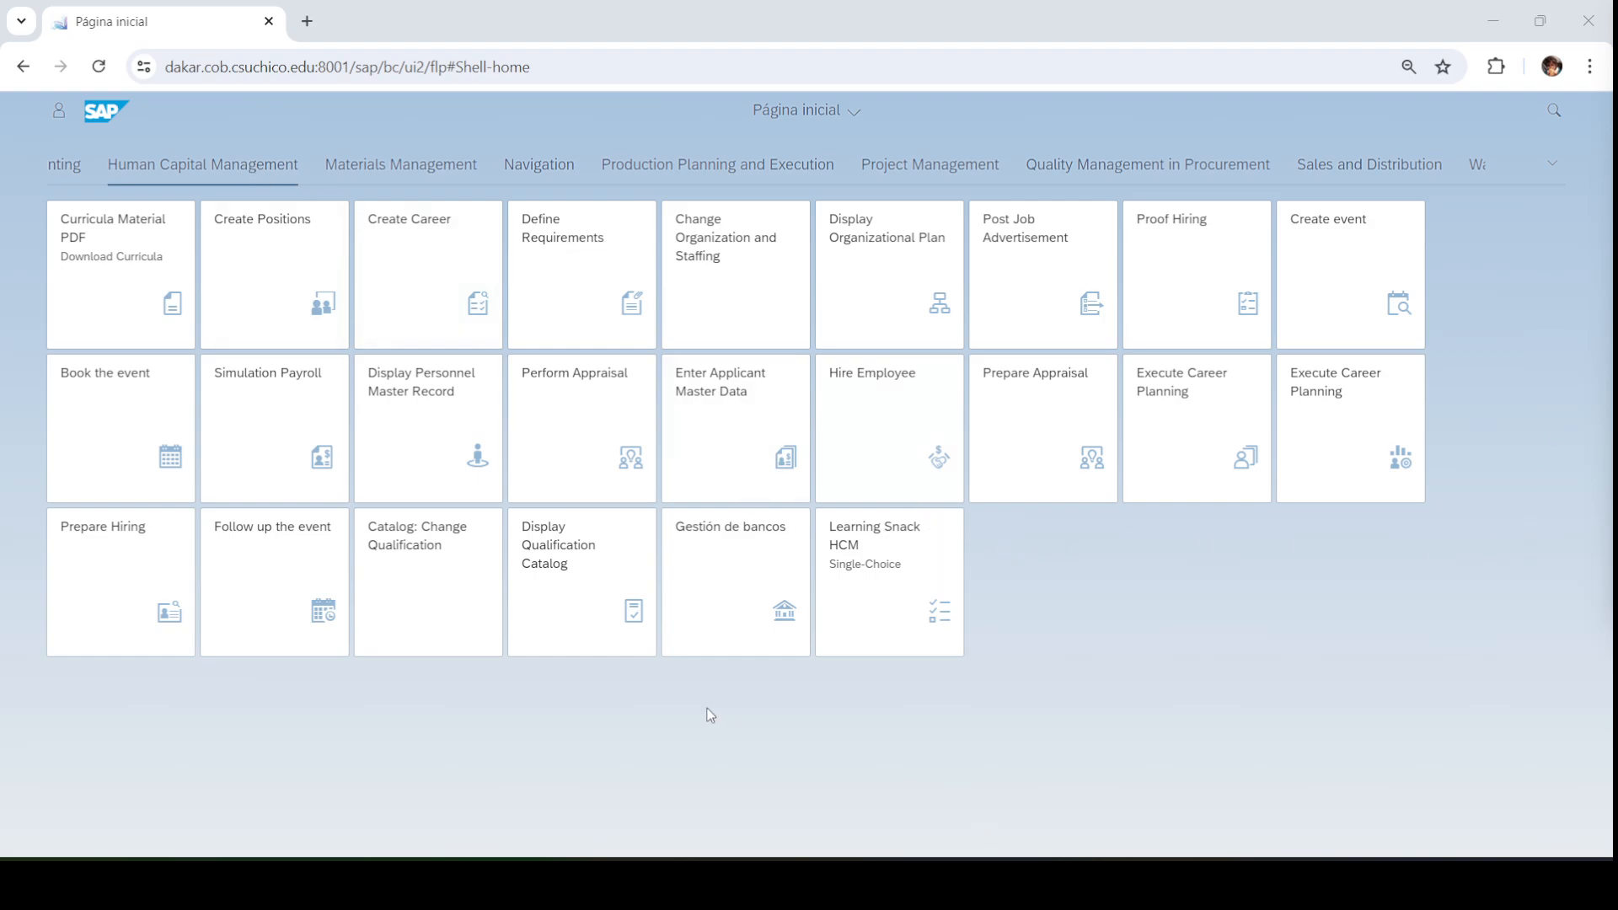
click(1099, 762)
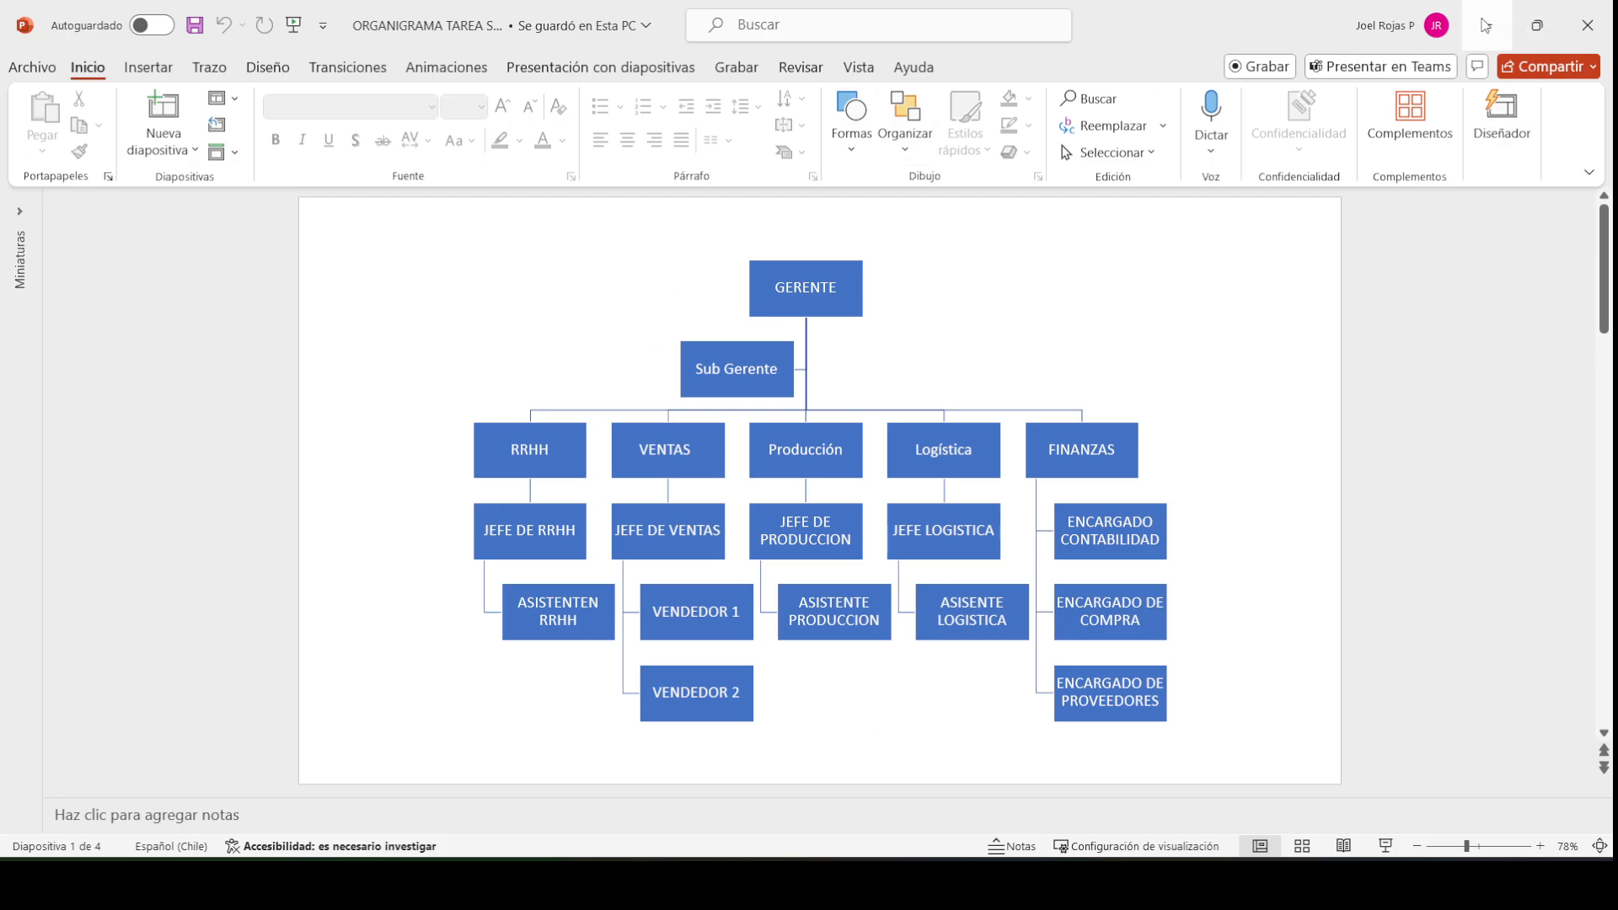
click(1486, 25)
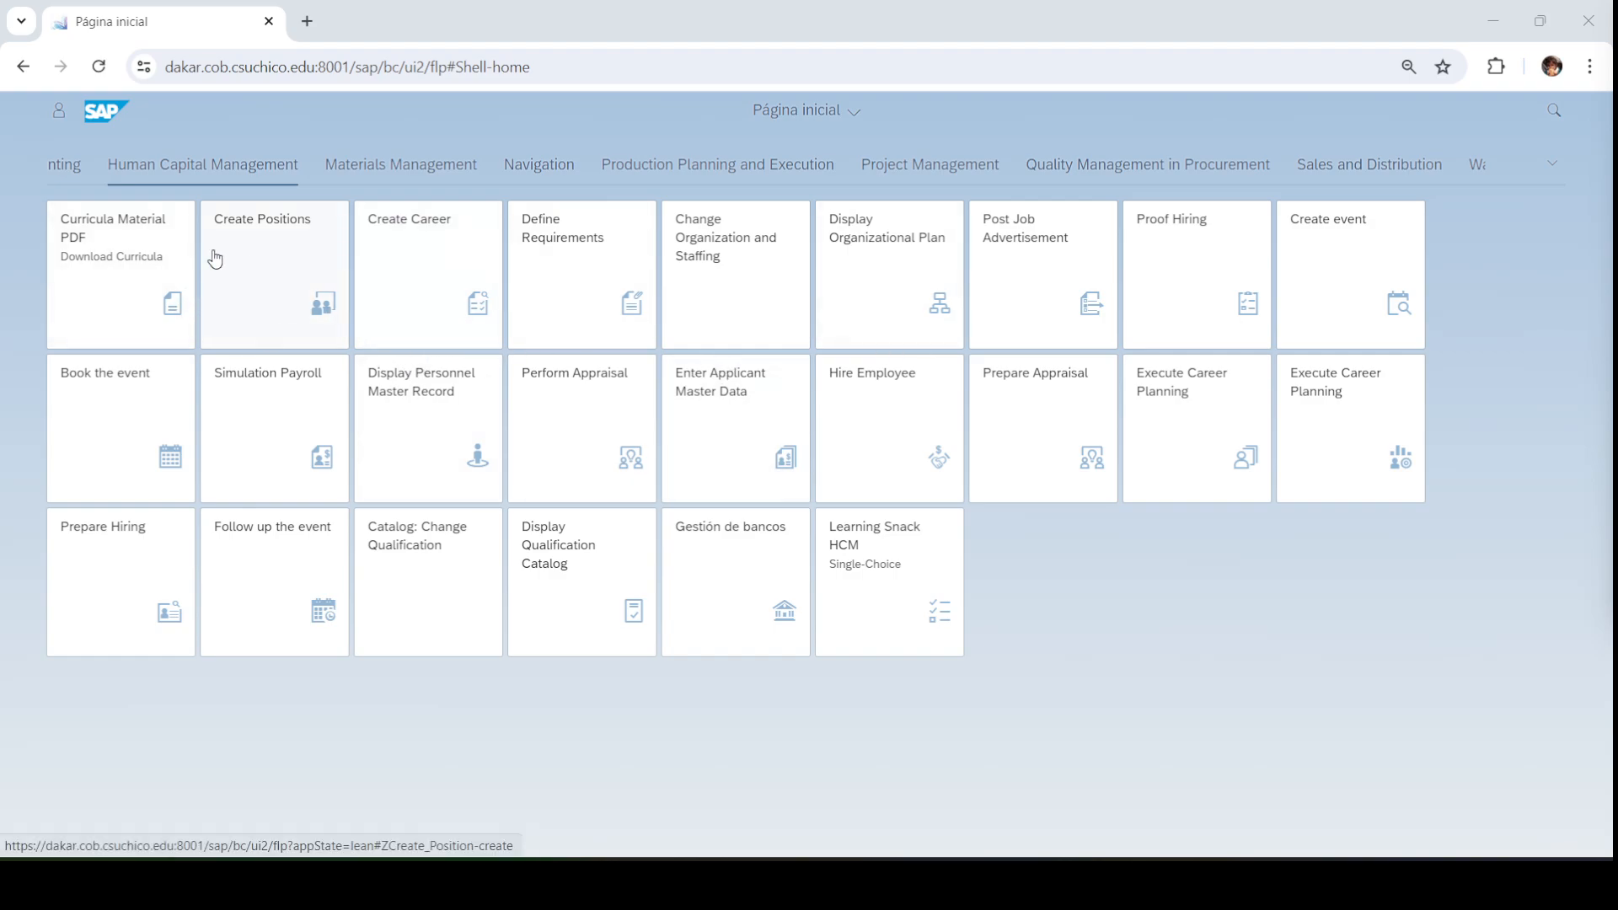
Launch the Create Positions app to reach the Organización y ocupación modificar screen
click(286, 239)
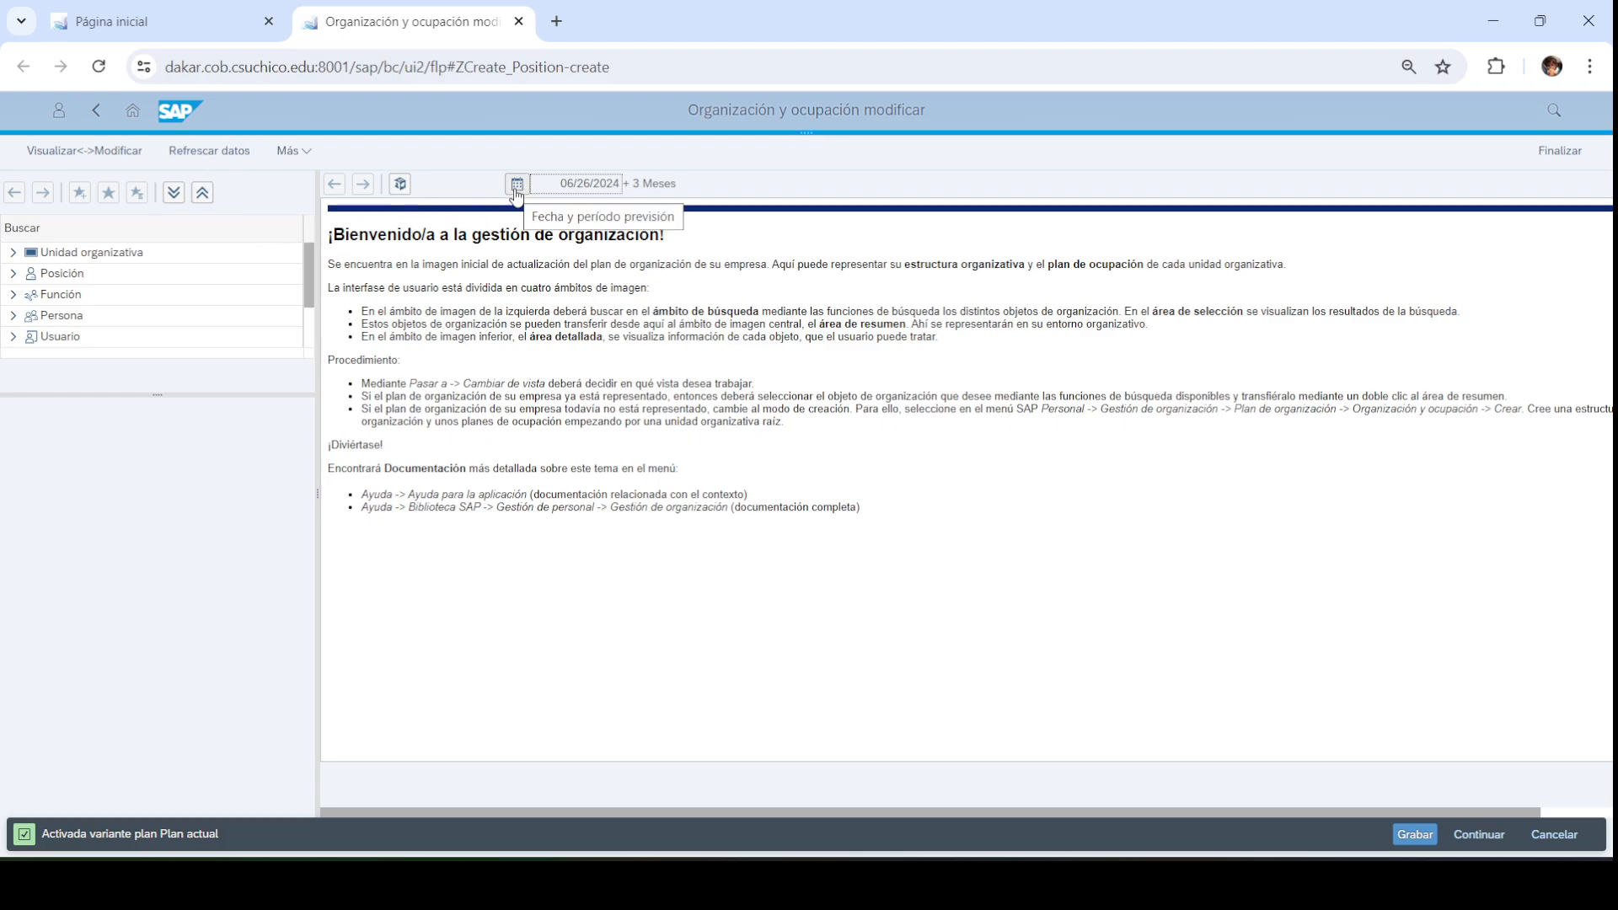
Run an unrestricted free search for organizational units, confirming the long-runtime prompt to get 2,615 hits
click(12, 254)
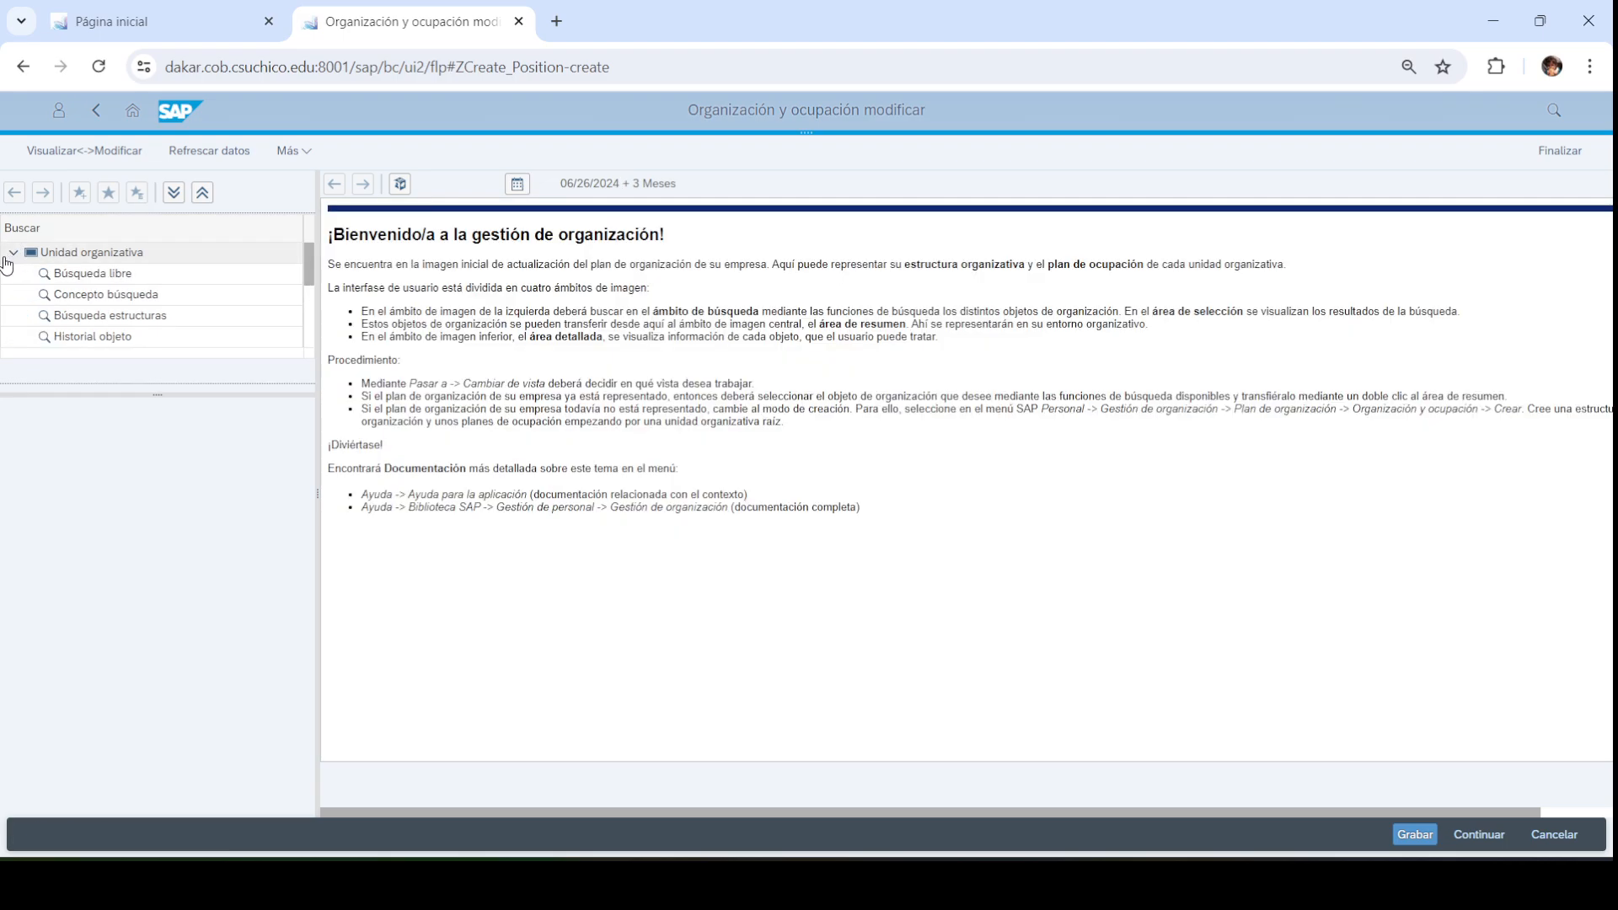
click(87, 278)
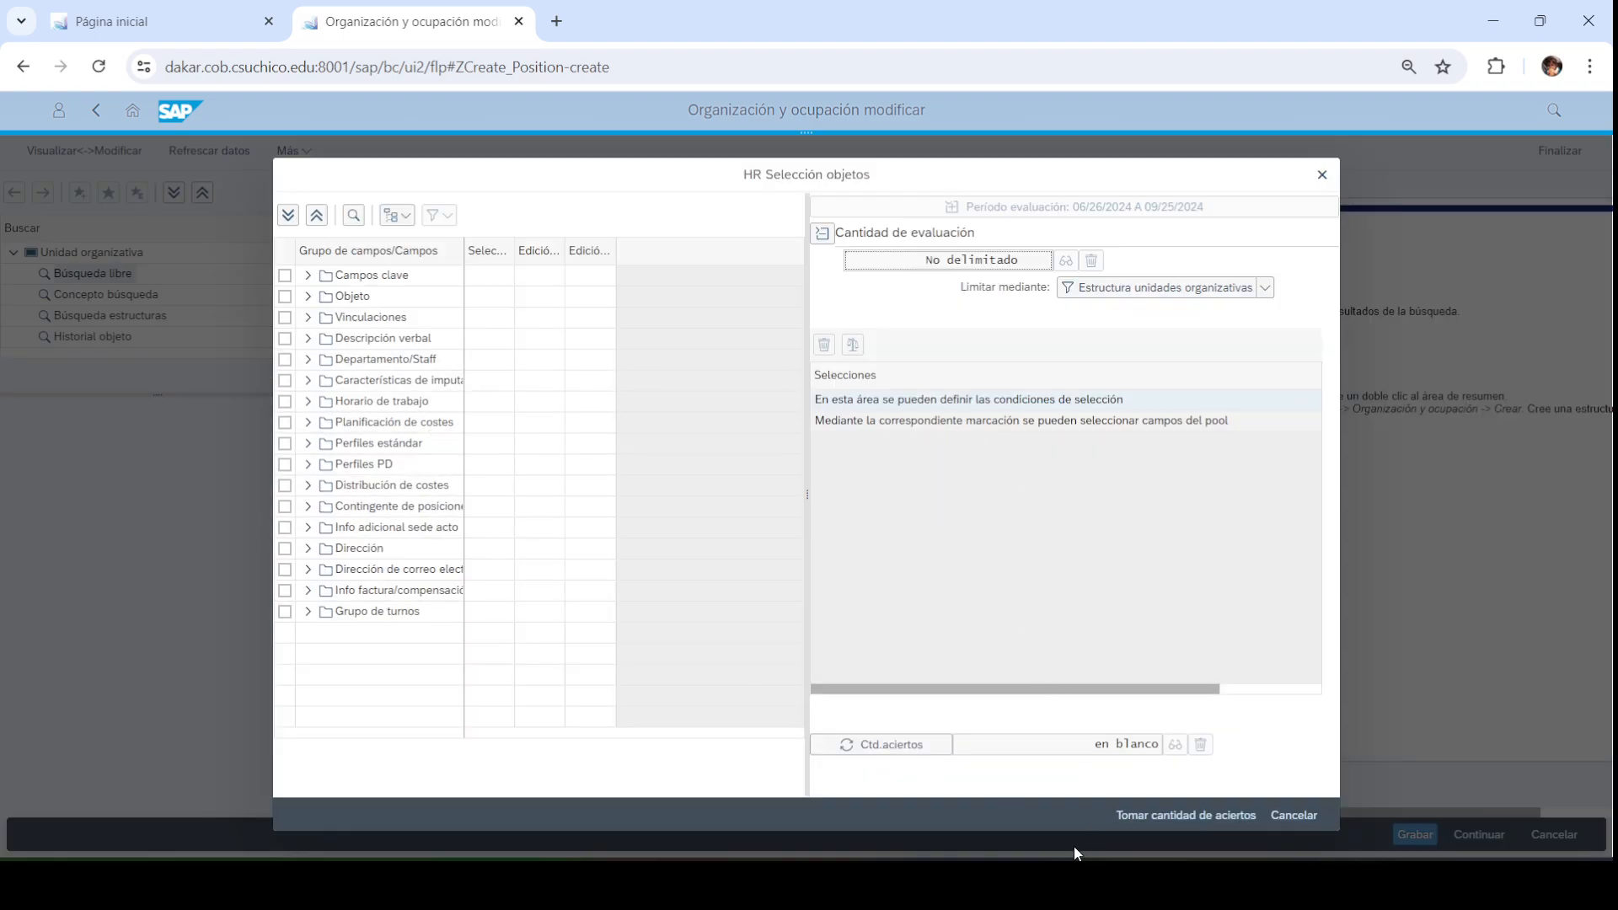
click(1123, 817)
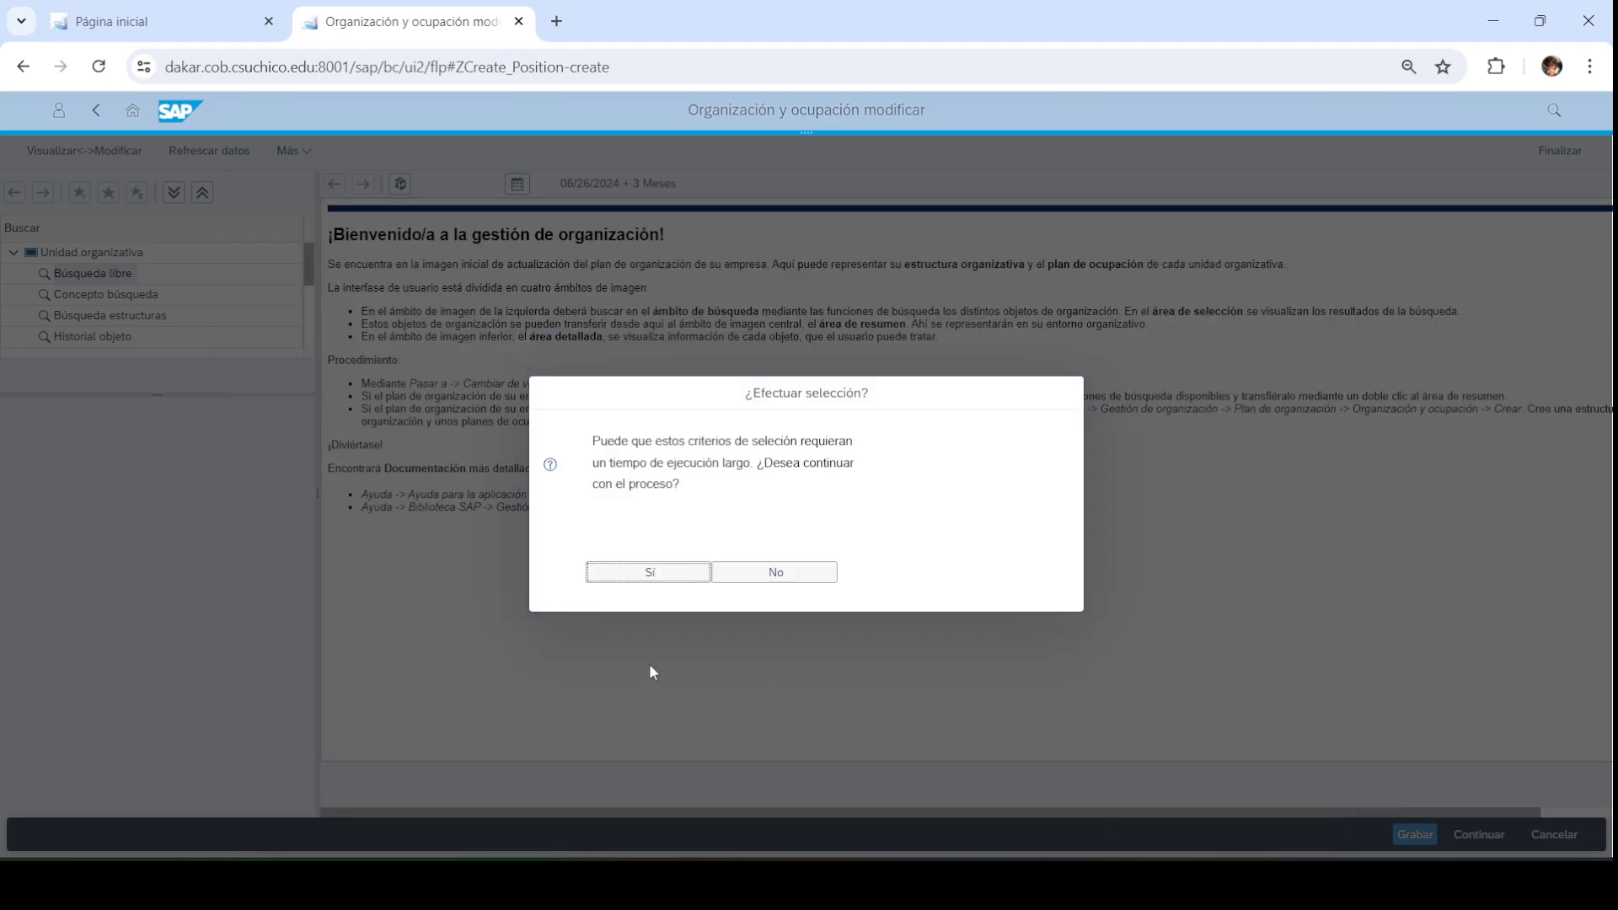
click(666, 575)
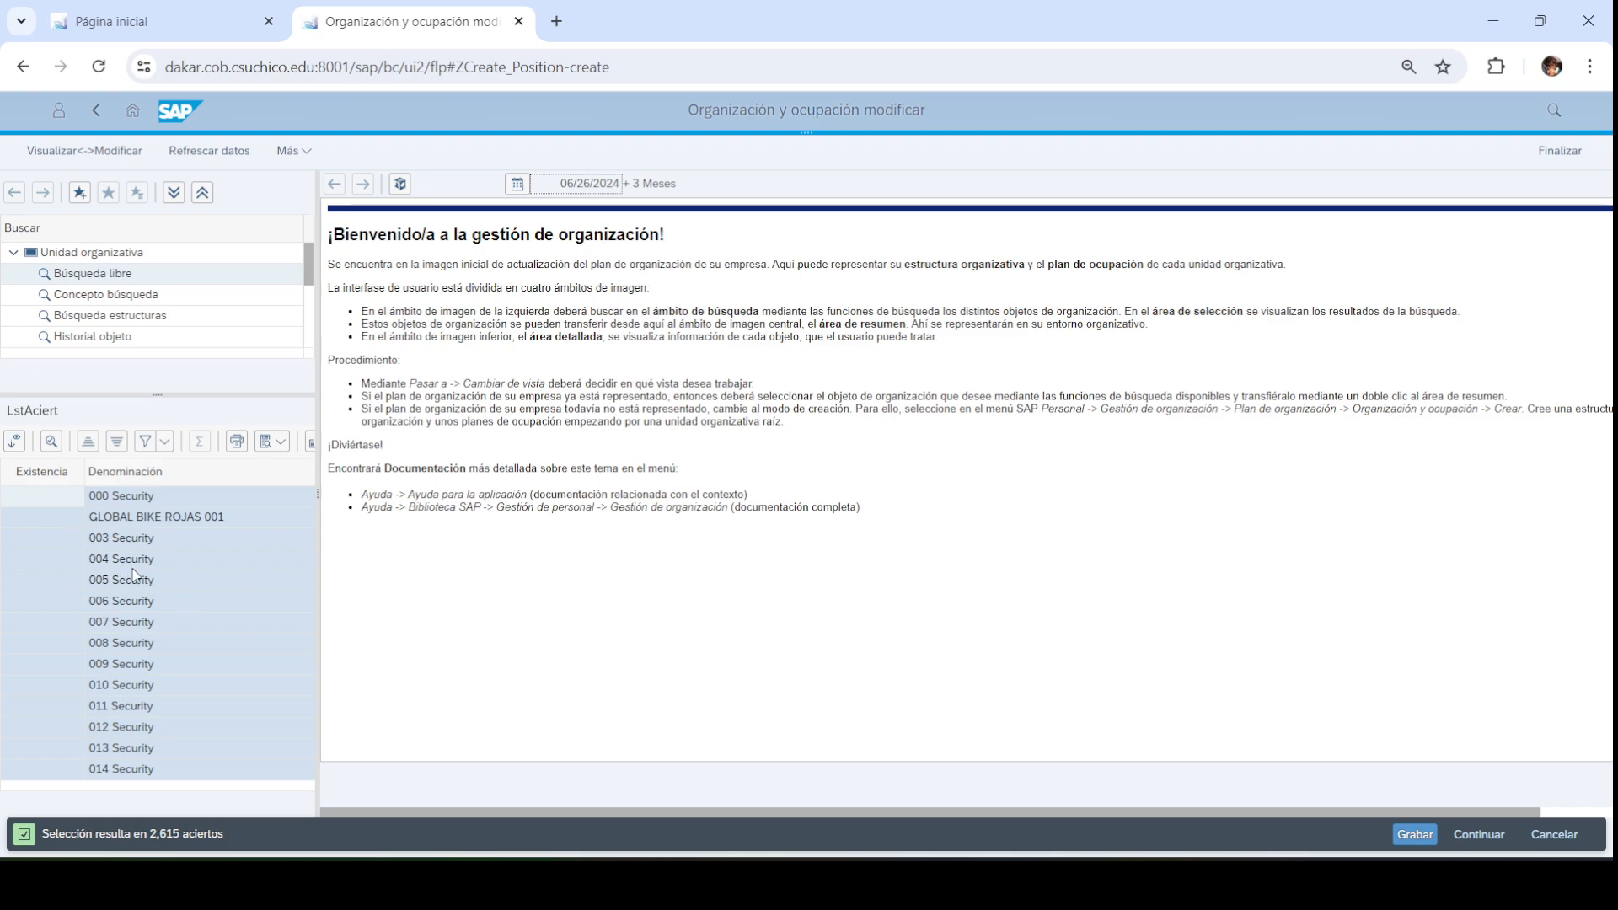
scroll(135, 575, down, 6)
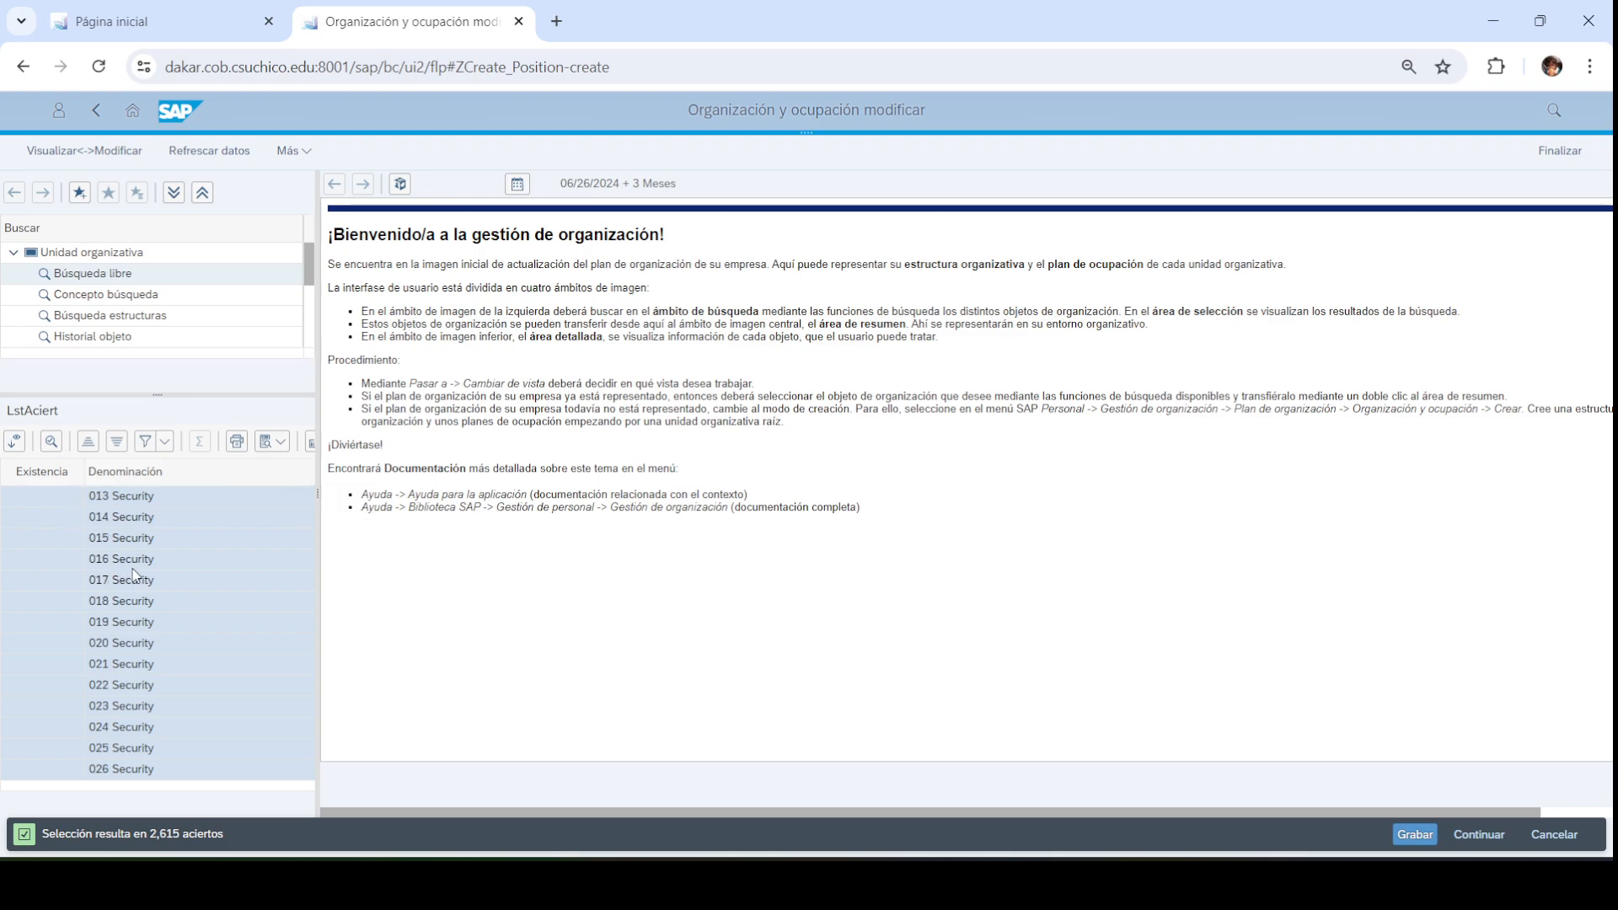
scroll(135, 575, down, 1)
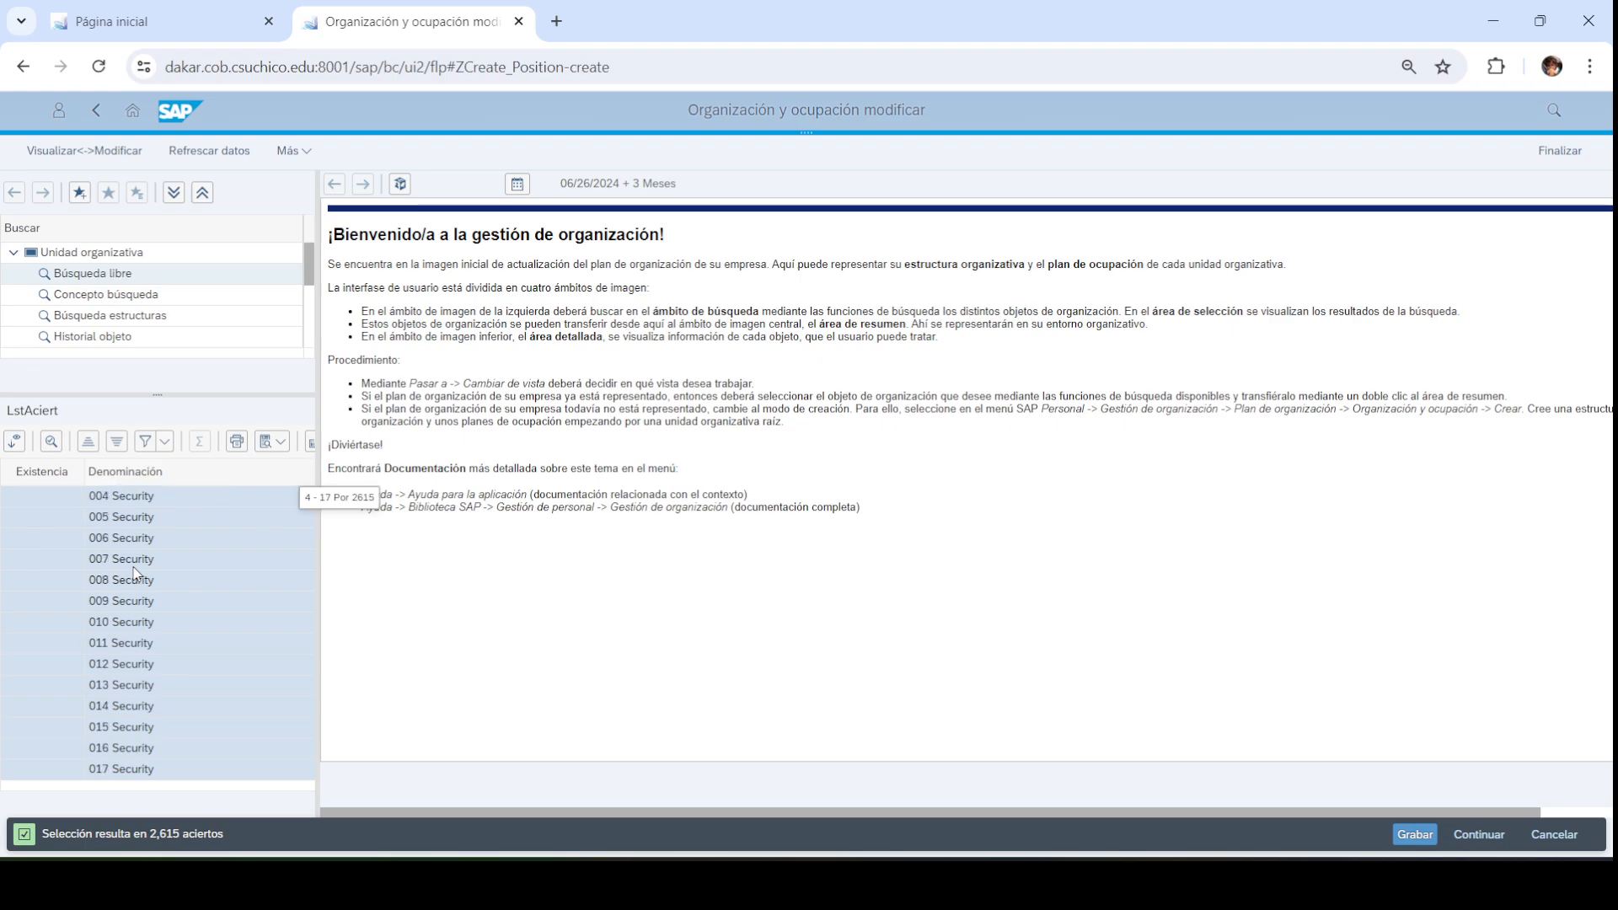
scroll(135, 576, down, 9)
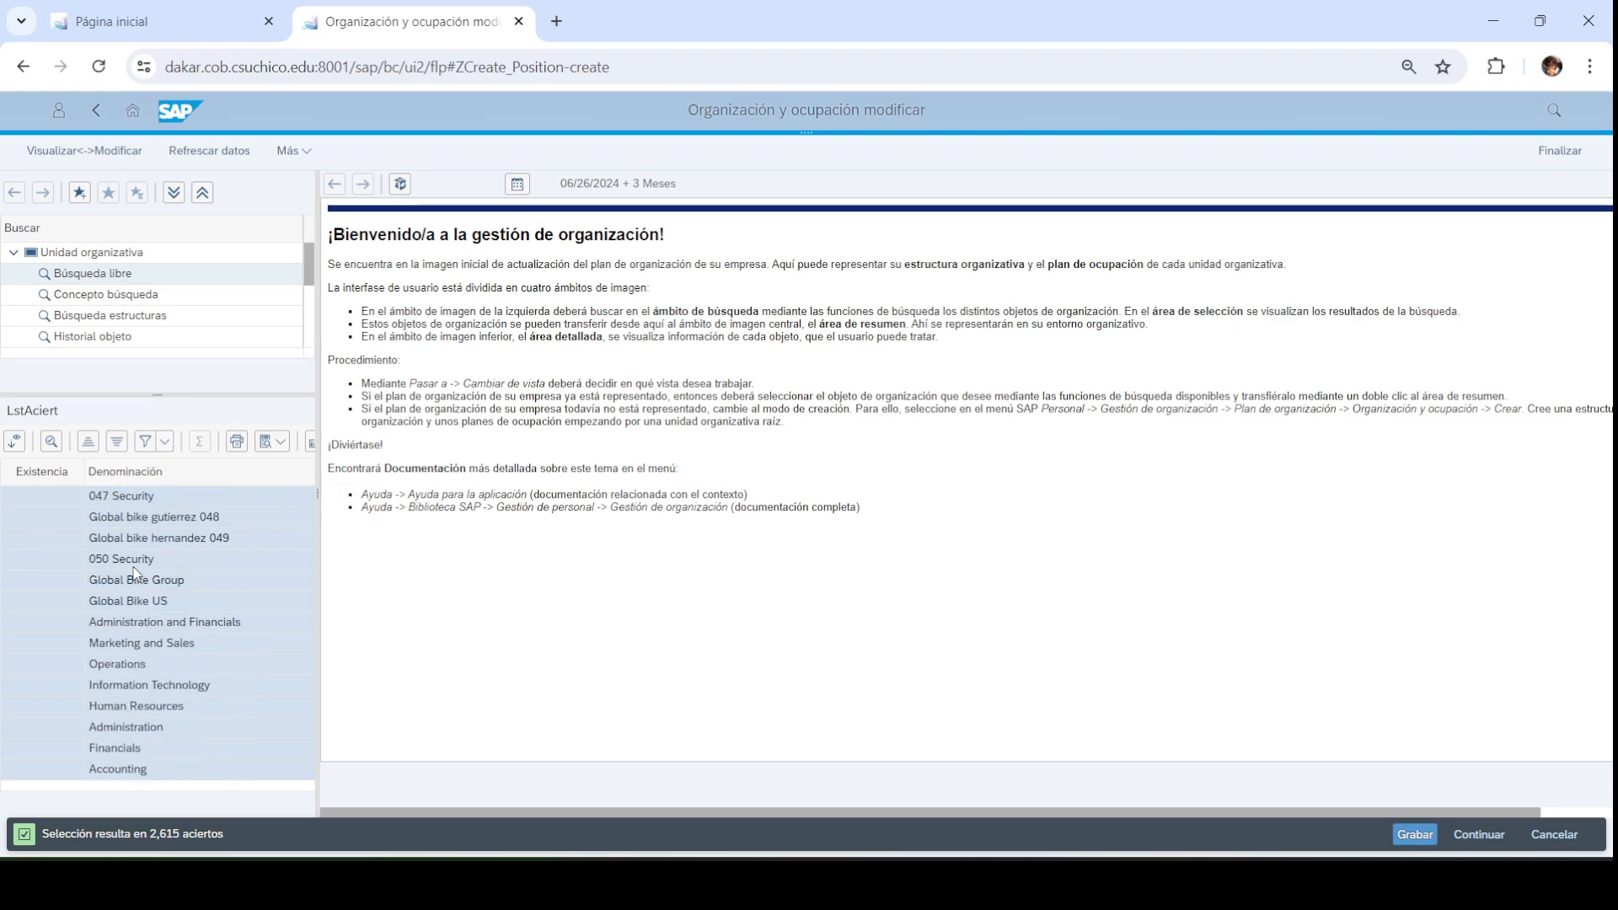
scroll(215, 624, down, 17)
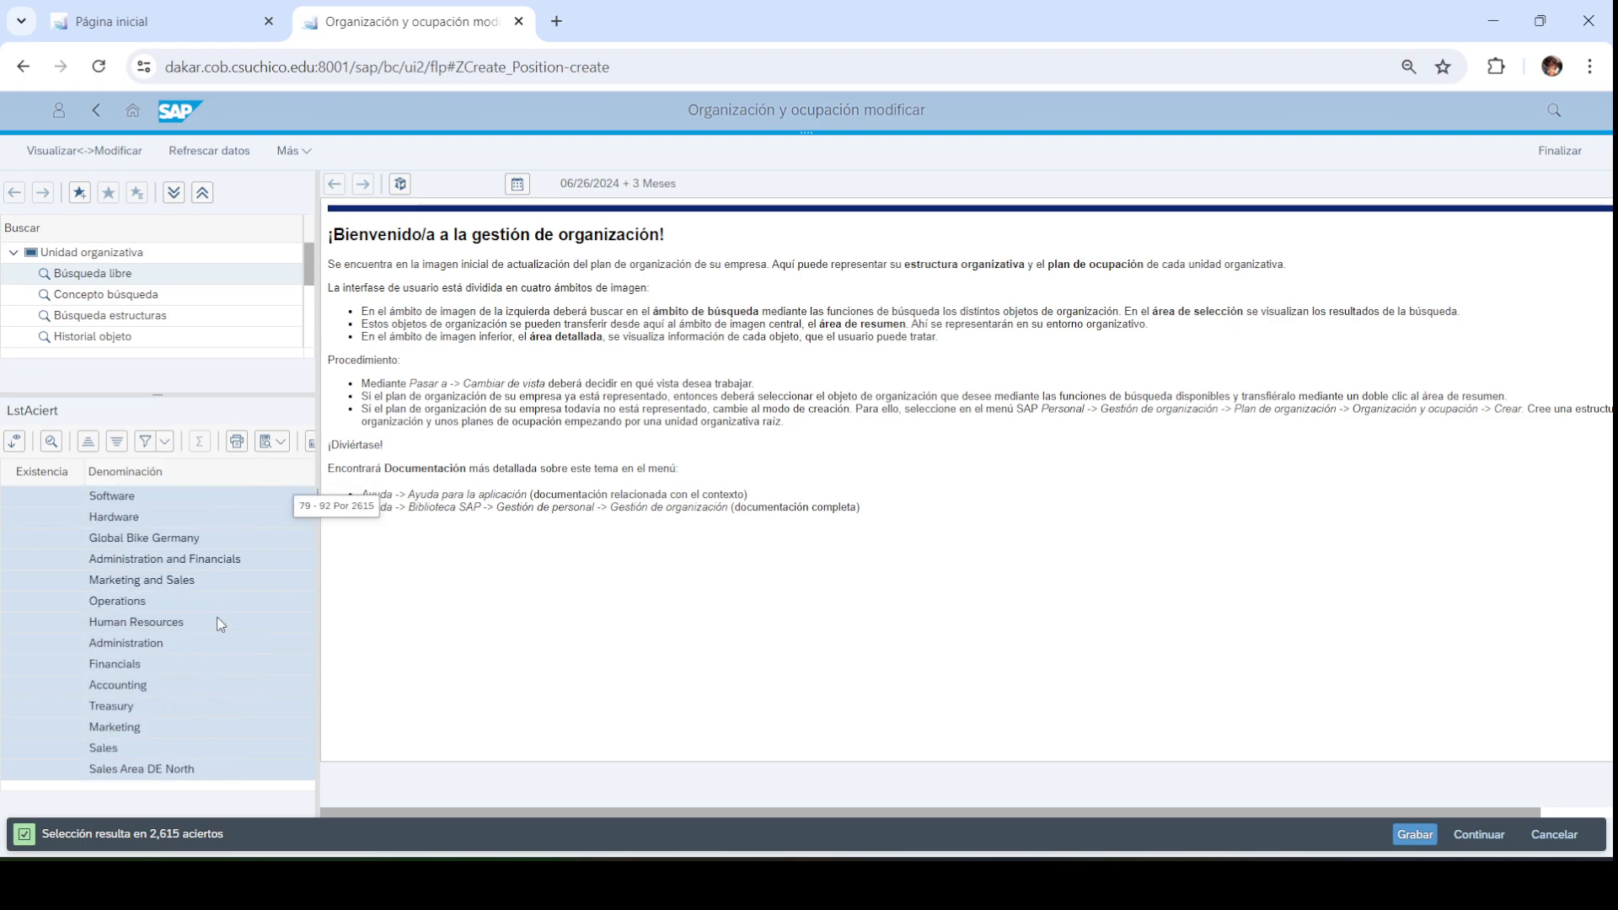
scroll(218, 624, down, 5)
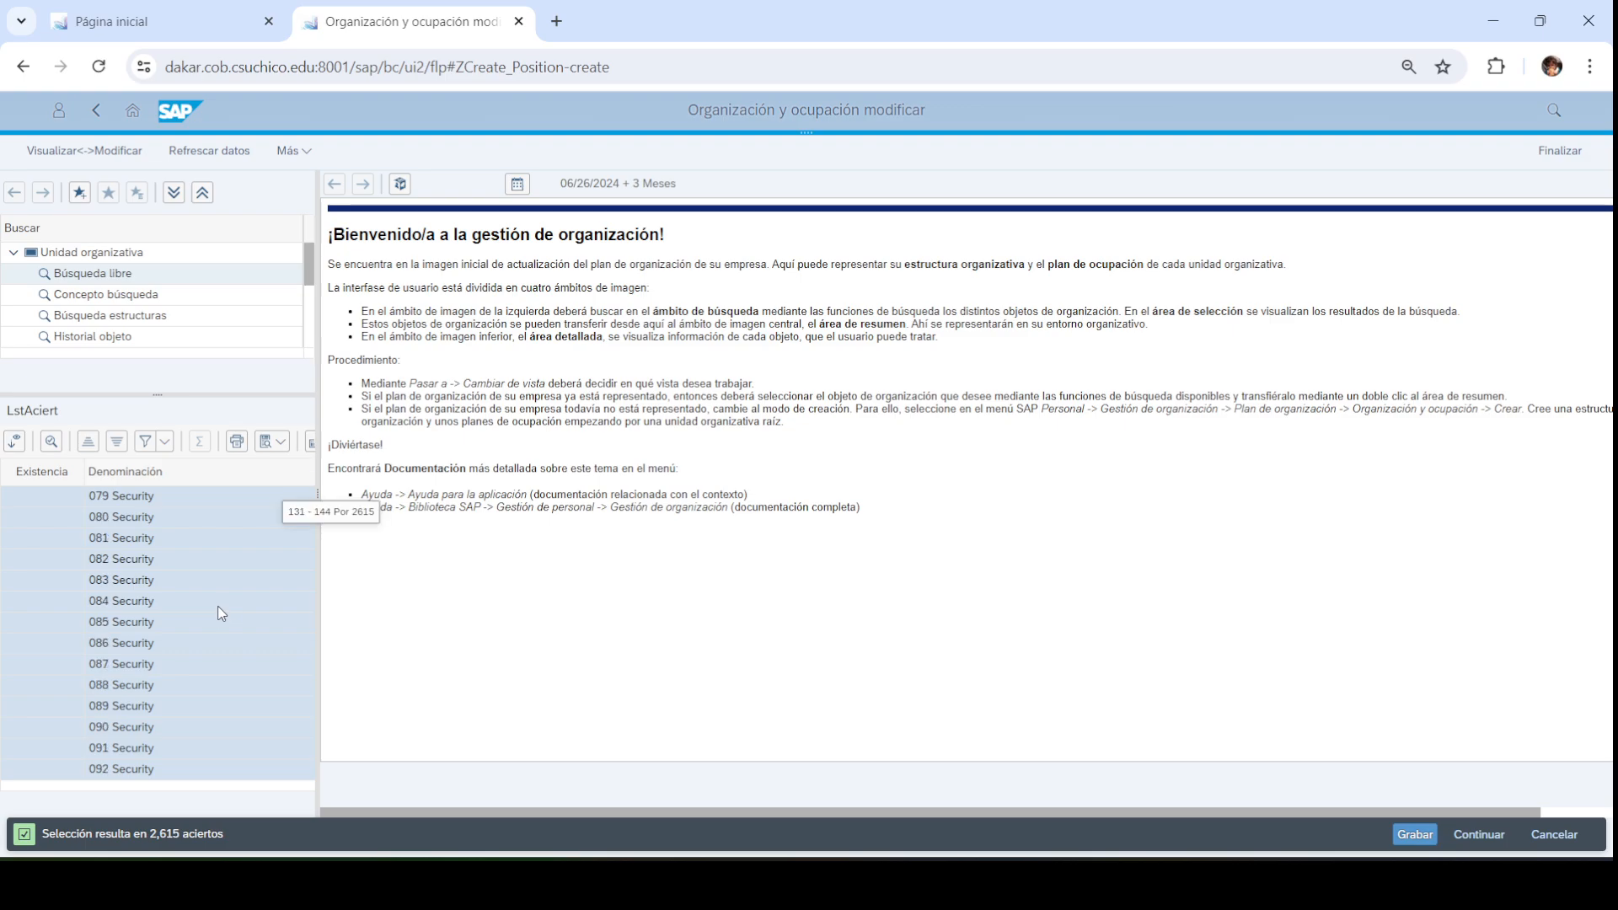
scroll(297, 533, up, 12)
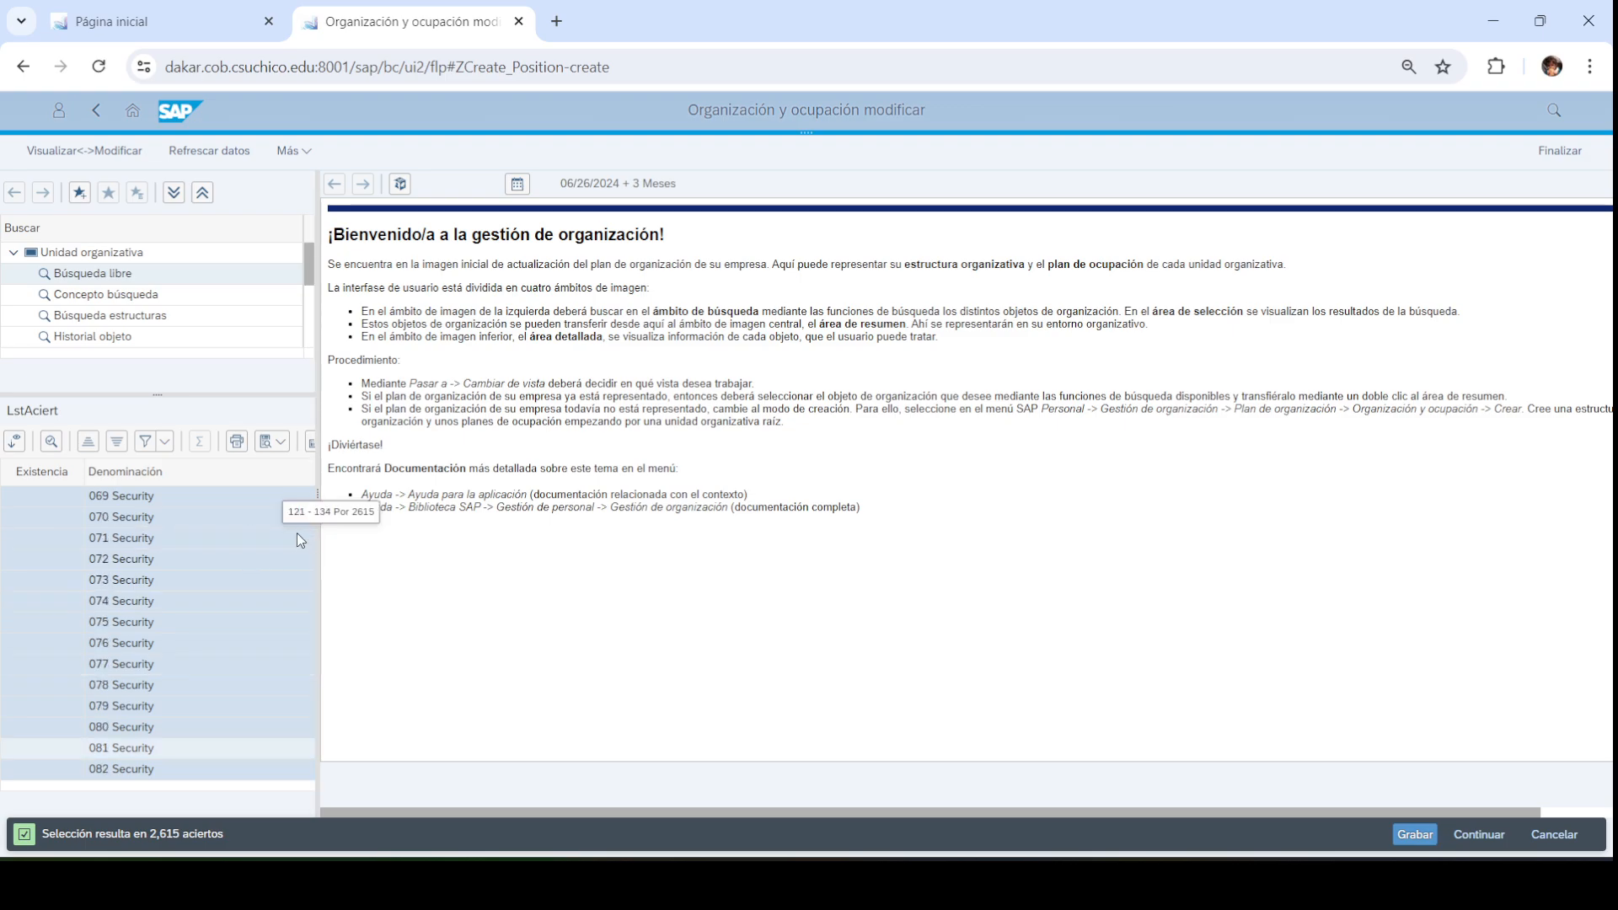
scroll(291, 536, up, 14)
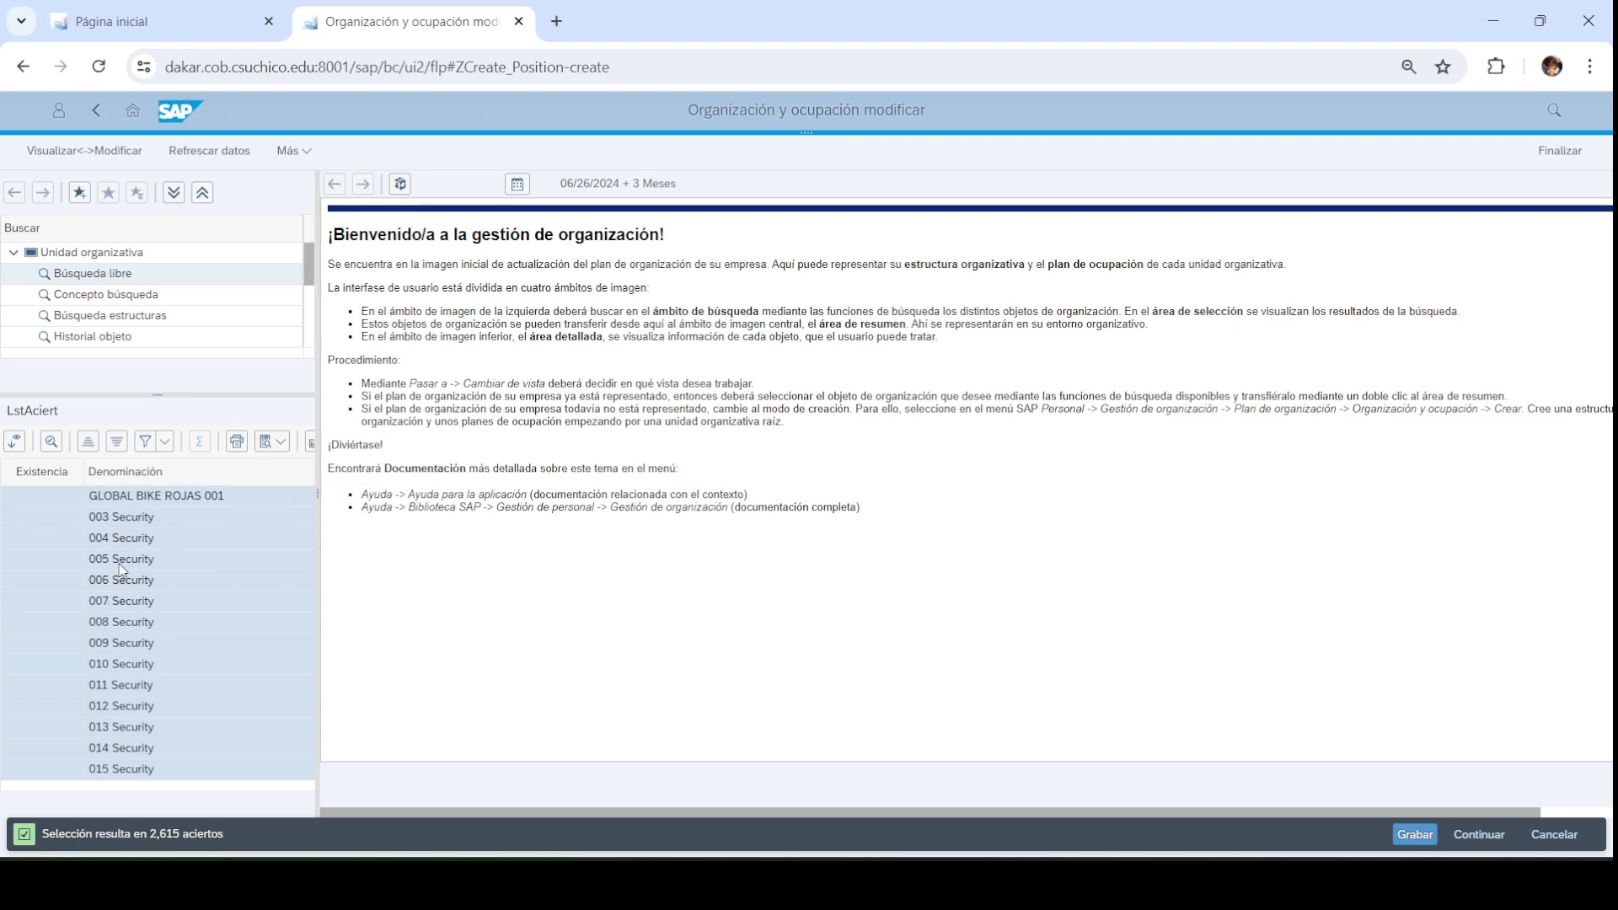
scroll(127, 561, down, 1)
ctrl+click(105, 644)
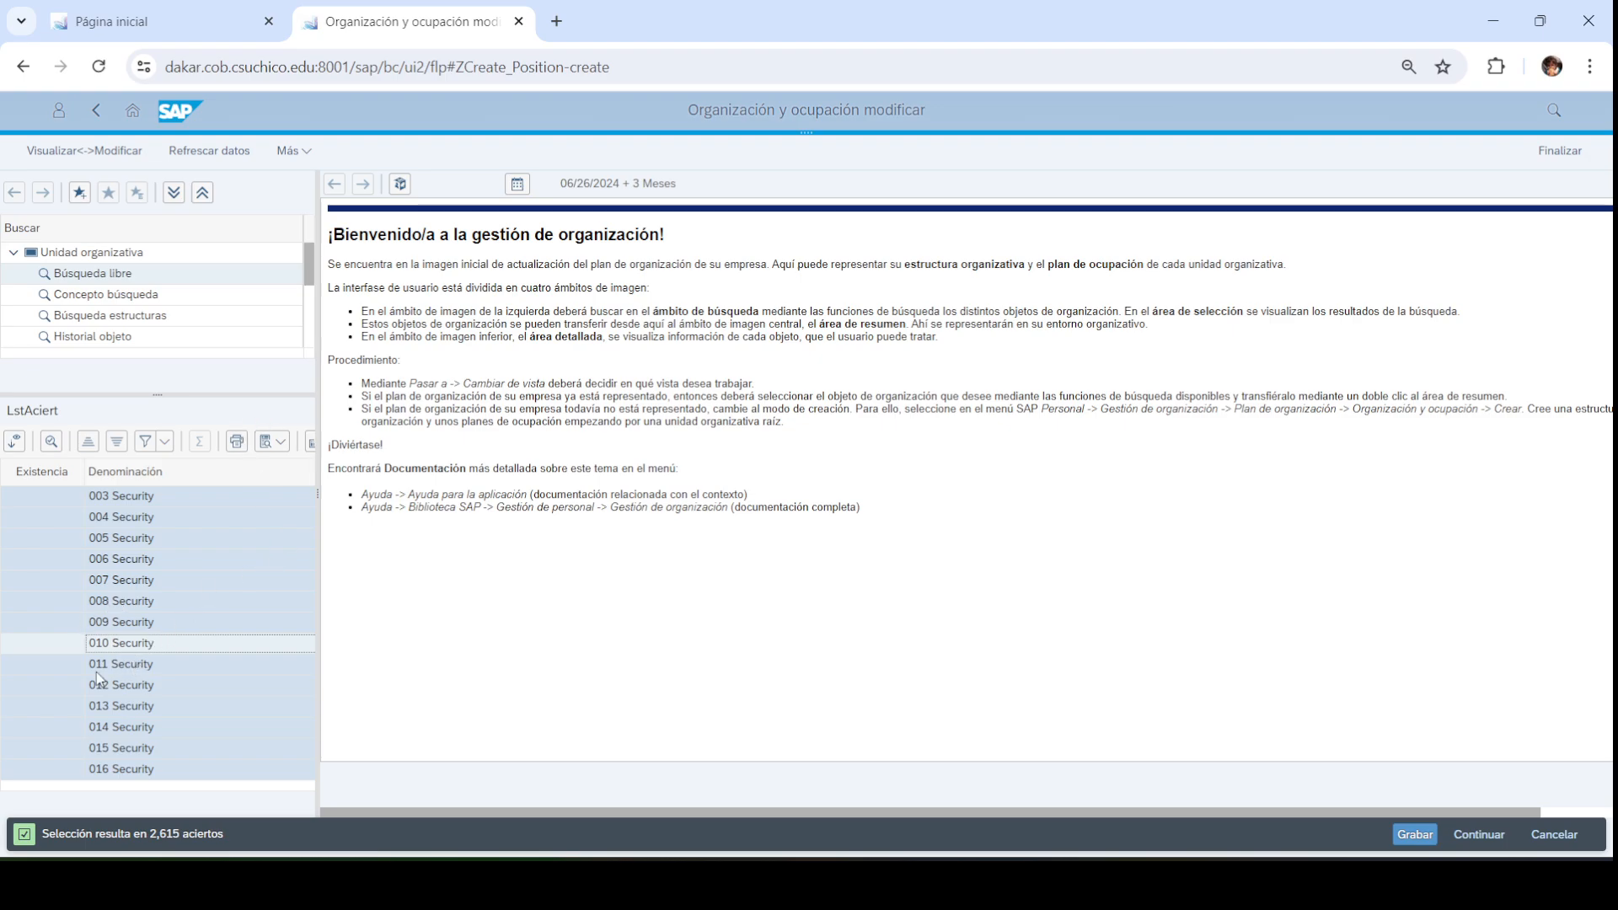
scroll(99, 662, up, 2)
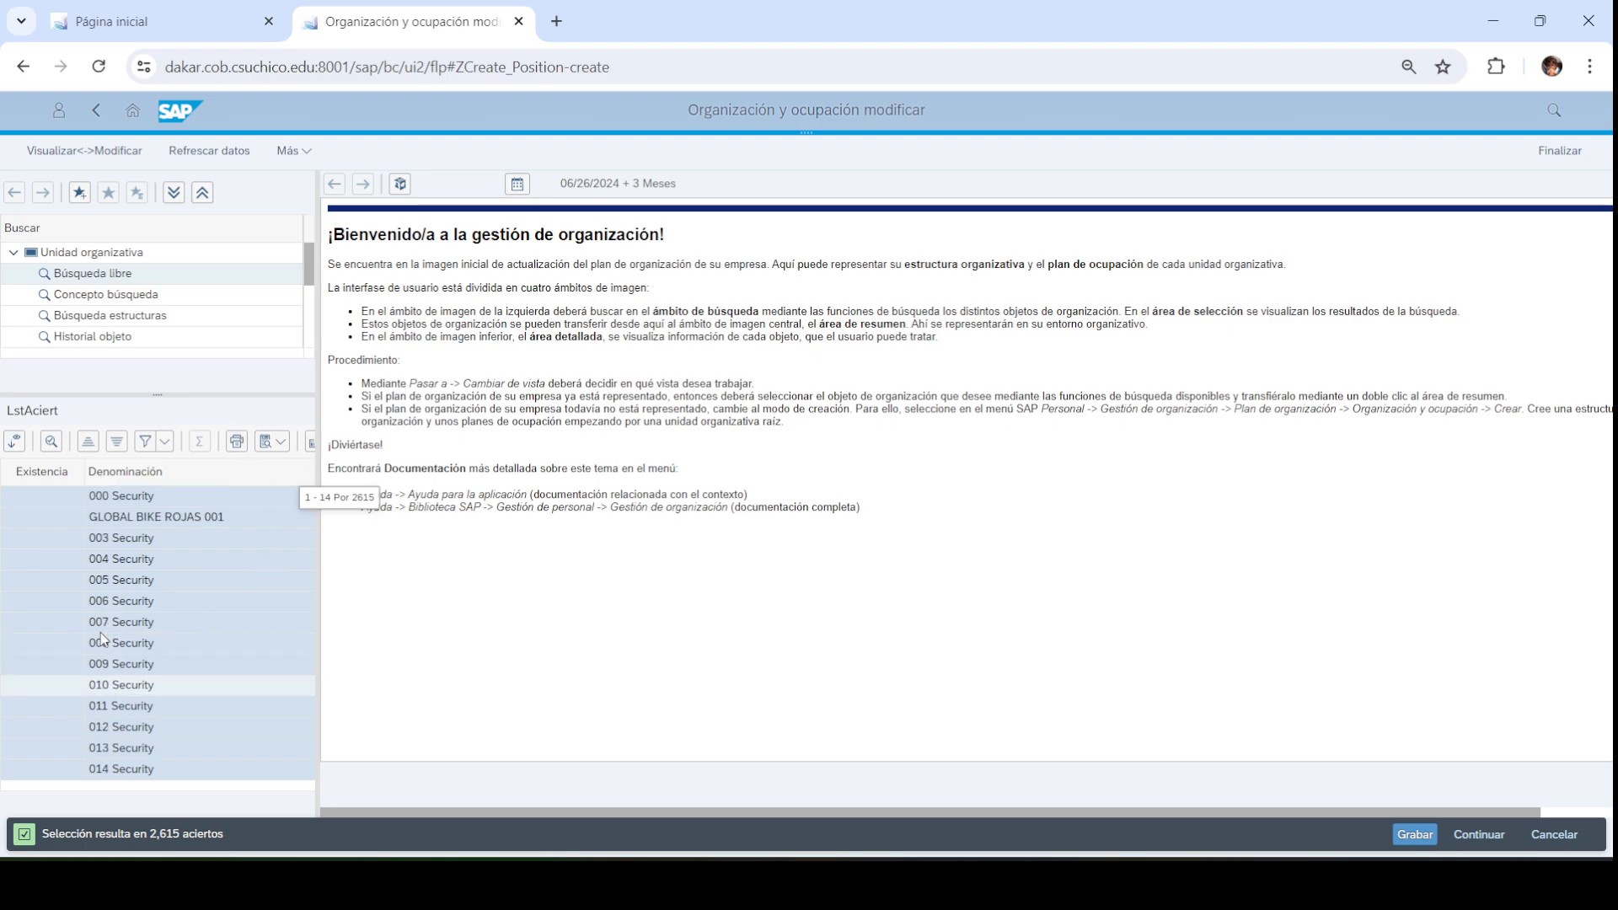
Load unit 003 Security (ID 50000027), collapse its details and fit the structure column
click(132, 545)
double_click(107, 548)
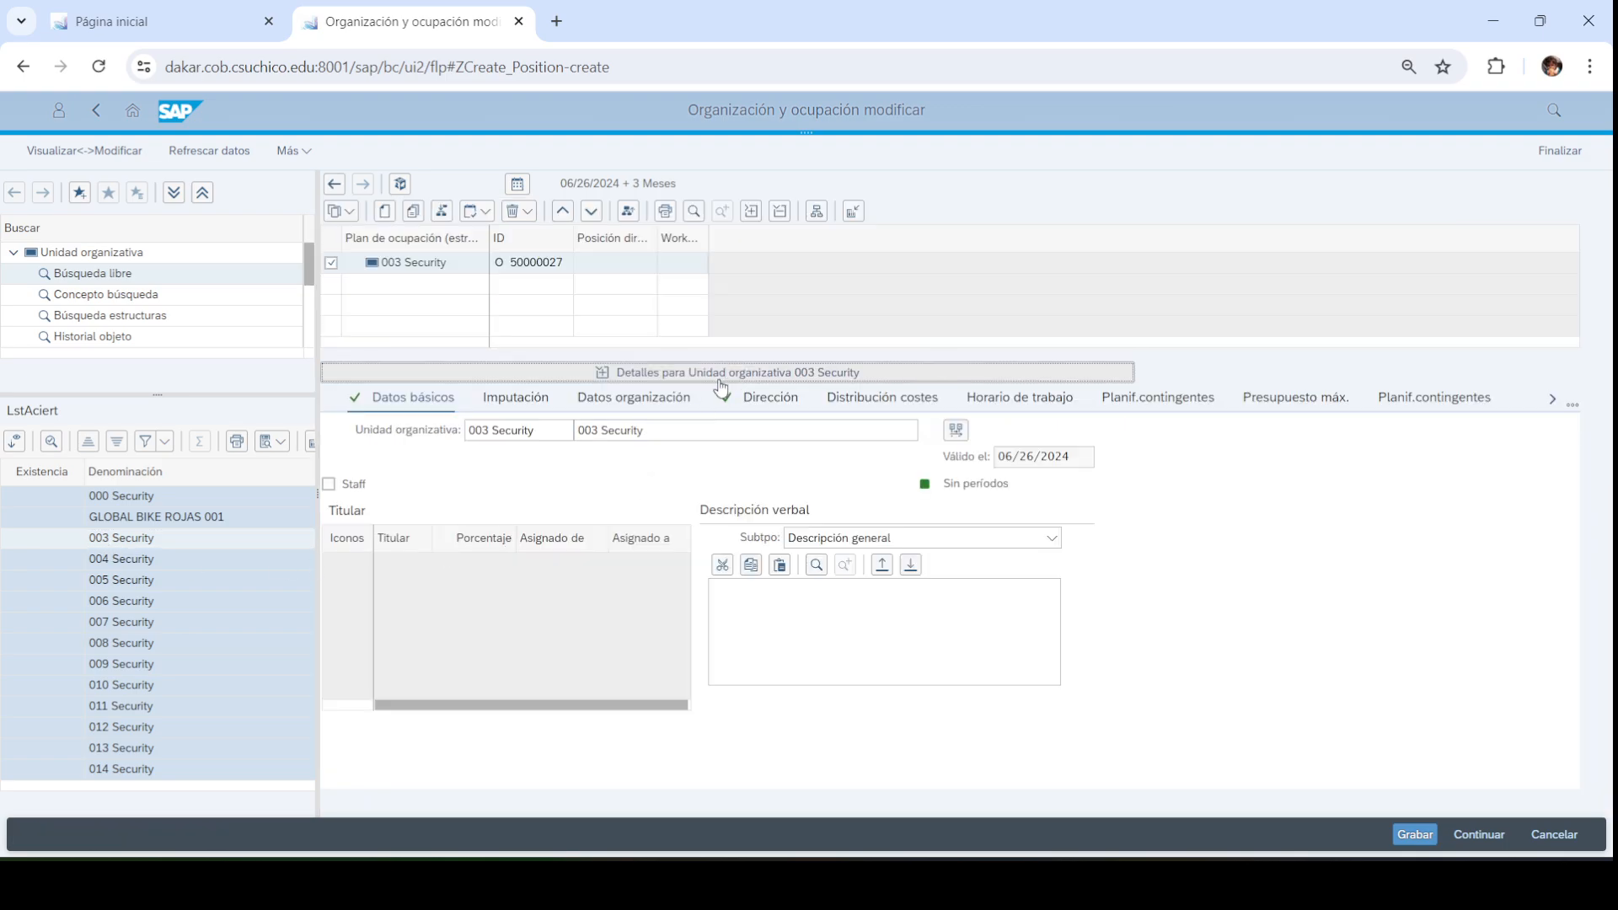
click(682, 380)
double_click(490, 239)
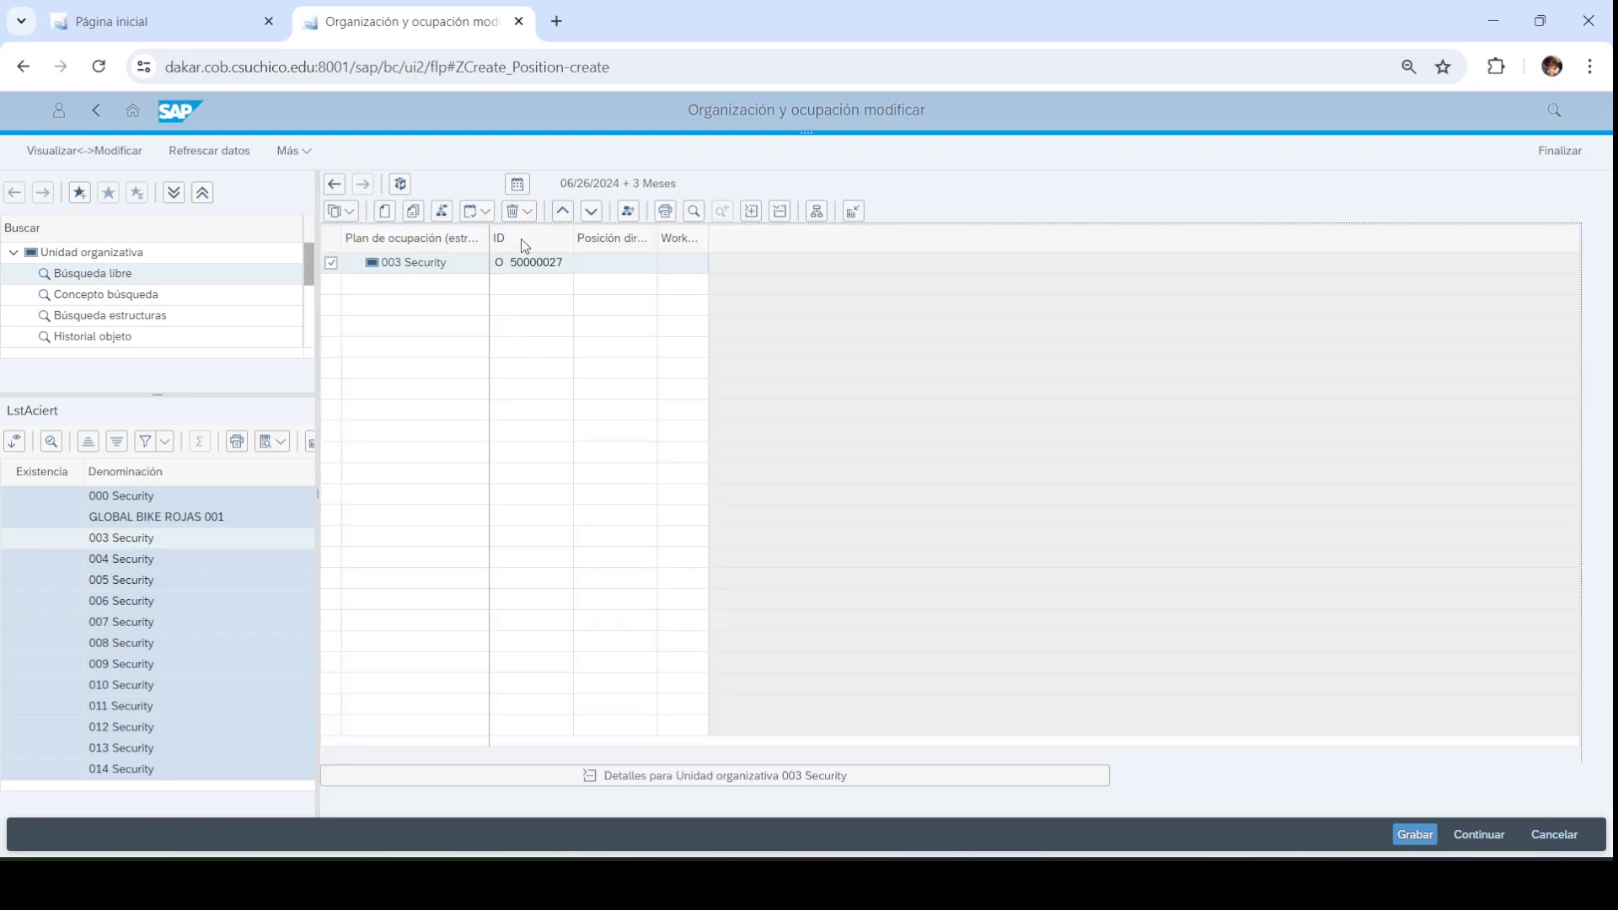
Select 003 Security, then view the ORGANIGRAMA org chart slide in PowerPoint
click(395, 260)
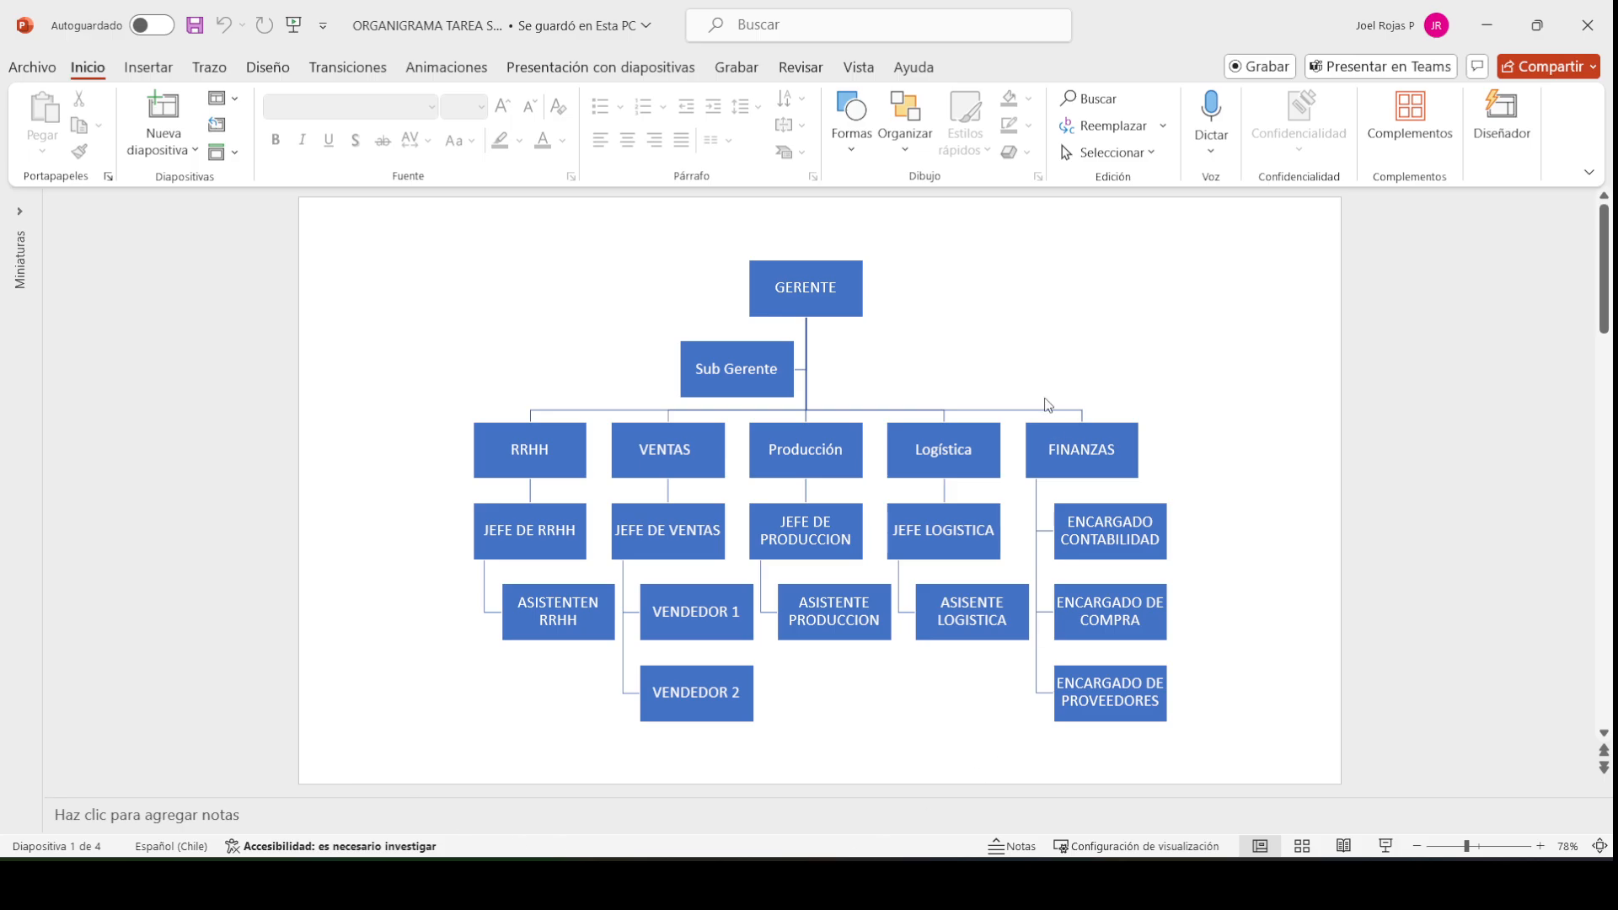
Open 003 Security's details and replace its name with GLOBAL BIKE SANTO TOMAS PUERTO MONTT 003
click(1489, 40)
click(434, 265)
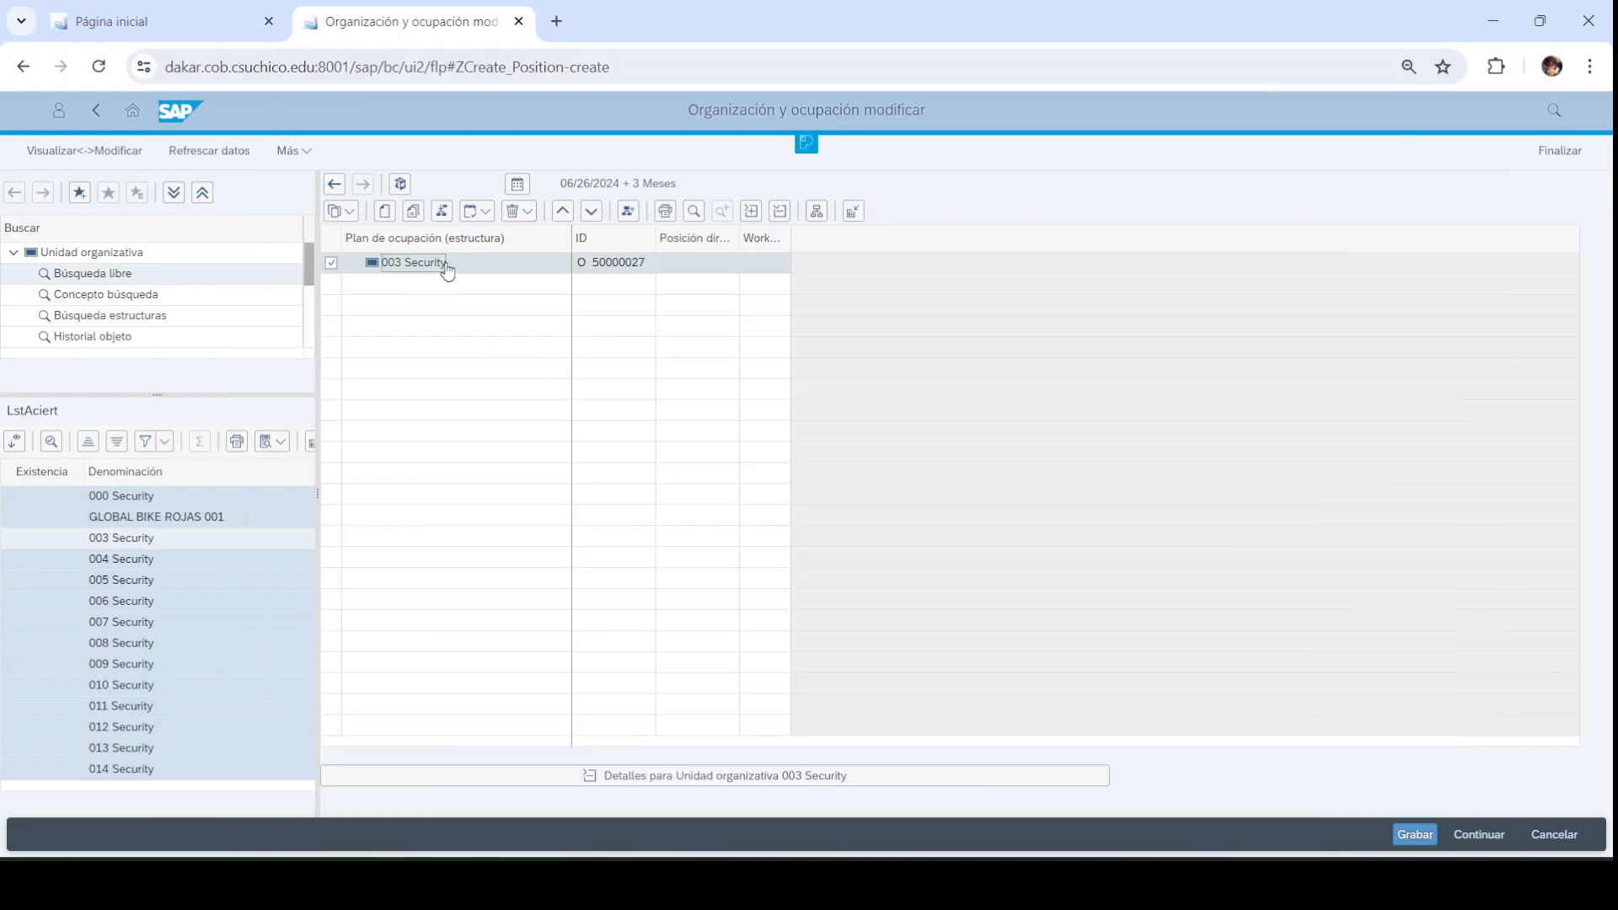
double_click(446, 271)
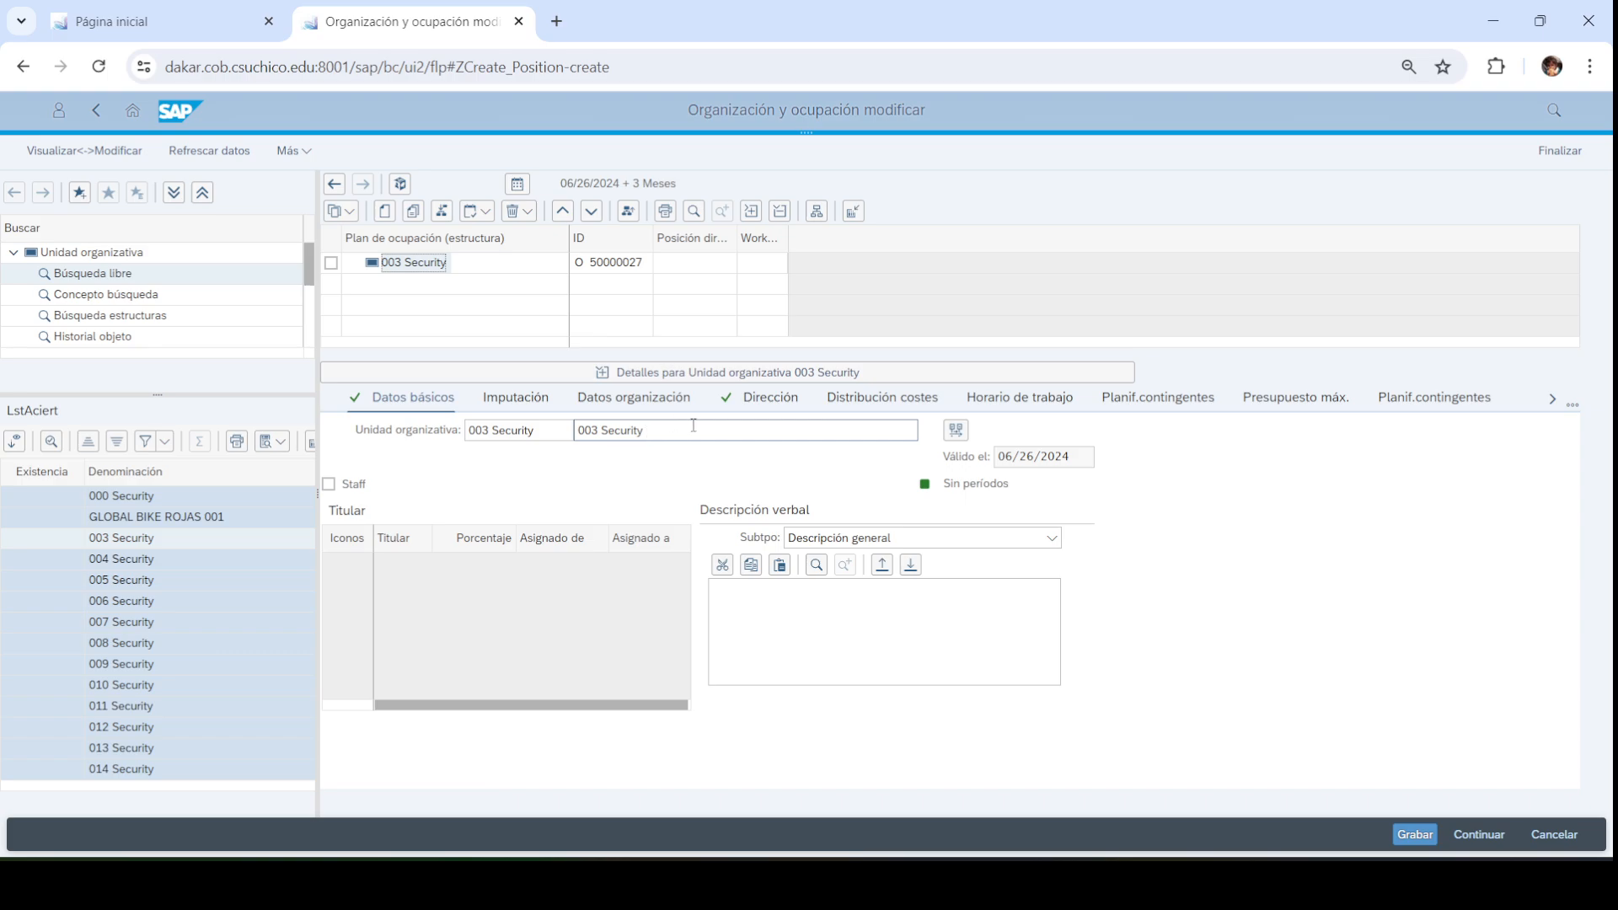
drag(694, 425, 547, 430)
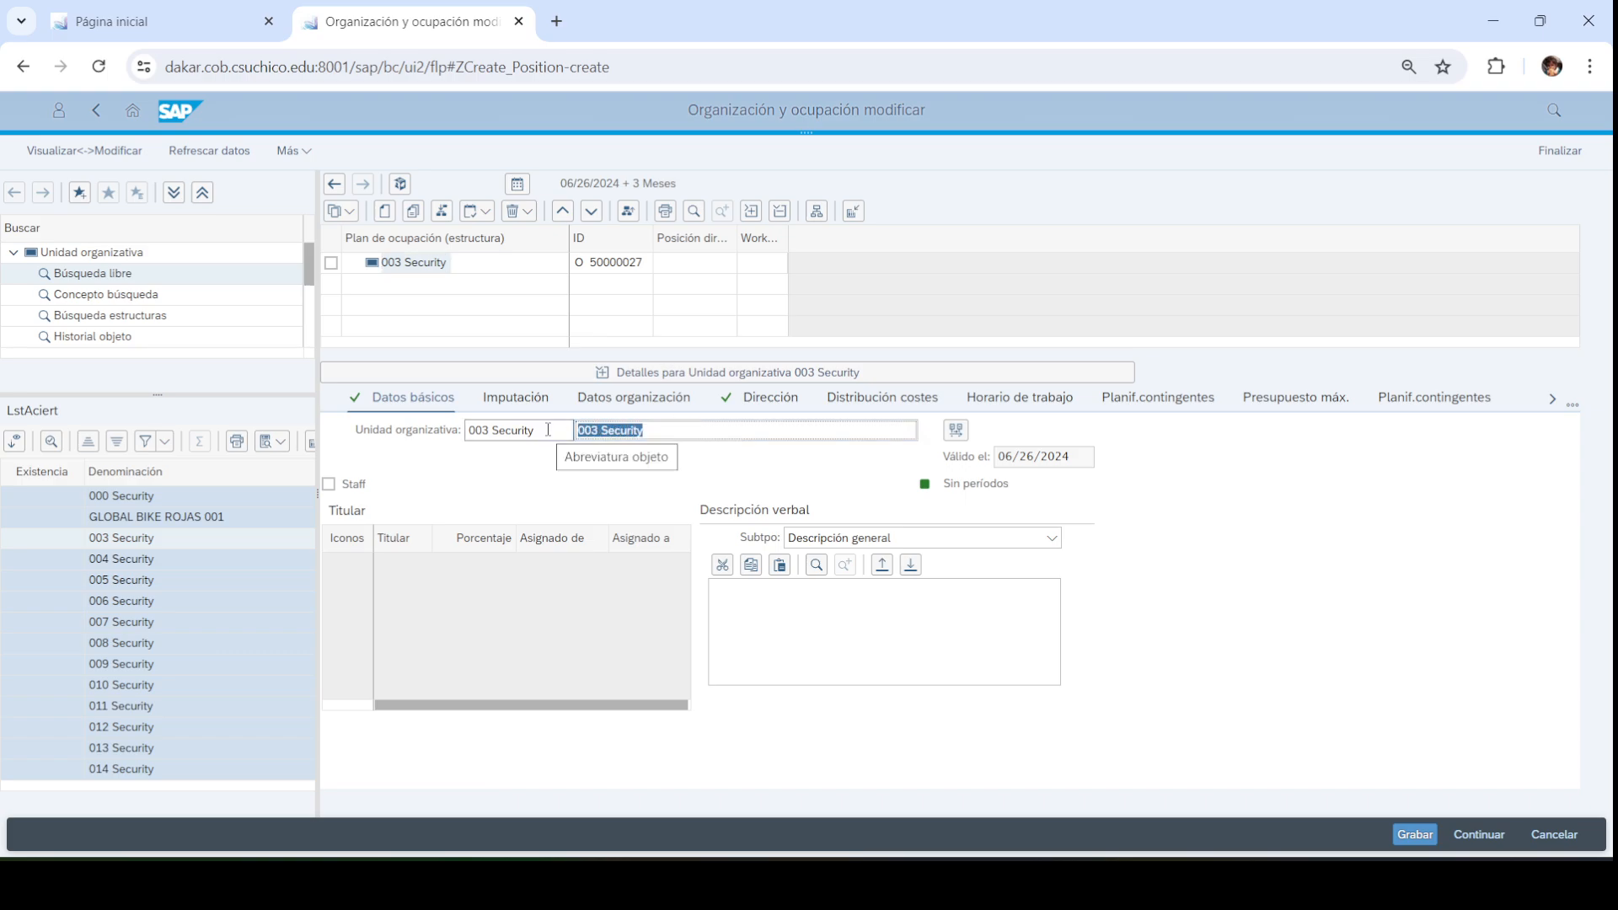
text(GLOBAL BIKE)
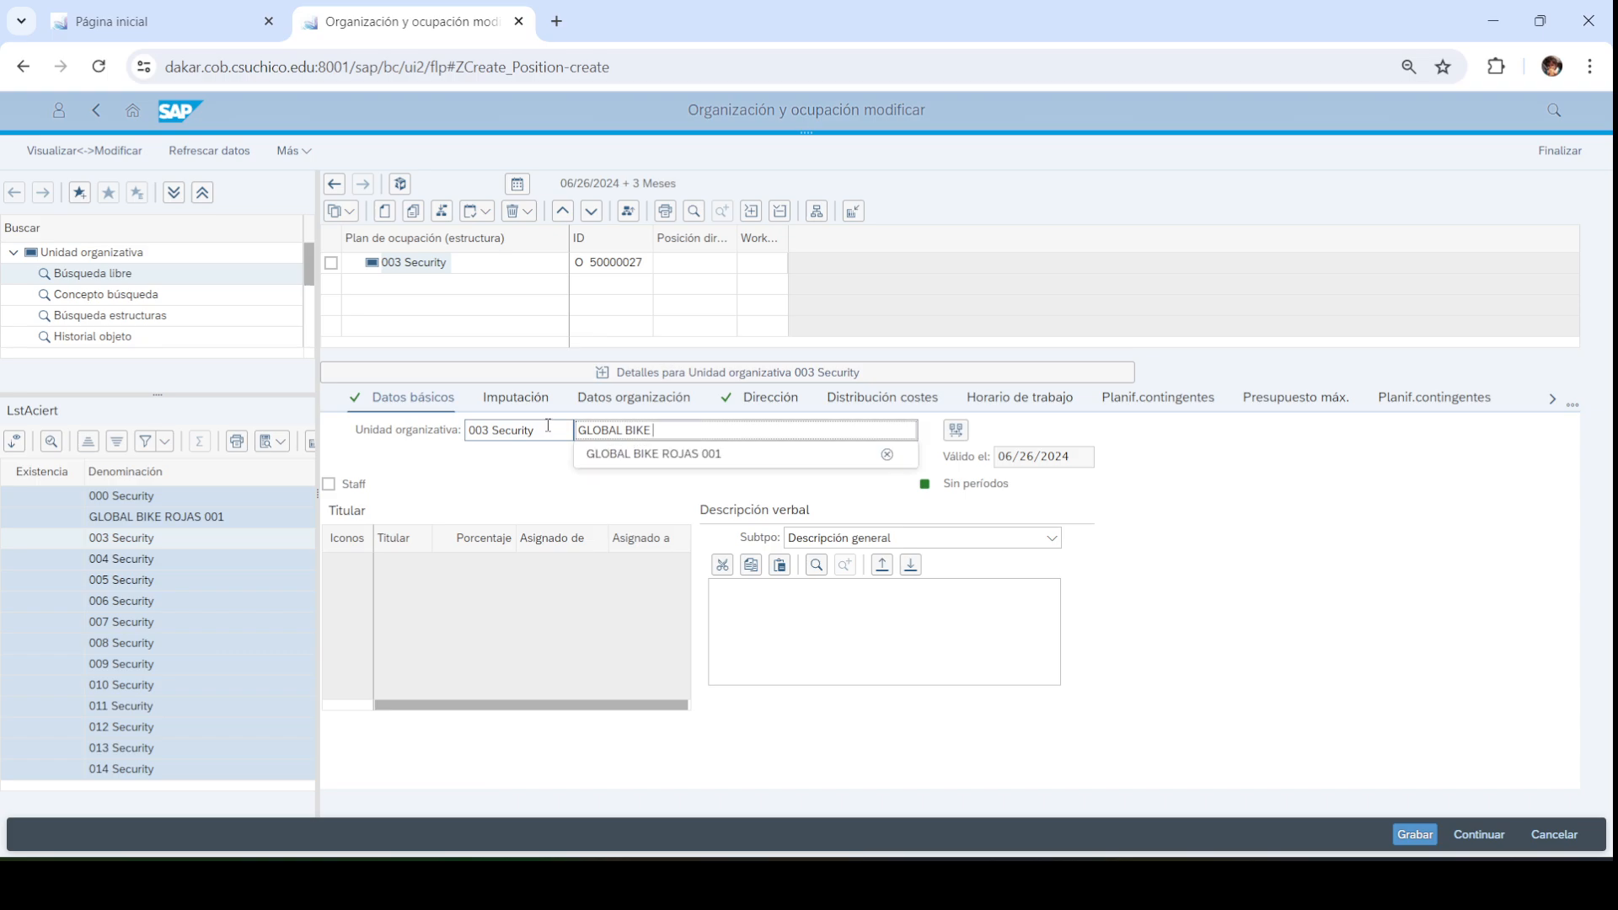
text(SANTO TOMAS PUERTO MONTT 003)
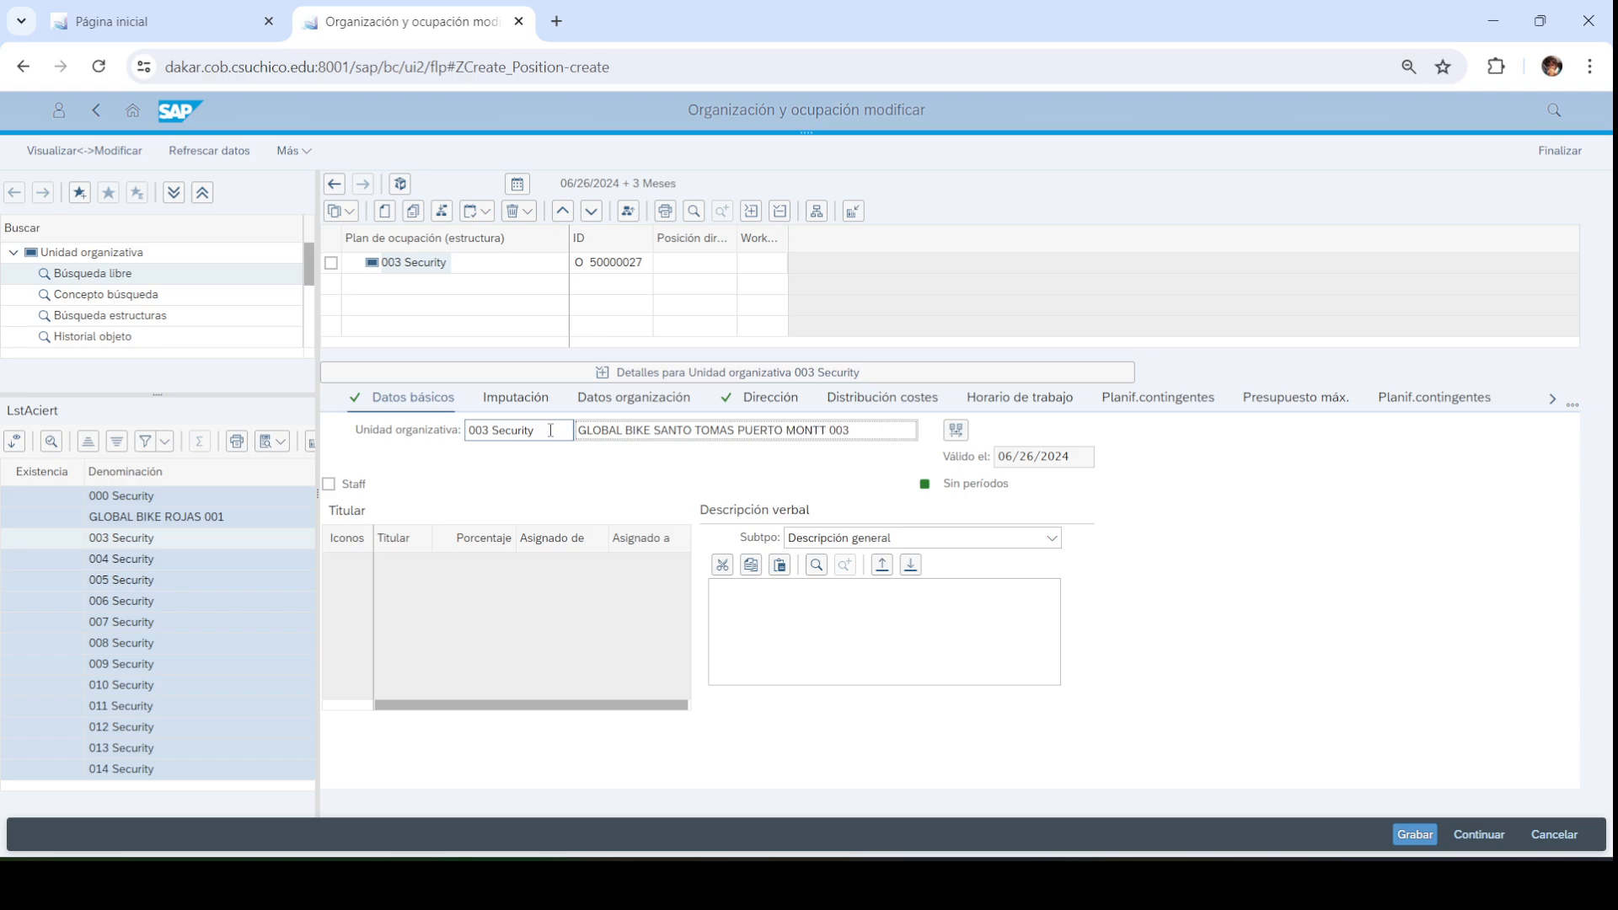
Set the abbreviation to GBST003, confirm, then collapse details and widen the structure column
drag(550, 429, 402, 425)
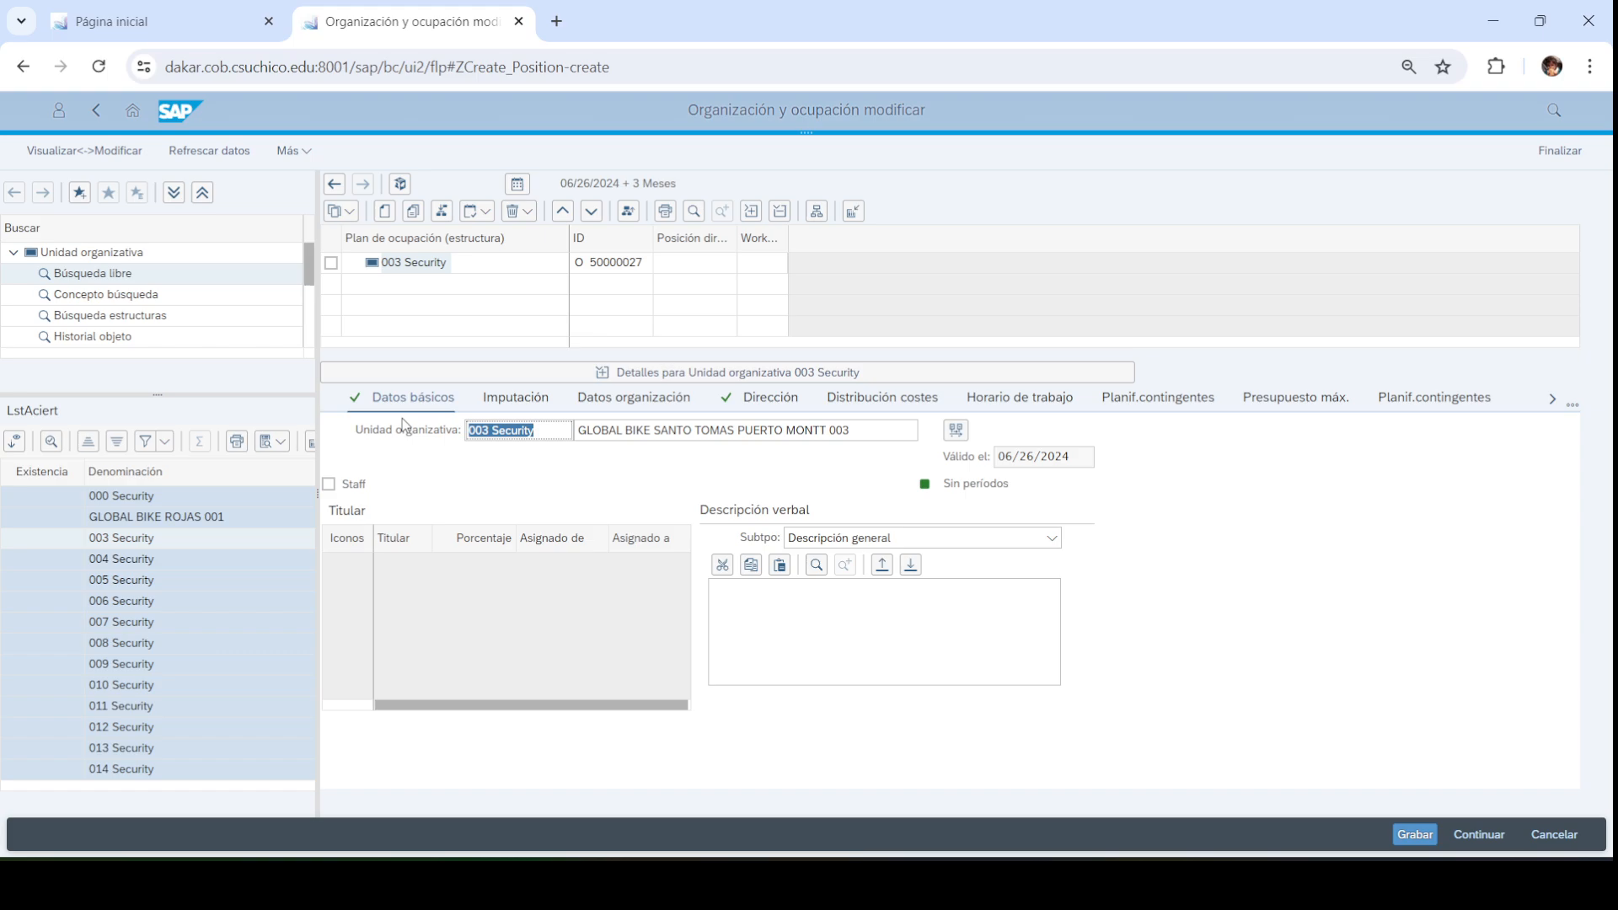
text(GBT)
key(BackSpace)
text(ST003)
key(Return)
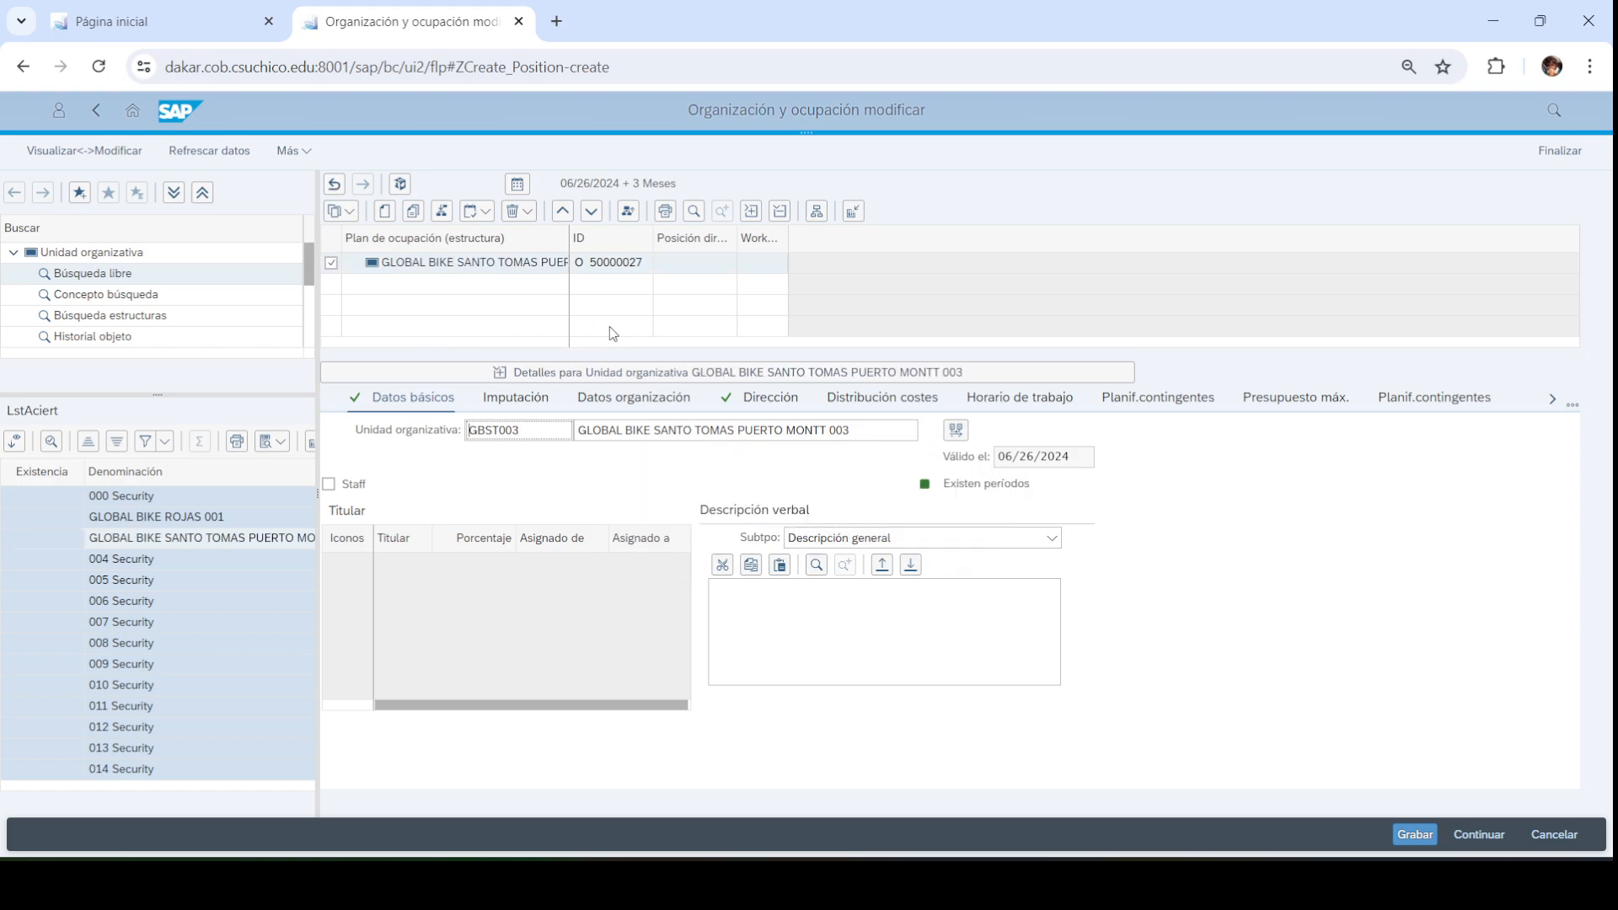
click(723, 371)
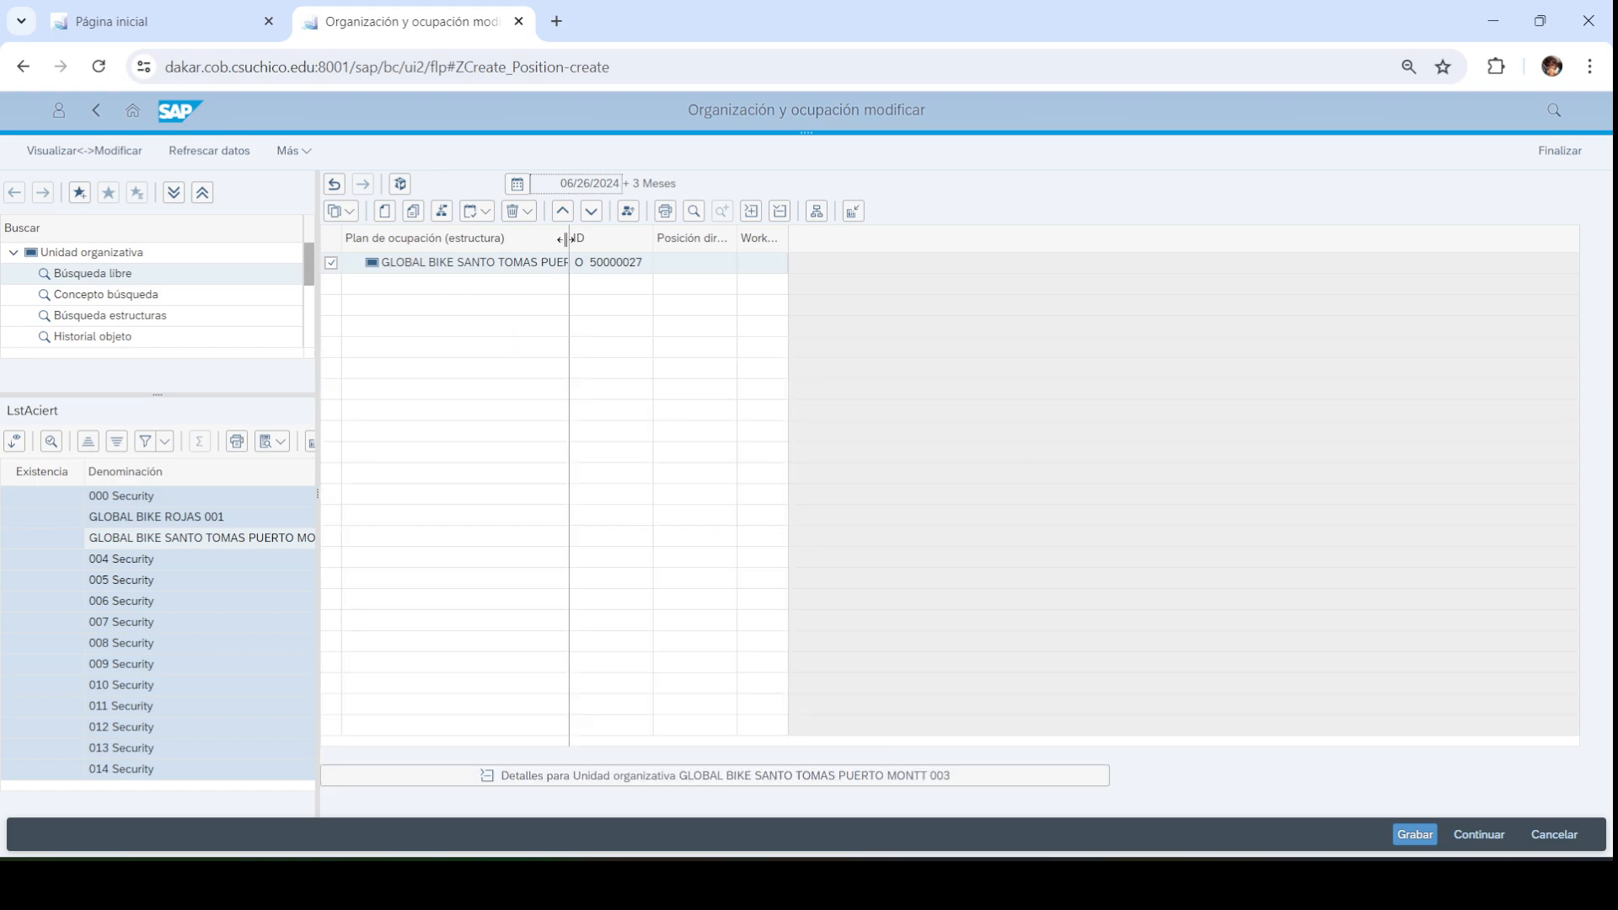
drag(566, 239, 665, 239)
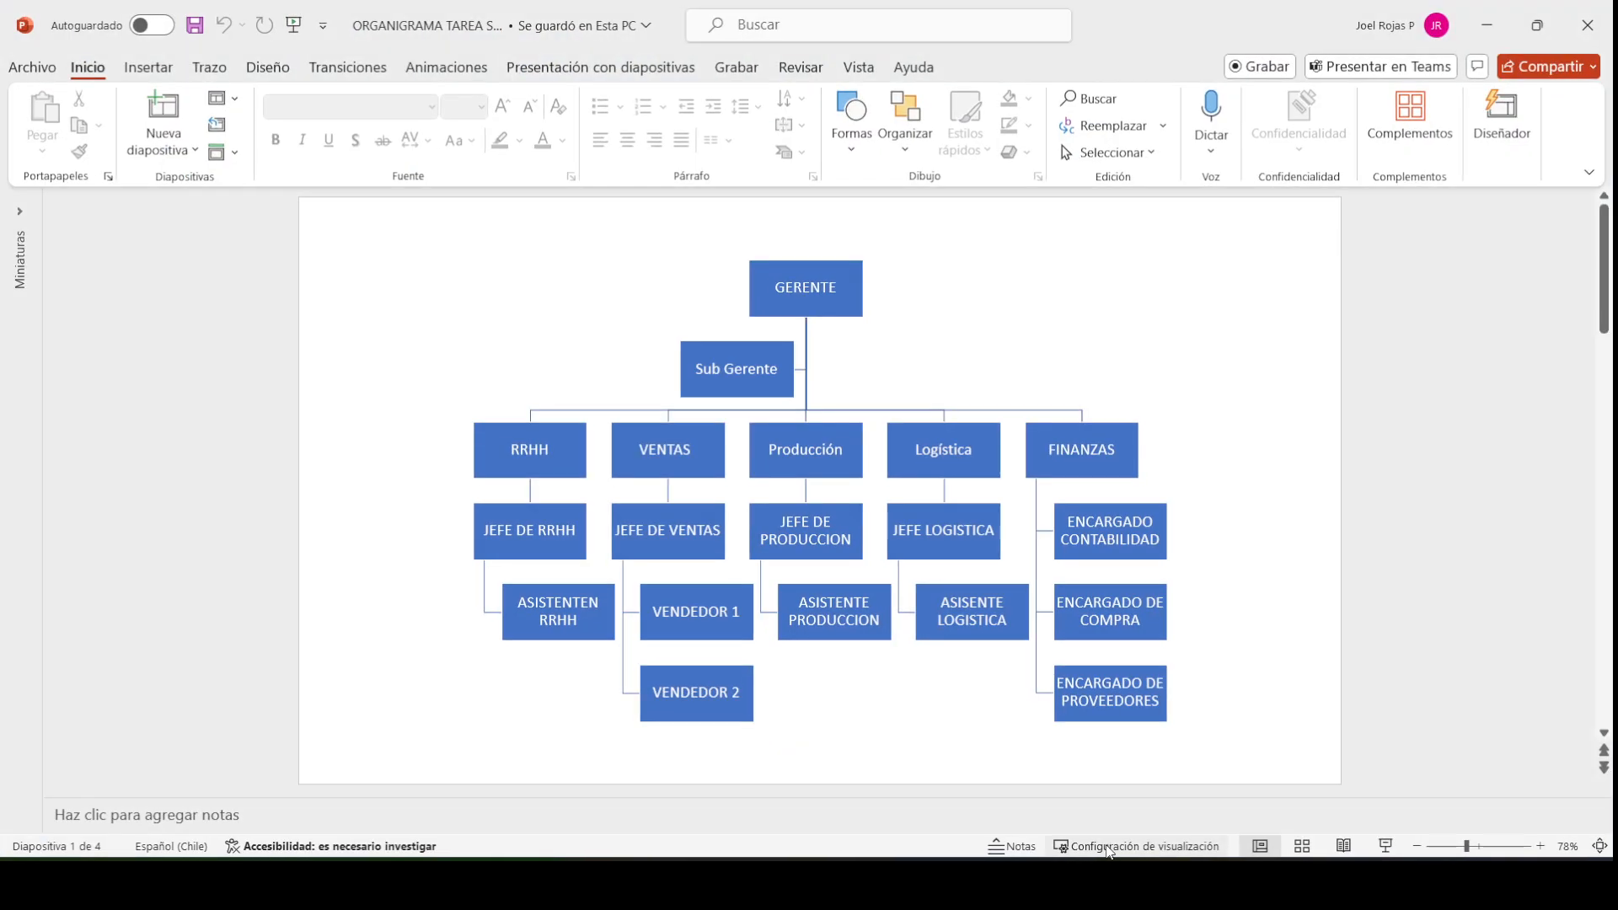
Select the RRHH and VENTAS boxes in the org chart SmartArt, then reselect RRHH
click(504, 459)
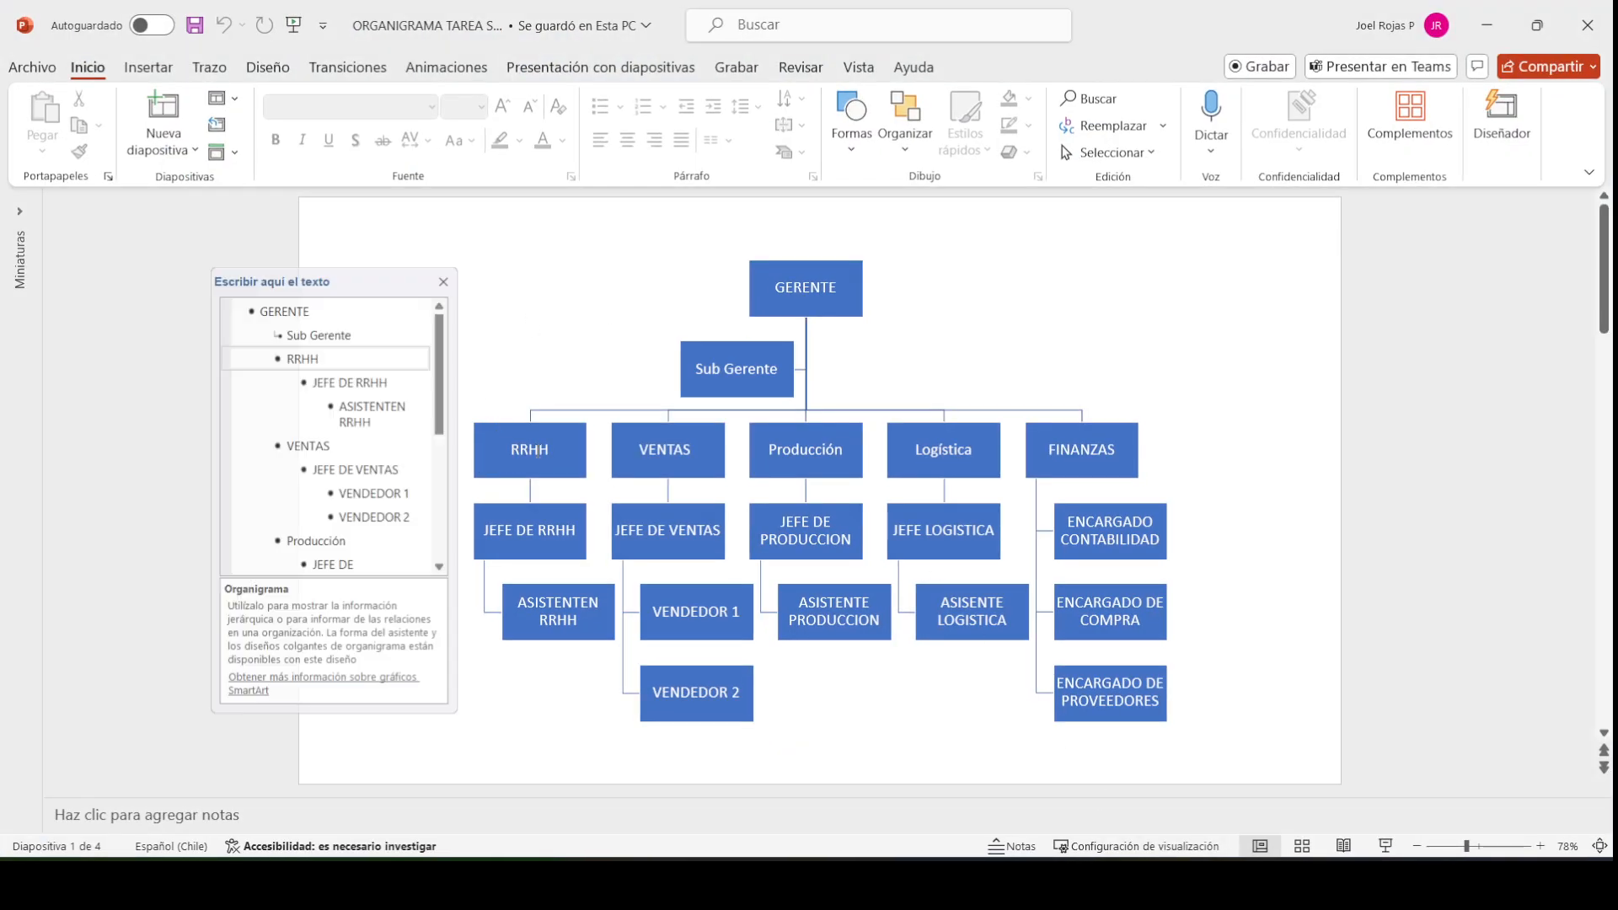
click(648, 429)
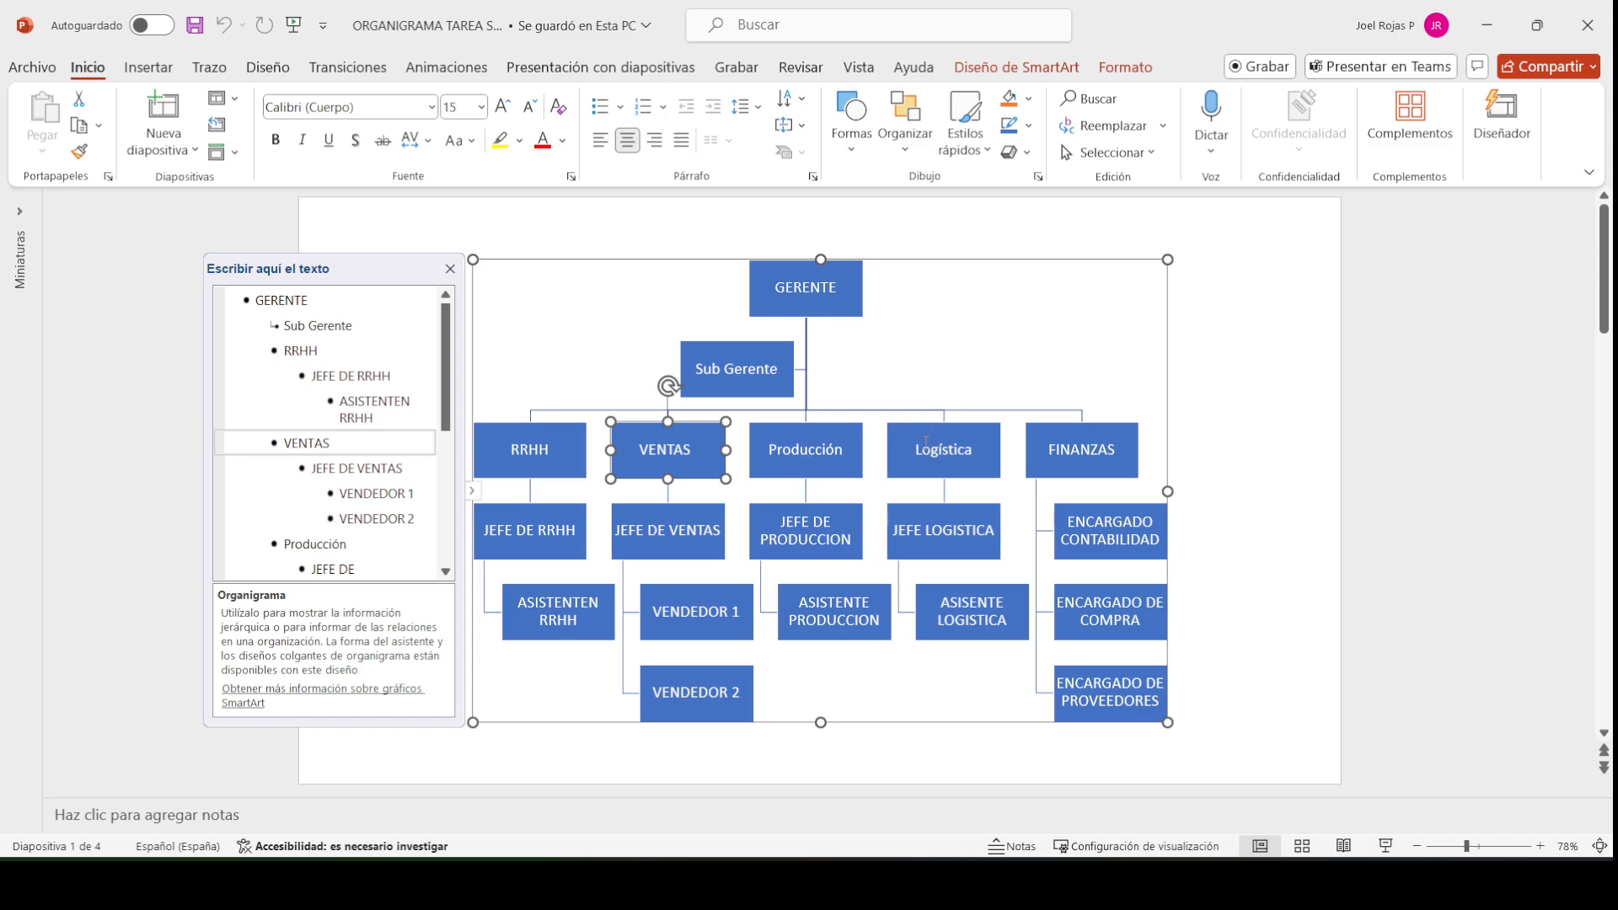
click(1299, 452)
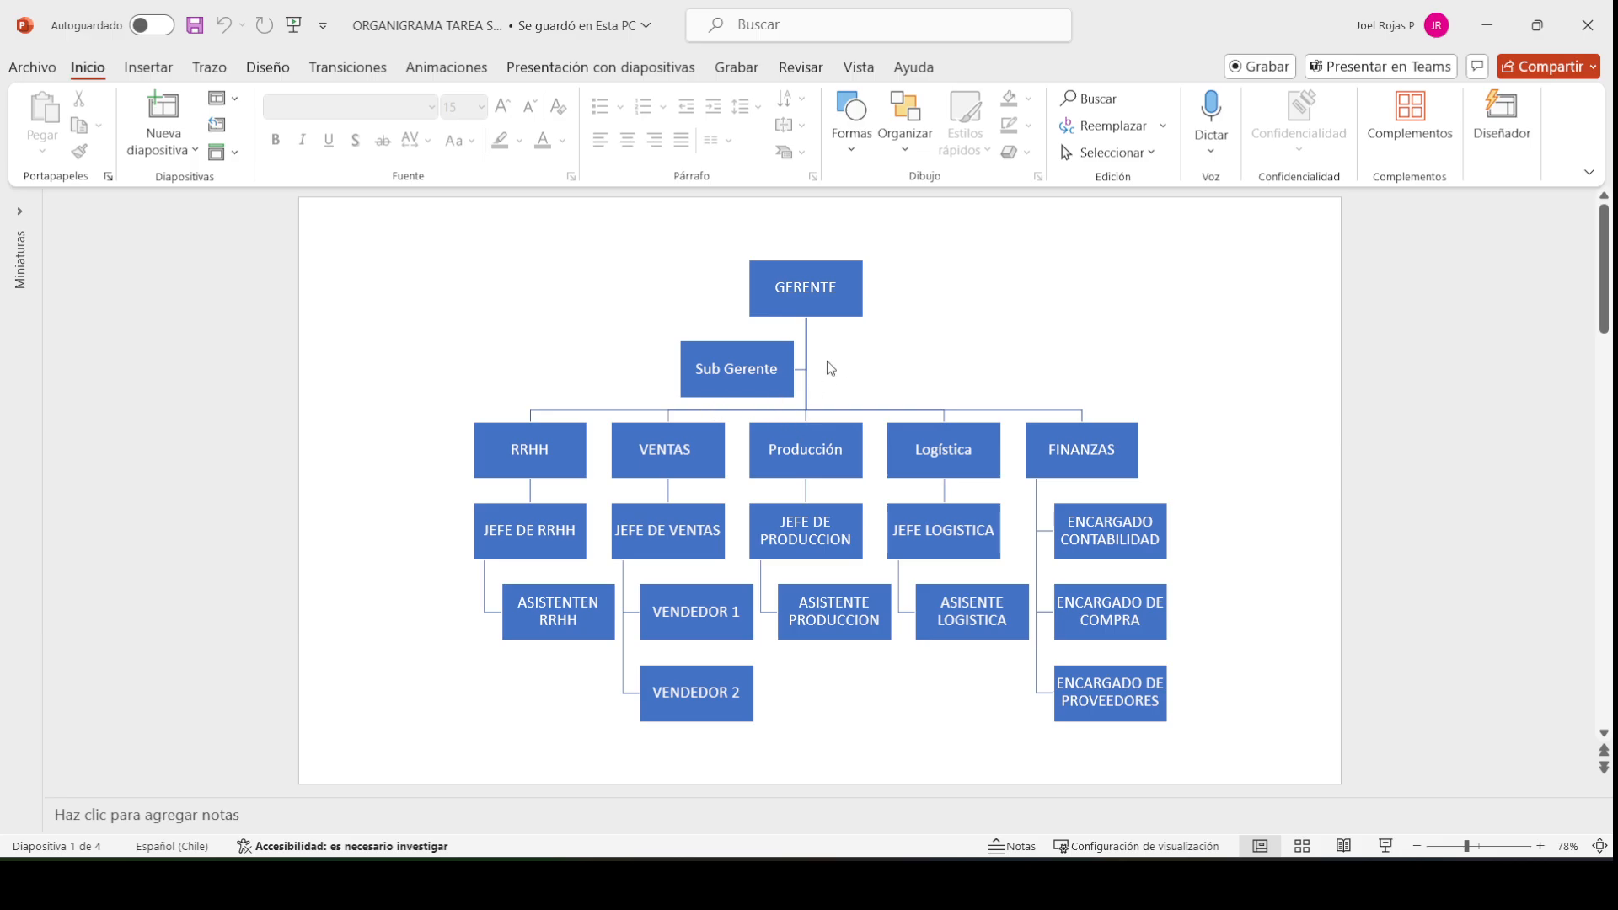
click(506, 465)
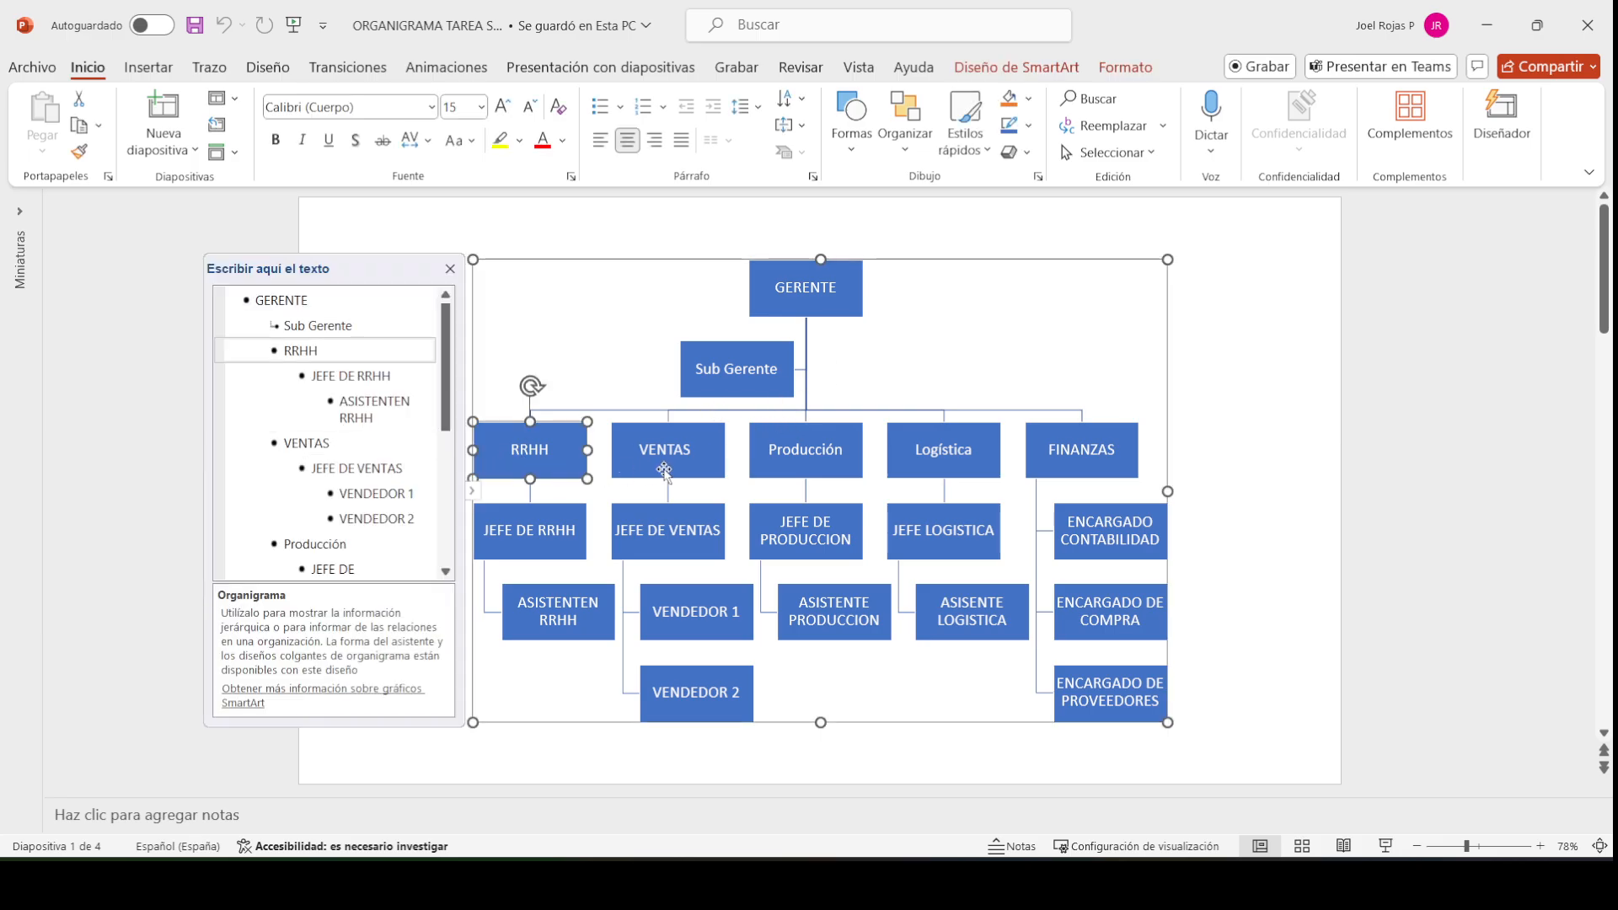
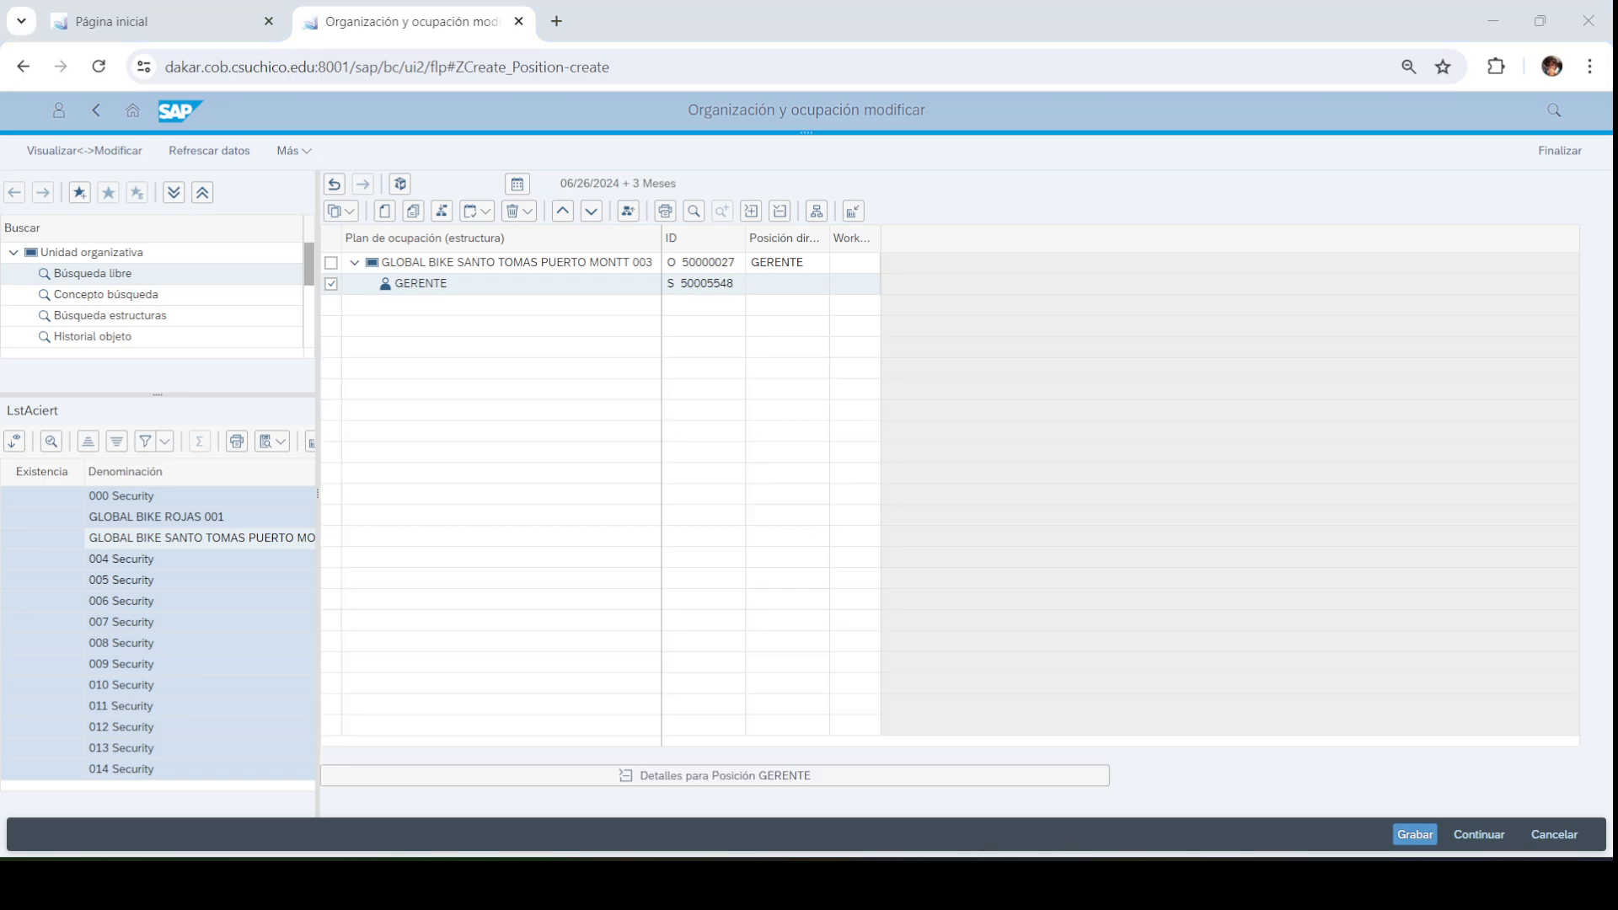
Collapse the details of the GERENTE position (GTE003) to show the staffing tree
click(1053, 883)
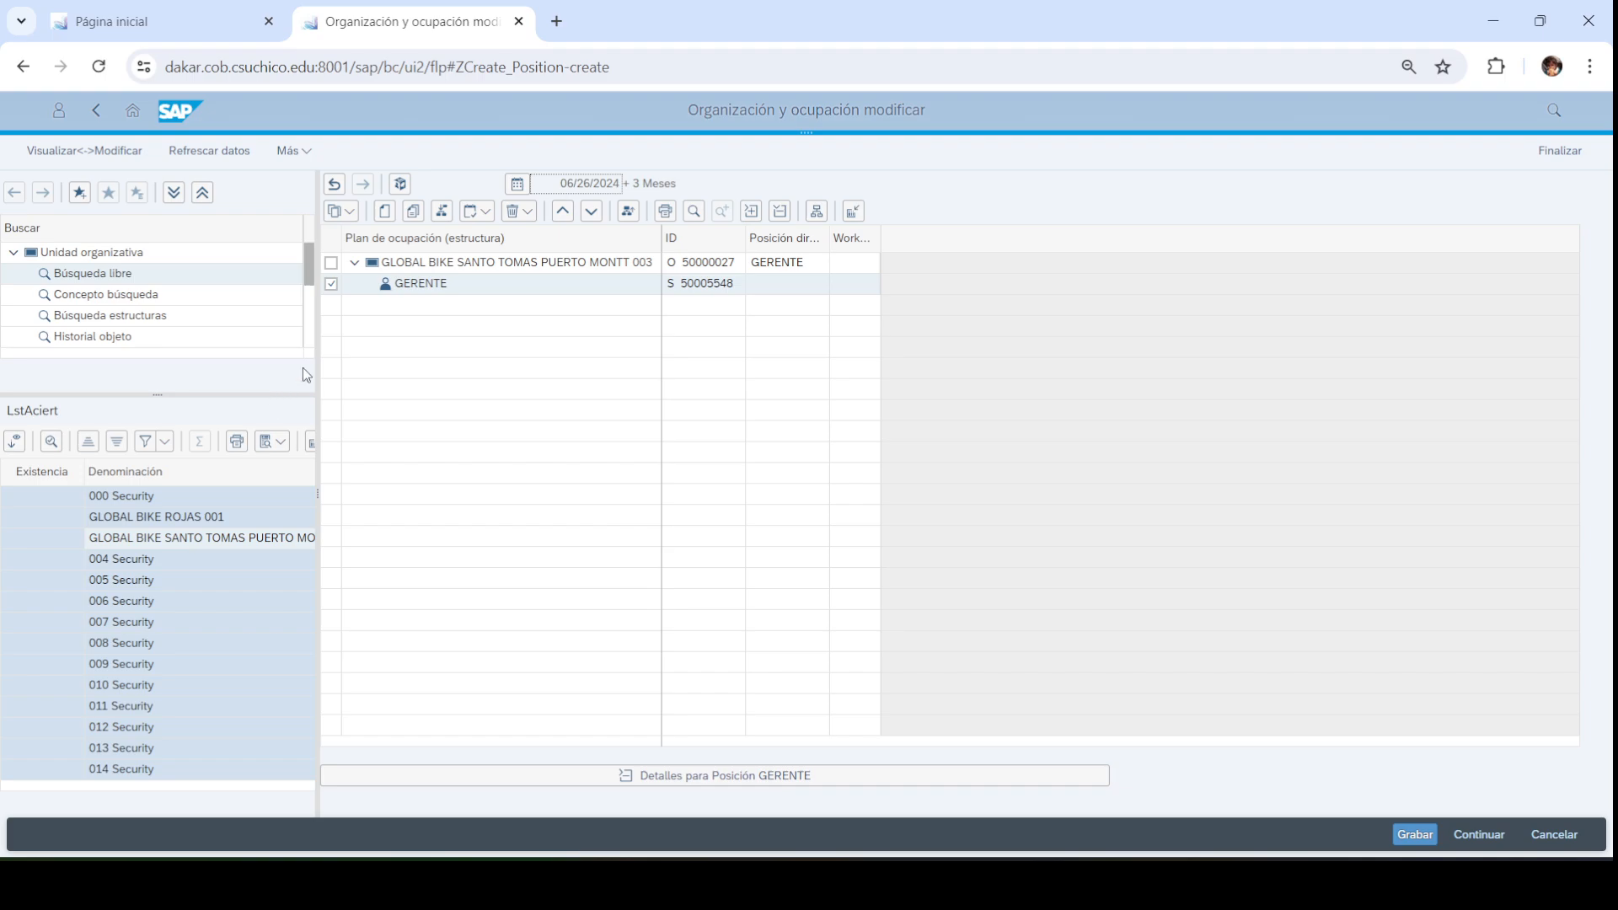
Create a new position belonging to the GLOBAL BIKE SANTO TOMAS PUERTO MONTT 003 unit
click(332, 264)
click(331, 263)
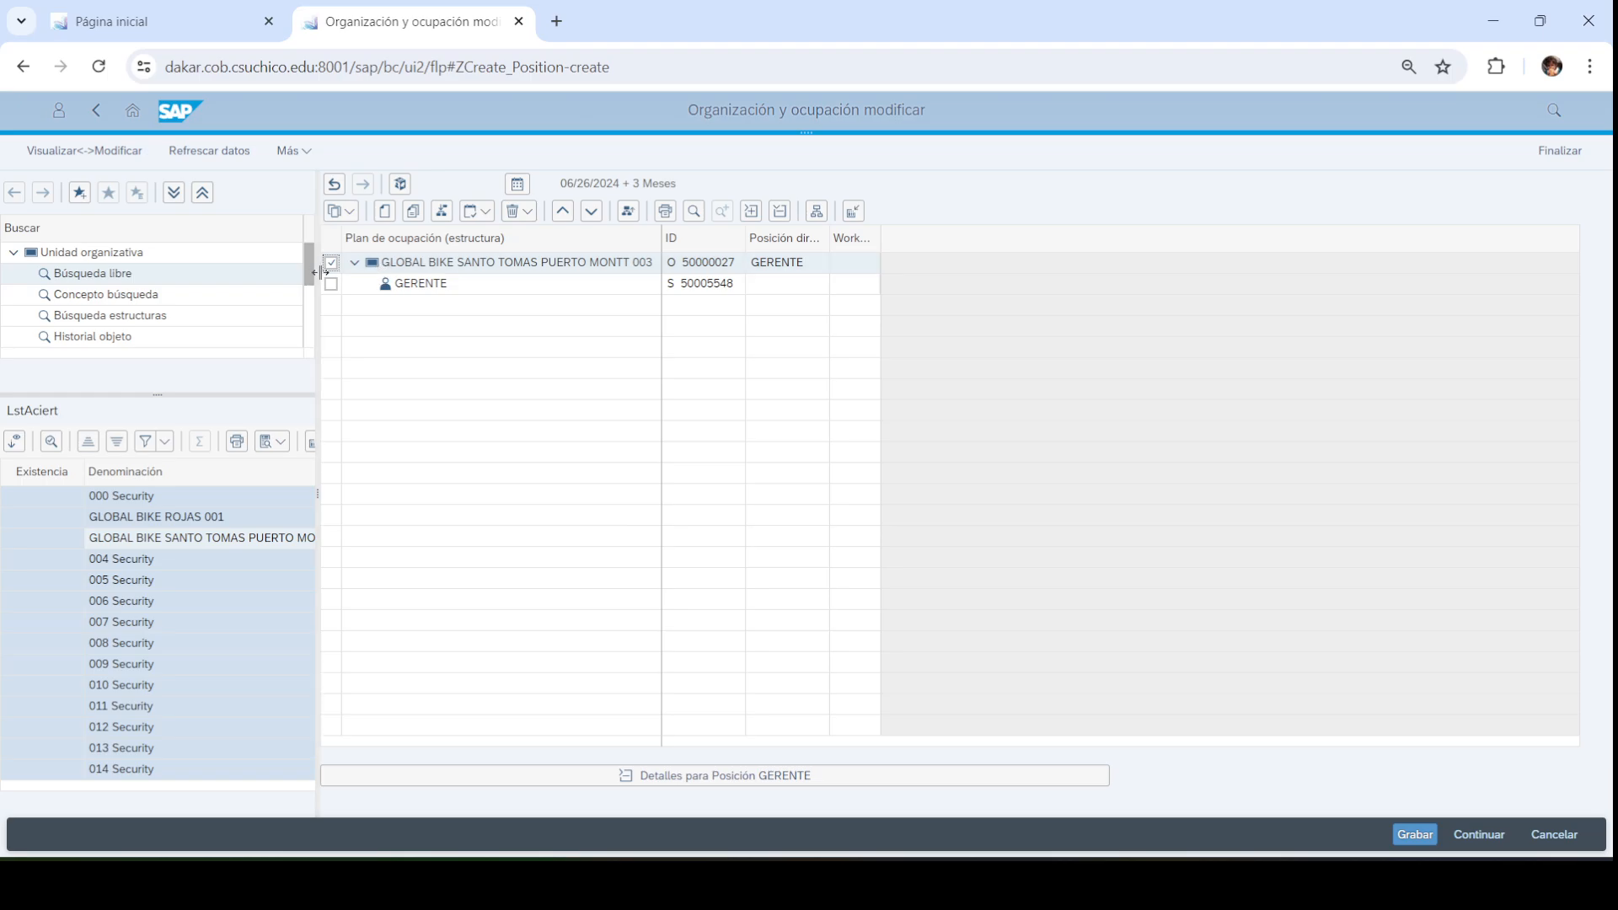
click(385, 211)
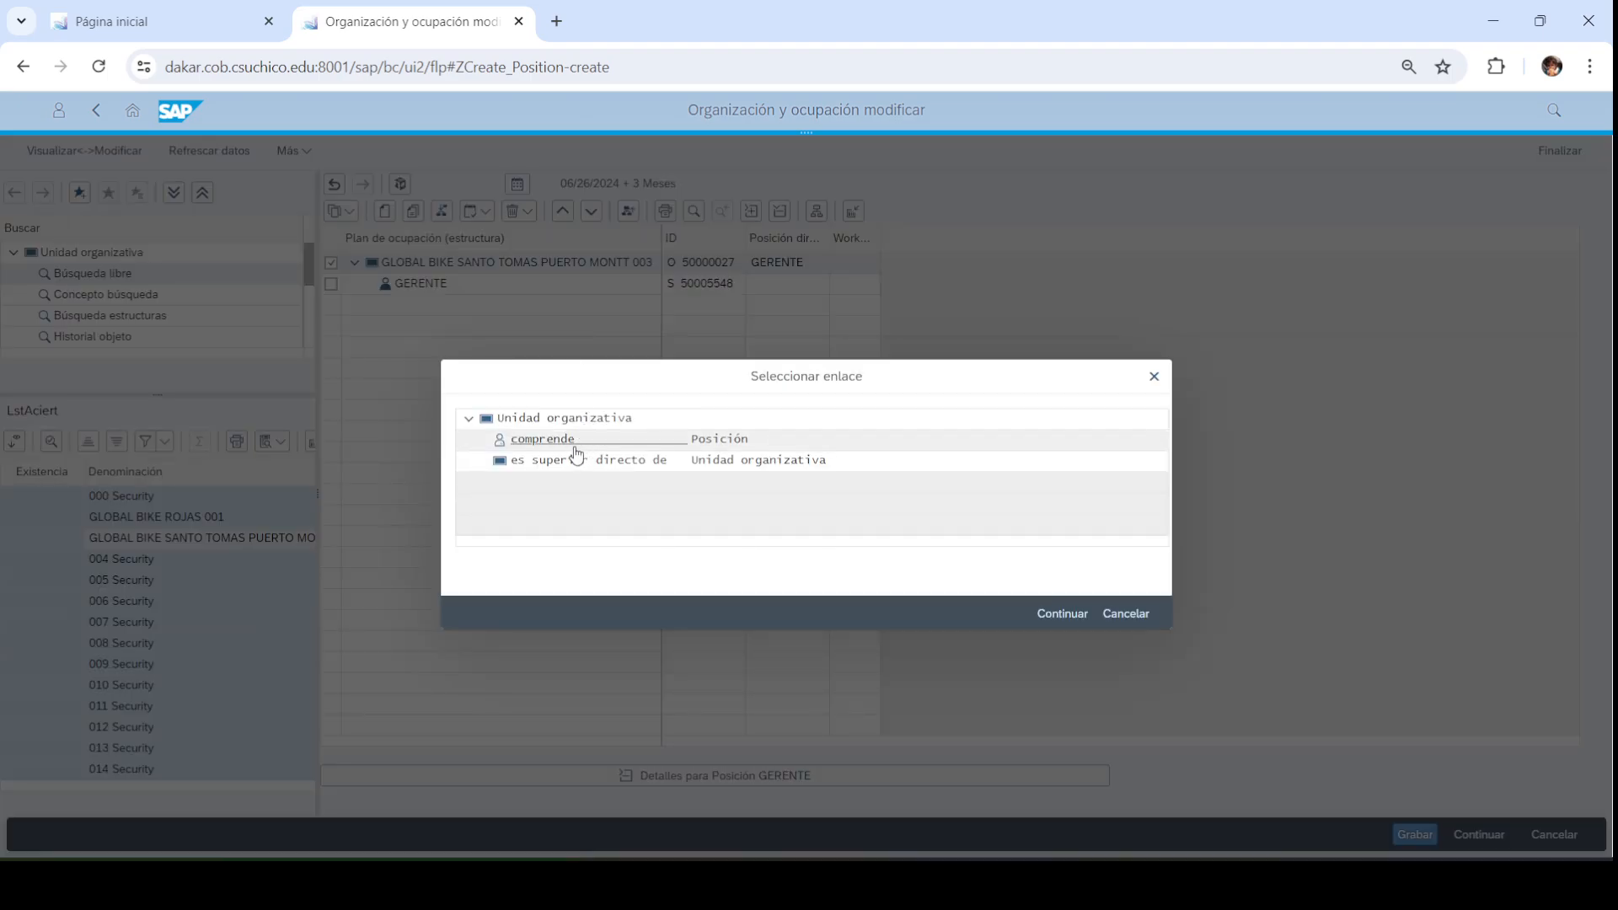
double_click(575, 447)
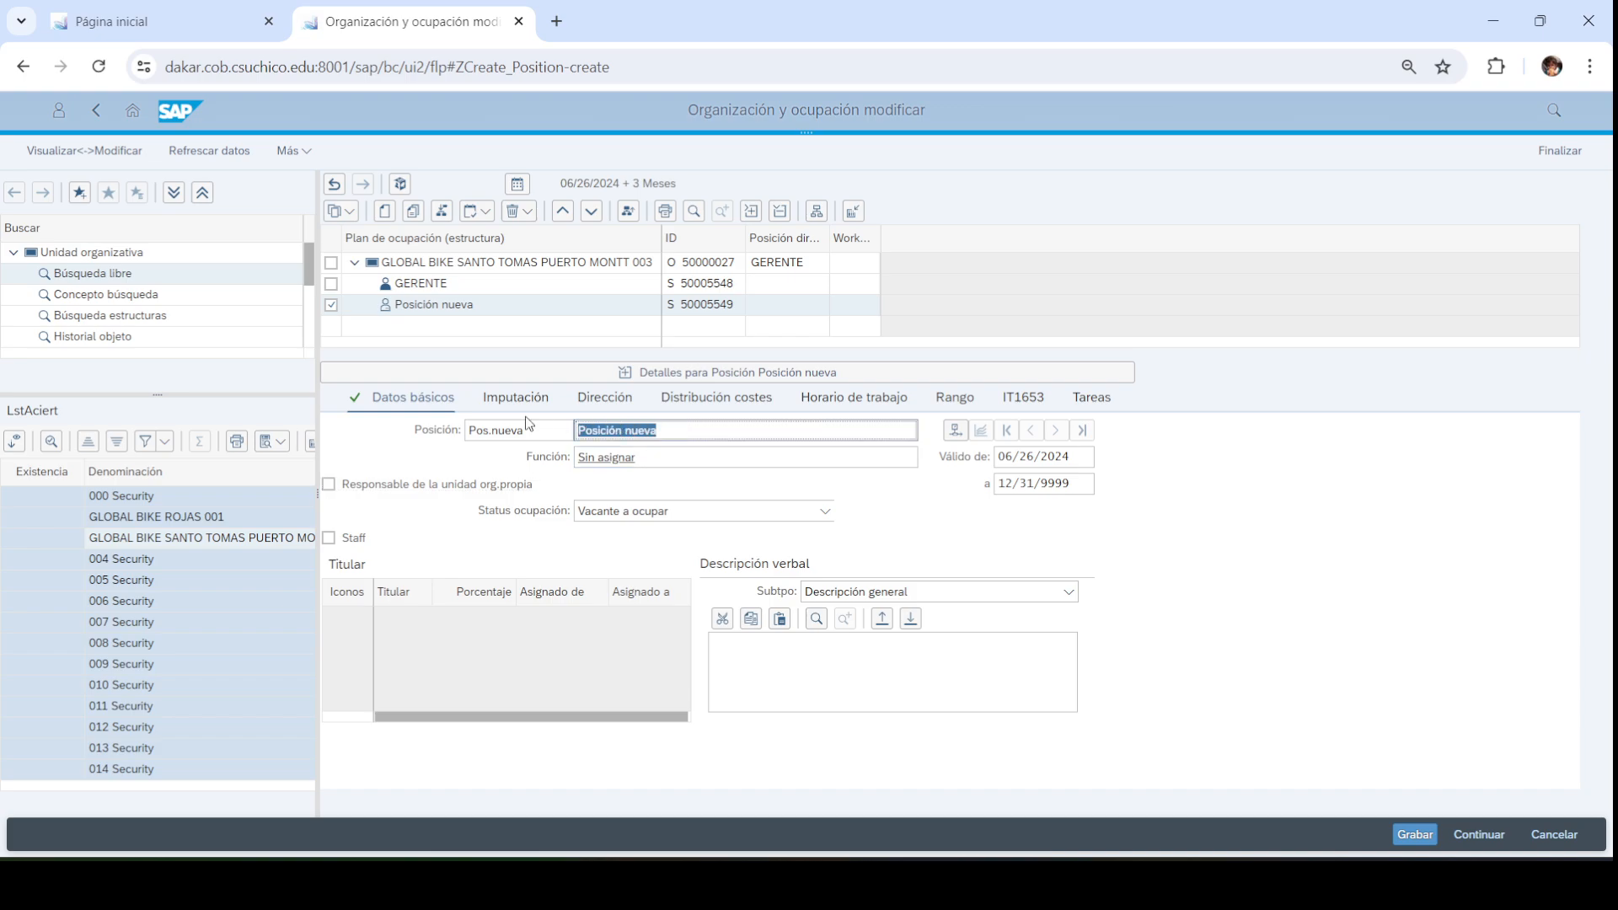
Name the position SUBGERENTE with short name SGTE003, then check the PowerPoint org chart
text(SUBGERENTE)
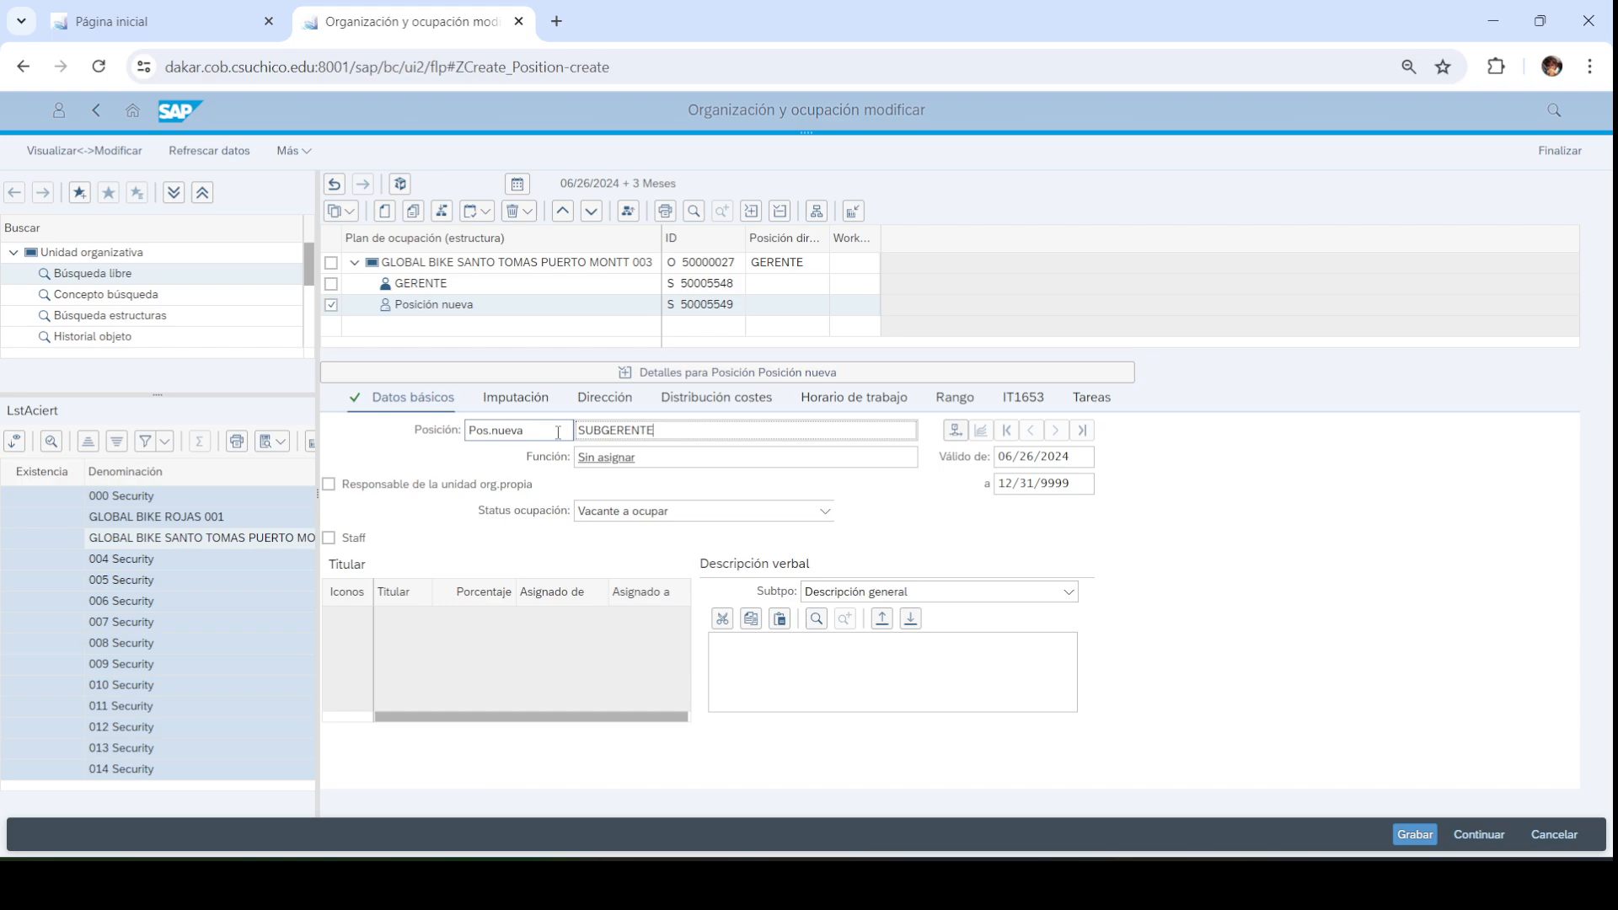
key(shift+Tab)
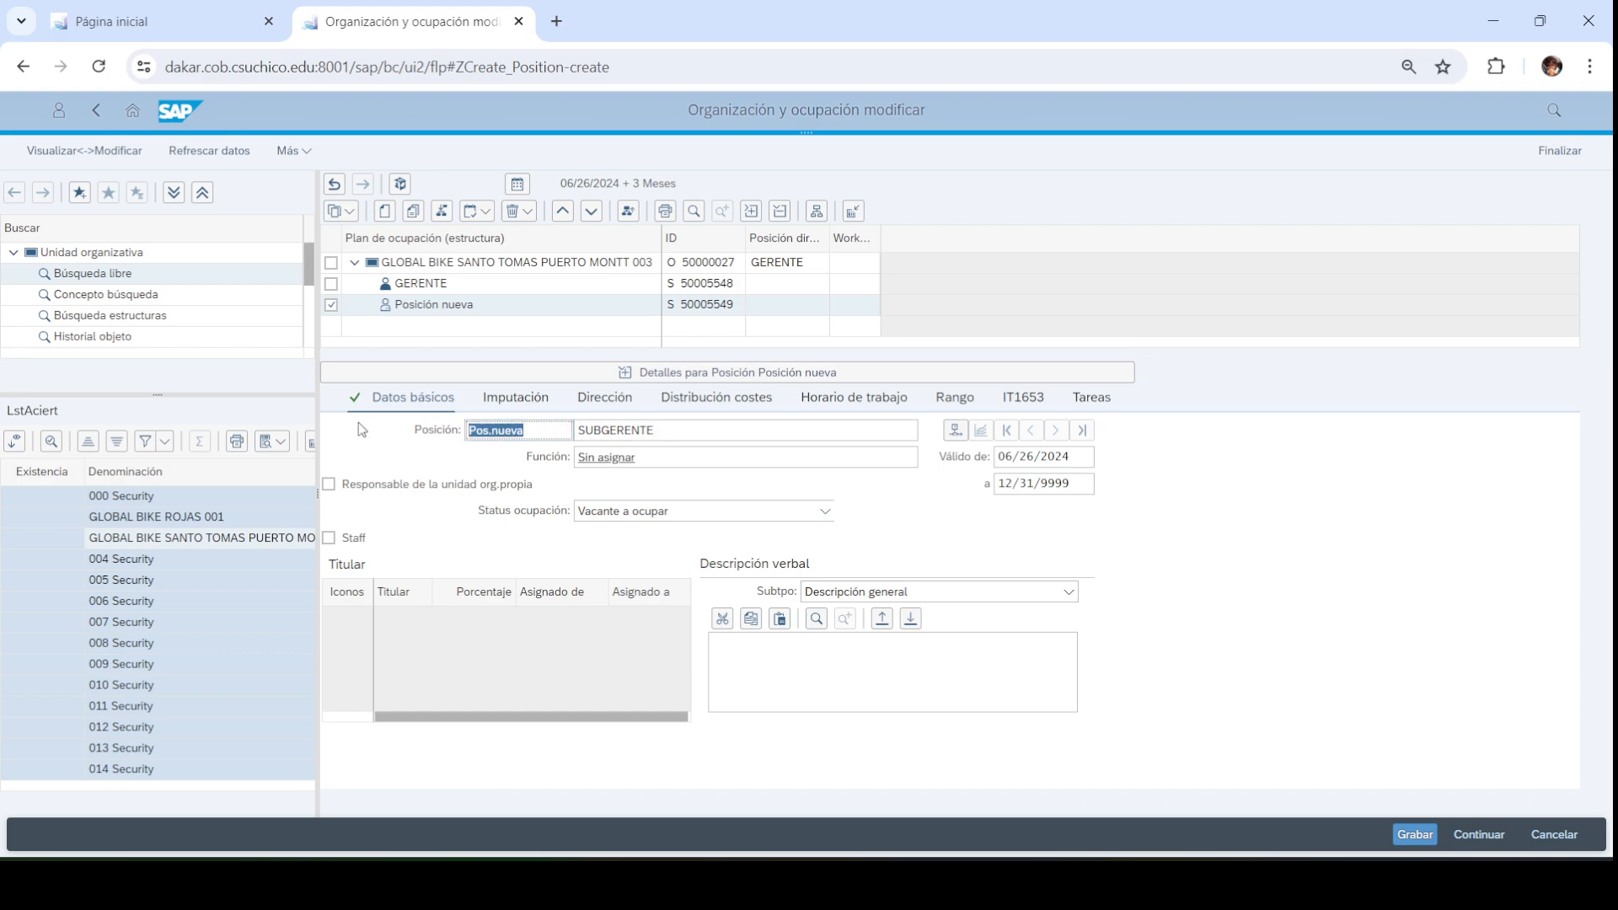
text(SGTE003)
key(Return)
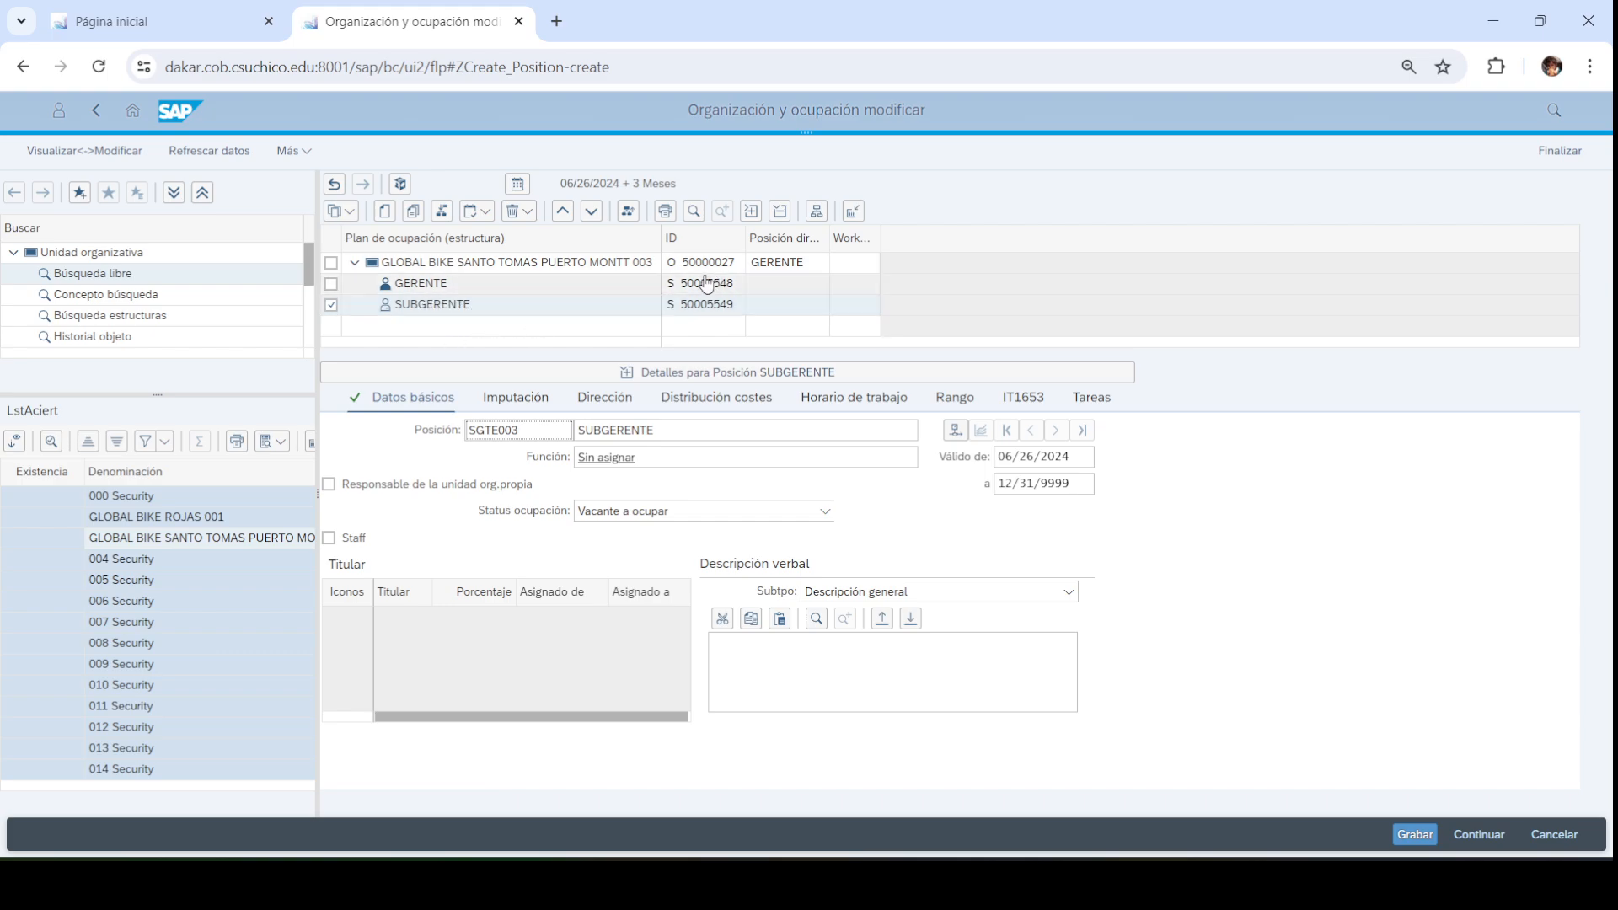
click(331, 306)
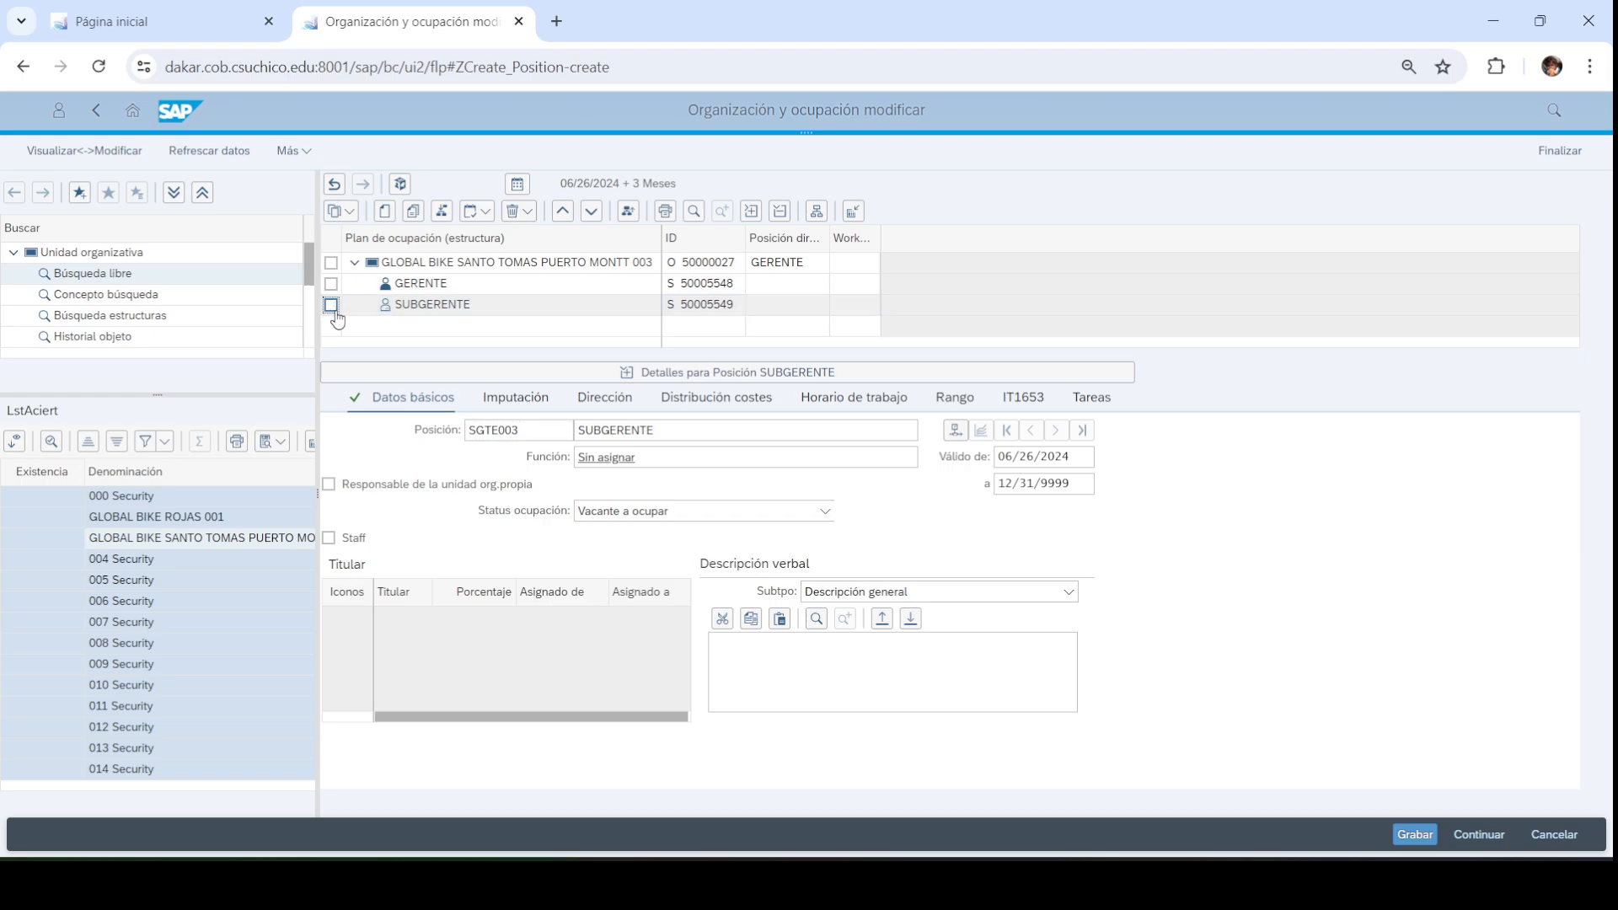
click(851, 885)
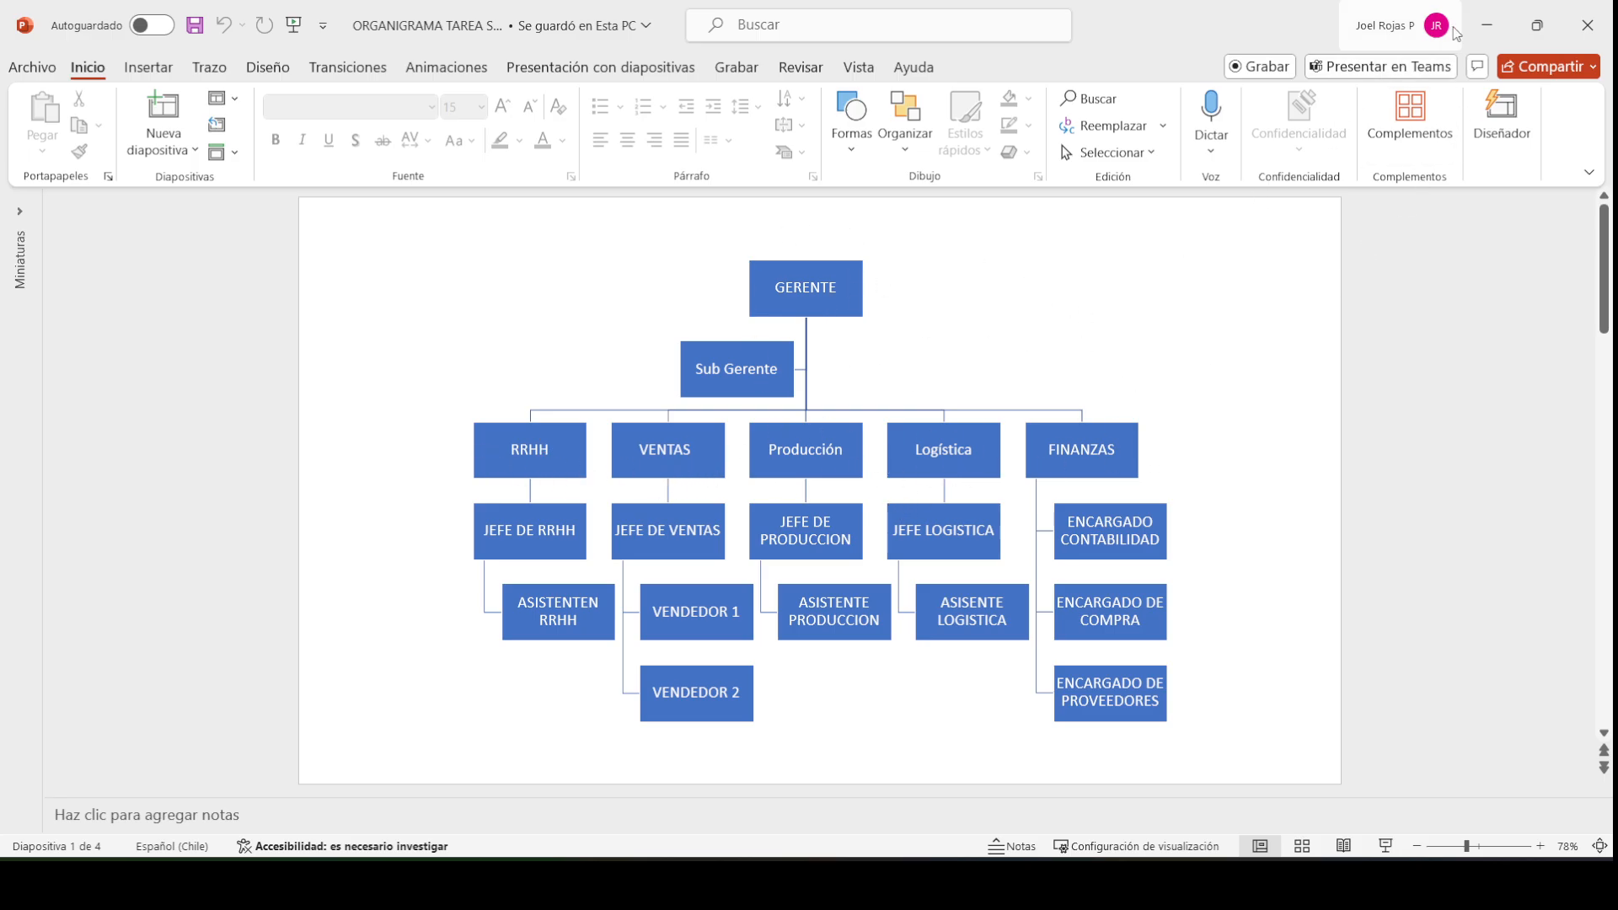
Create a new subordinate org unit under the Puerto Montt unit
click(1486, 25)
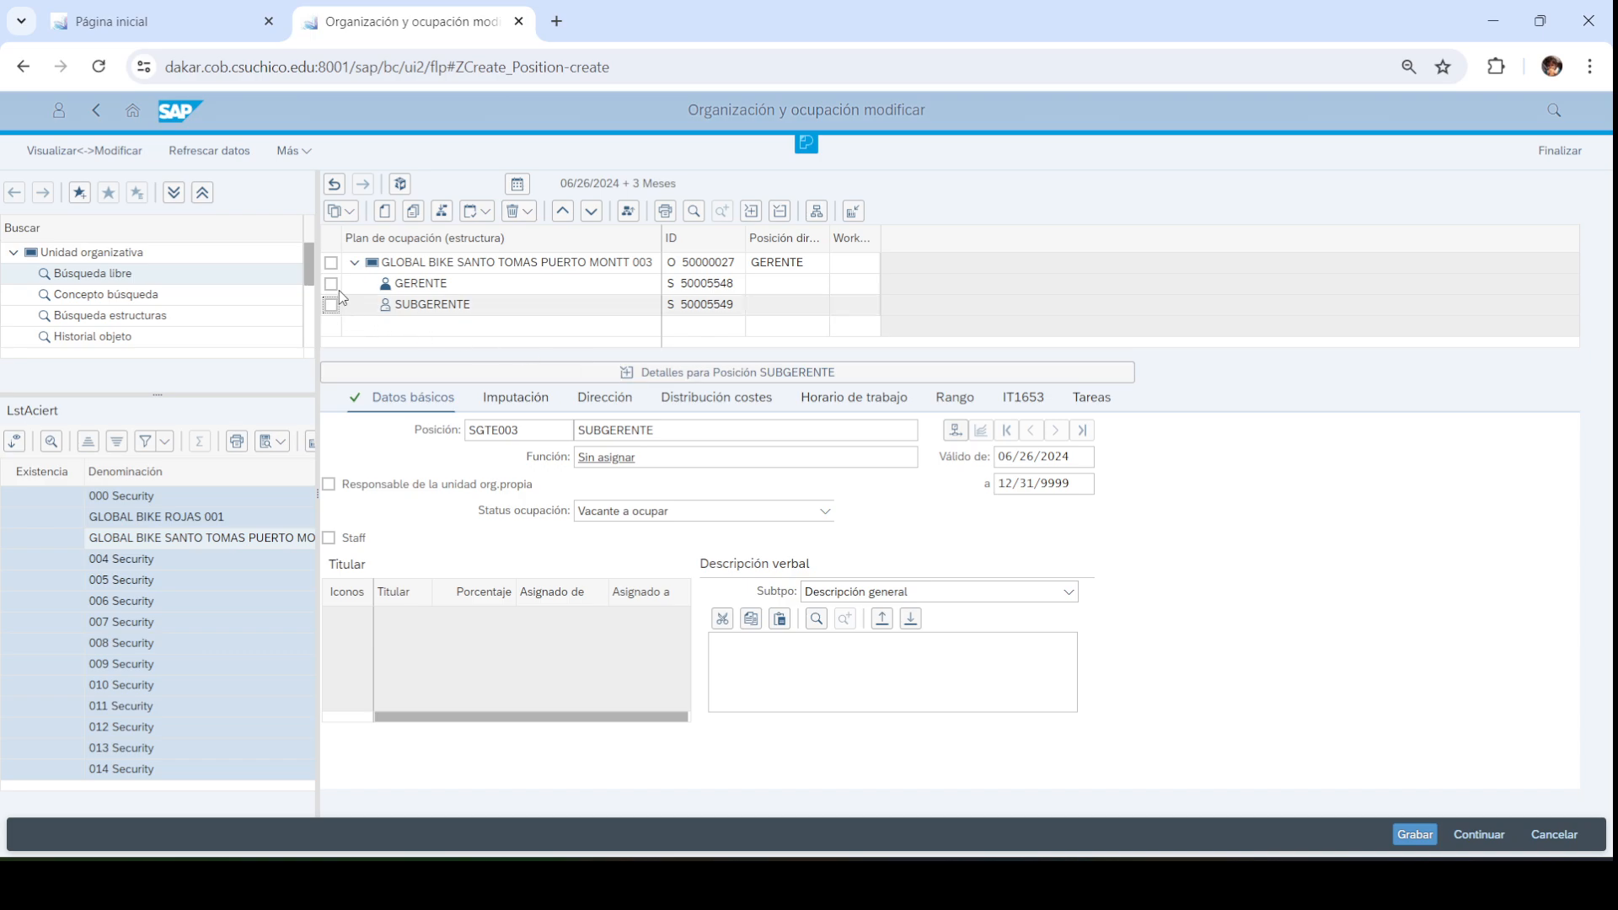
click(331, 263)
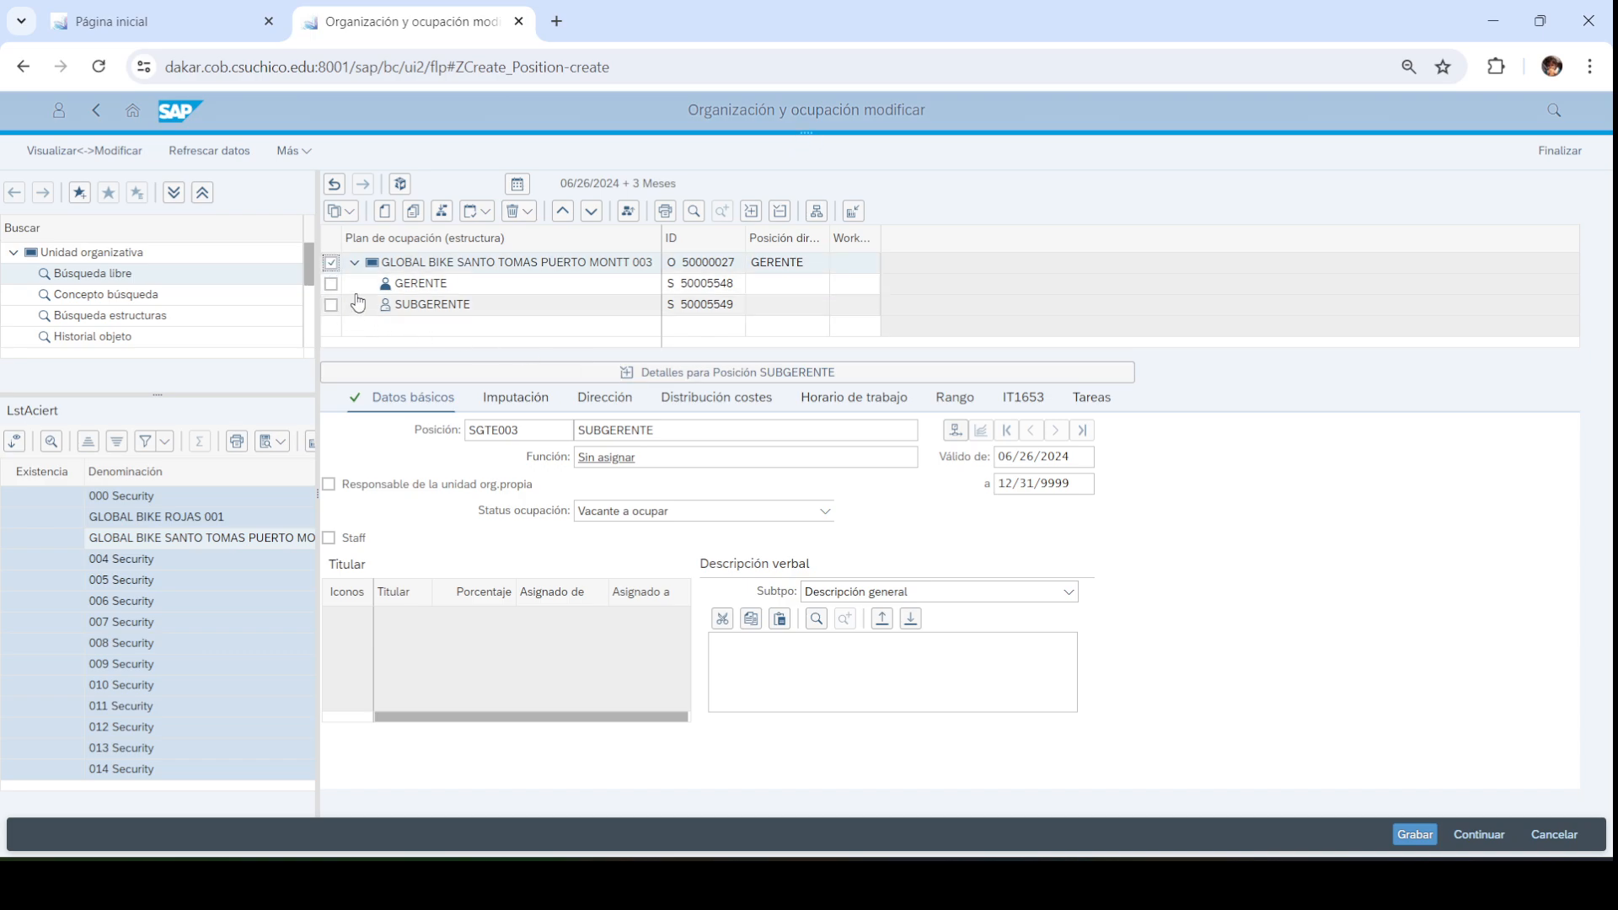
click(385, 212)
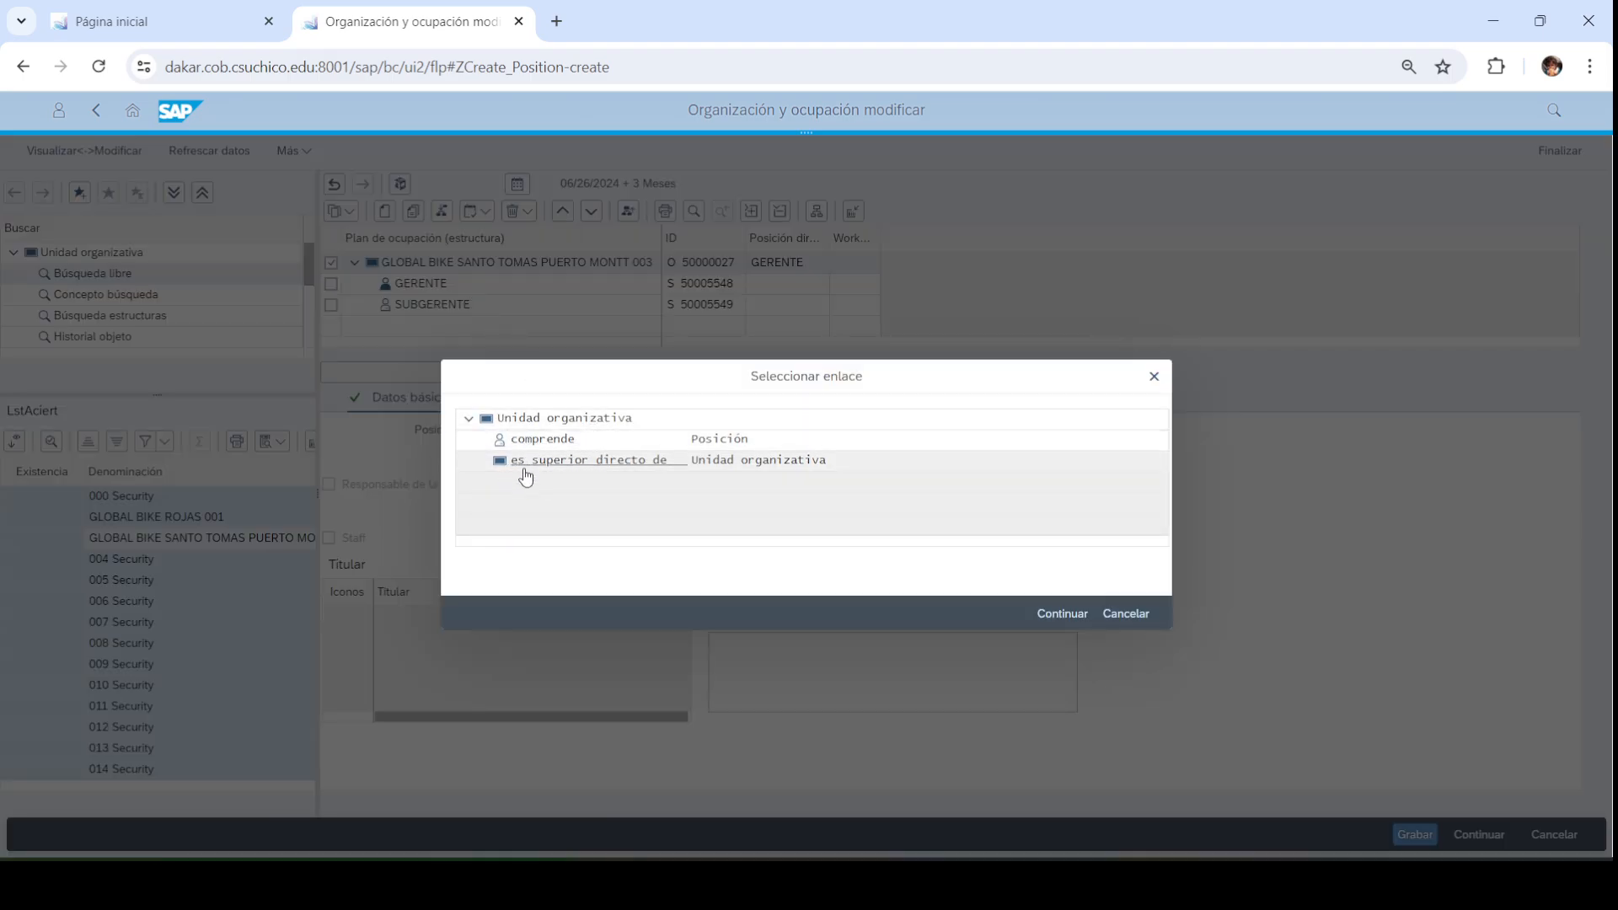
click(585, 463)
click(1062, 613)
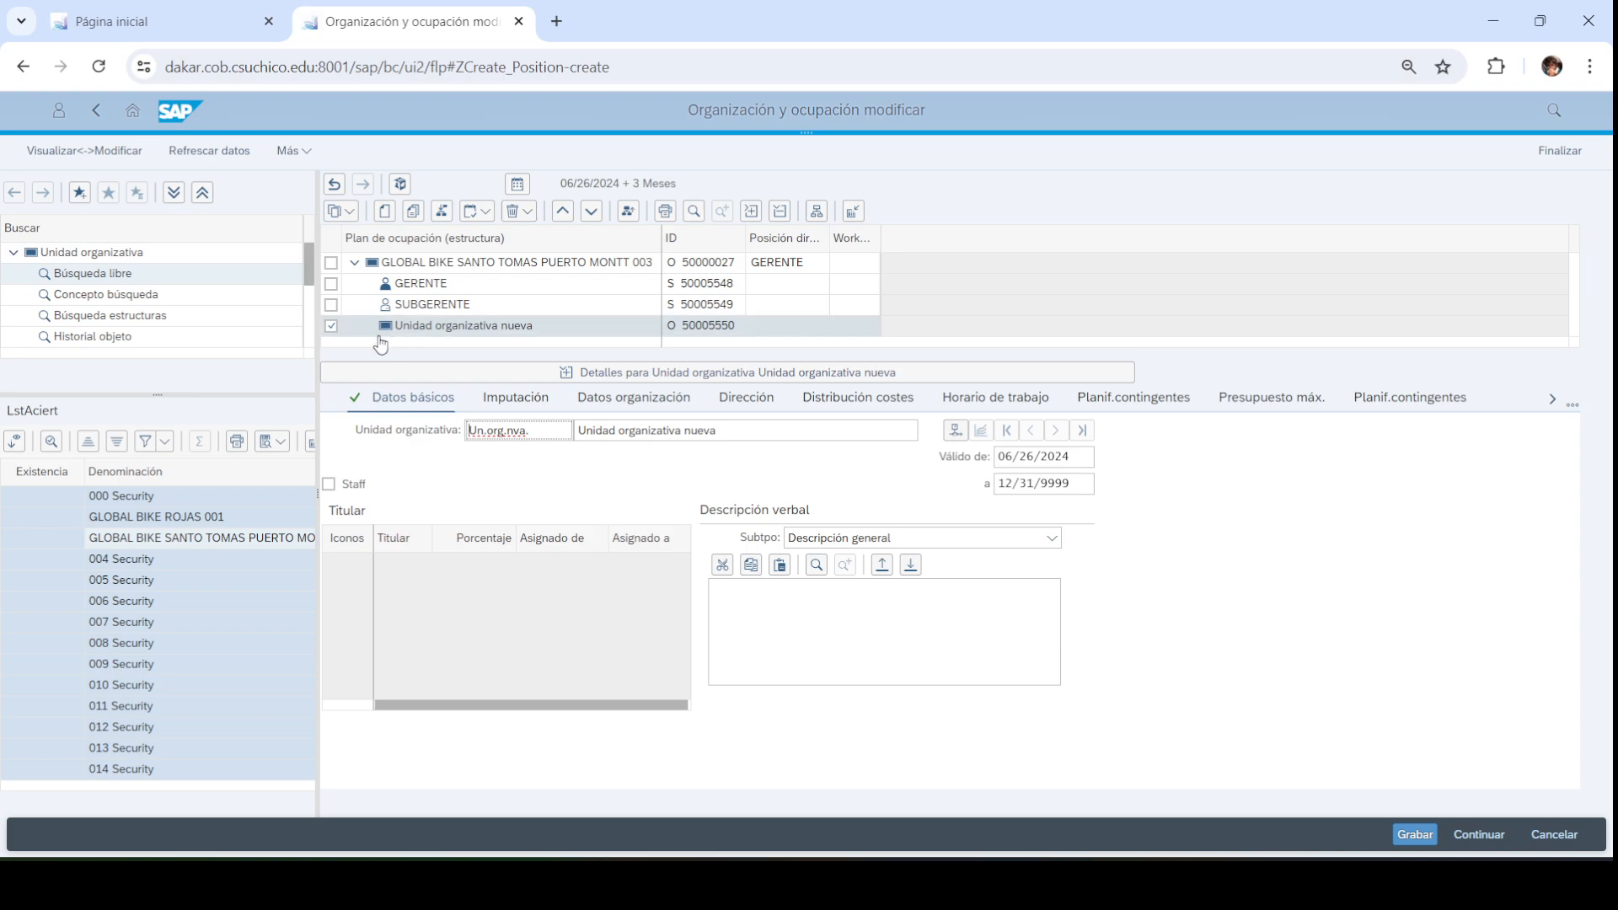
Name the unit RECURSOS HUMANOS with short name RRHH003, then check the PowerPoint chart
triple_click(738, 428)
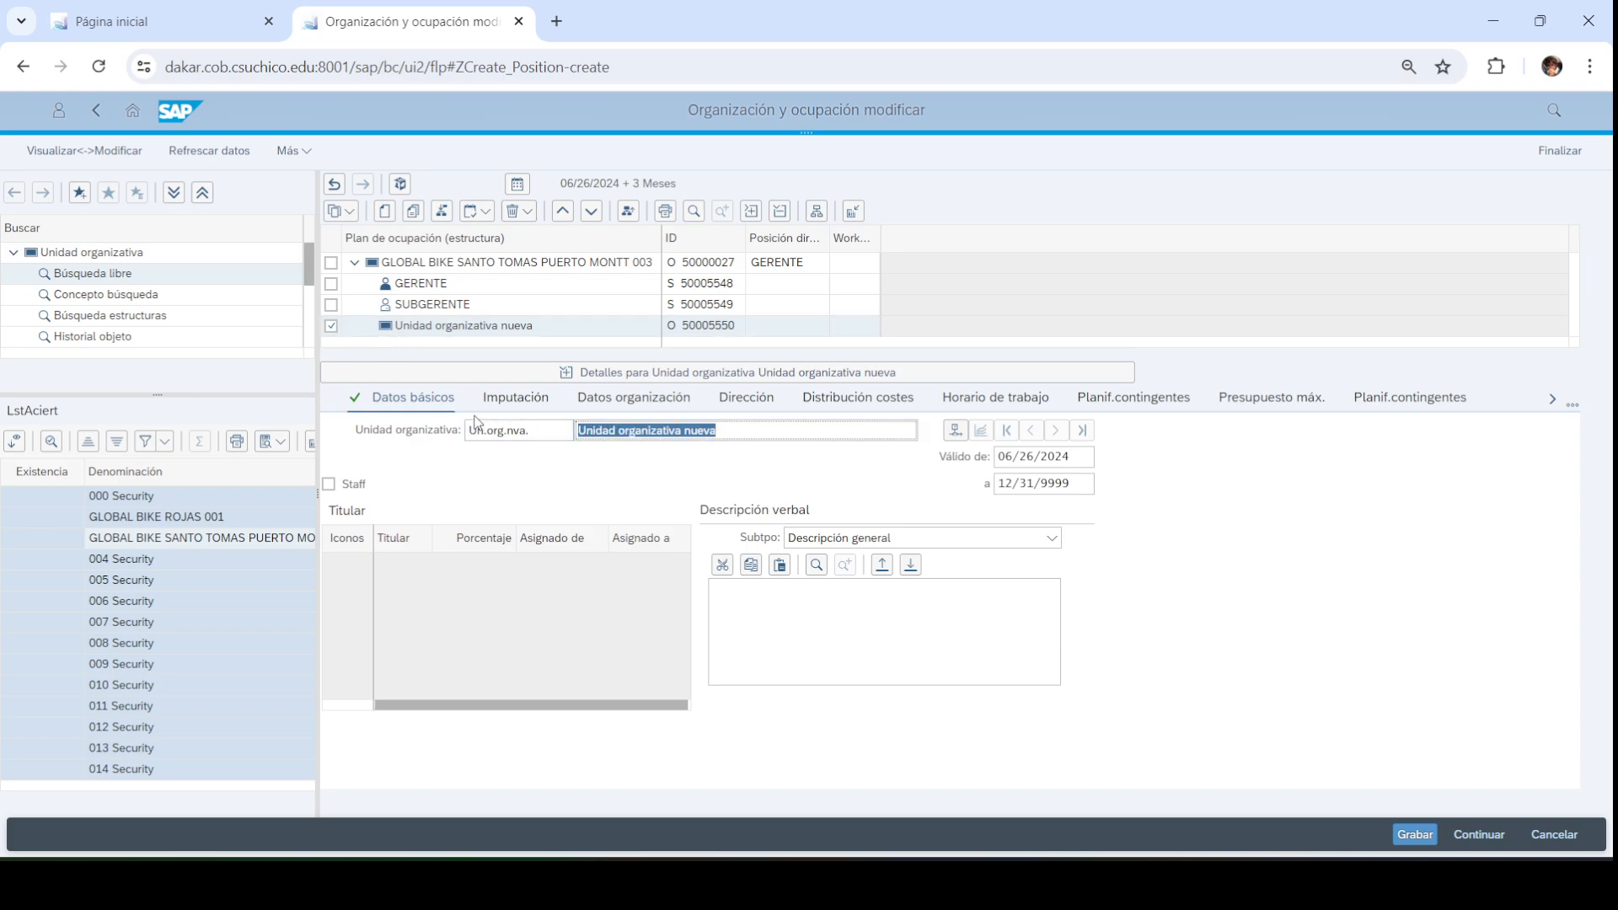
text(RC)
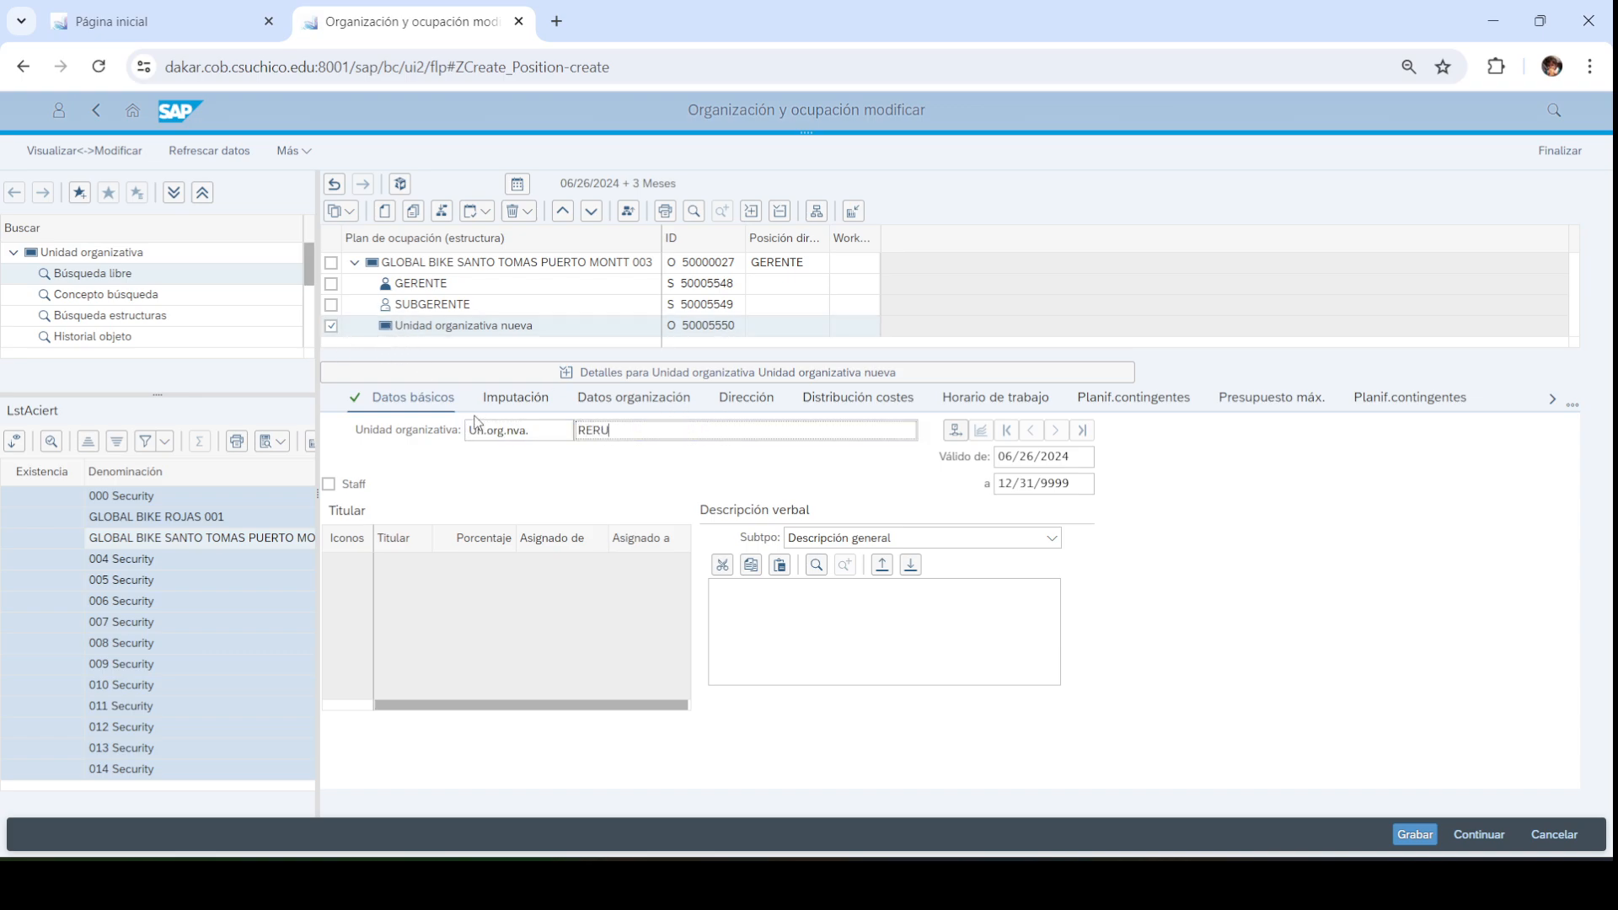
key(BackSpace)
text(CURSOS HUMANOS)
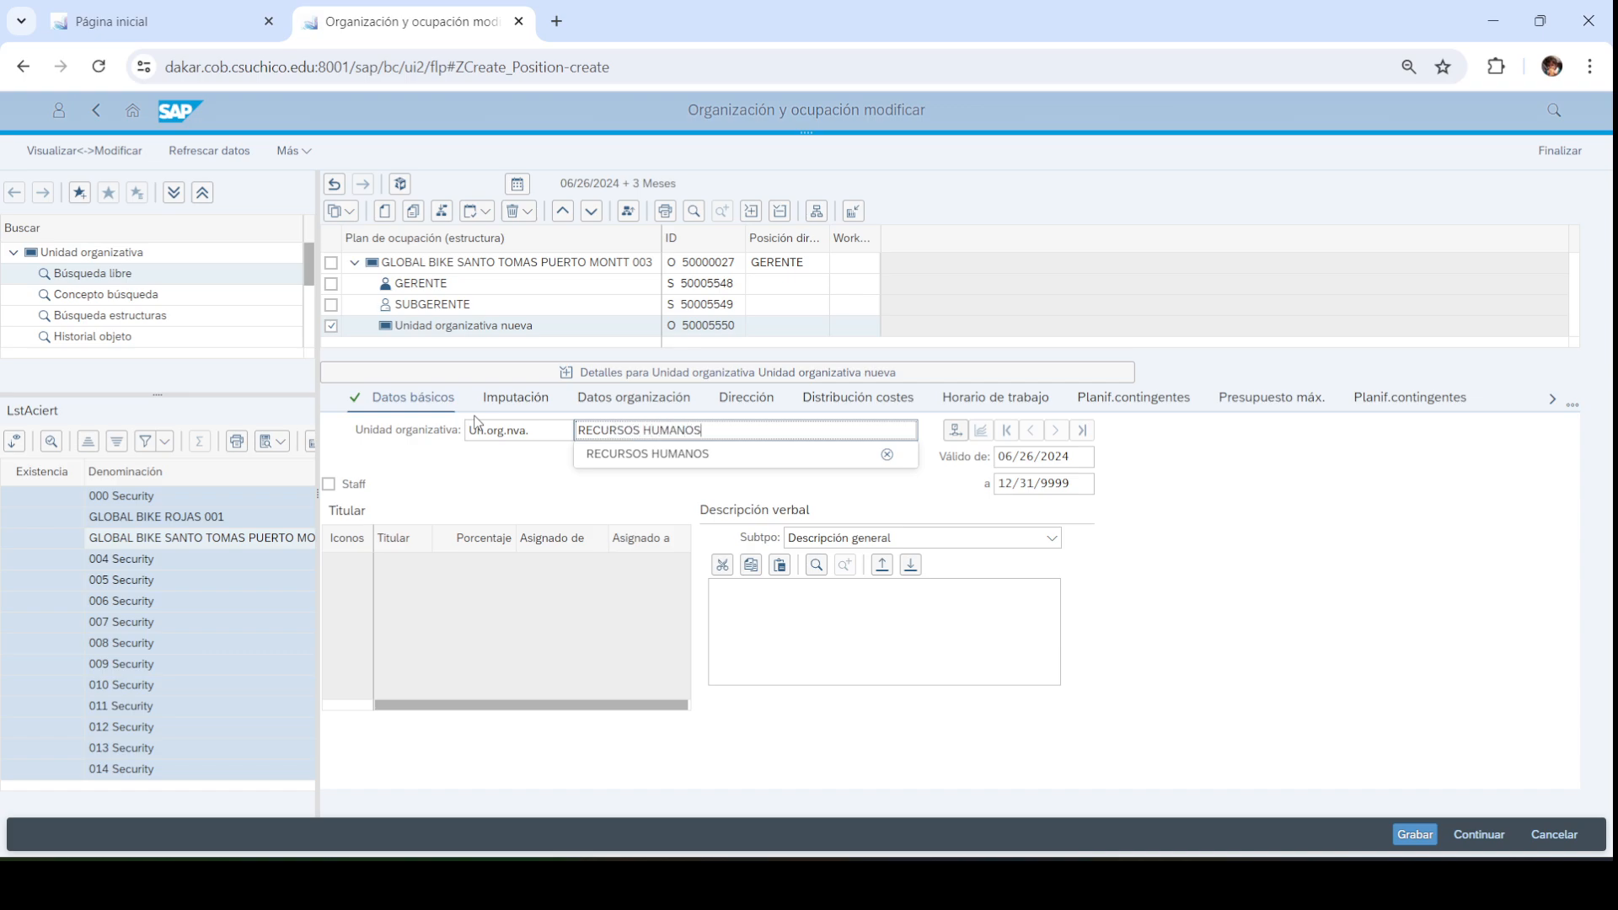
click(477, 429)
triple_click(477, 430)
text(RRHH003)
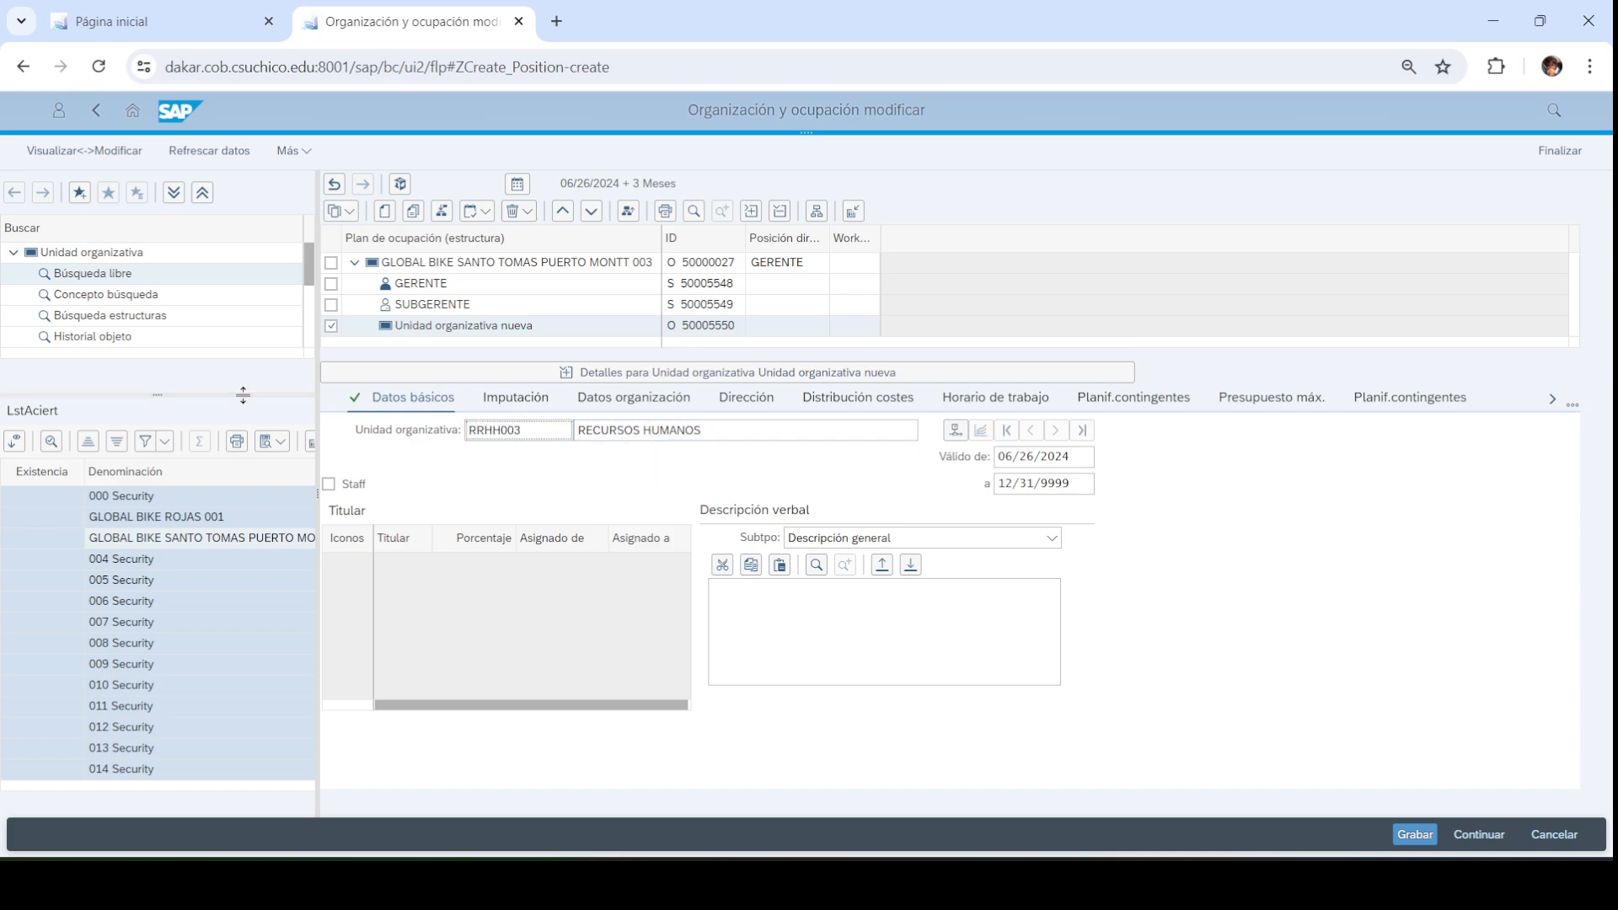
click(769, 431)
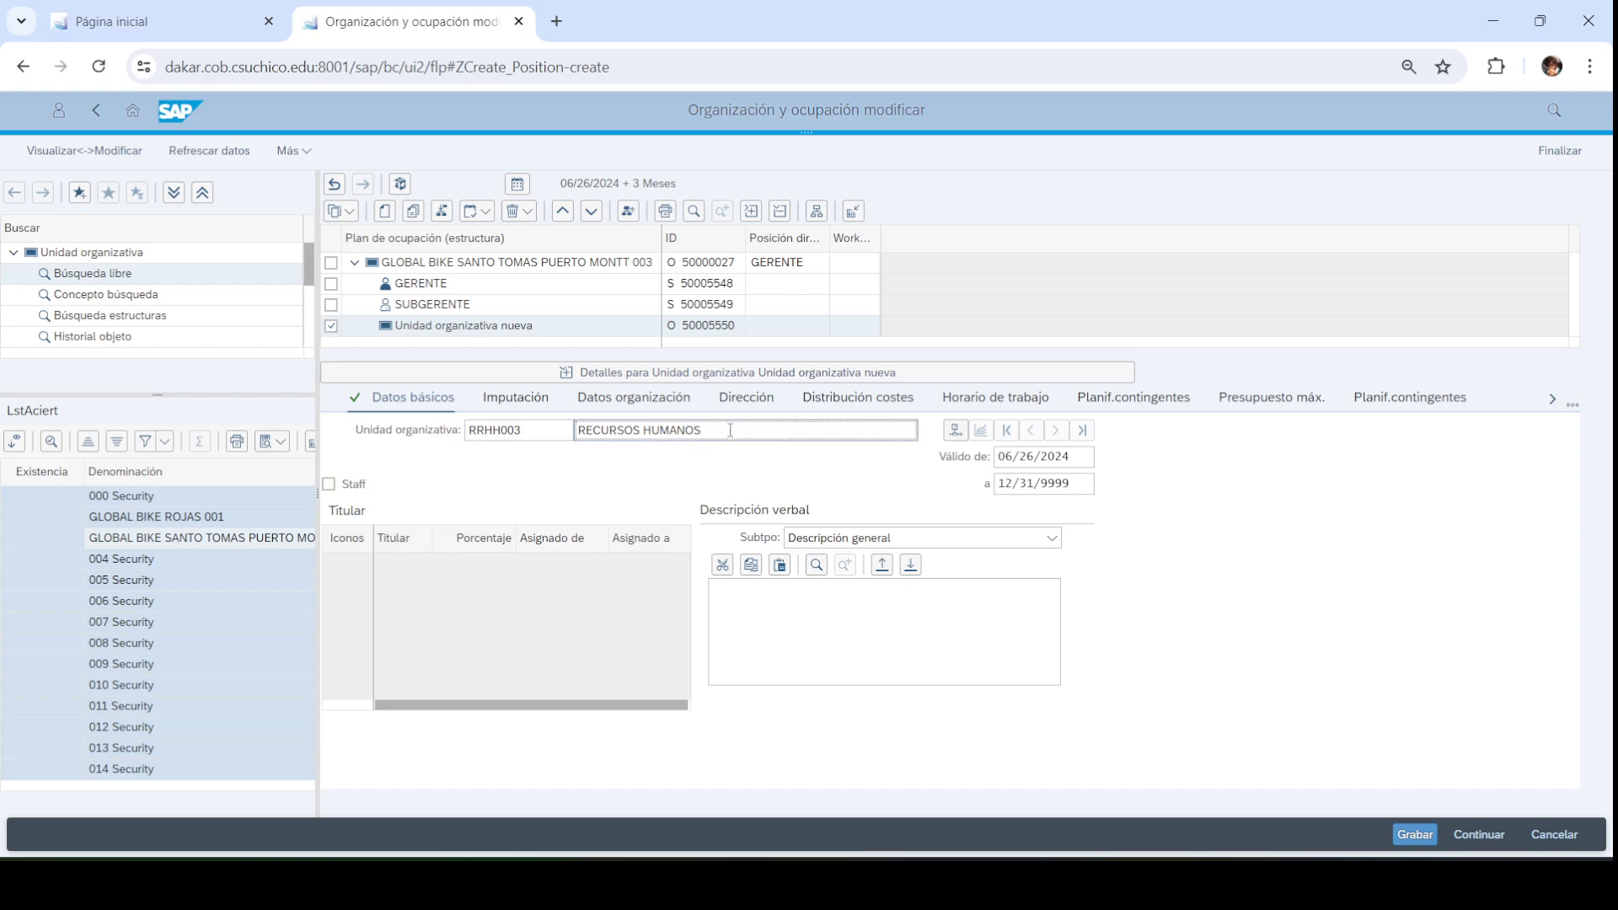
key(Return)
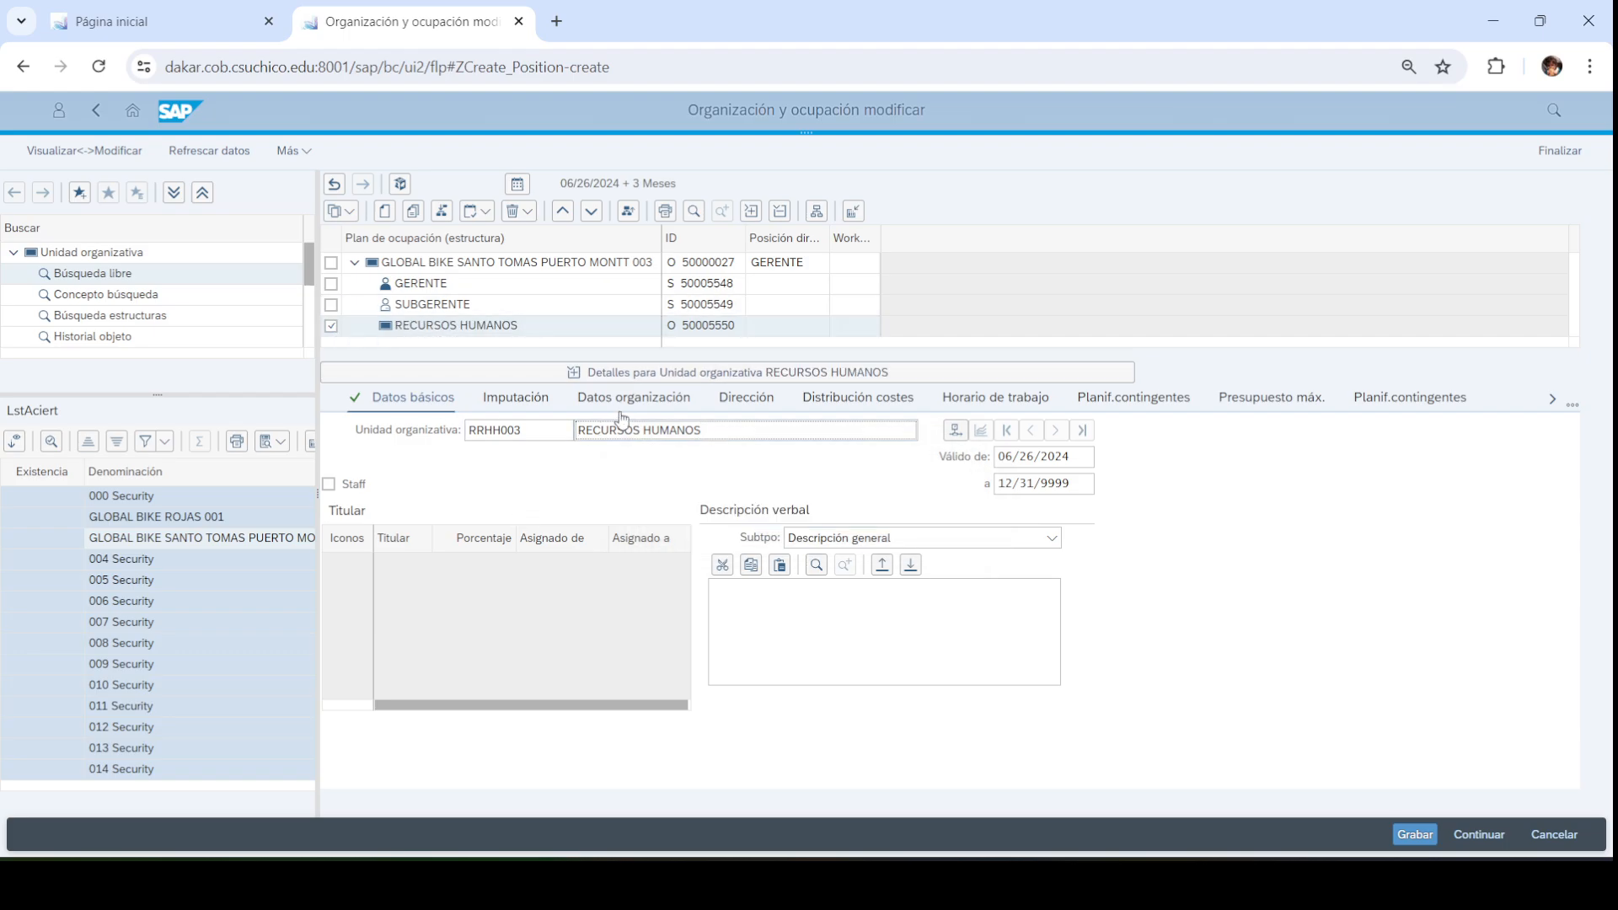
key(alt+Tab)
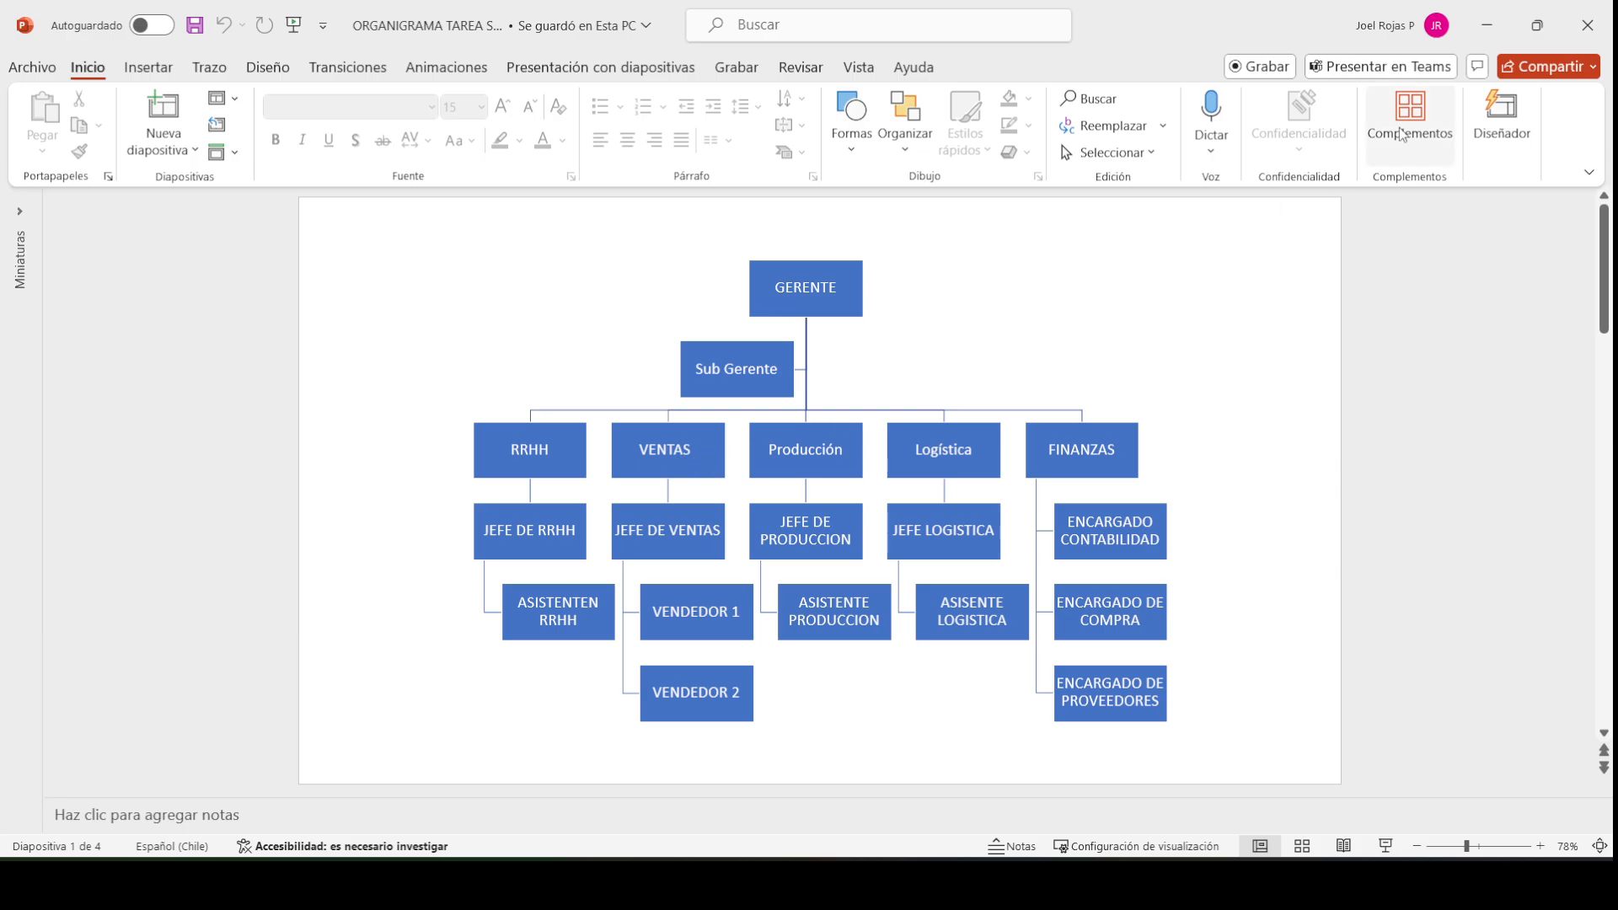
Create a new org unit reporting to RECURSOS HUMANOS and collapse its details
click(1484, 40)
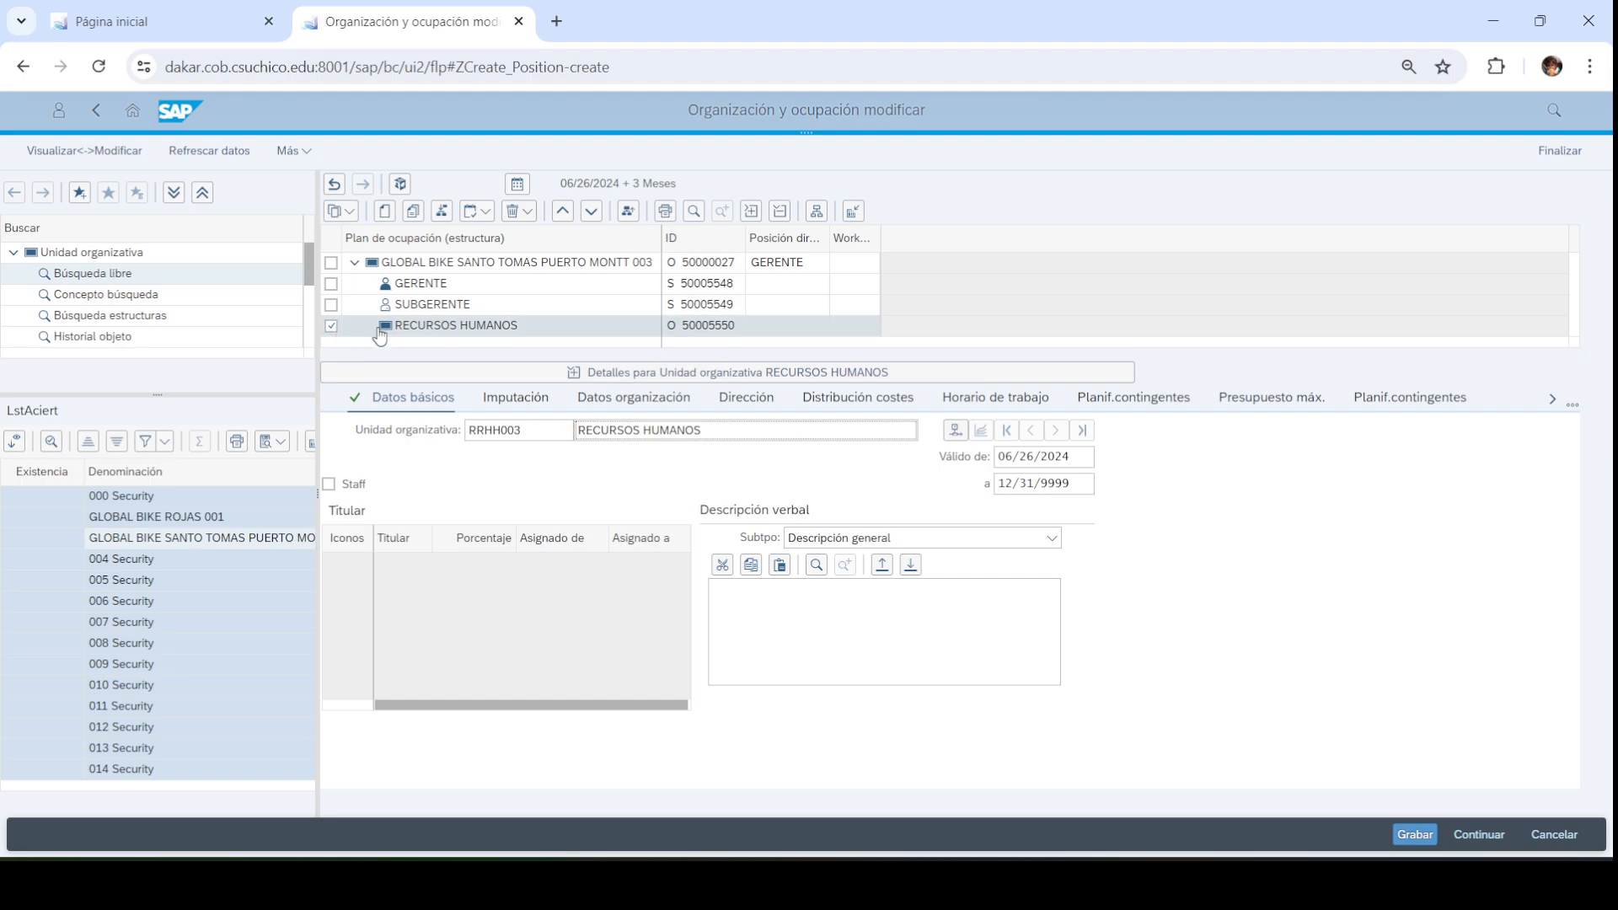
click(386, 214)
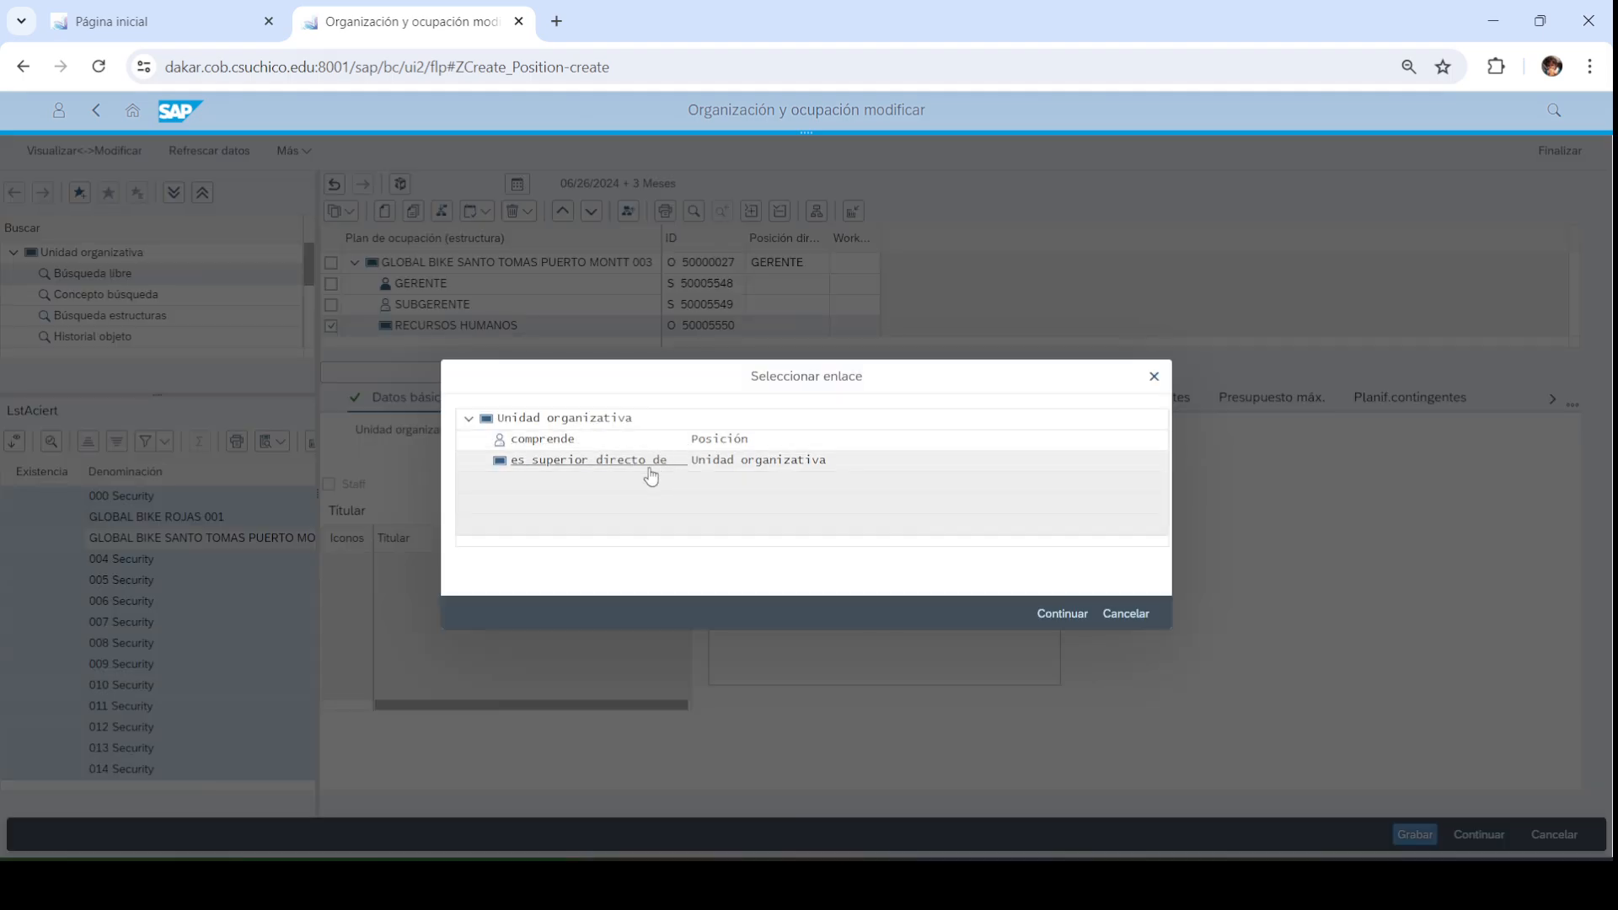
click(650, 473)
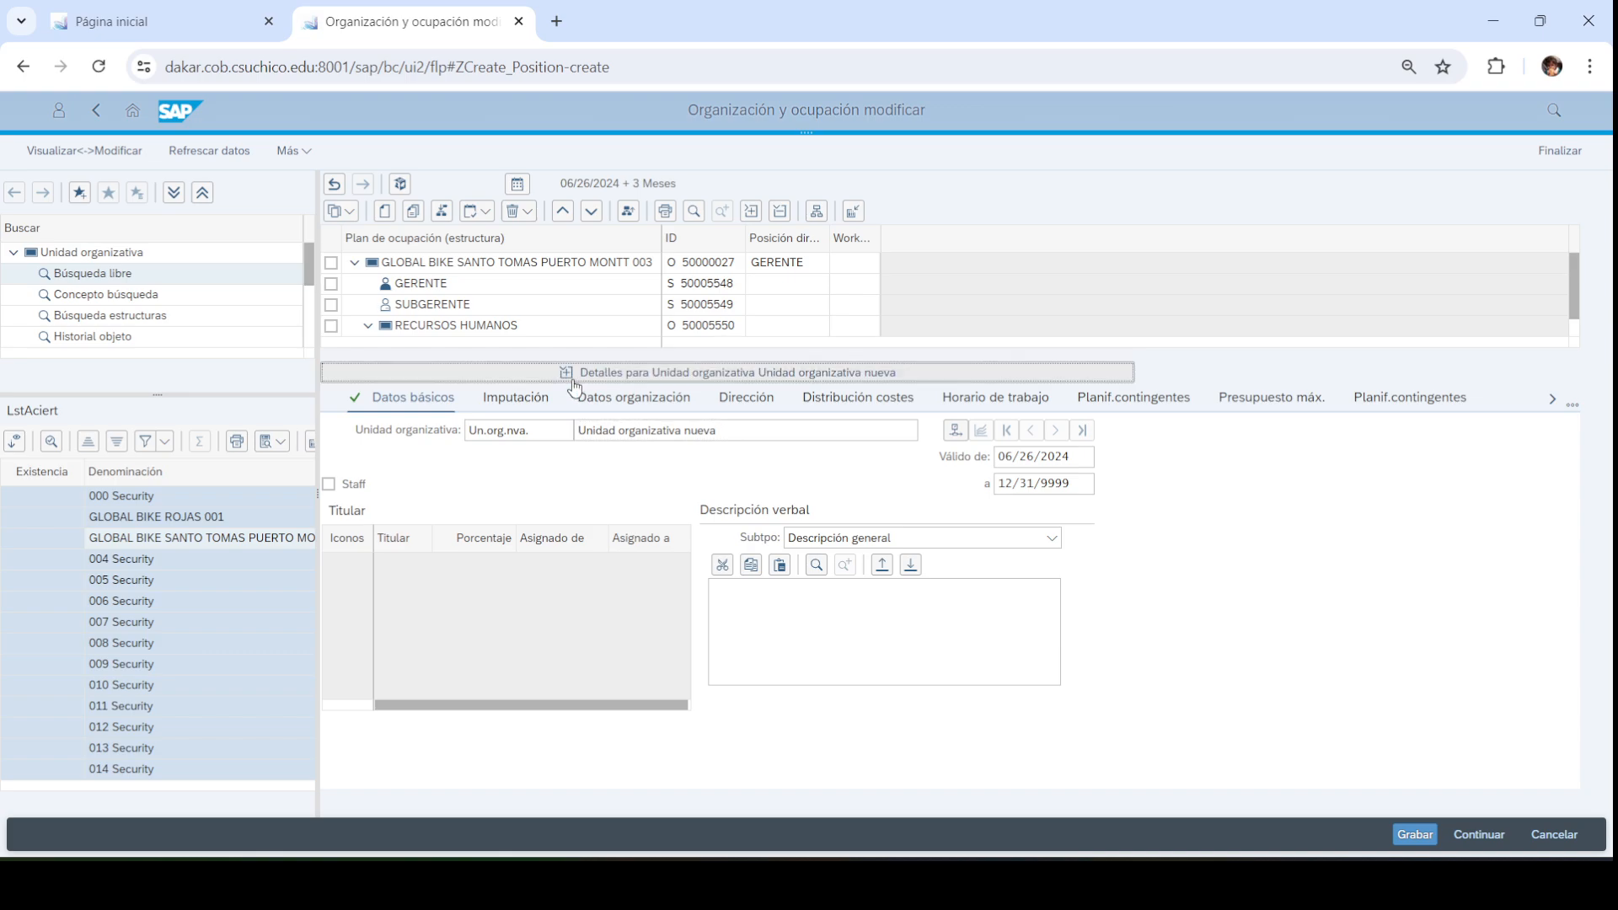
click(403, 376)
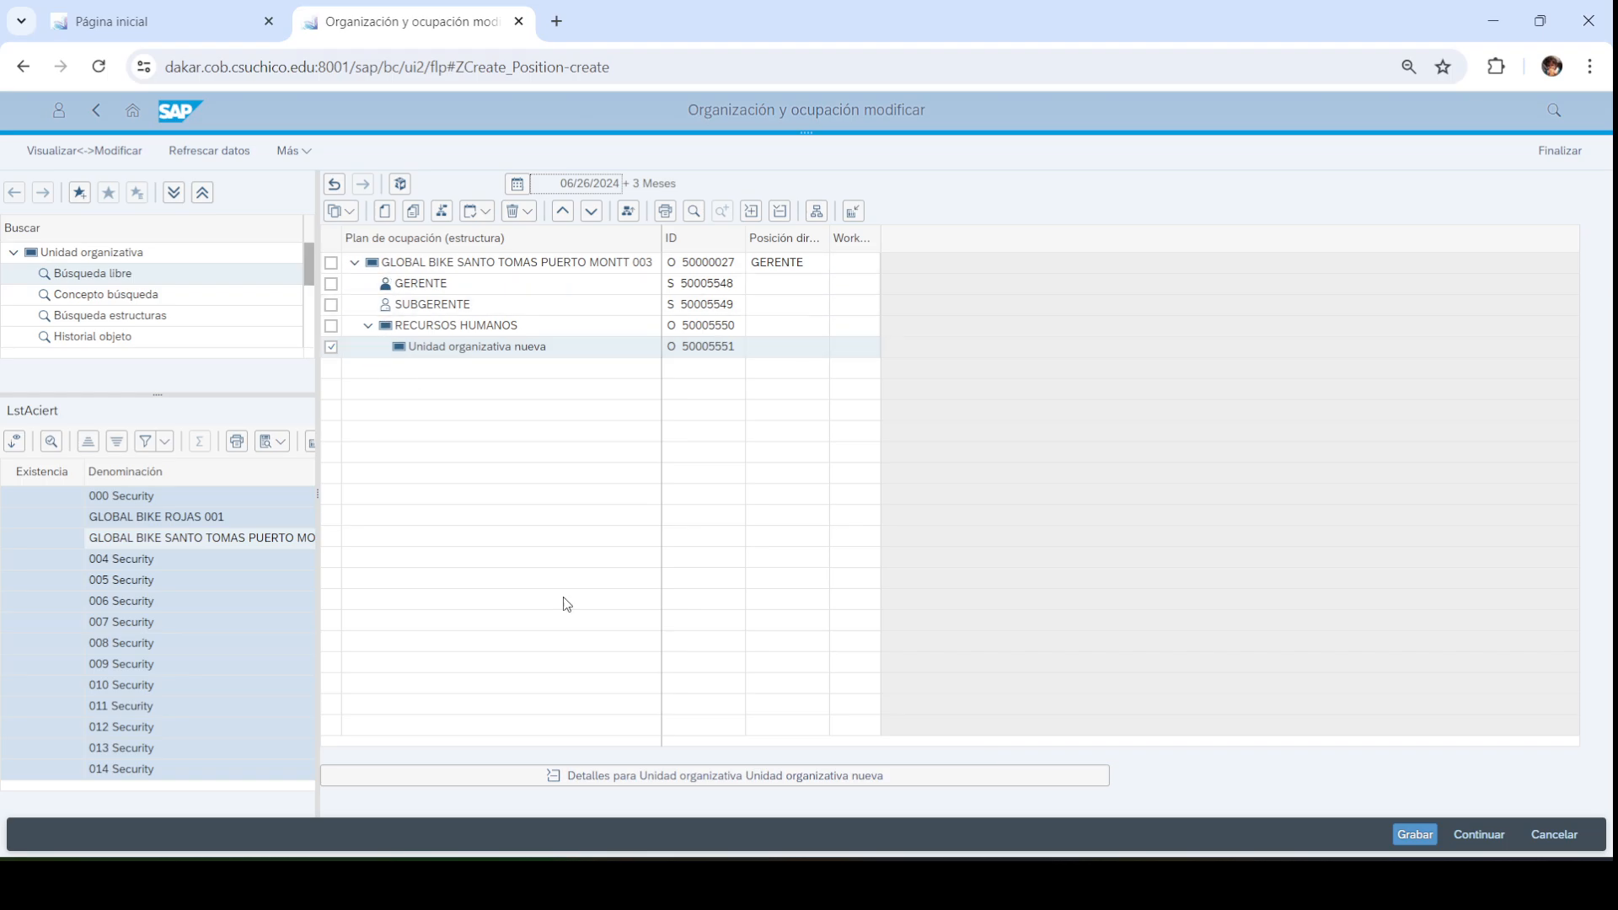
Compare against the RRHH box in the PowerPoint chart, then select the new unit for deletion
click(1037, 885)
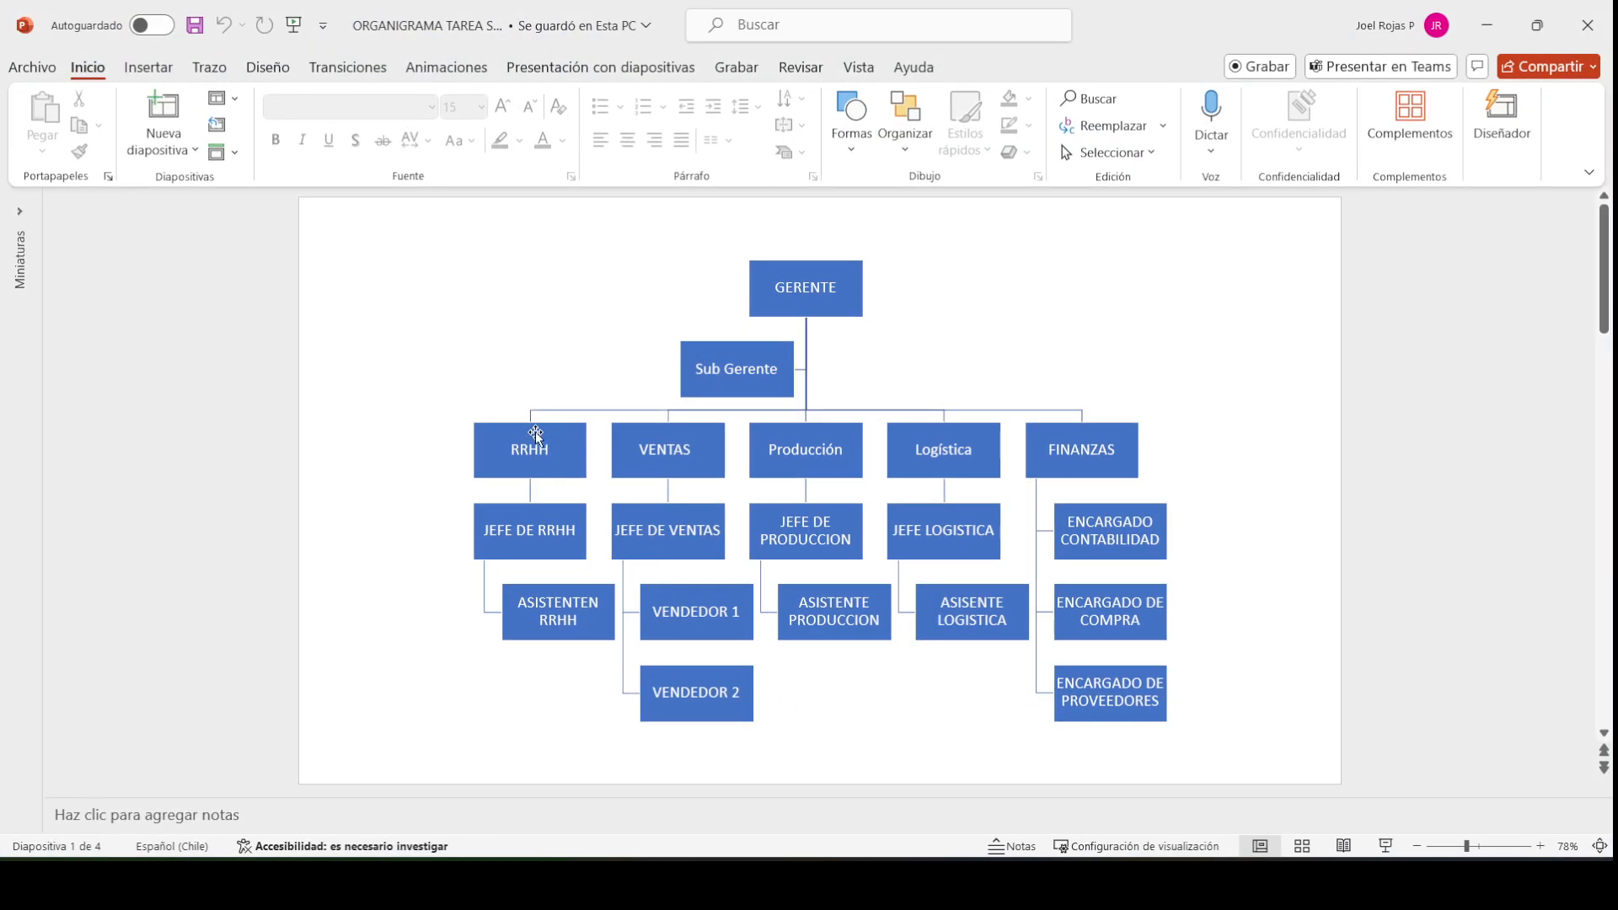
click(544, 453)
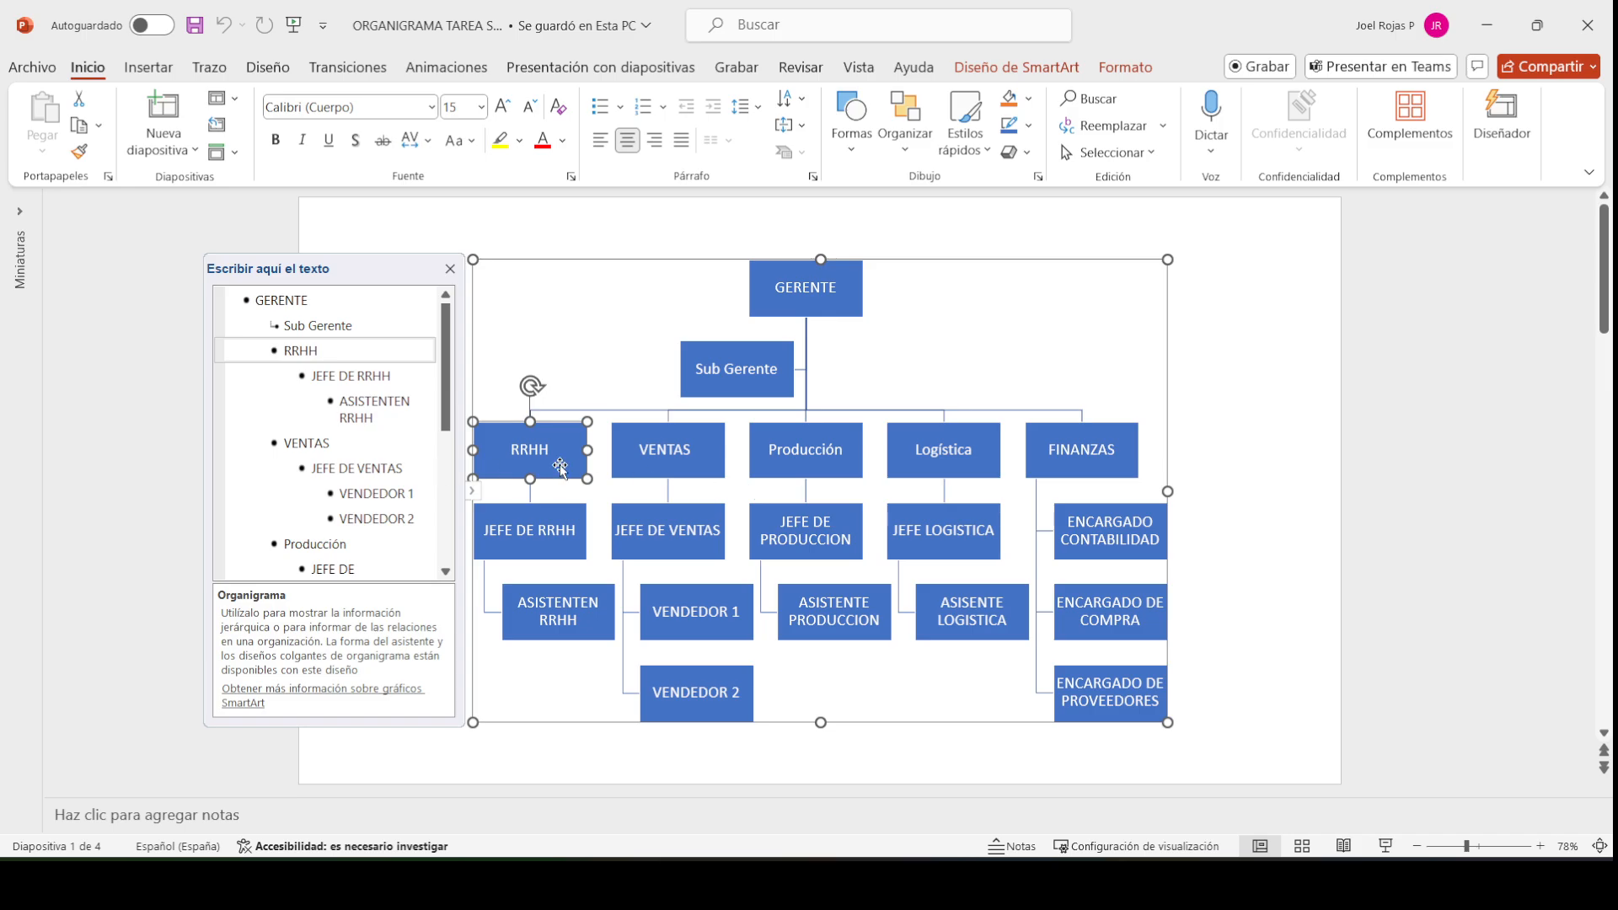
click(1487, 26)
click(332, 347)
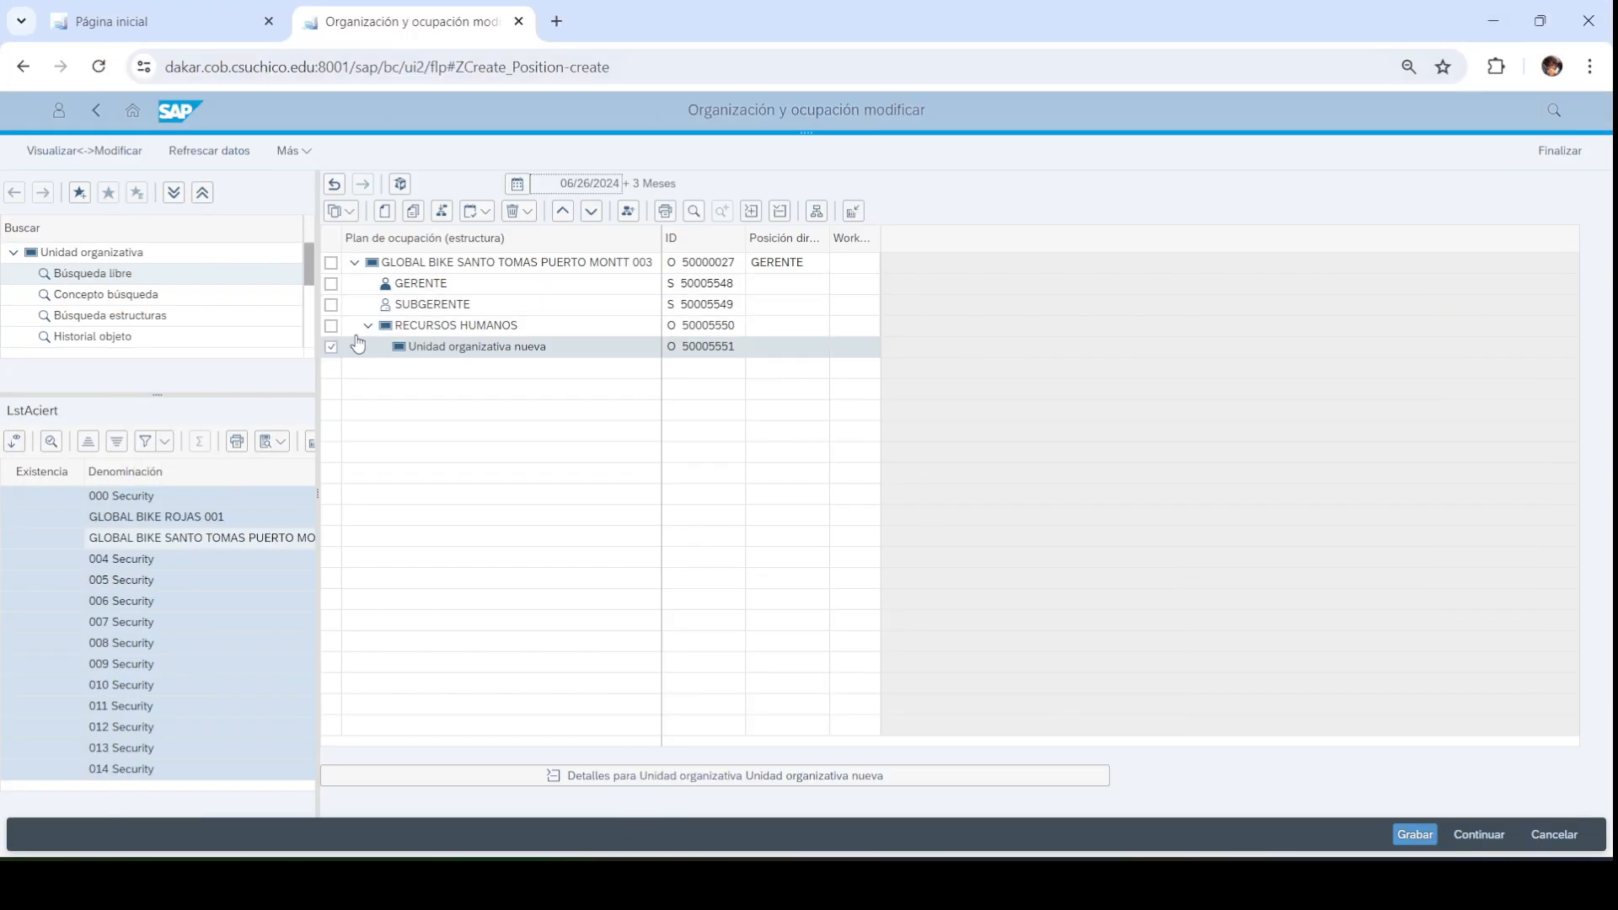
click(520, 211)
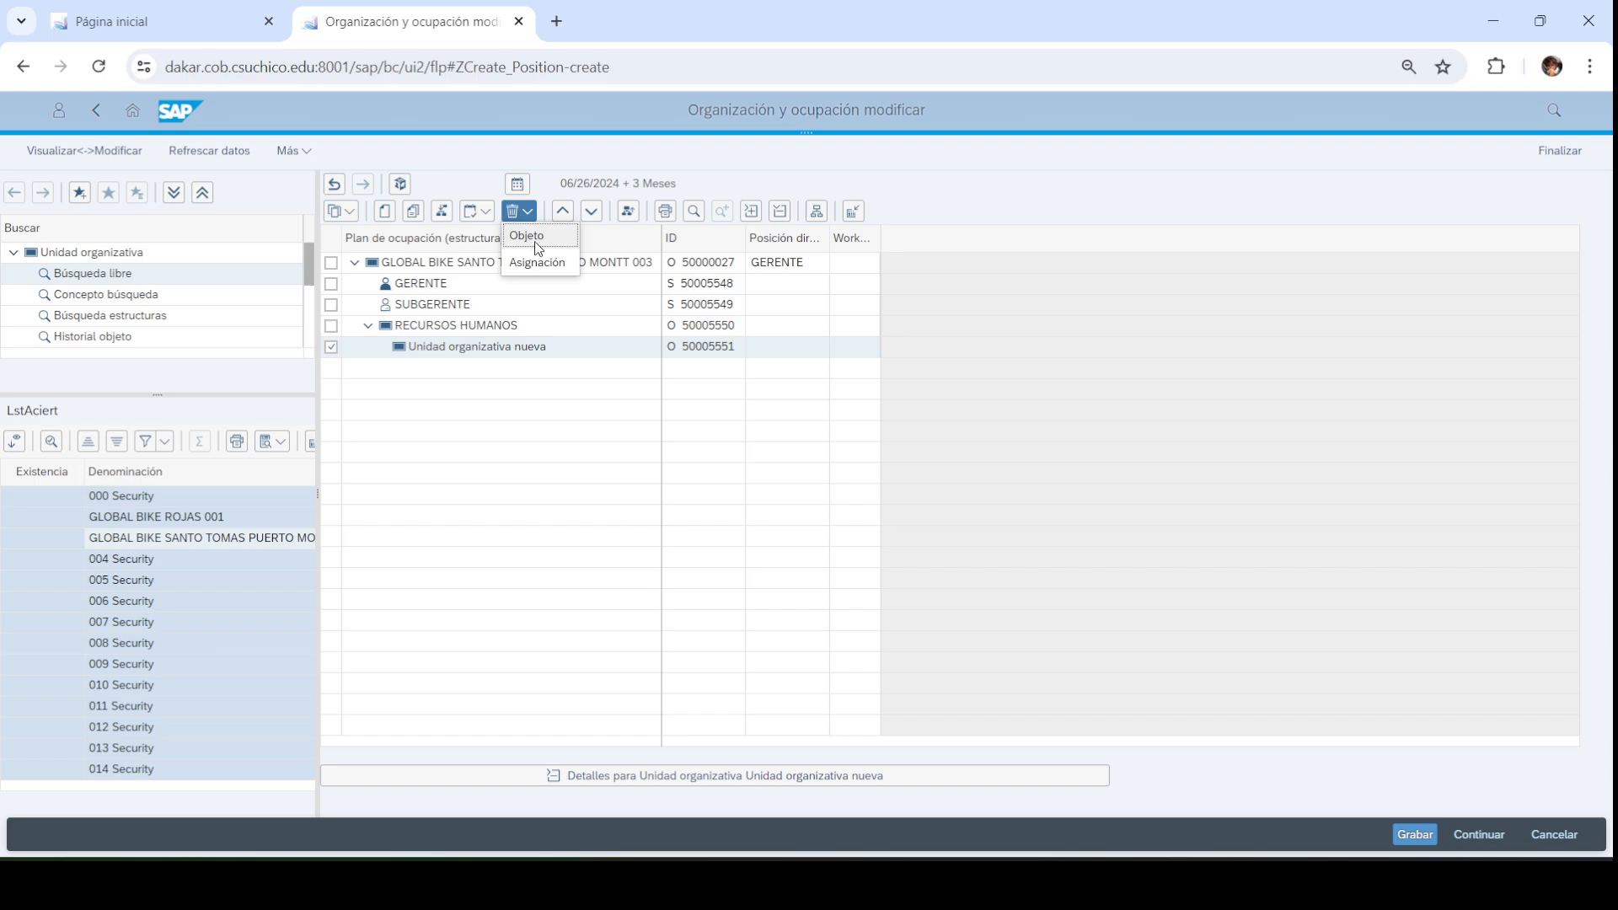
Delete unit 50005551 and create a new org unit directly under Puerto Montt
click(555, 240)
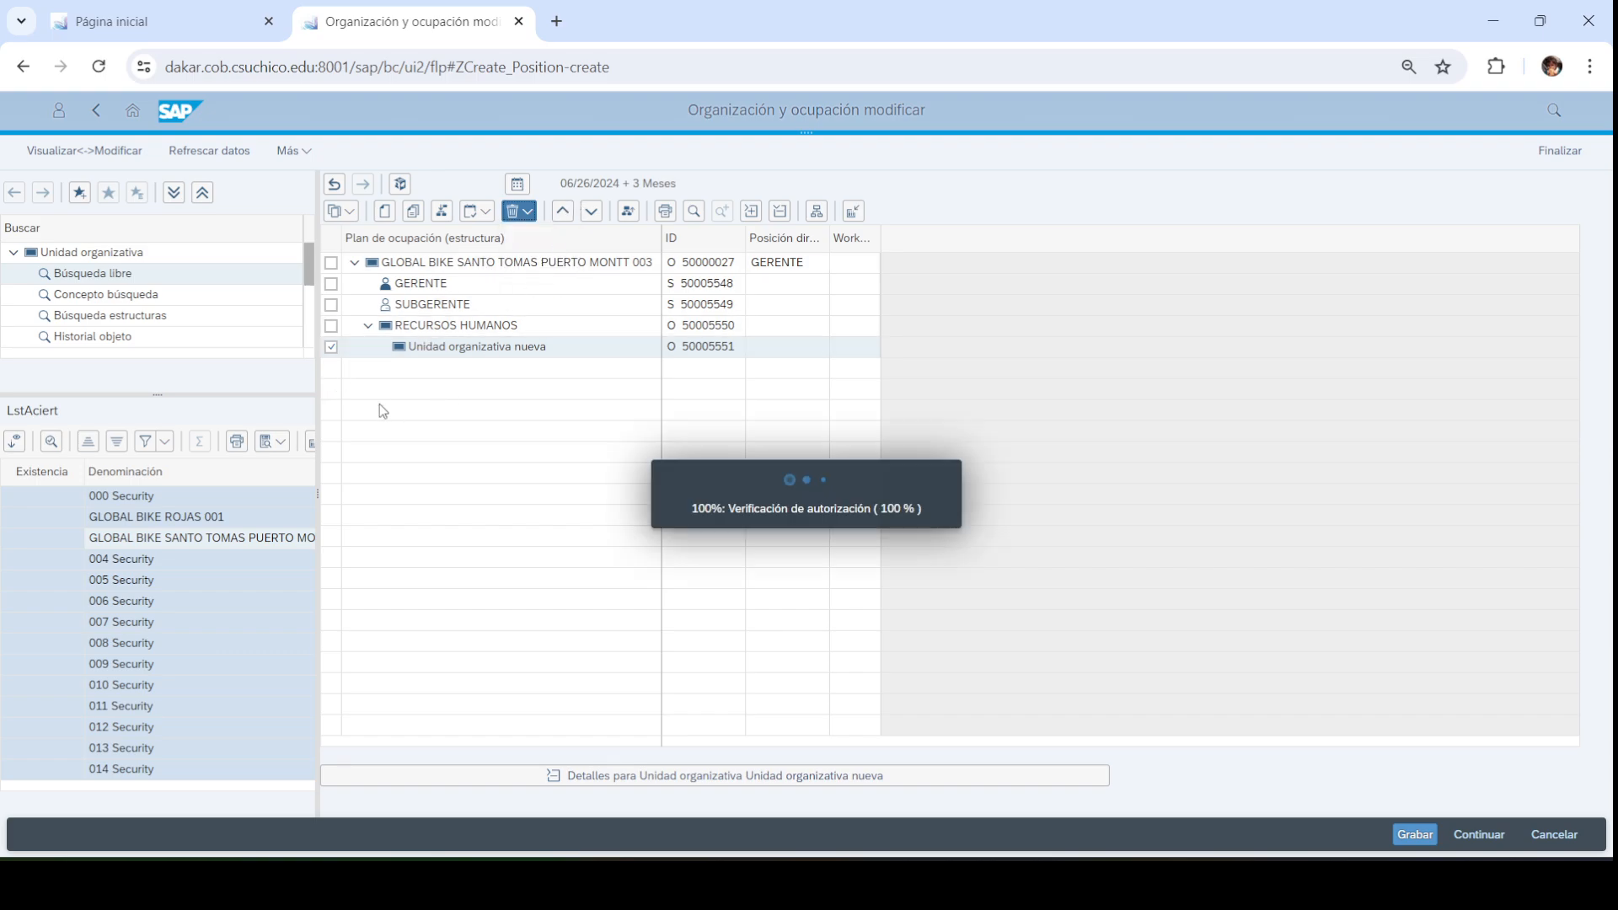
click(331, 263)
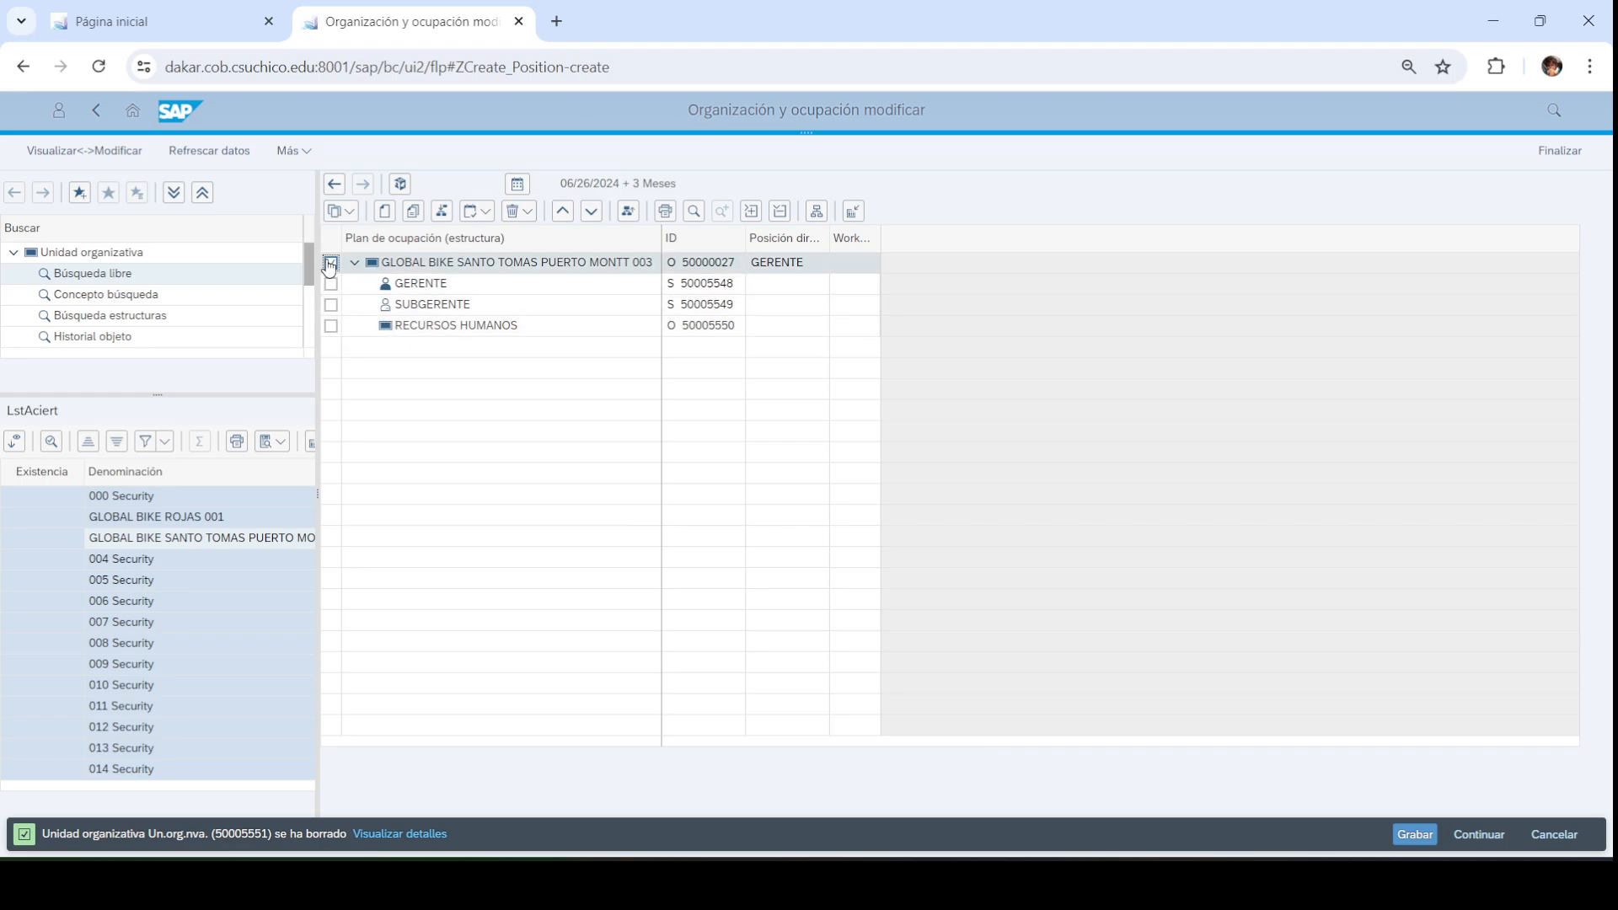
click(396, 210)
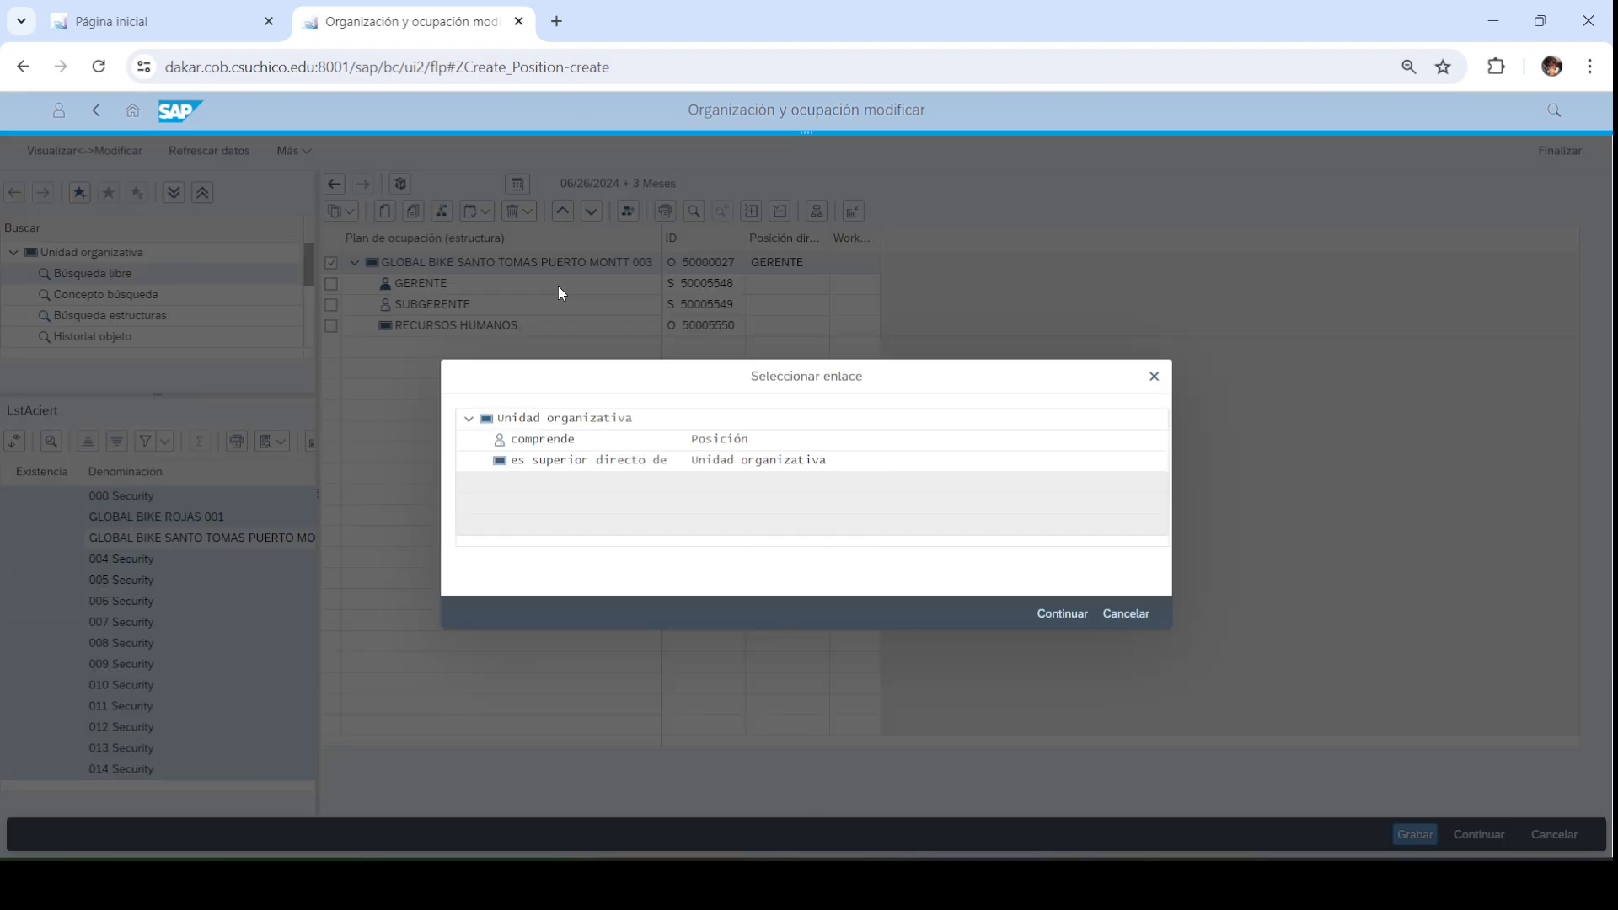
double_click(588, 471)
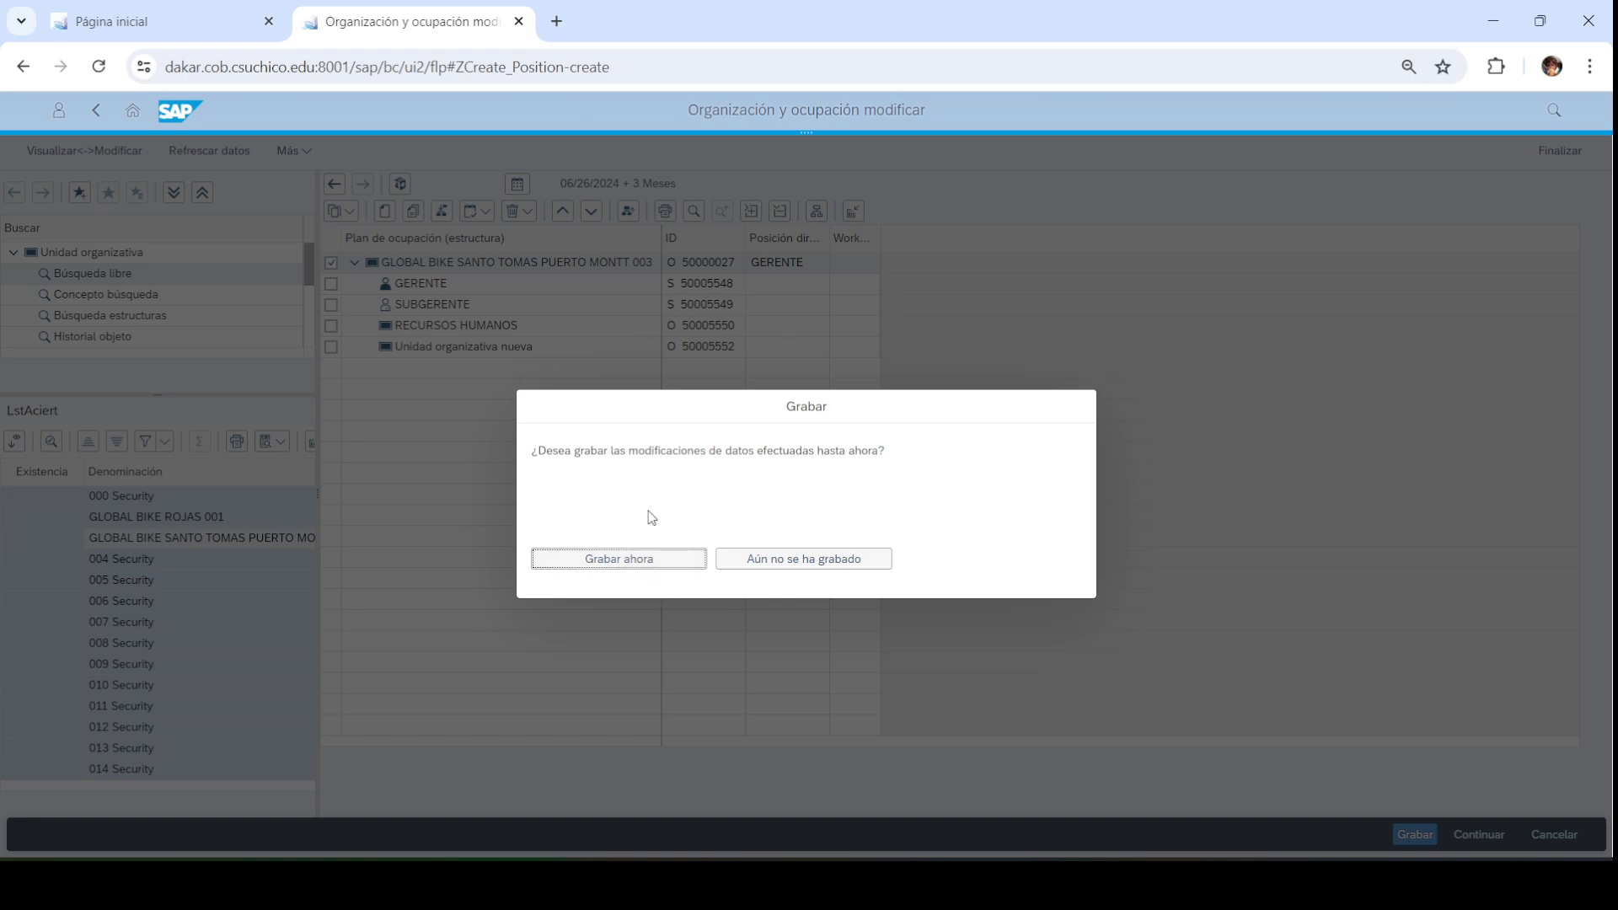
Save the org plan changes and open the new unit O 50005552
click(620, 557)
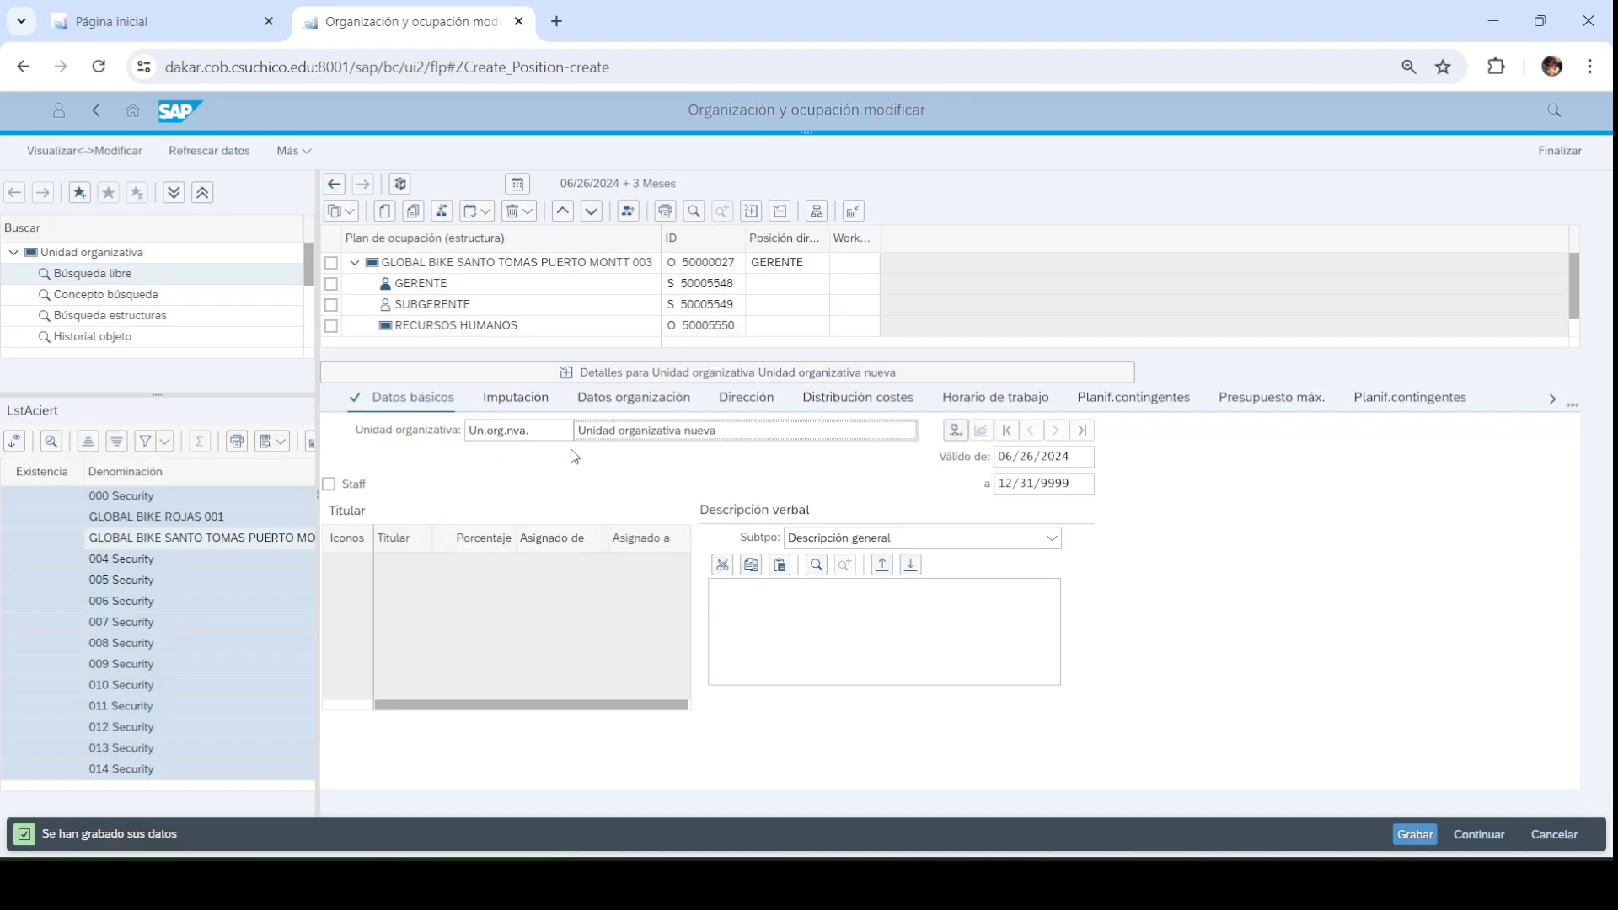
click(514, 379)
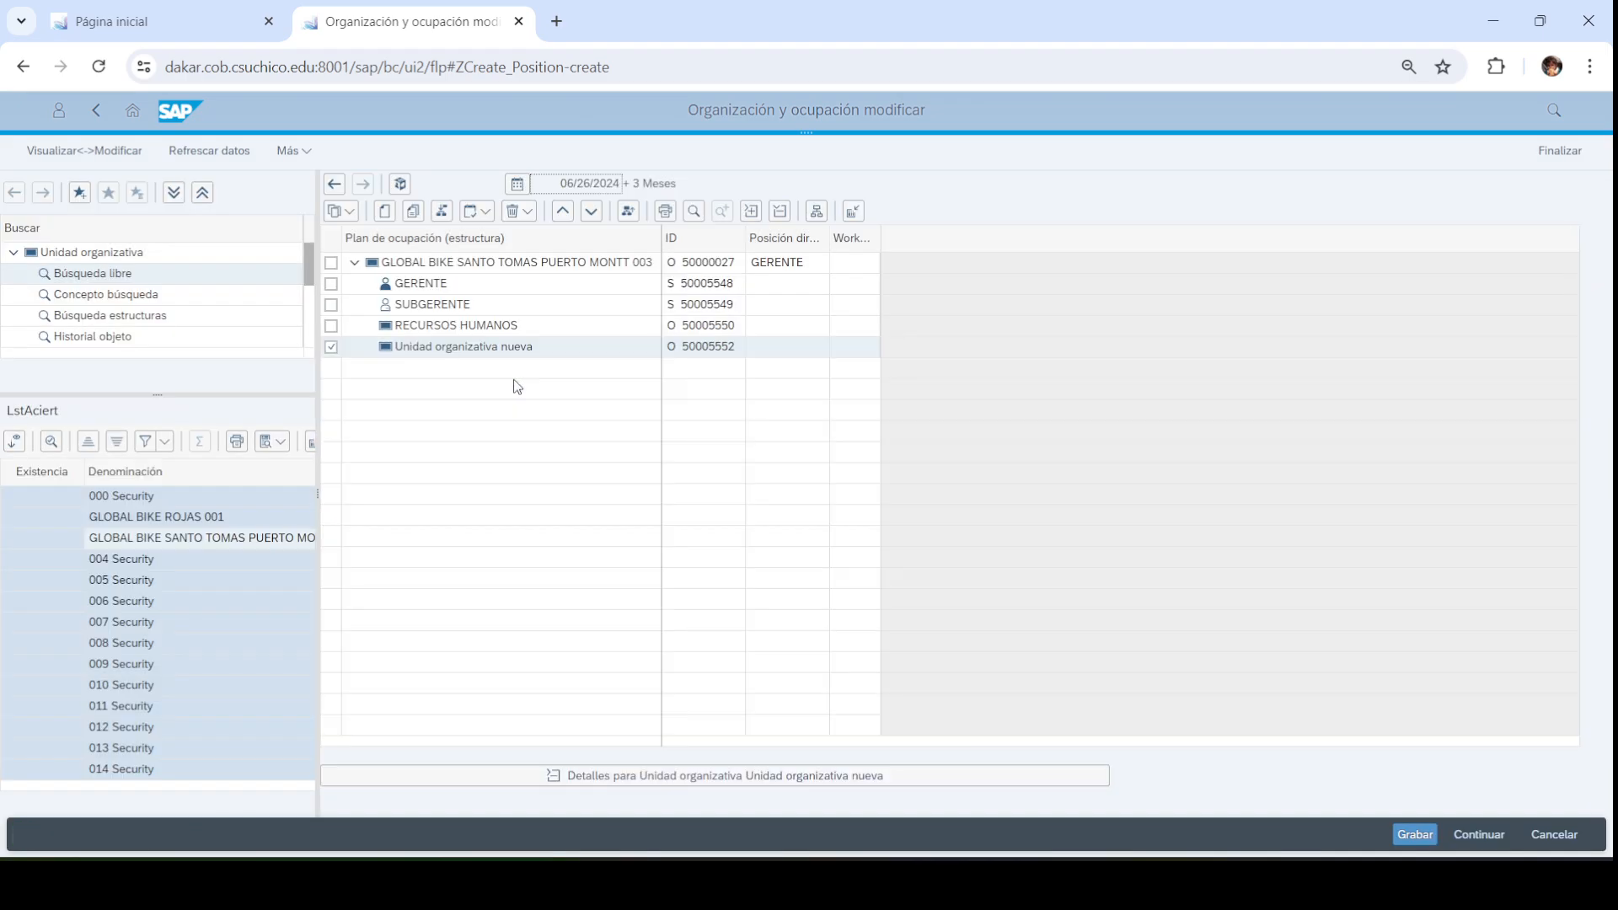
click(439, 348)
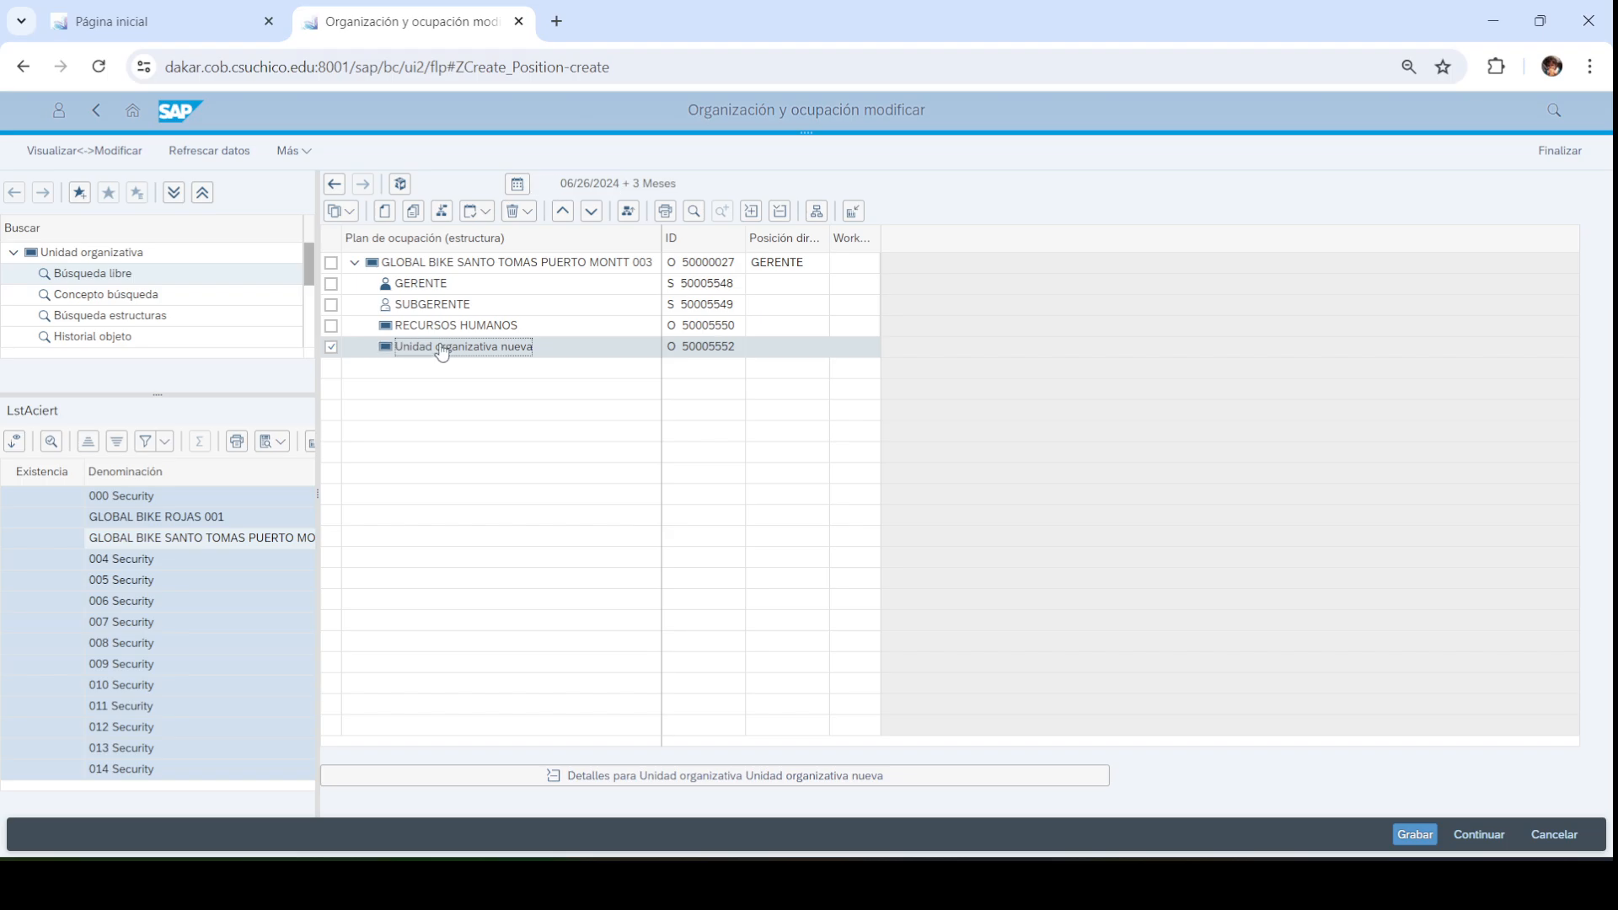
Rename the unit VENTAS with abbreviation VTAS003, then mark Puerto Montt as parent
triple_click(760, 426)
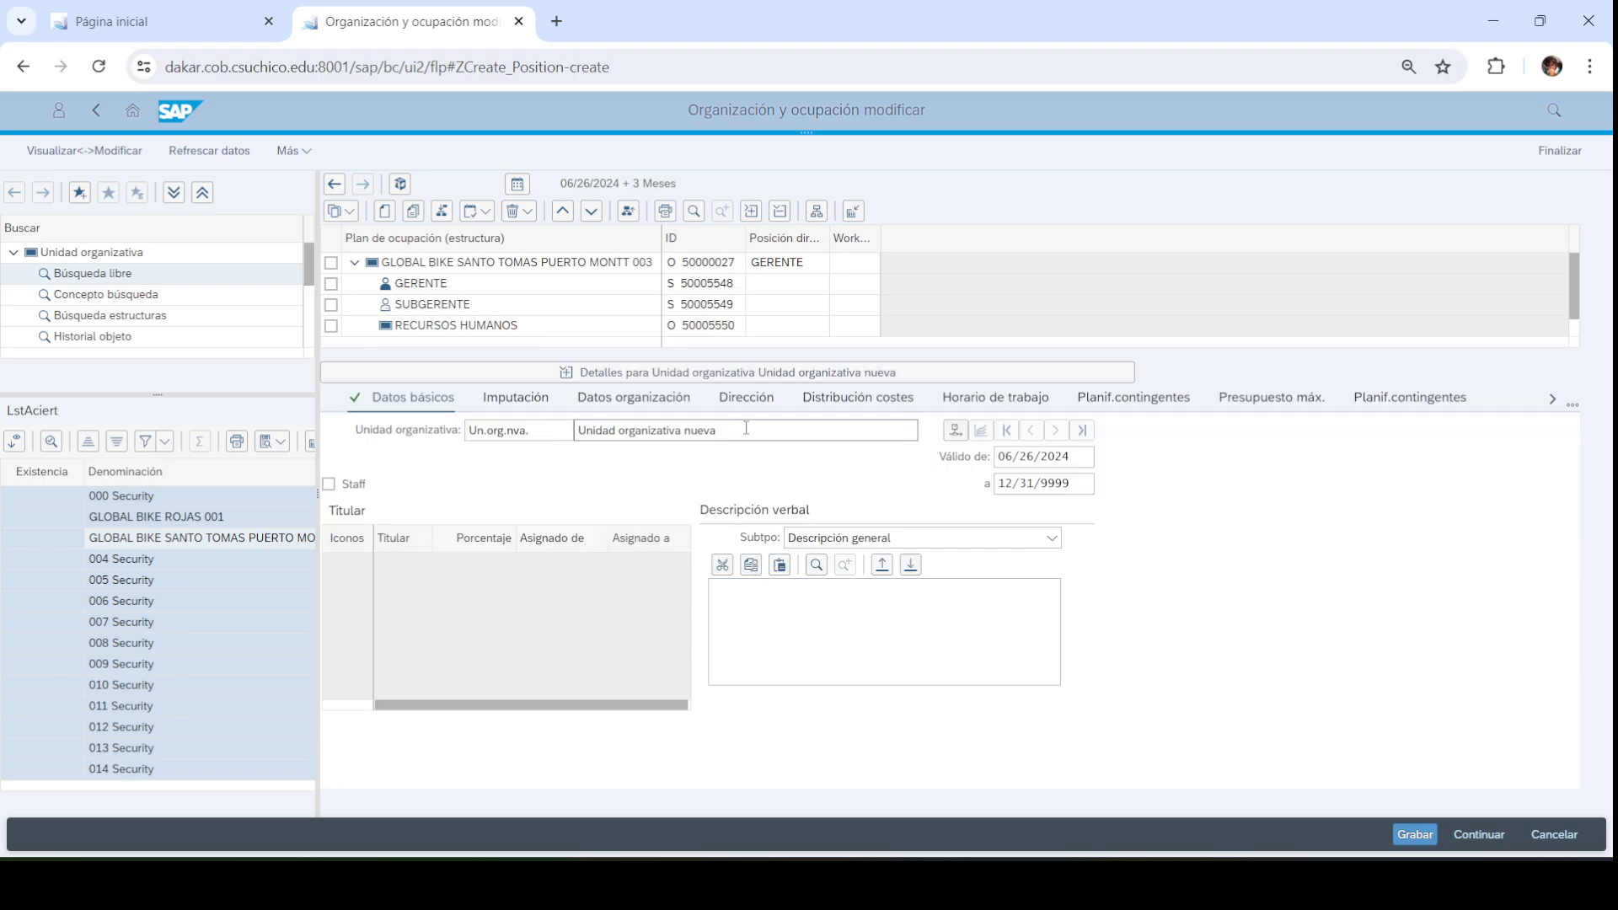
text(VENTAS)
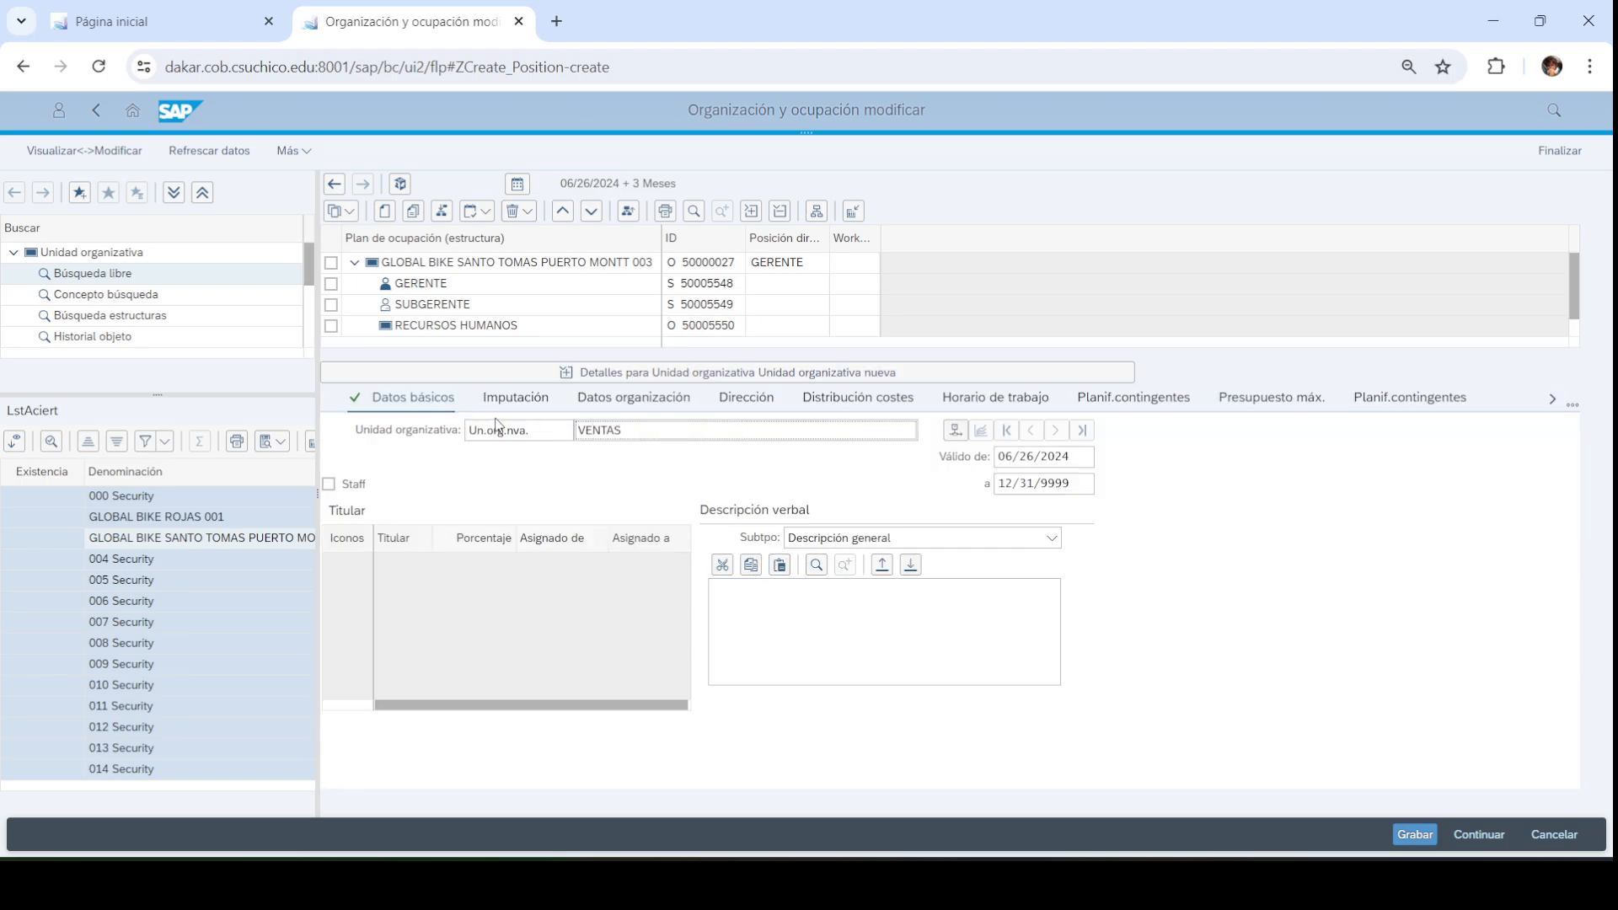
triple_click(497, 426)
text(VTAS003)
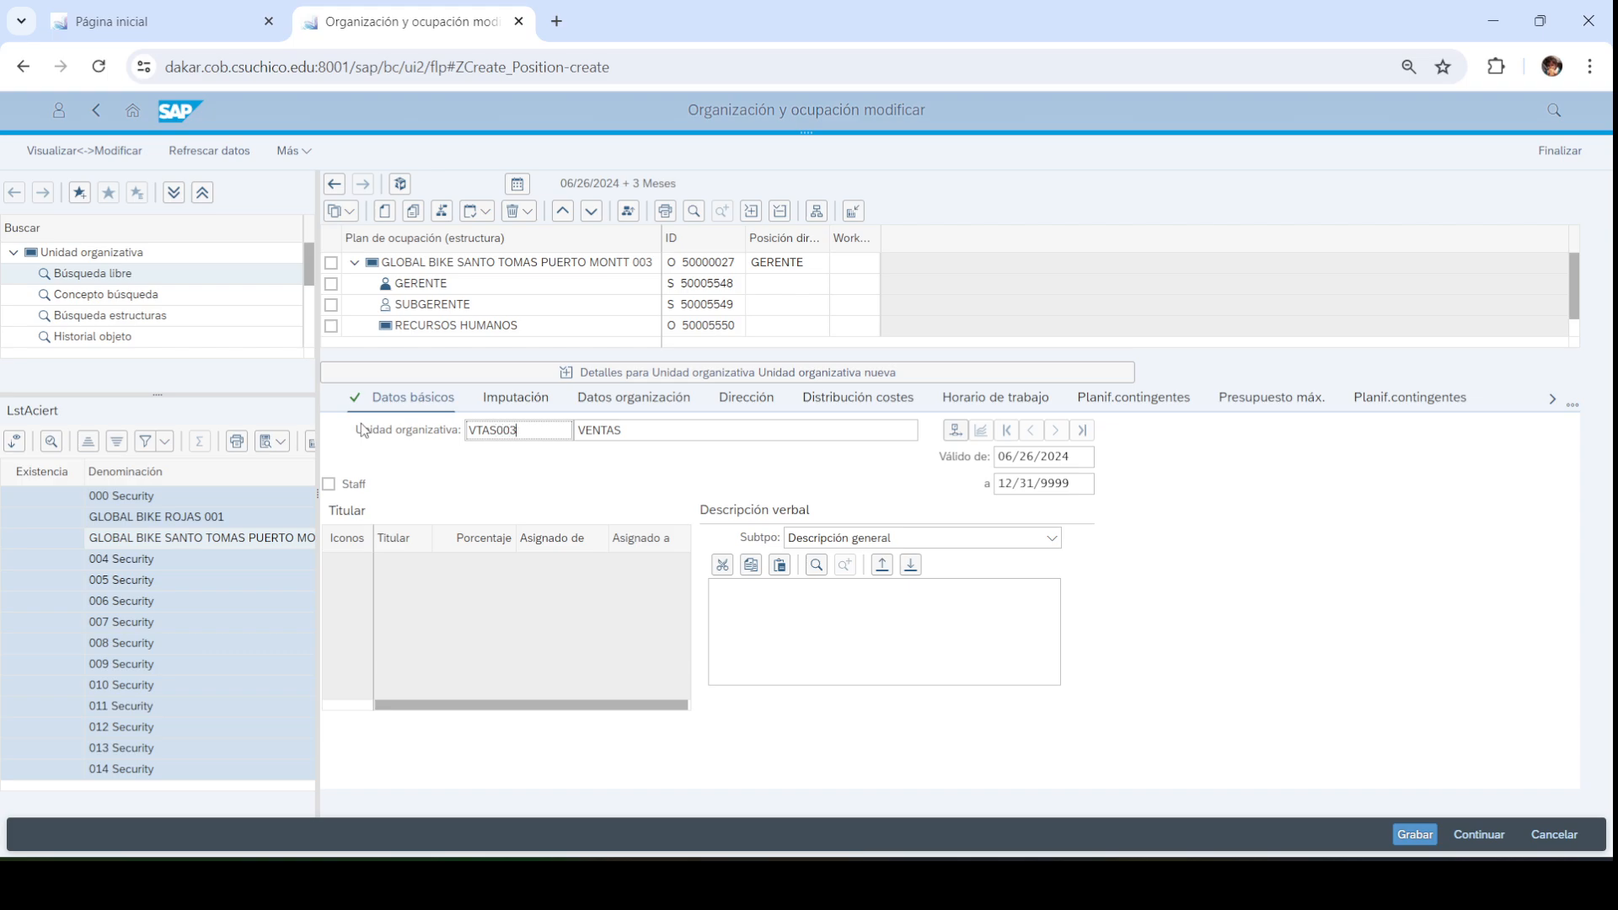
key(Return)
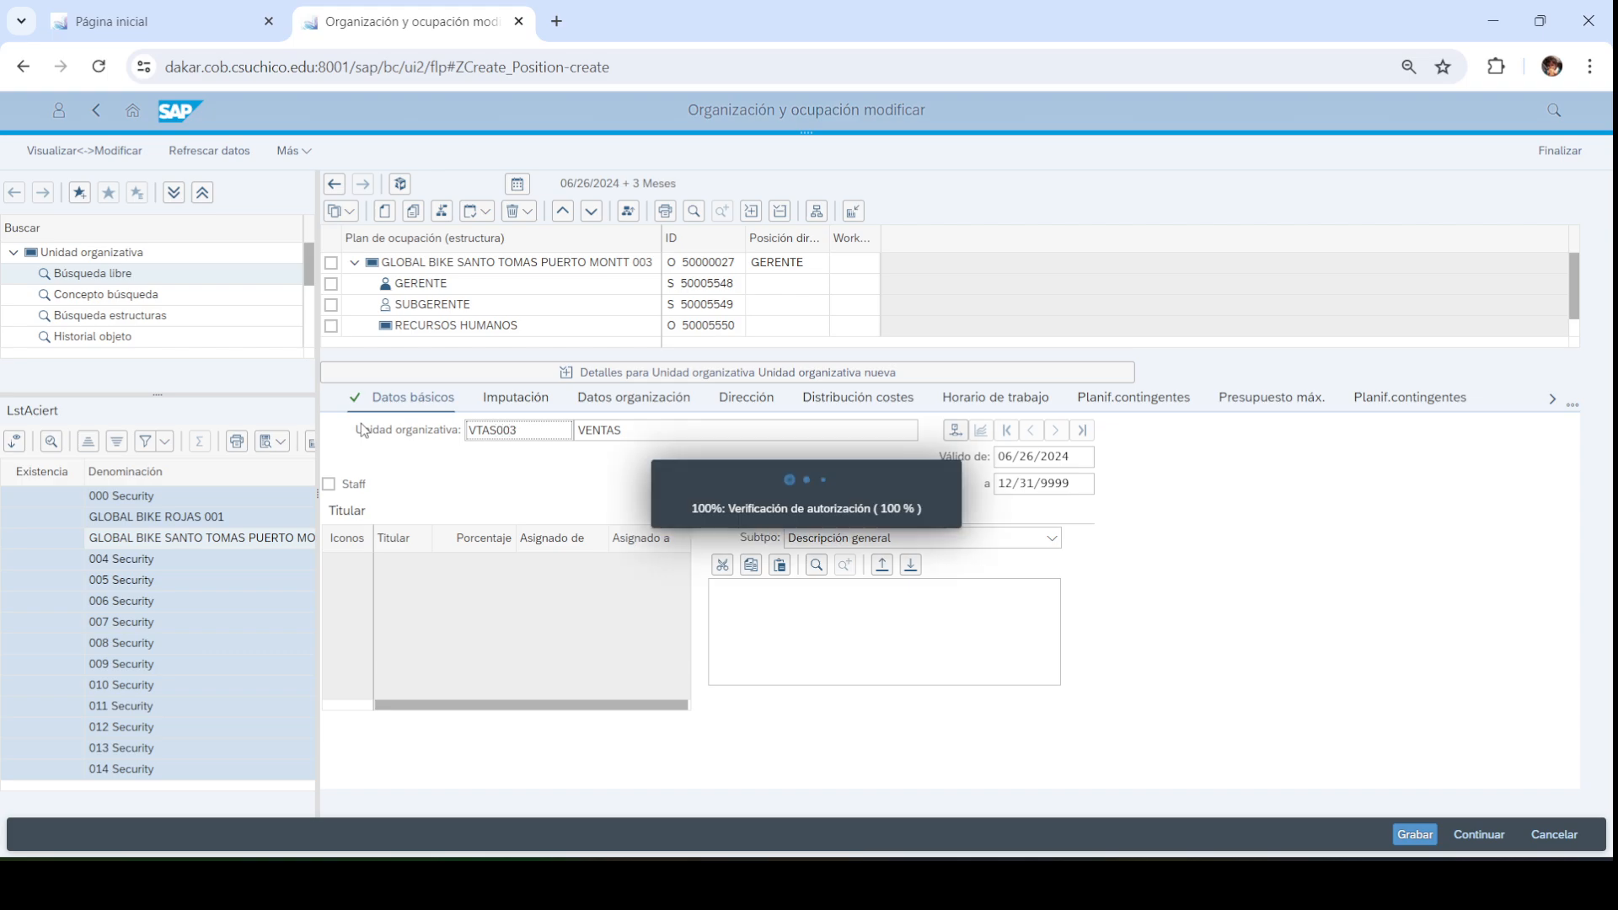
click(751, 376)
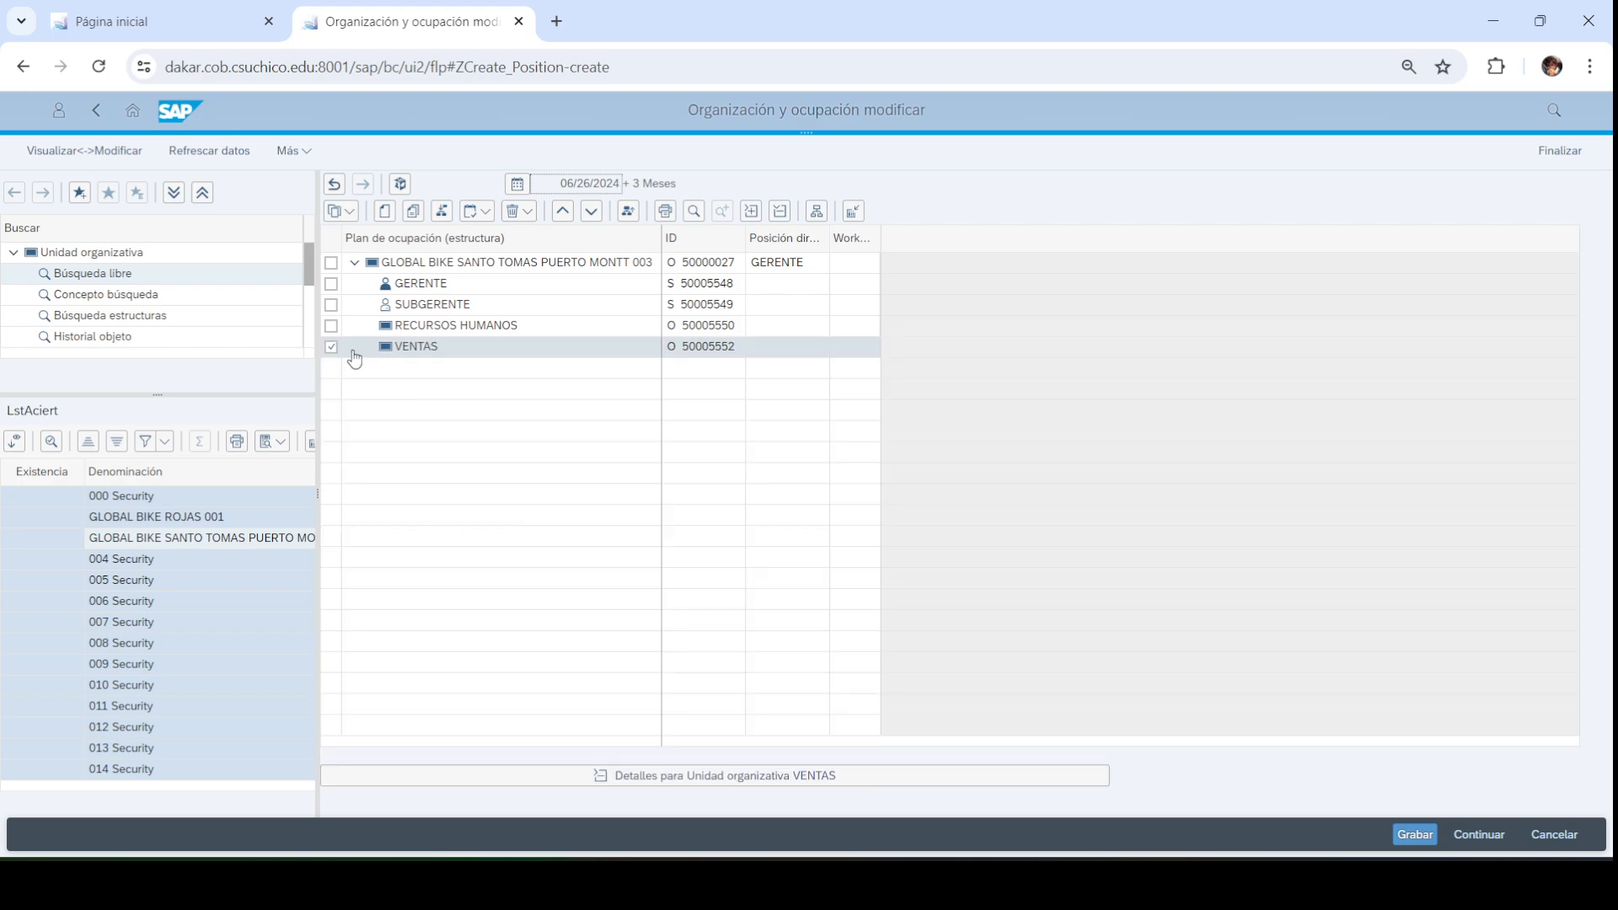
click(331, 348)
click(331, 262)
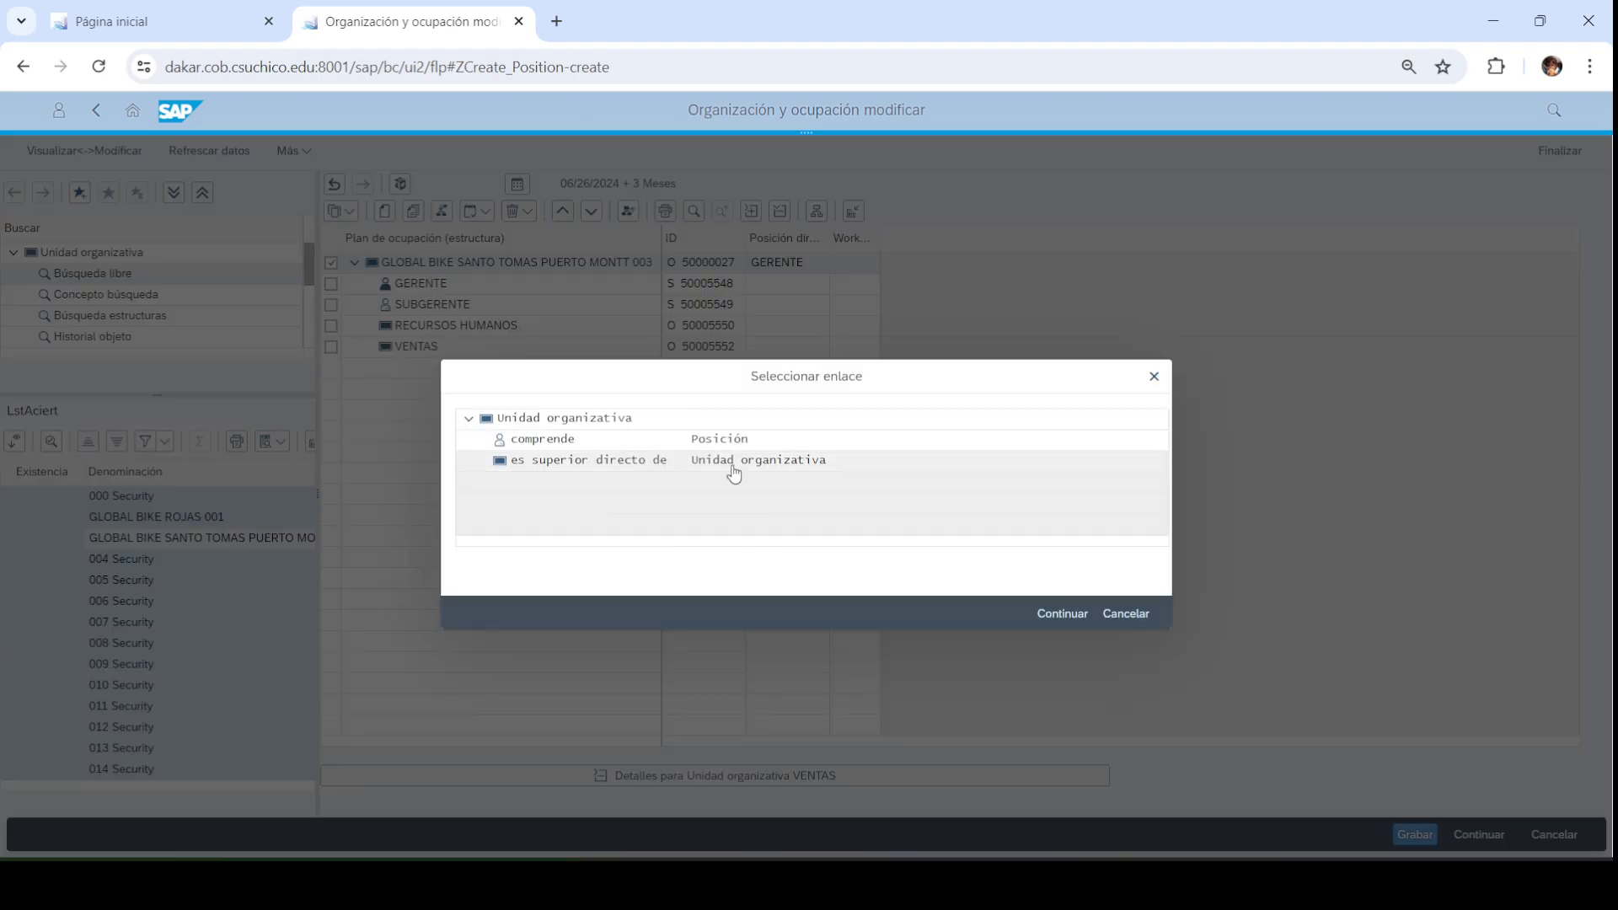
Create the PRODUCCION unit (PROD003) under Puerto Montt and check the reference org chart
click(734, 466)
click(662, 472)
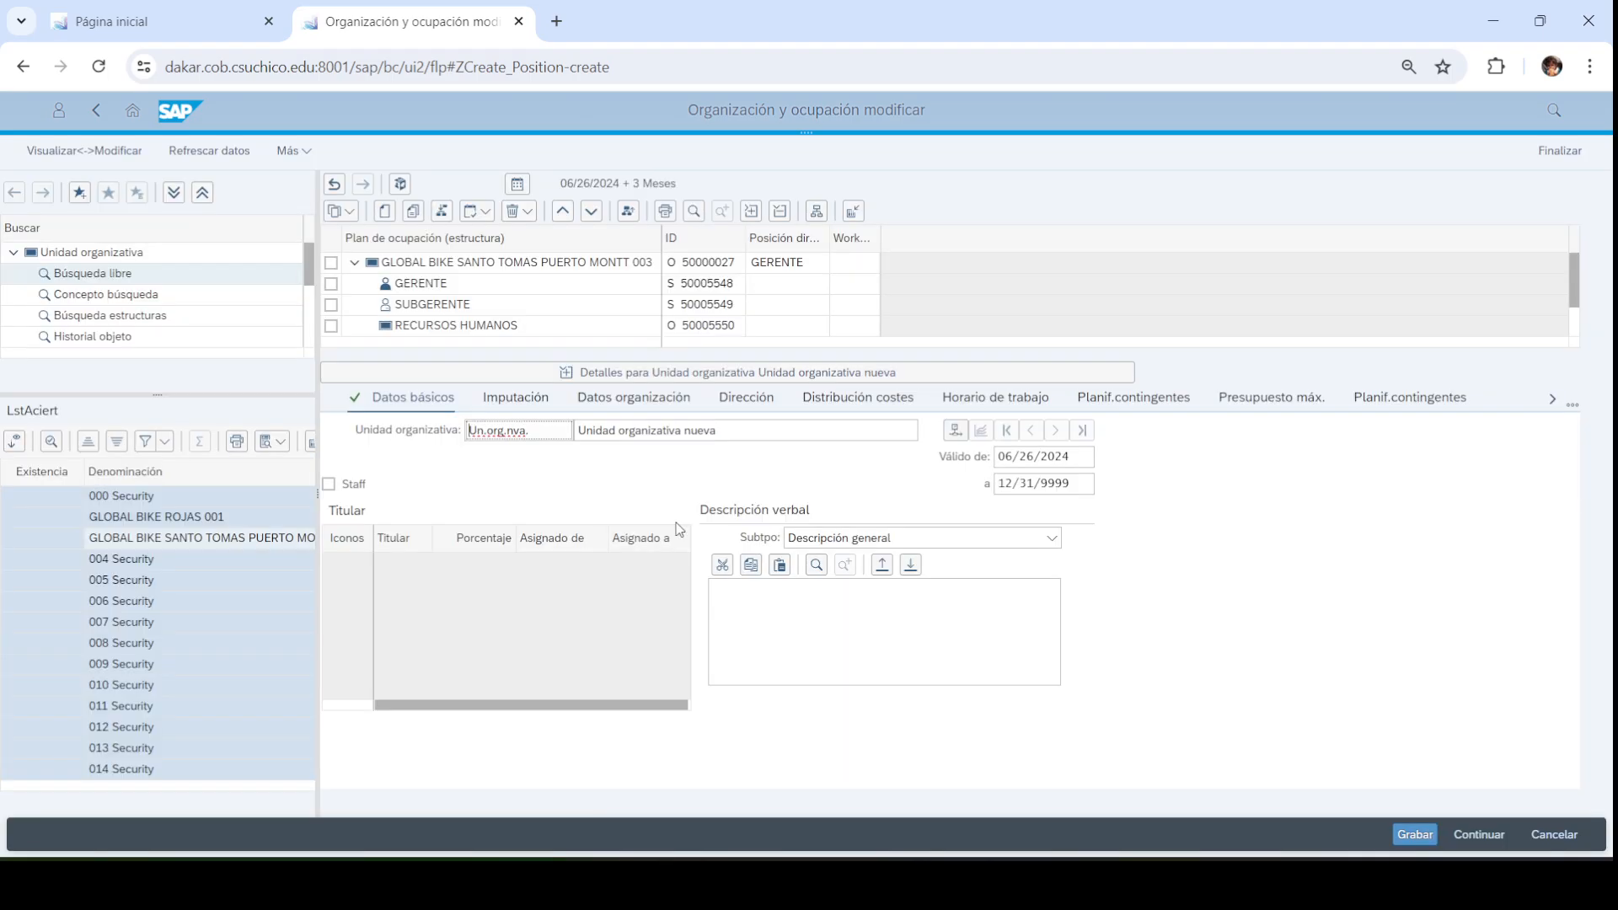
text(PRODUCCION)
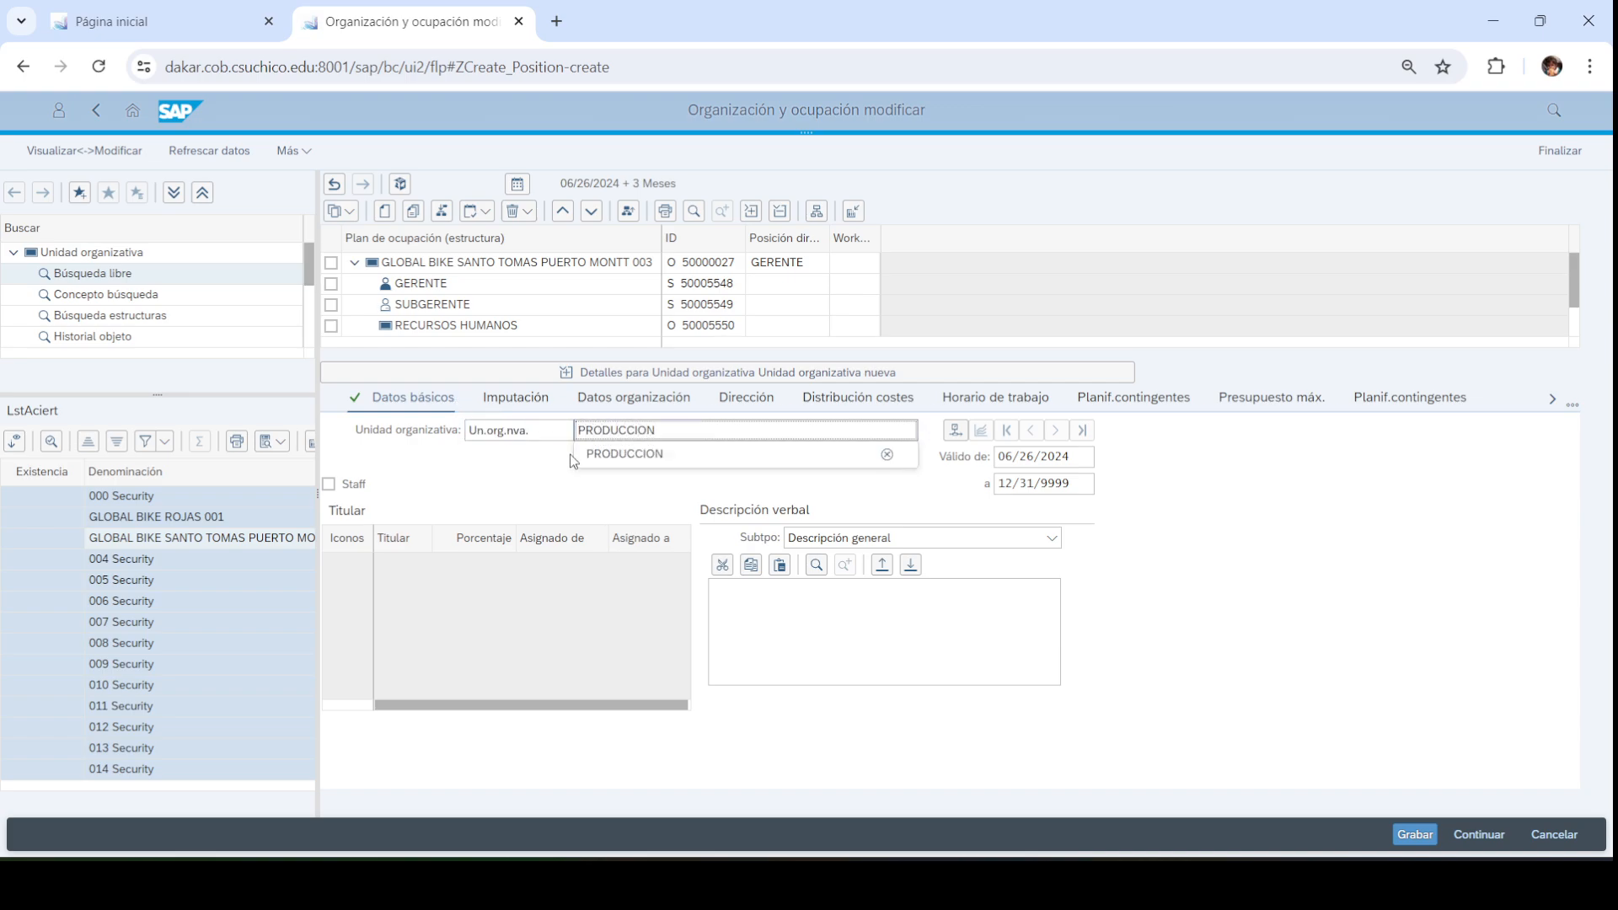
key(shift+Tab)
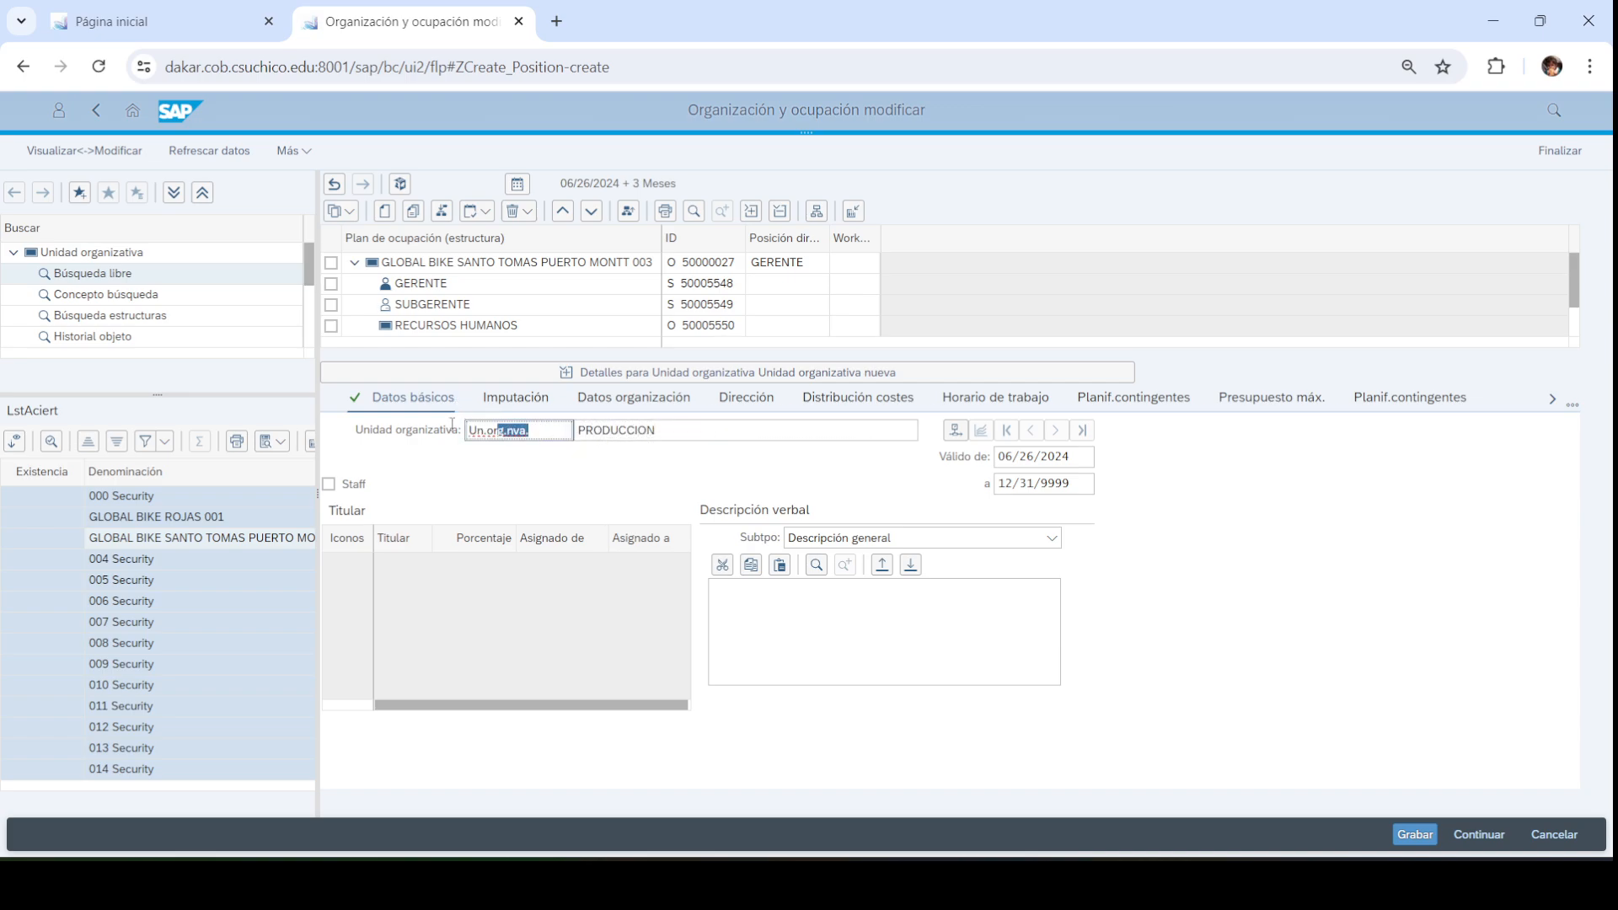
text(PROD003)
key(Return)
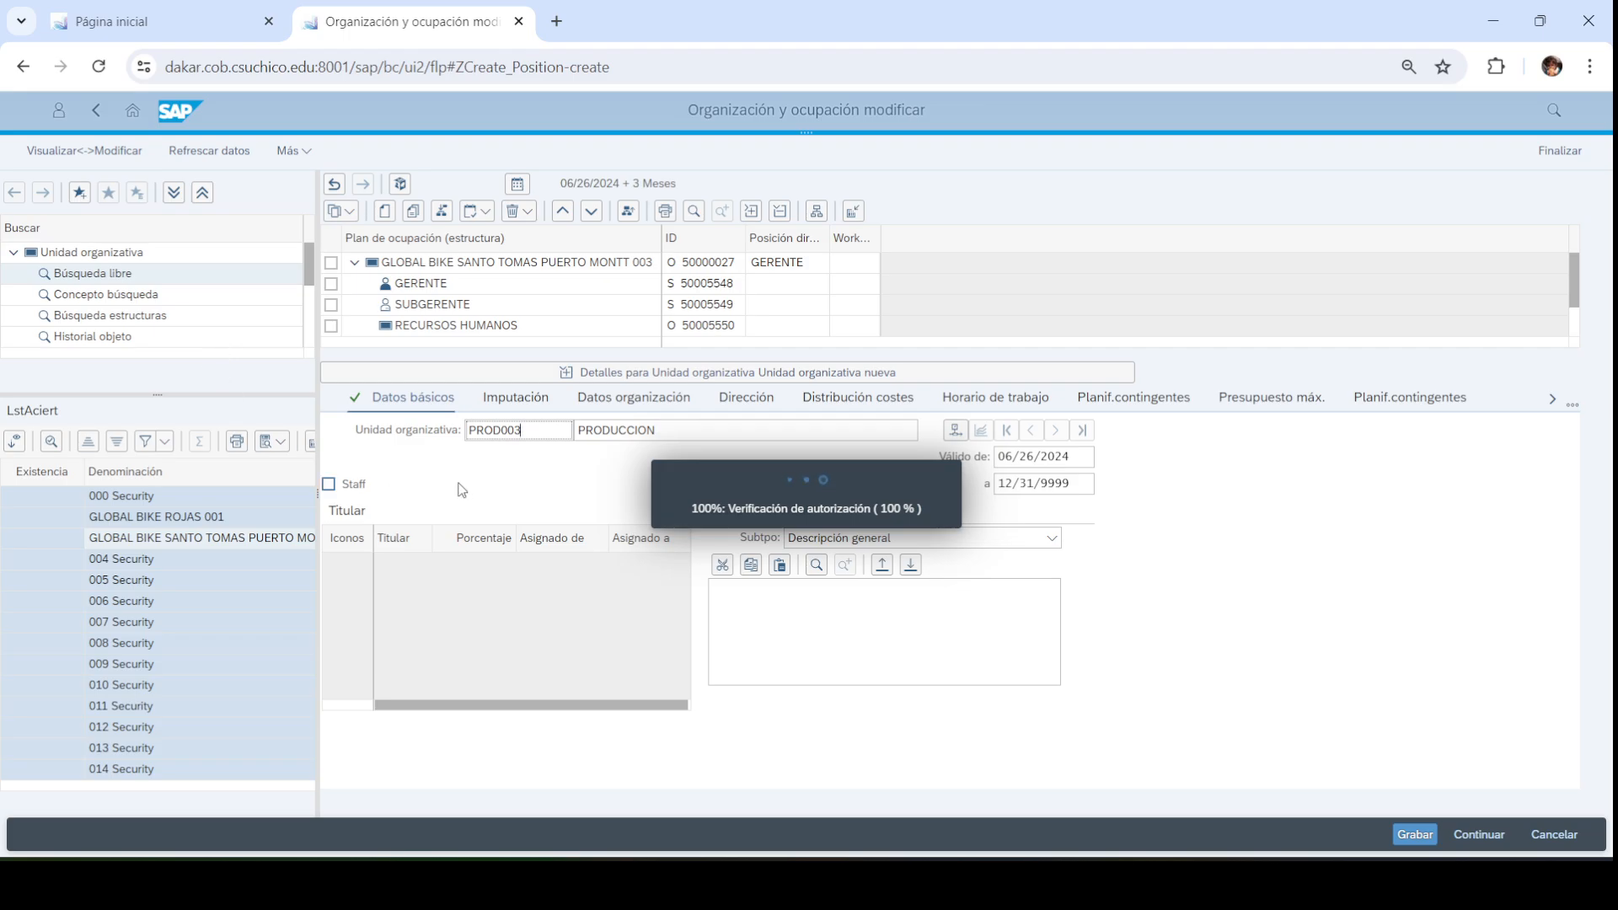
click(704, 381)
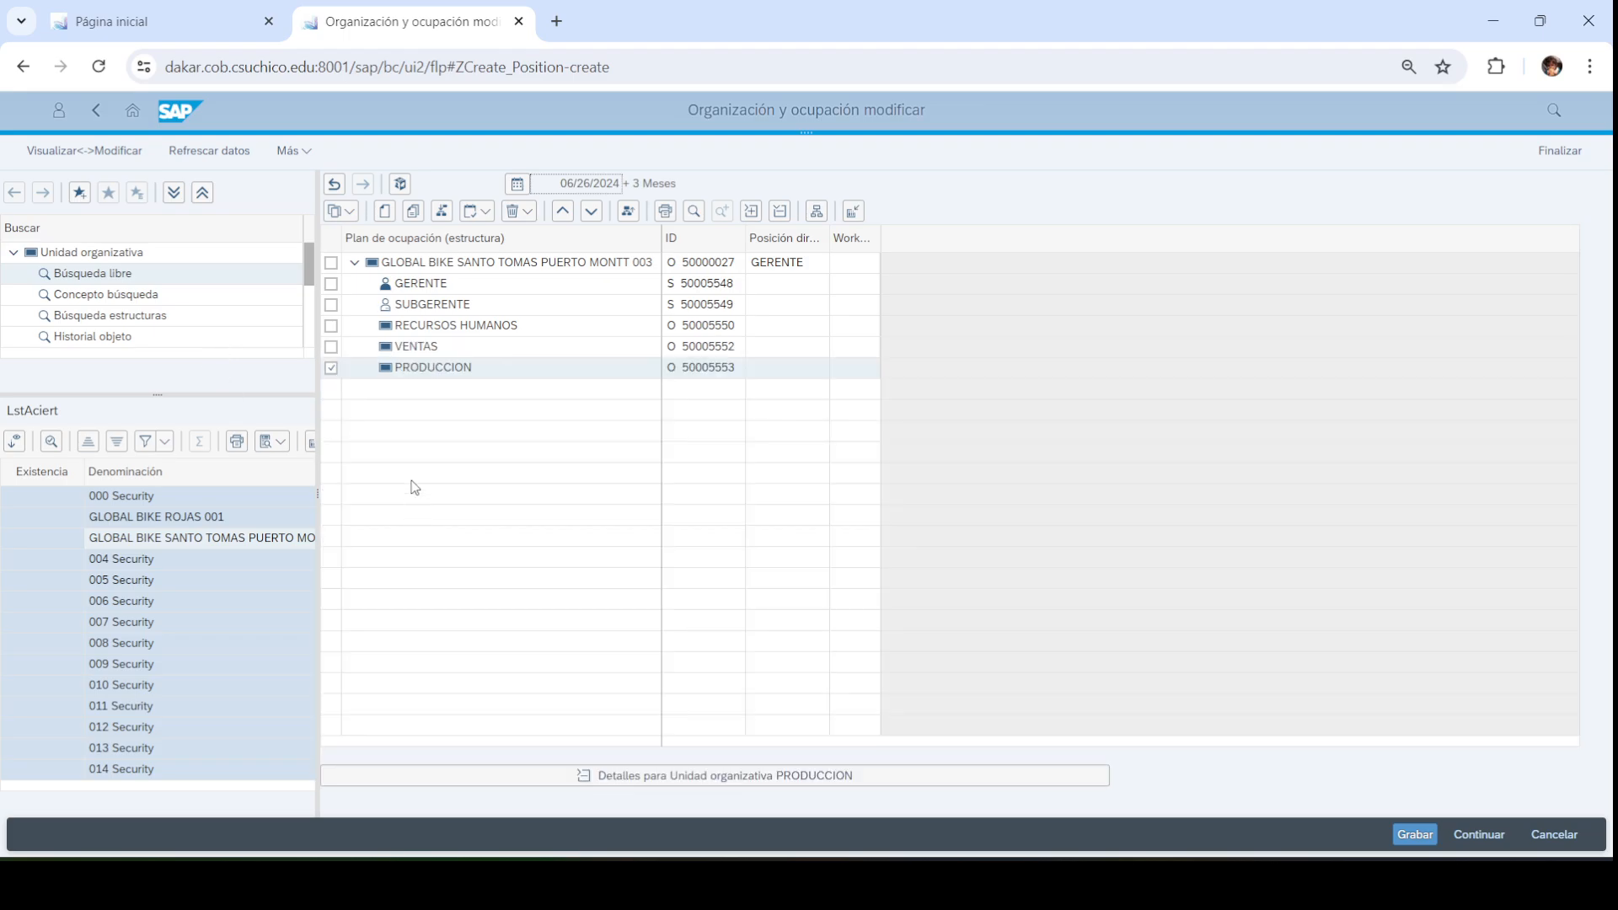
click(938, 885)
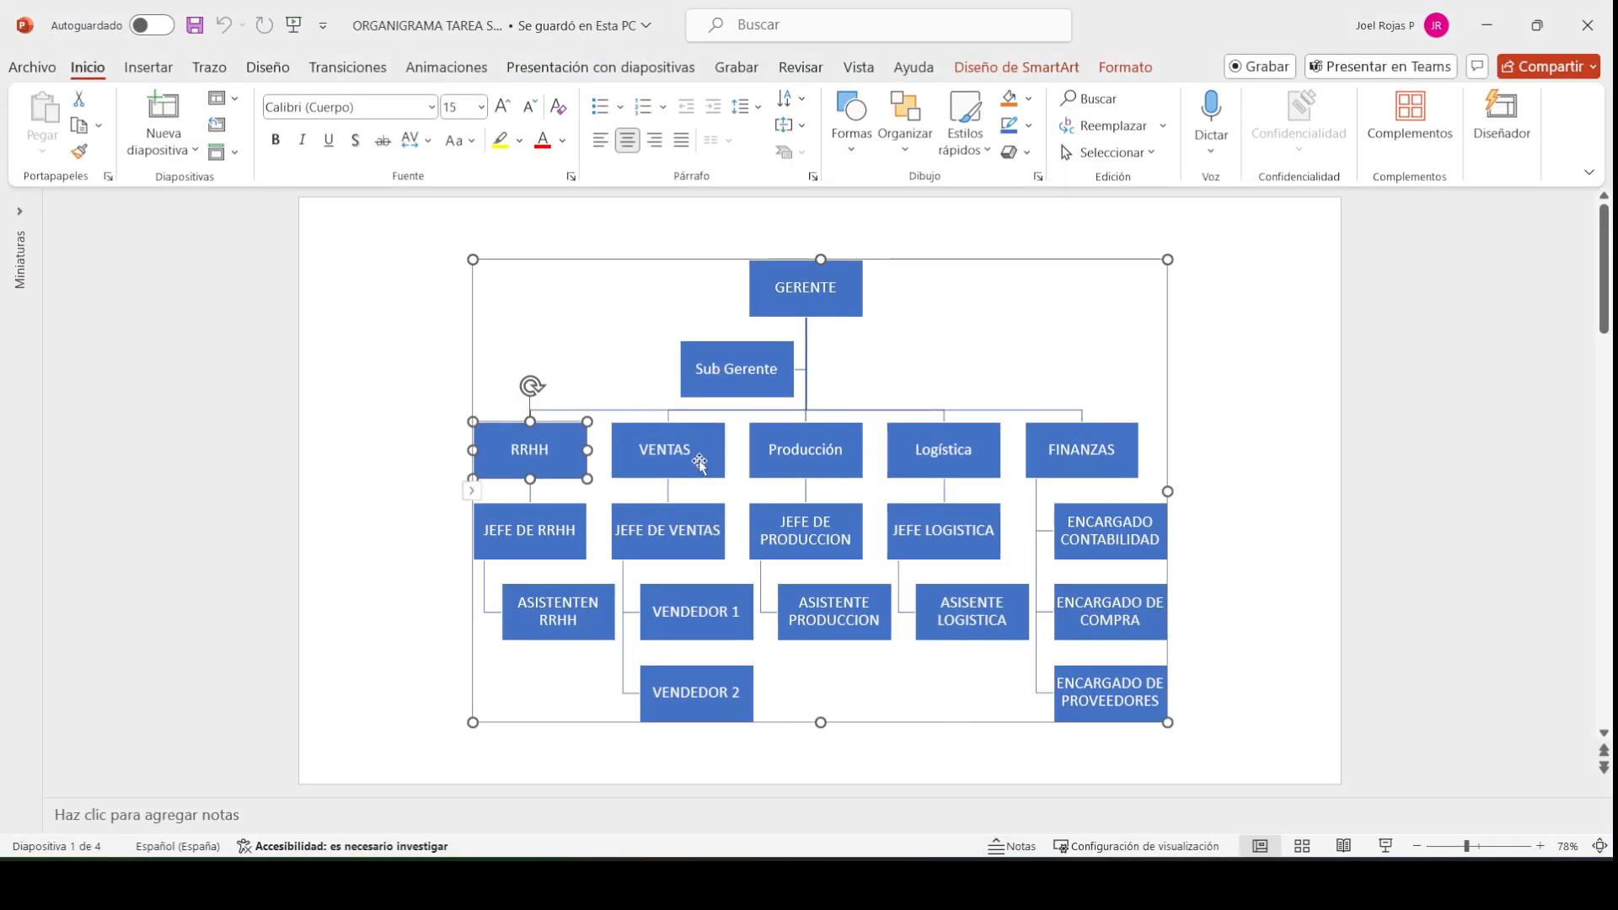
click(1487, 26)
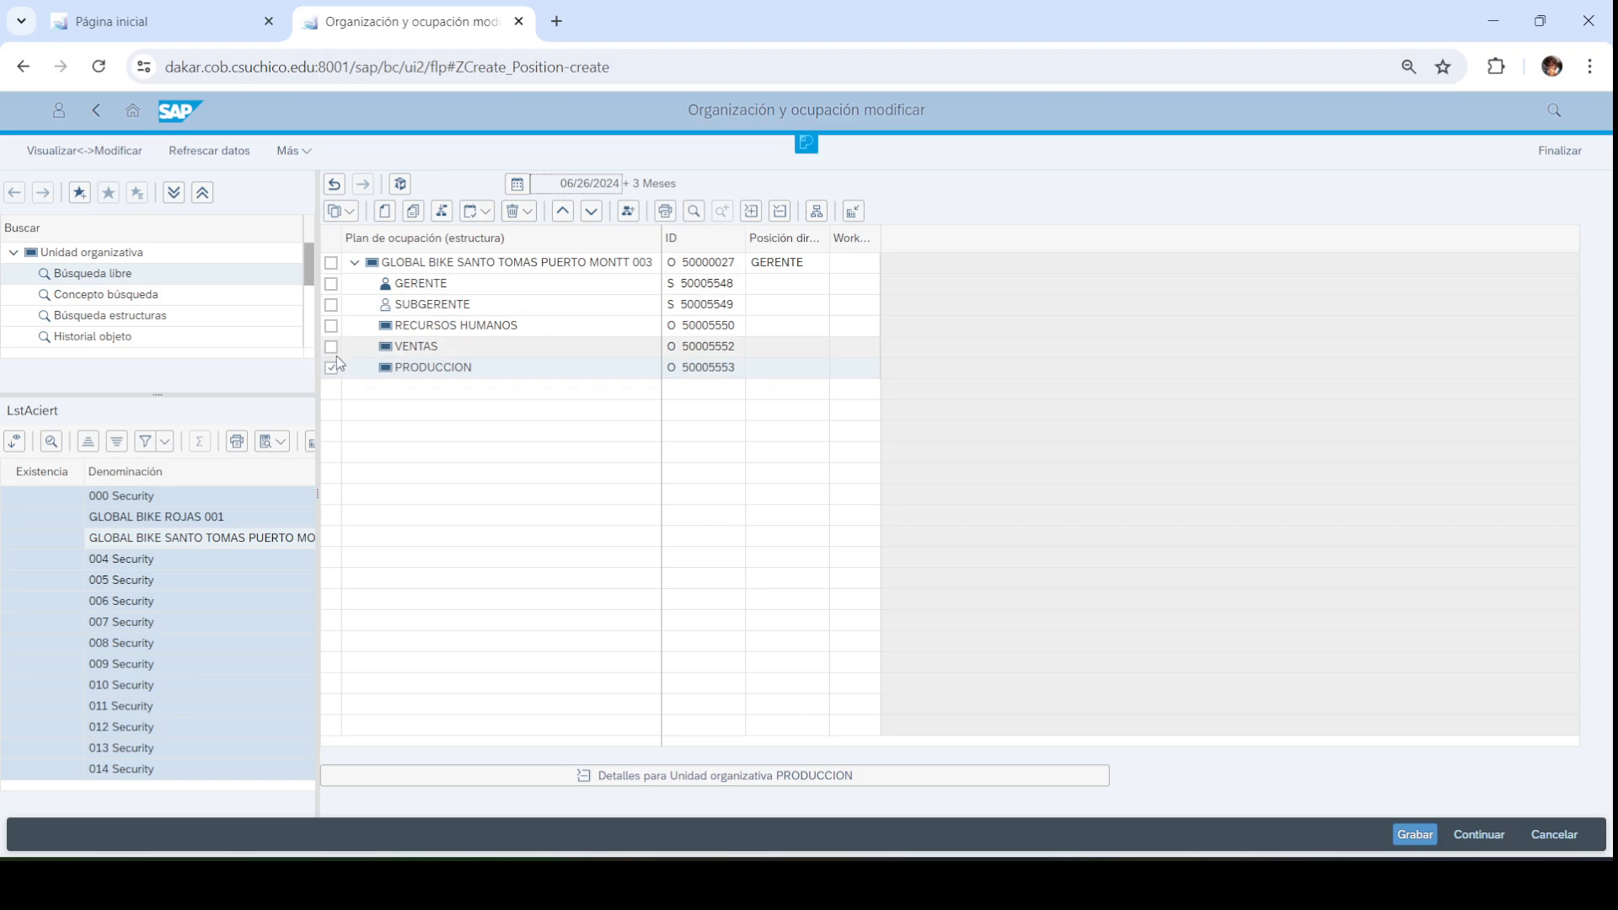
Create another org unit reporting directly to the Puerto Montt unit
click(331, 263)
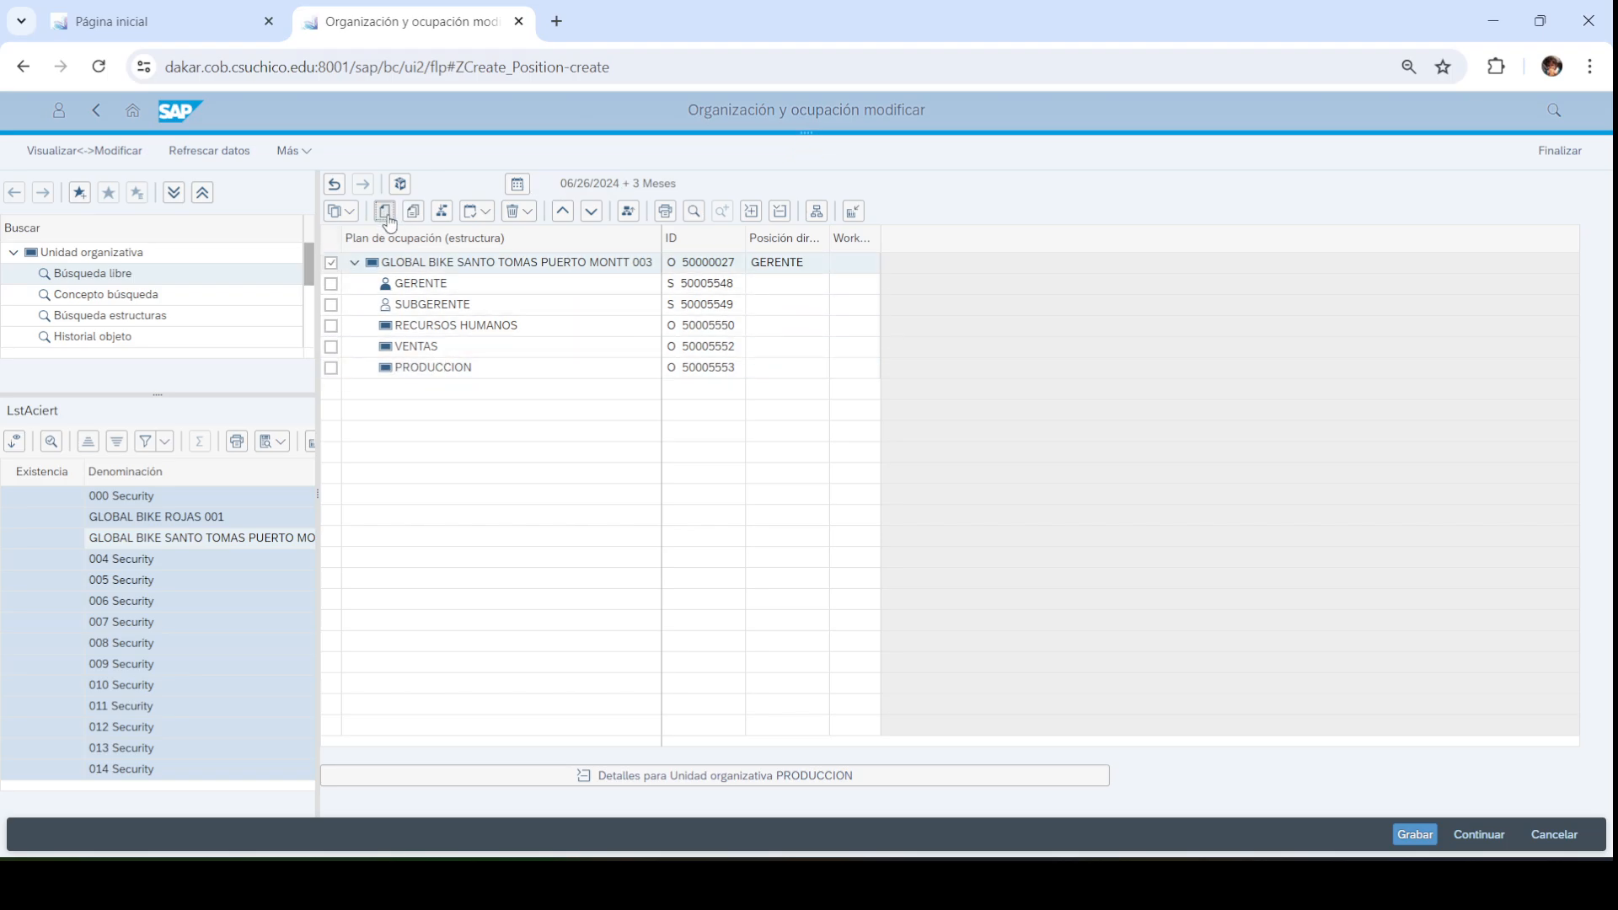
click(385, 212)
click(572, 462)
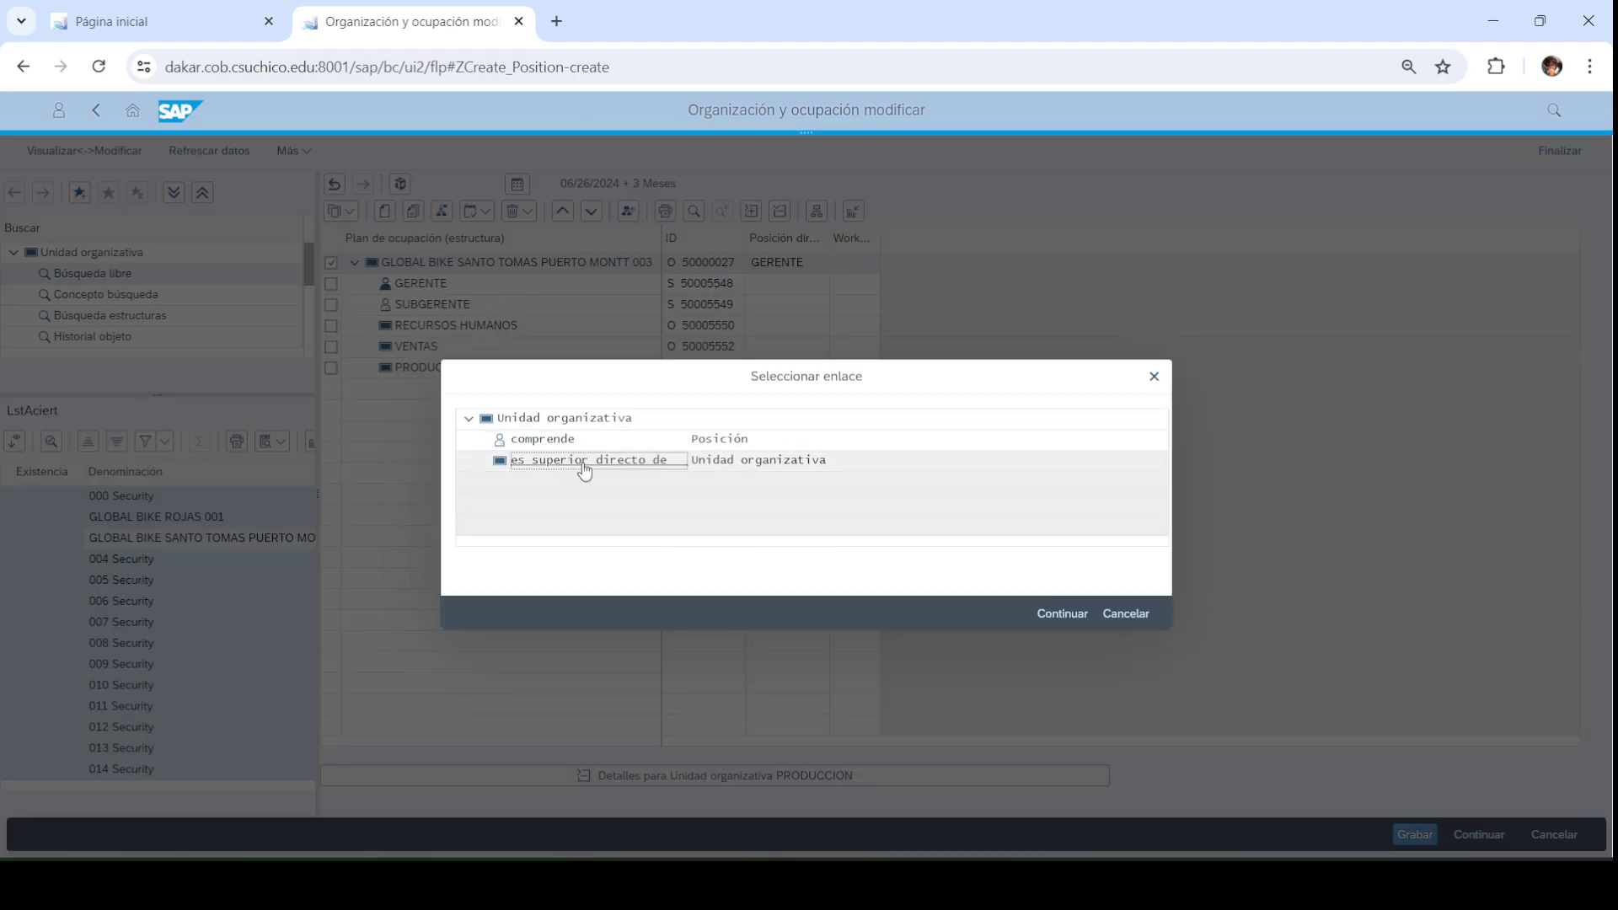
double_click(561, 472)
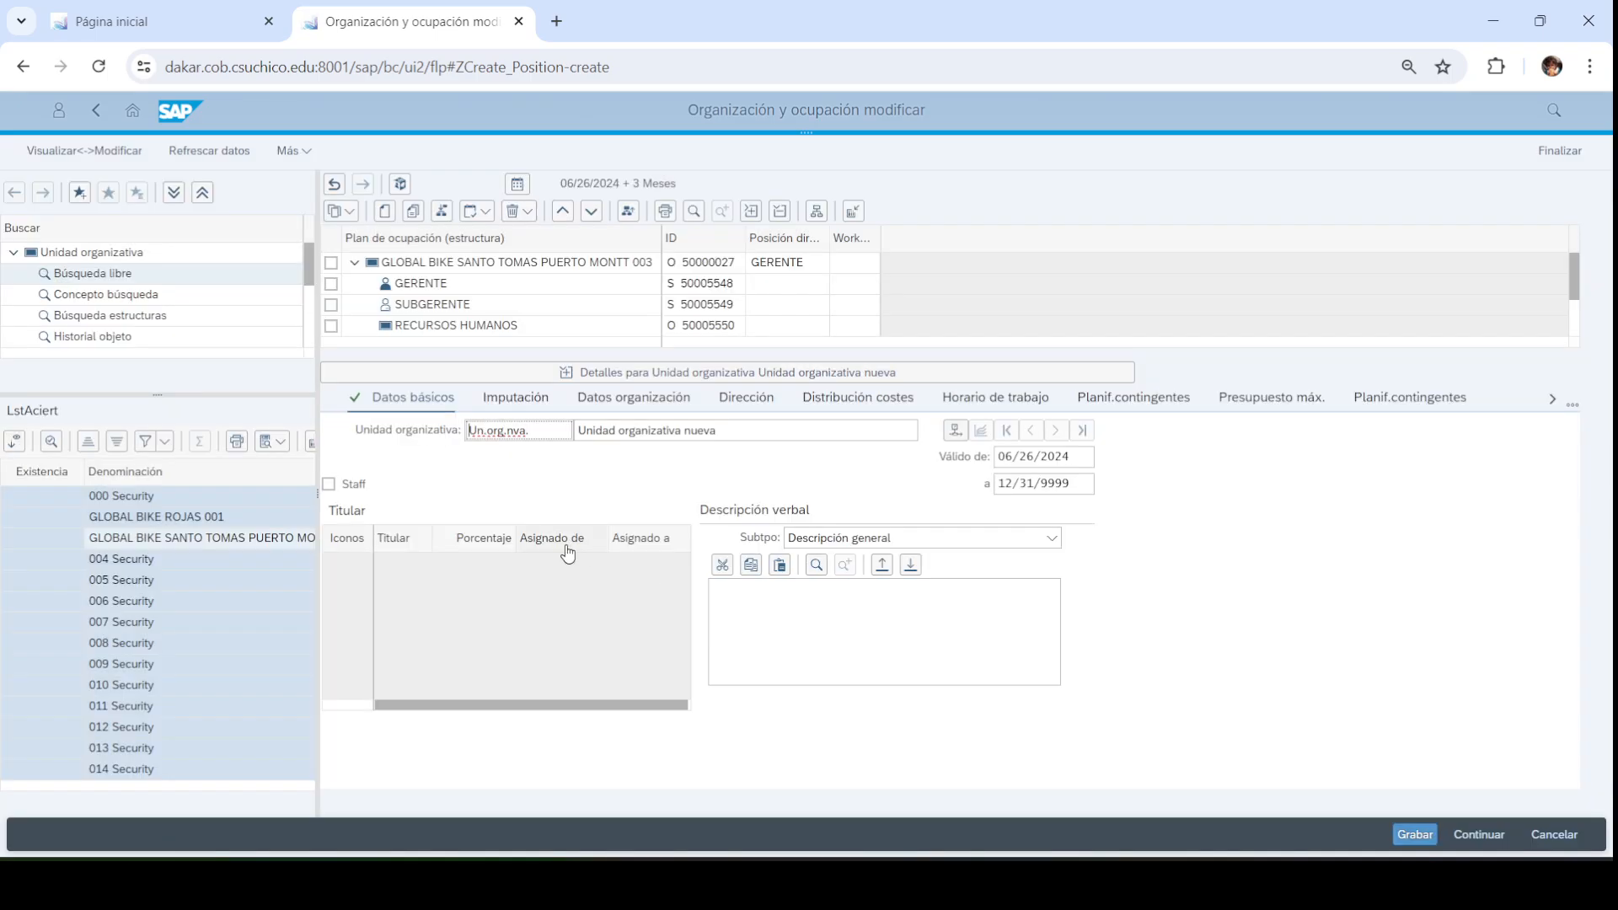
Name the new unit LOGISTICA with abbreviation LOG003 and collapse its details
key(Tab)
text(LOGI)
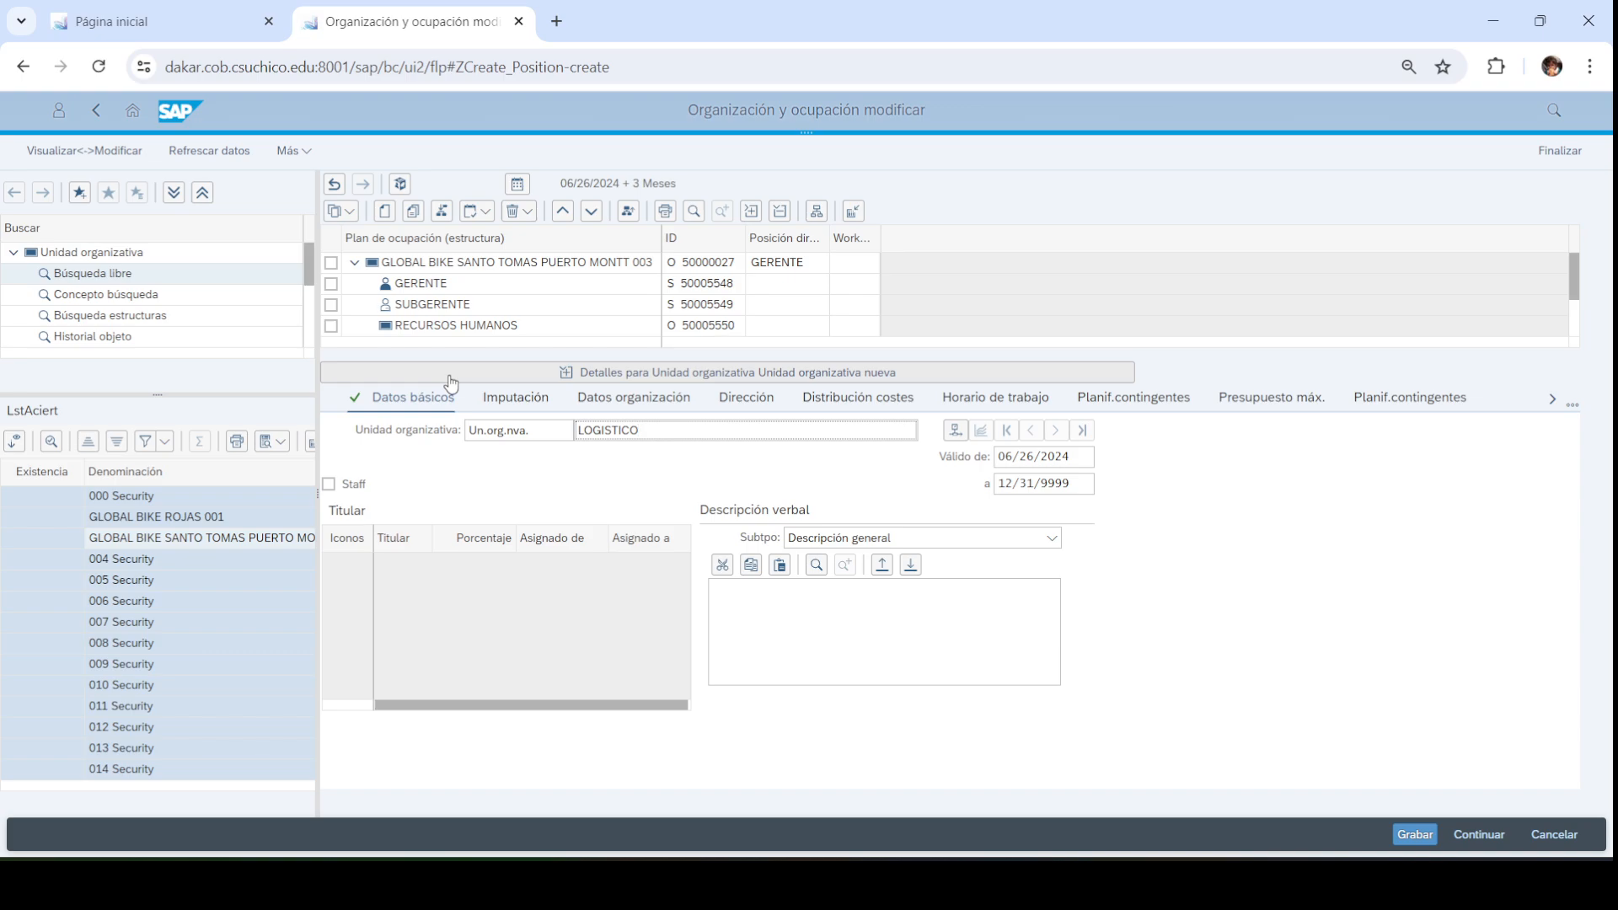
key(shift+Tab)
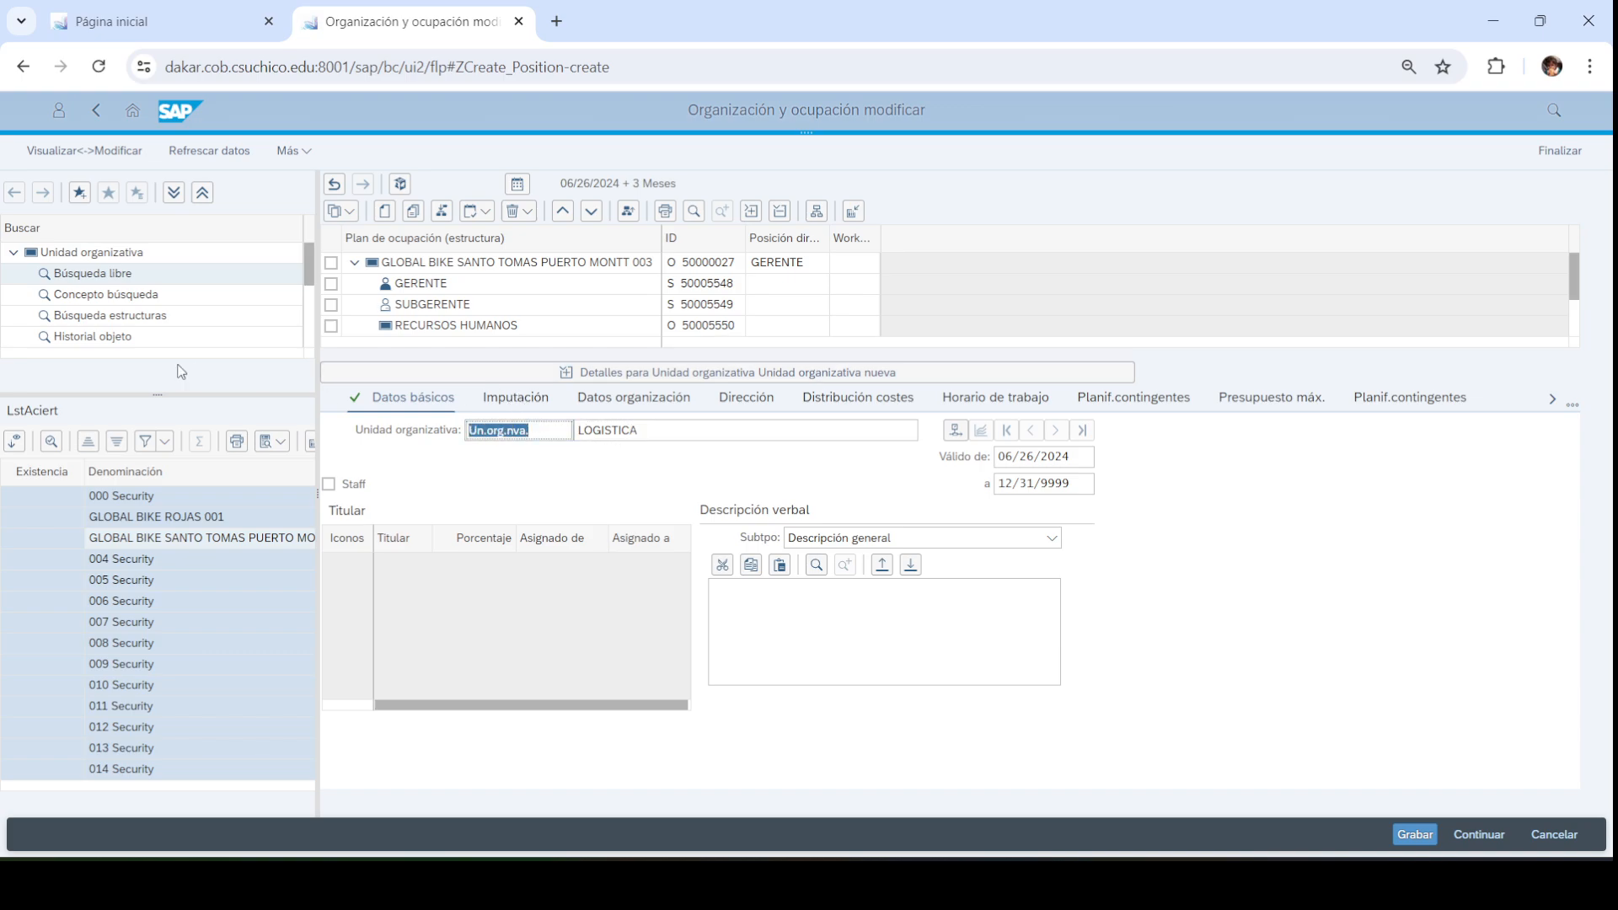
text(LOG003)
key(Return)
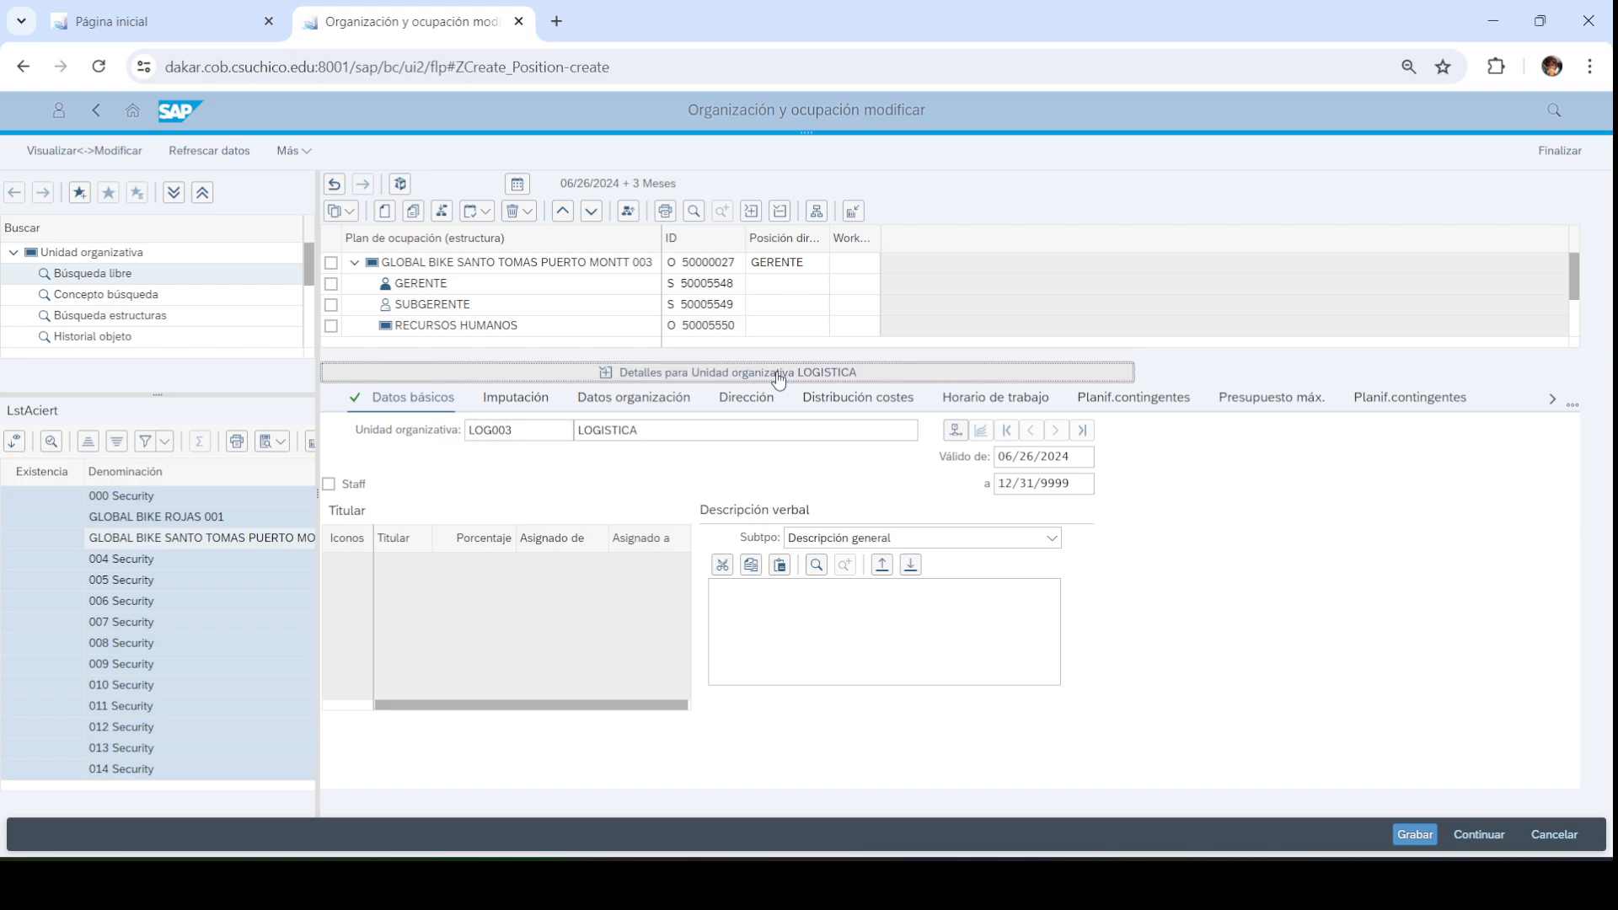
click(779, 375)
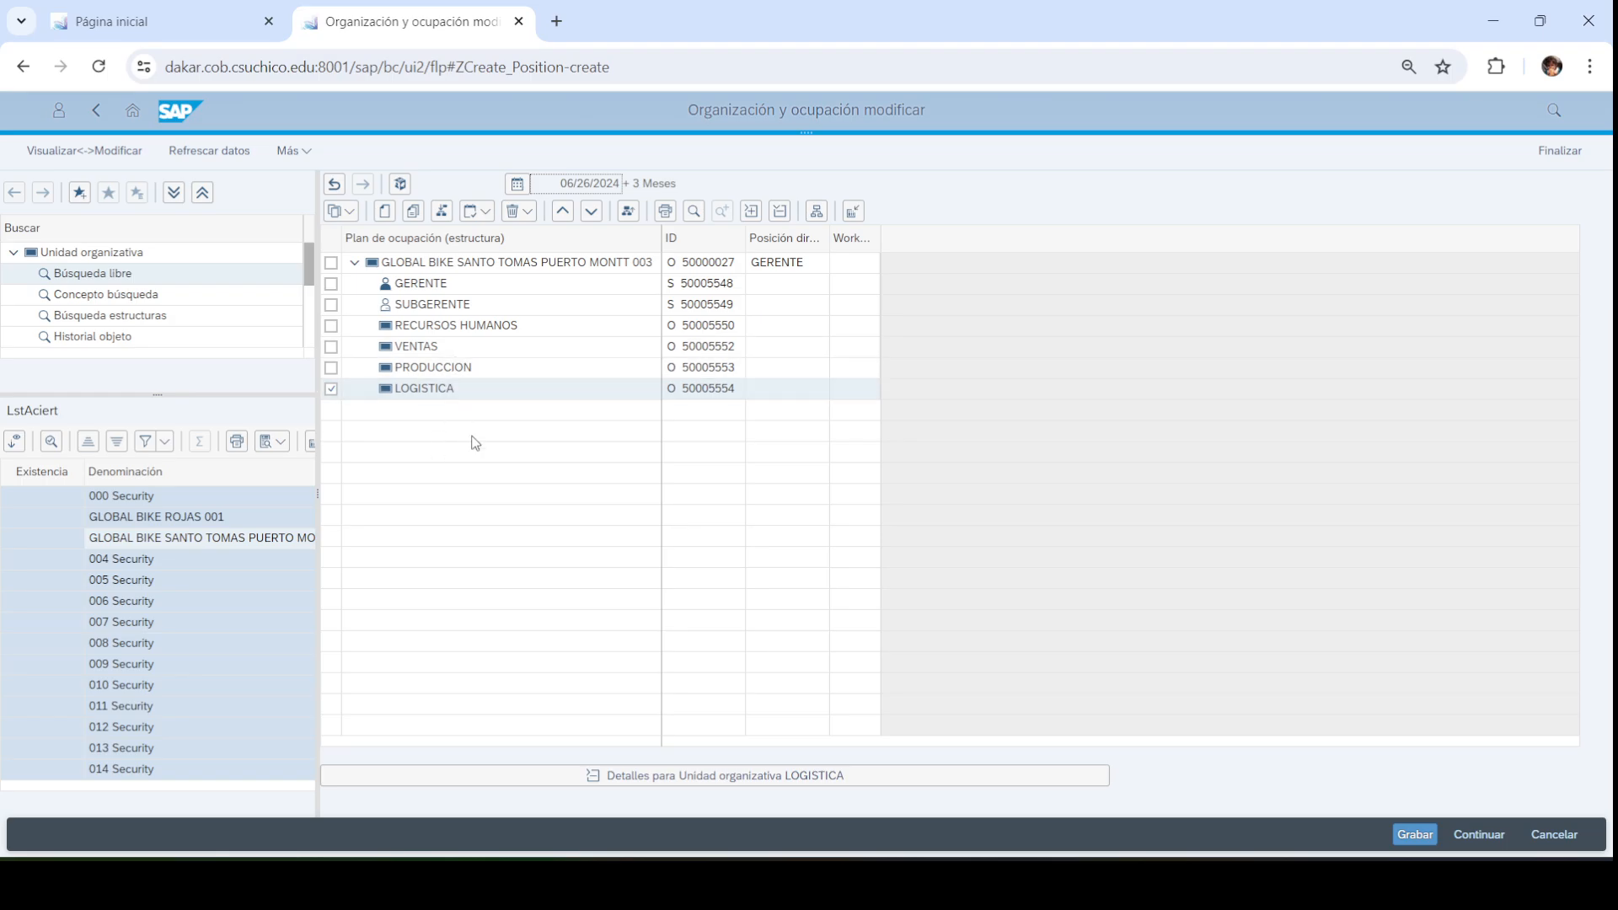
click(330, 388)
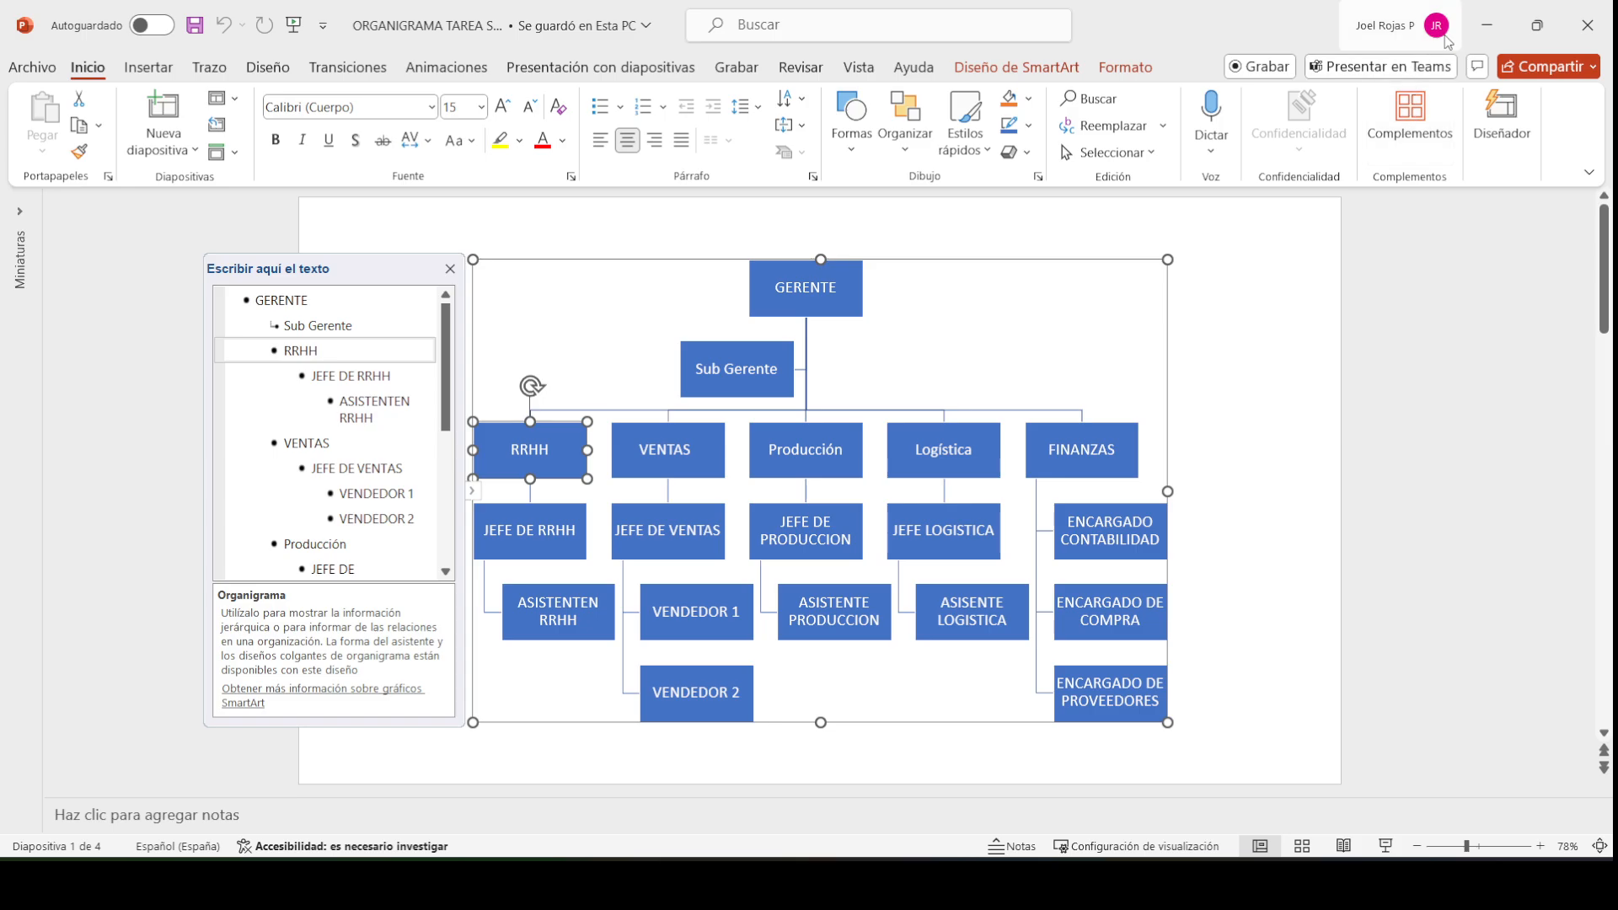
click(1488, 26)
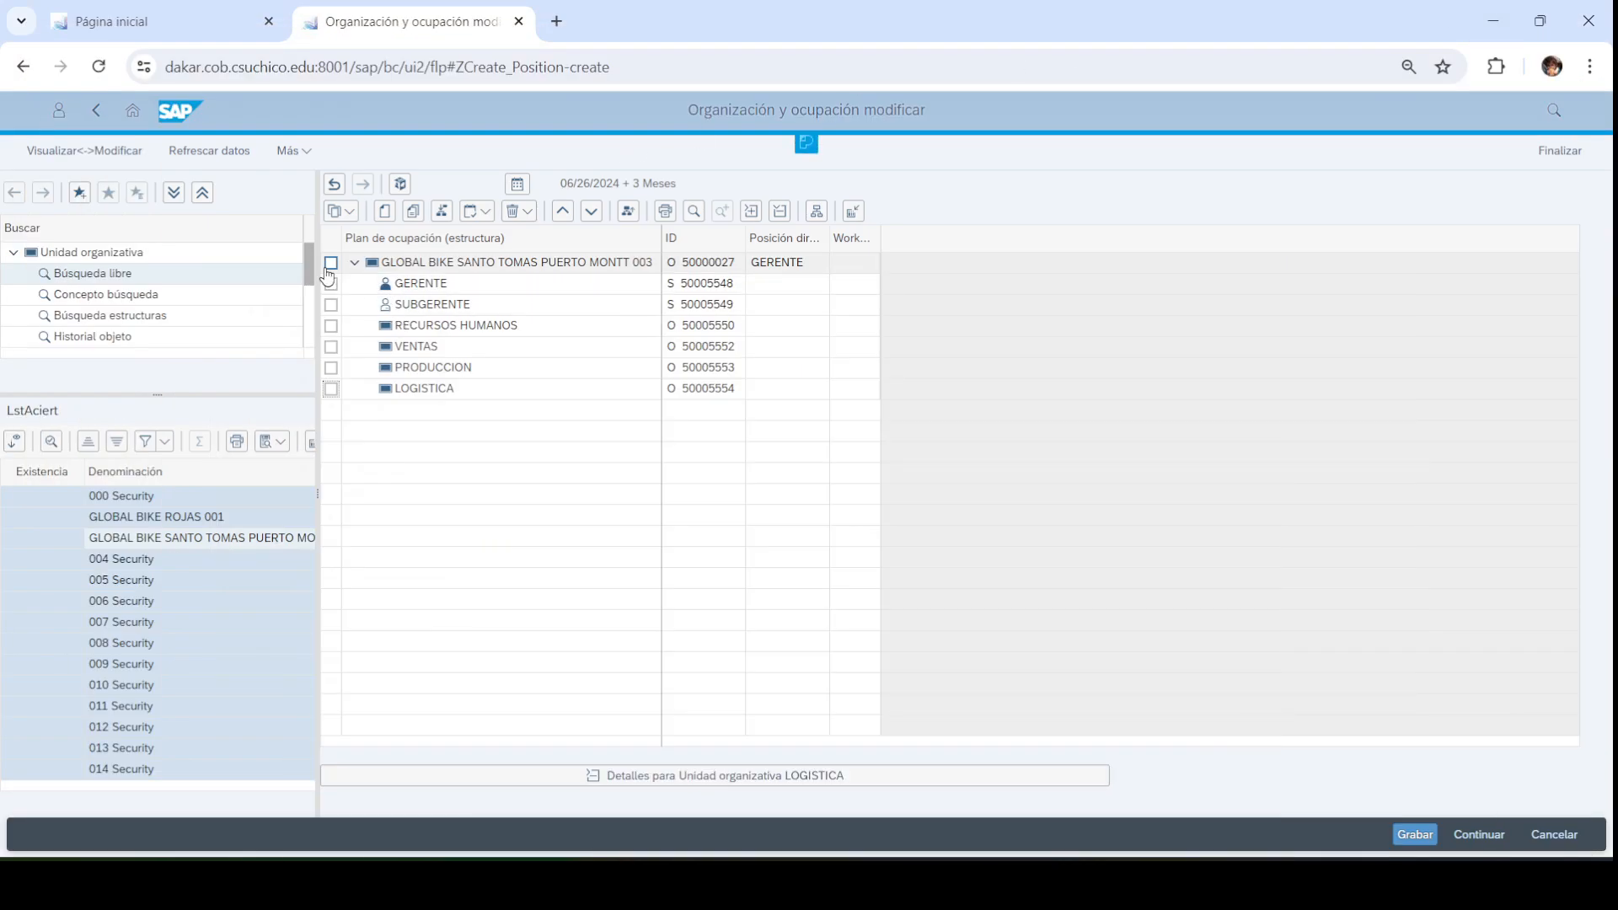
Create a FINANZAS unit with abbreviation FIN003 directly under Puerto Montt
click(330, 263)
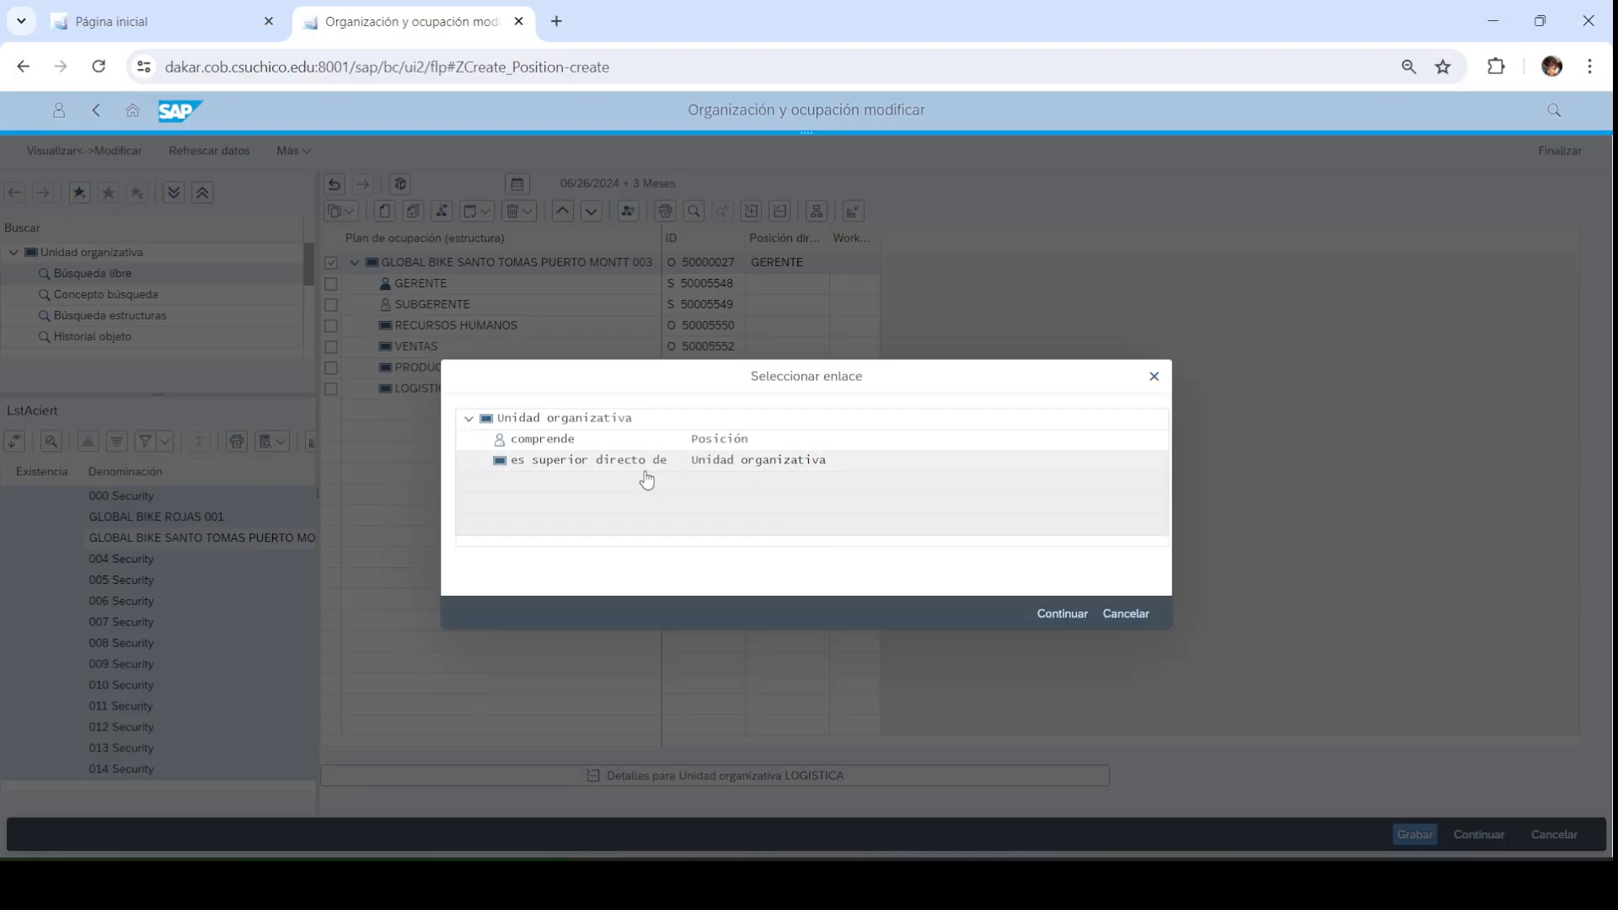
click(642, 463)
click(1045, 619)
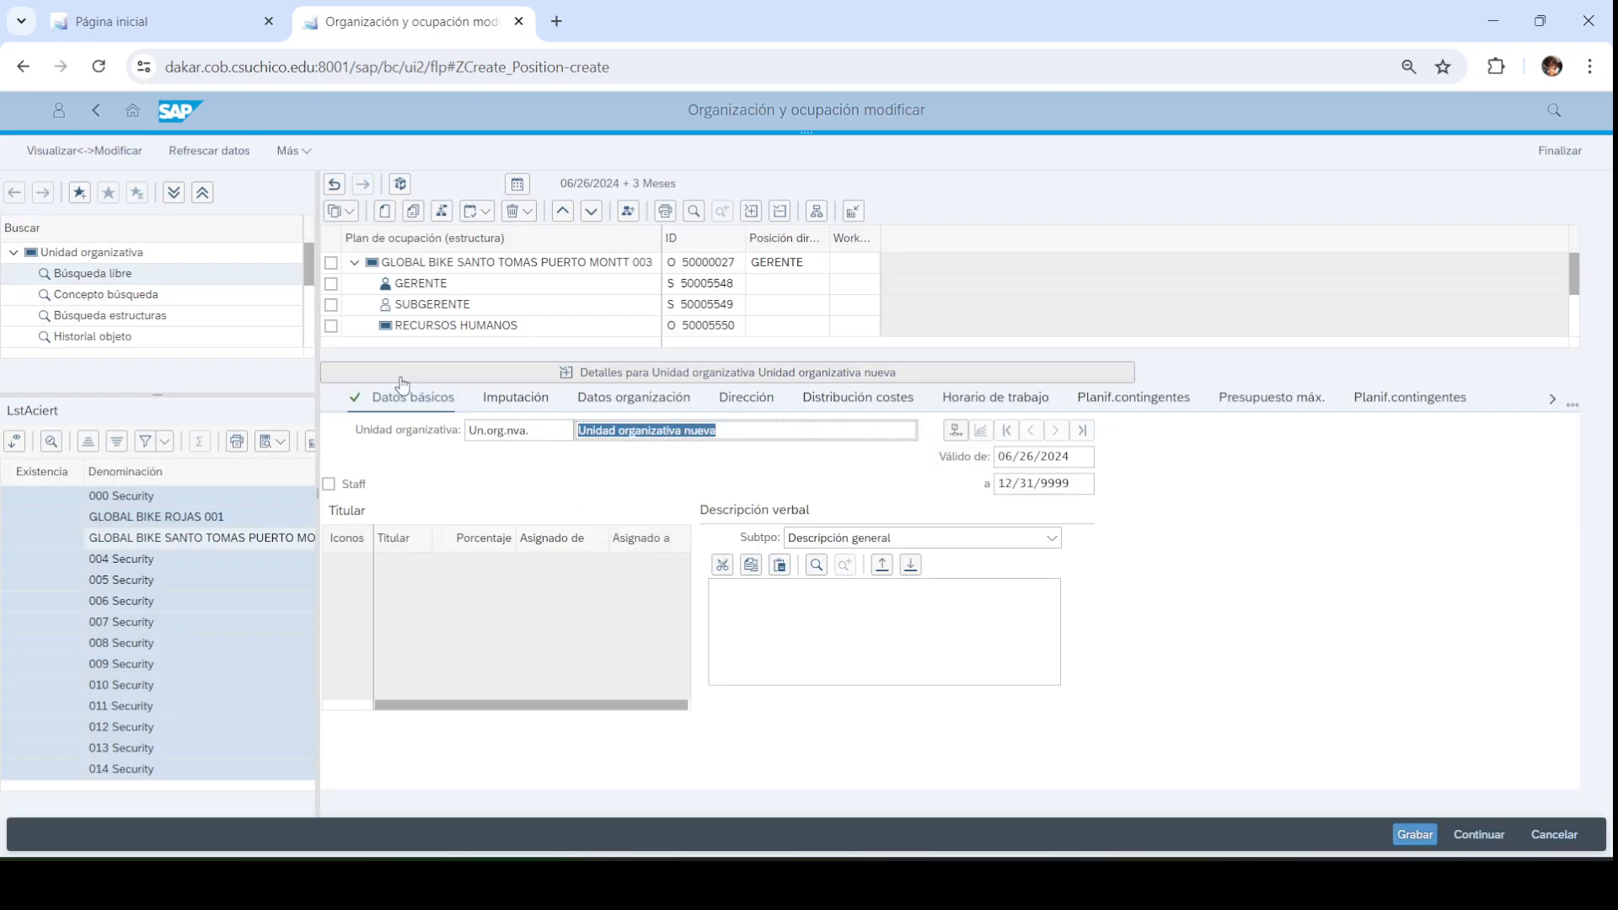
text(FINANZAS)
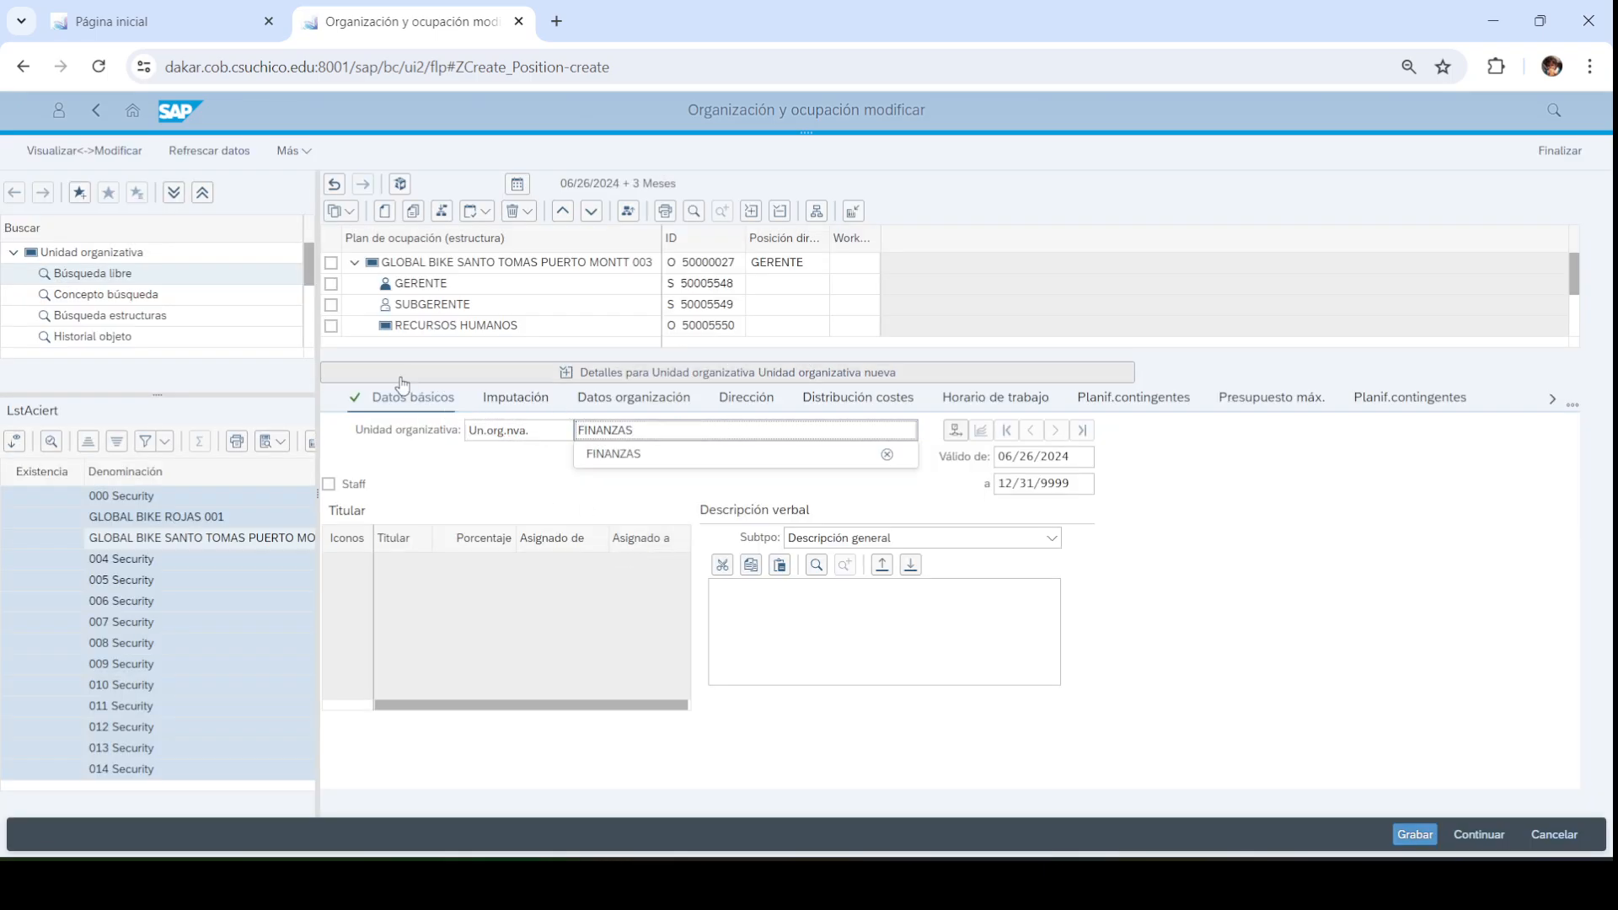
key(shift+Tab)
text(FIN003)
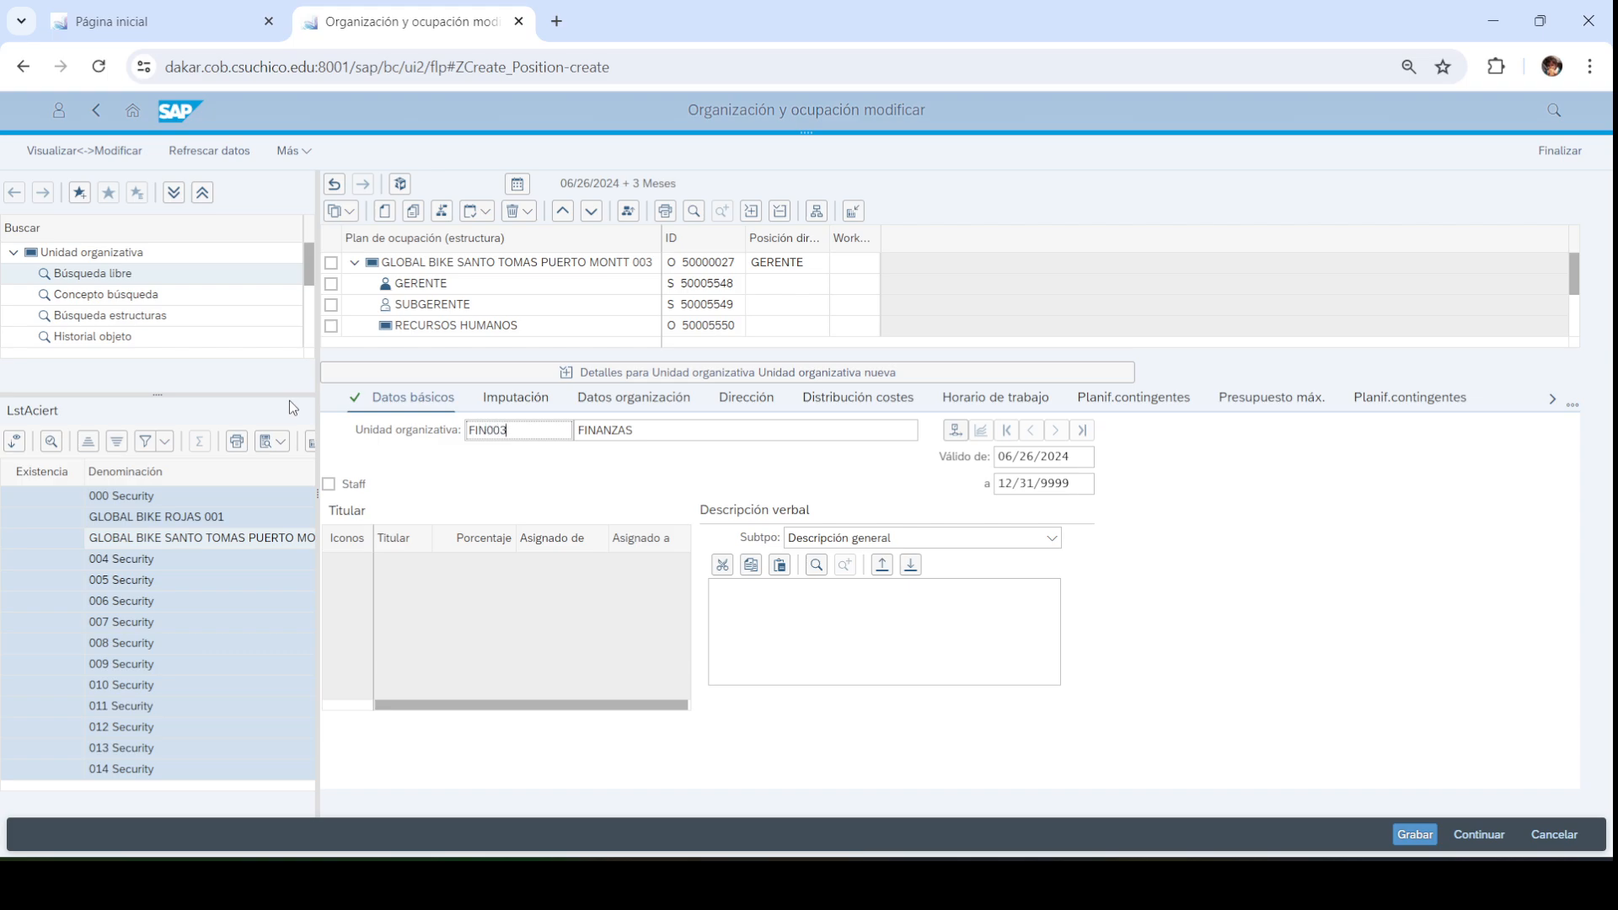
key(Return)
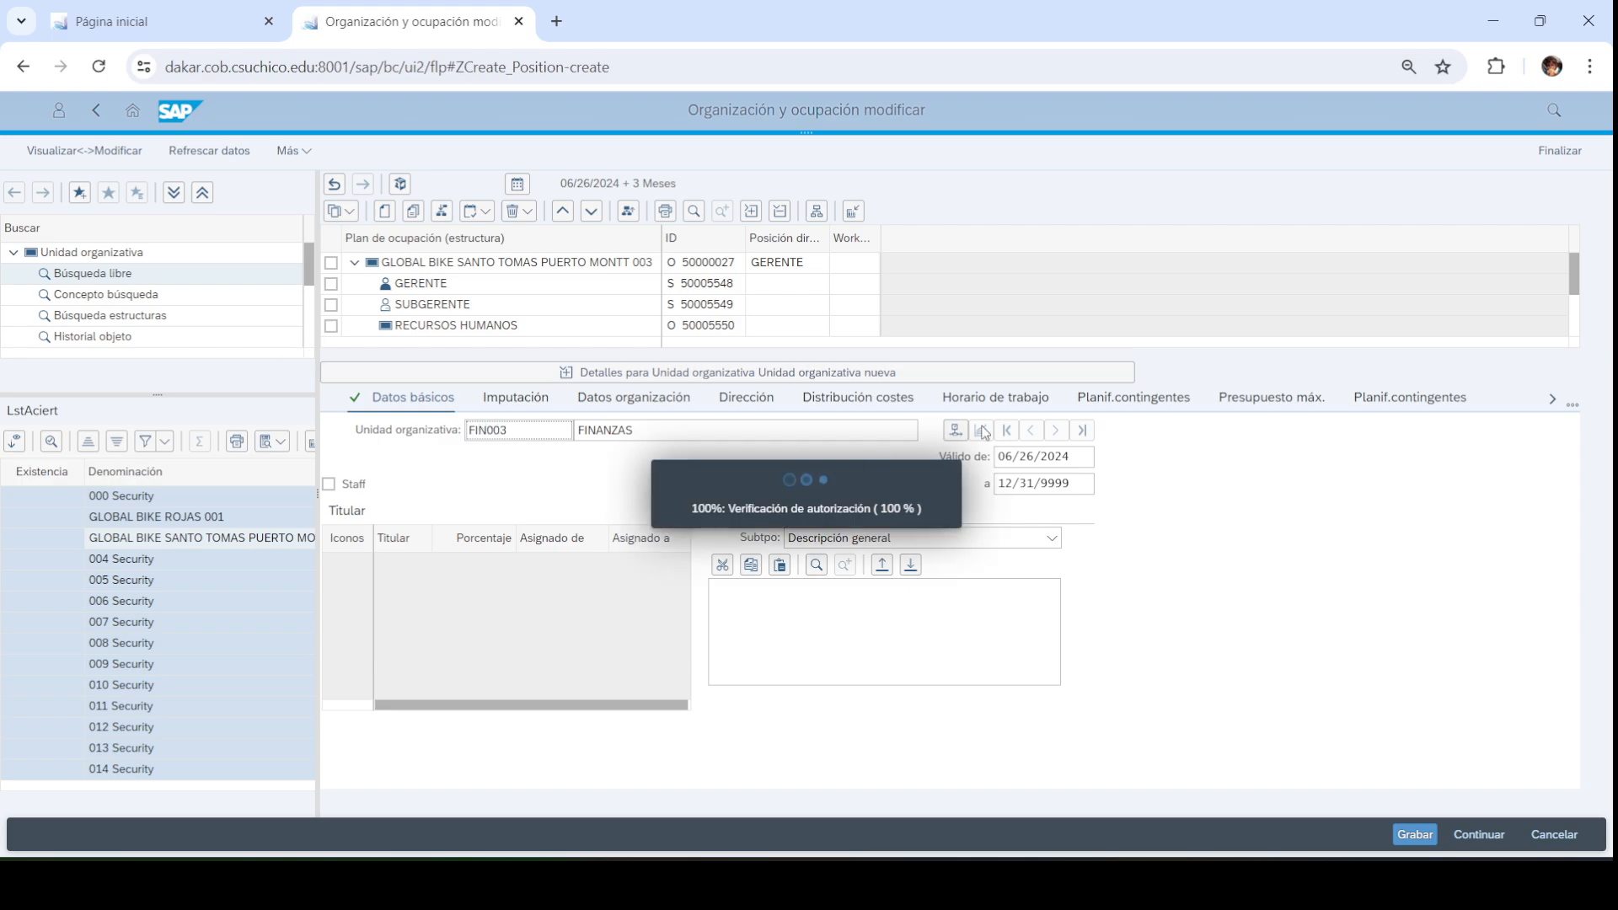
Collapse the FINANZAS details, unmark it, and fold the company node
click(938, 381)
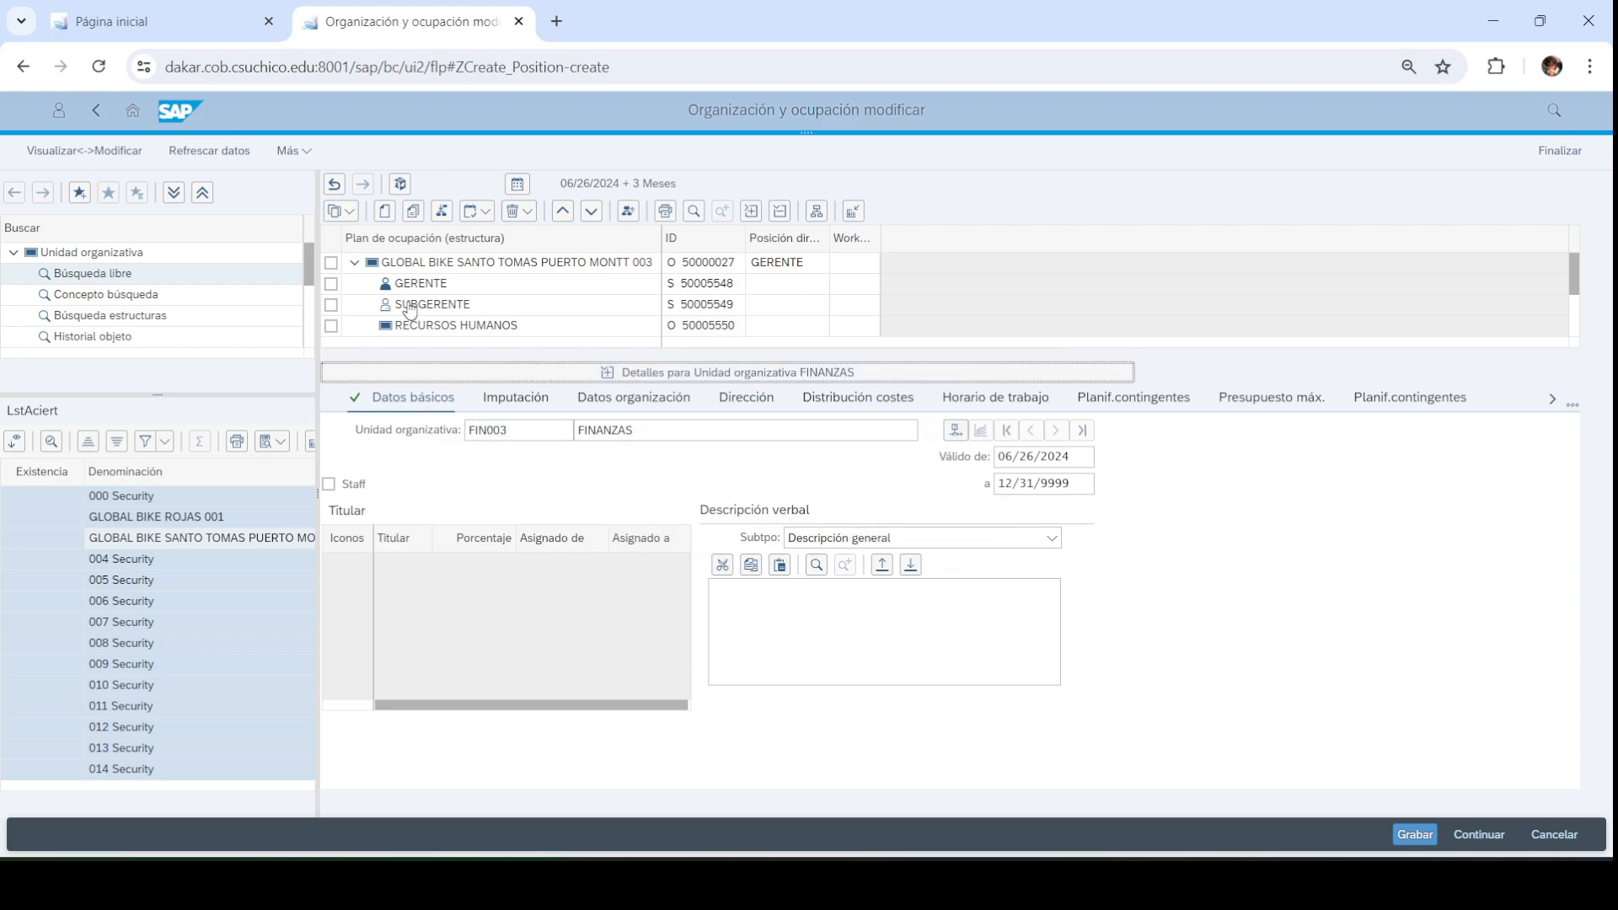
click(331, 410)
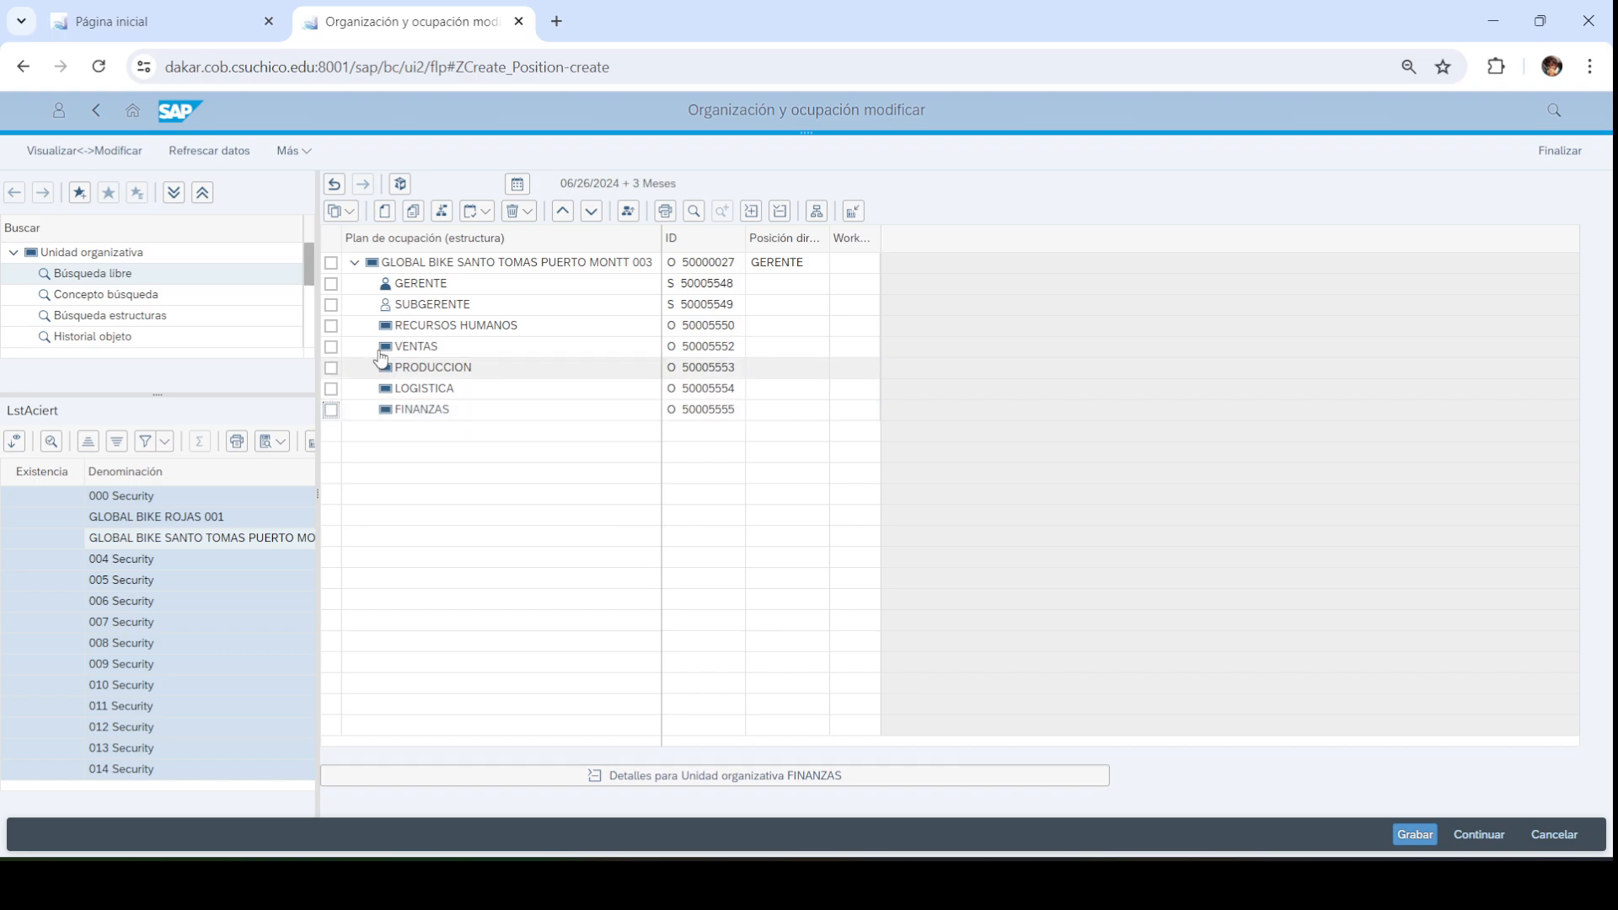
click(355, 263)
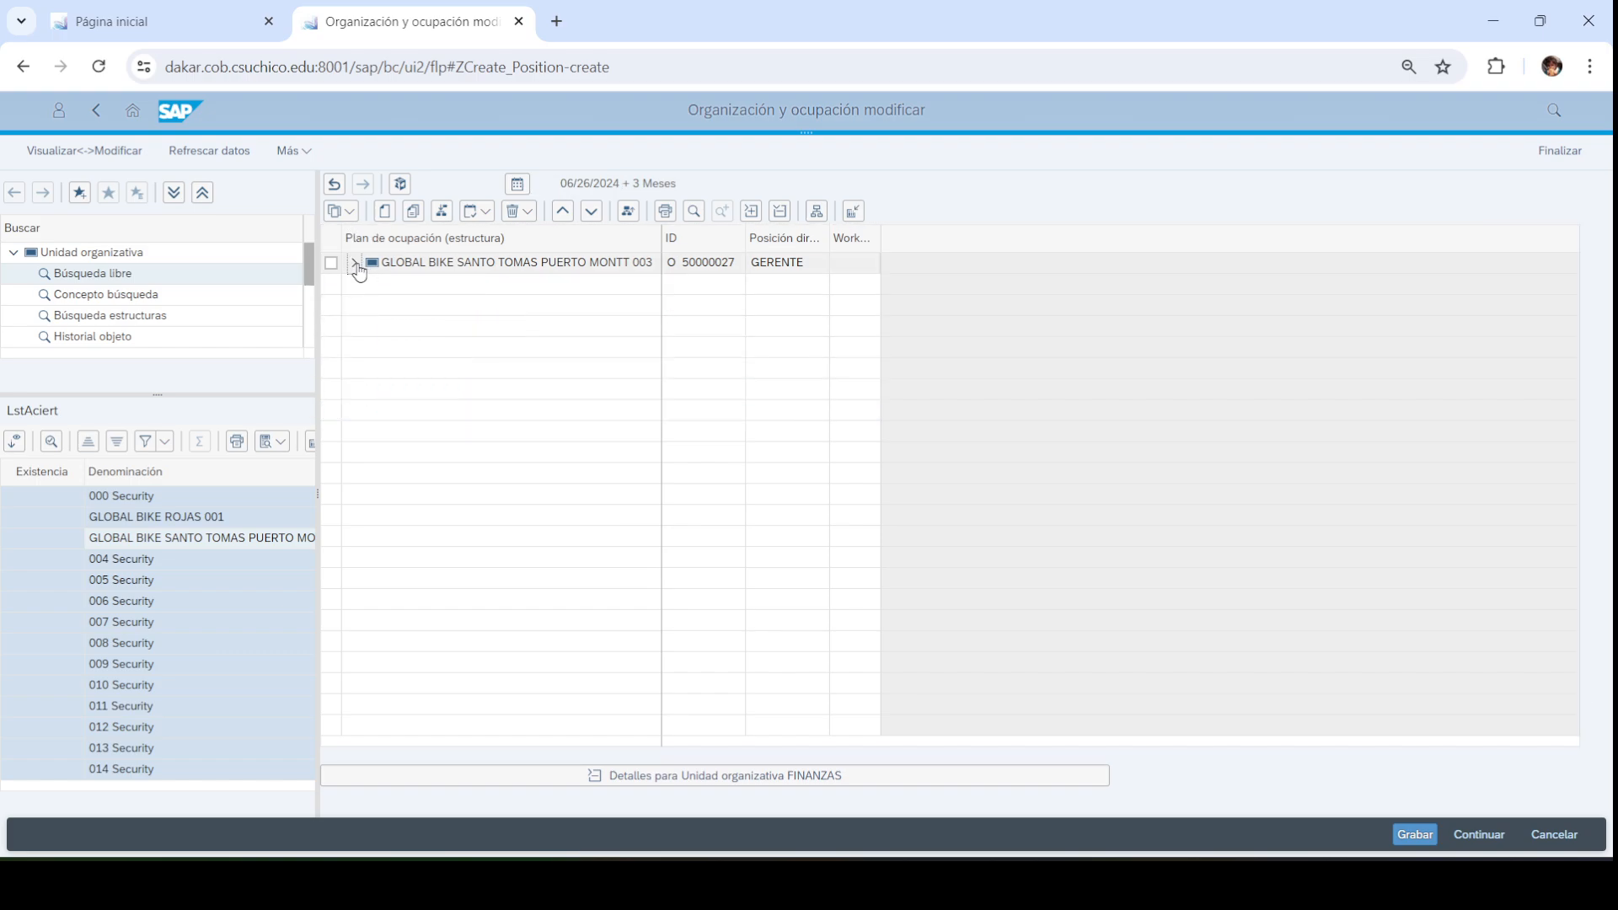
Re-expand the company node and view the PowerPoint organigram of FINANZAS roles
click(354, 263)
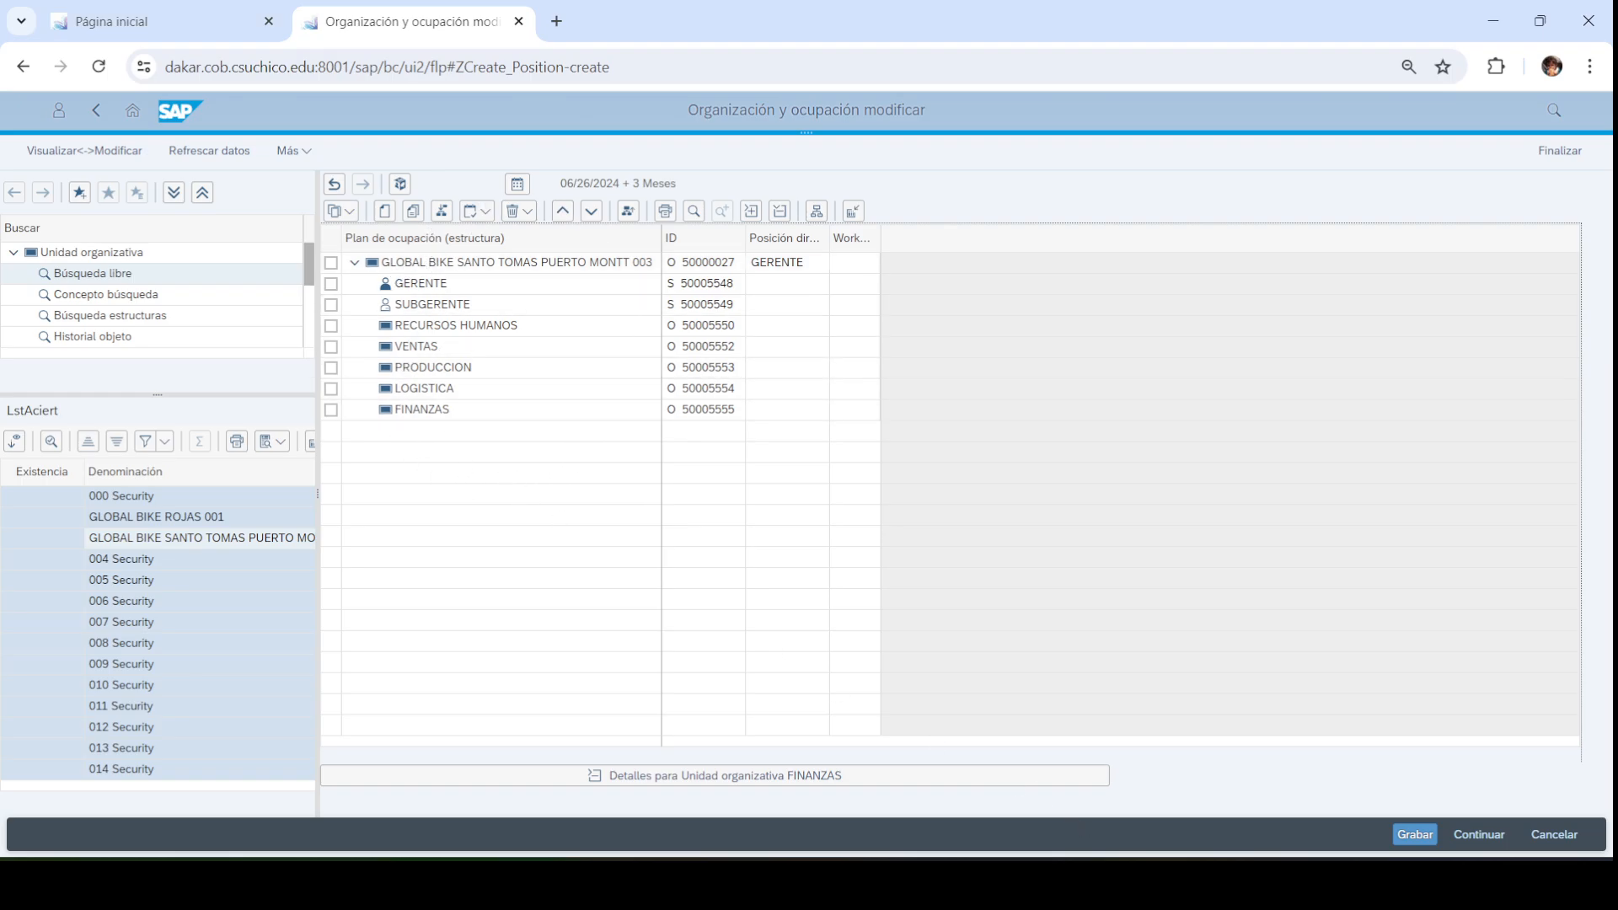
click(1040, 883)
click(1317, 439)
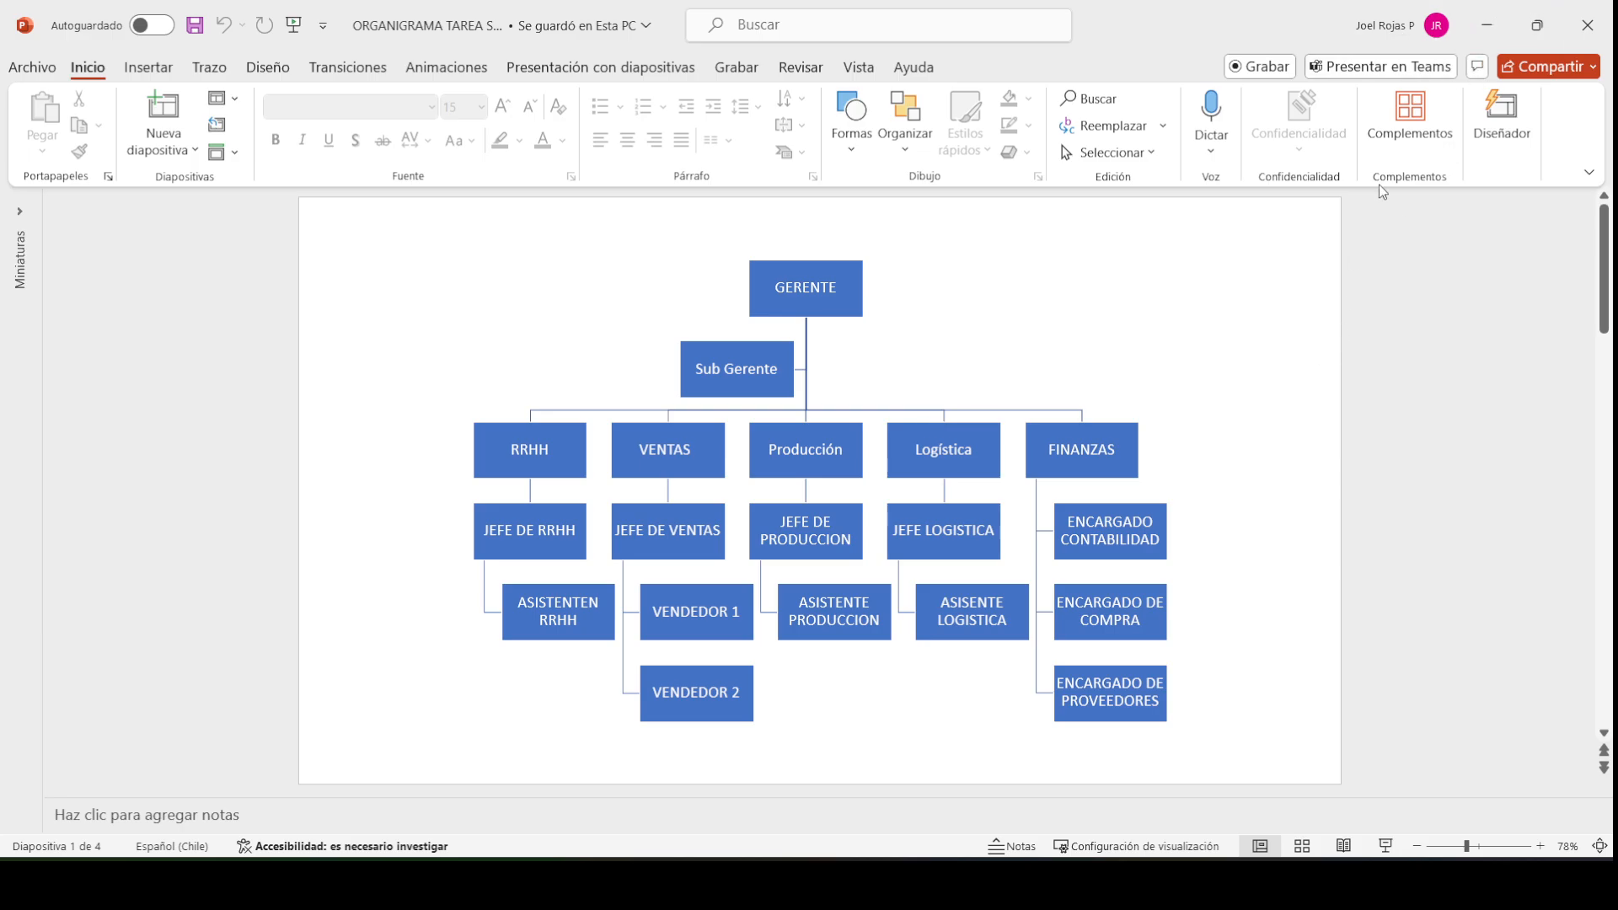
Take one more look at the PowerPoint organigram, then go back to the SAP staffing plan in Chrome
click(1486, 25)
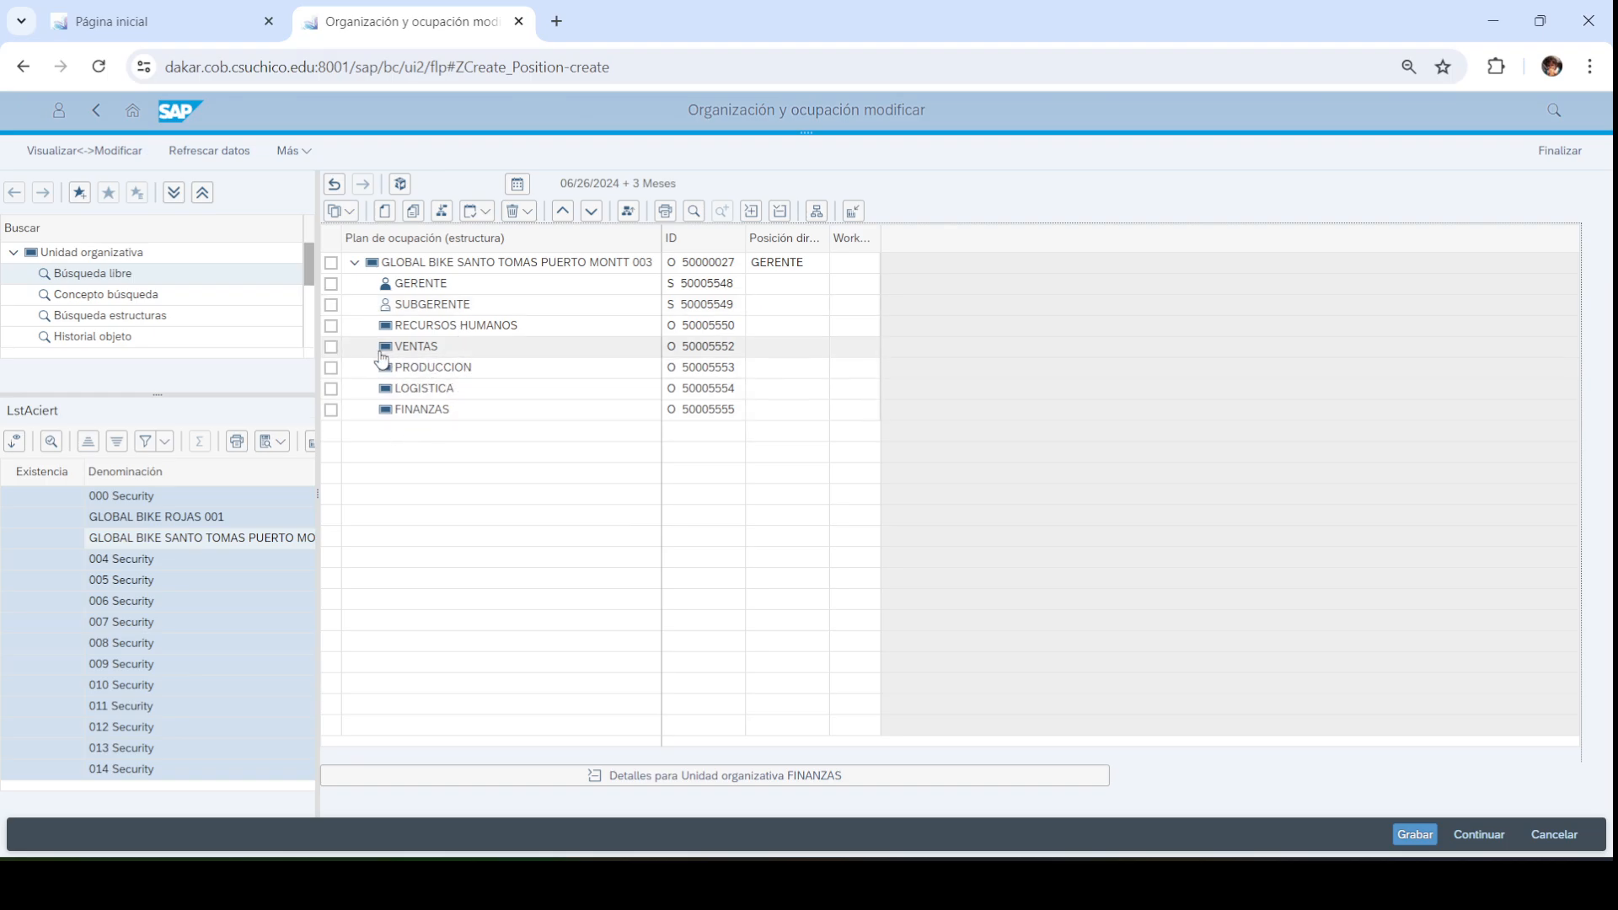
click(762, 883)
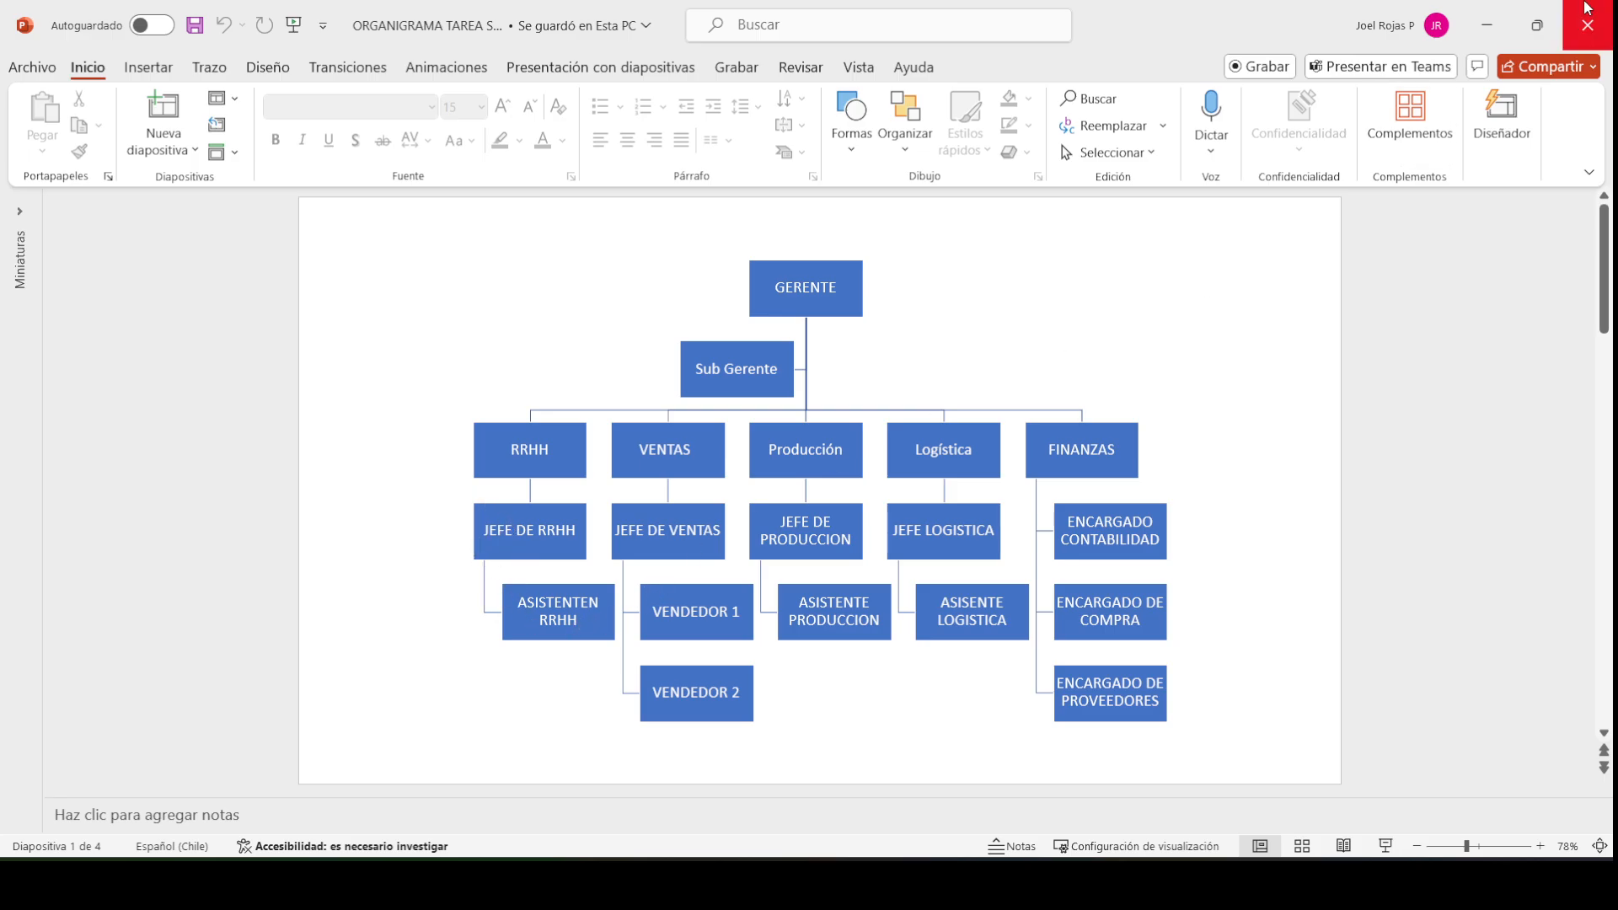
click(1486, 26)
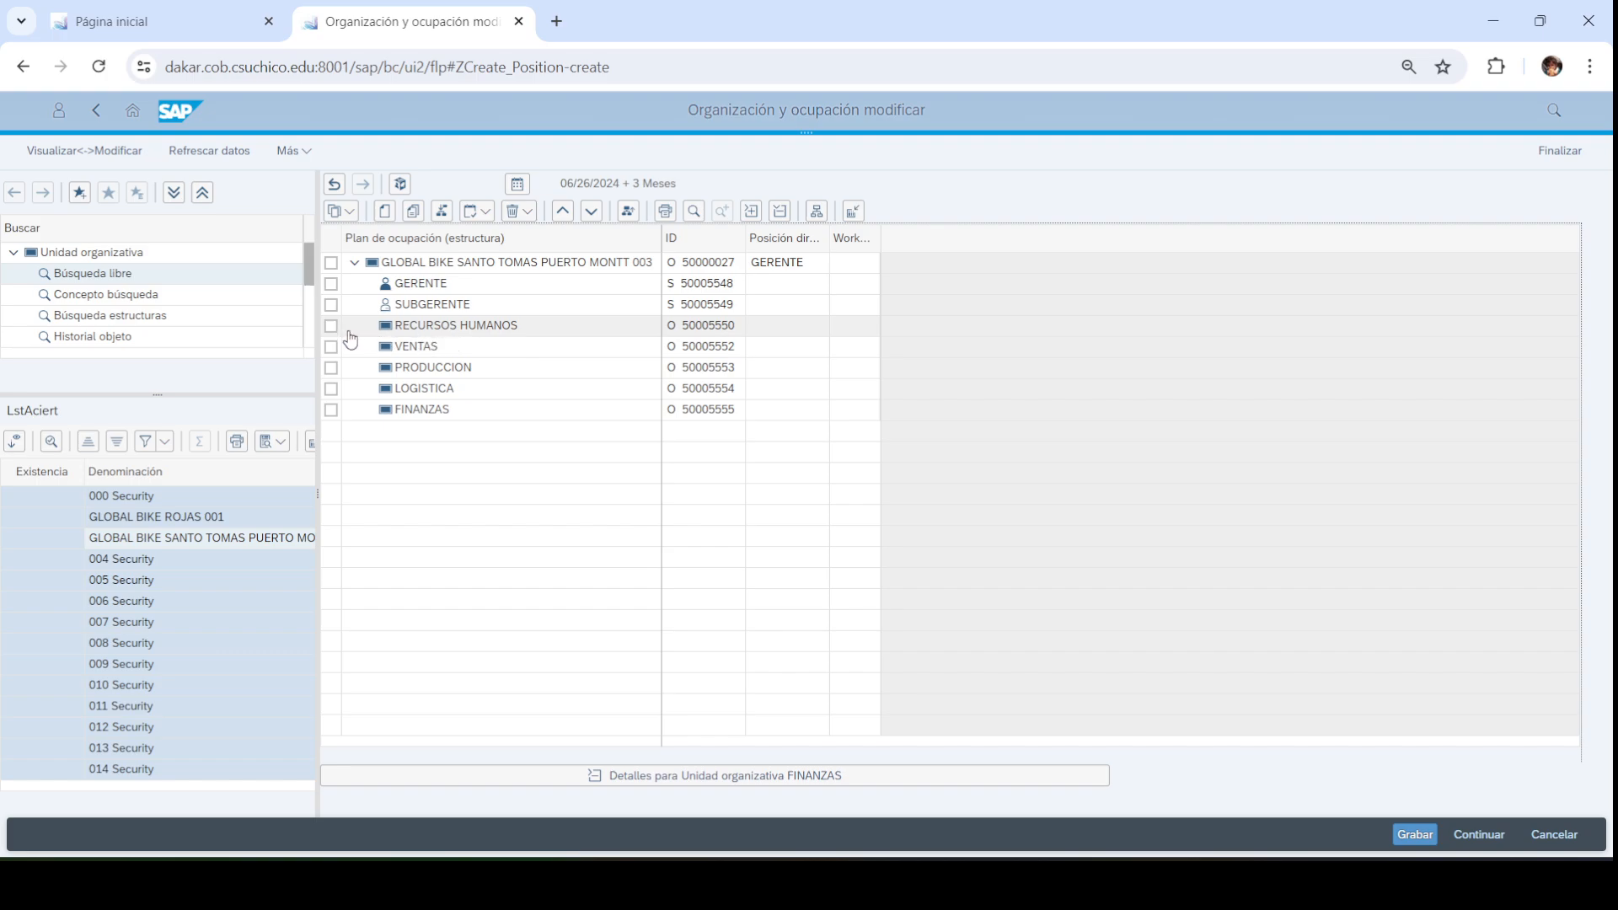
Tick the RECURSOS HUMANOS row in the Puerto Montt 003 structure tree
click(332, 329)
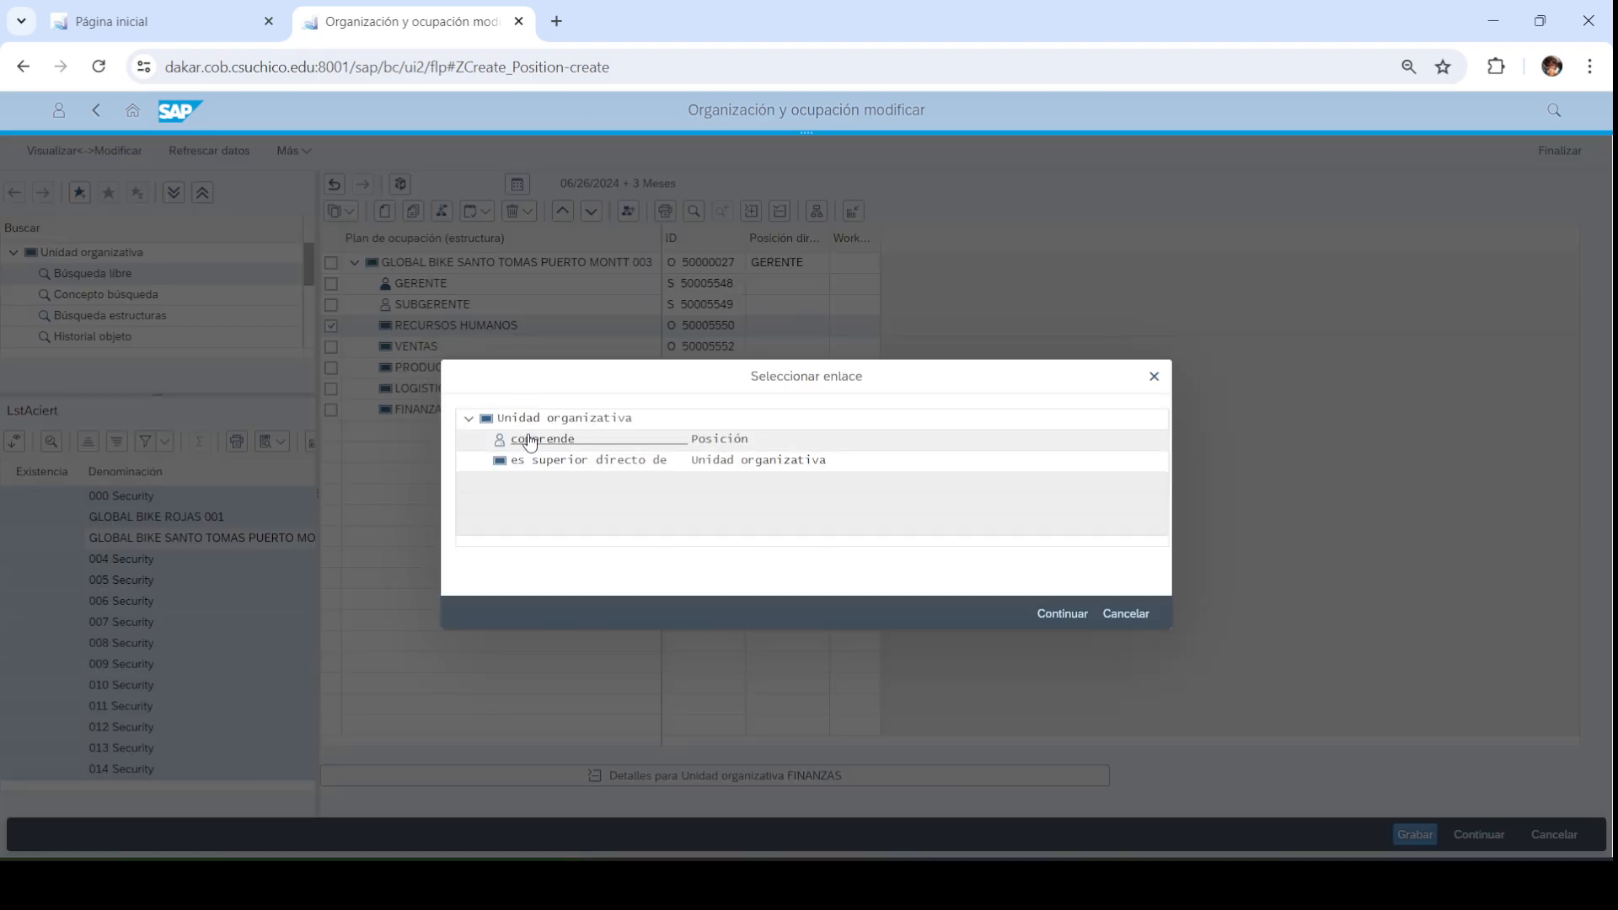
Add position JEFE DE RECURSOS HUMANOS, short code JRRHH003, flagged as head of its own unit
click(535, 439)
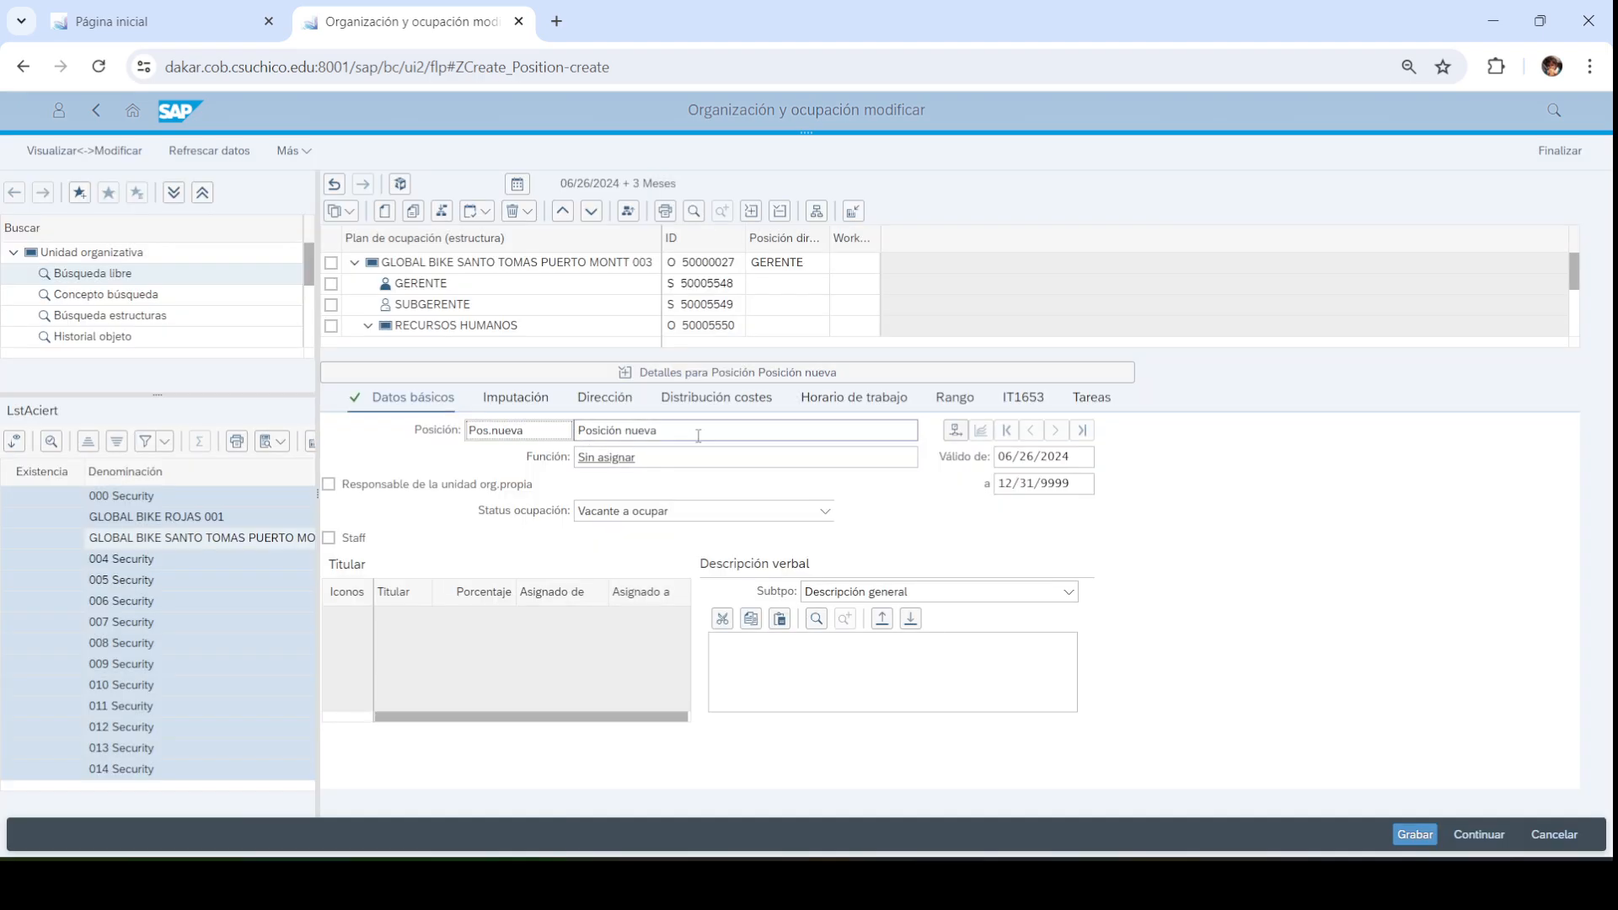
text(JEFE DE RECURSOS HUMANOS)
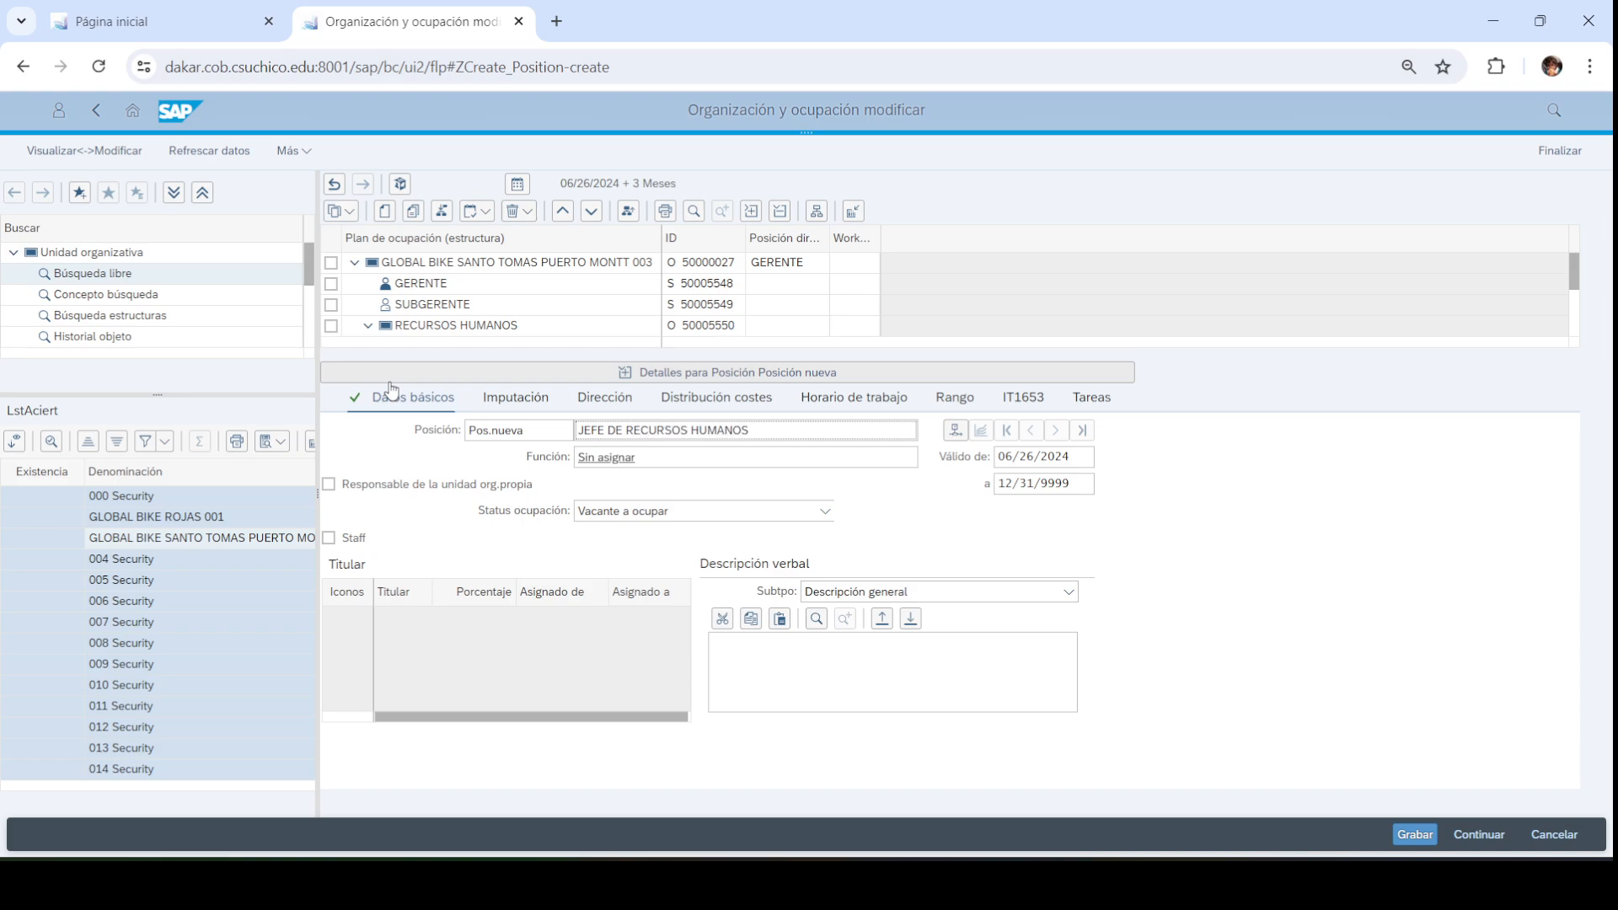
key(shift+Tab)
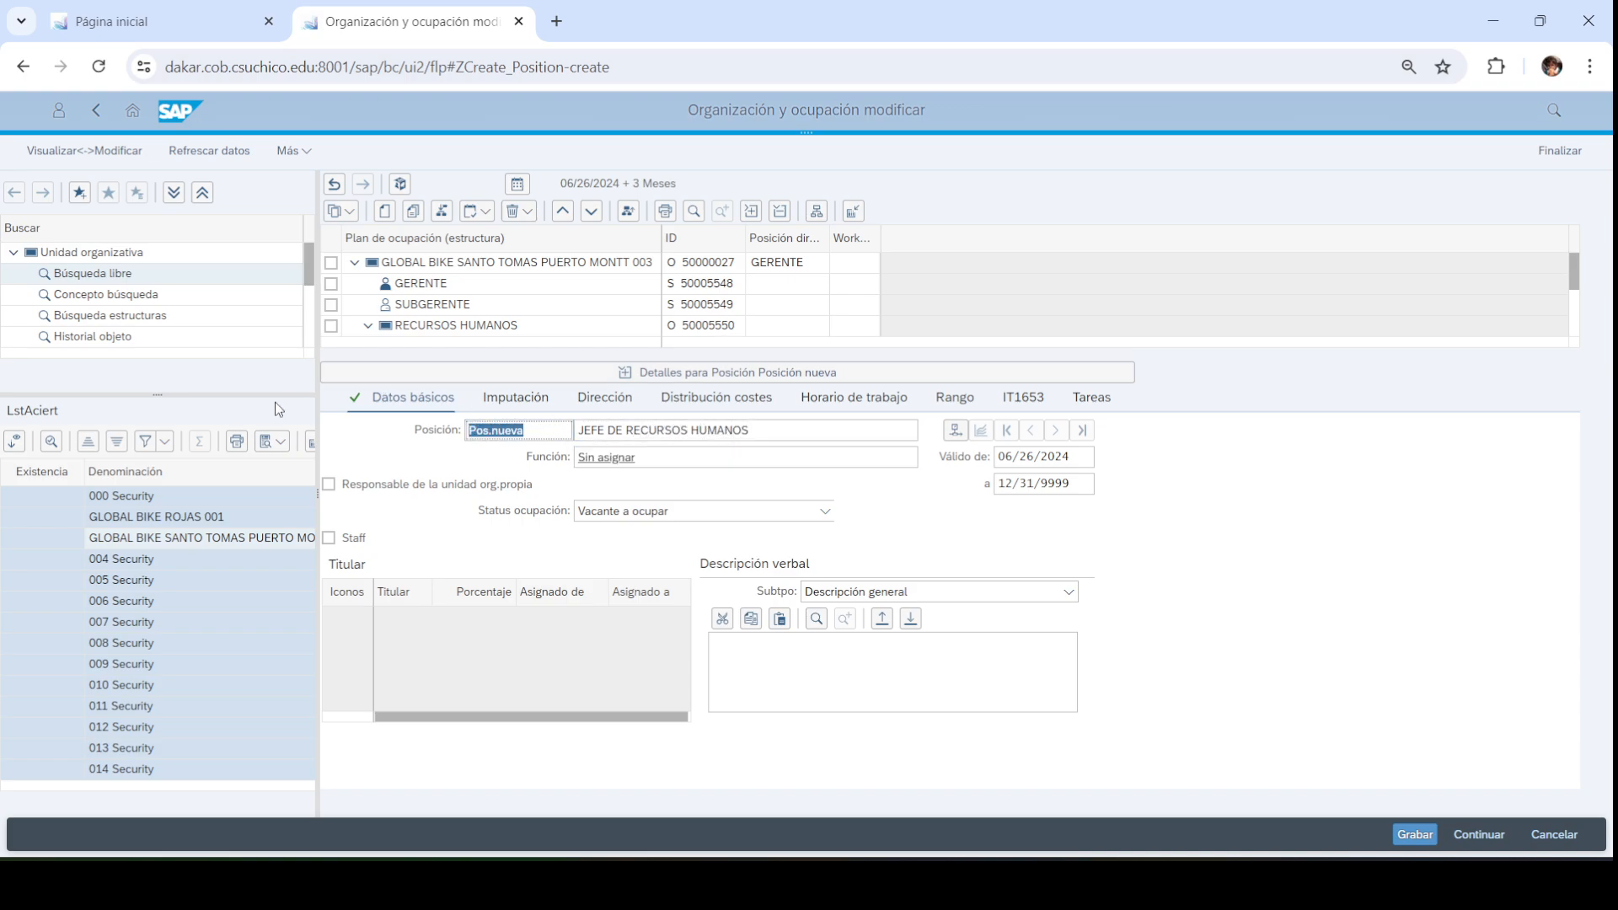
text(JRRHH003)
click(329, 487)
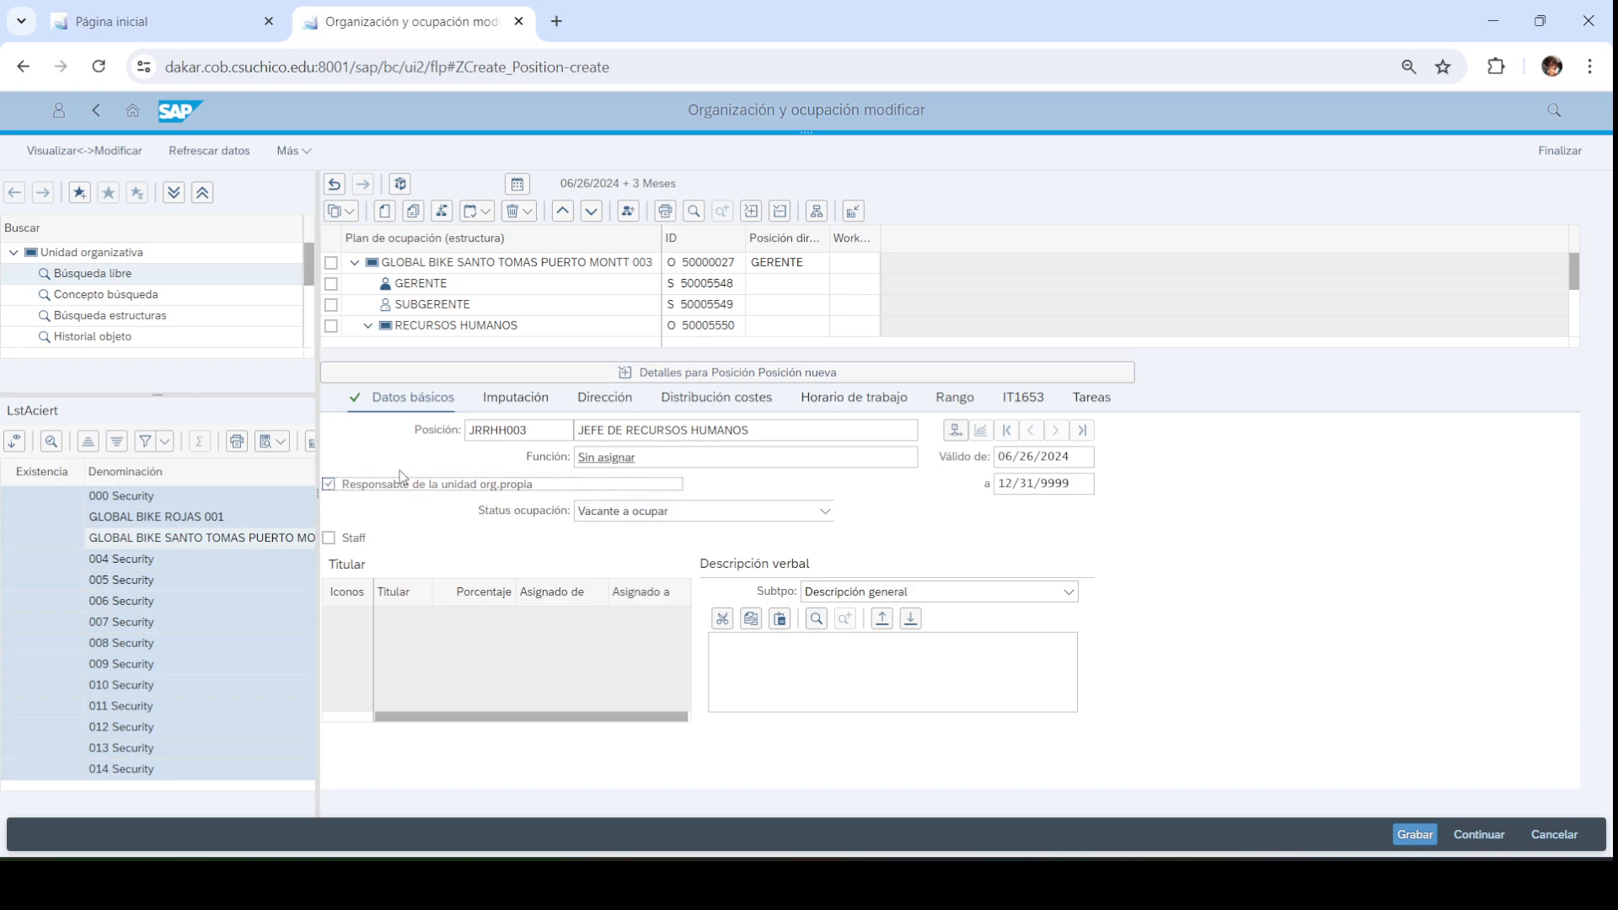
click(807, 431)
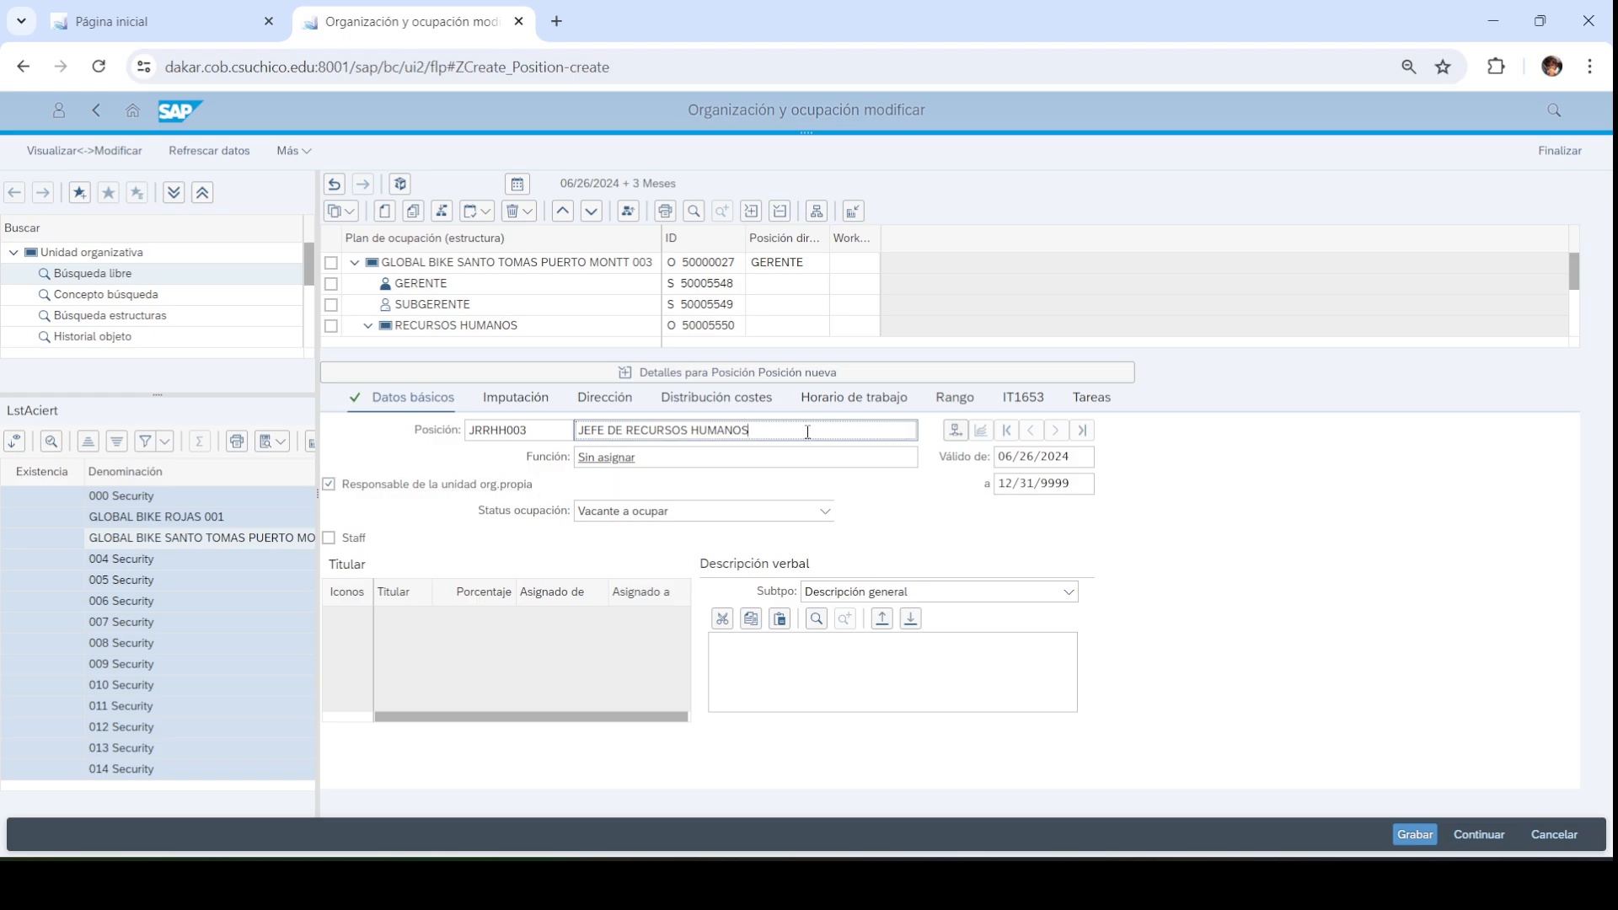
key(Return)
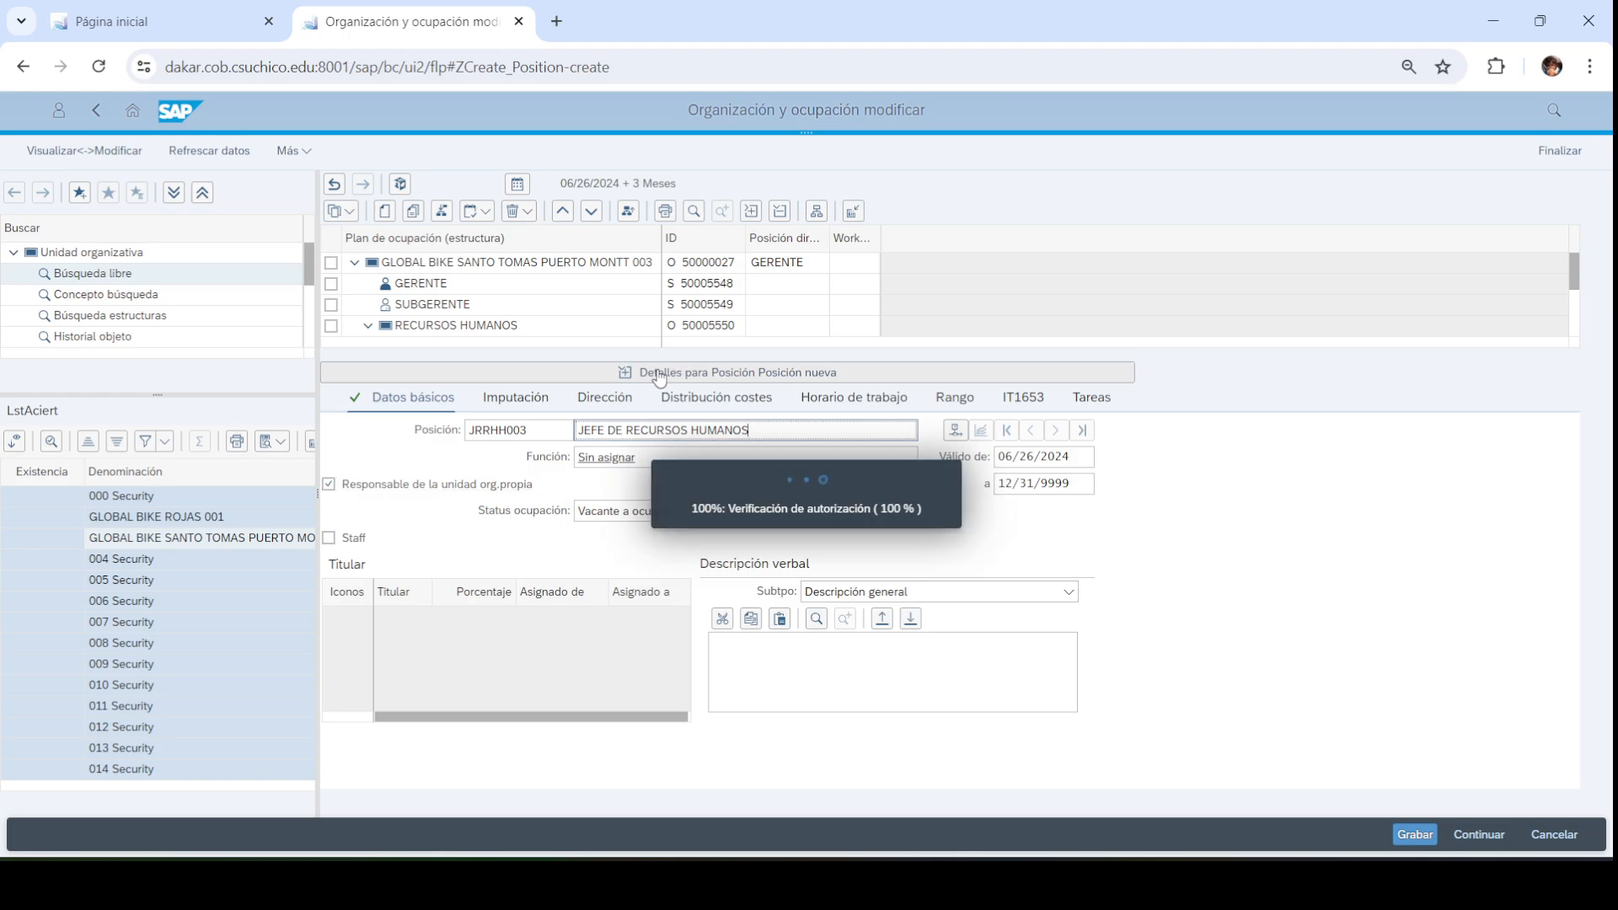
click(668, 373)
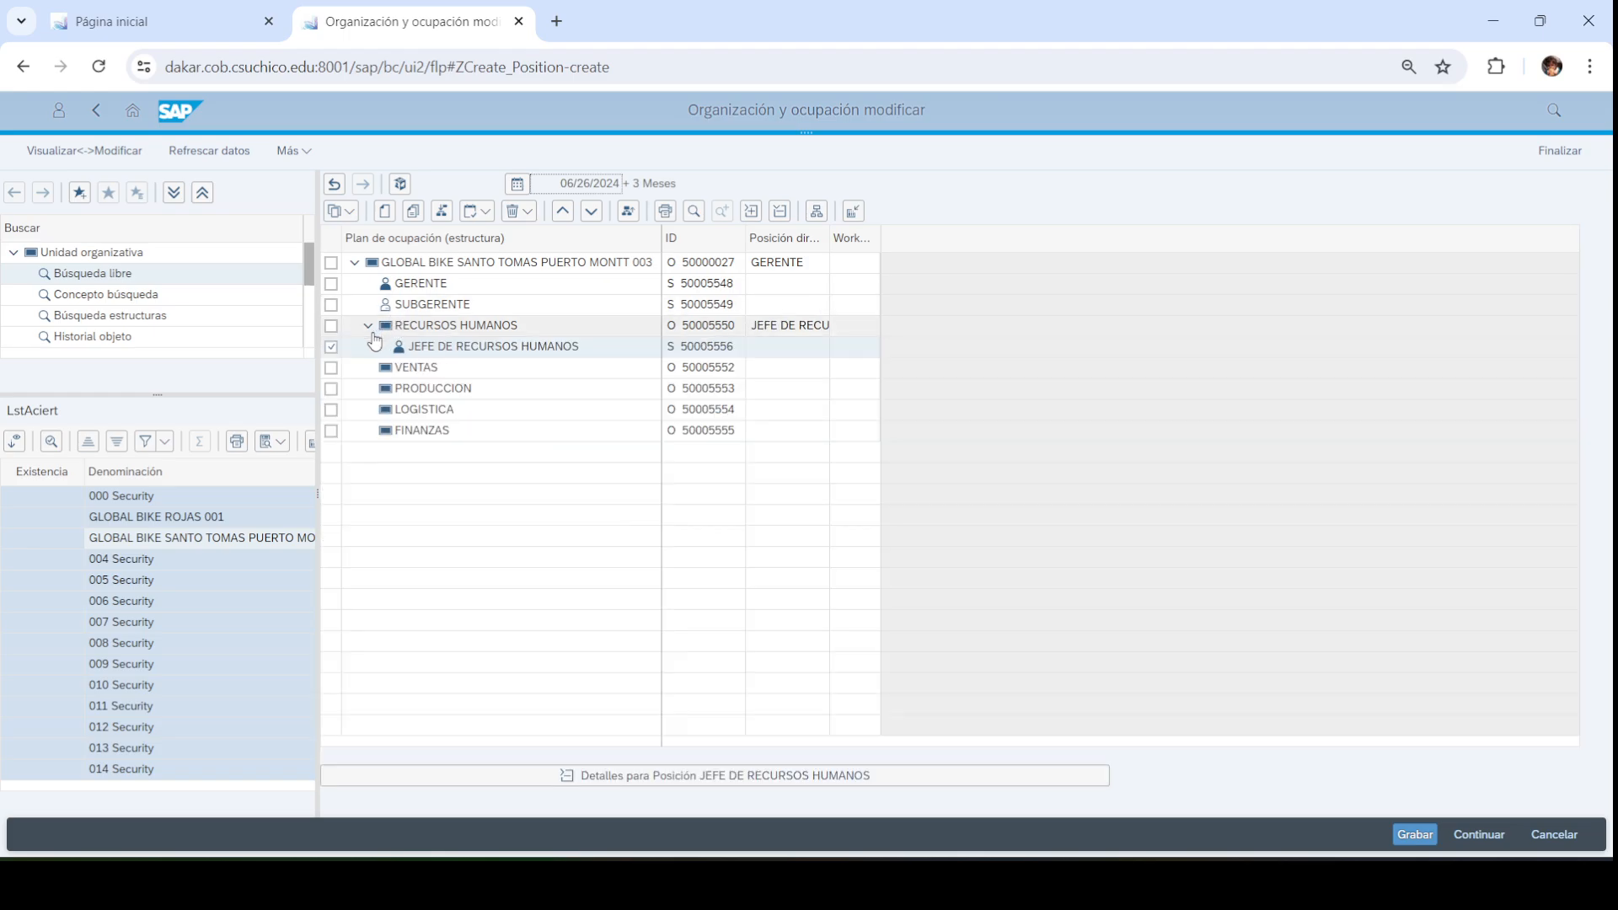
Create a new 'comprende' position under RECURSOS HUMANOS and save it with Grabar ahora
click(331, 348)
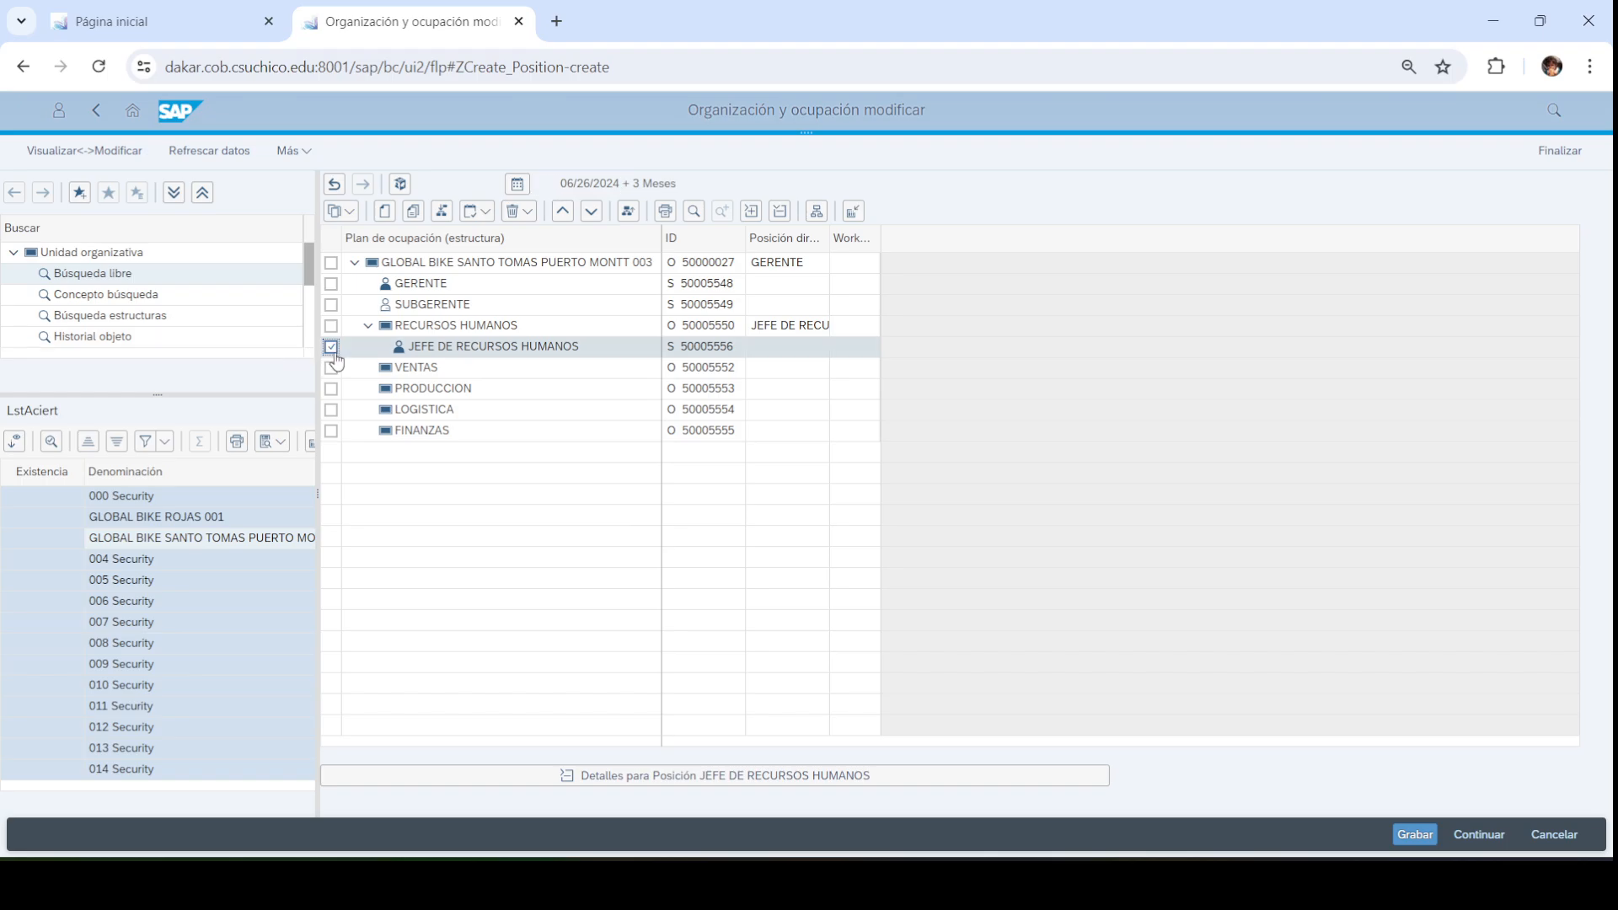
click(331, 347)
click(331, 327)
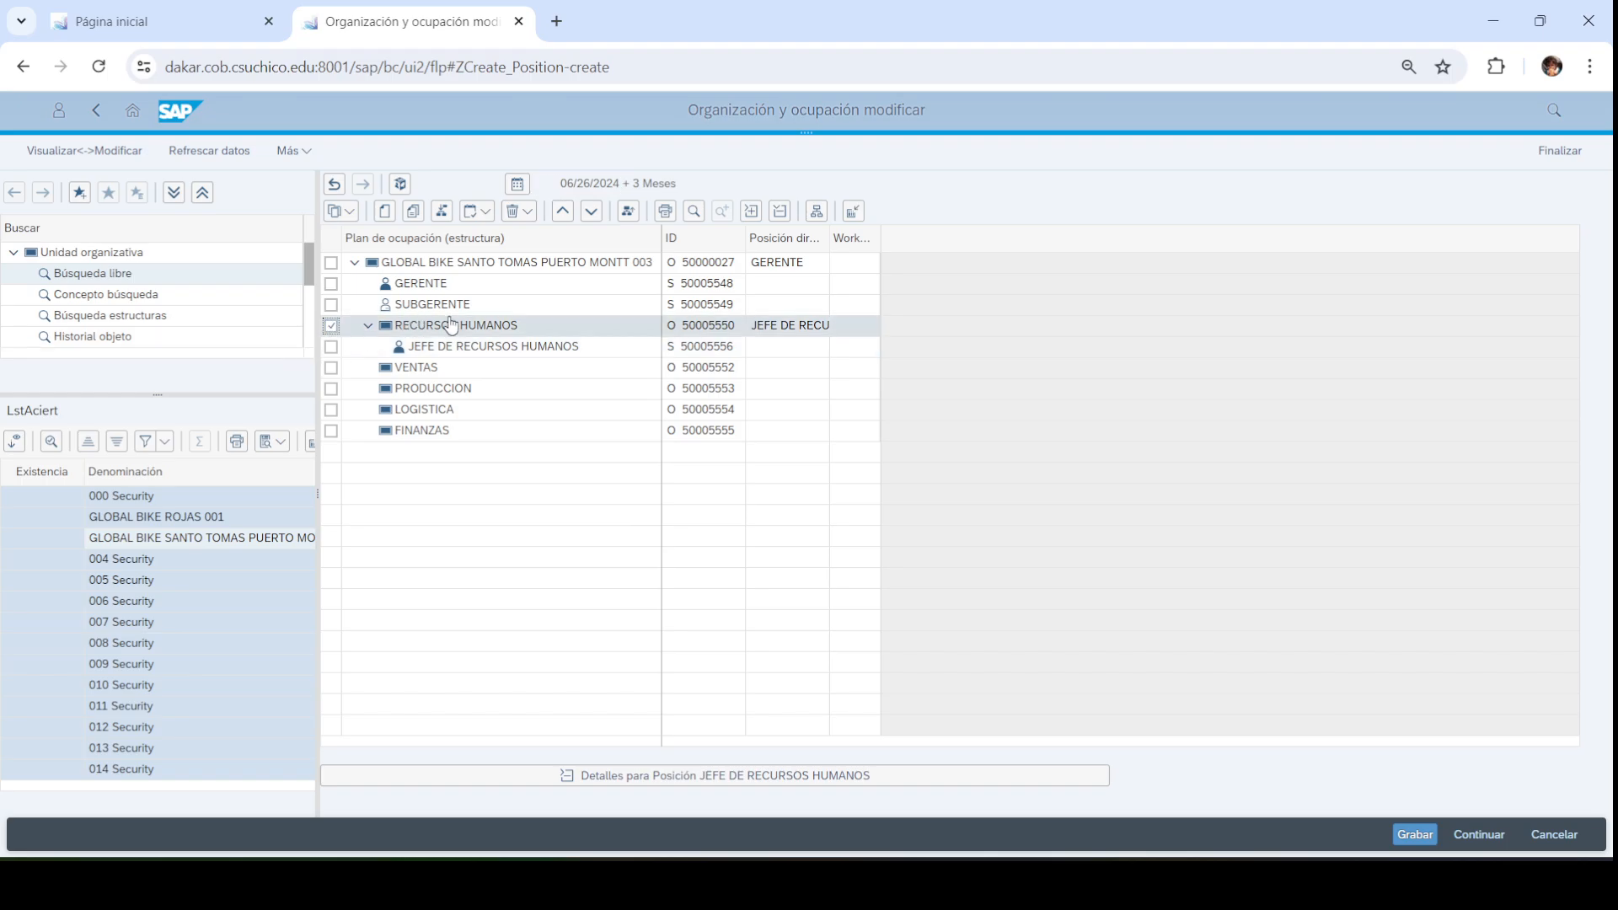
click(385, 211)
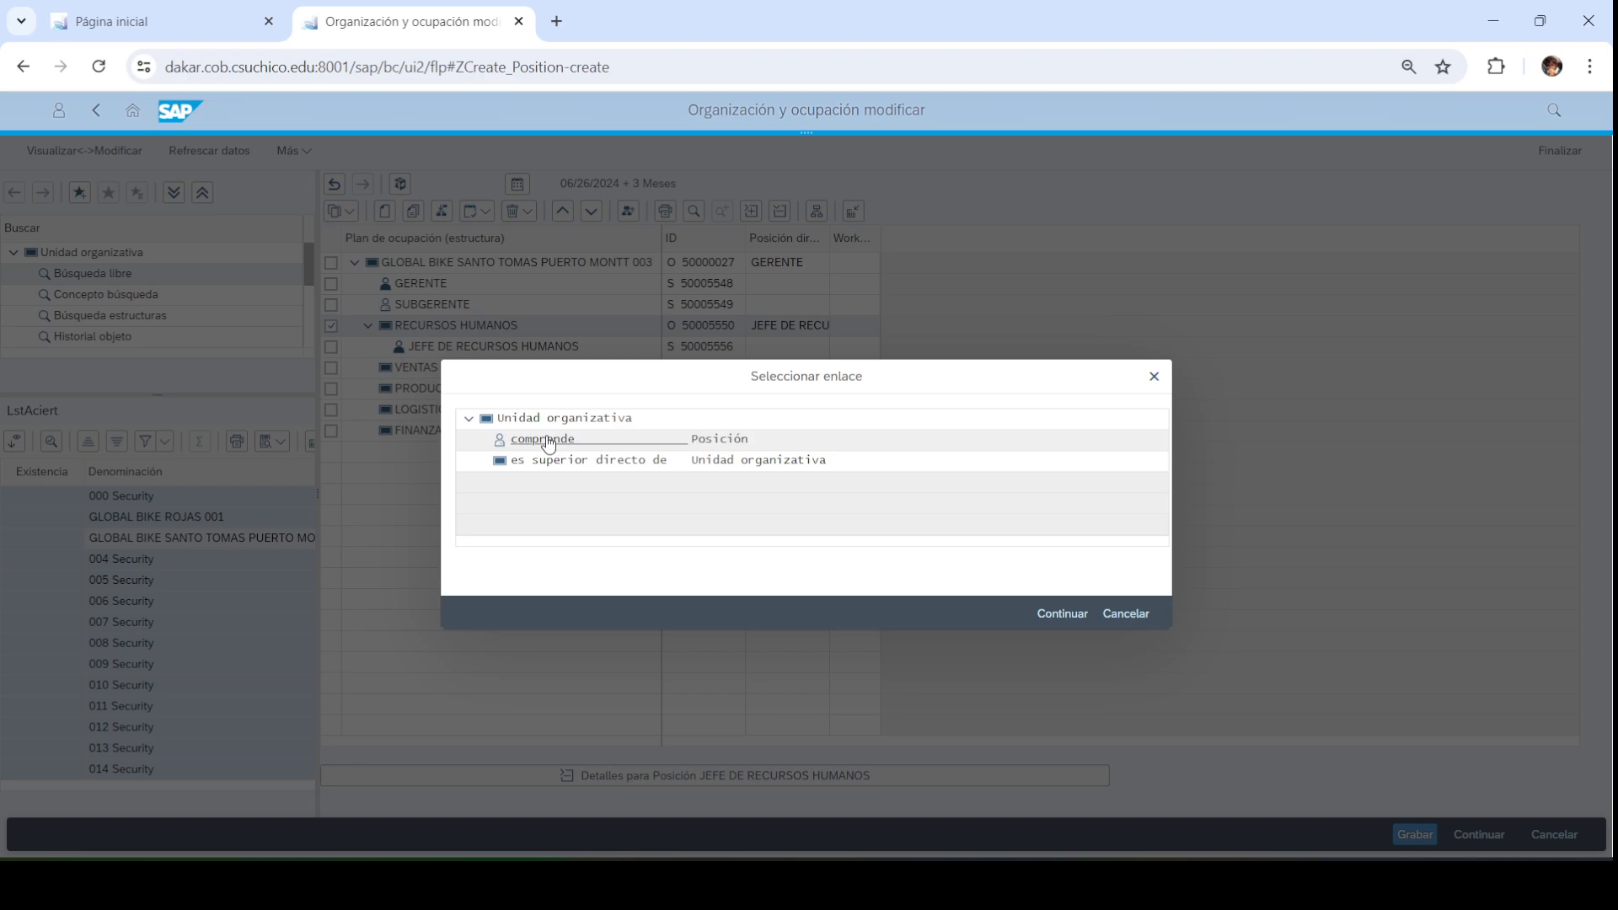
double_click(548, 441)
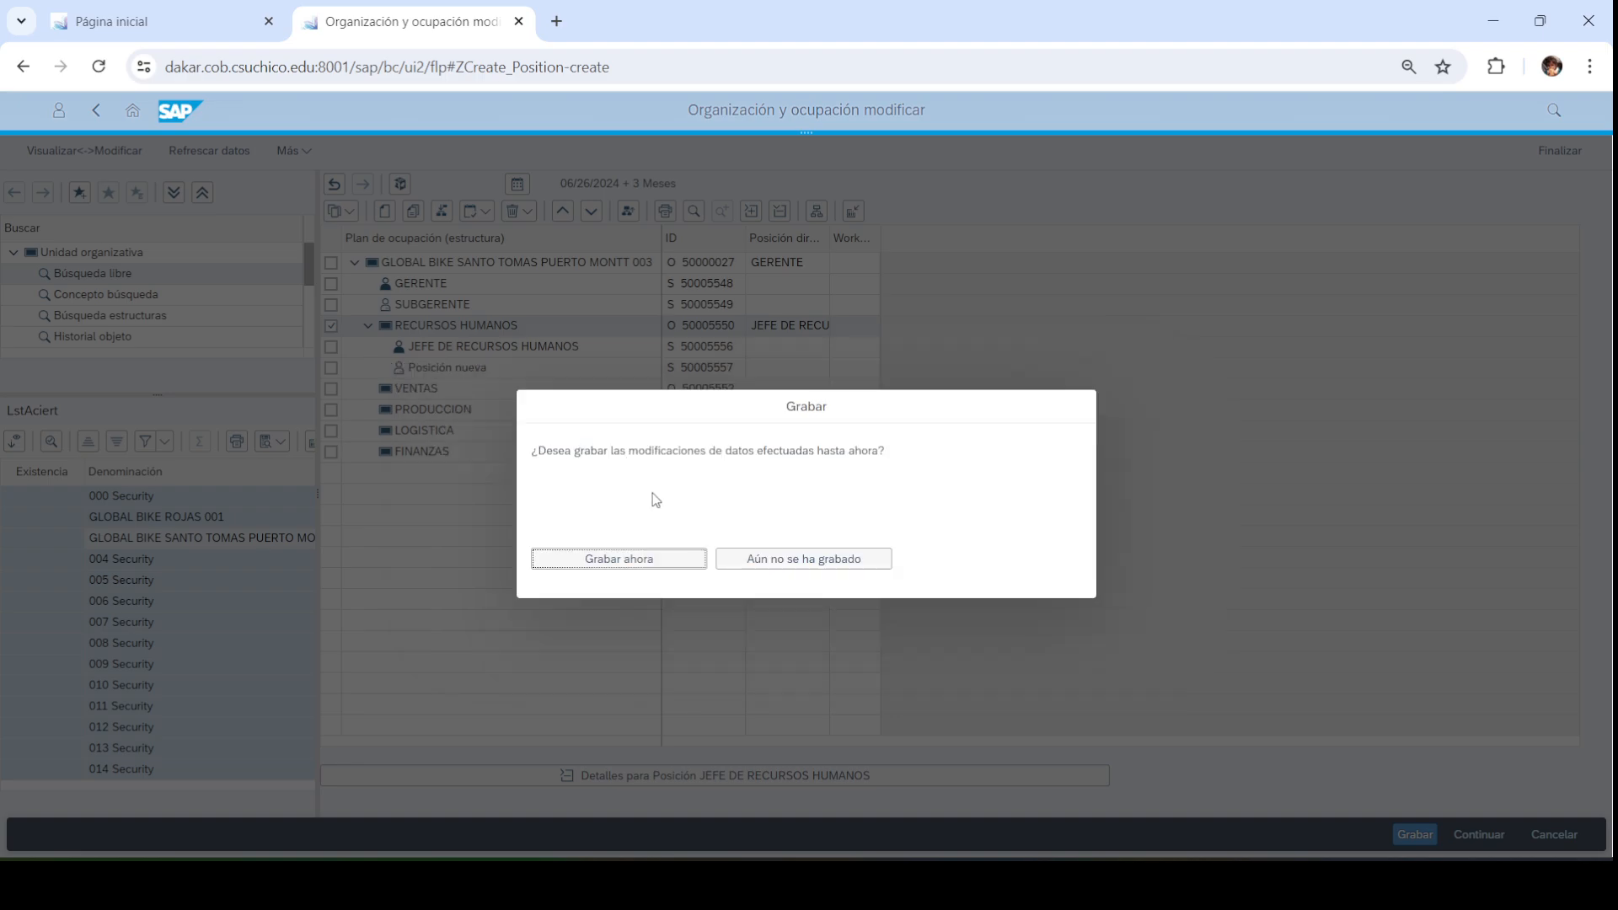
click(651, 560)
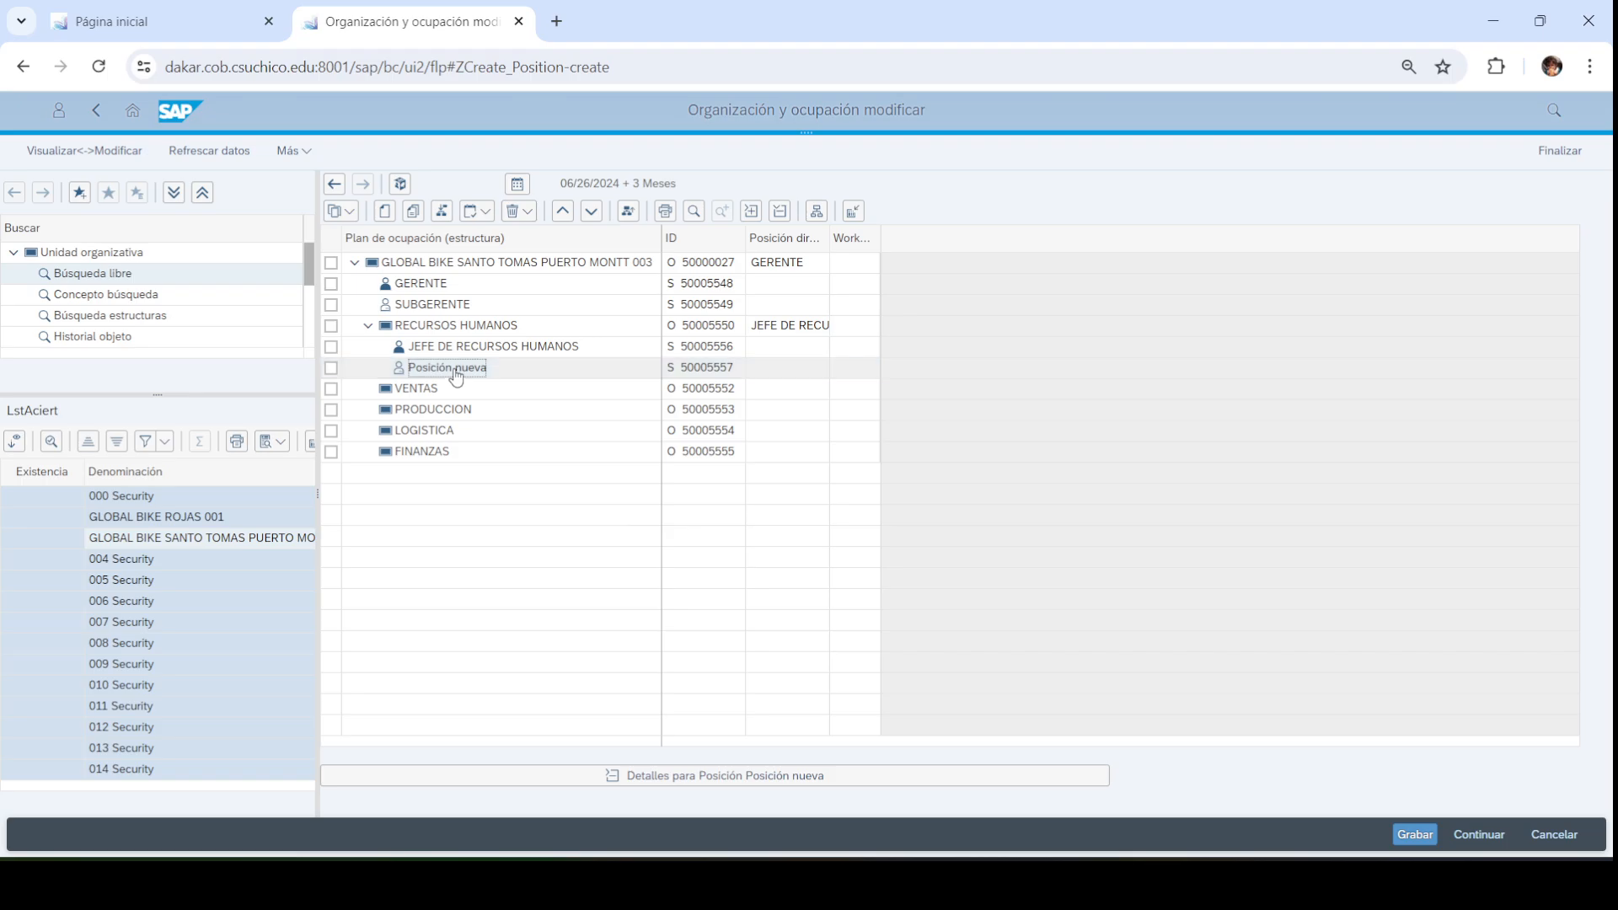
Rename the new position ASISTENTE DE RECURSOS HUMANOS with code ARRHH003, then tick VENTAS
double_click(455, 368)
triple_click(737, 433)
text(AN)
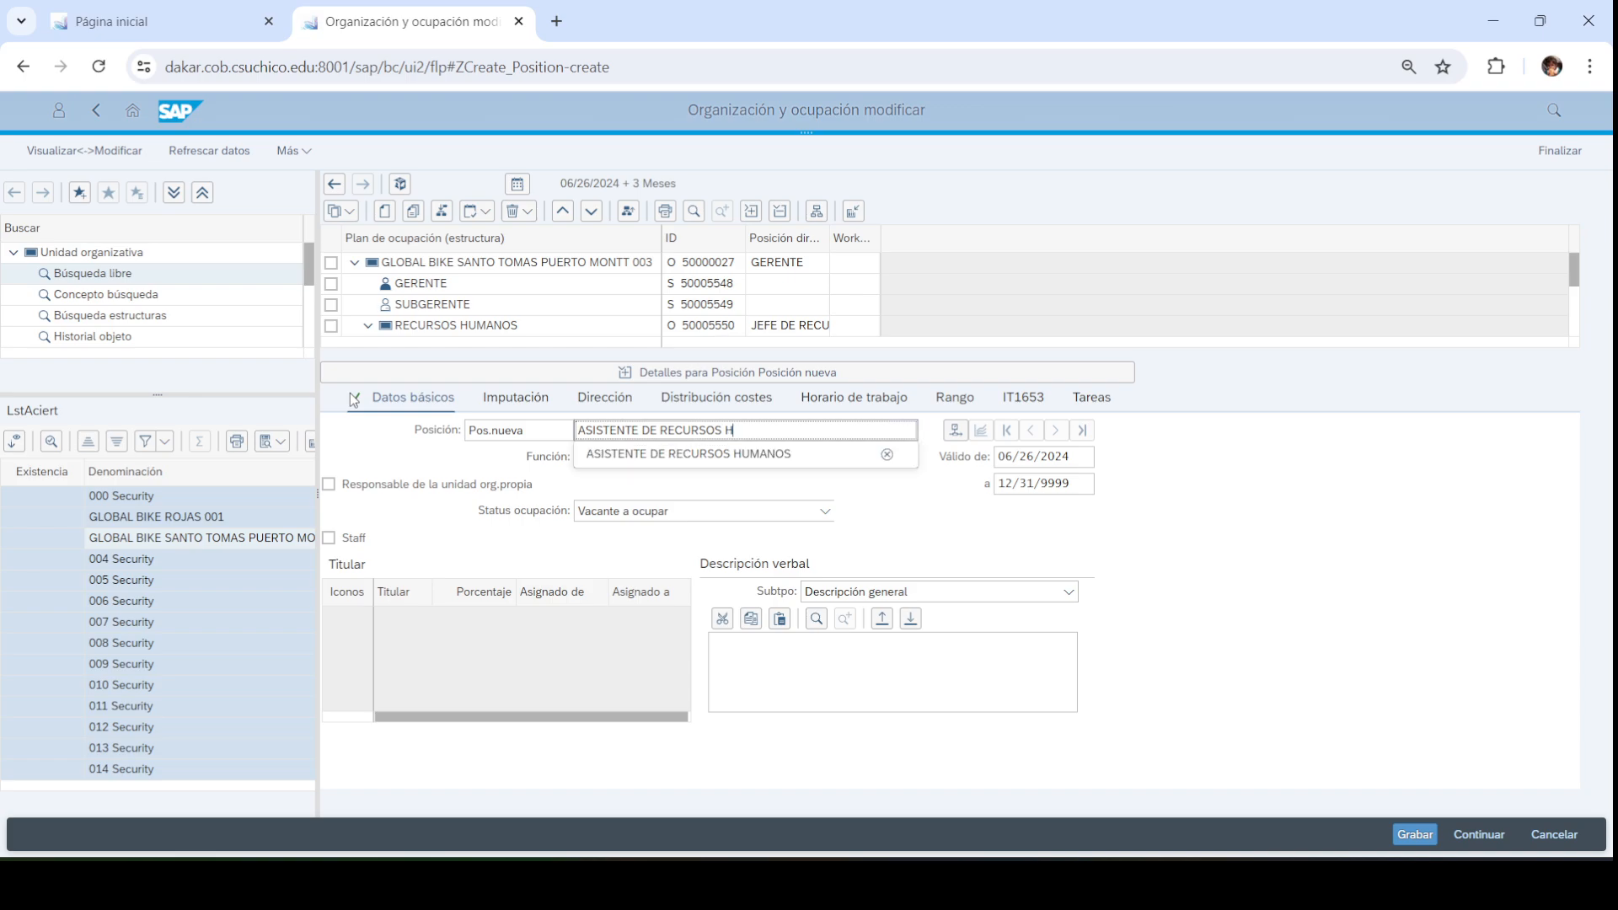
text(OS)
drag(543, 432, 193, 384)
text(ANOS)
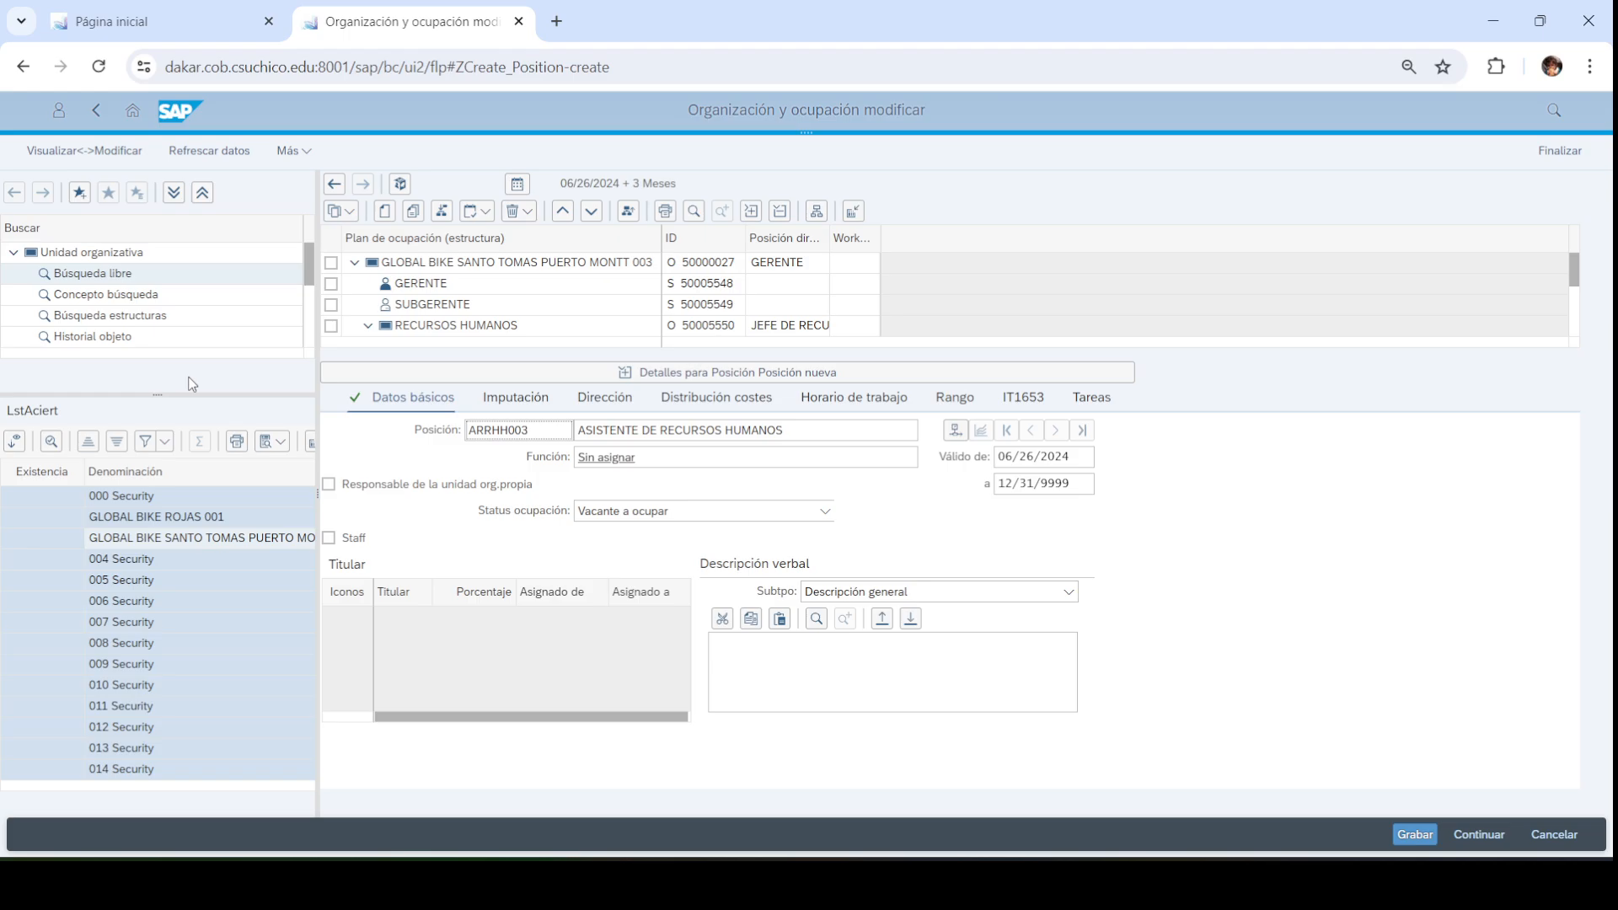
key(Return)
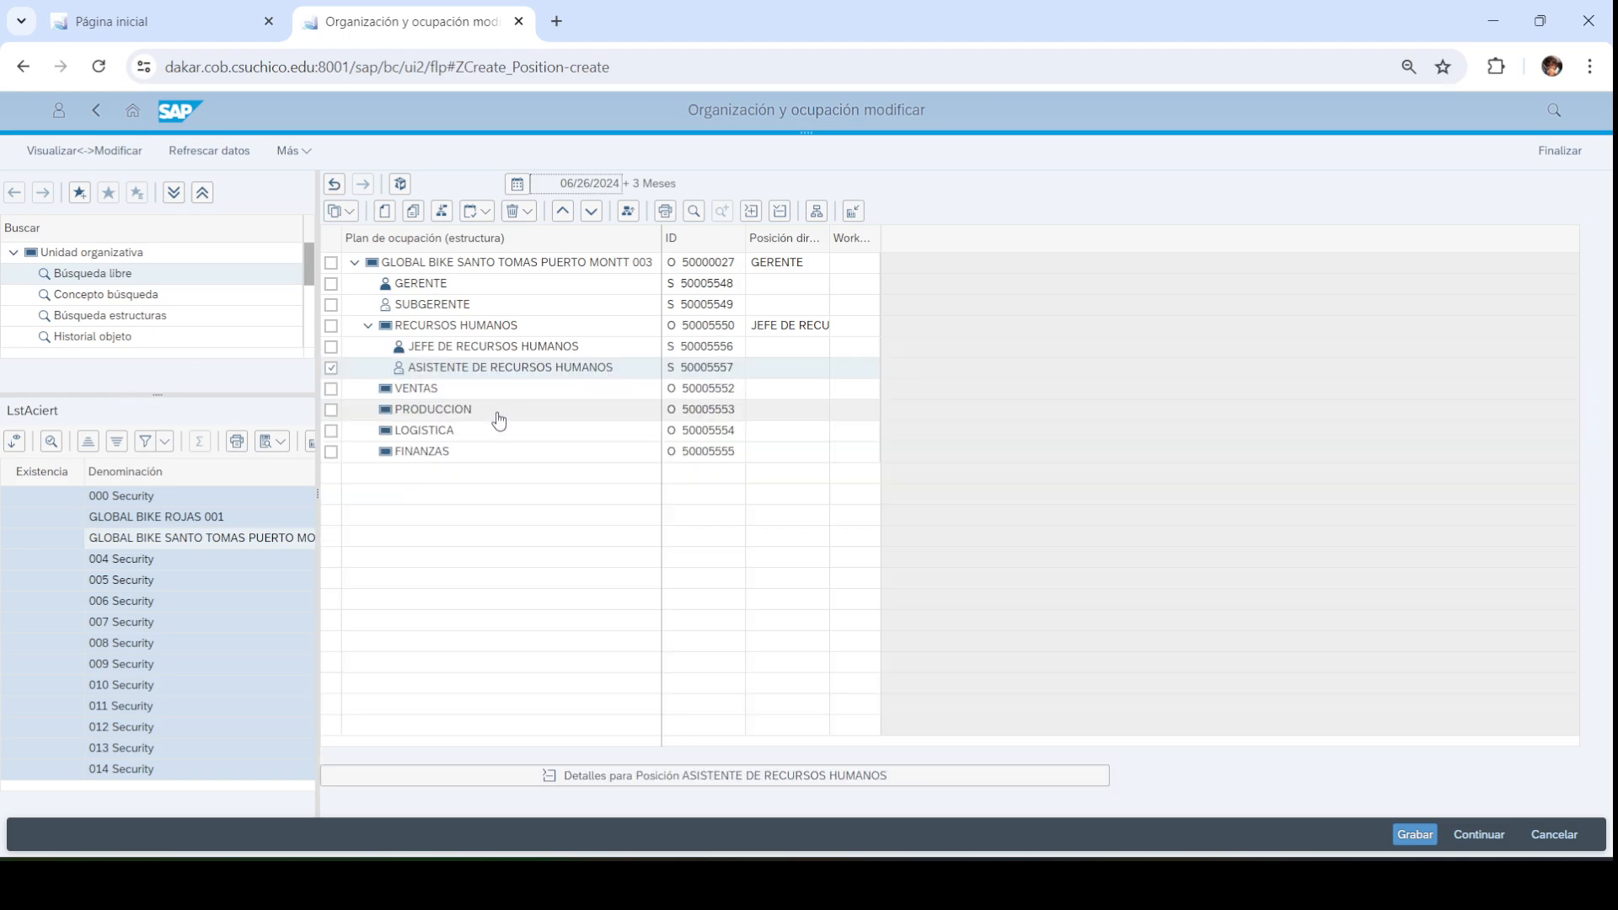
click(335, 371)
click(332, 388)
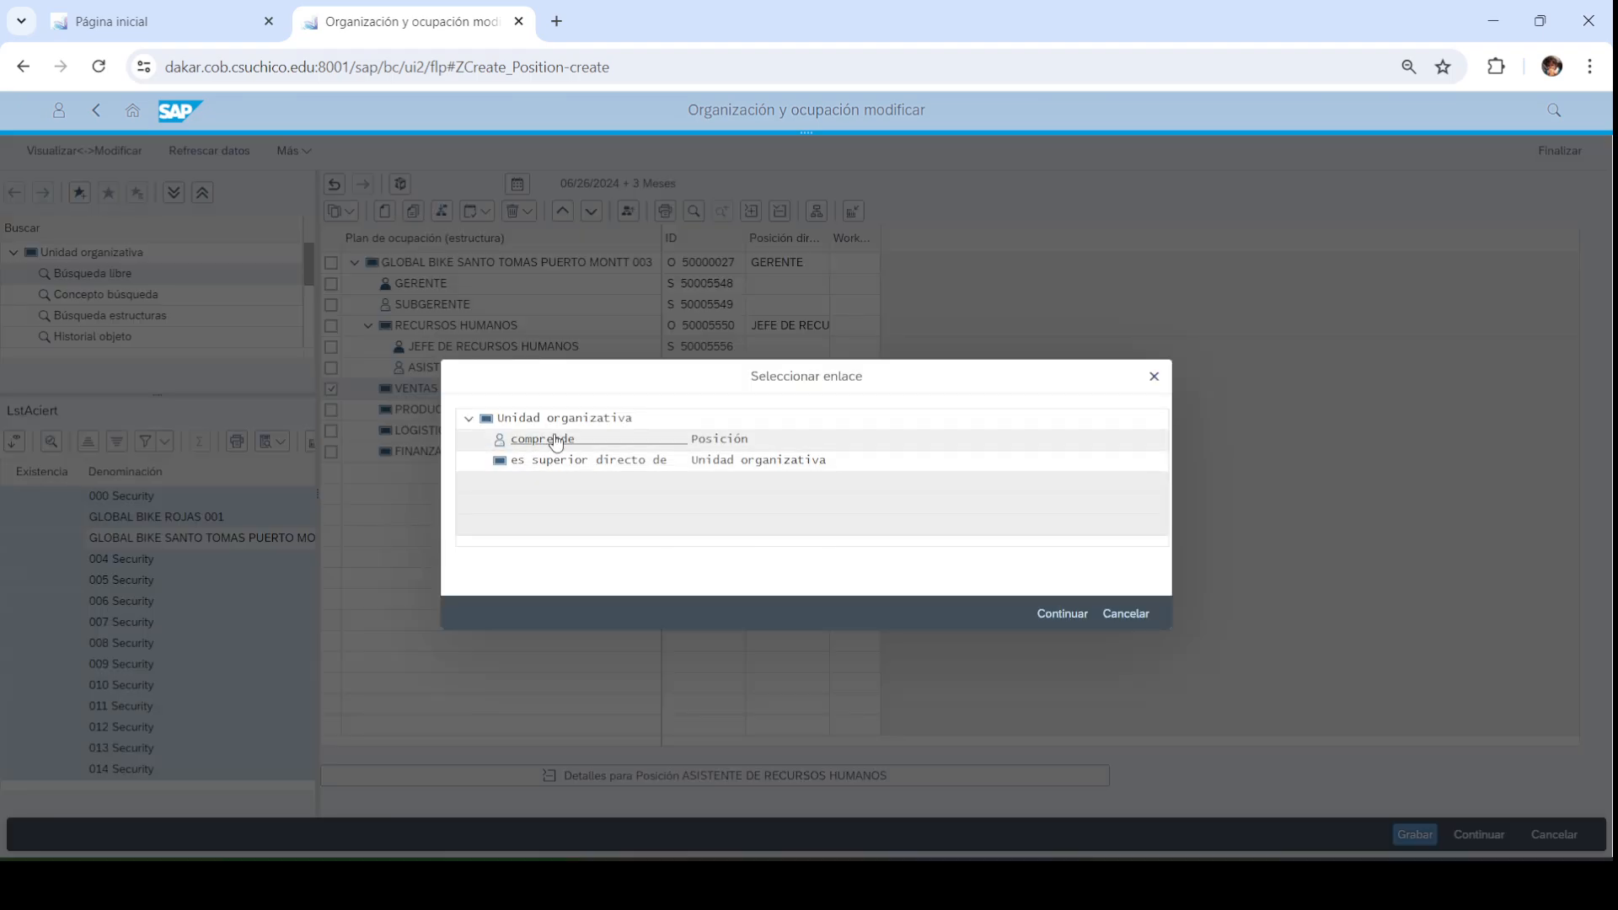
Add JEFE DE VENTAS (code JVTAS003) under VENTAS, flagged as head of its own unit
click(556, 442)
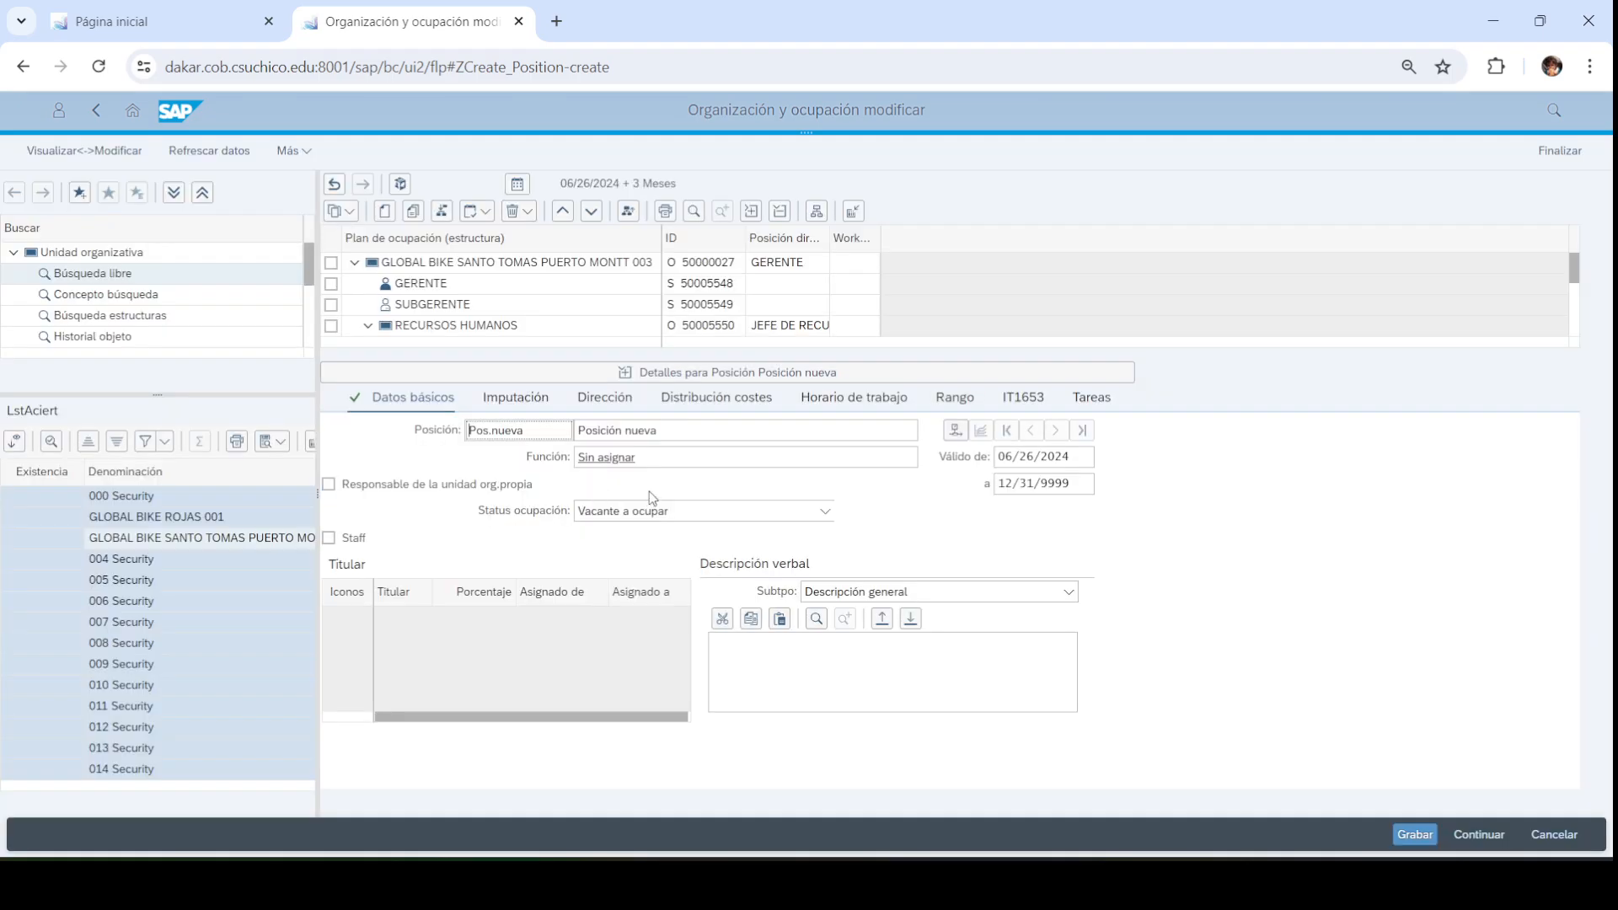
text(JEFE DE VENTAS)
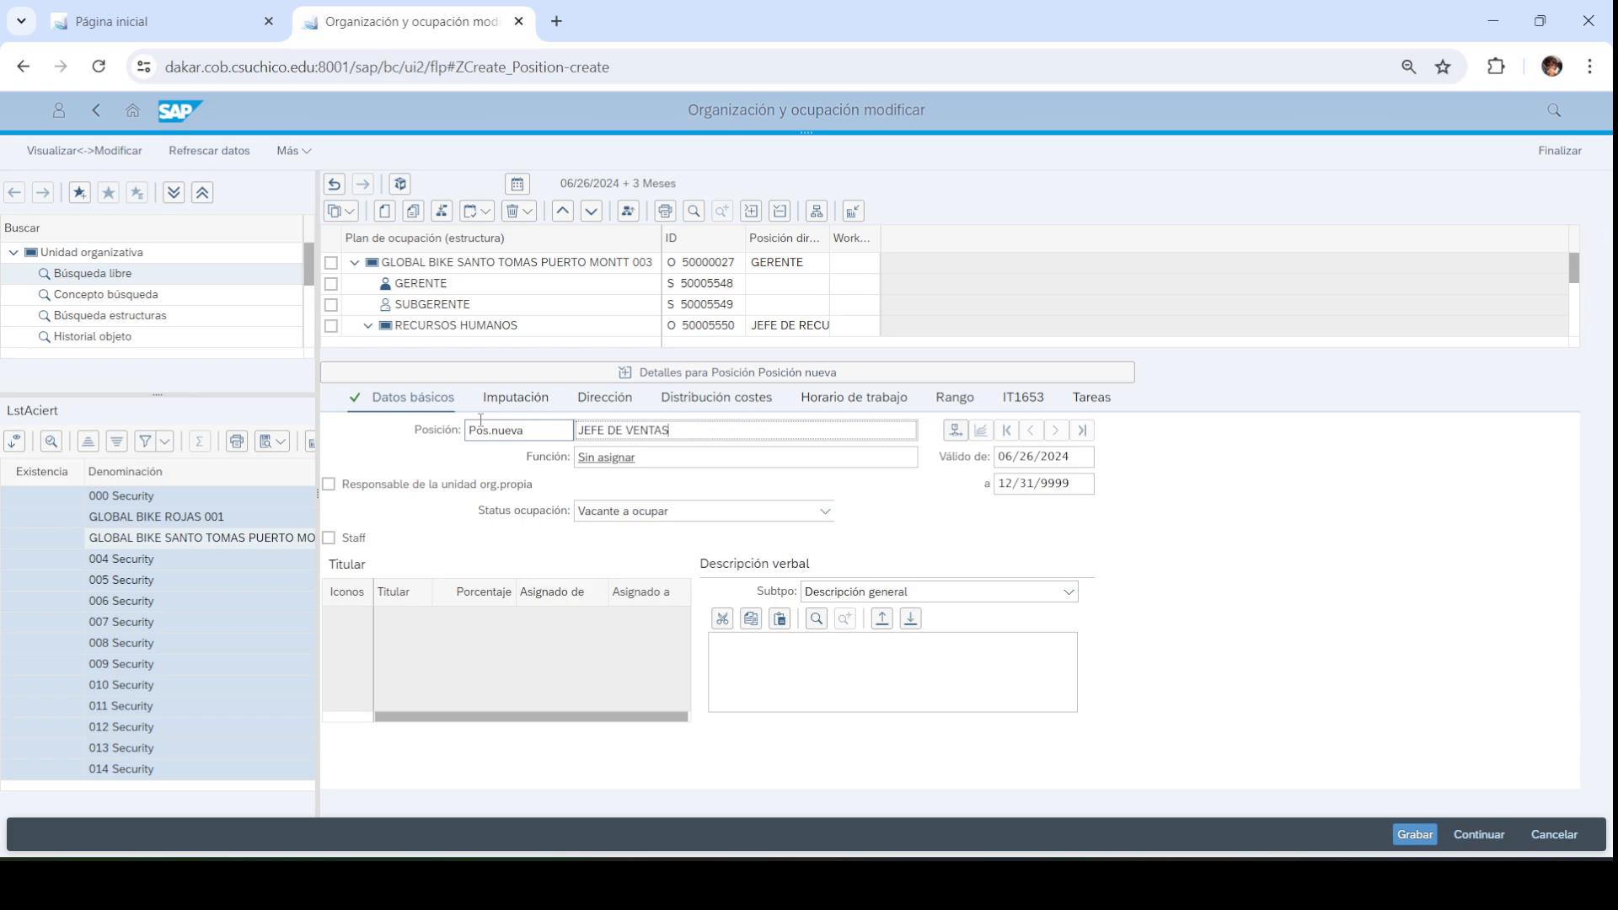
click(487, 430)
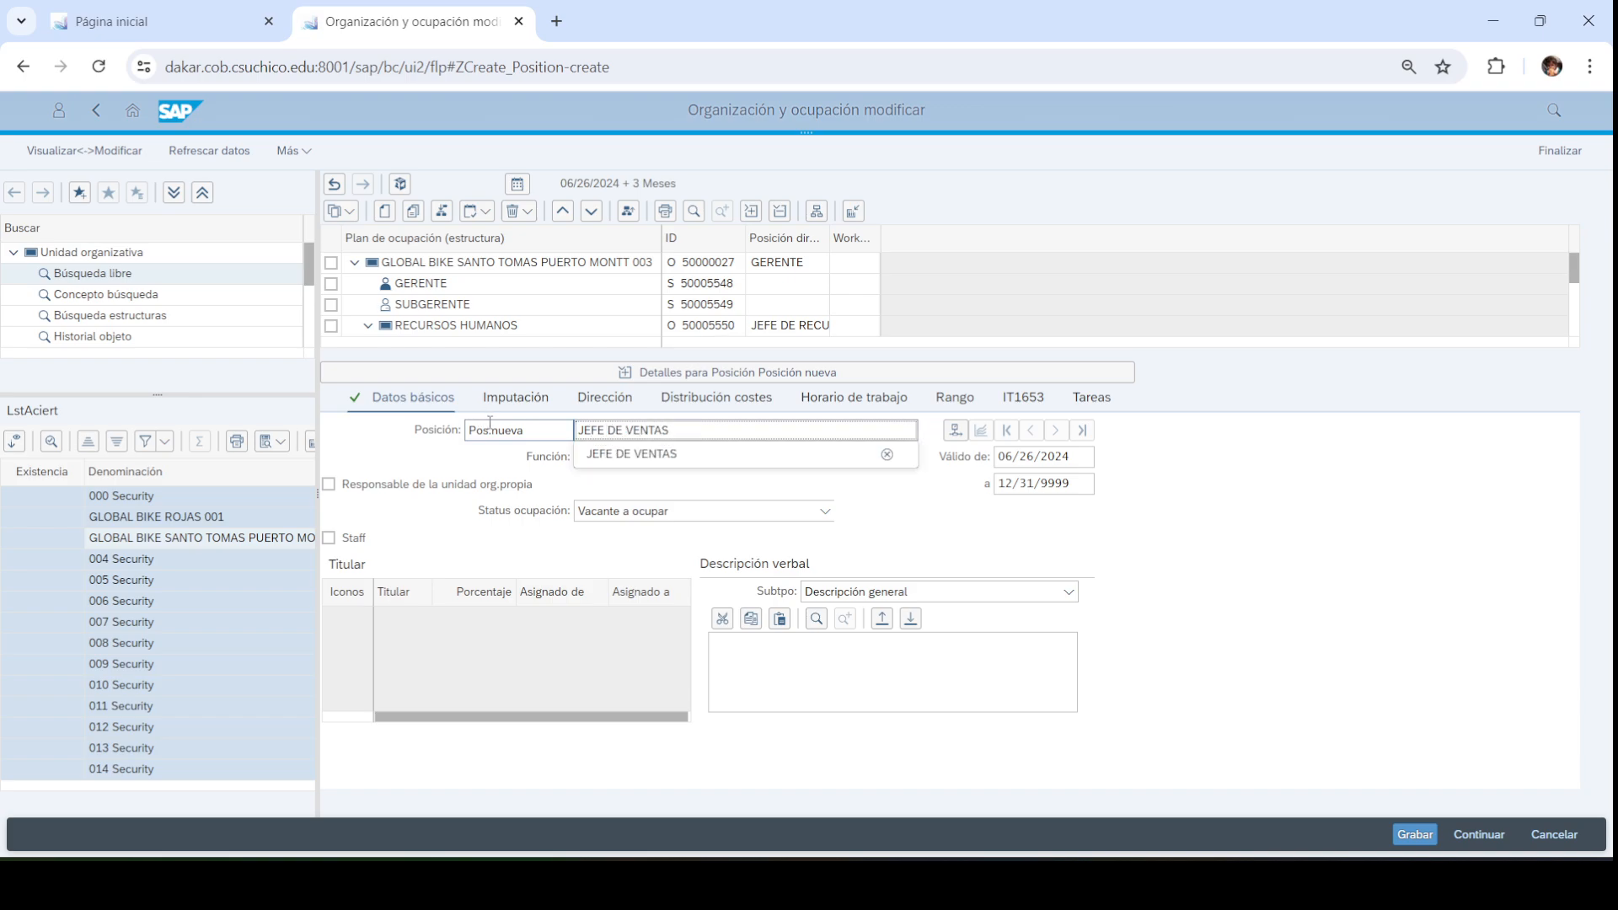
text(JVEN)
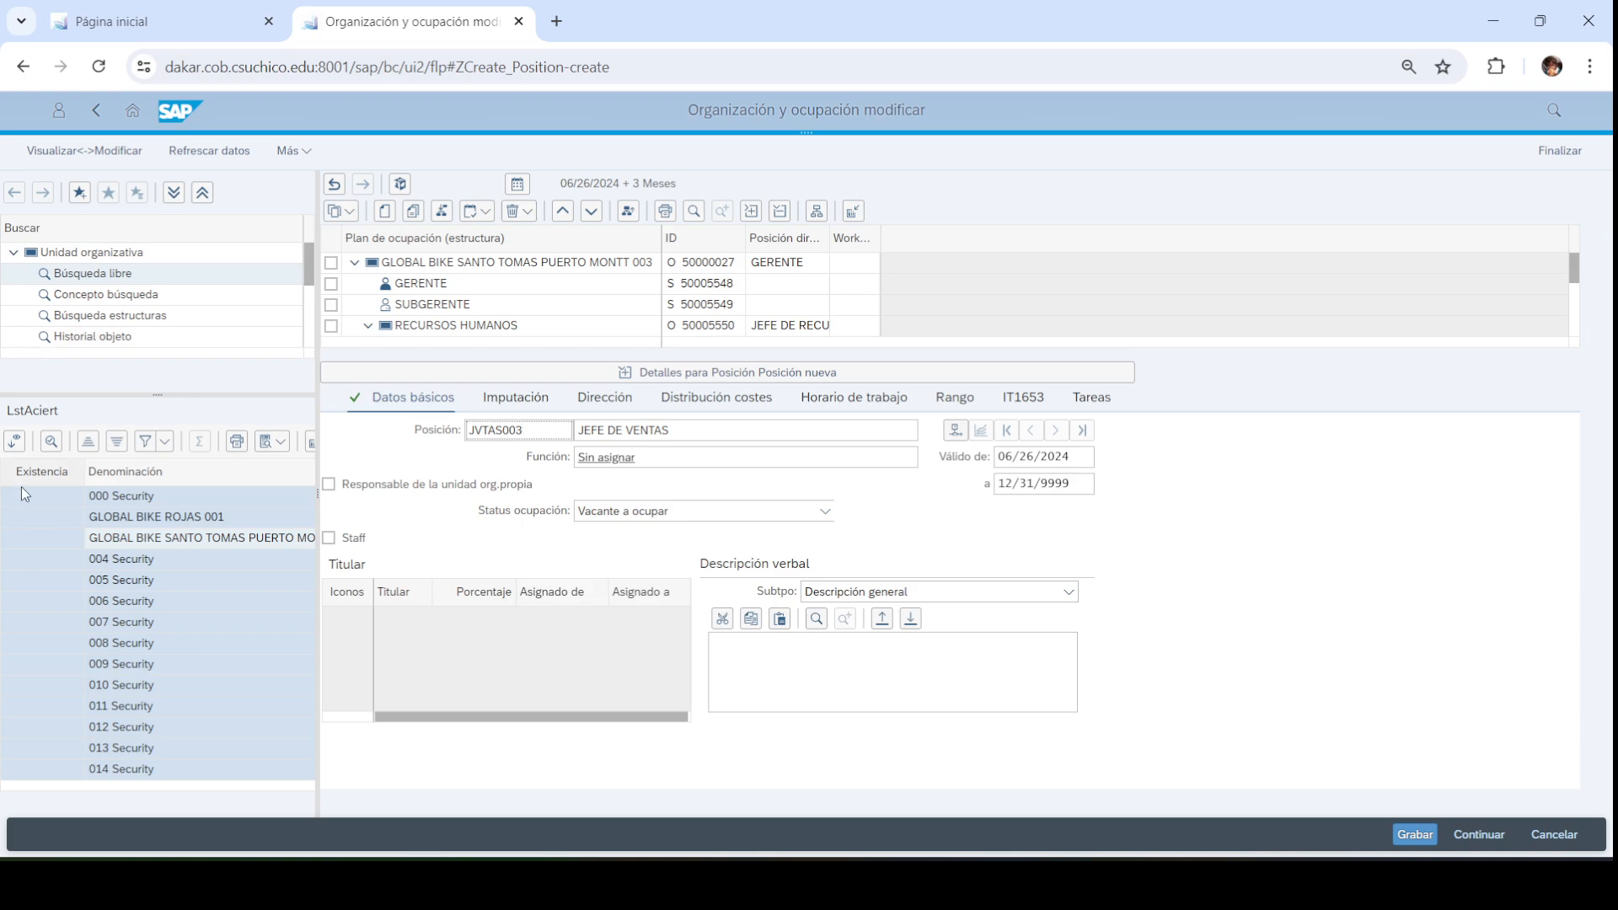
click(343, 487)
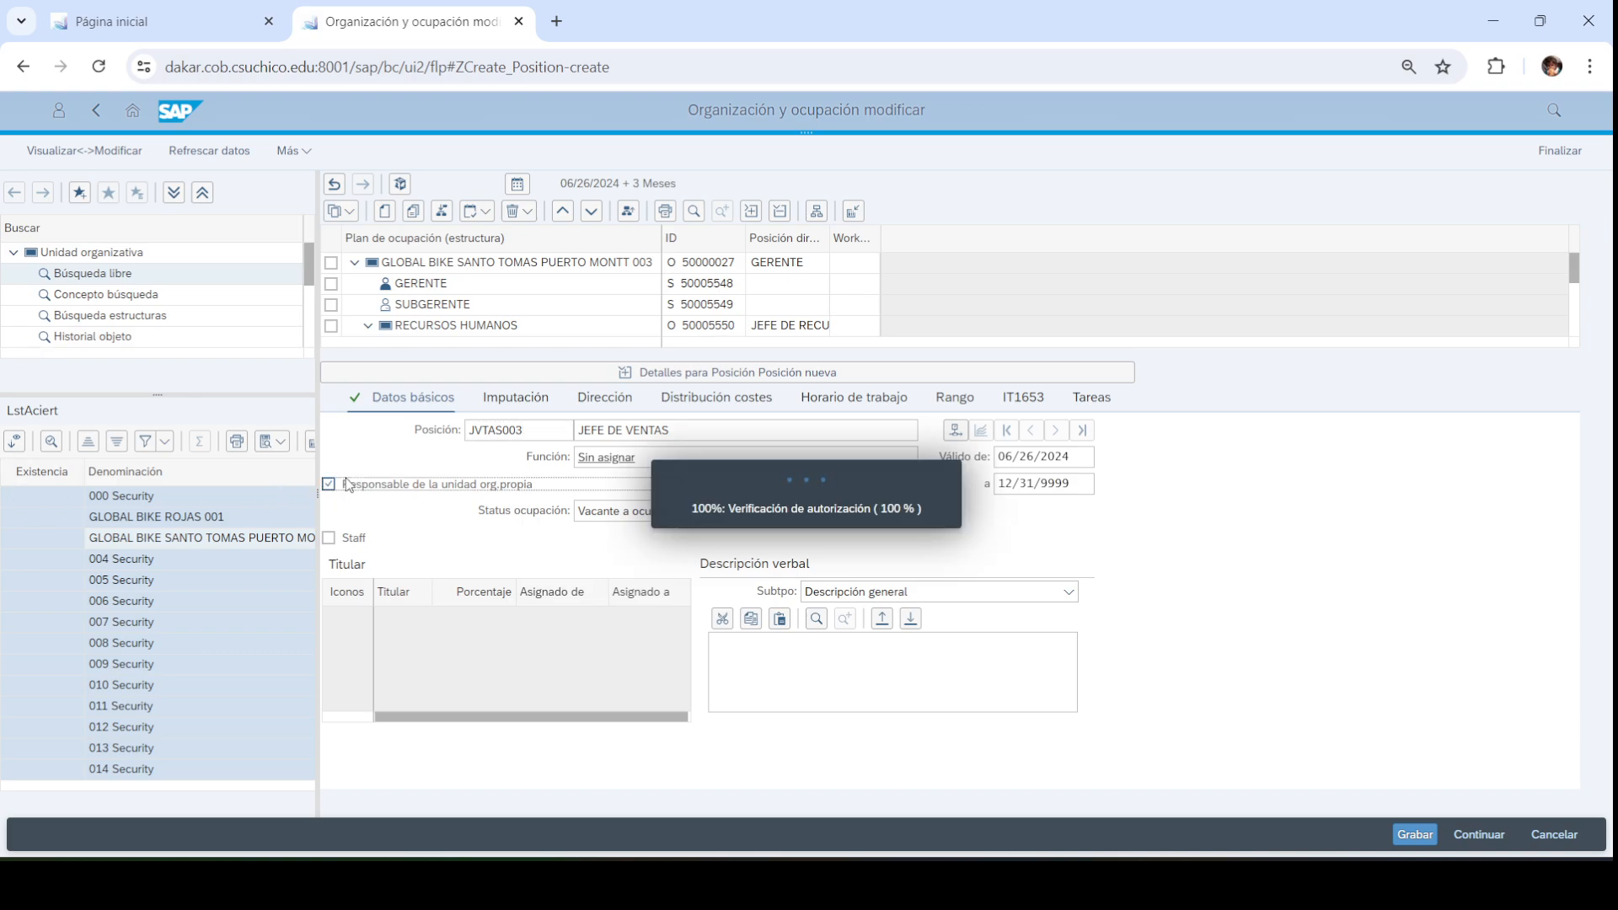
click(698, 372)
click(330, 410)
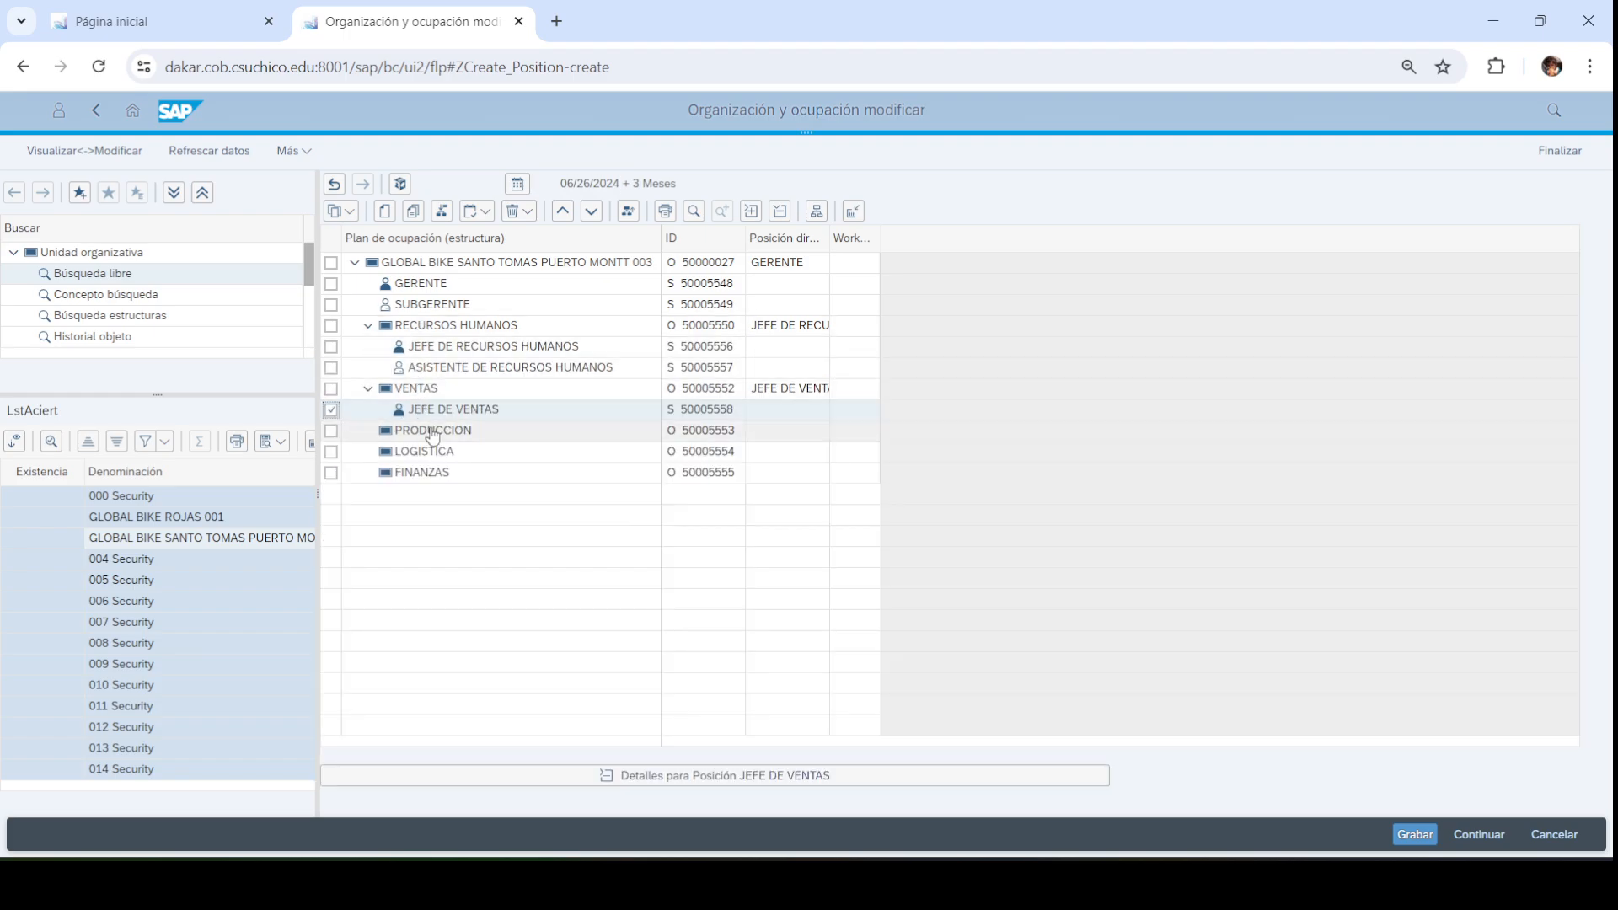
After checking the PowerPoint chart, create position VENDEDOR 1 with code VDOR1 under VENTAS
click(830, 883)
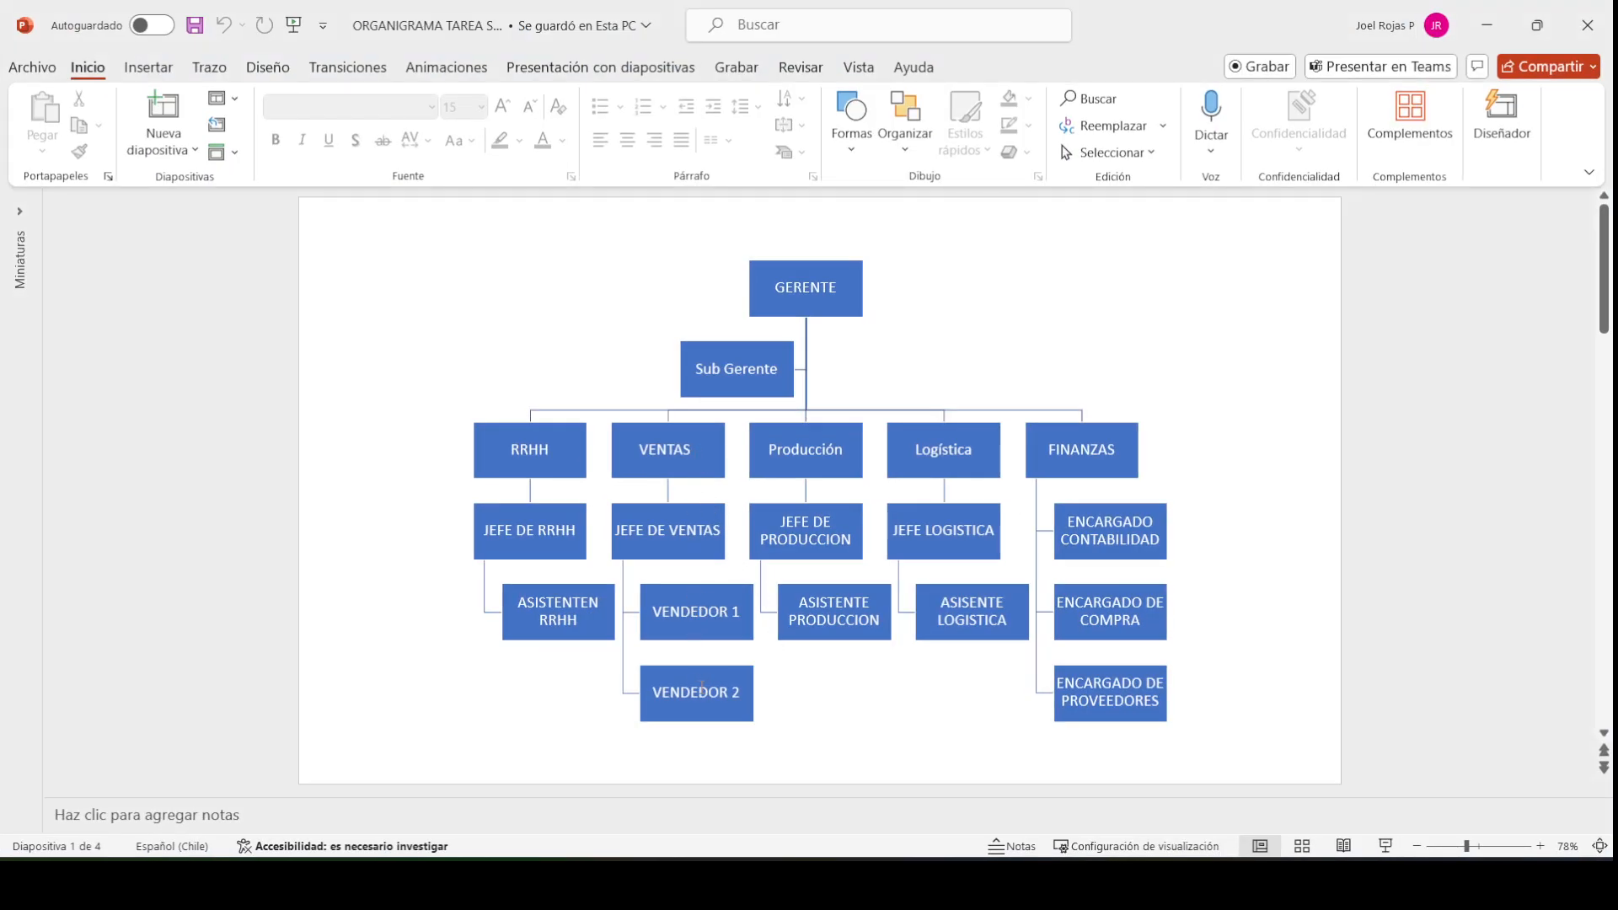
click(1487, 25)
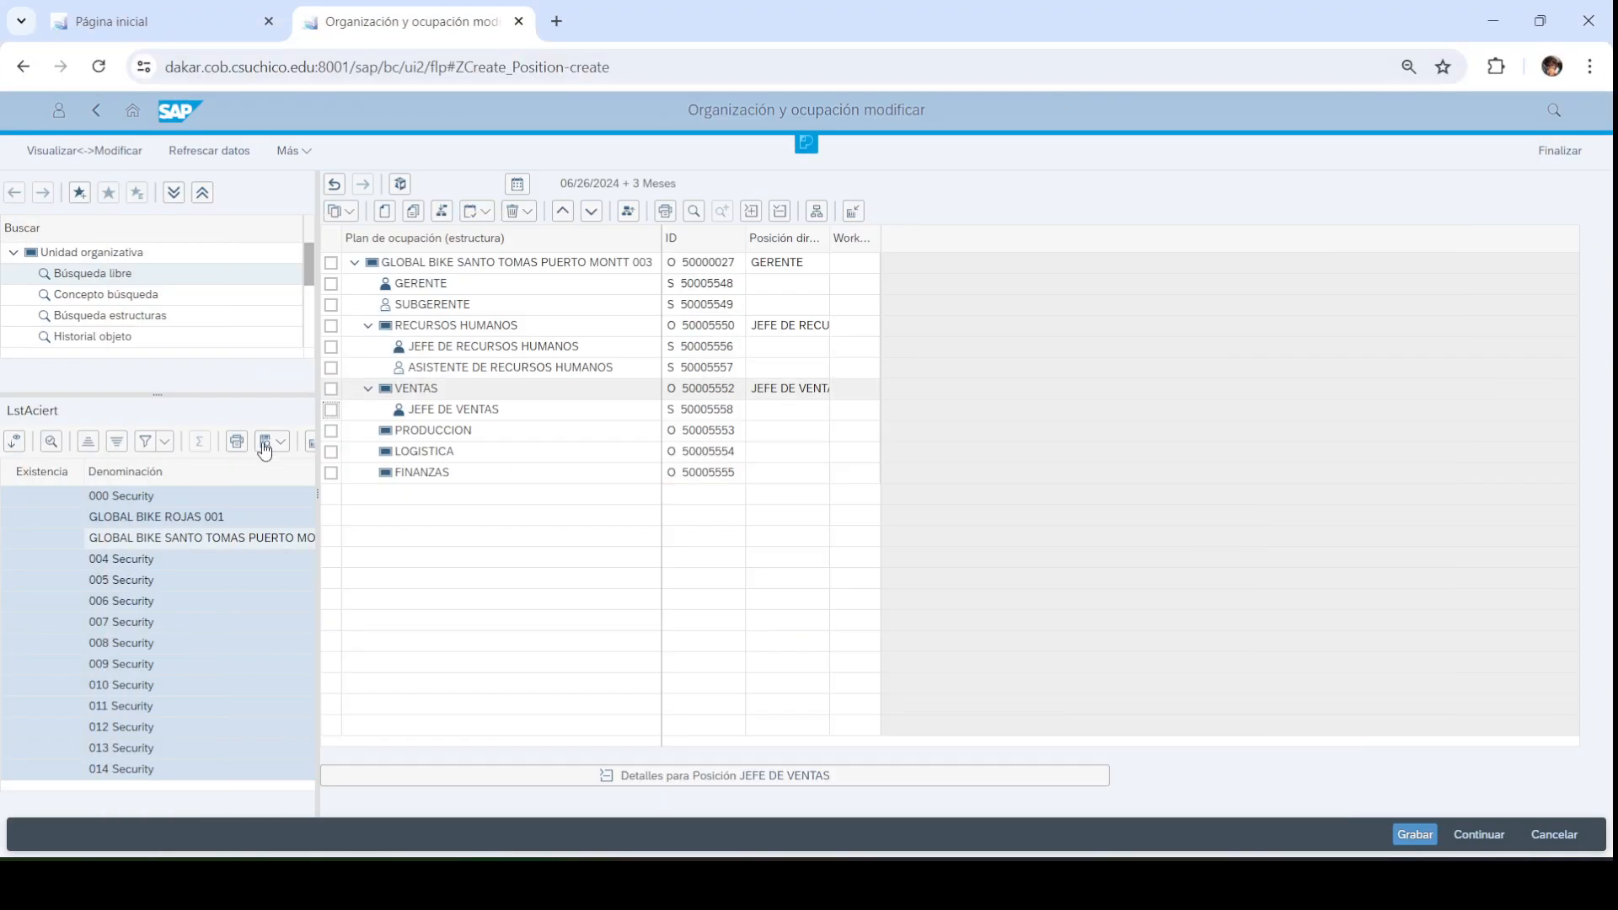
click(332, 391)
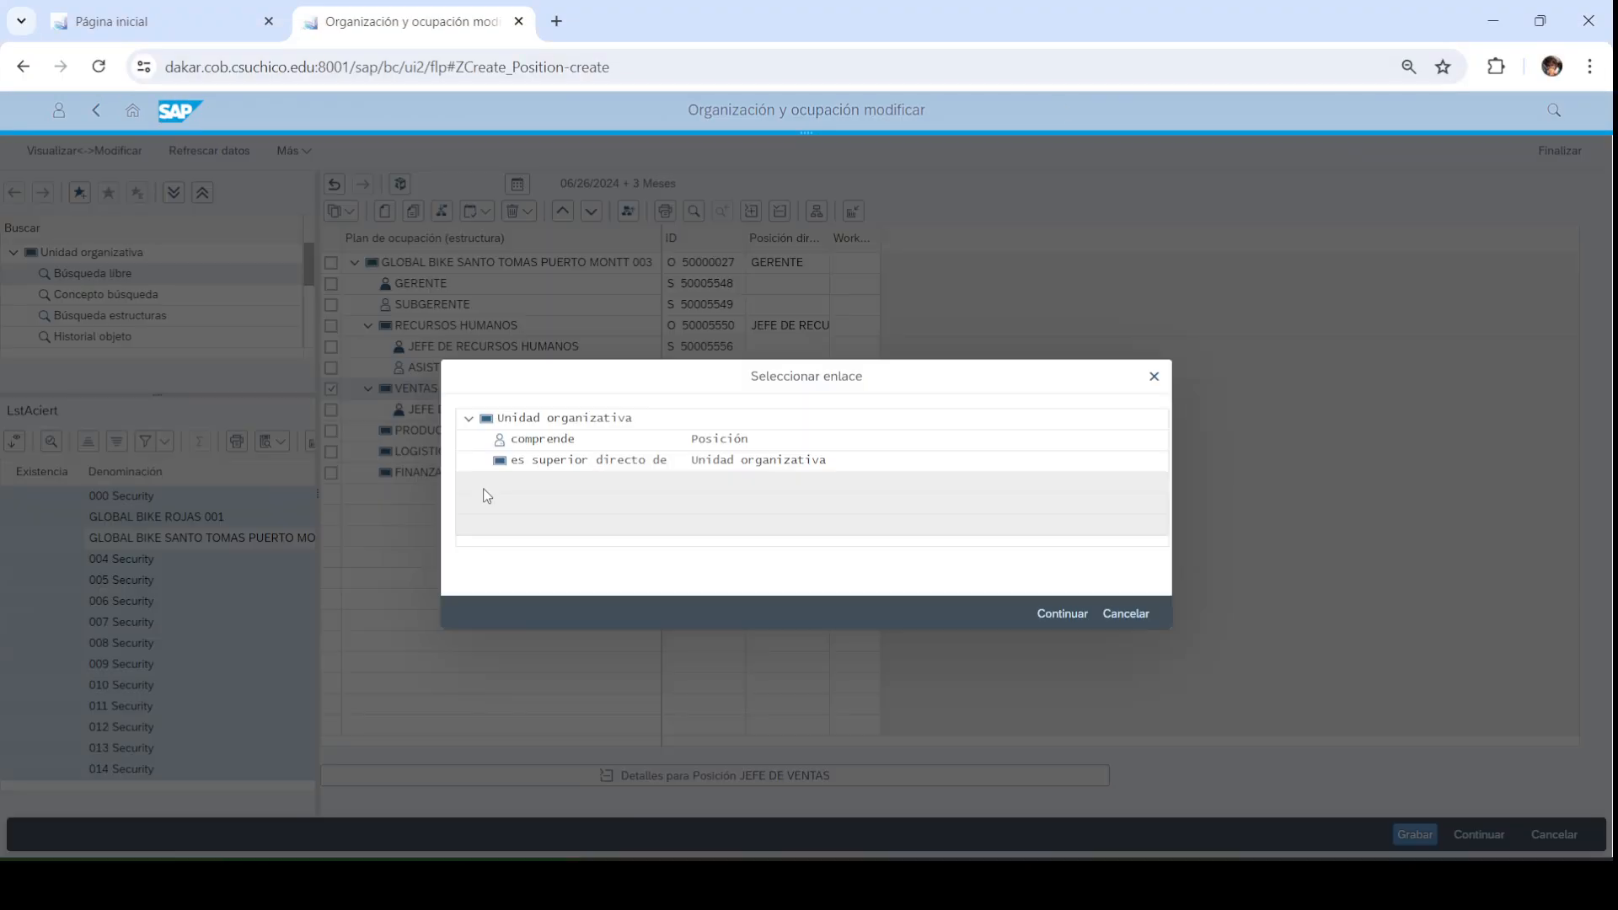
double_click(558, 441)
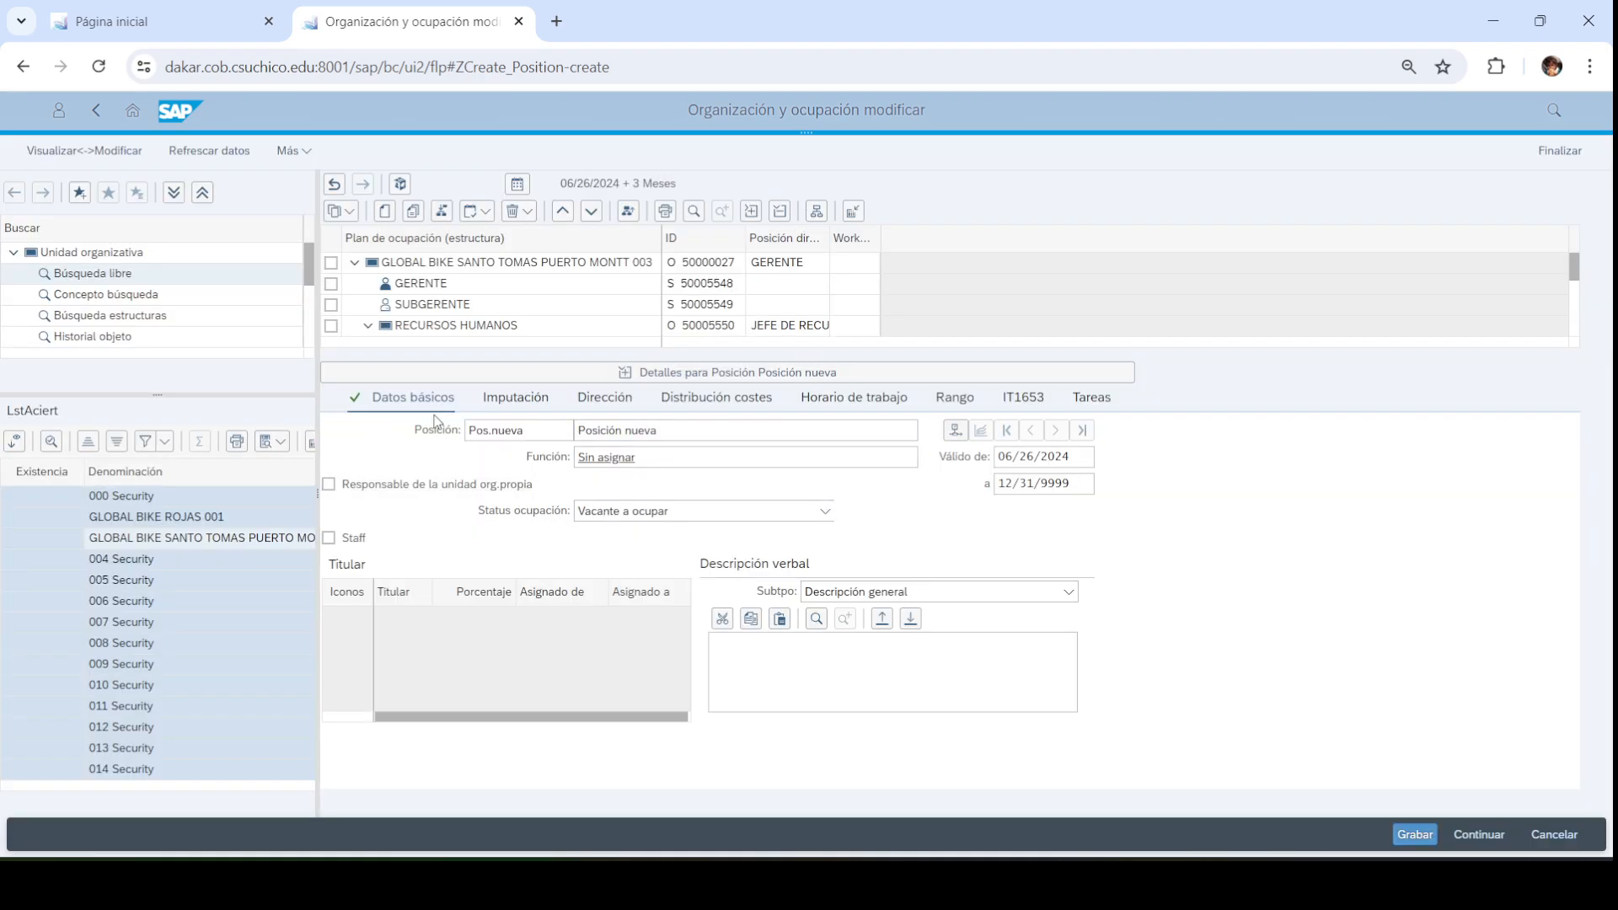
triple_click(685, 430)
text(VENDEDOR 1)
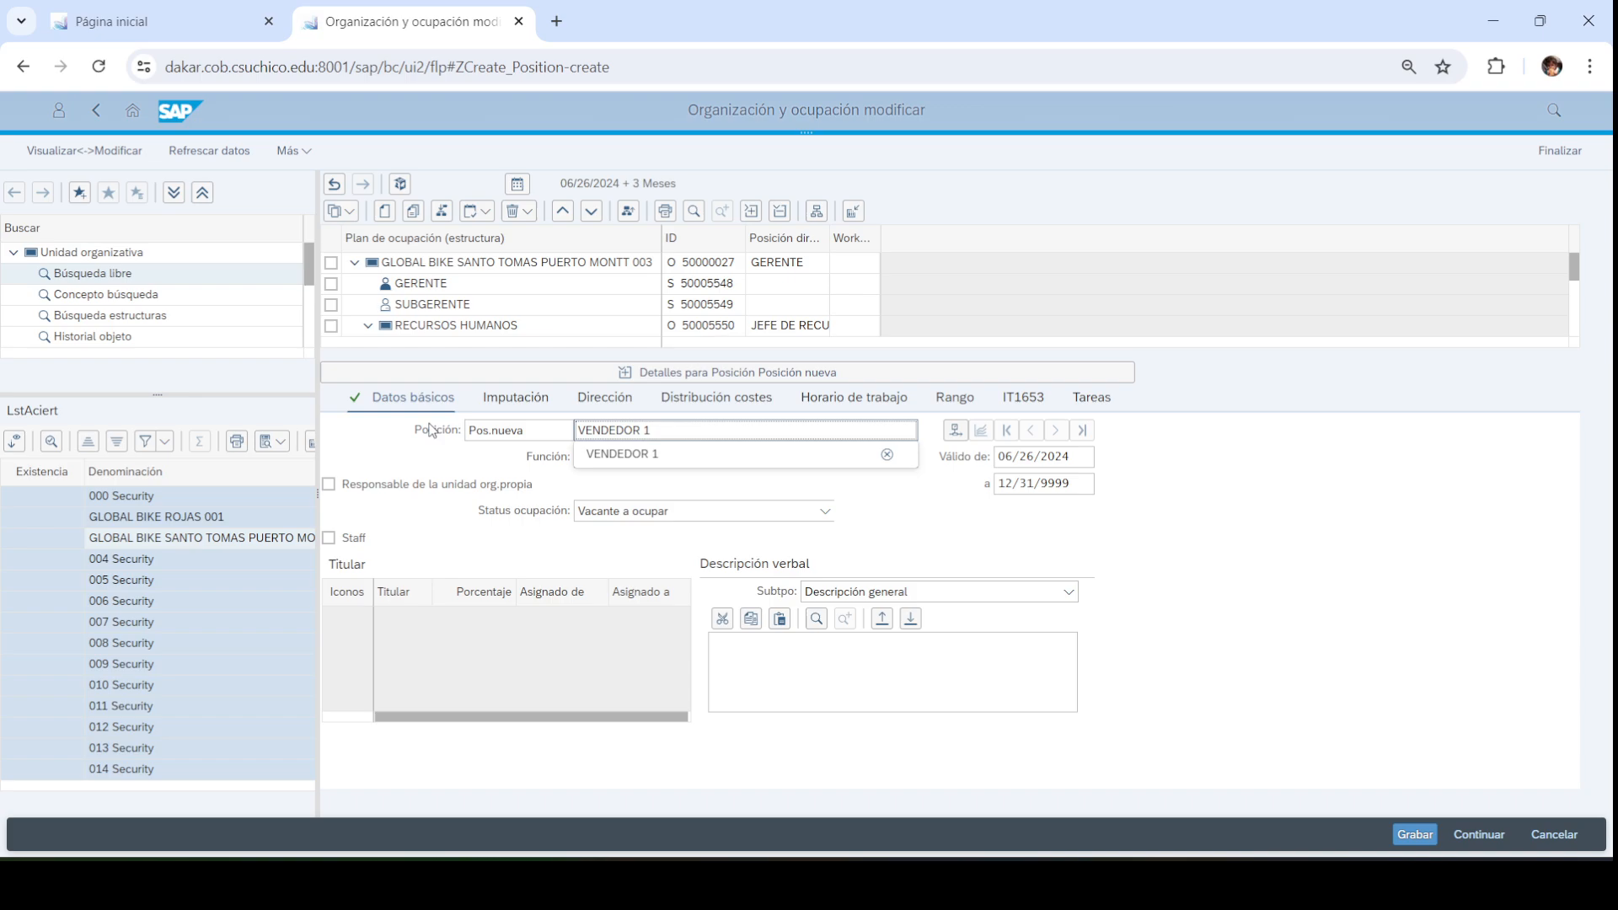
drag(536, 430, 323, 414)
text(VDOR1)
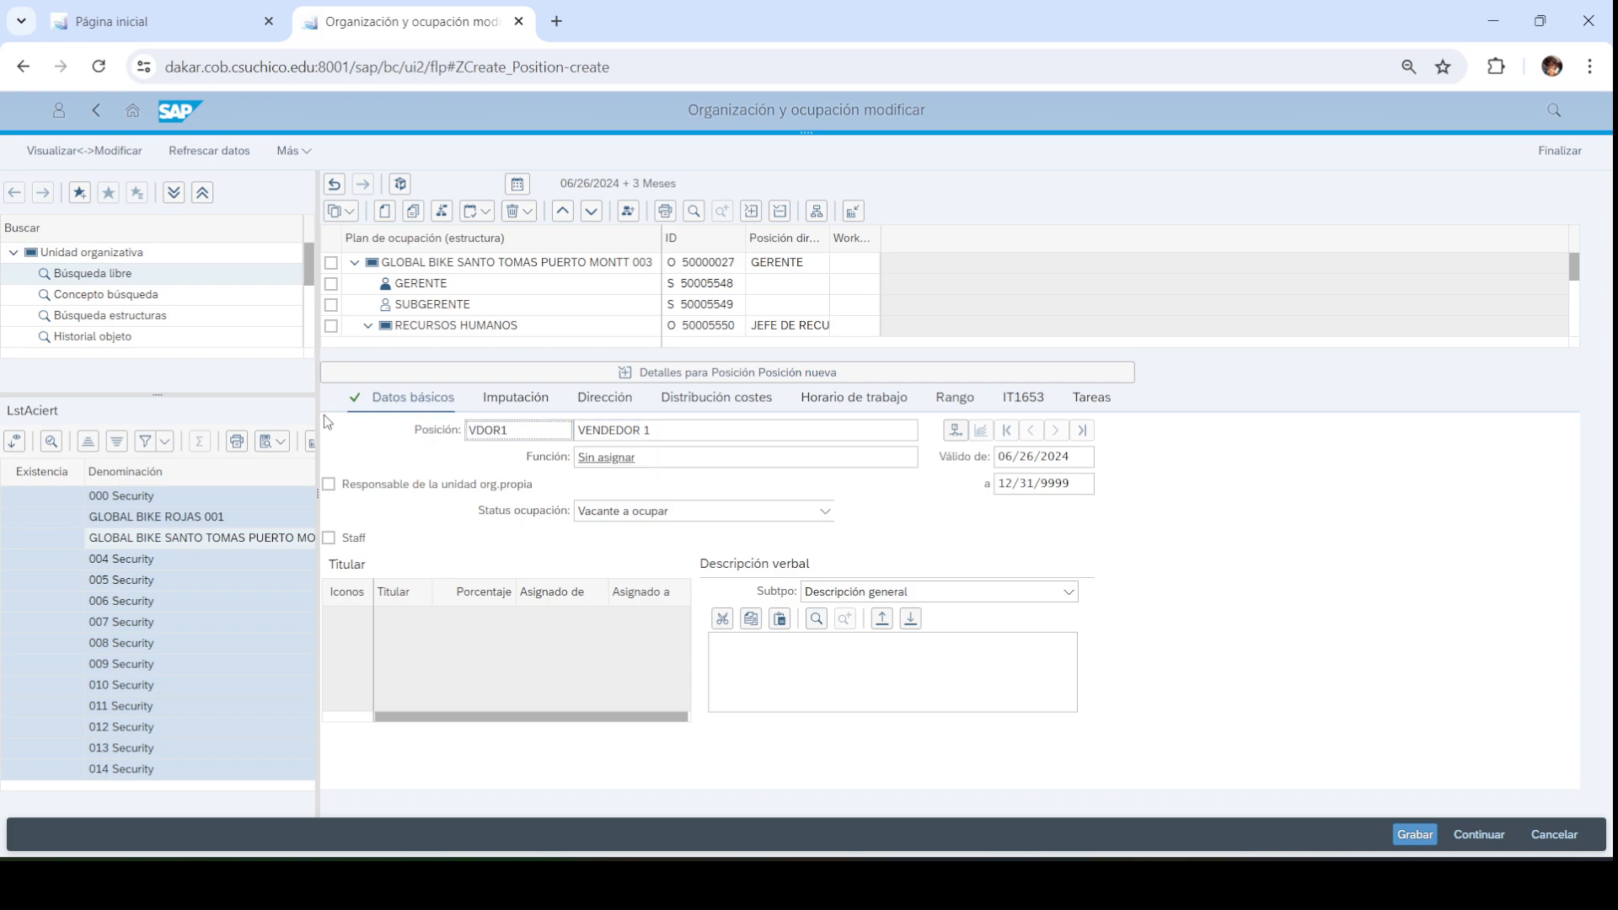
click(691, 431)
click(525, 435)
key(Return)
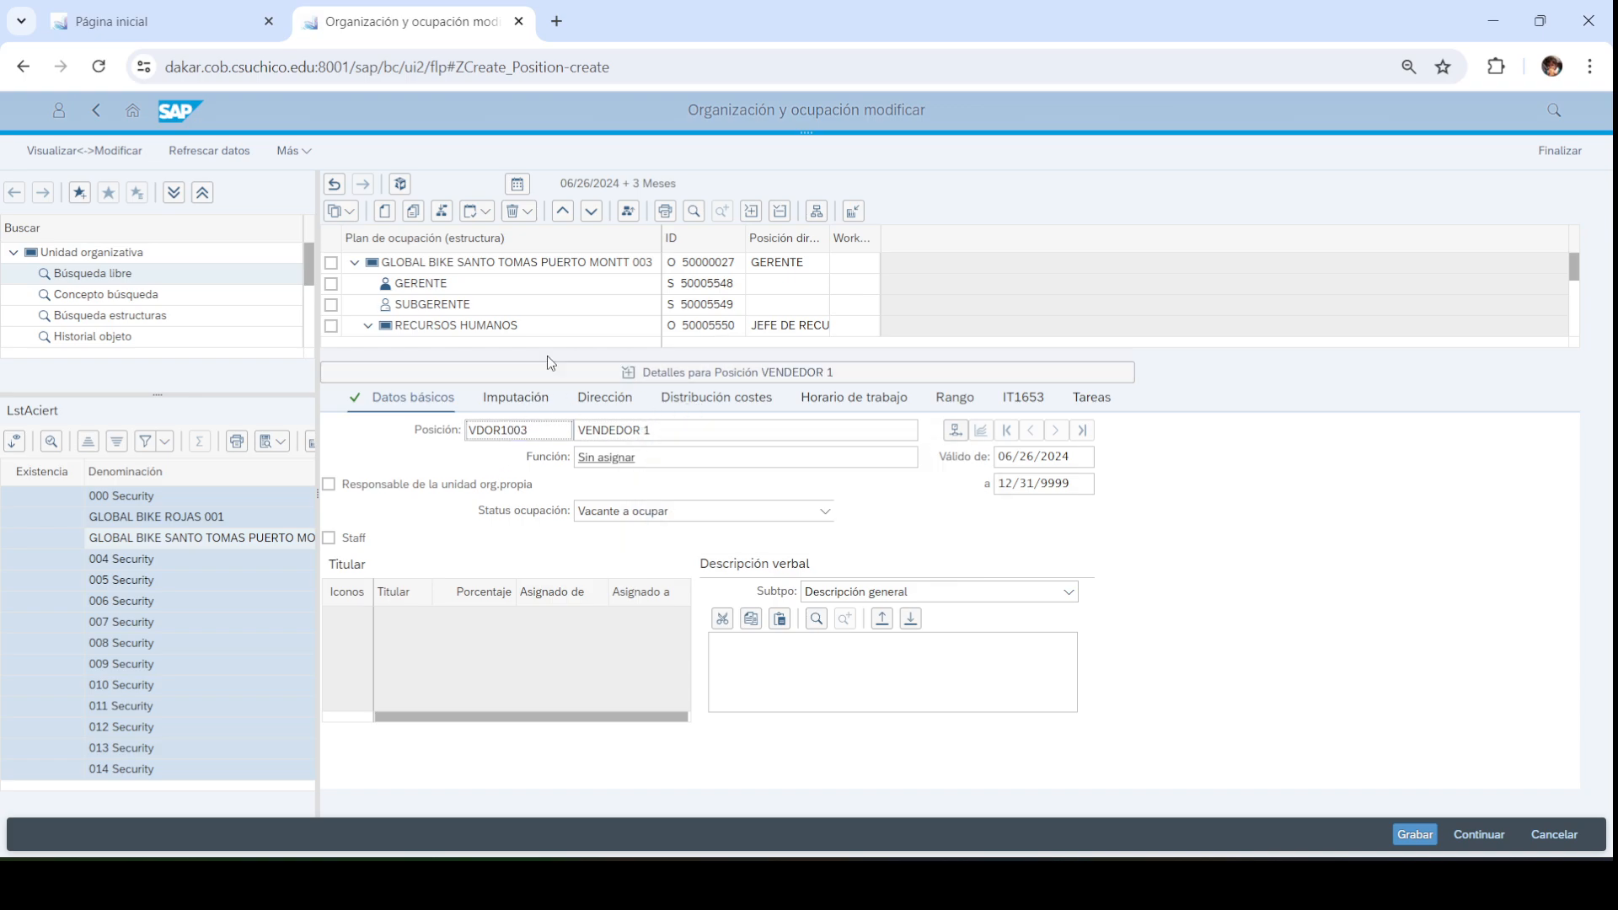
Collapse the details, clear the VENDEDOR 1 mark and widen the ID column
click(719, 374)
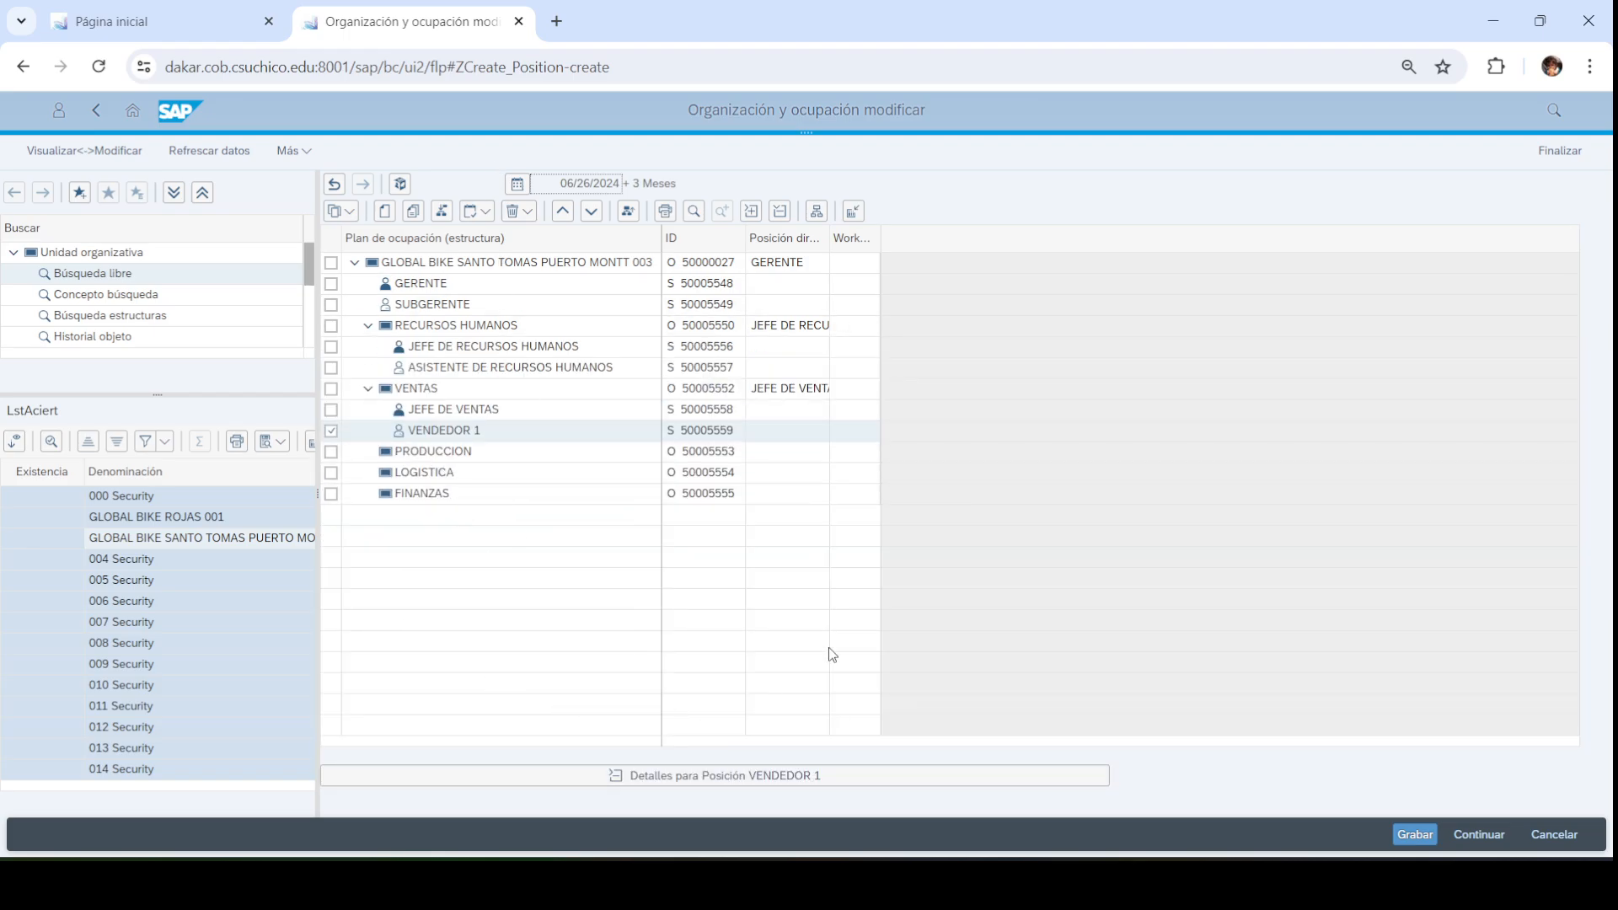
click(330, 430)
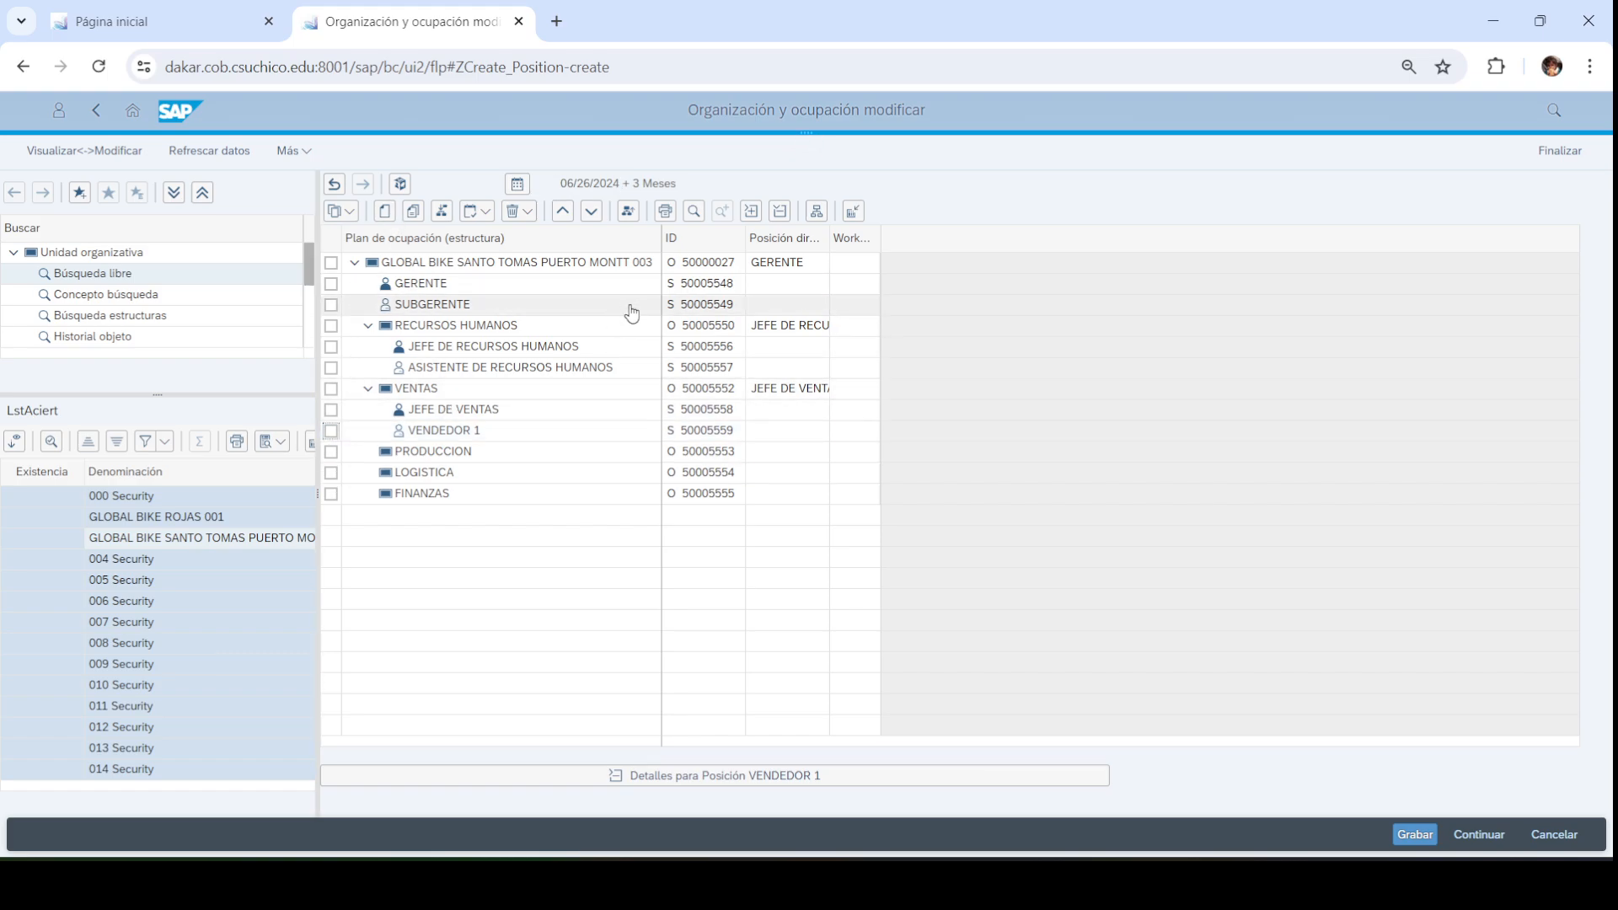
click(749, 244)
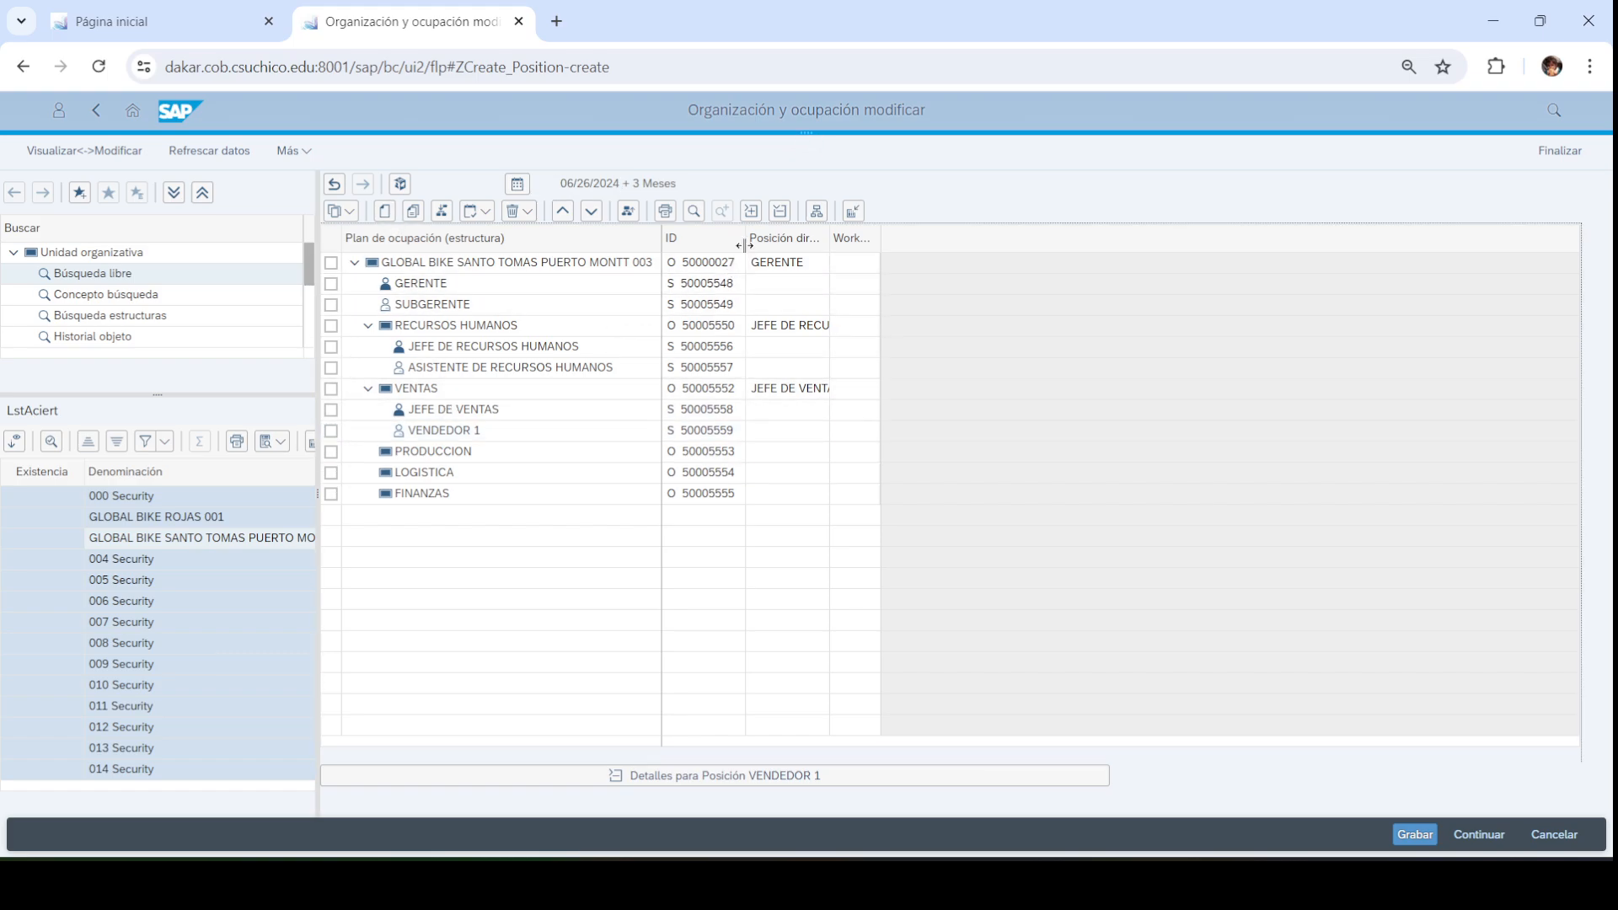
drag(745, 244, 756, 245)
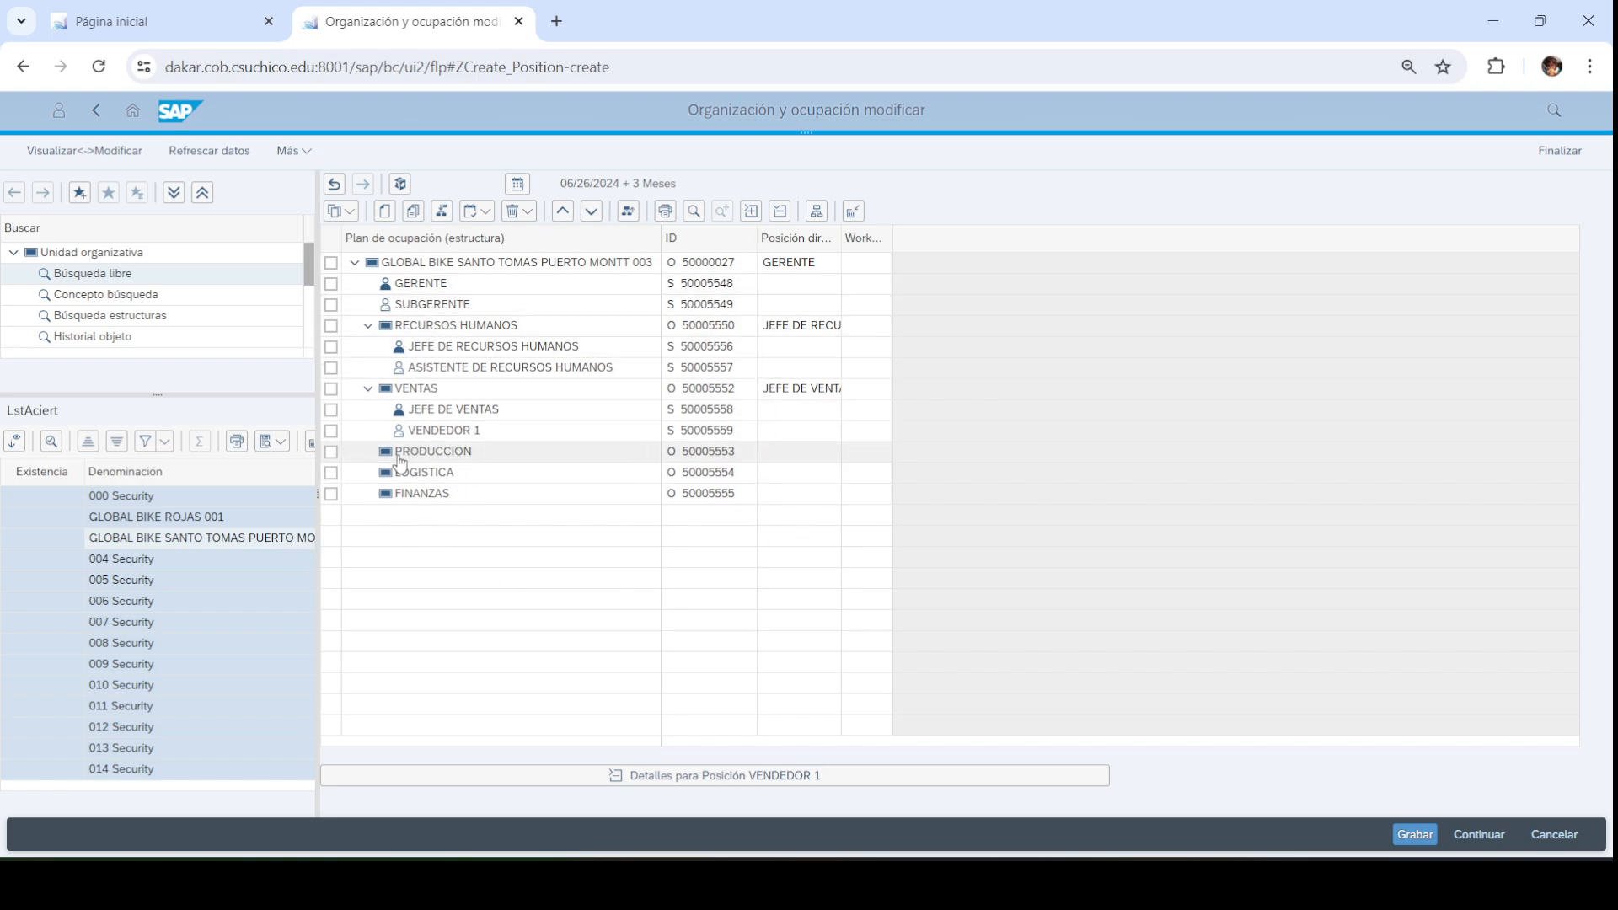
Open GLOBAL BIKE ROJAS 001 and expand DIRECCION GENERAL, PRESIDENTE, RECURSOS HUMANOS, PRODUCCION, LOGISTICA, FINANZAS
click(192, 519)
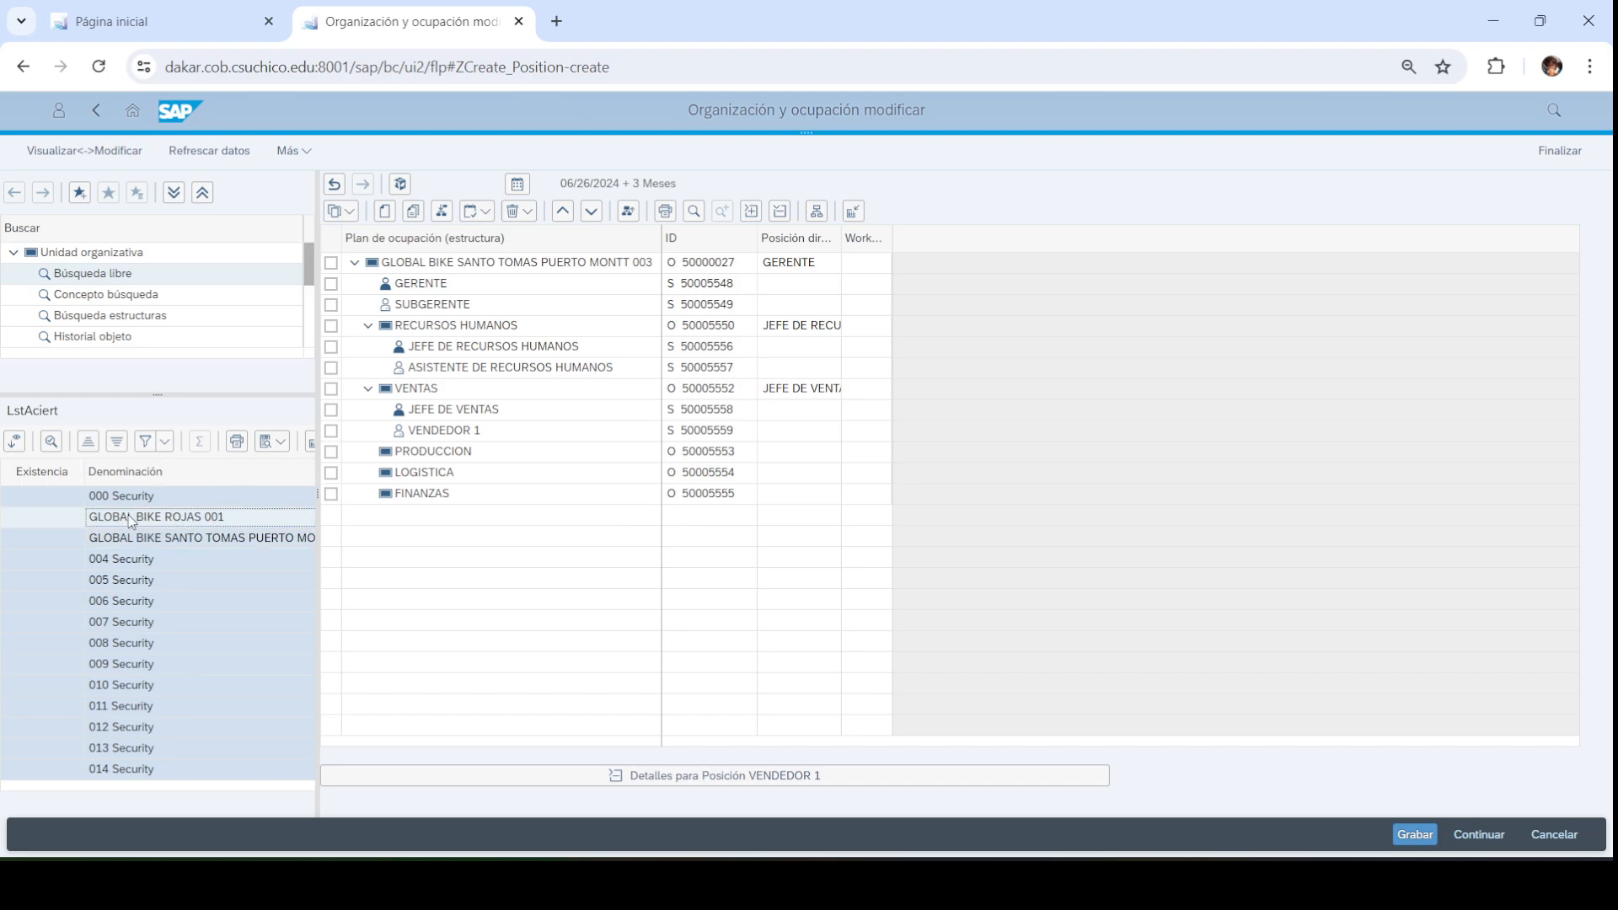
double_click(128, 520)
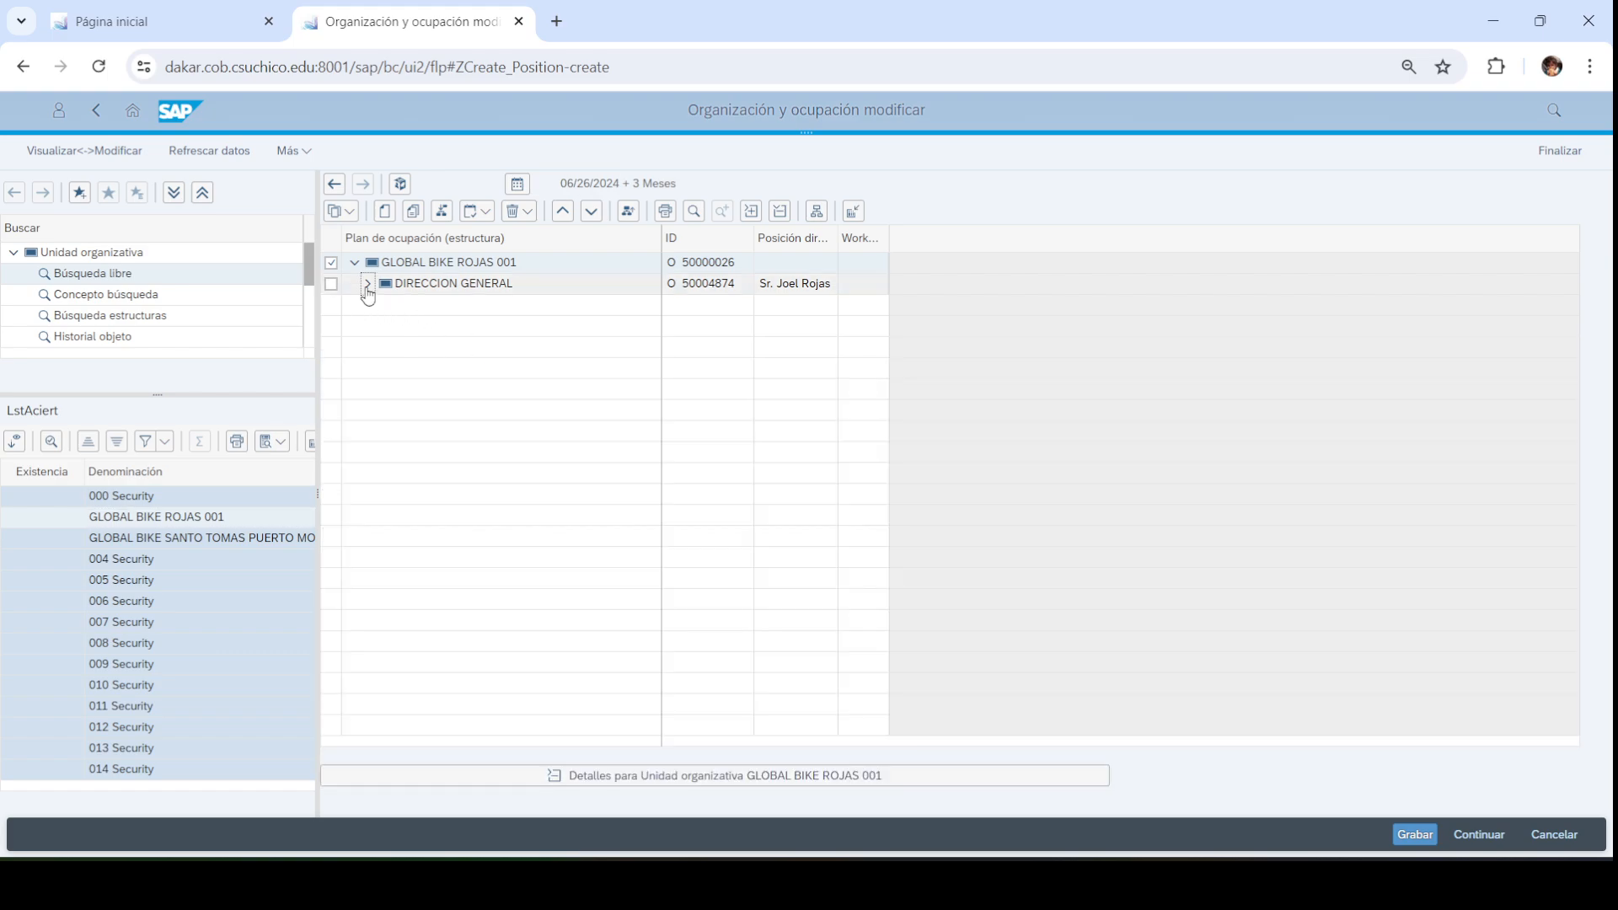
click(367, 284)
click(381, 304)
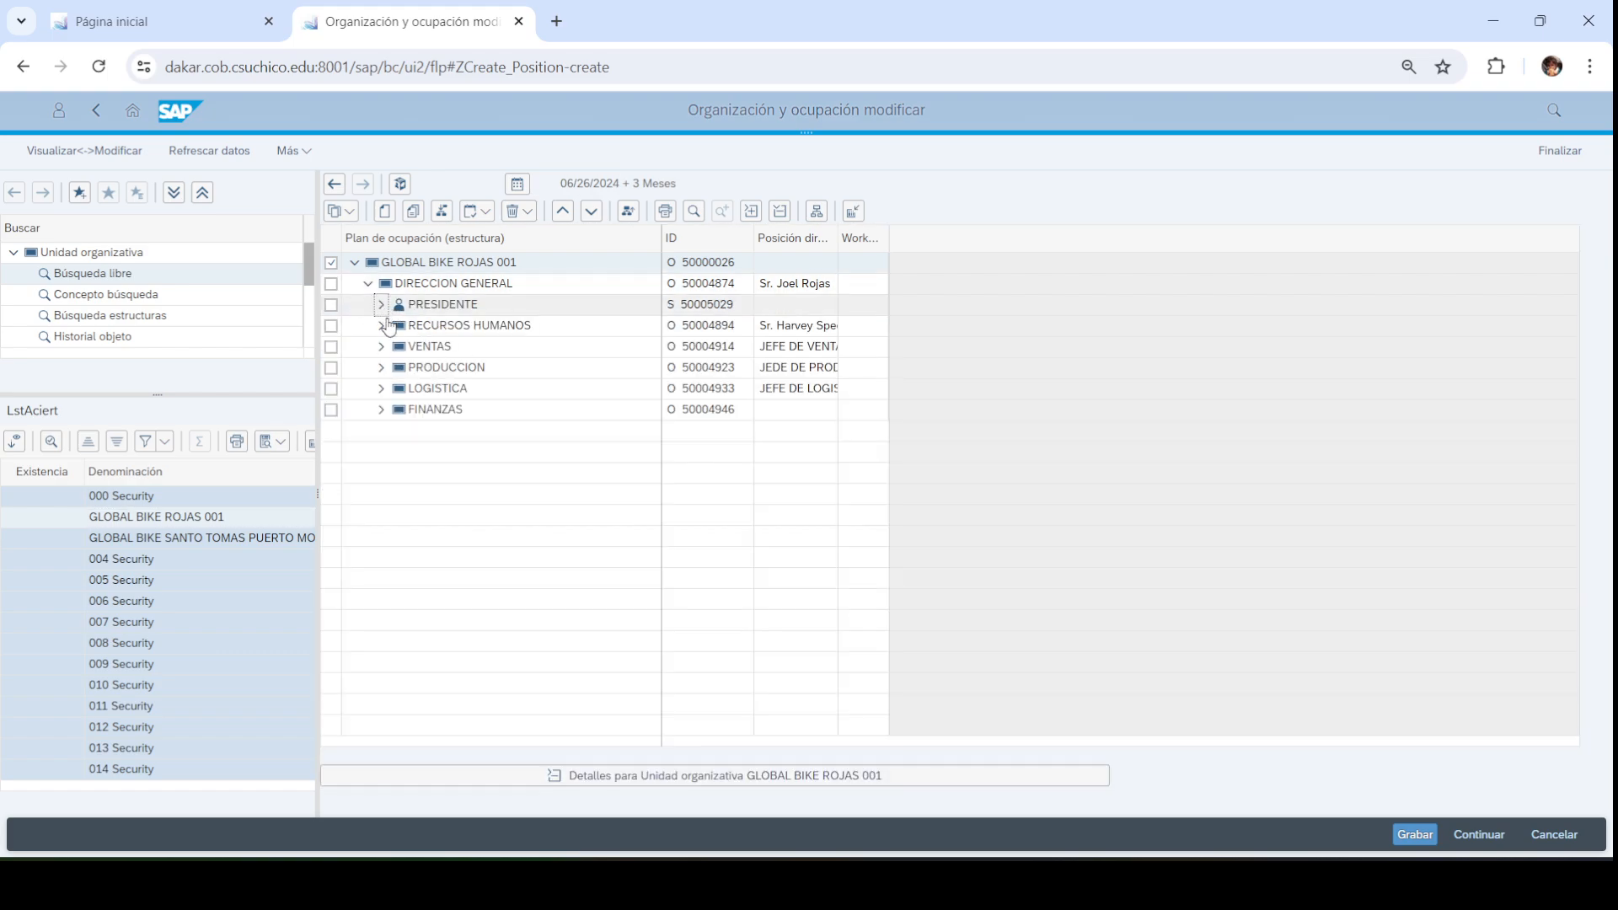
click(381, 346)
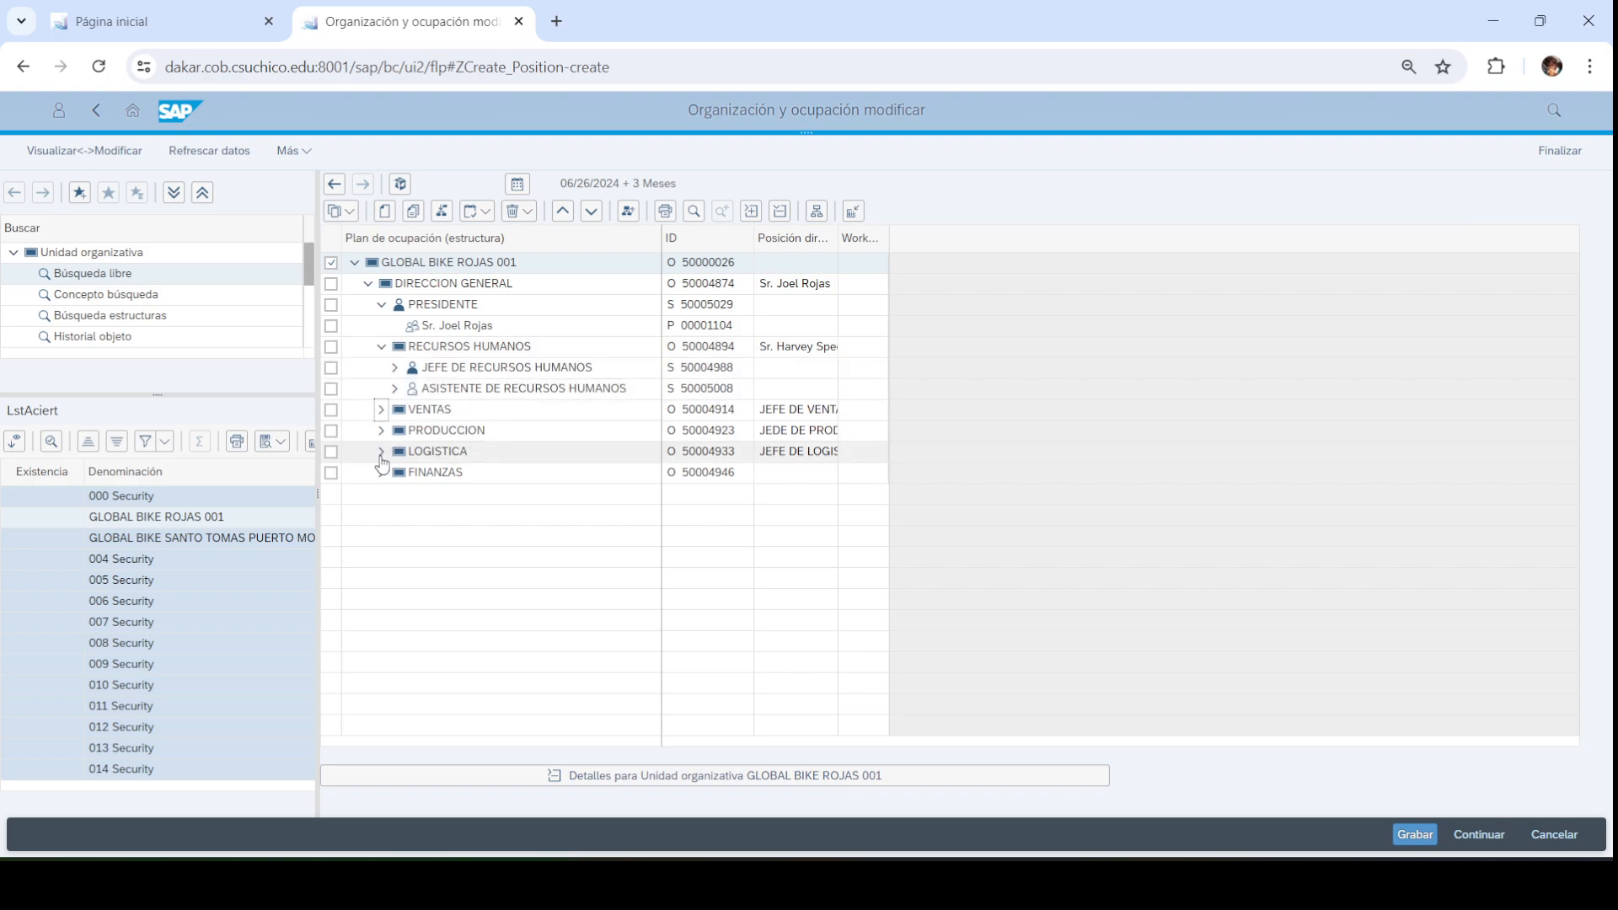
click(381, 494)
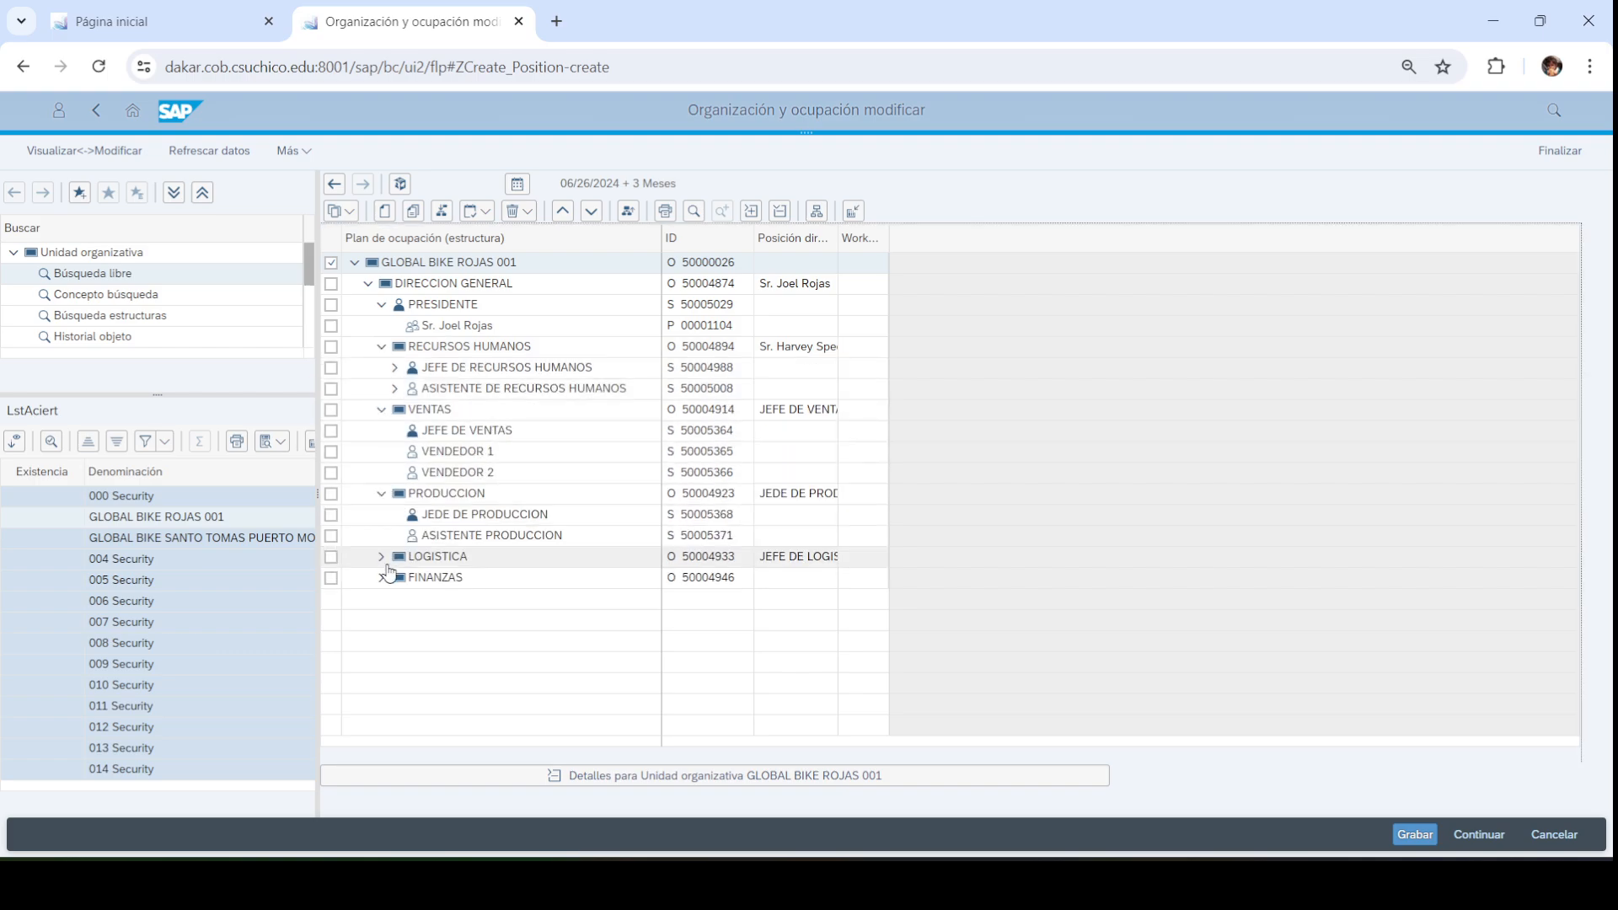
click(381, 557)
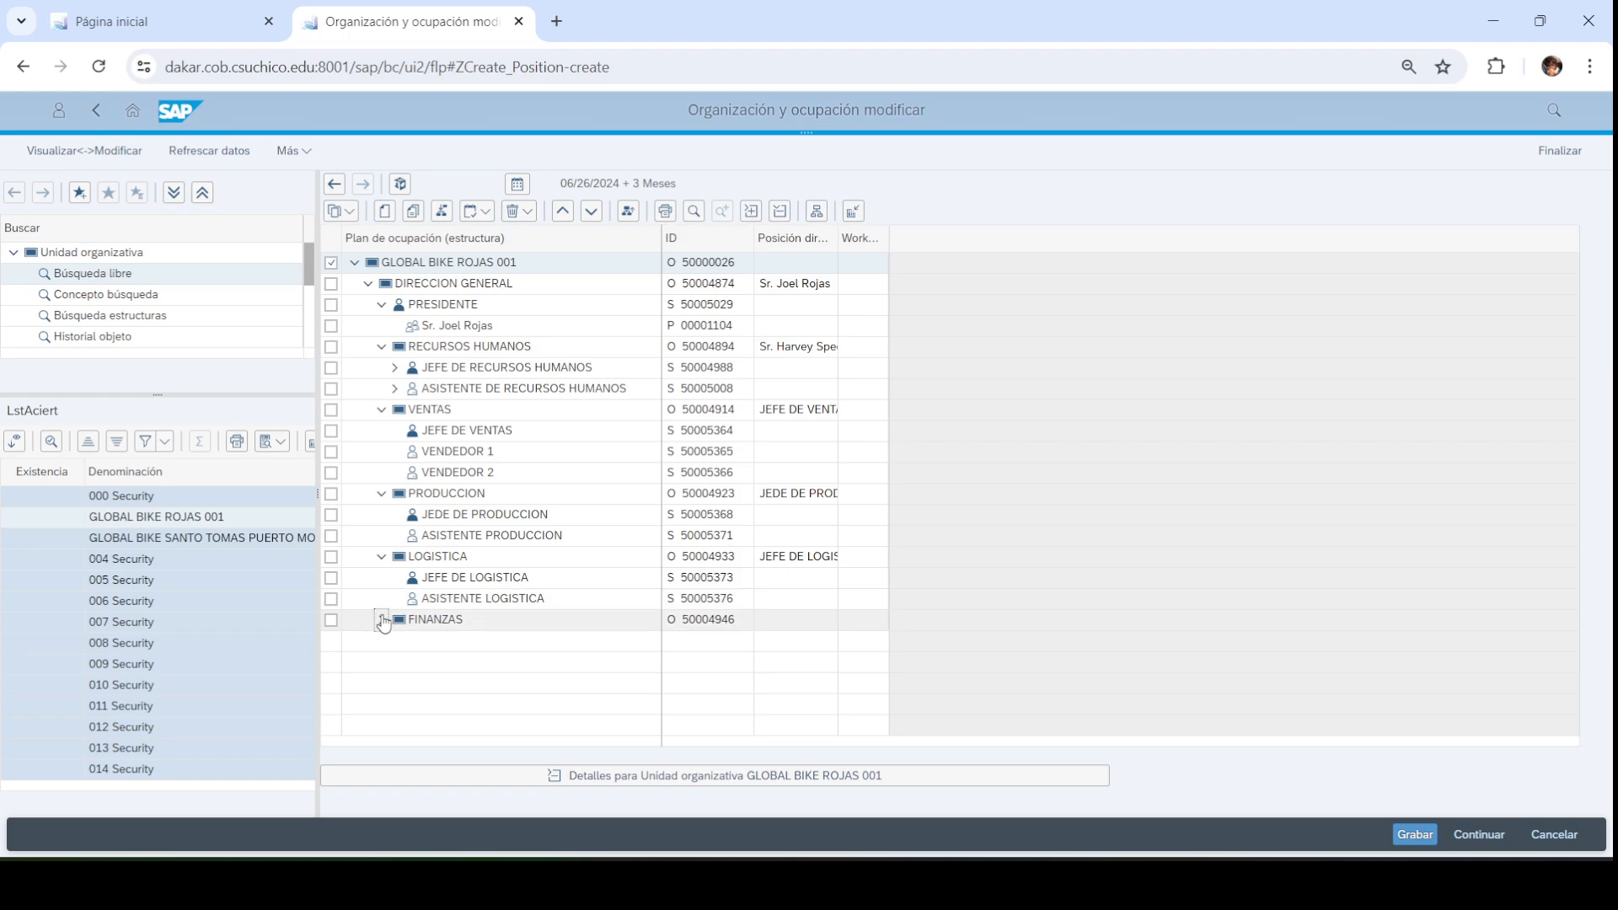
click(382, 620)
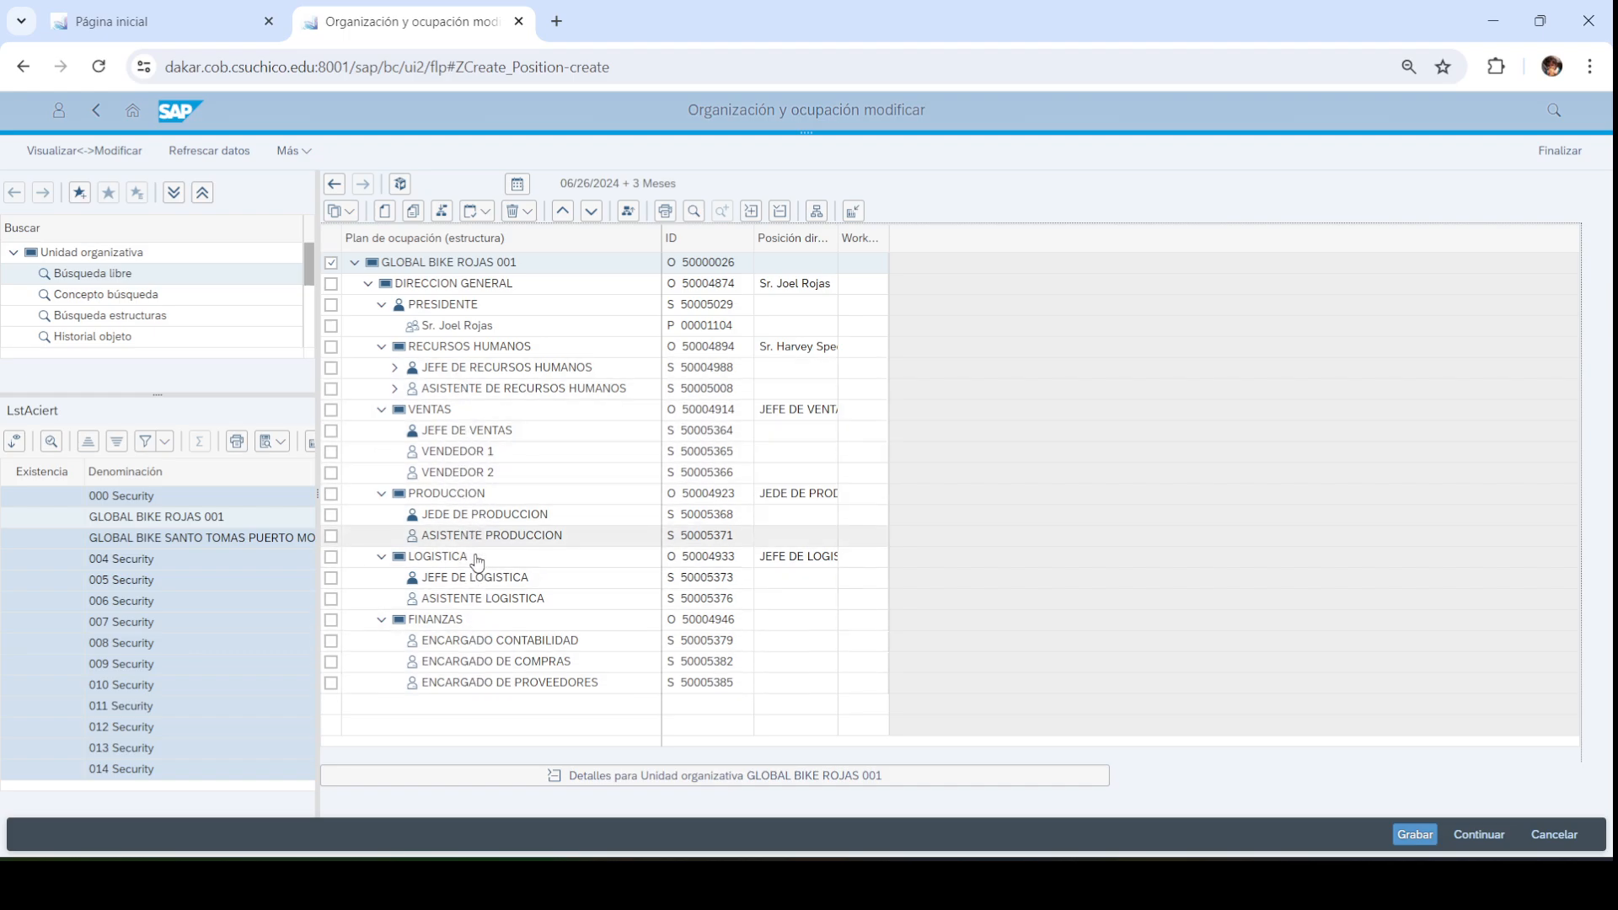
Compare with the PowerPoint org chart, then select the Santo Tomas Puerto Montt unit in the results
click(1076, 883)
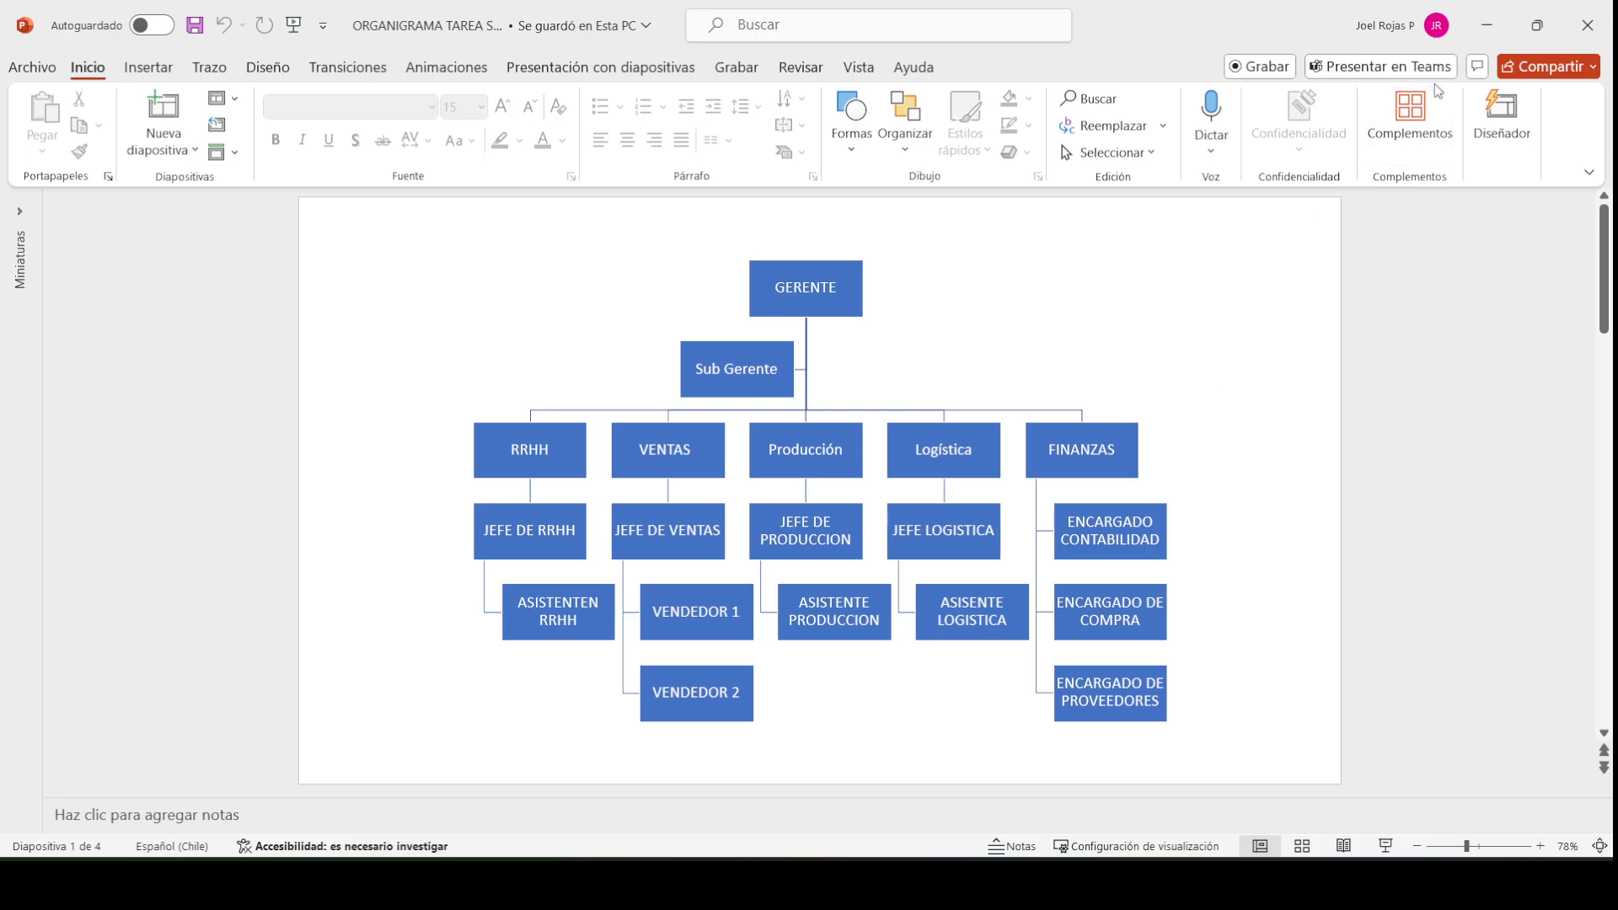
click(1490, 28)
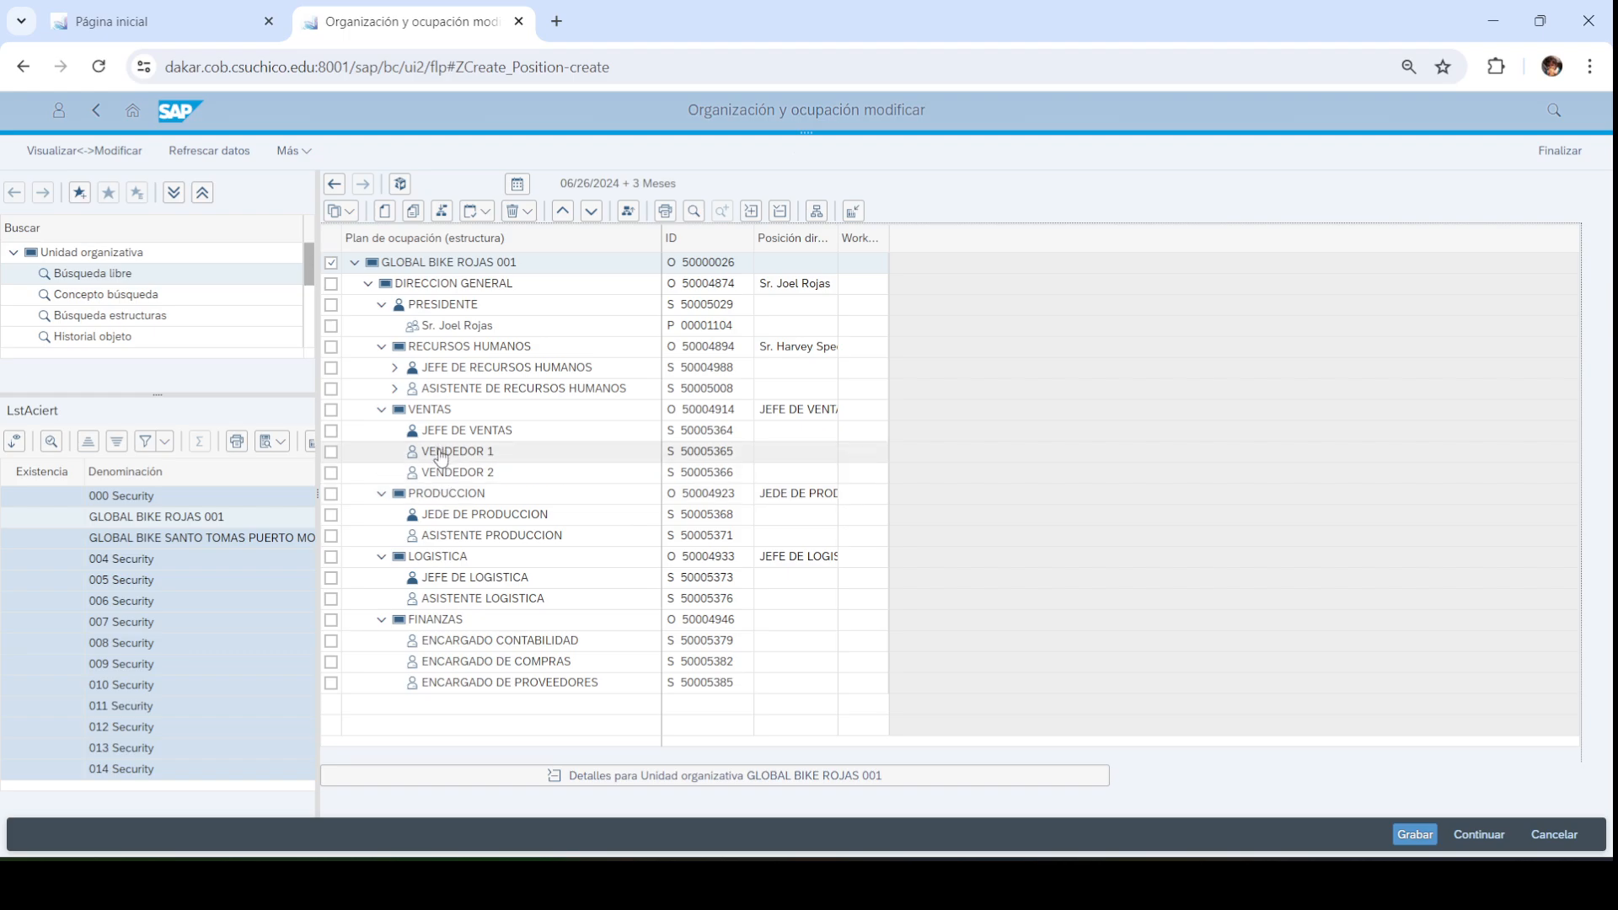
click(215, 539)
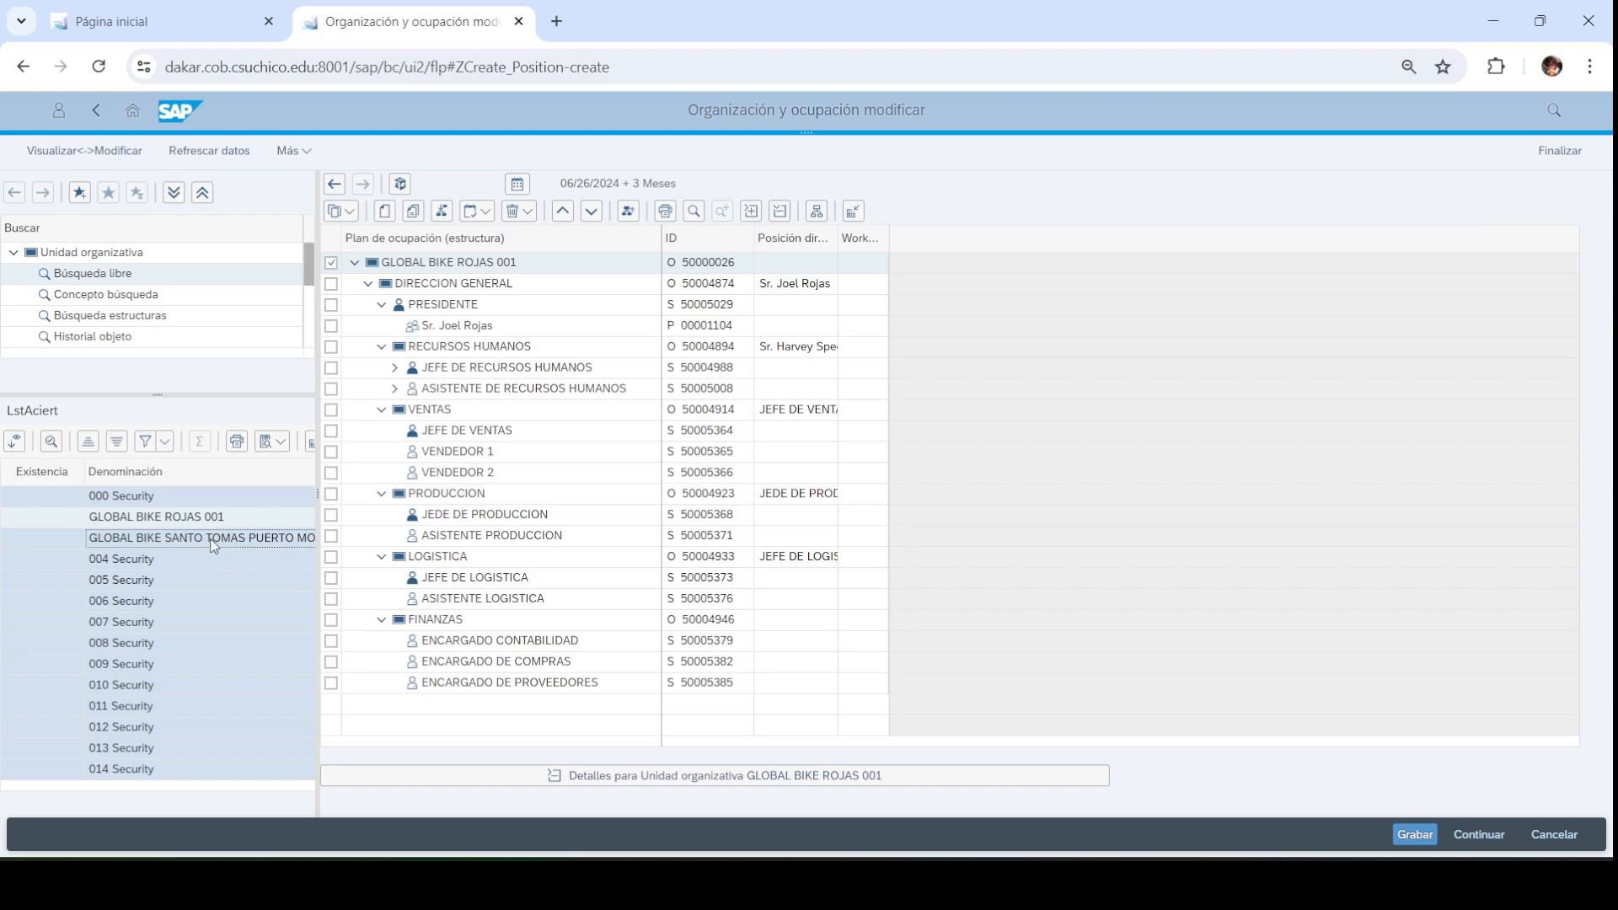
Reopen the Puerto Montt 003 structure, expand VENTAS and mark PRODUCCION for a new position
double_click(213, 541)
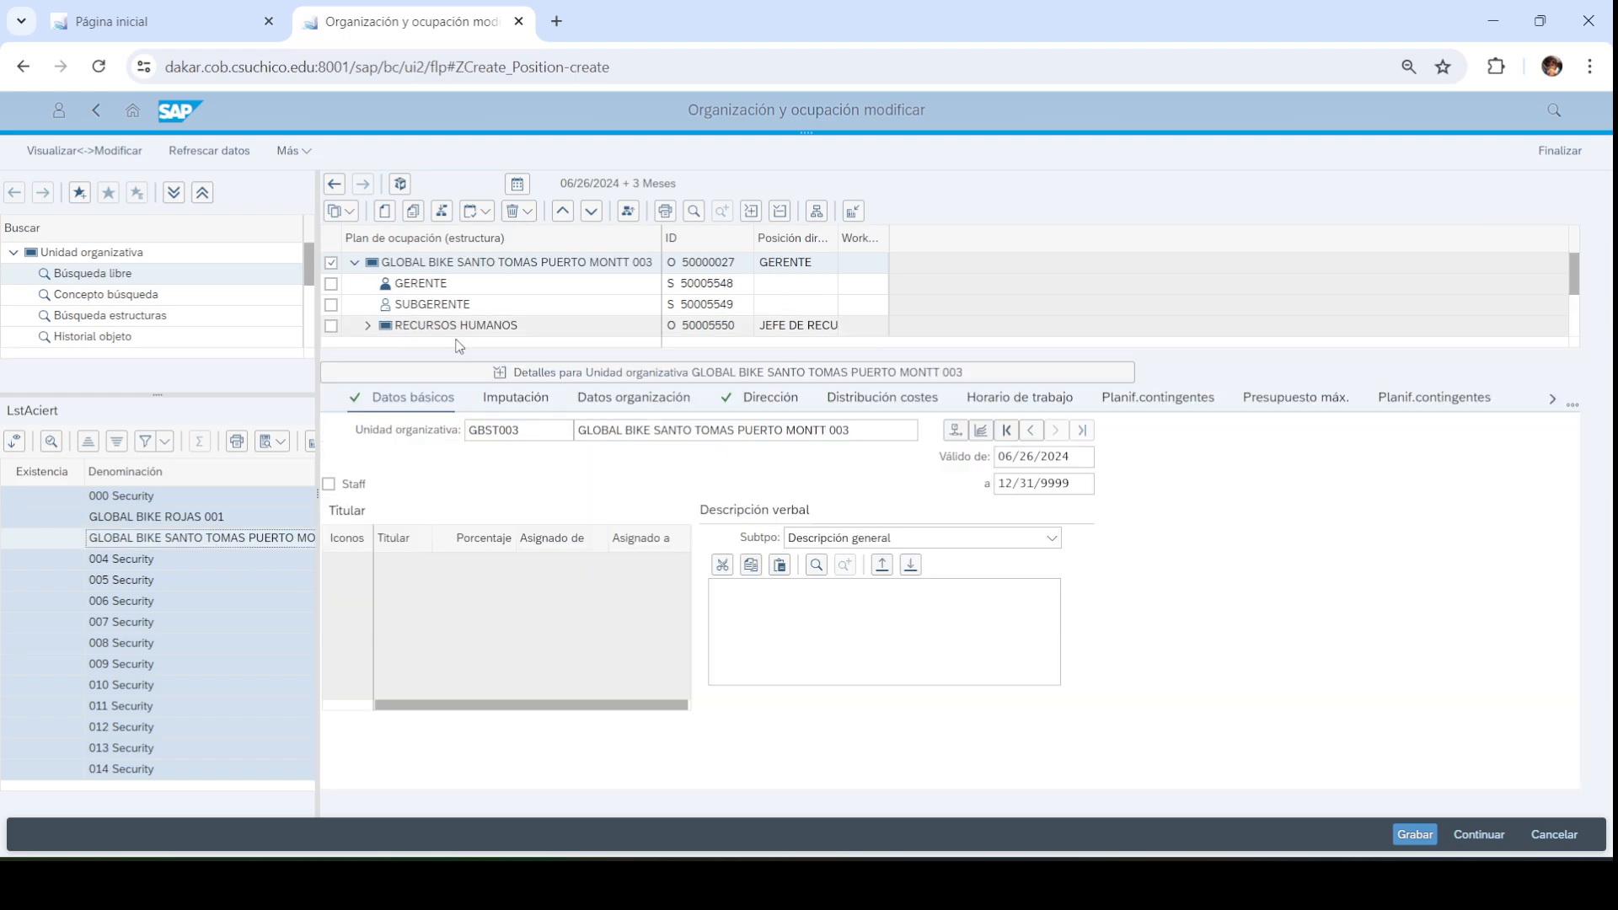
click(492, 376)
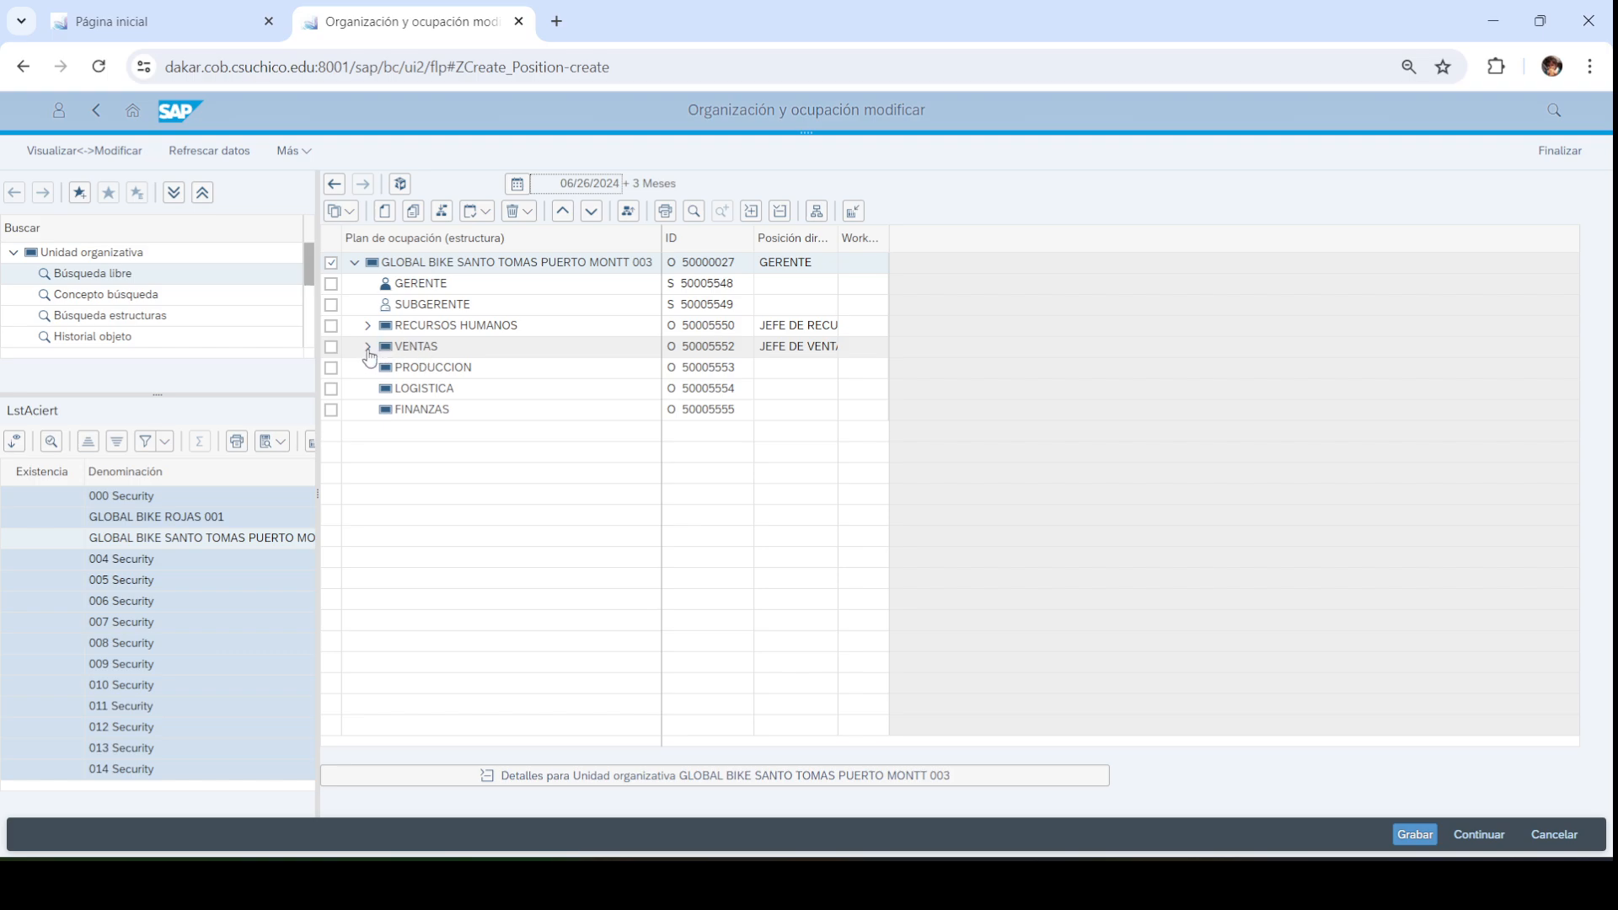
click(368, 346)
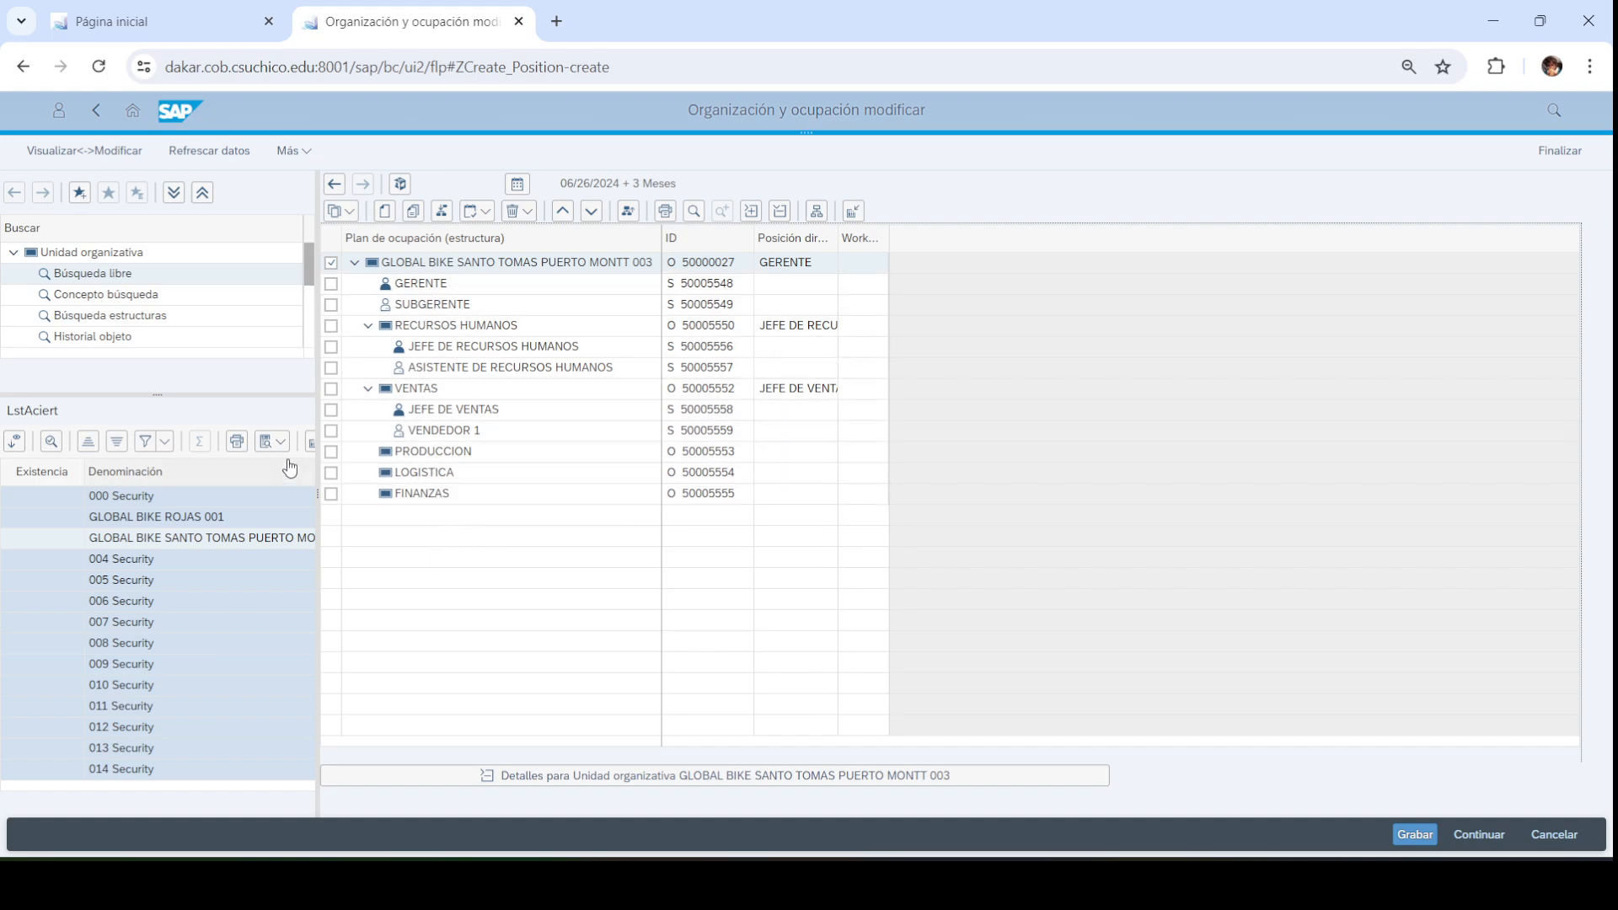
click(332, 453)
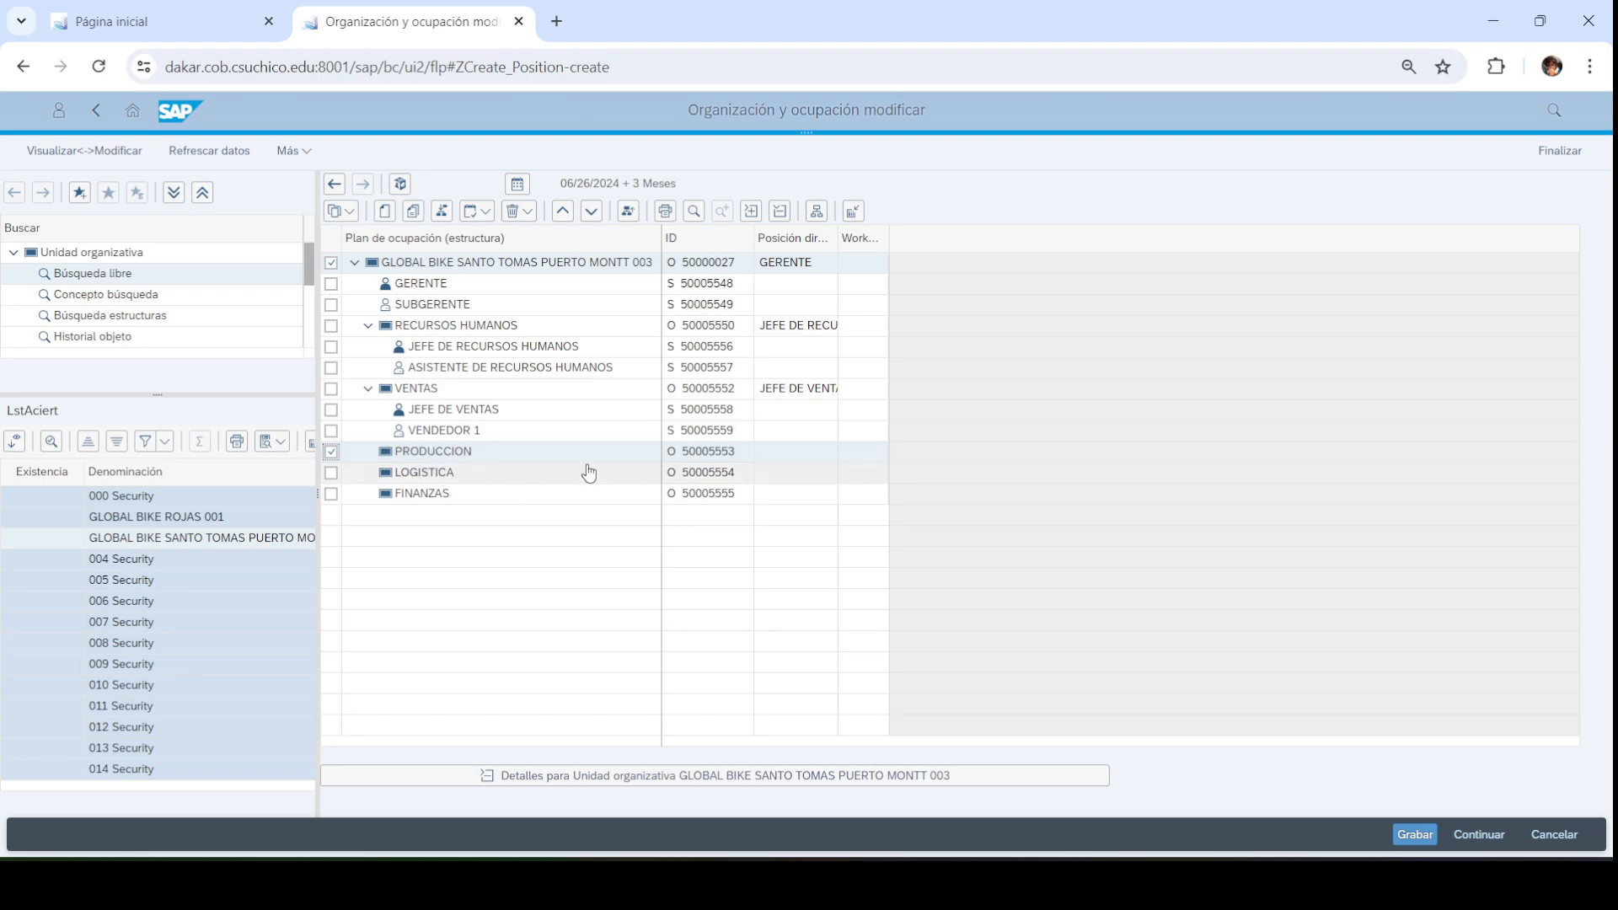
click(385, 211)
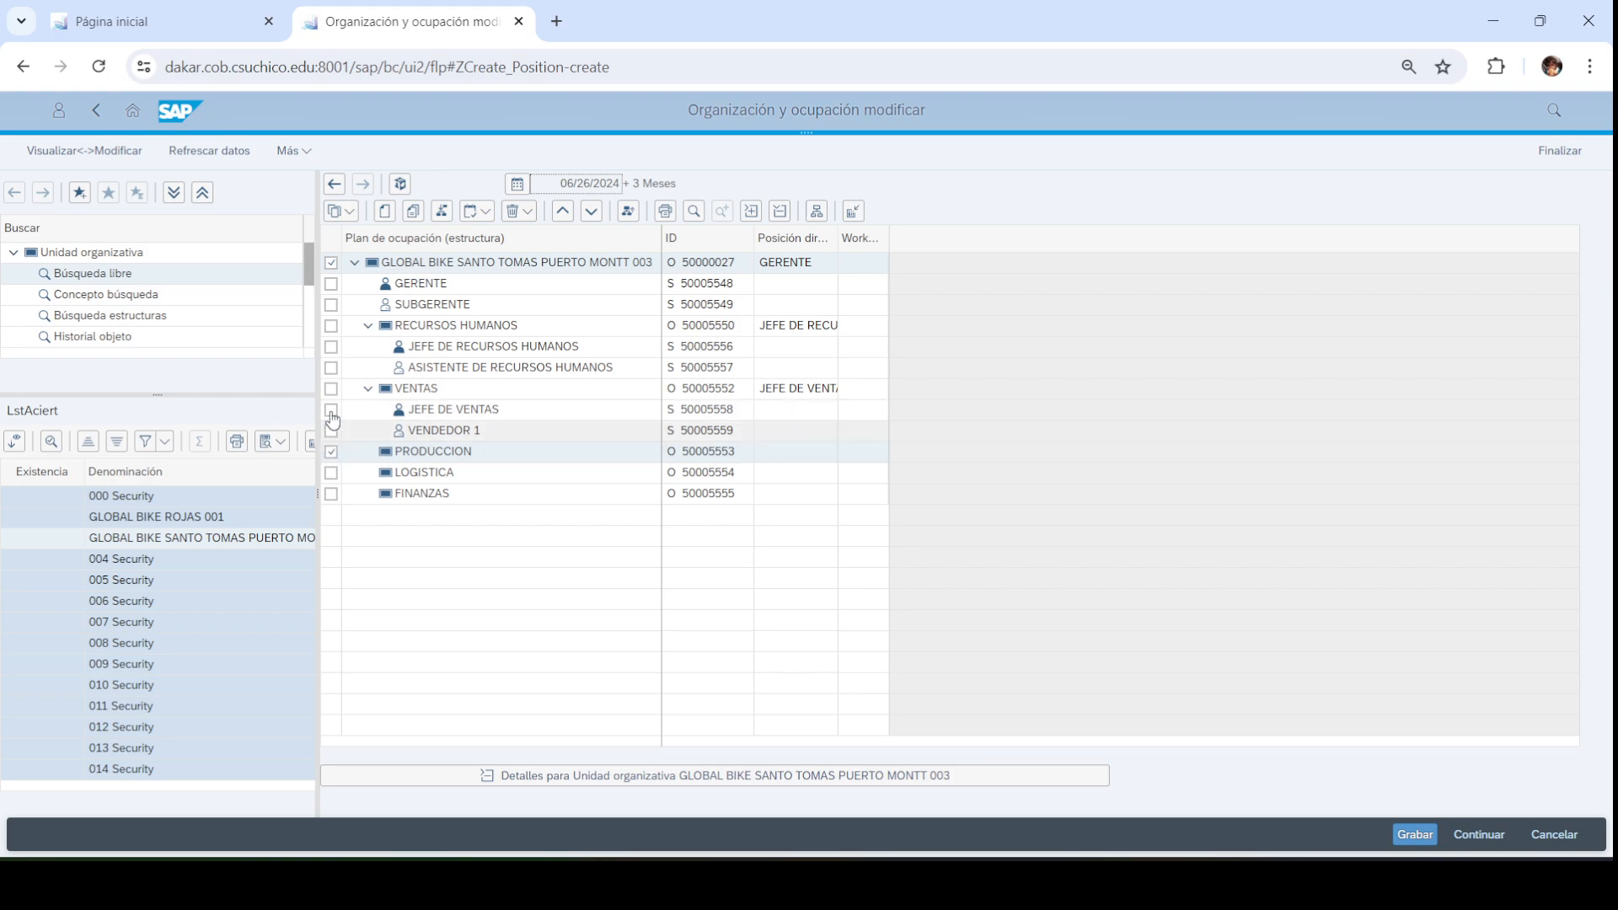
Unmark the top GLOBAL BIKE unit, glance at the PowerPoint chart and widen the ID column
click(331, 263)
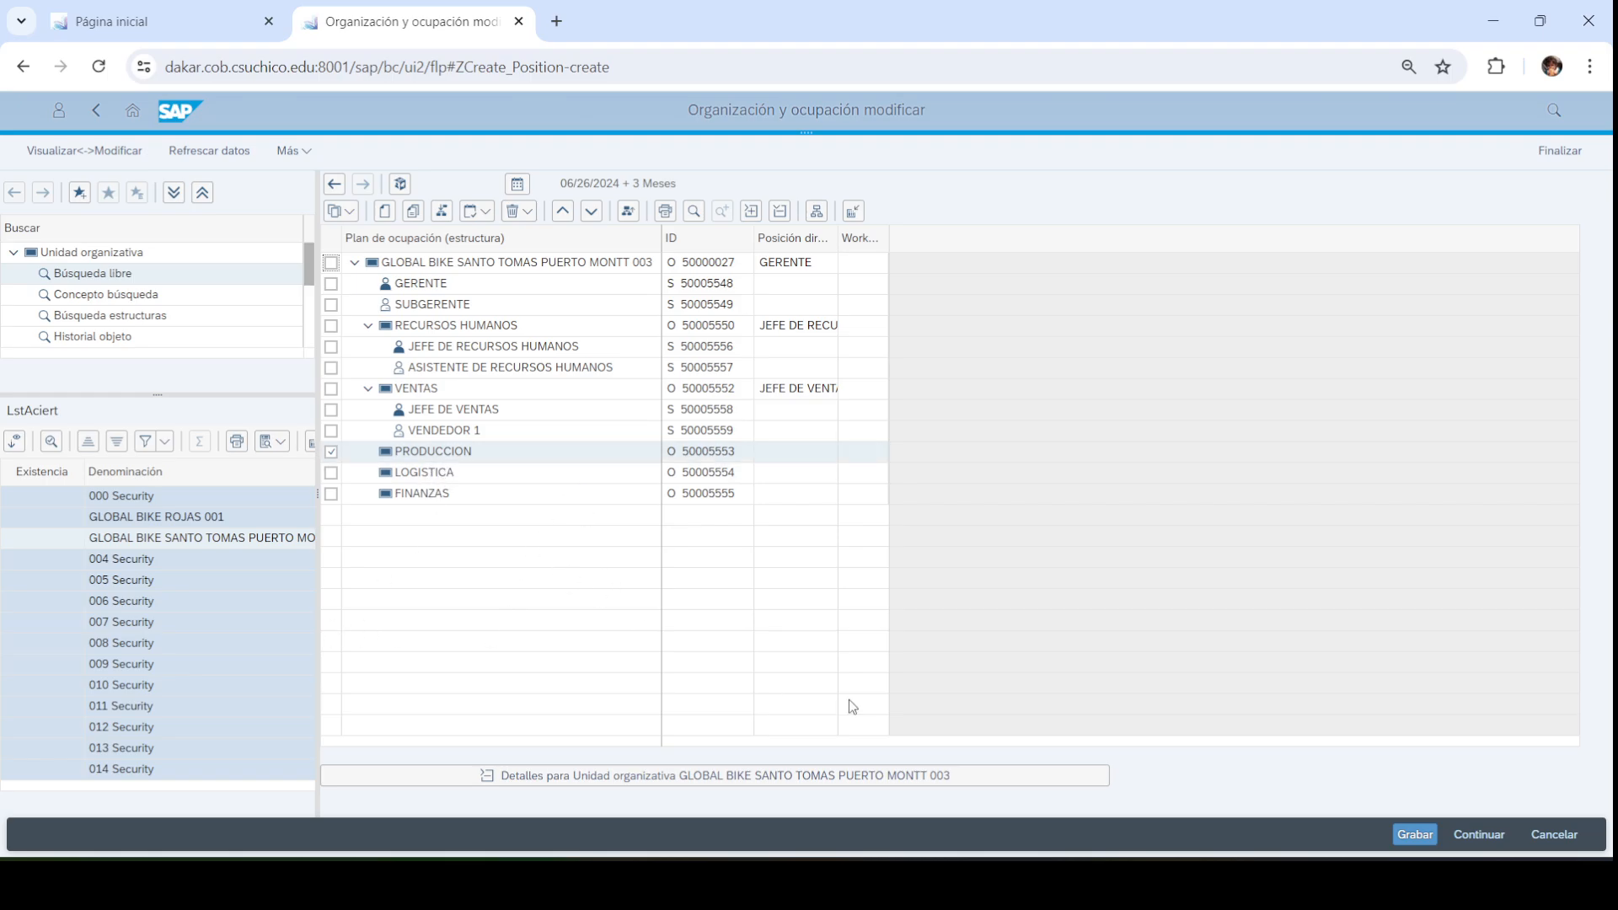
key(alt+Tab)
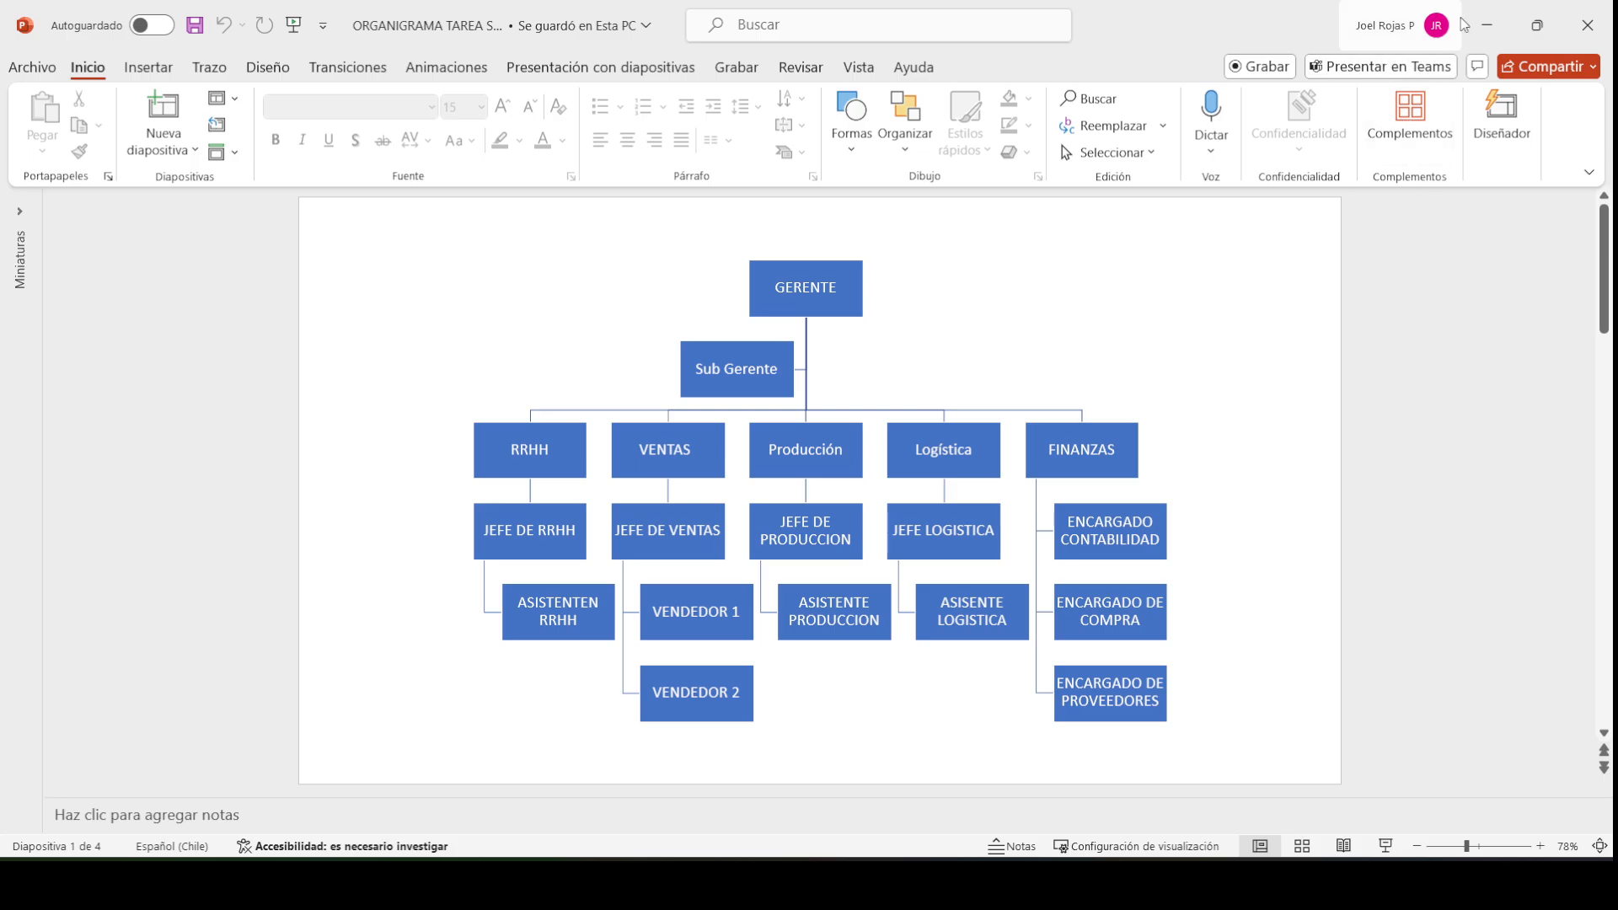
click(1487, 24)
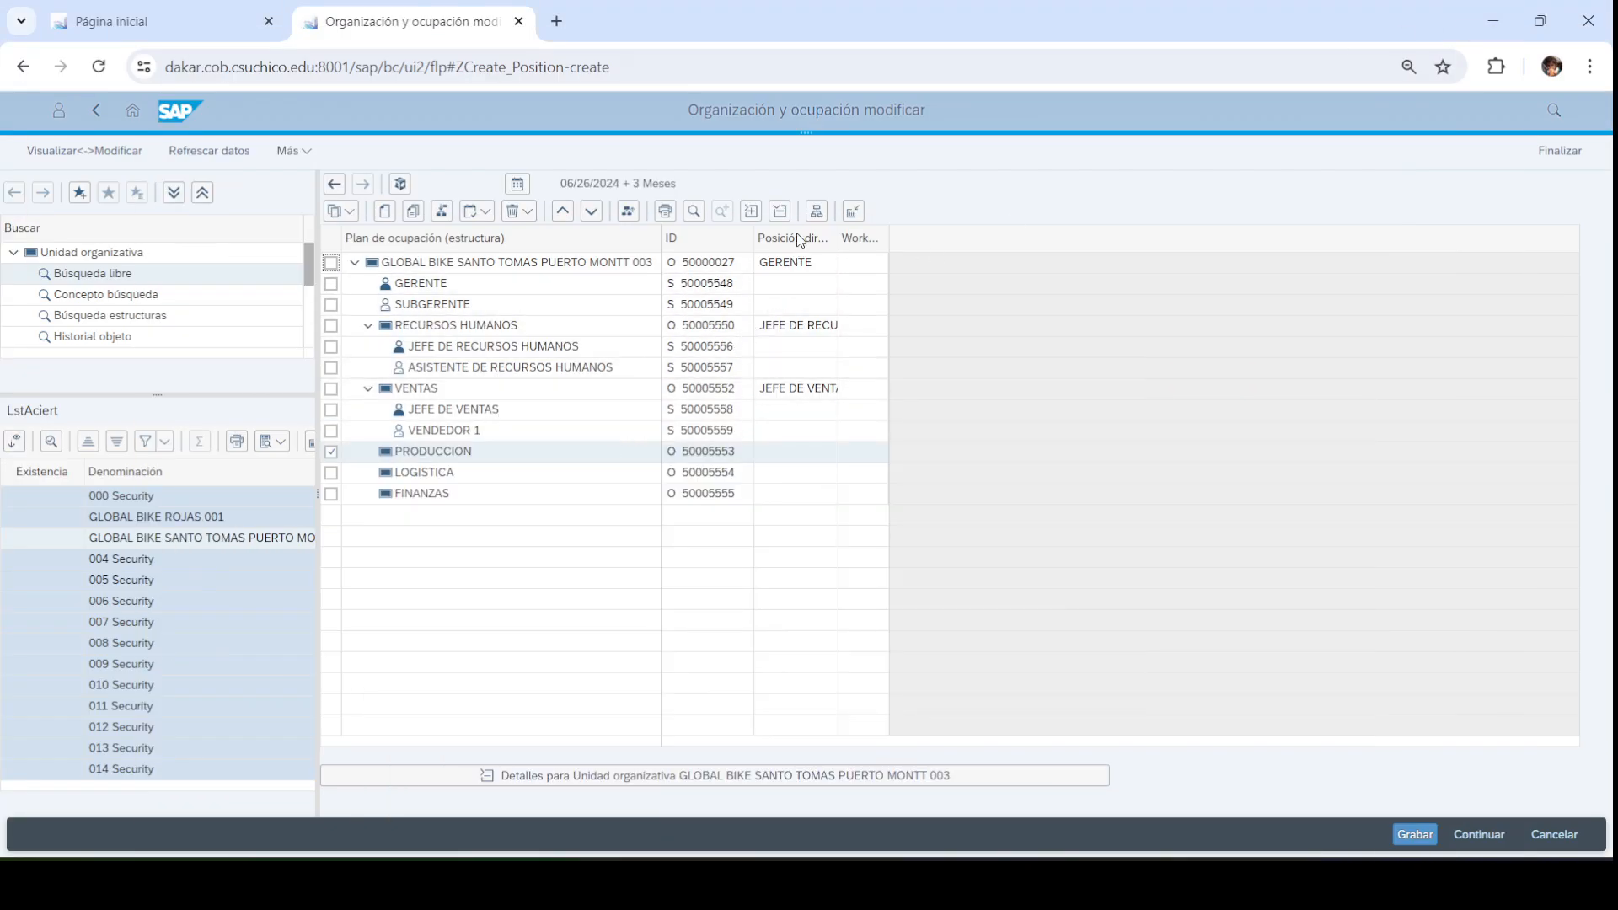
drag(751, 235, 776, 236)
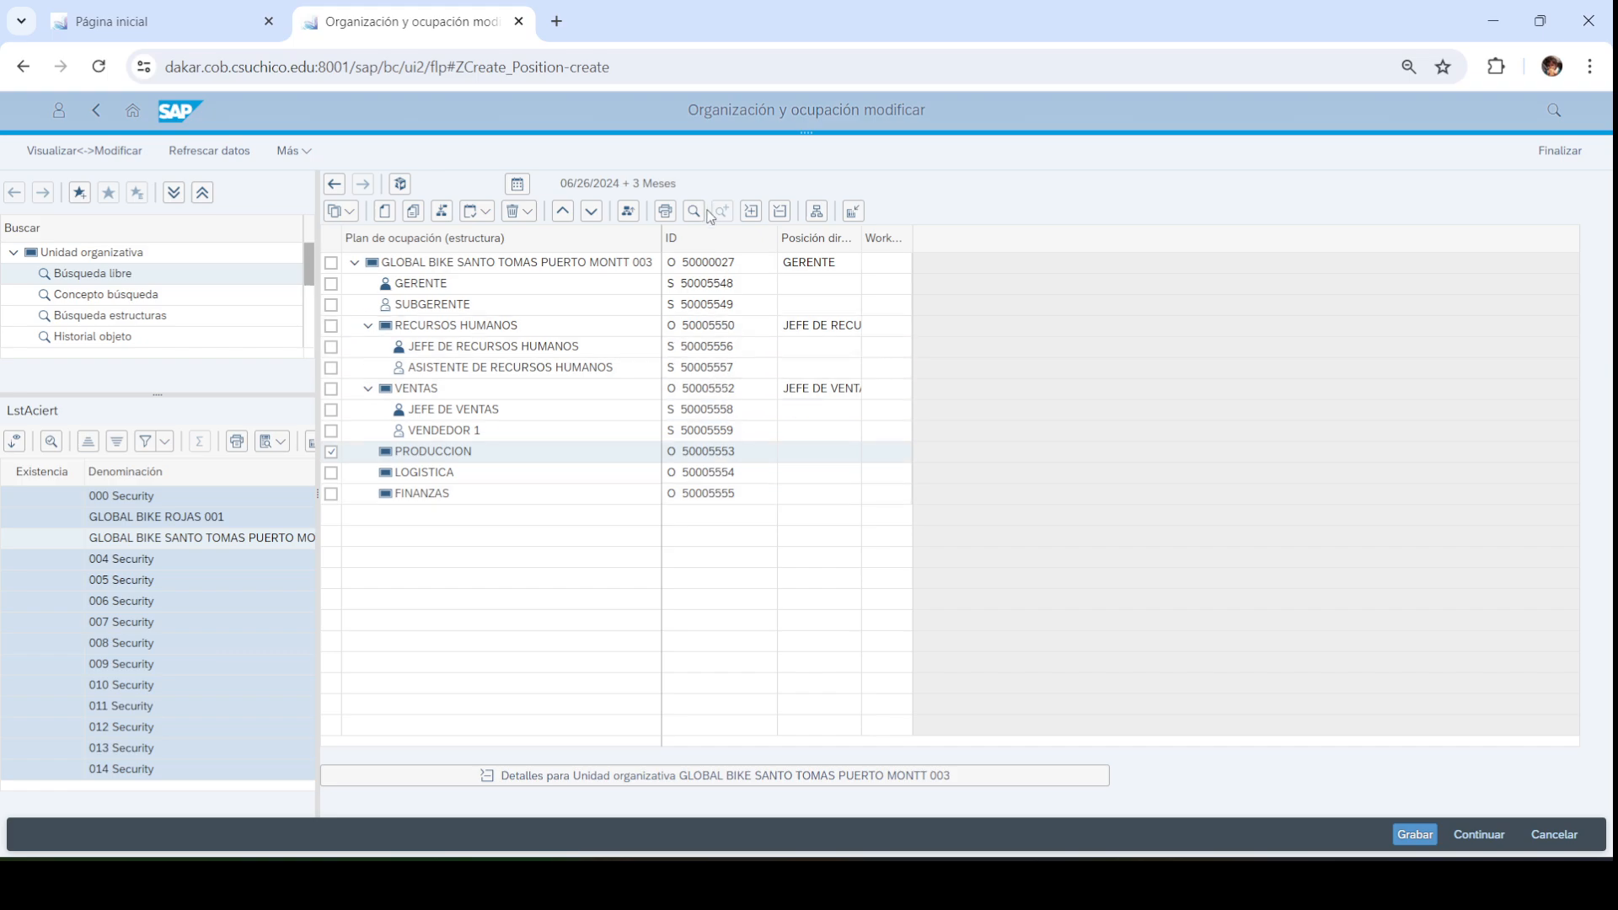
Enable the ID column in the column configuration and apply it with Continuar
click(853, 211)
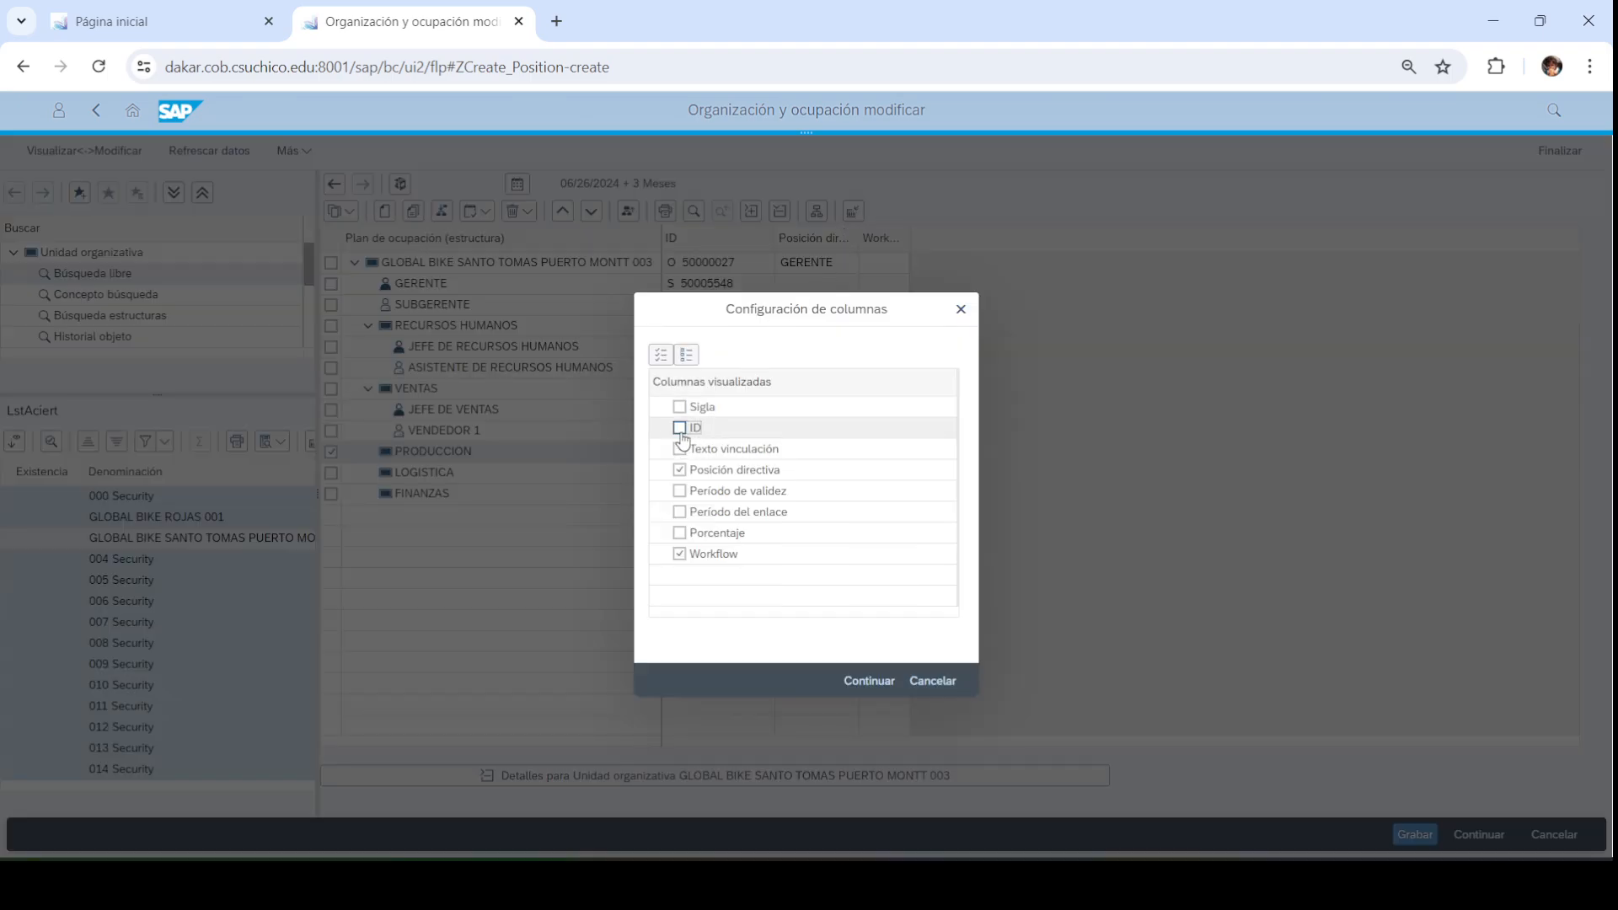
click(680, 429)
click(868, 683)
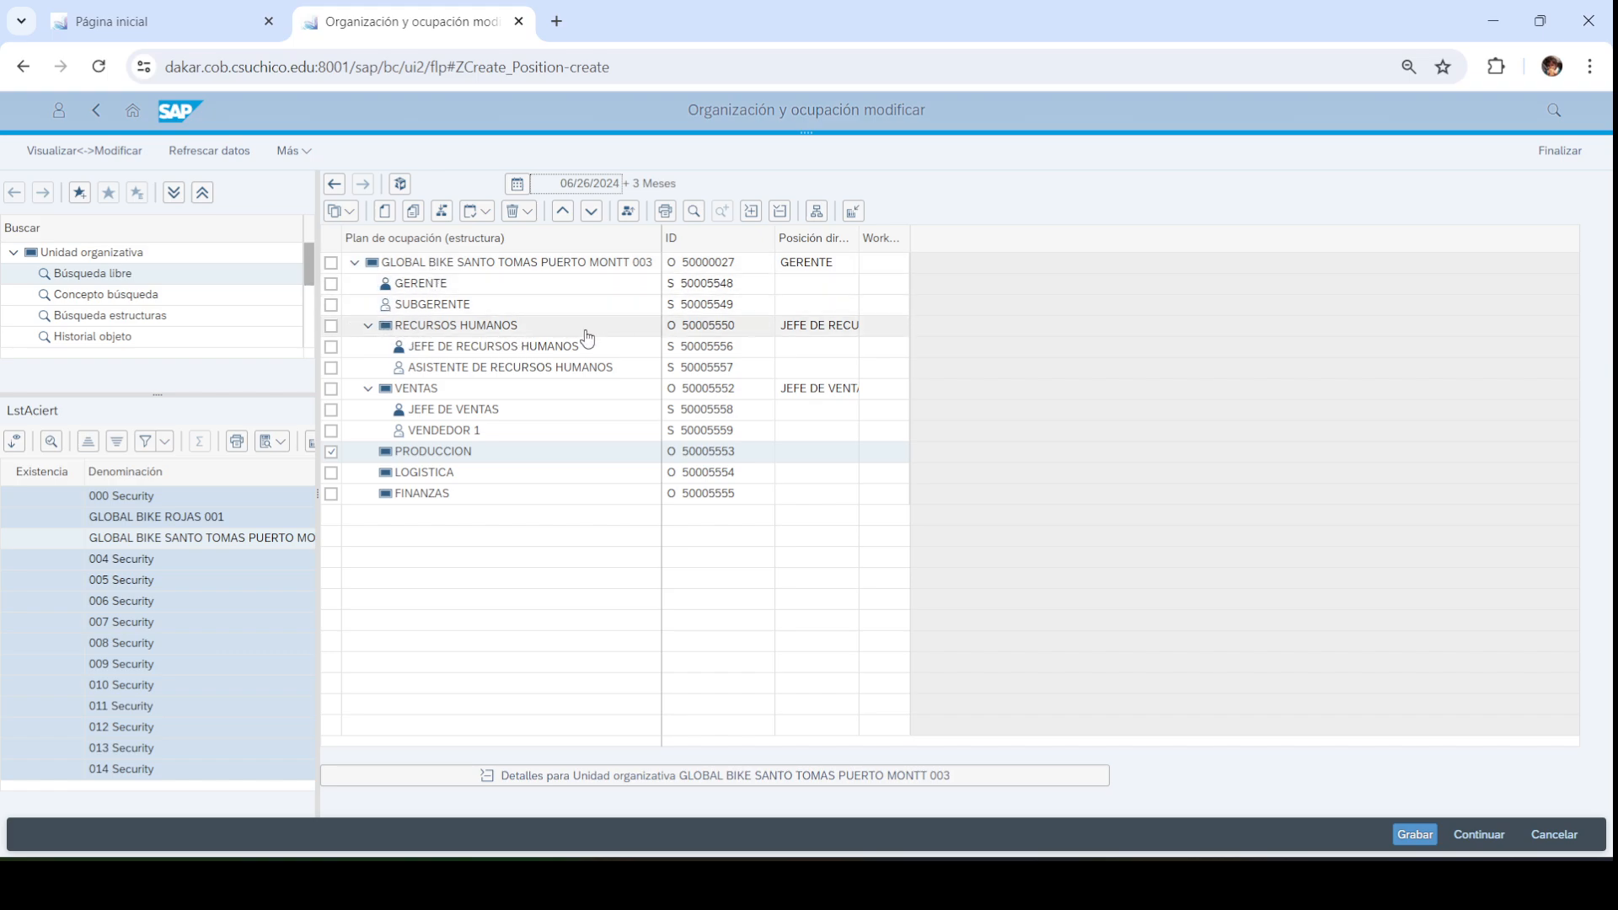
Read the GERENTE ID 50005548 and the JEFE DE RECURSOS HUMANOS ID, then switch to Página inicial
click(740, 289)
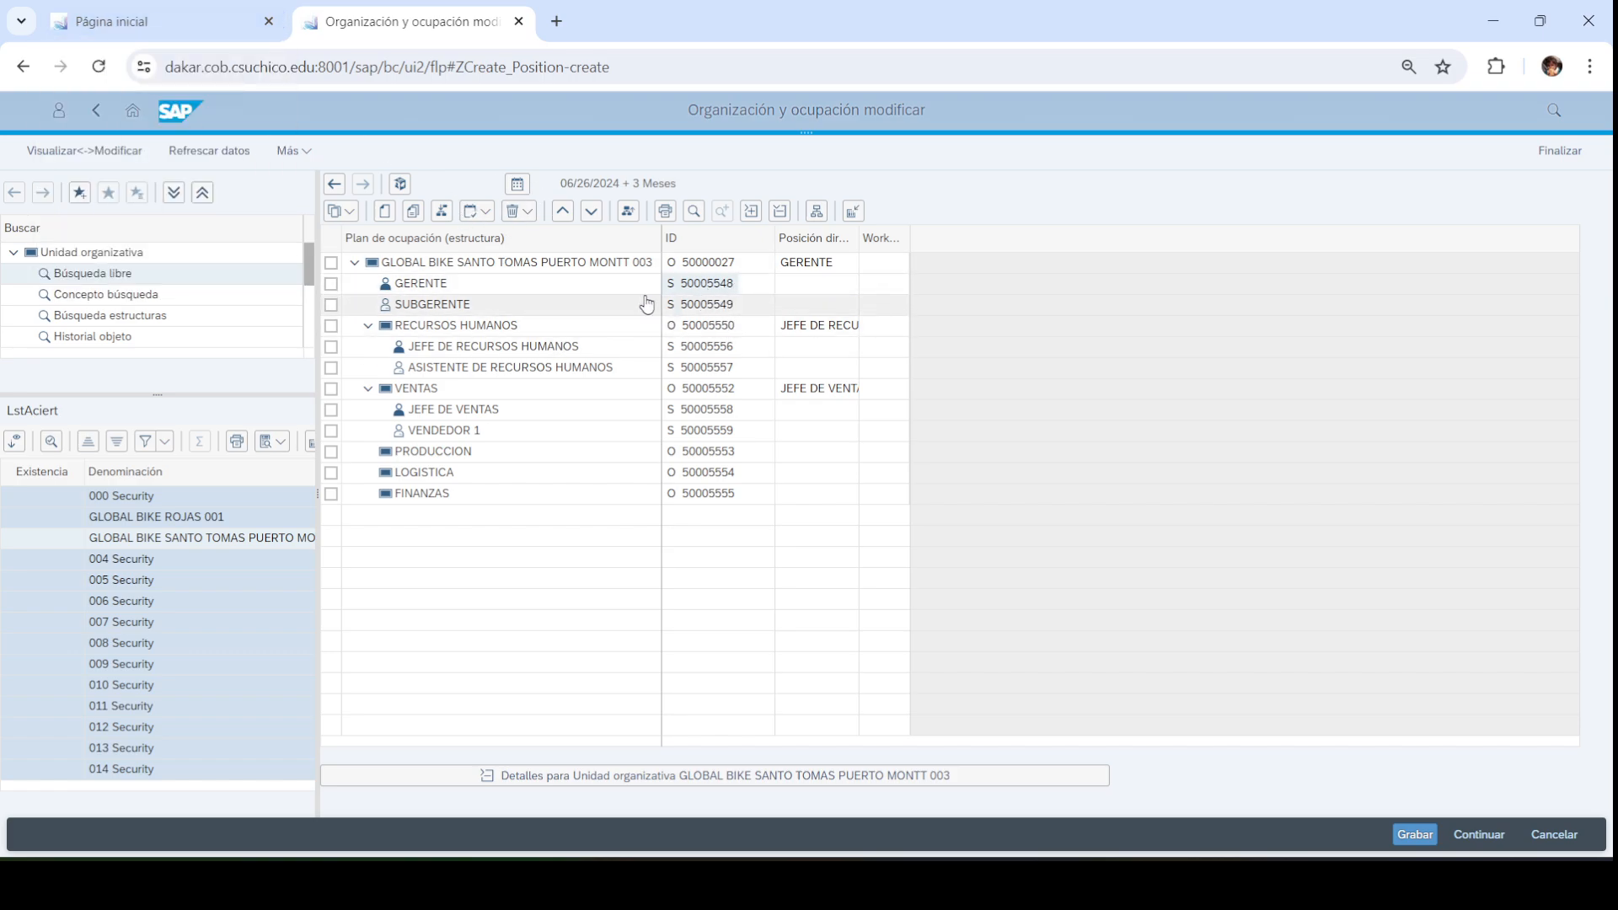
click(718, 352)
click(716, 286)
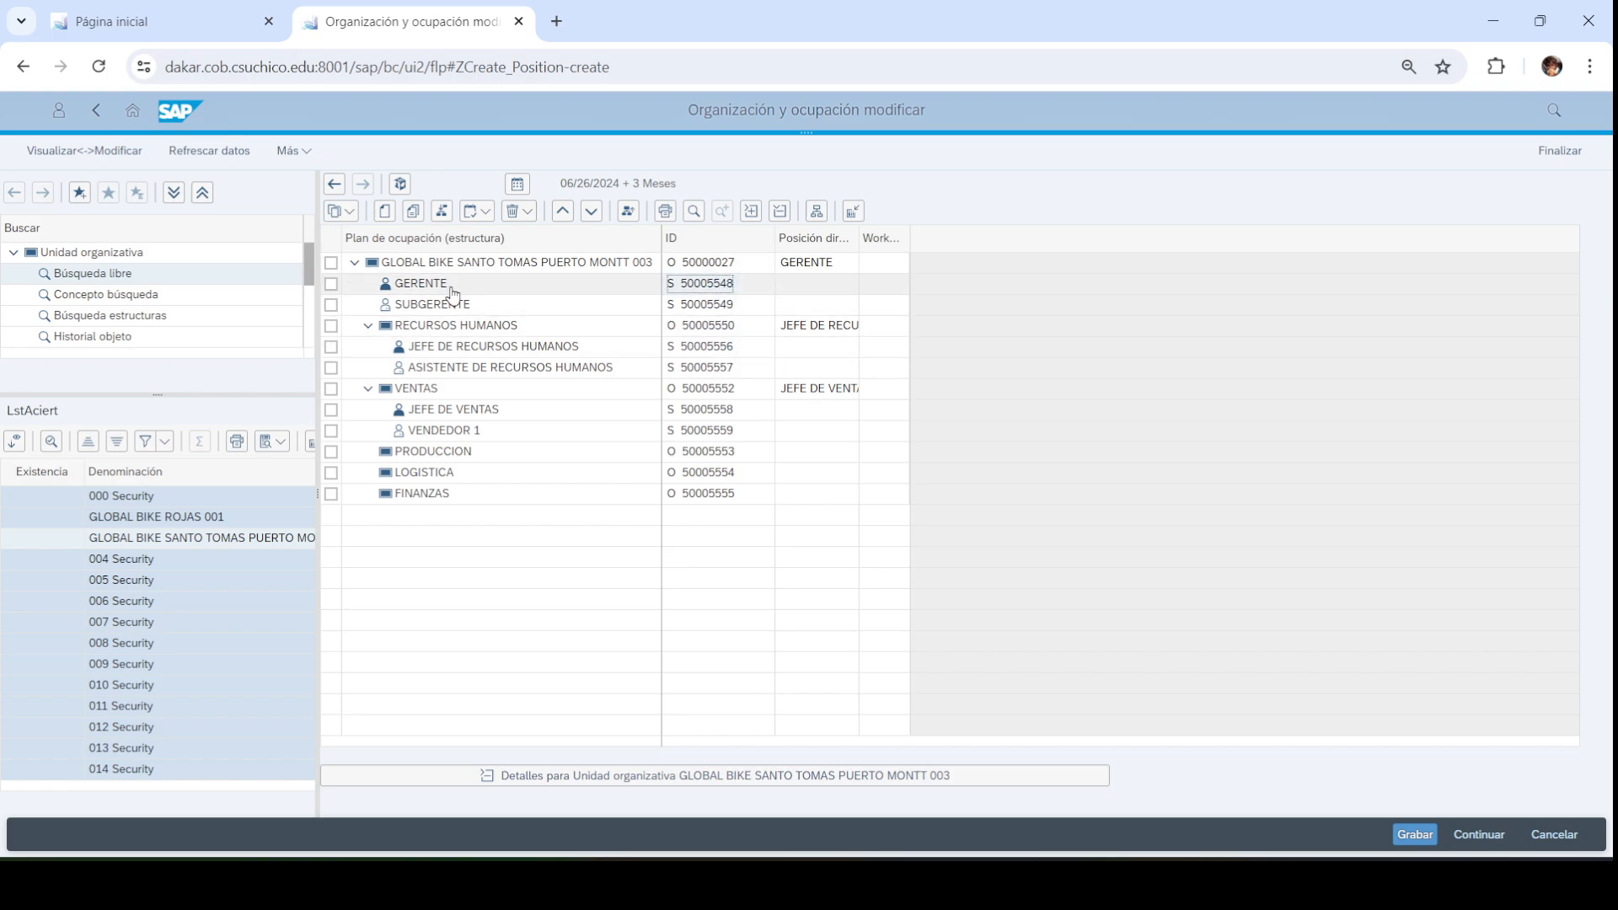
click(718, 348)
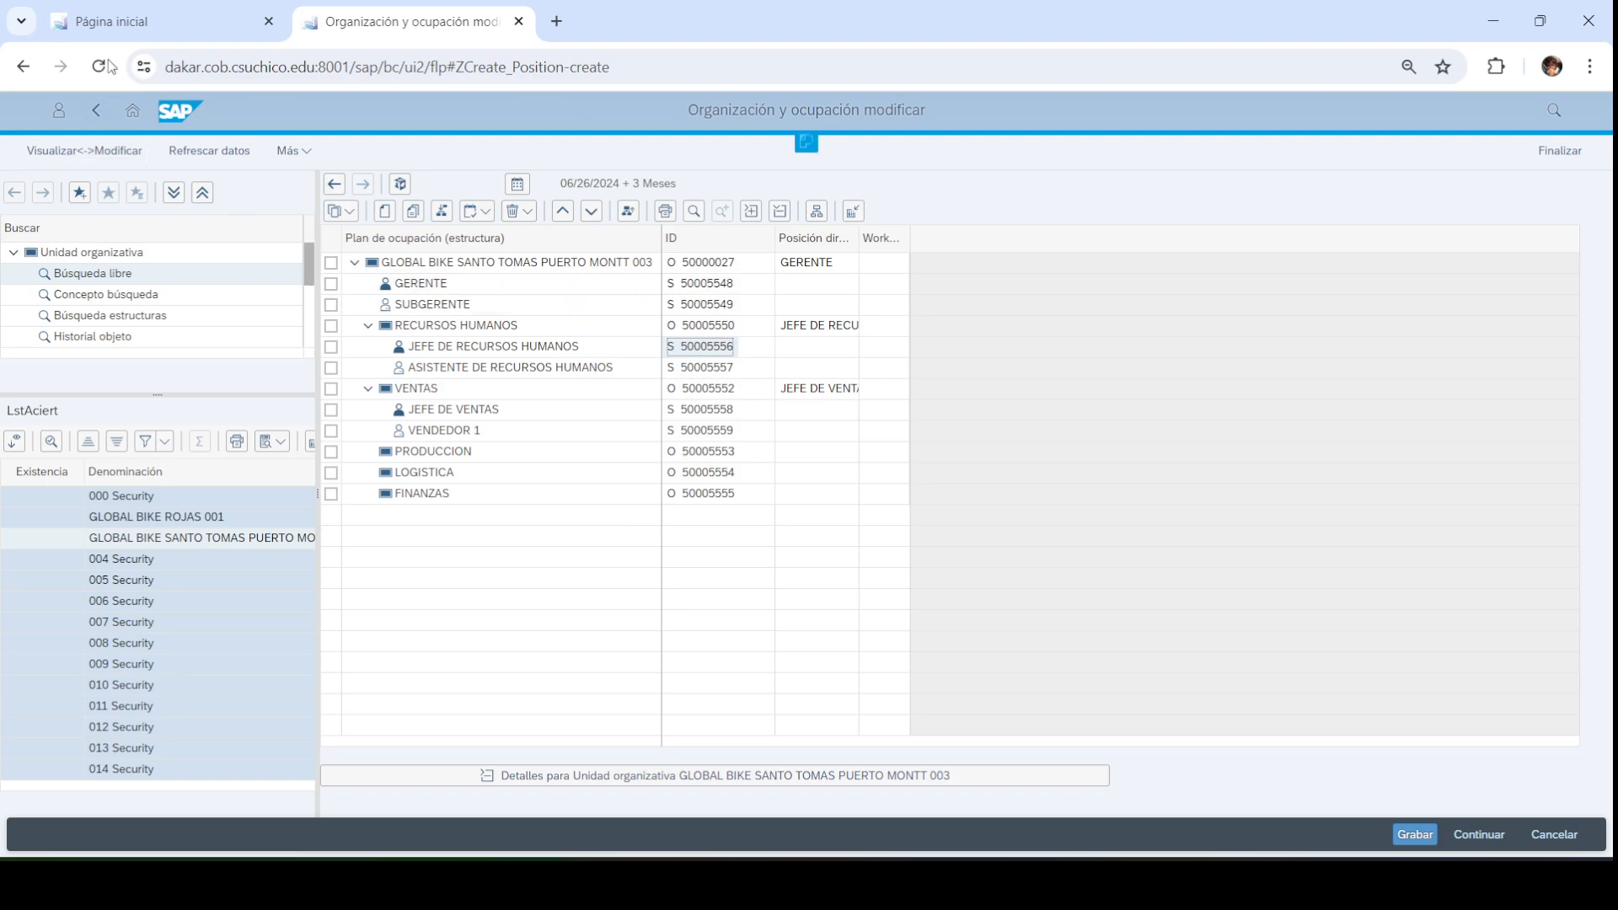
click(224, 28)
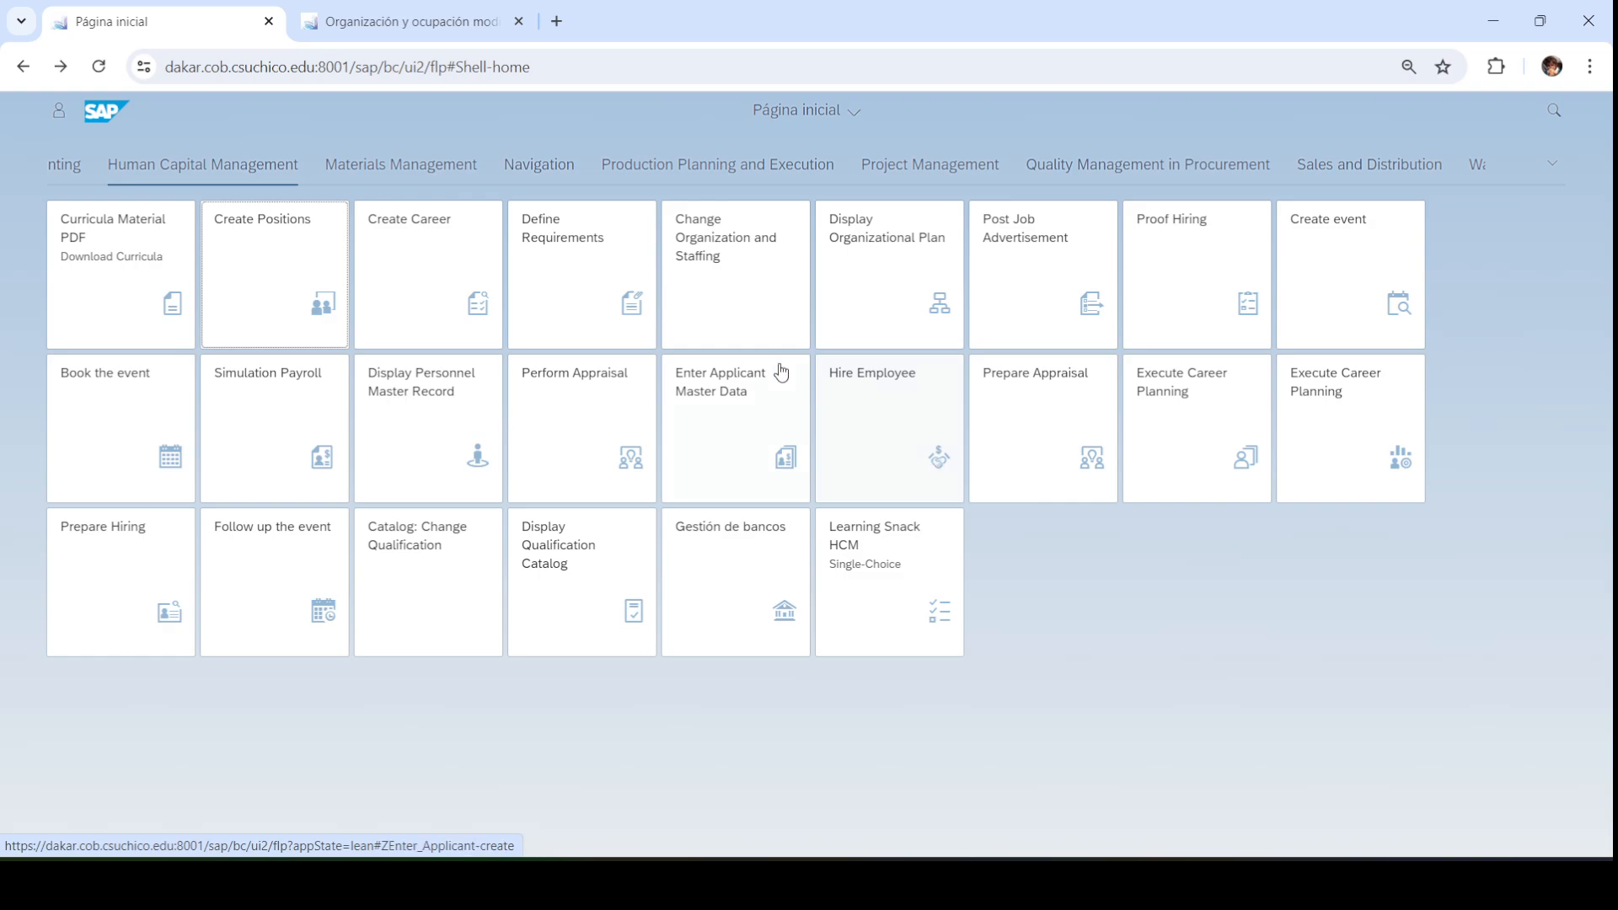
Open the Hire Employee app from the launchpad
click(878, 399)
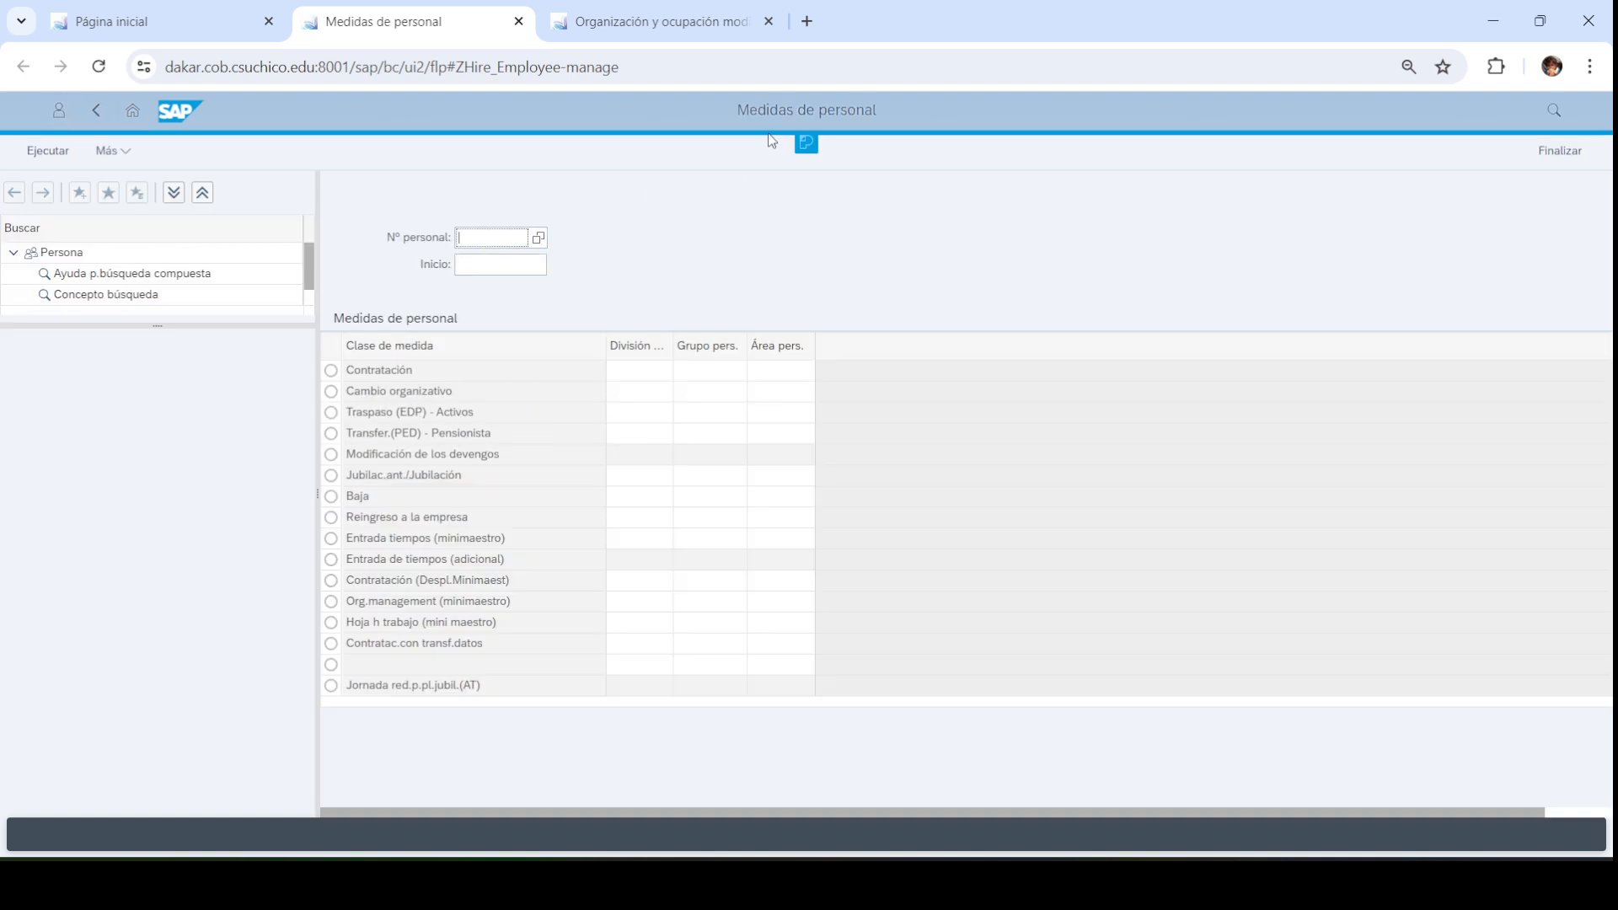
drag(738, 109, 867, 103)
click(873, 122)
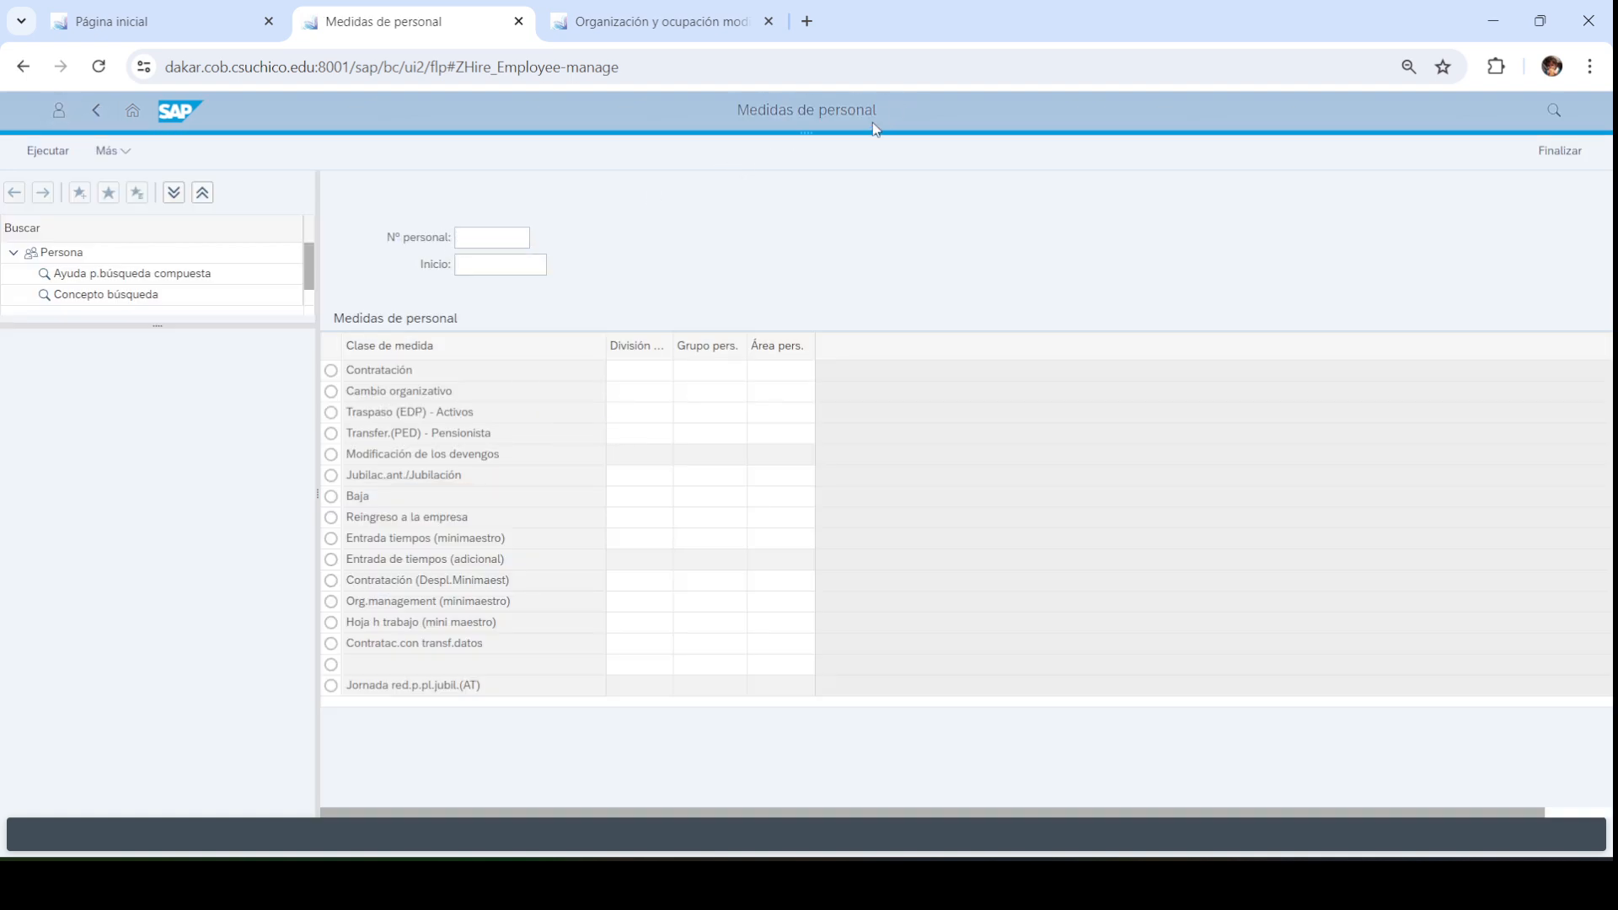
drag(732, 110, 867, 116)
click(887, 114)
Run a Contratación (Despl.Minimaest) hiring action starting 06/26/2024
click(485, 241)
click(485, 269)
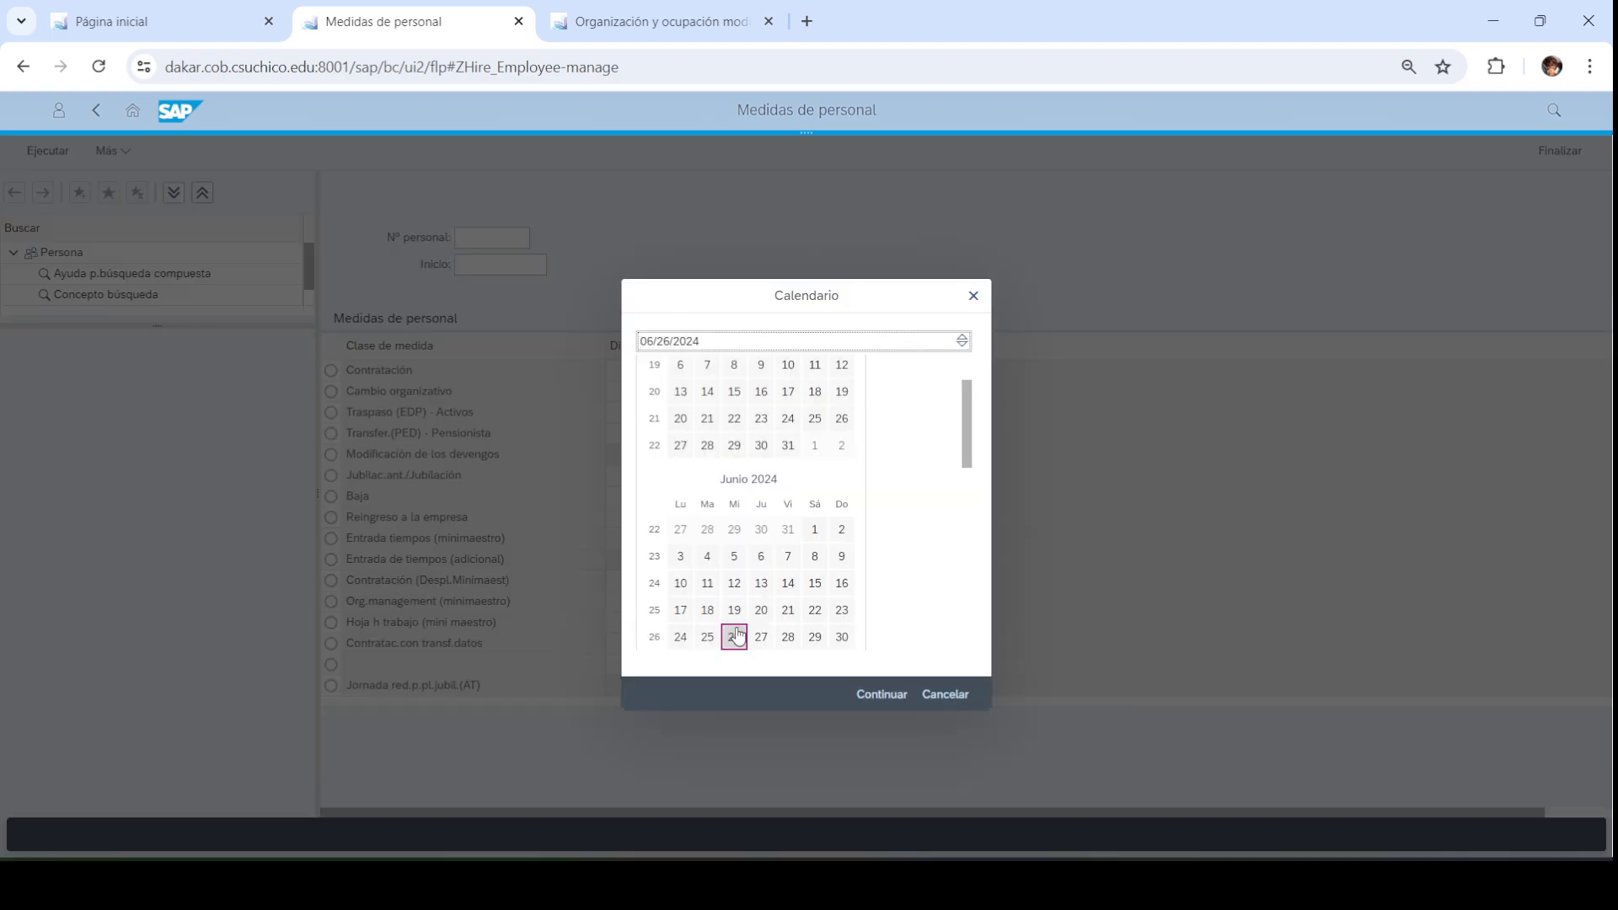
double_click(735, 638)
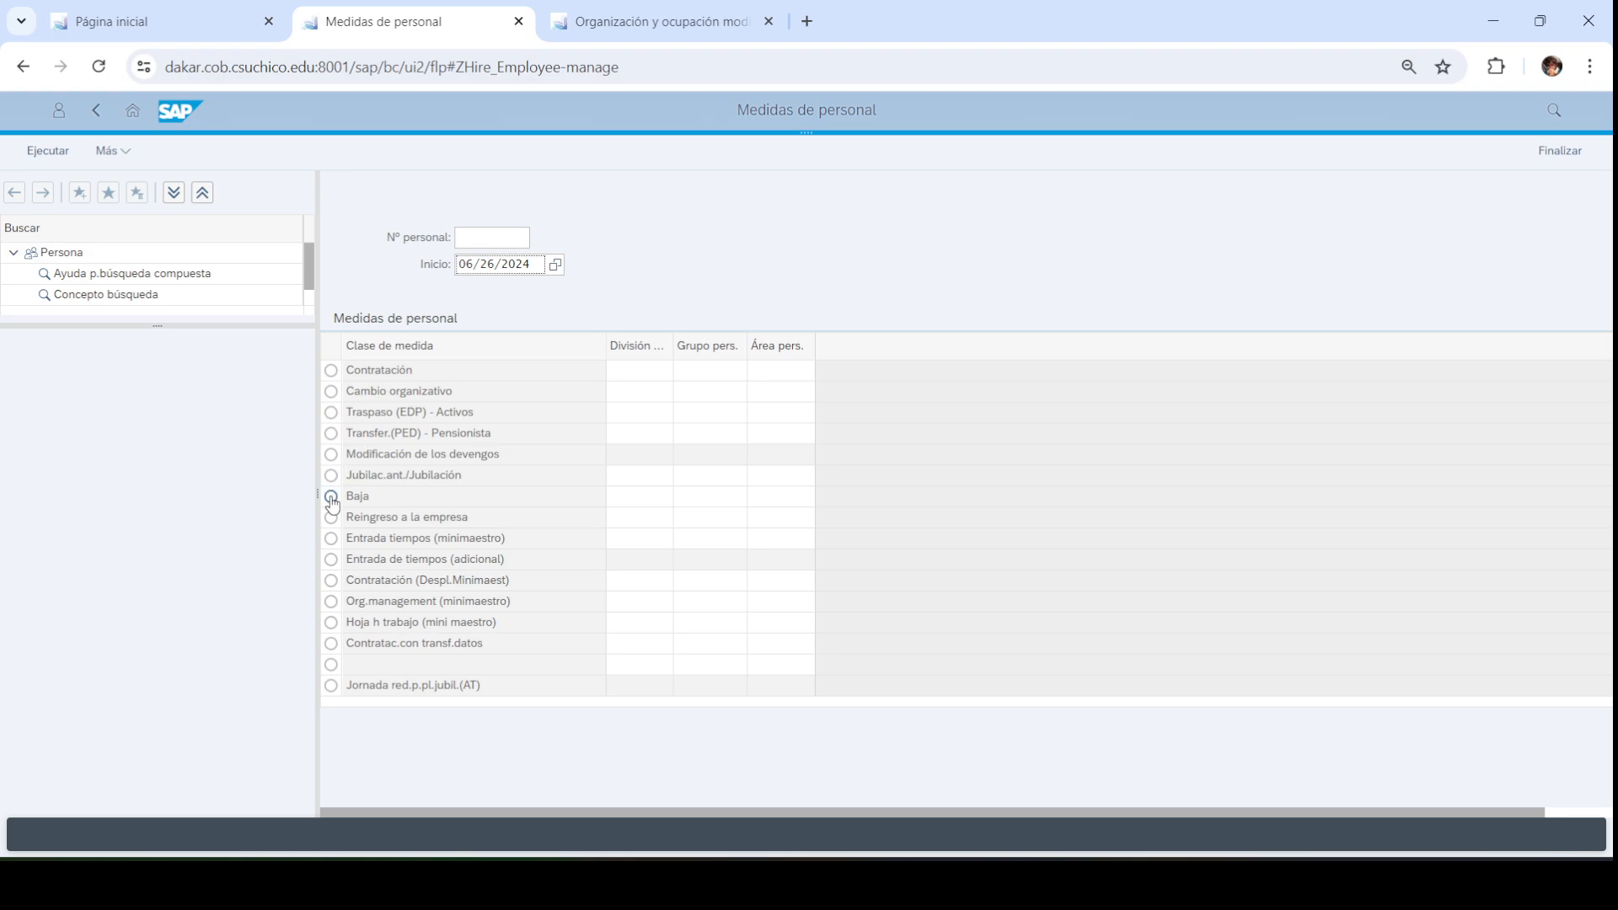
click(332, 581)
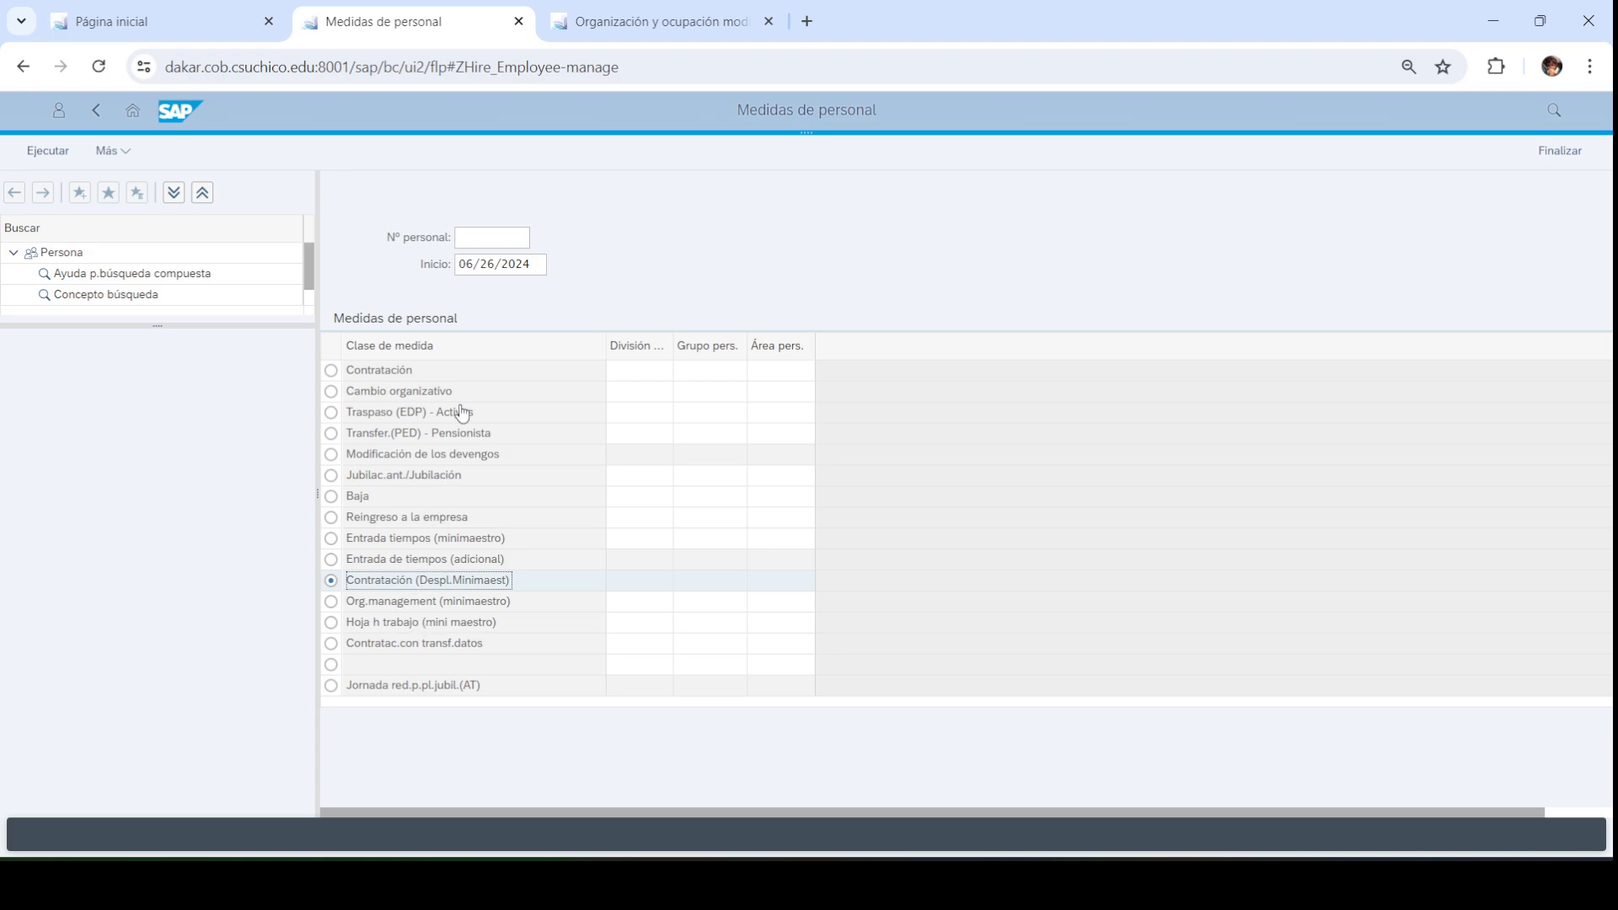
click(49, 157)
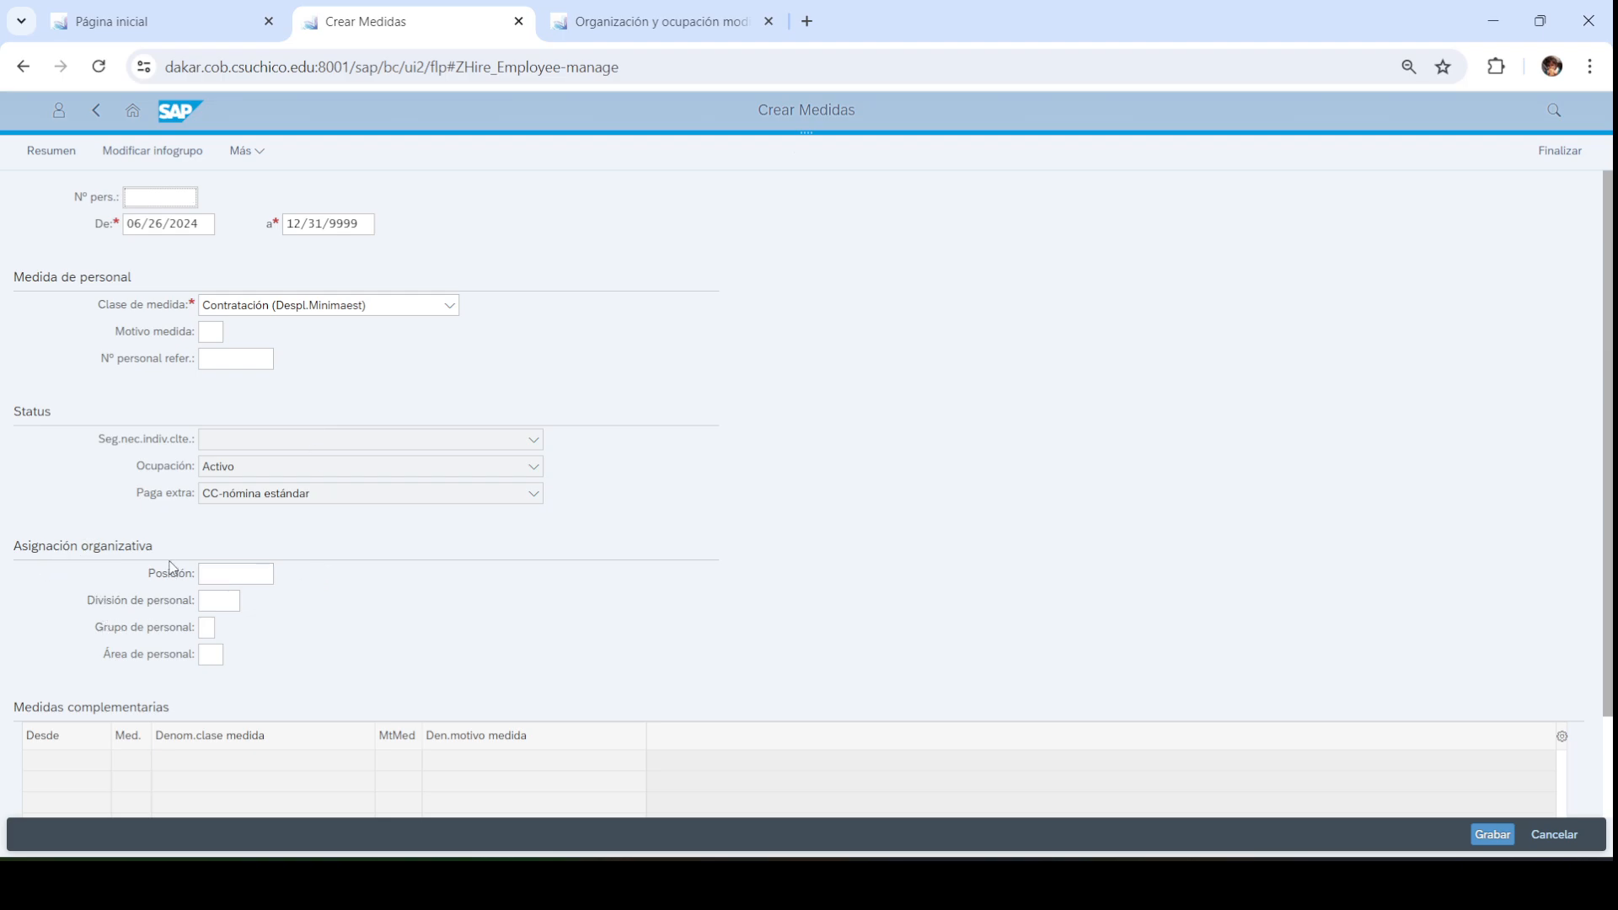
Enter position 50005548, looking up its ID in the org structure
click(215, 576)
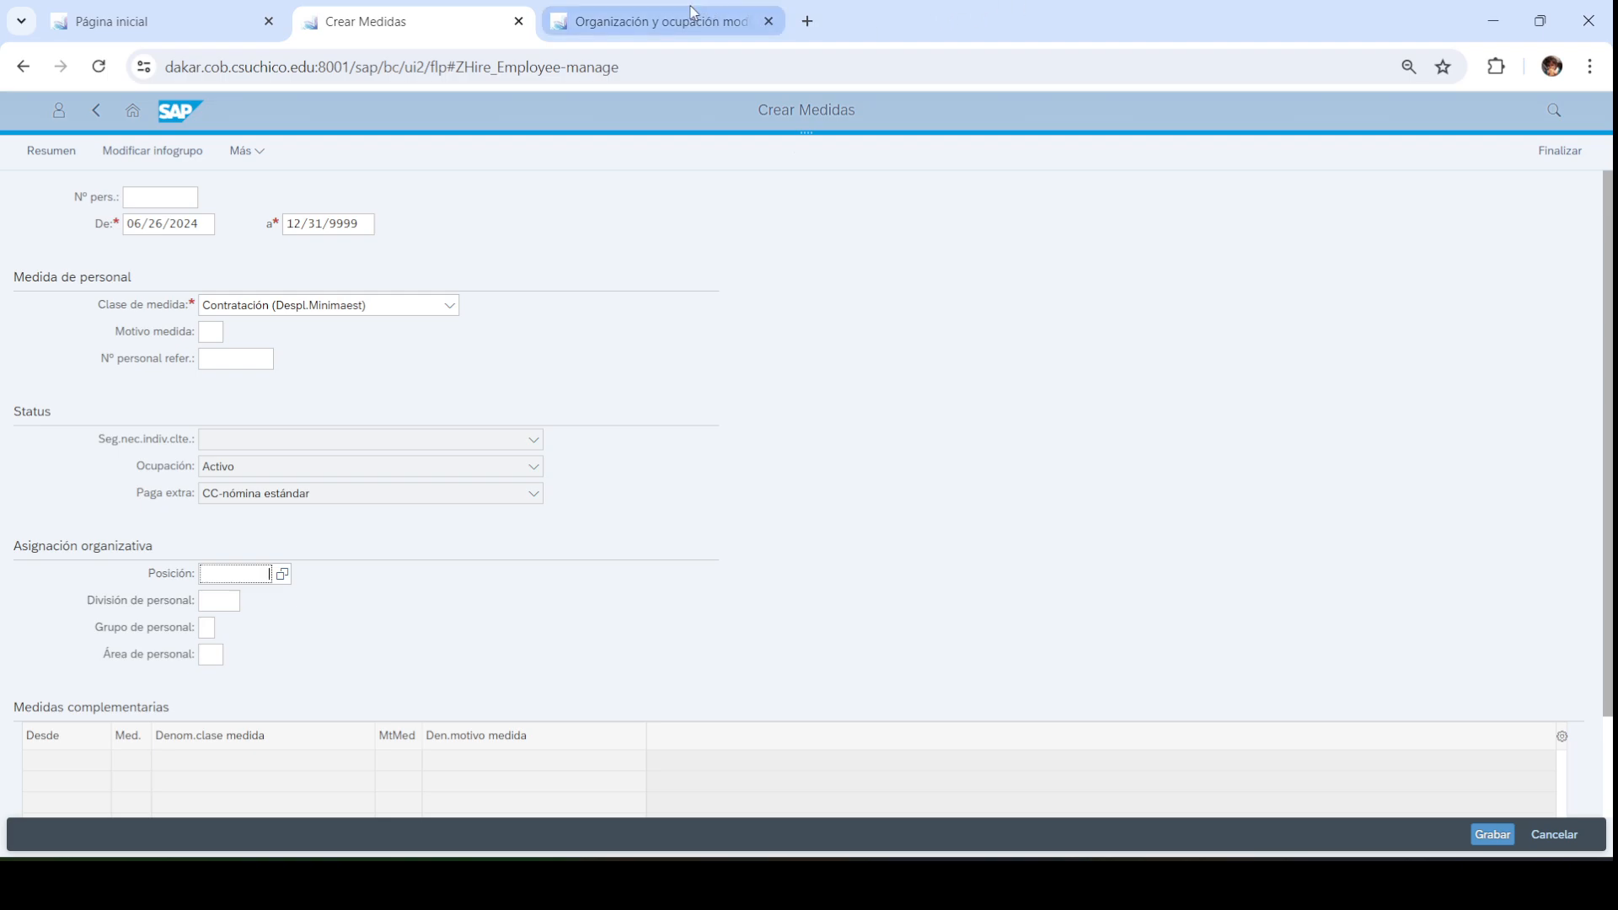
click(649, 21)
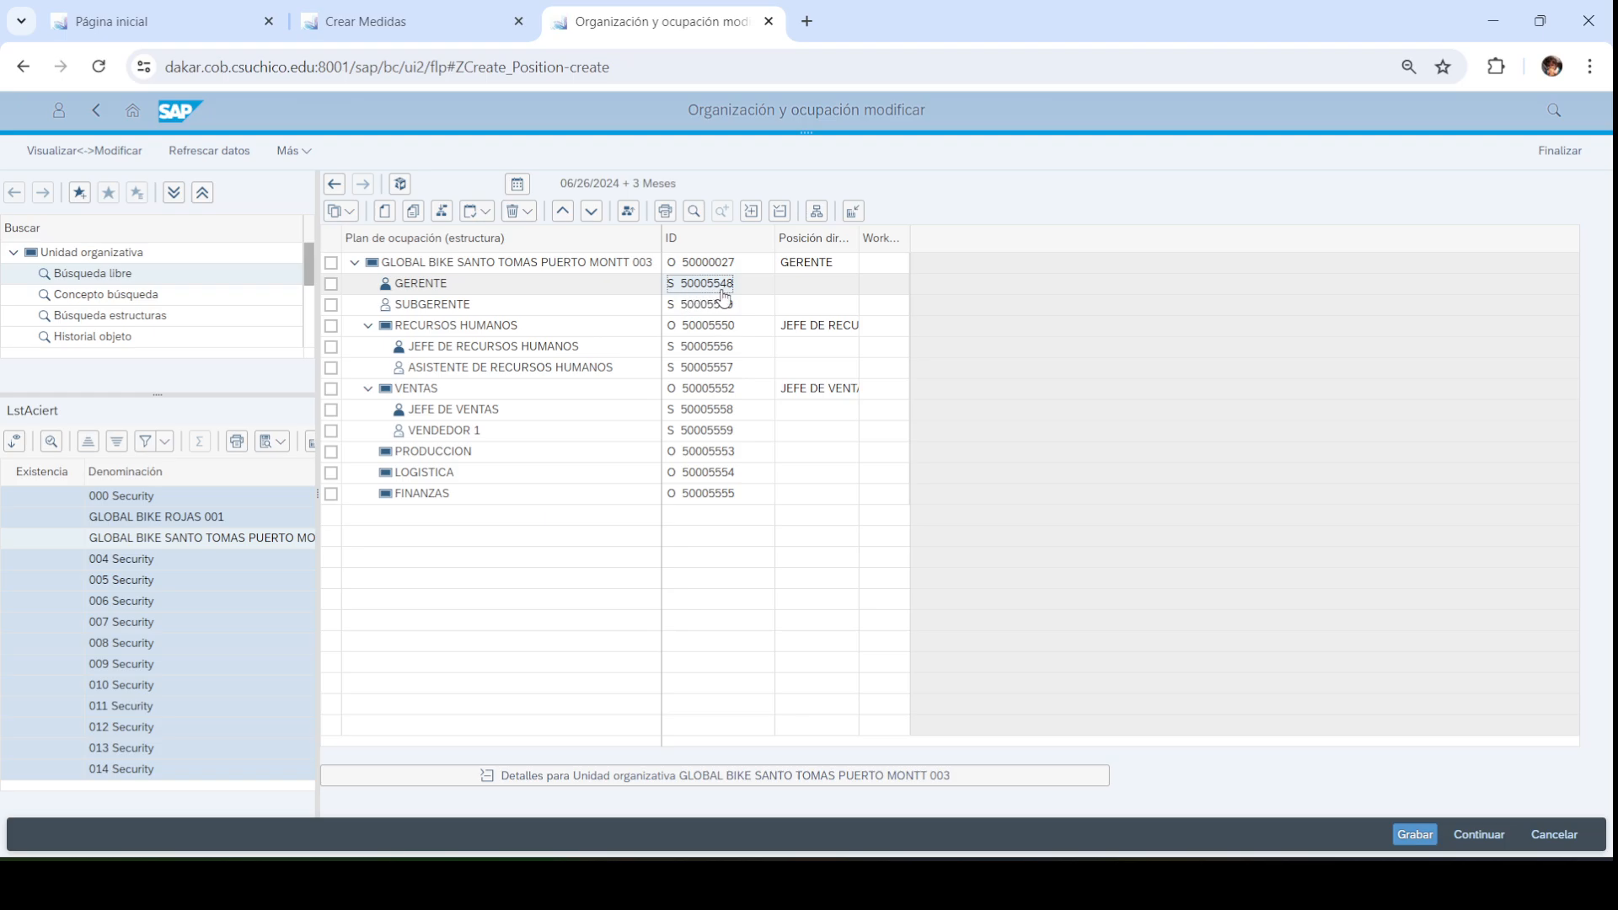
click(520, 8)
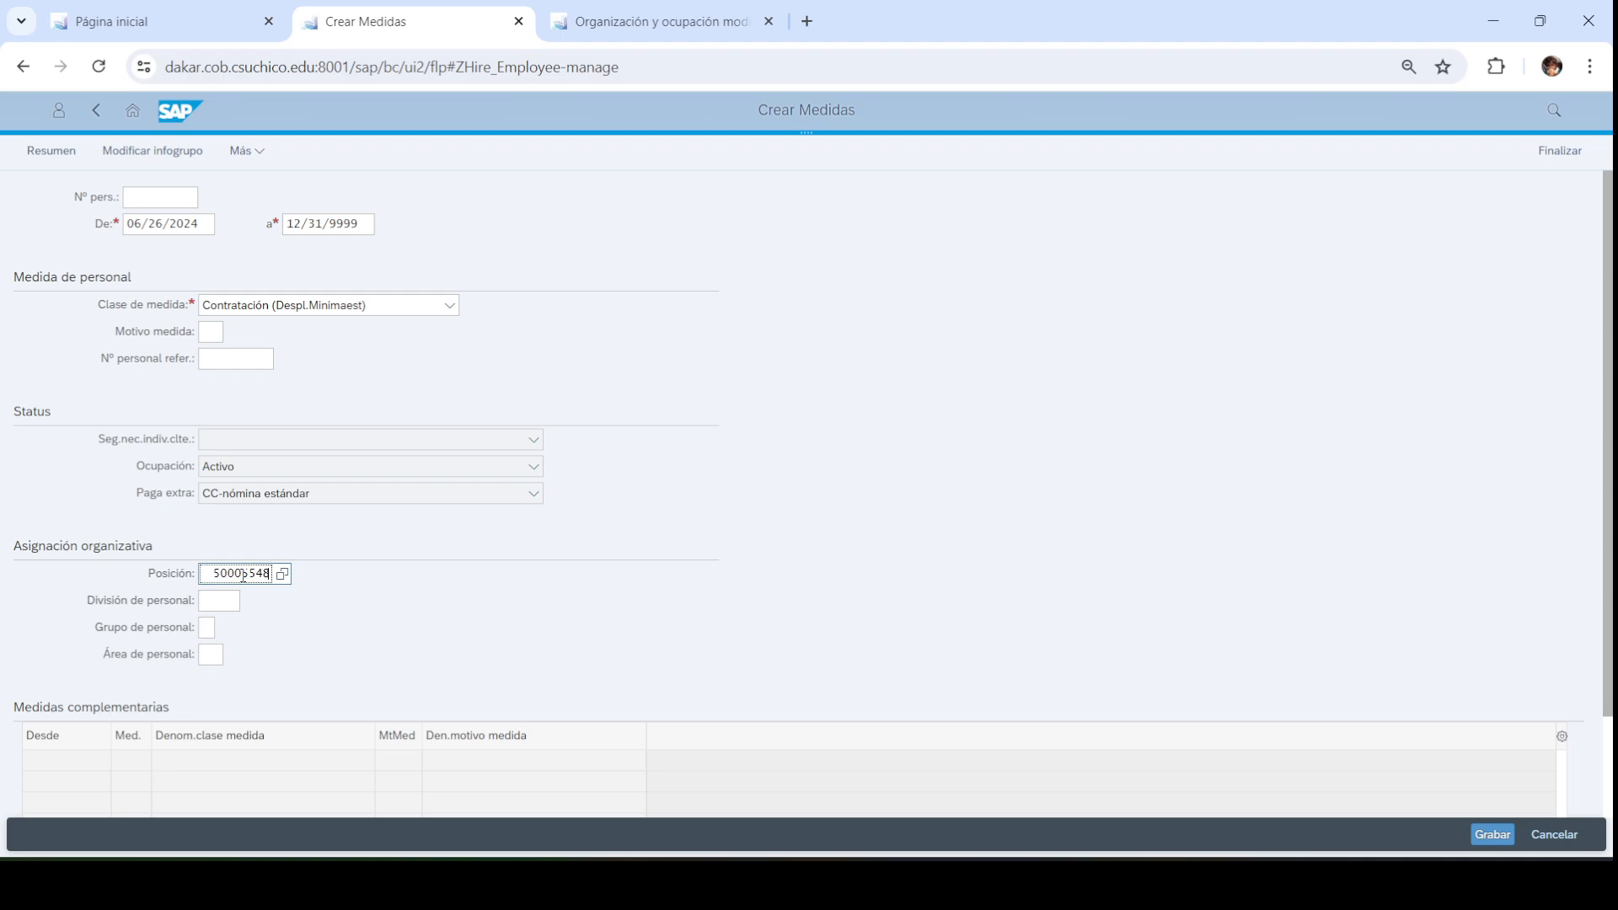
click(291, 632)
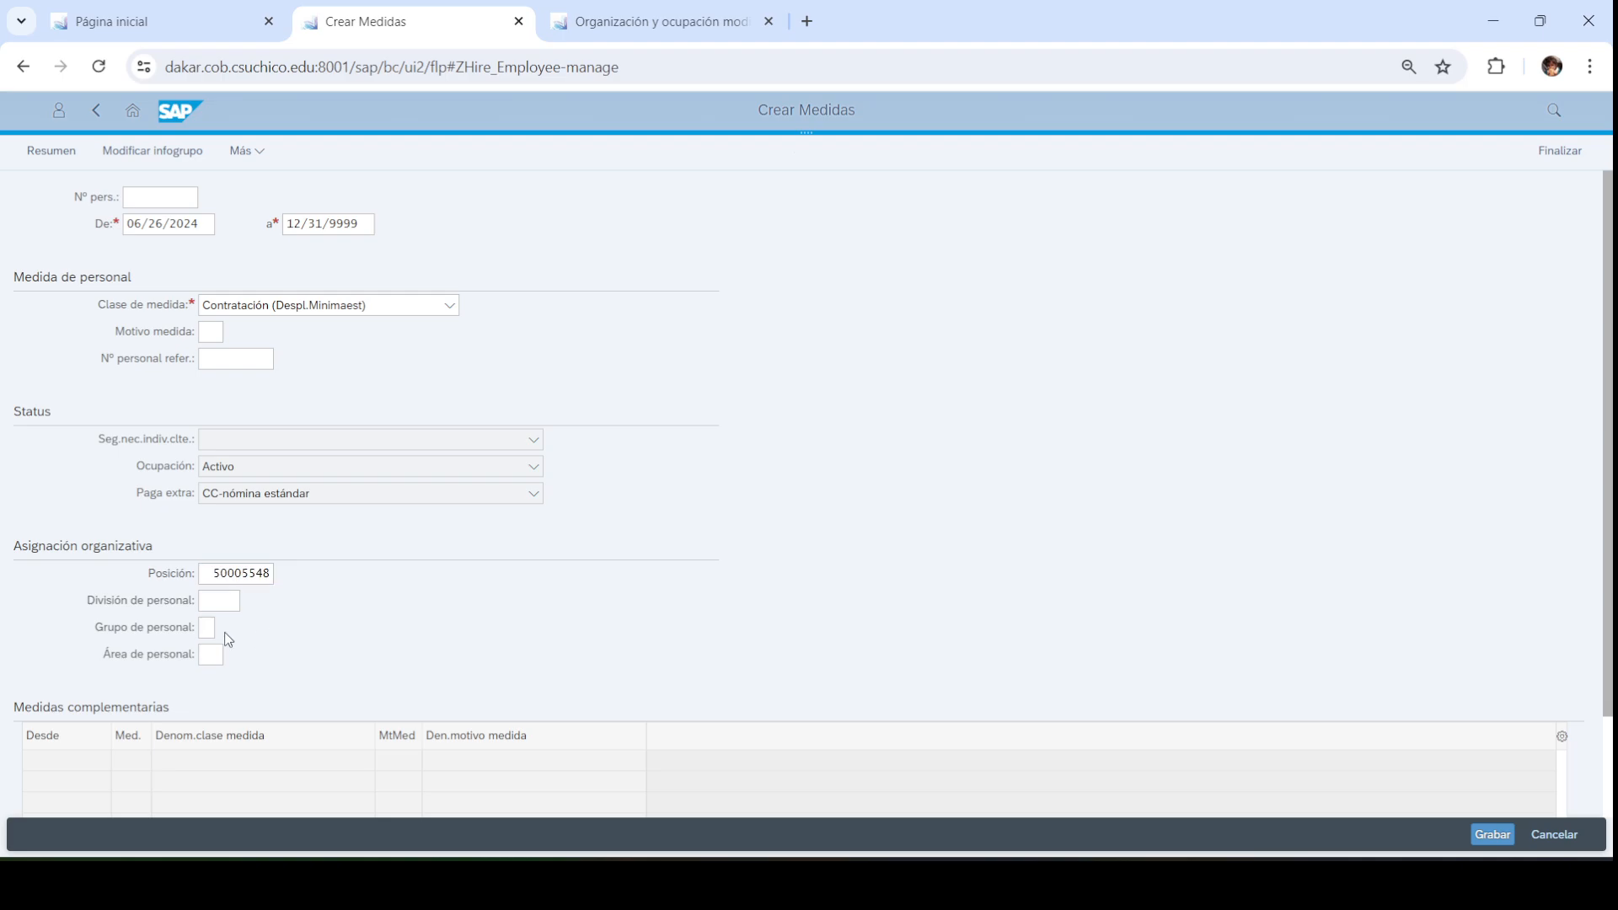
Set the personnel division to DL00 (GBI Dallas)
click(212, 602)
key(F4)
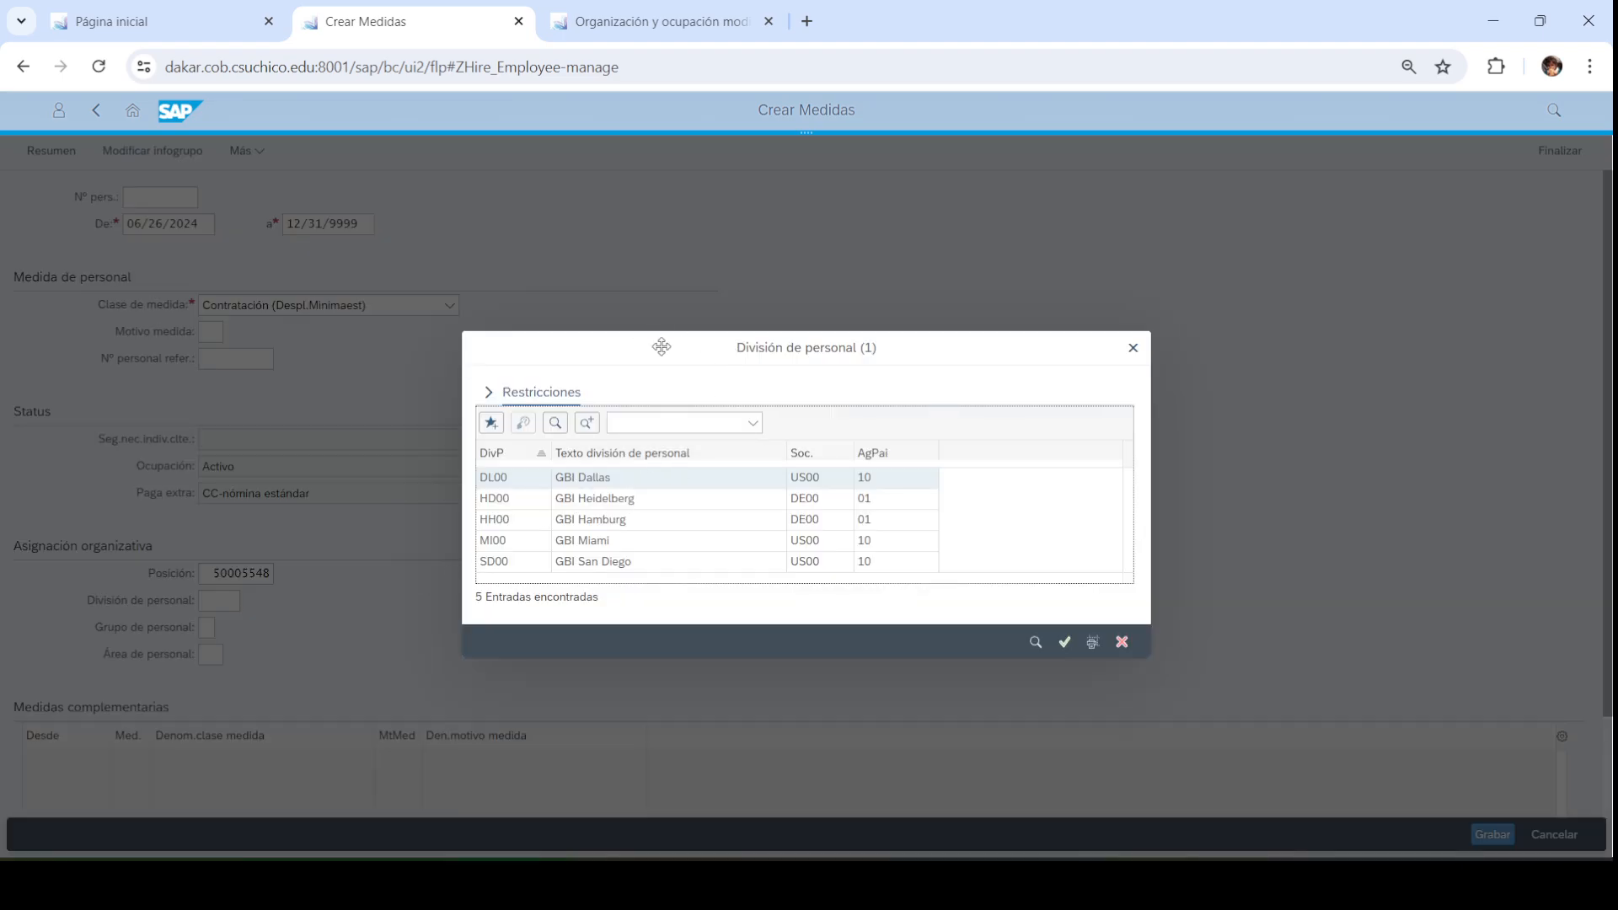
drag(660, 343, 656, 306)
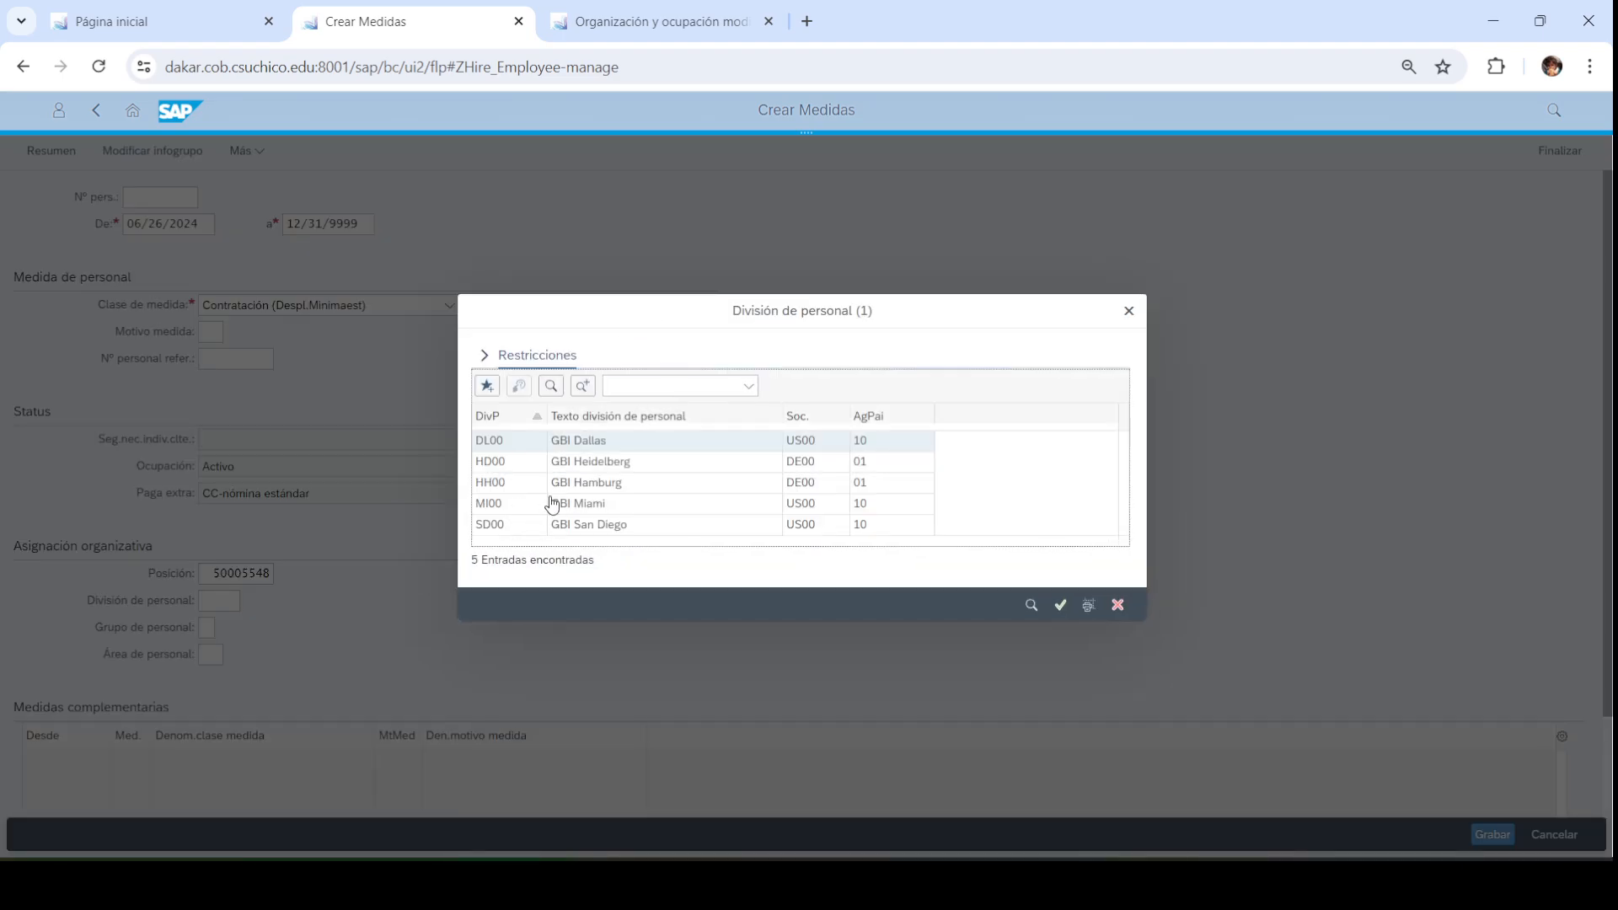
click(602, 449)
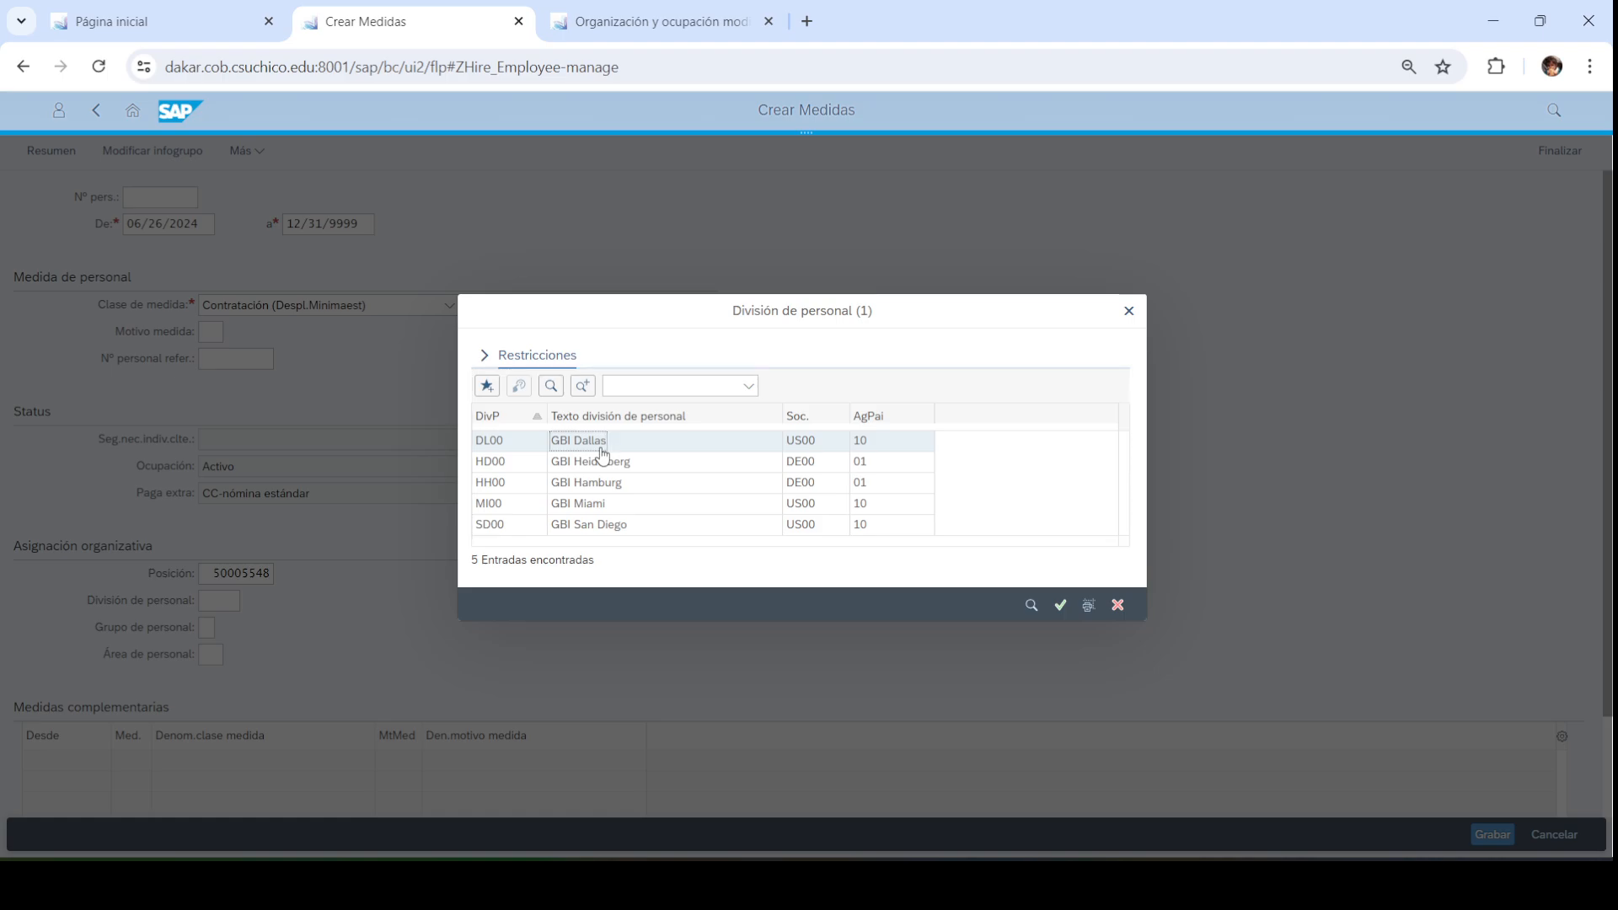
click(601, 453)
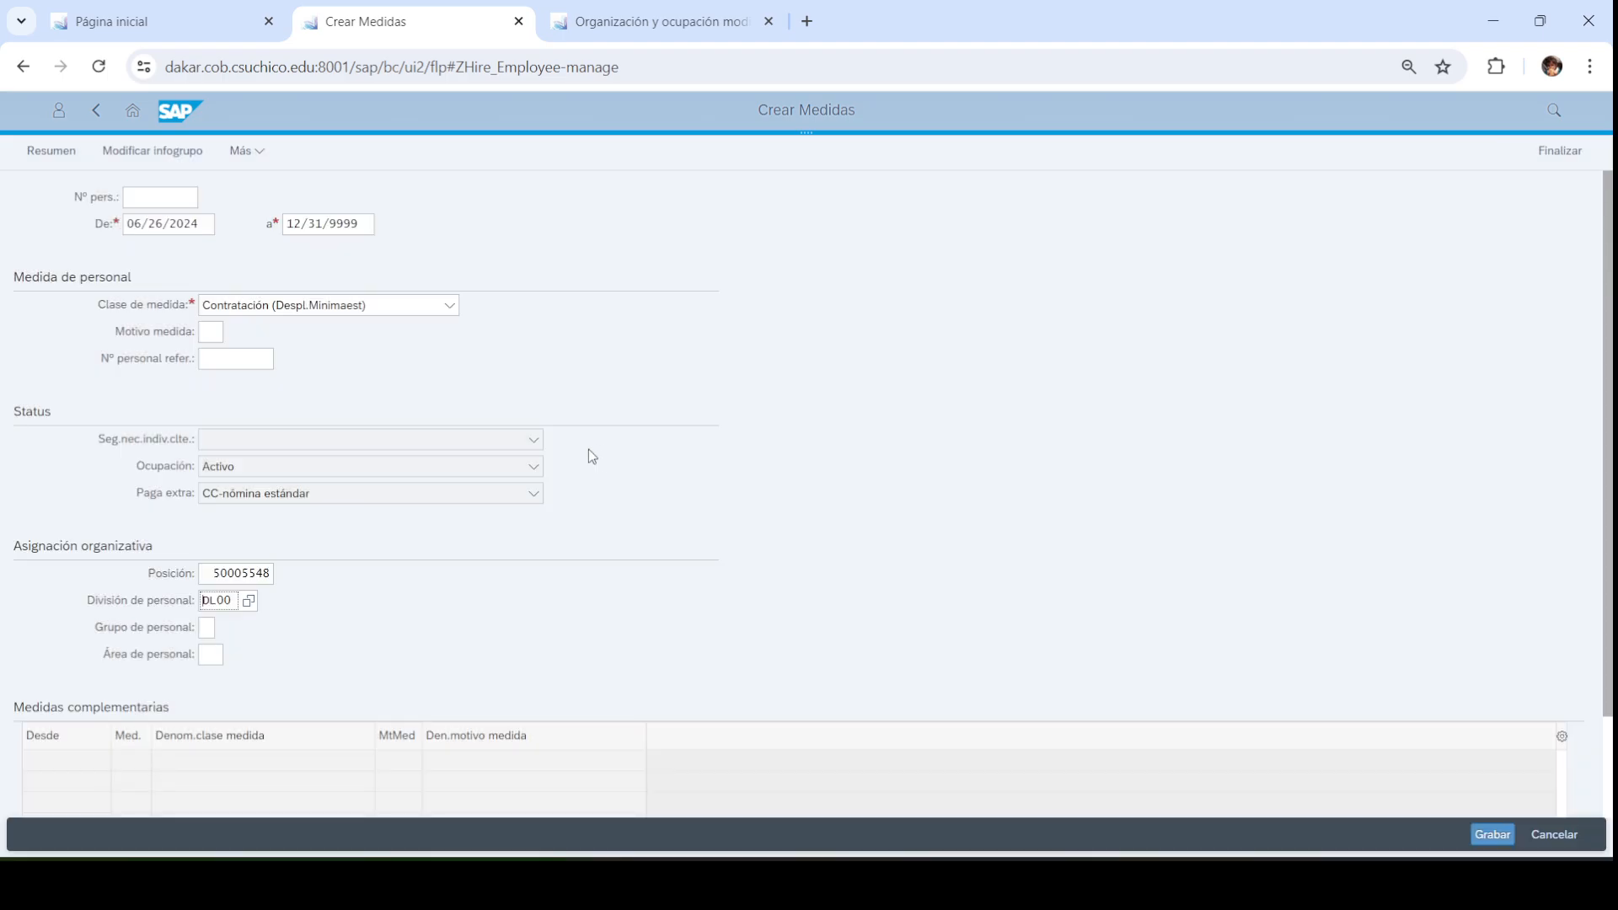
Choose employee group 1 Activos and personnel area U4, then save the hiring action
click(209, 628)
click(225, 629)
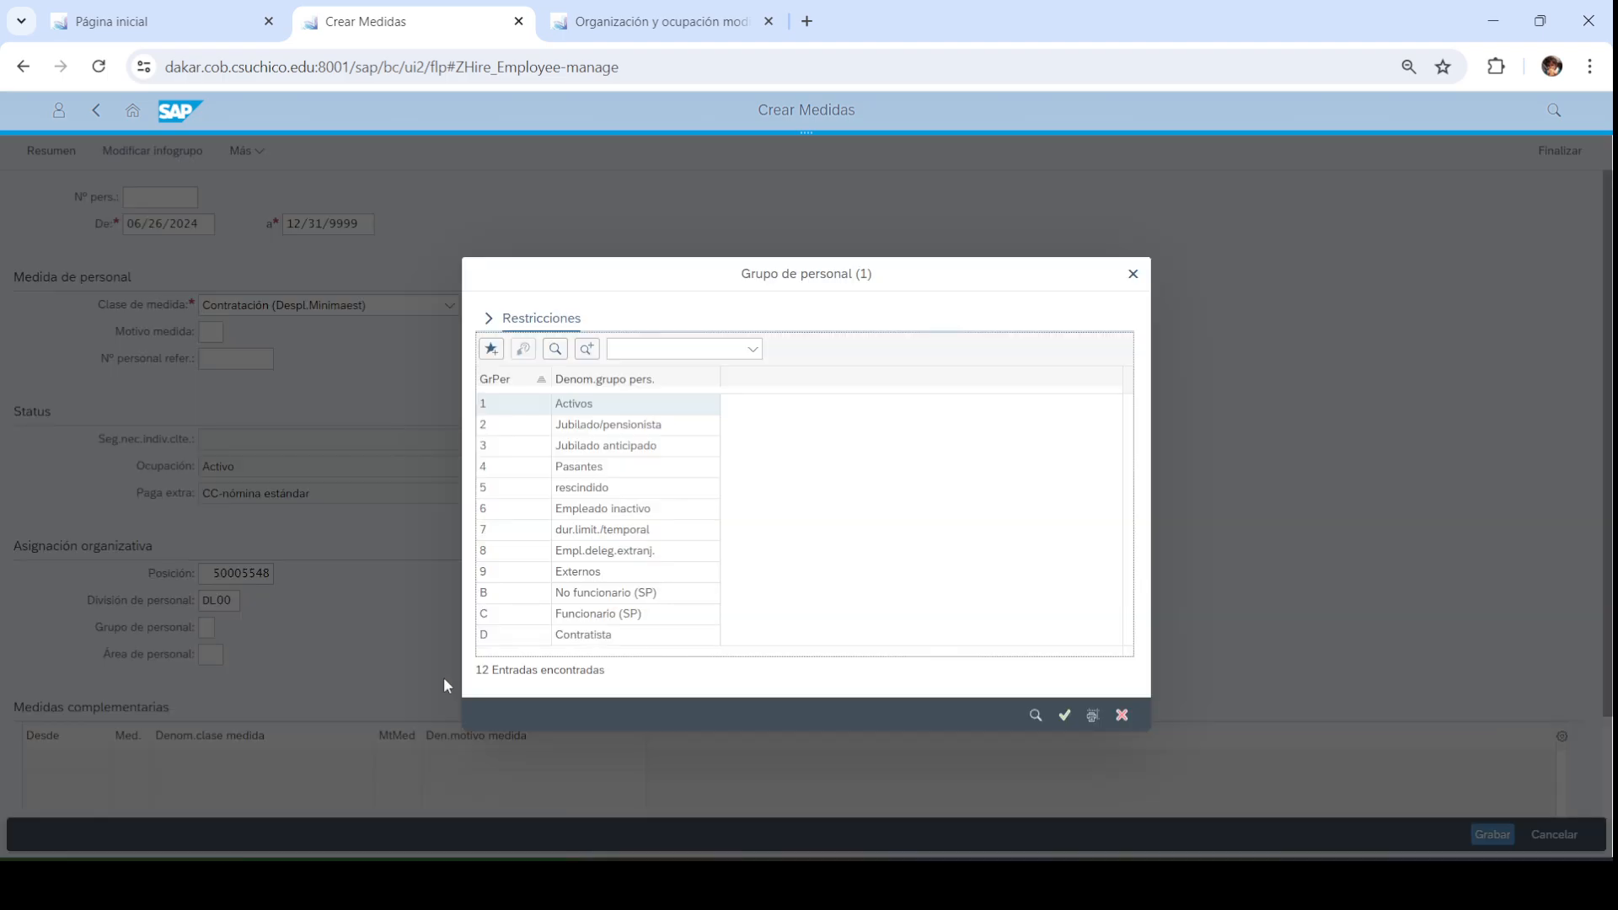
click(594, 412)
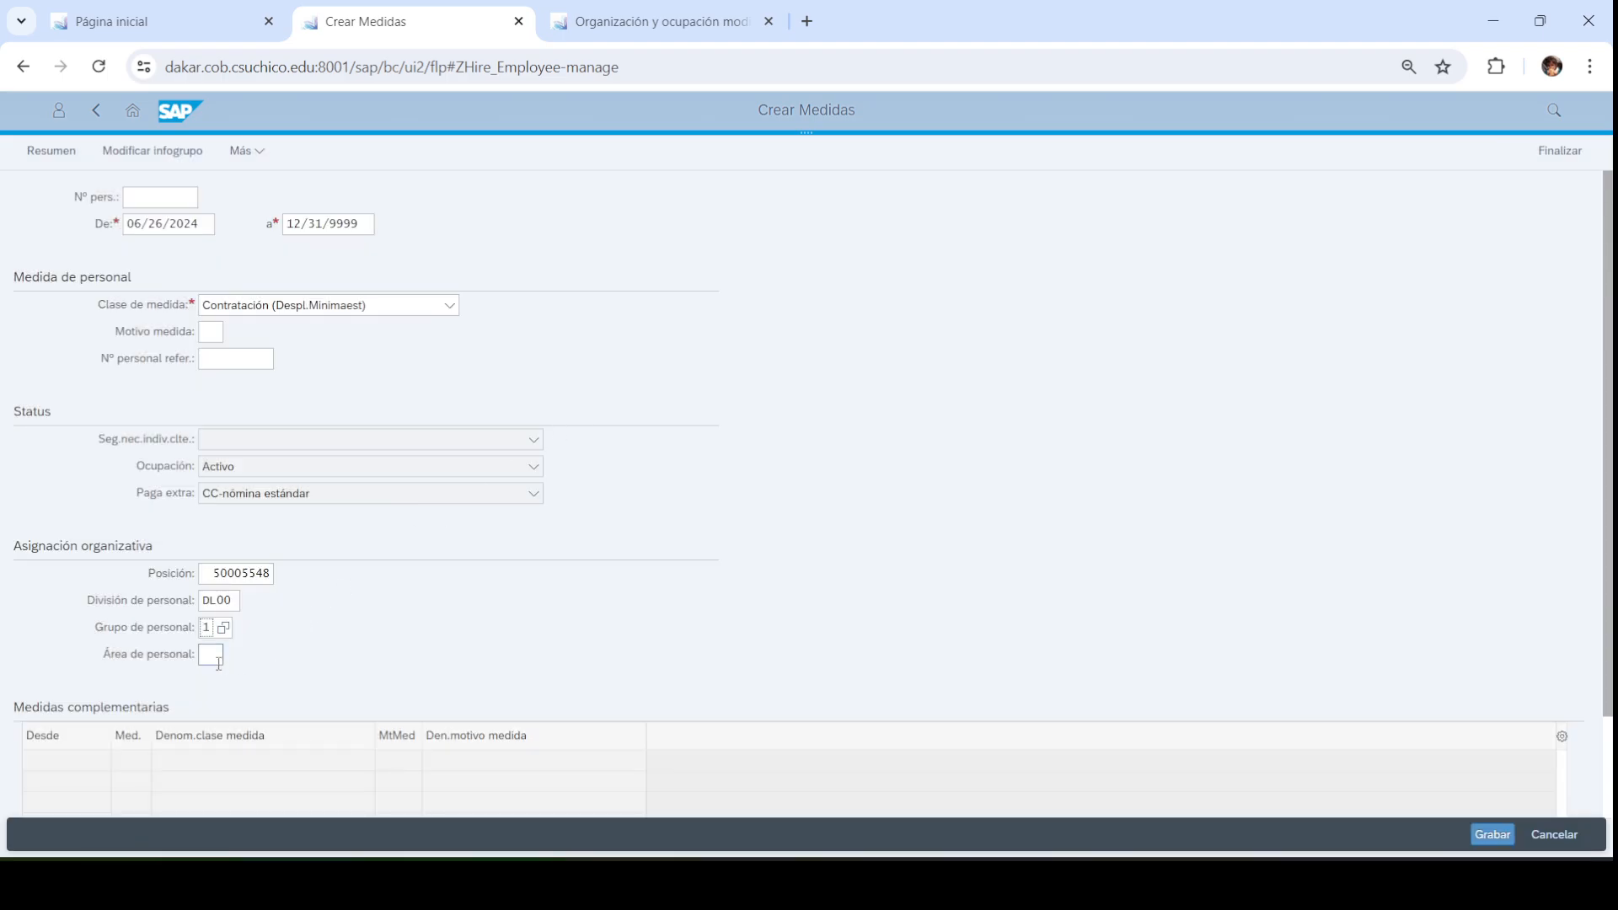
click(210, 654)
click(229, 659)
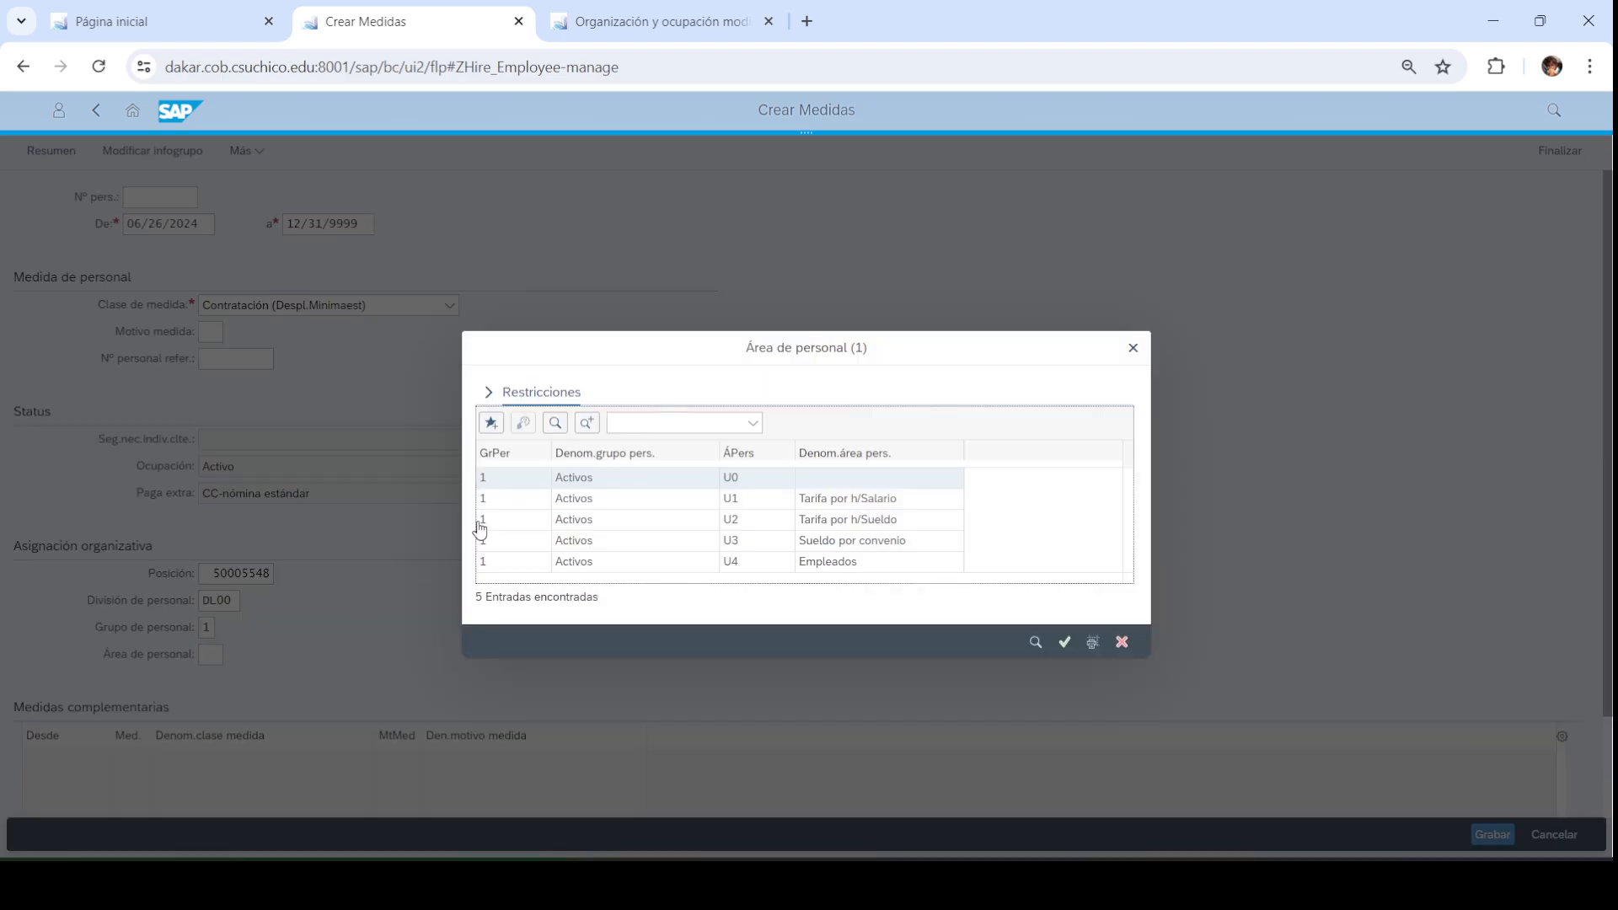
click(610, 571)
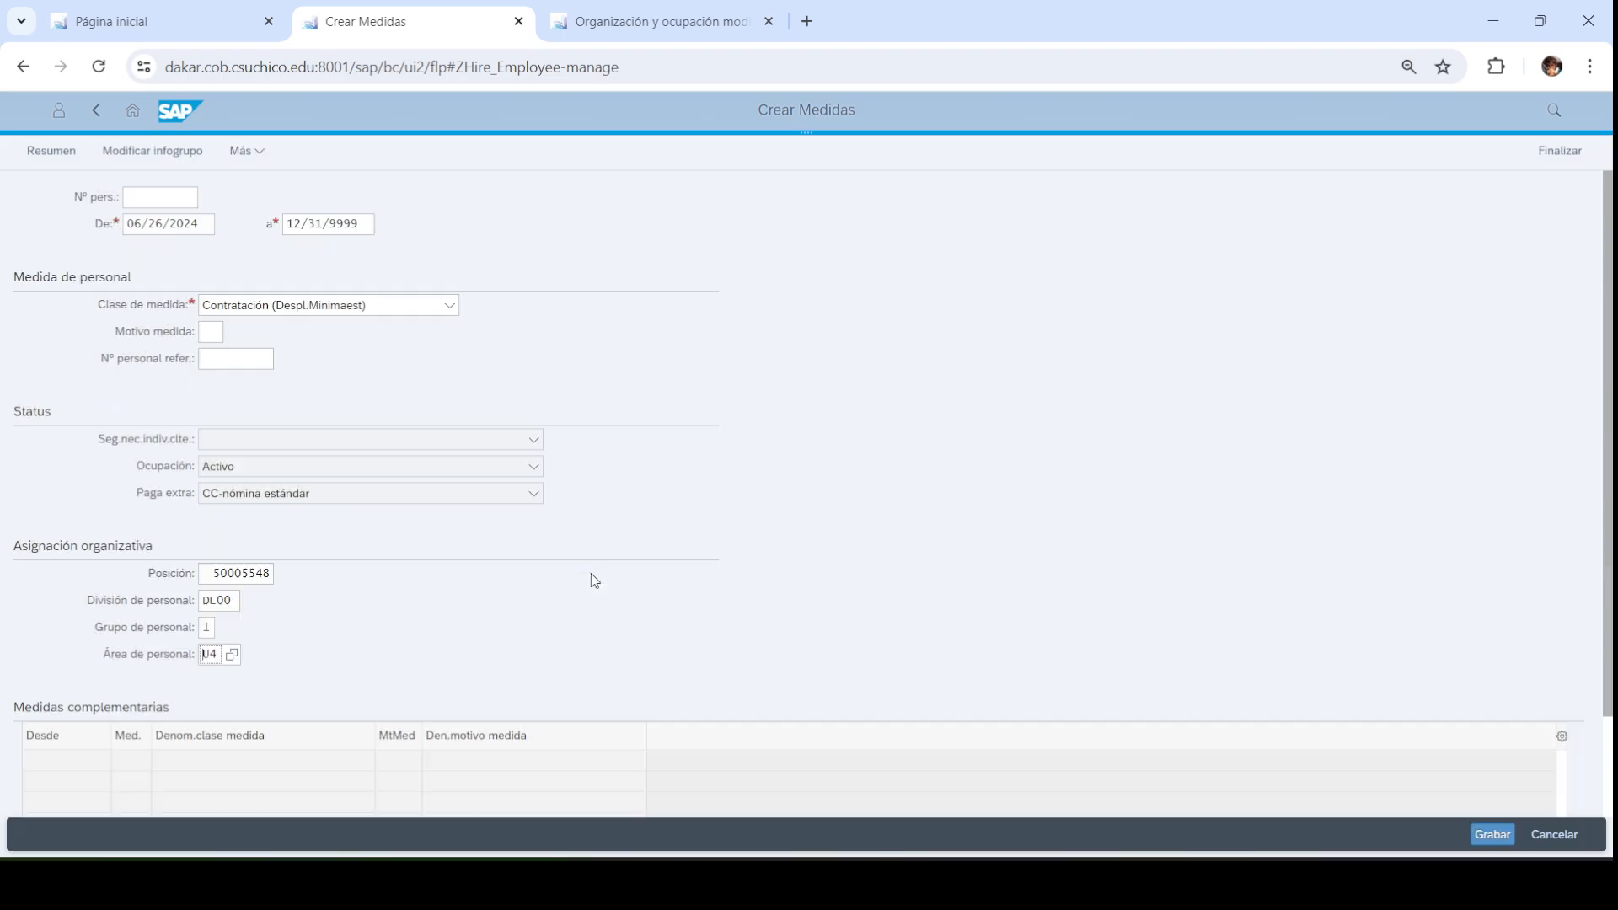
scroll(548, 657, down, 1)
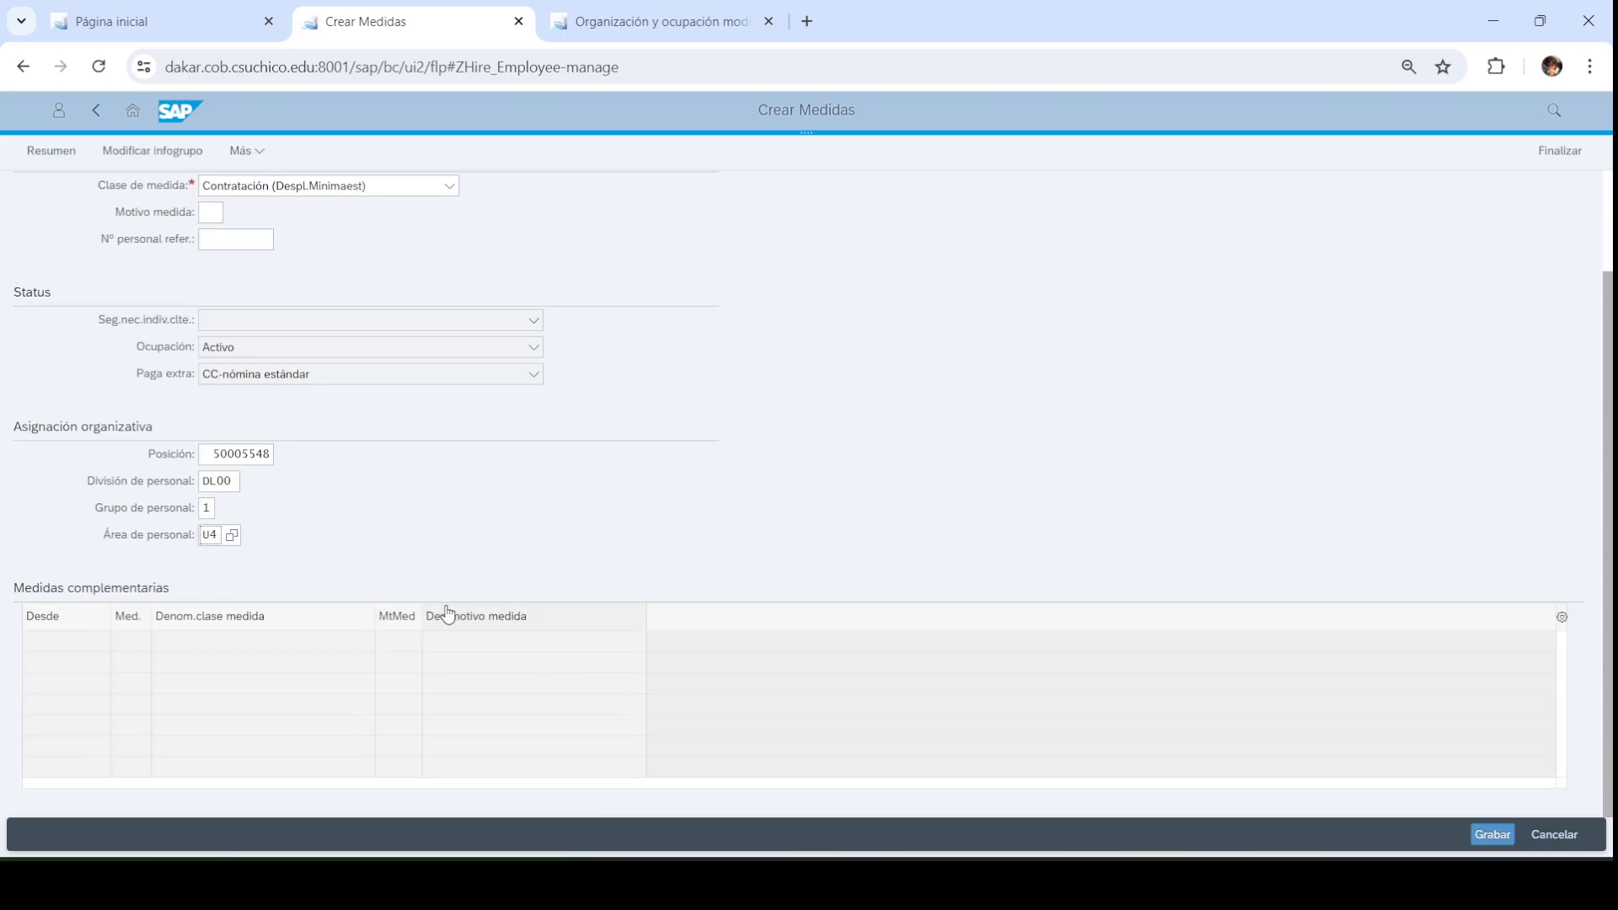
scroll(448, 613, up, 2)
click(1493, 835)
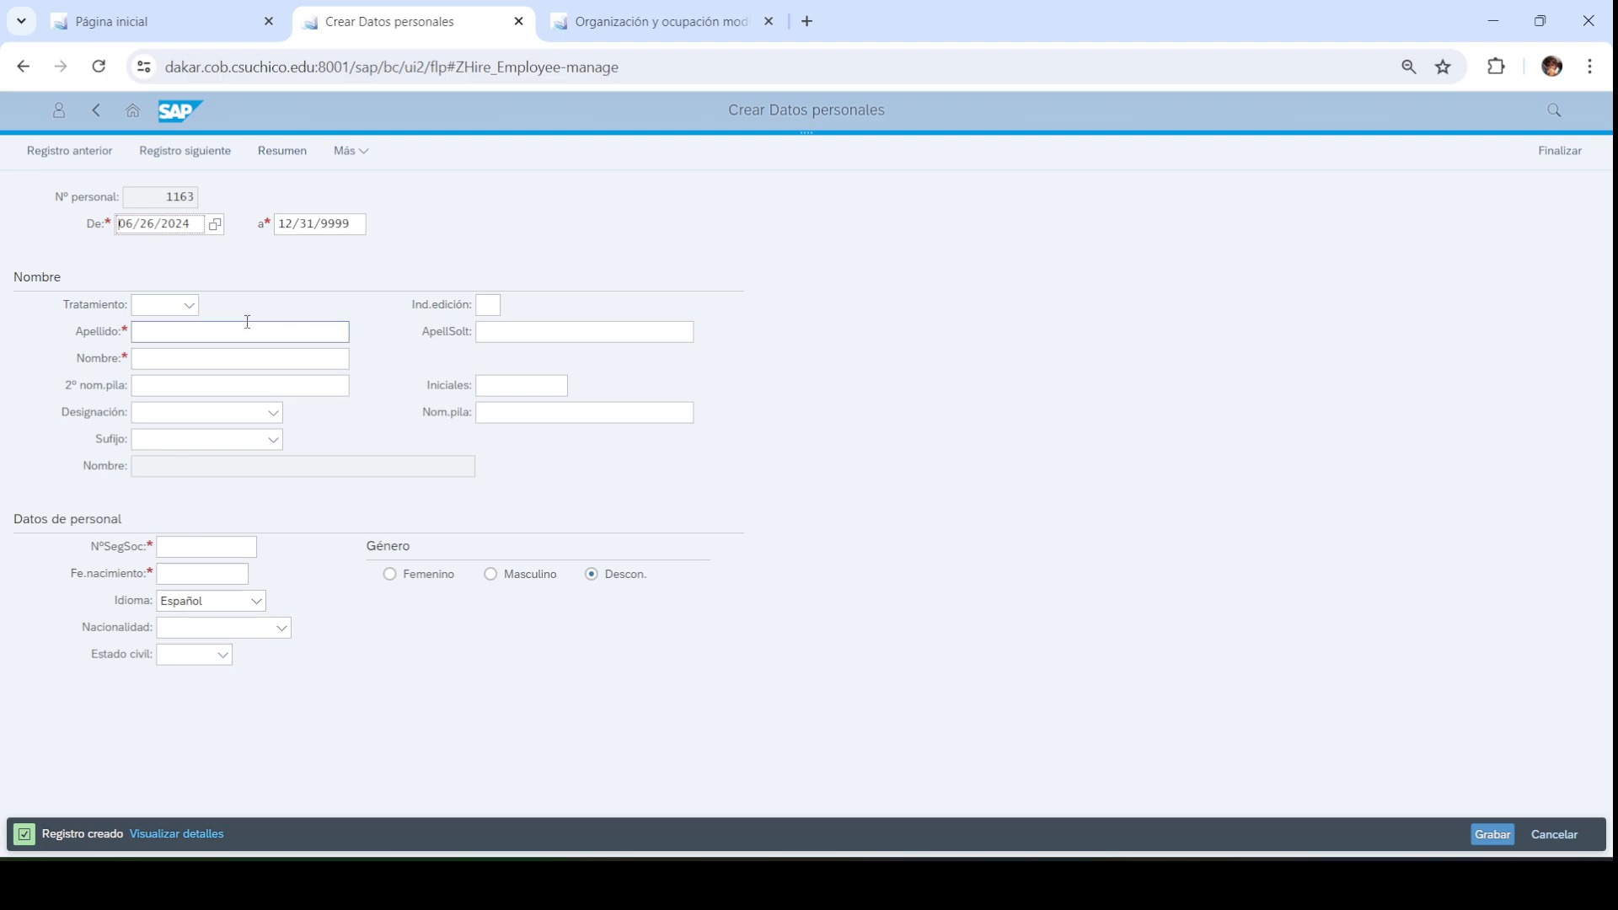
Set title Sr. and enter the employee's last name and first name
click(189, 312)
click(173, 330)
click(231, 332)
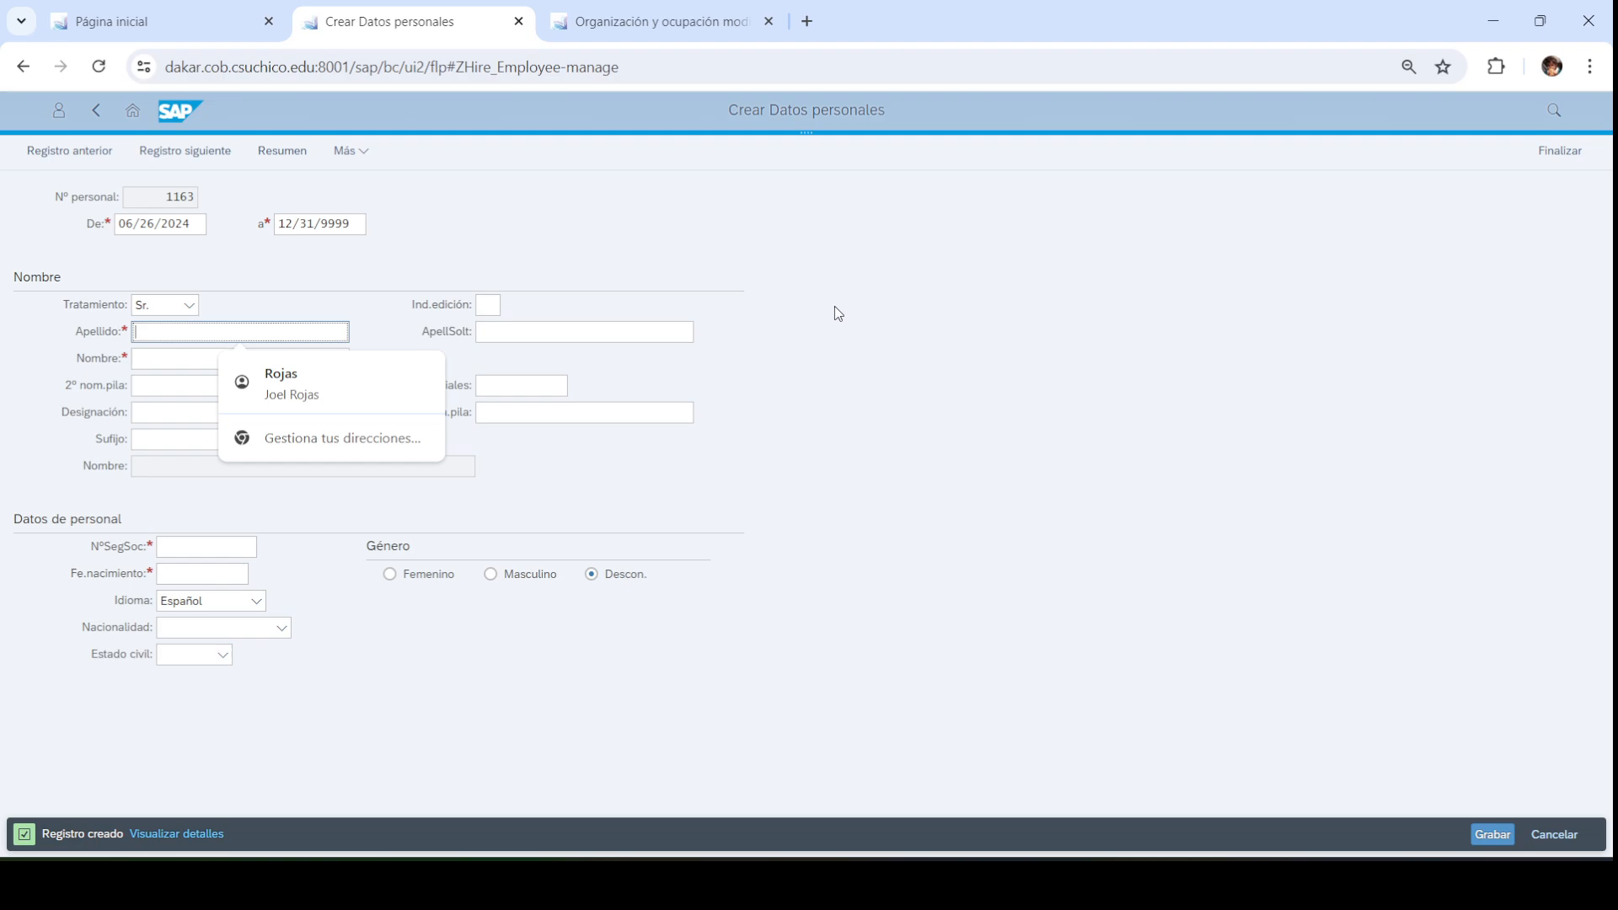
text(C)
key(BackSpace)
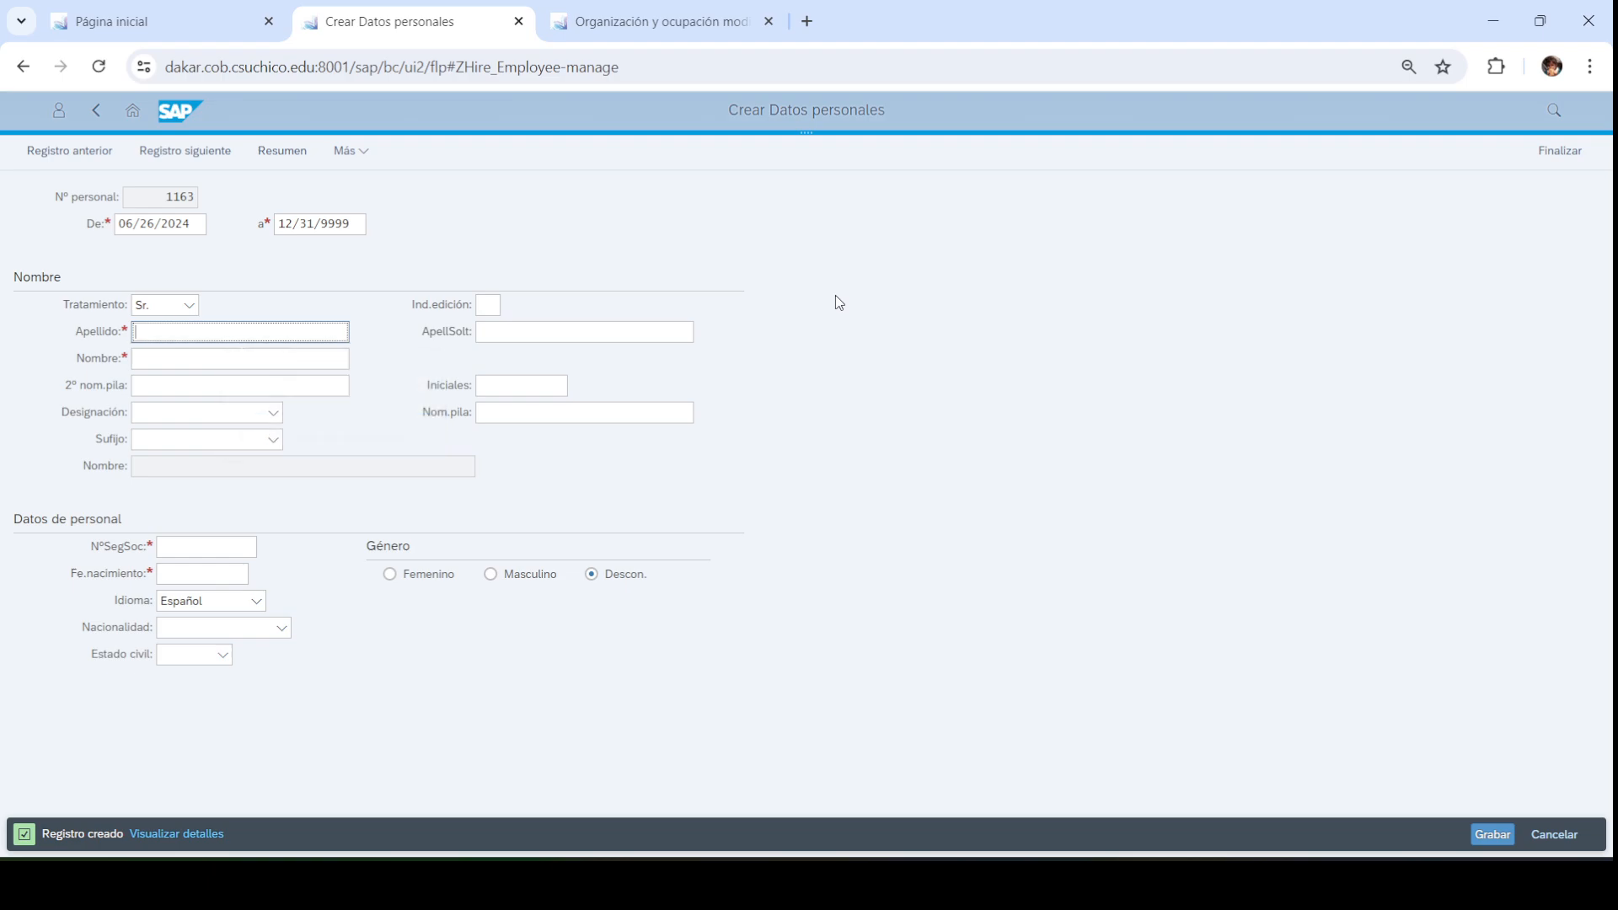
text(t)
key(BackSpace)
text(ca)
key(BackSpace)
key(BackSpace)
double_click(287, 332)
text(Sparro)
click(164, 359)
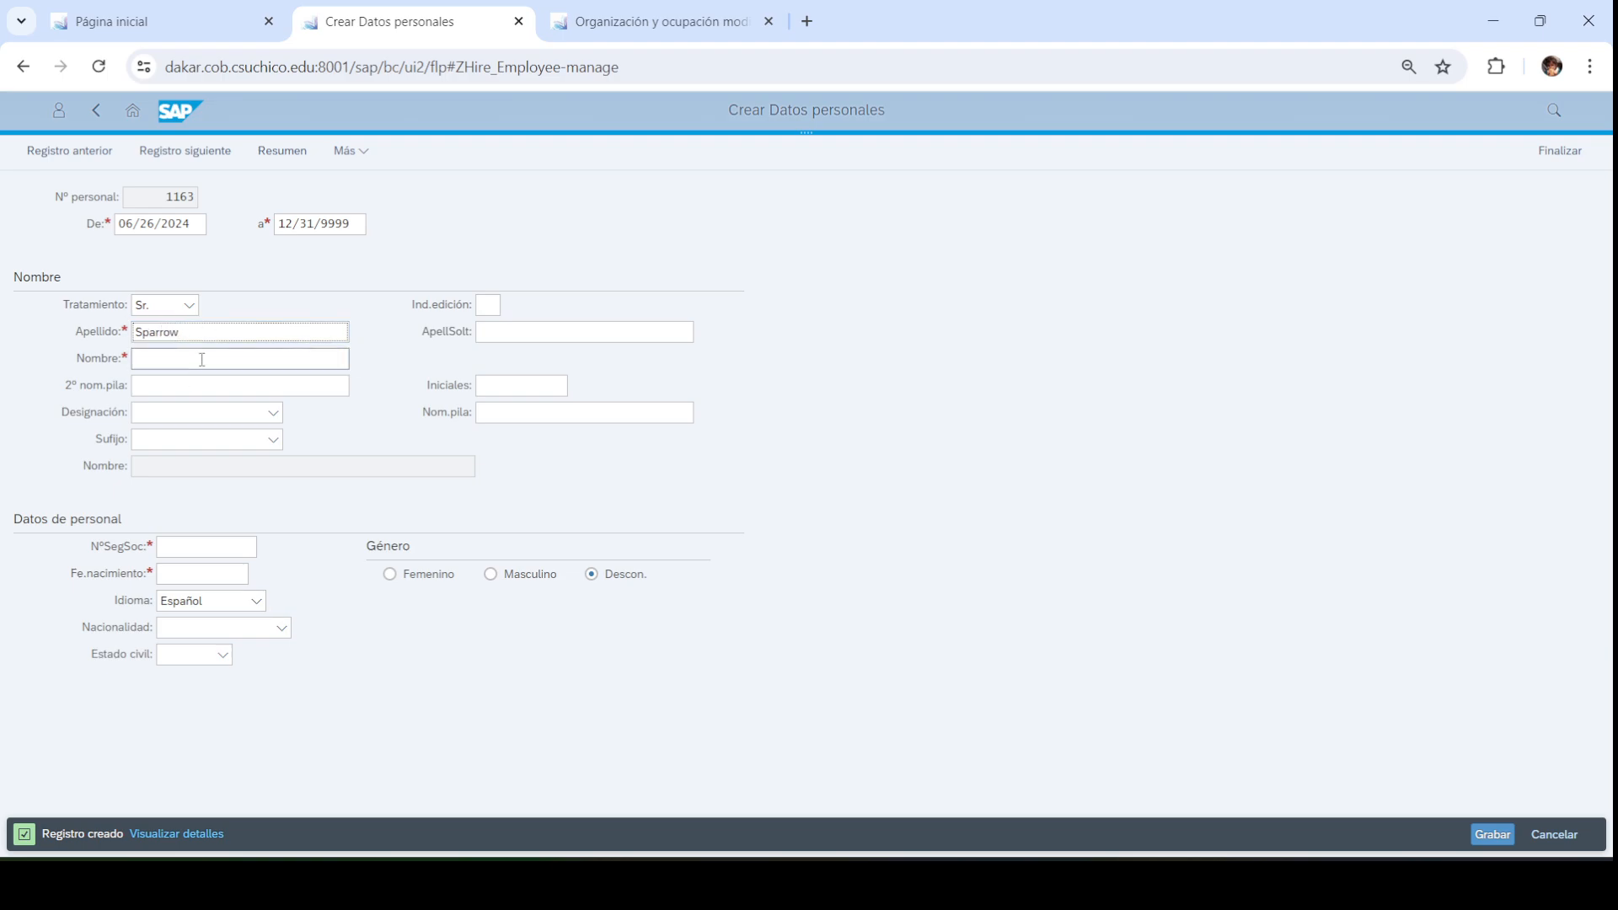
text(Jack)
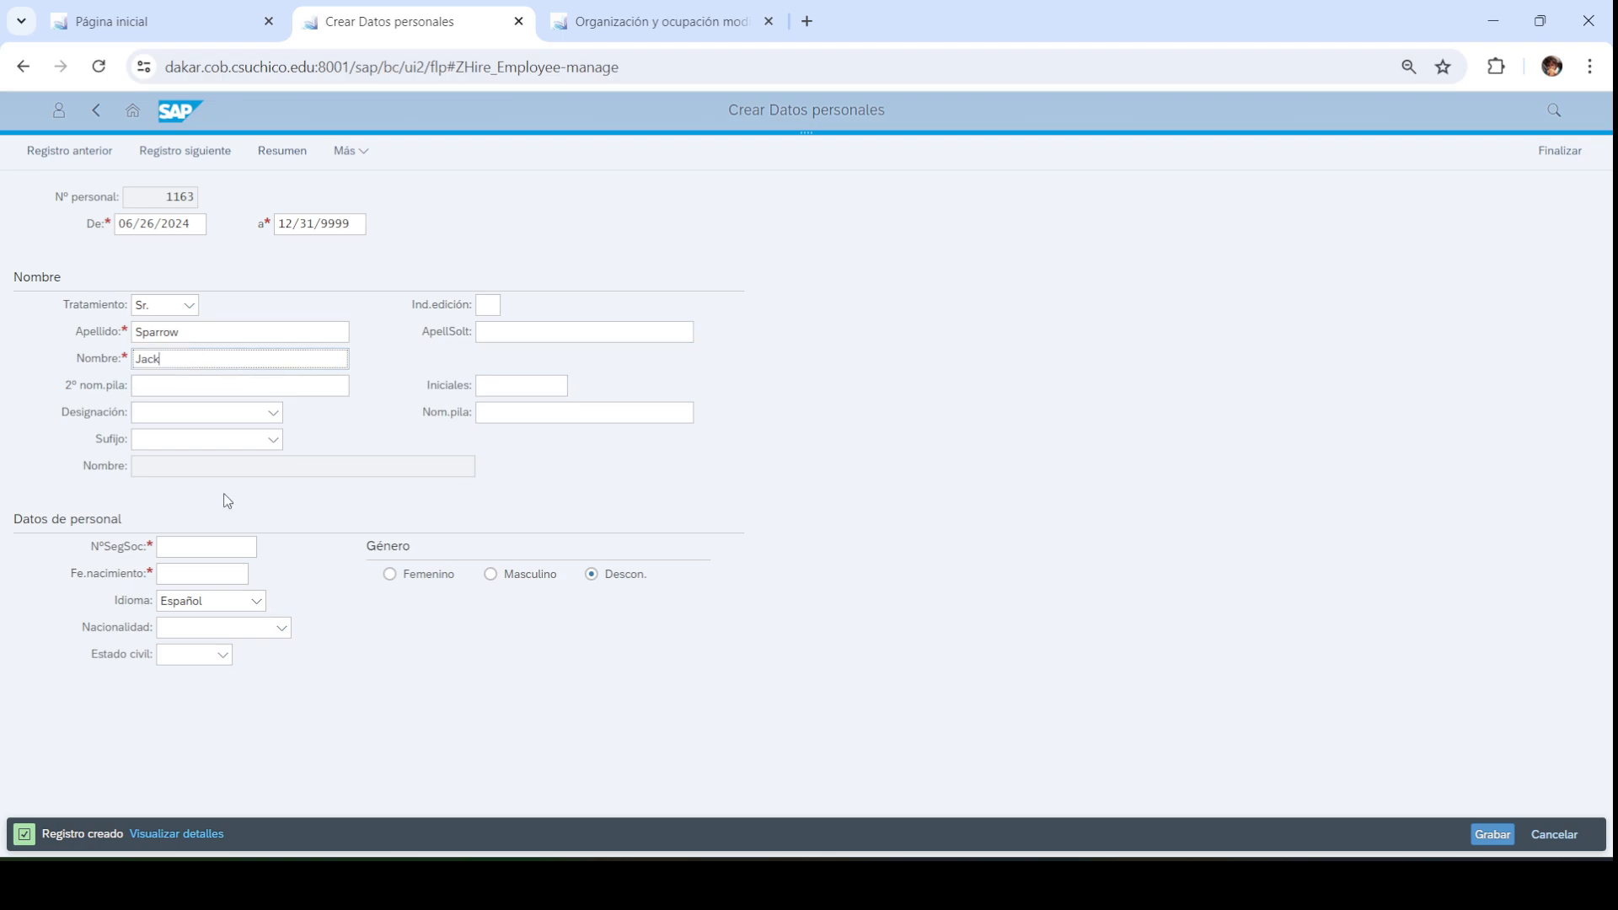
Enter the birth date and social security number, mark gender male, and save
click(209, 574)
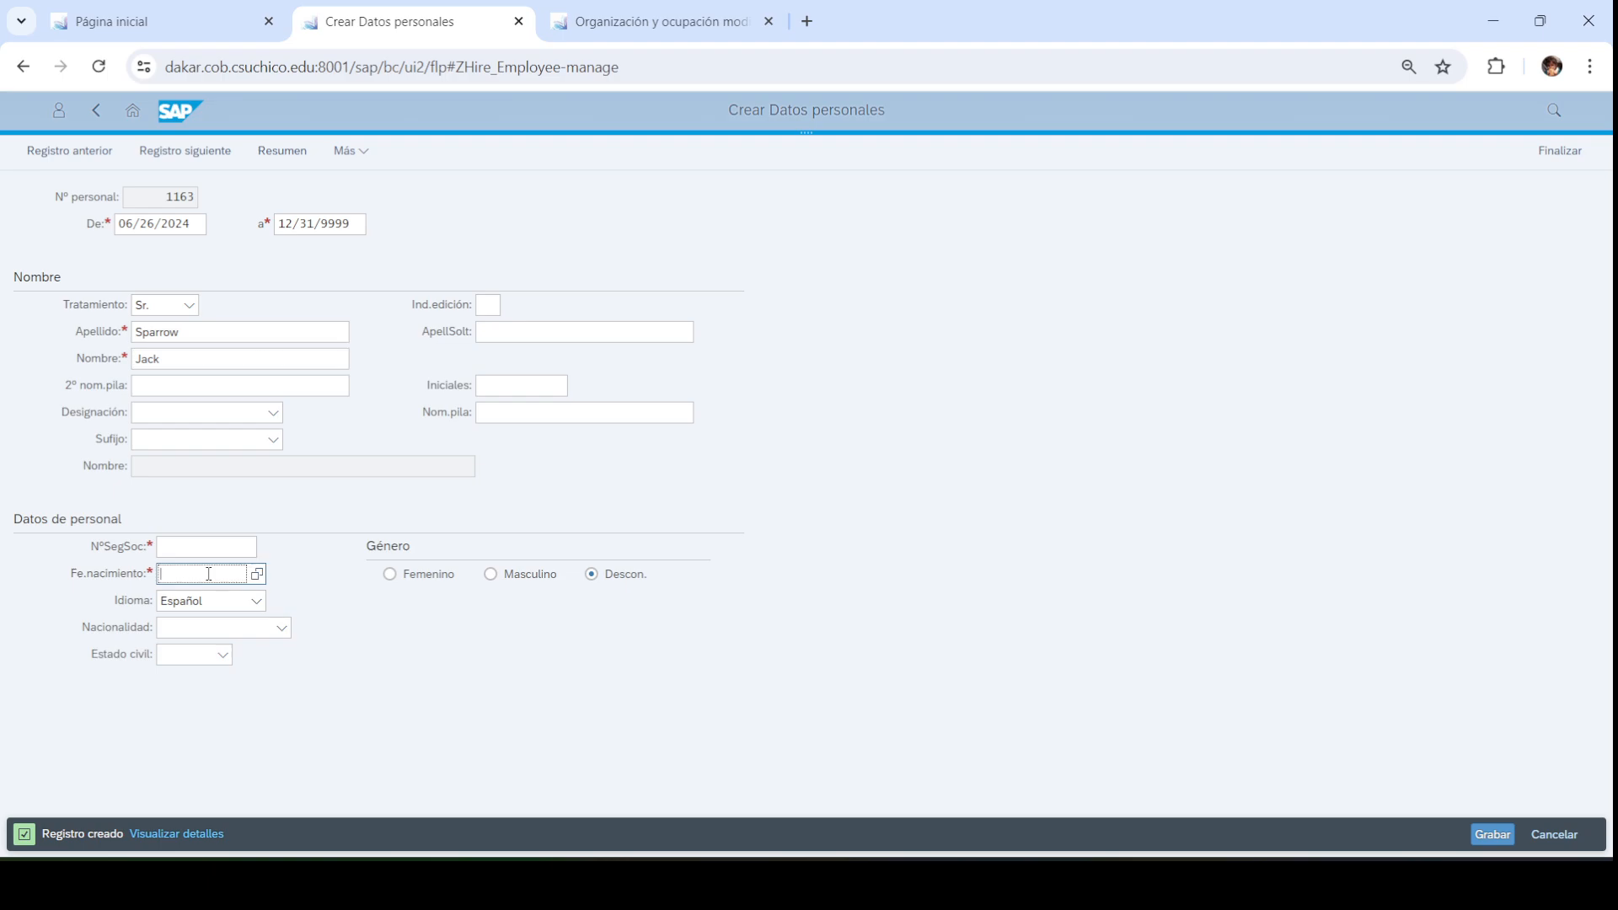
text(05/2)
click(188, 545)
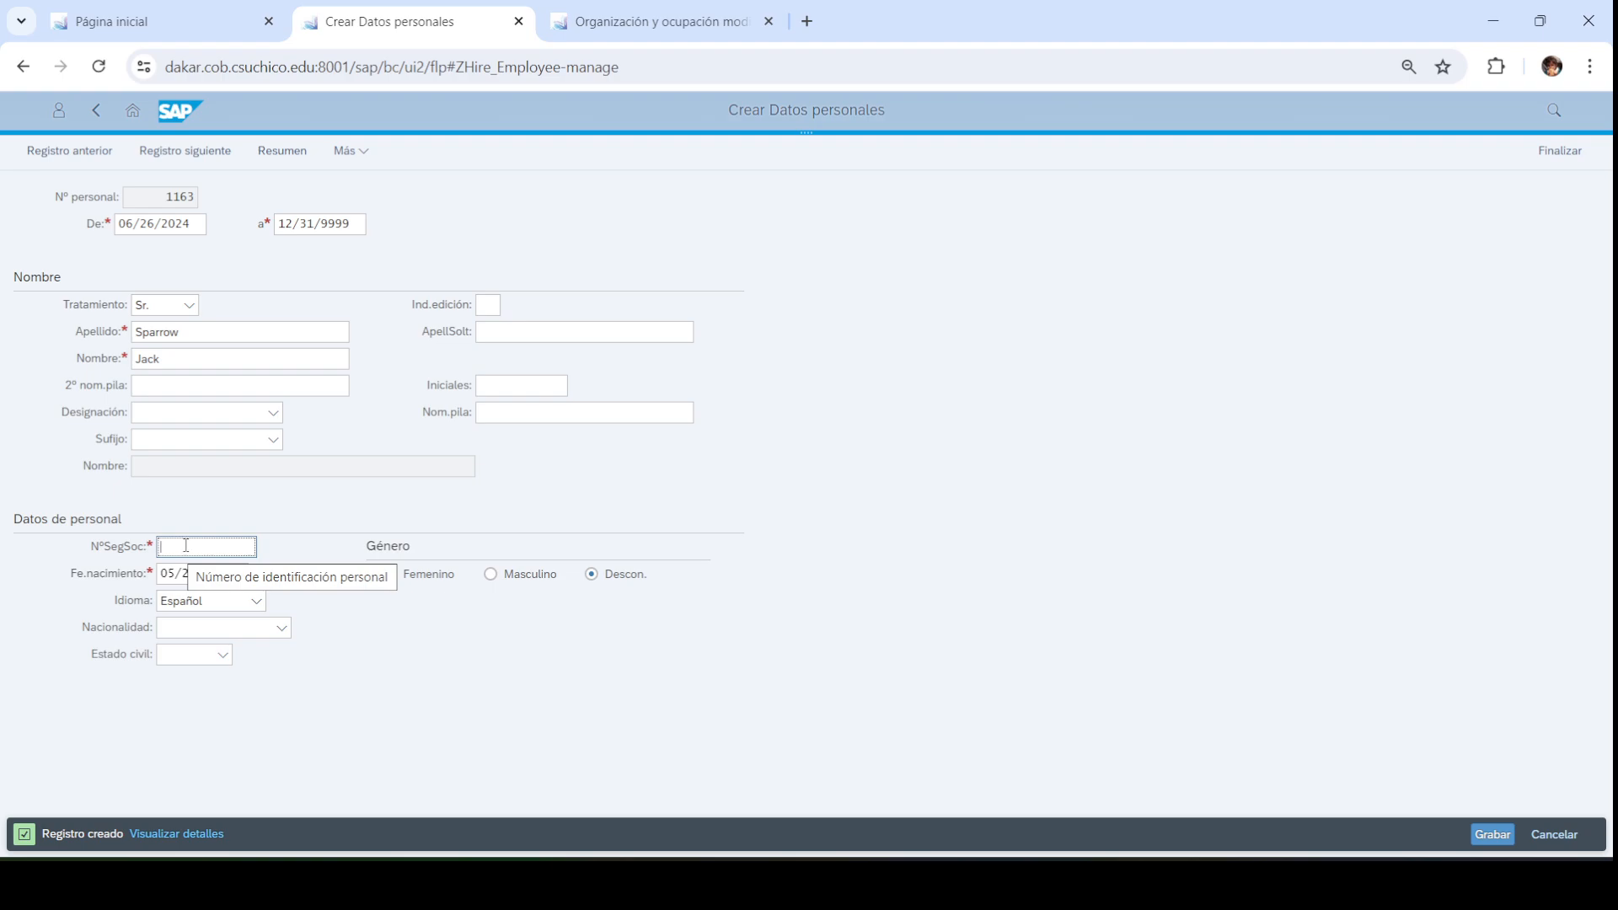
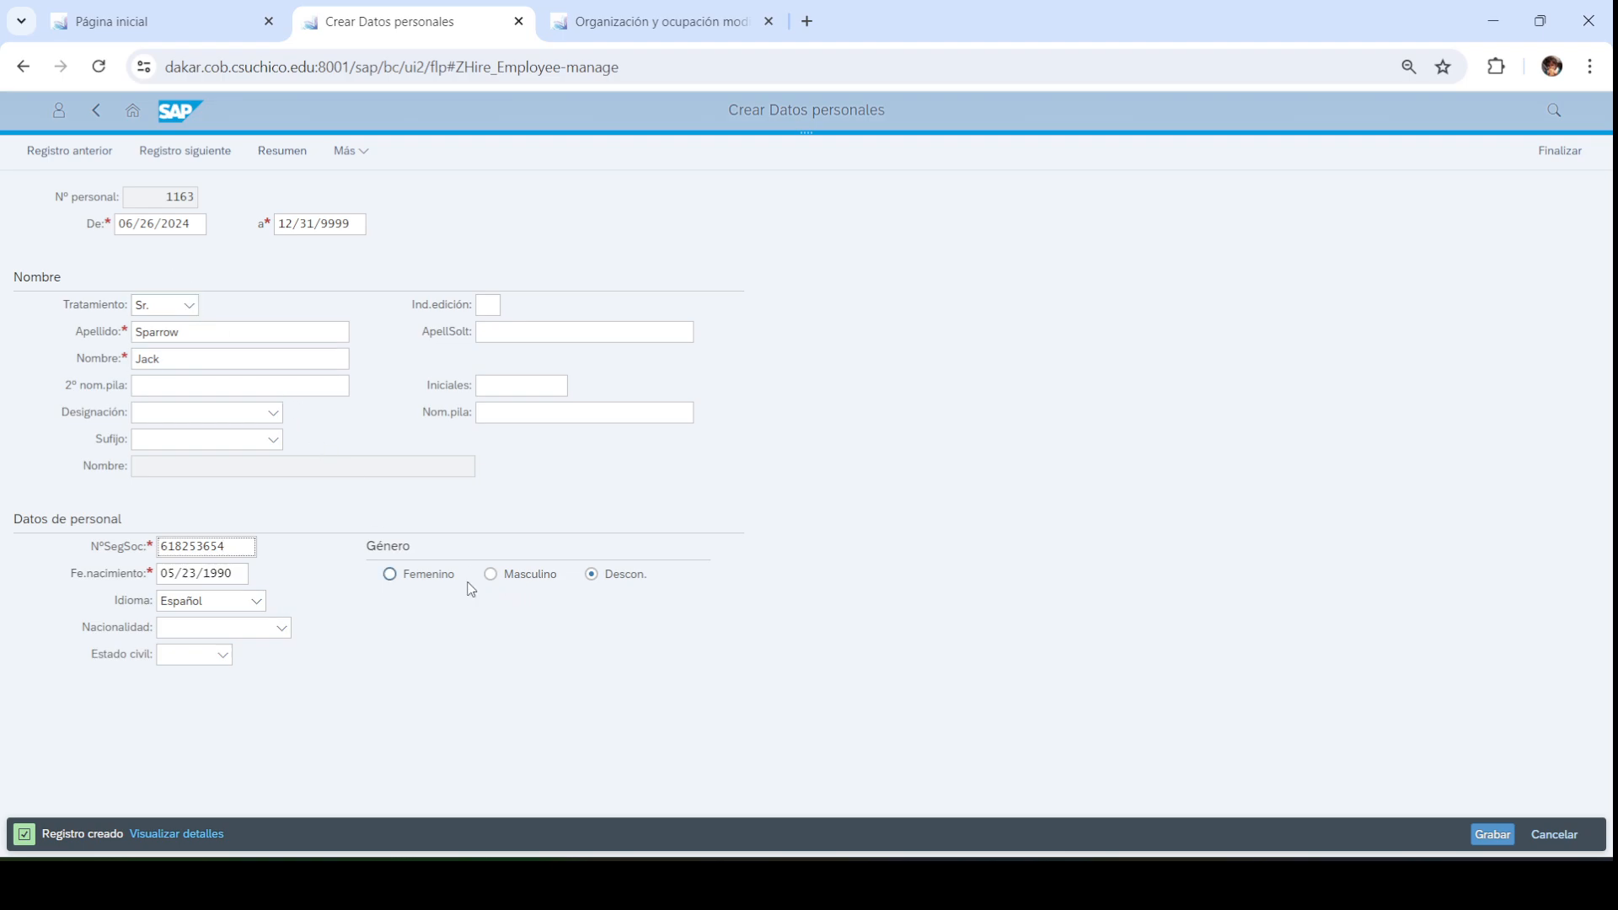
click(496, 579)
click(1489, 834)
Save the personal data to reach the organizational assignment for position 50005548 GERENTE
click(1489, 834)
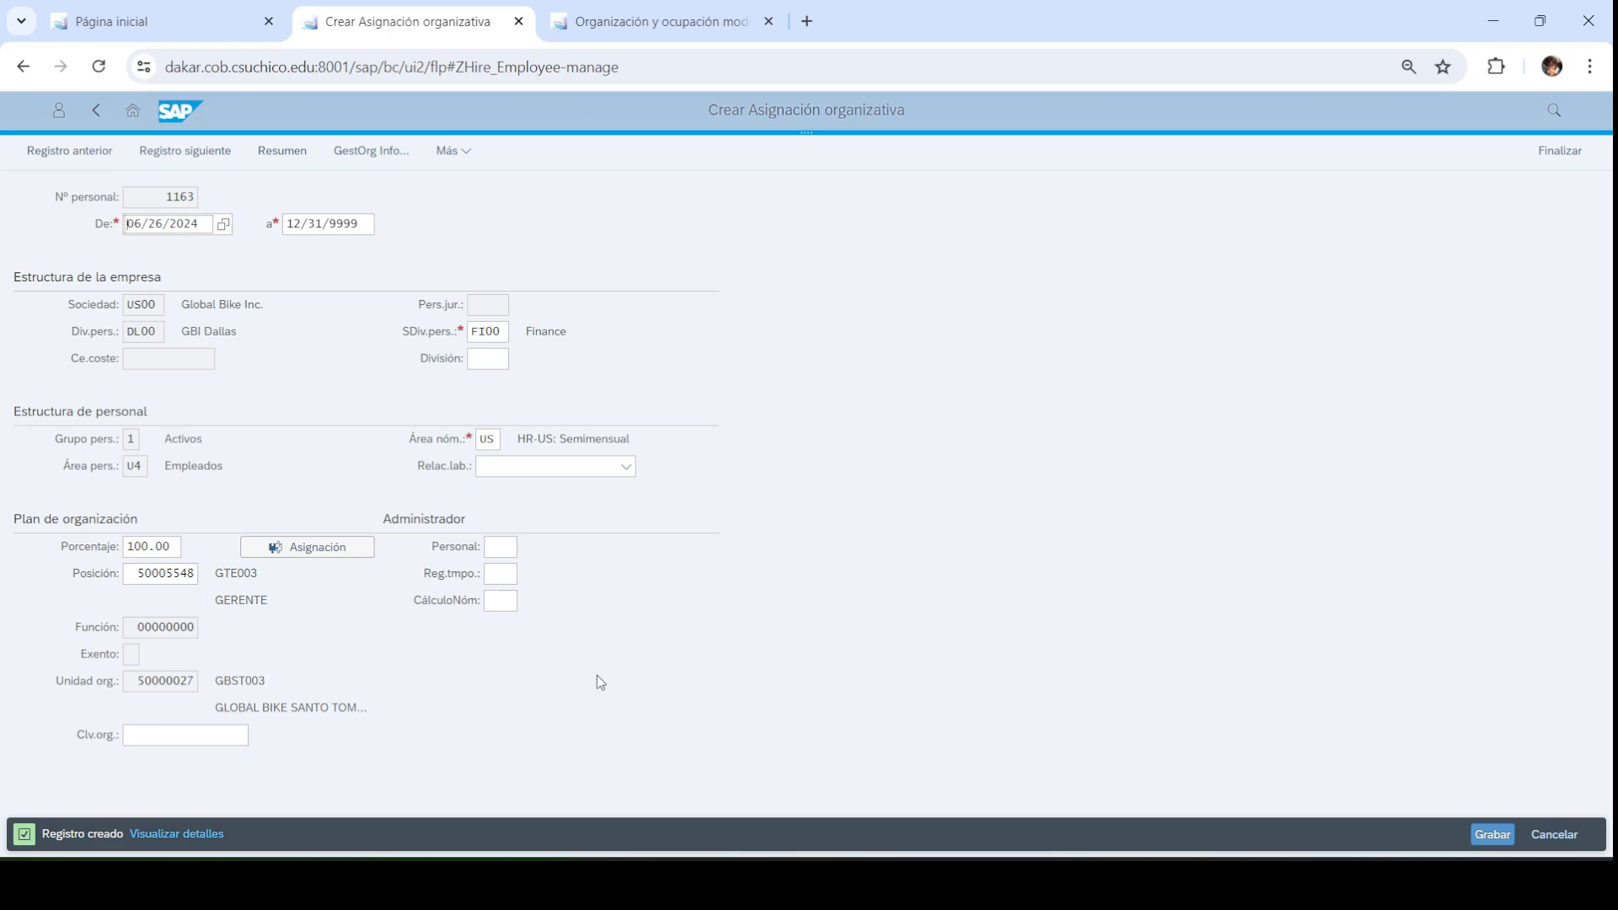
Add a top-right slide text box reading 'Numero de Seguro Social' with the masked number
click(952, 883)
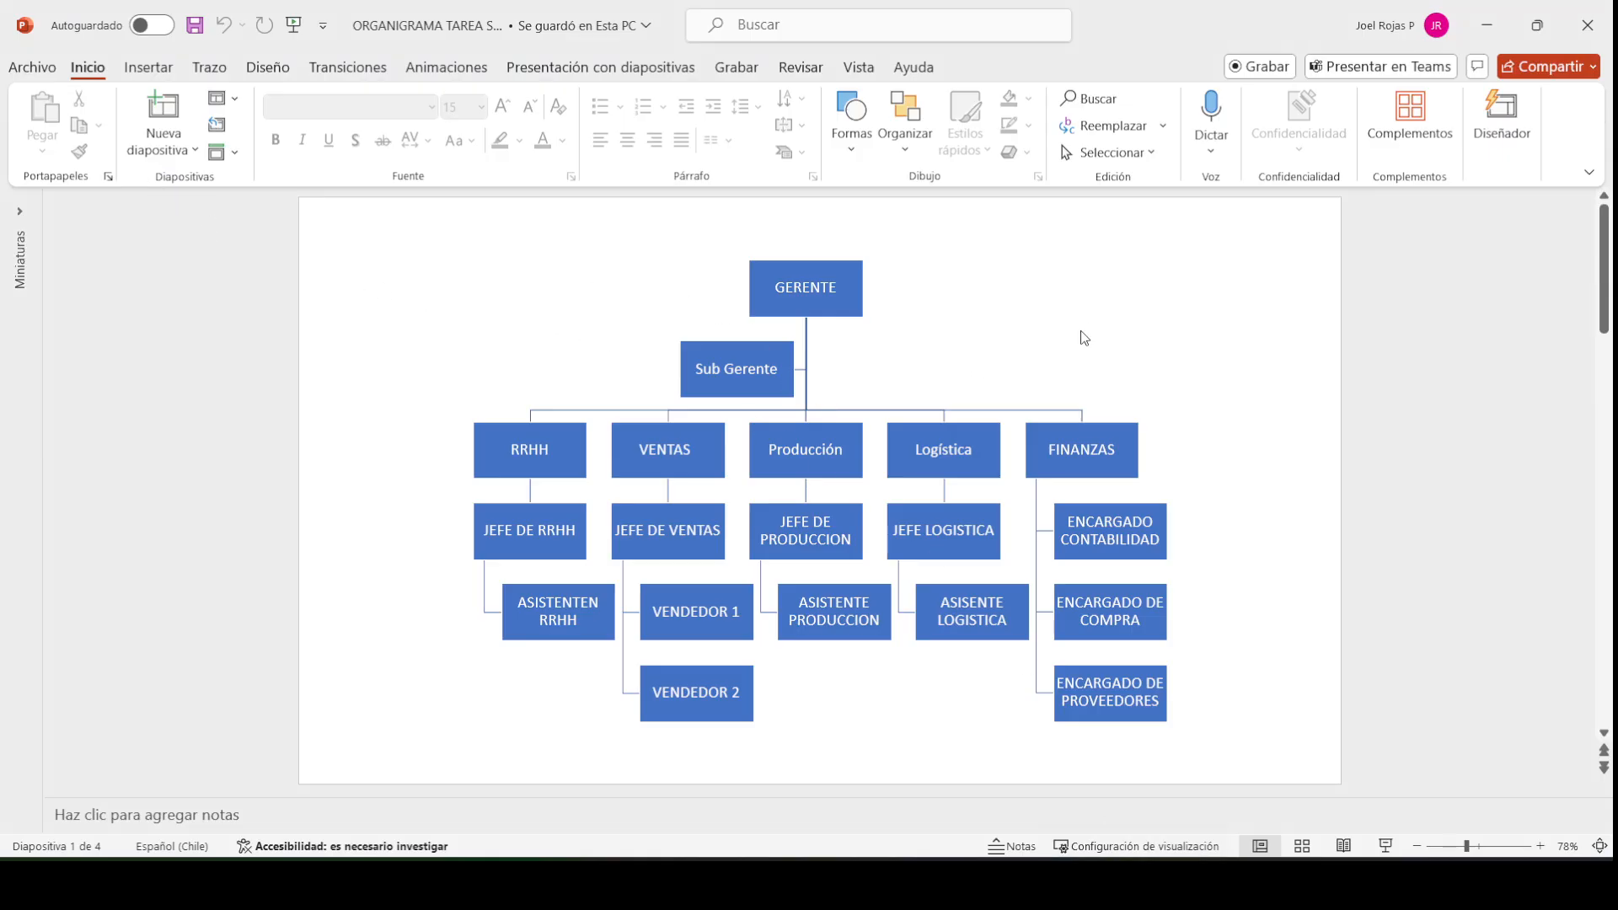
click(1016, 265)
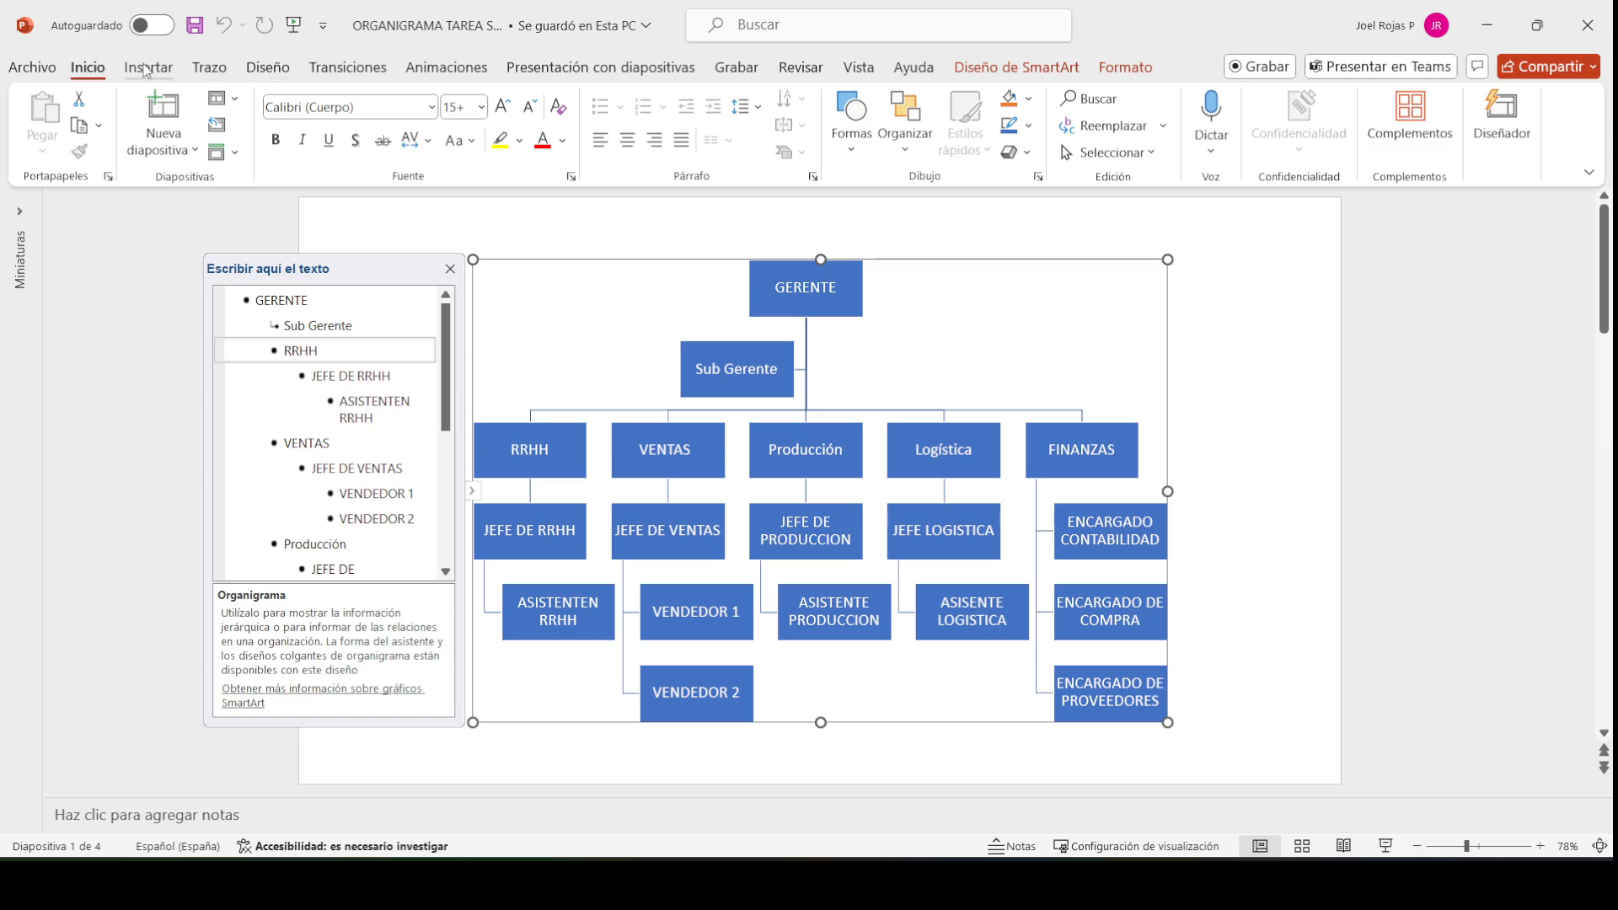
click(148, 66)
click(1147, 123)
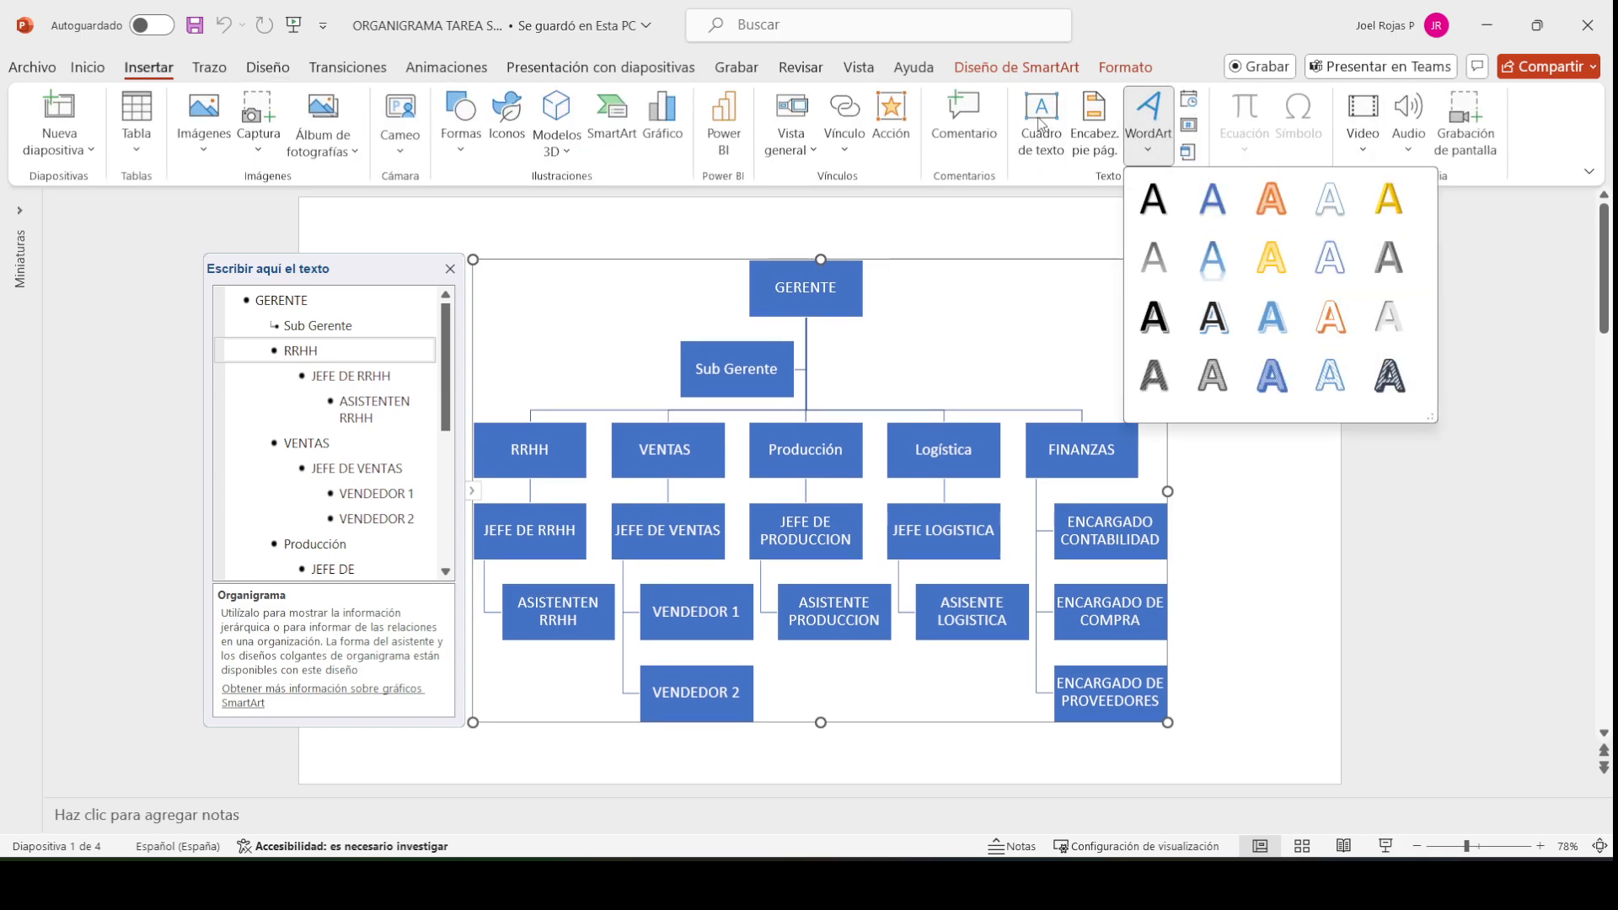
click(1055, 139)
drag(977, 218, 1178, 354)
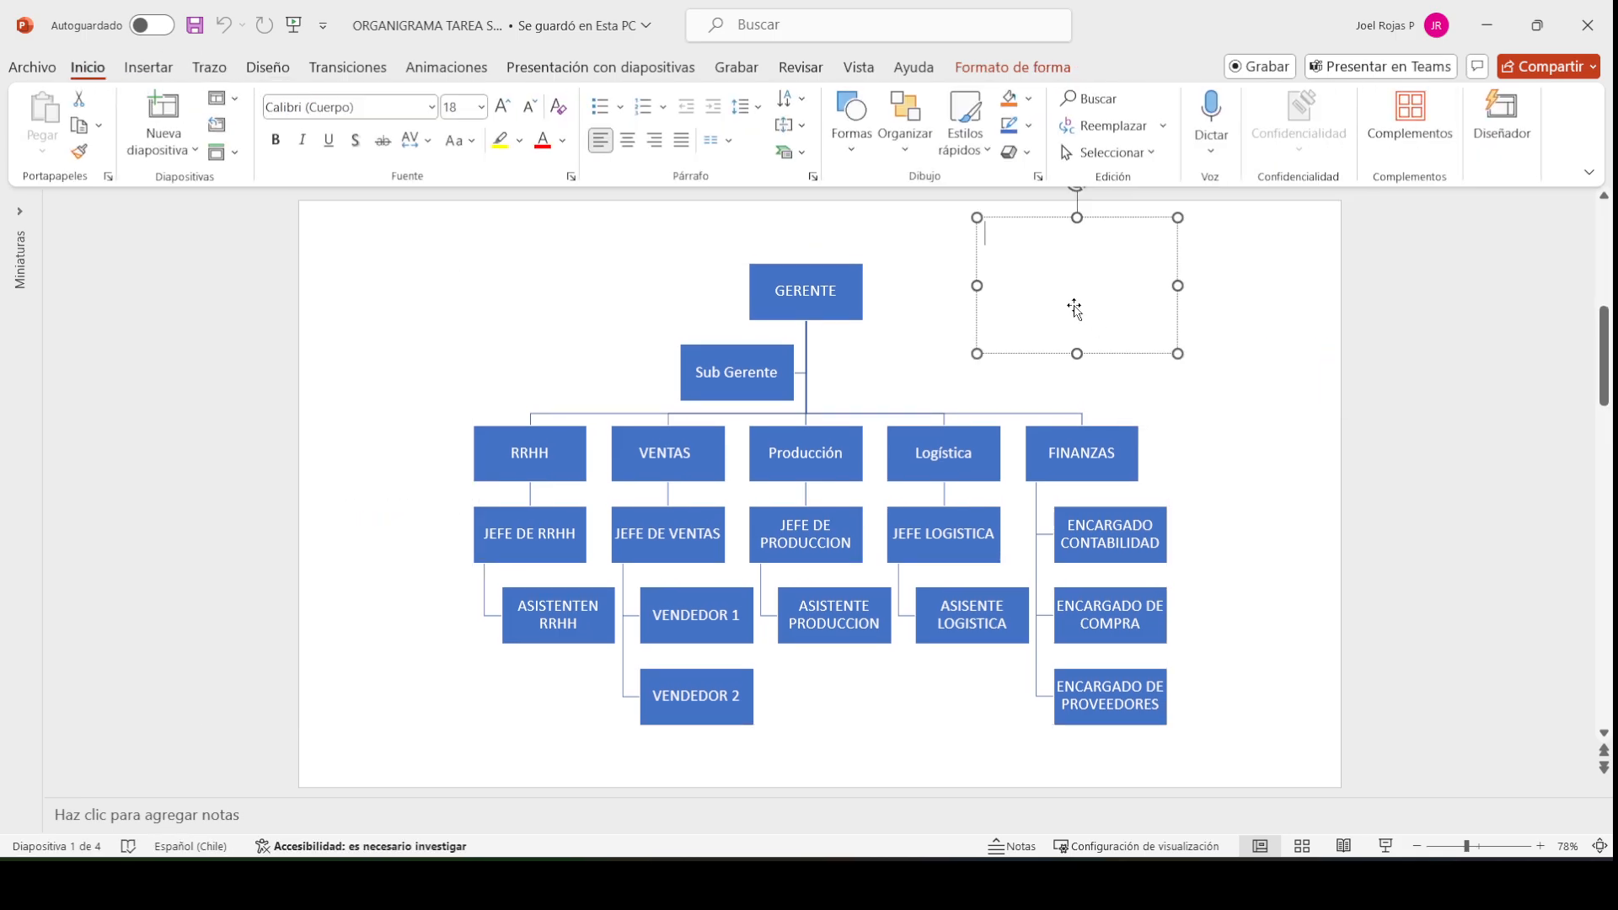
text(Numero de Se)
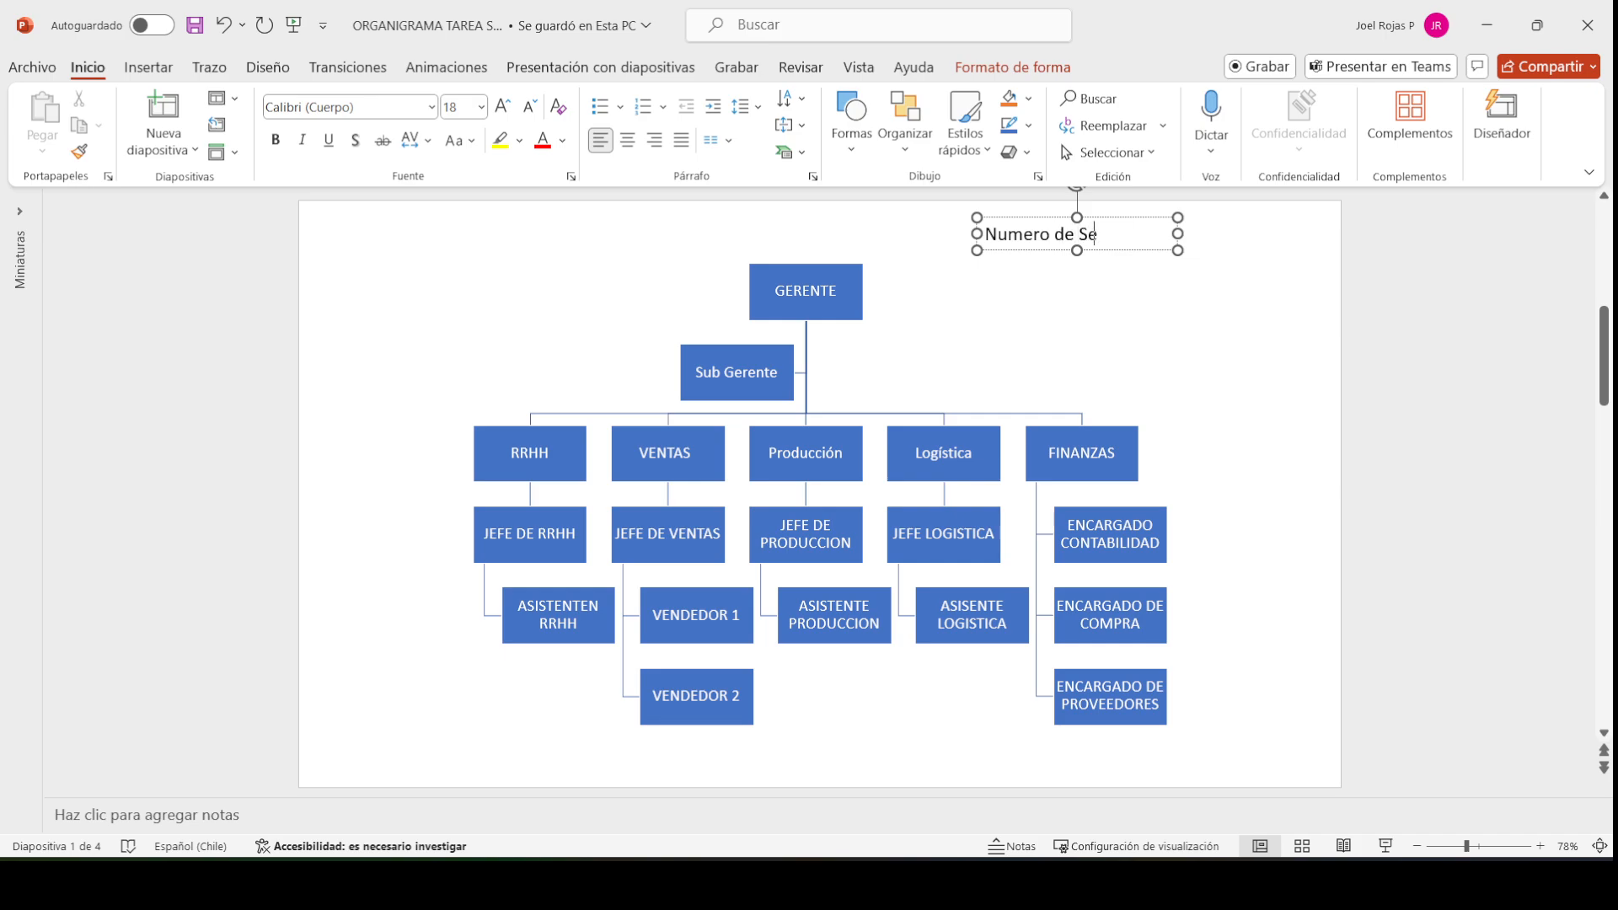
text(guro Social)
key(Return)
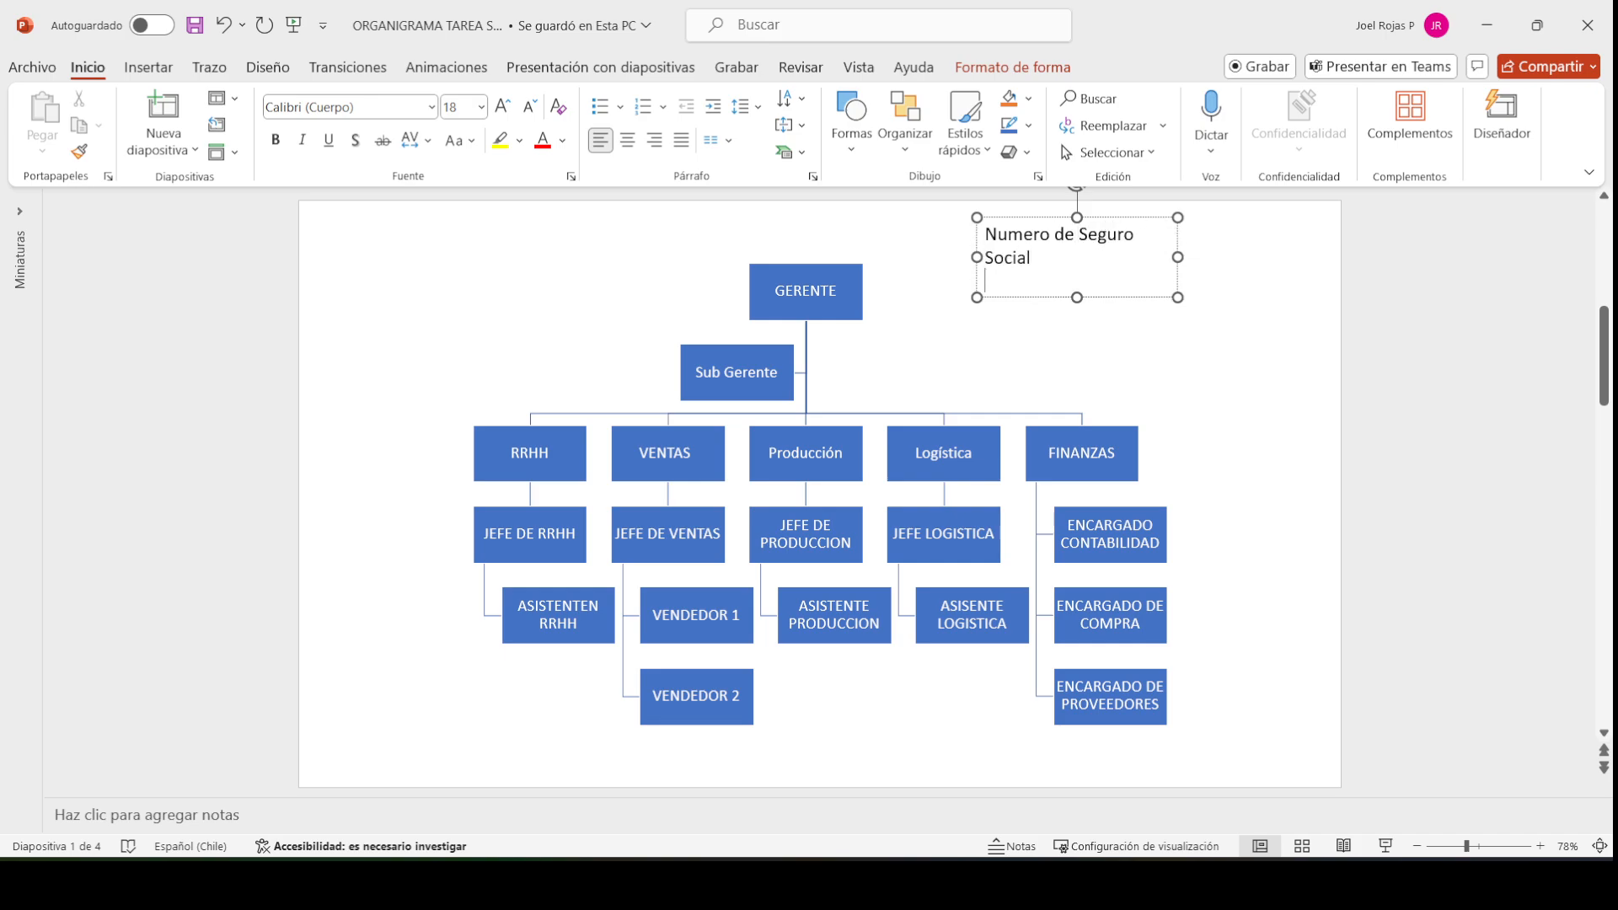
text(618253XXX)
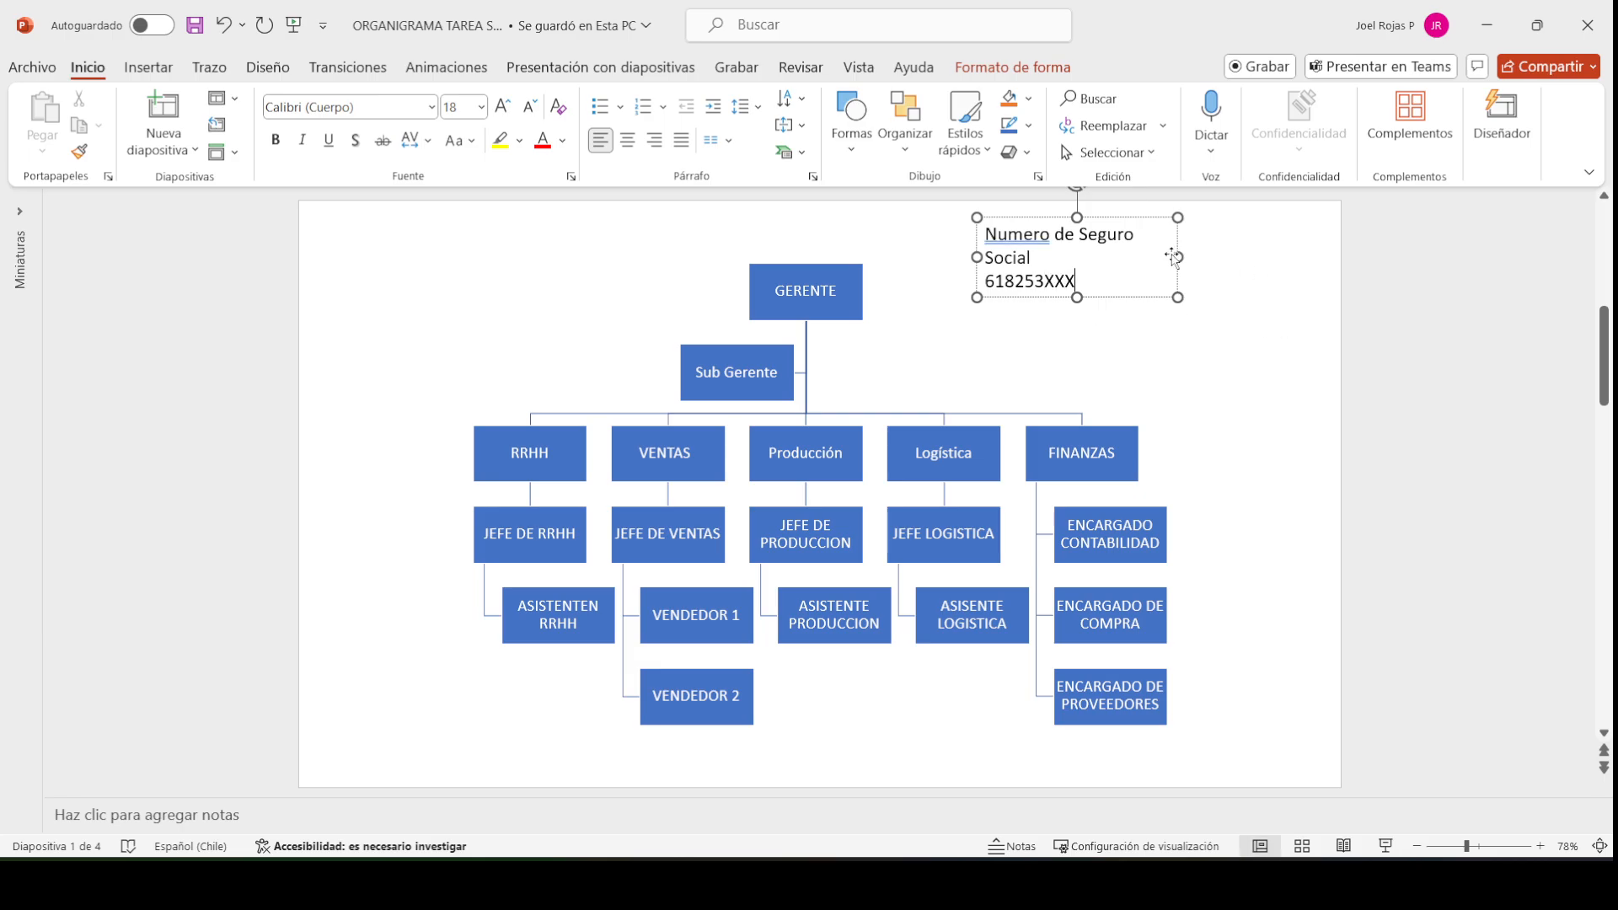
Widen the text box, set its font to 24 pt, and minimise PowerPoint
drag(1178, 257, 1320, 271)
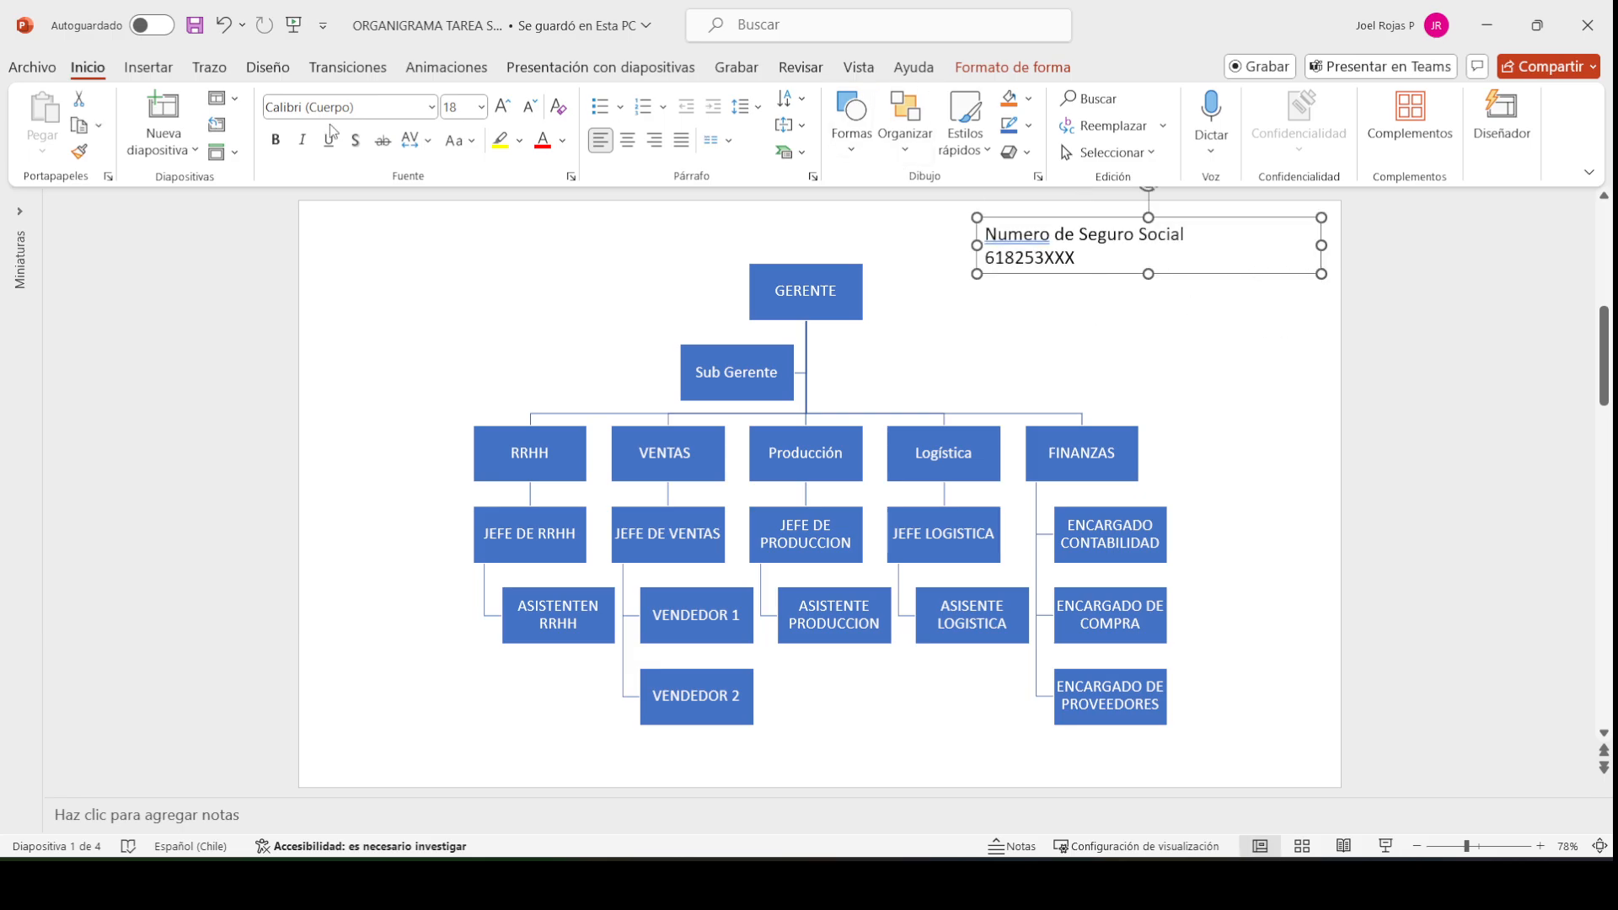
click(503, 106)
click(503, 106)
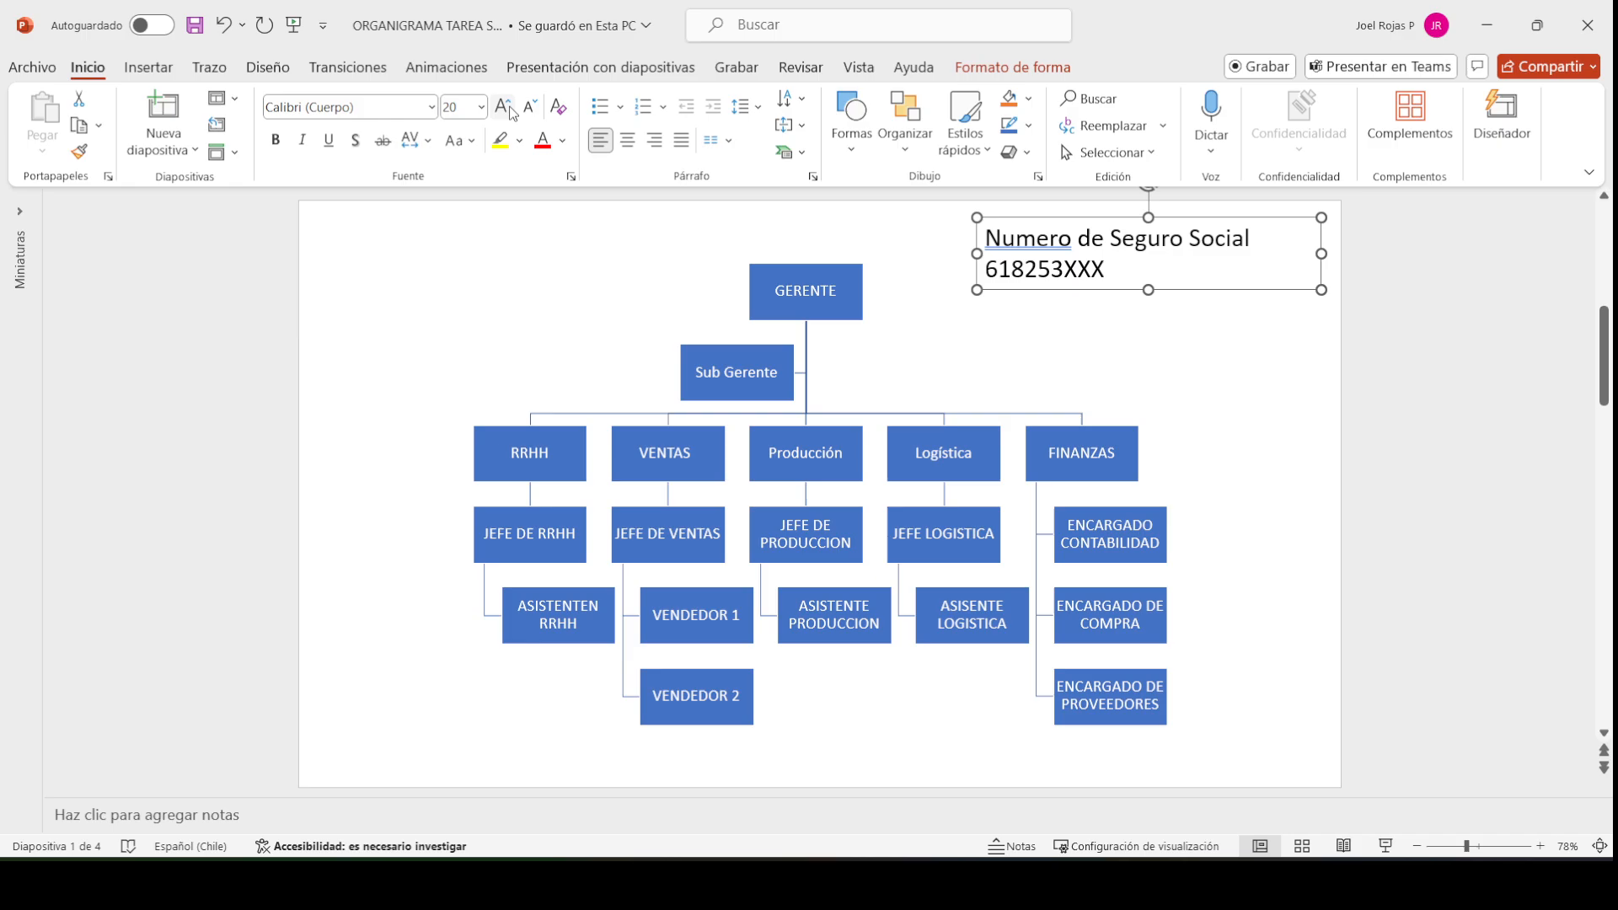
click(1175, 315)
click(1487, 26)
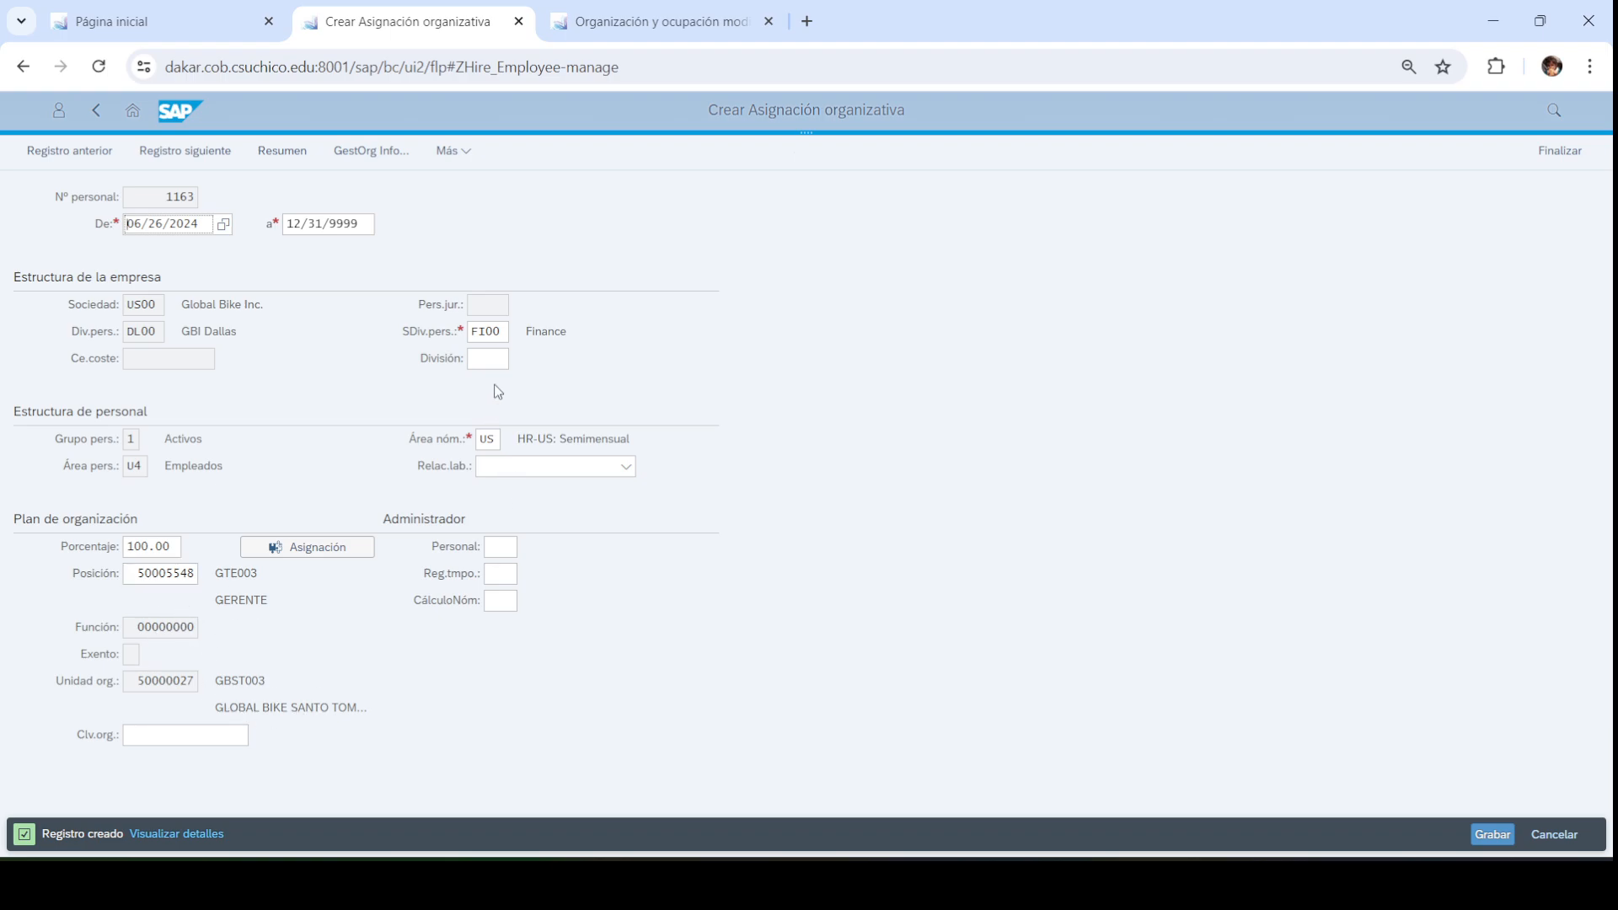
Change the personnel subarea to EX00 Executives and save the assignment
click(494, 332)
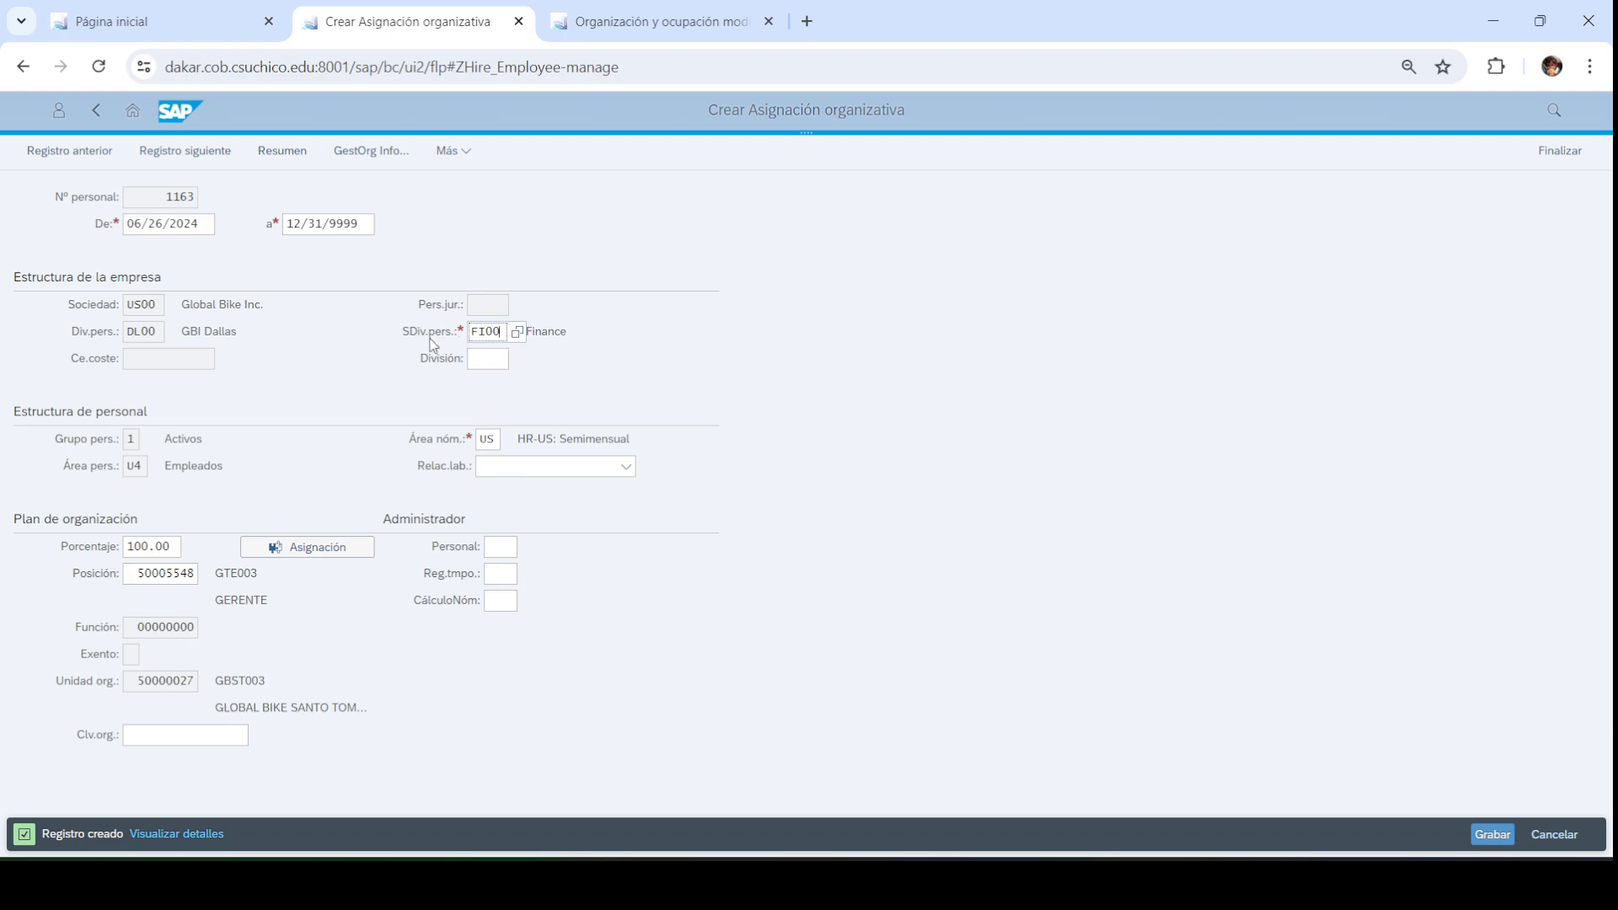
click(517, 332)
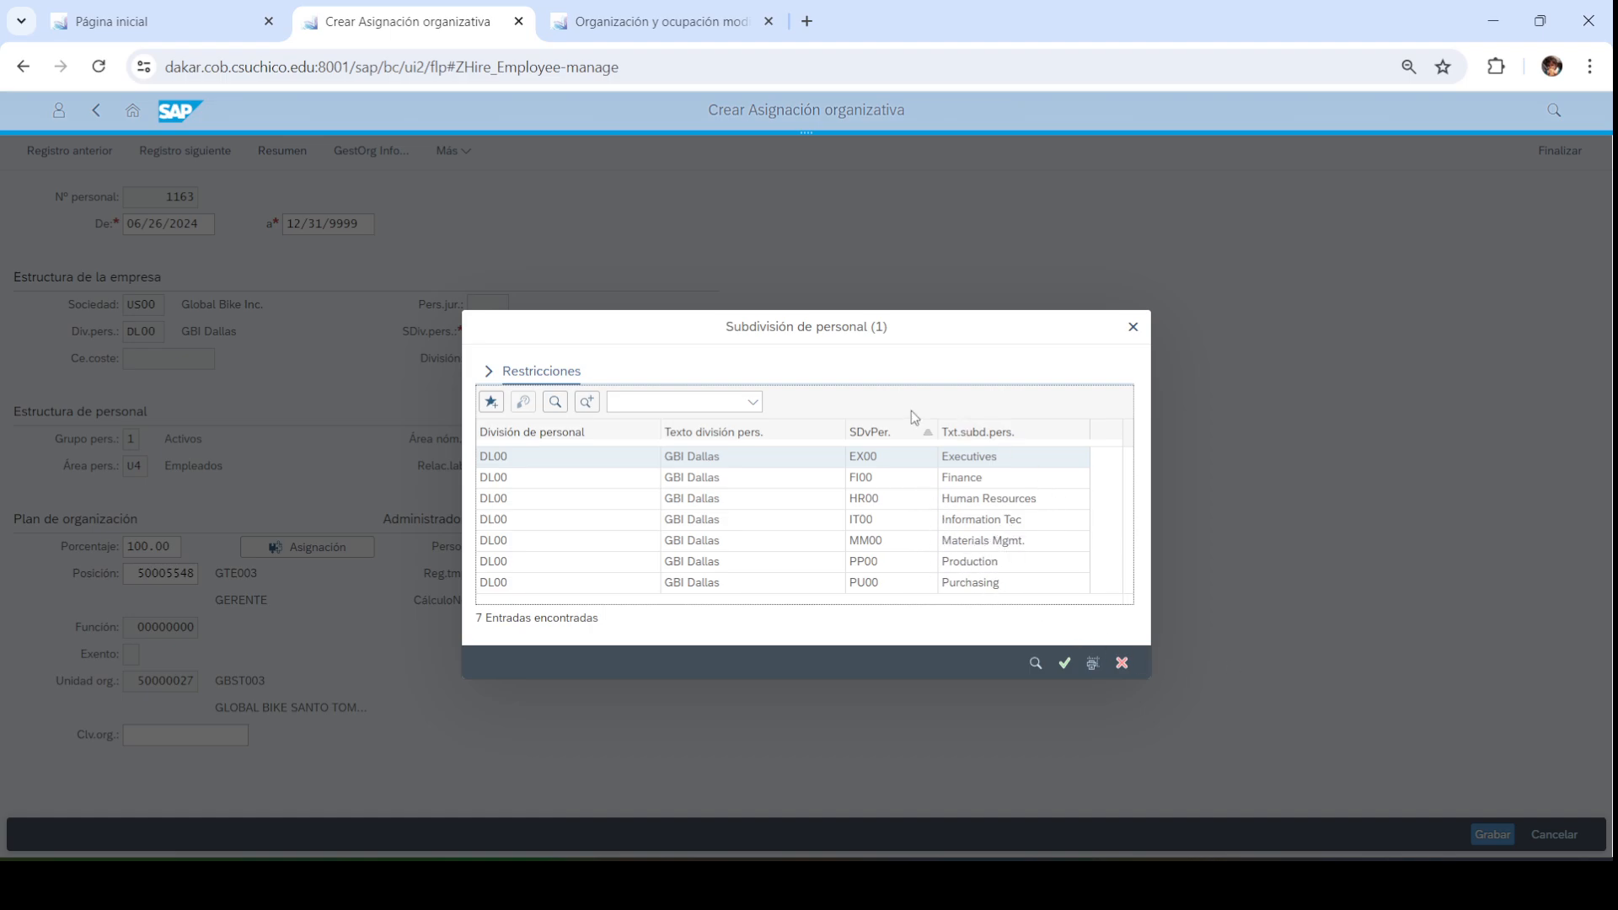
double_click(969, 460)
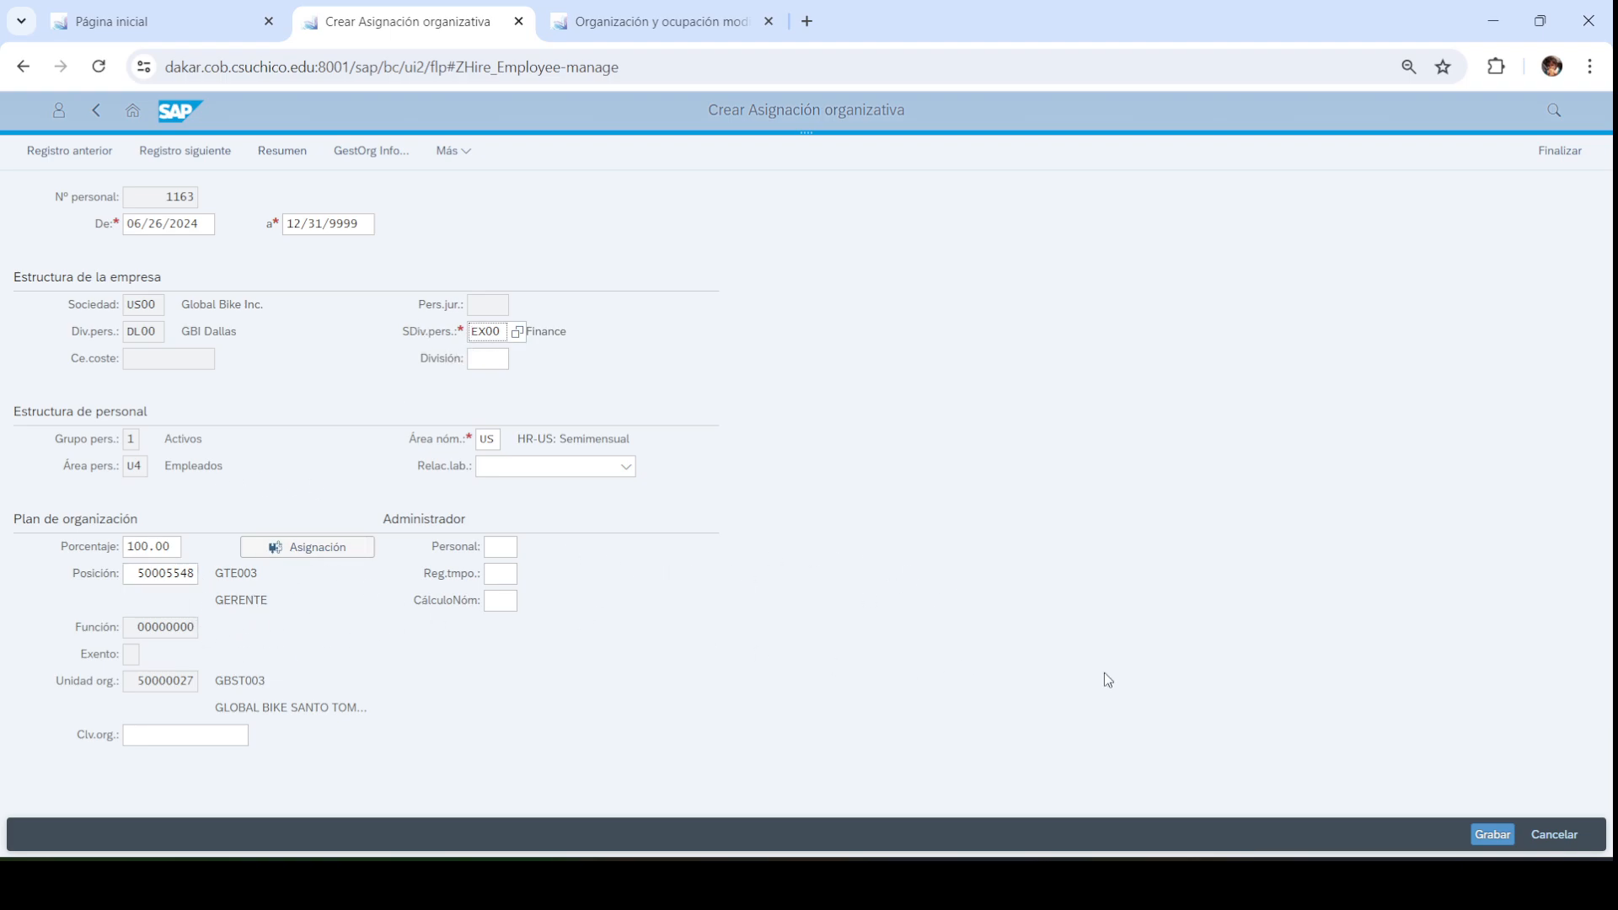
click(1488, 834)
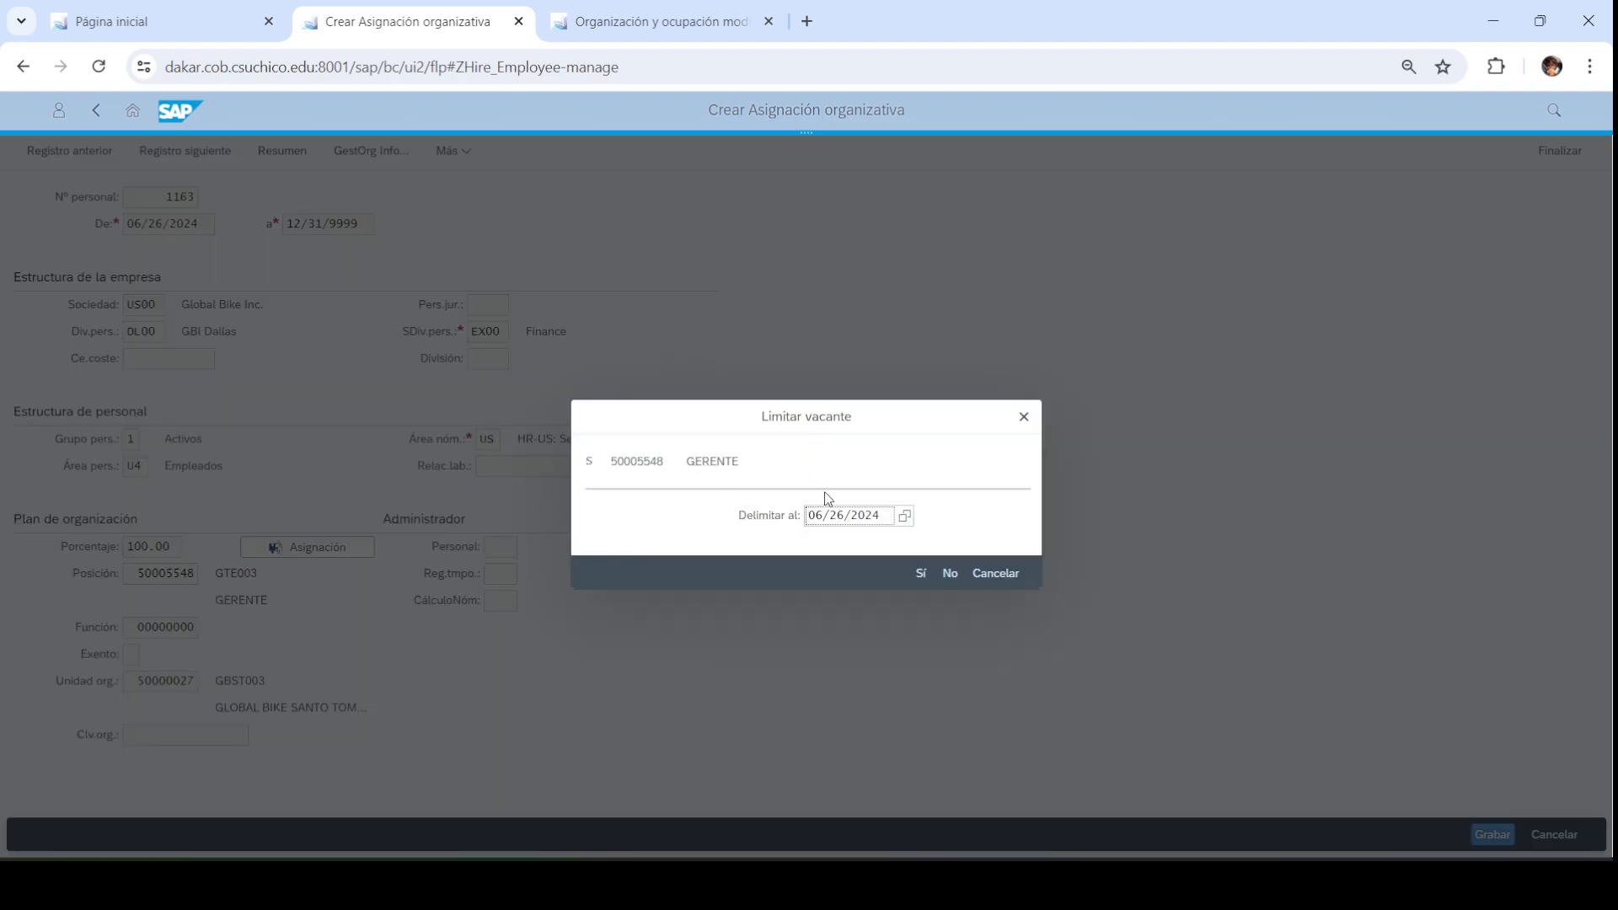
Confirm delimiting the GERENTE vacancy and finish the hire without changing travel privileges
click(921, 574)
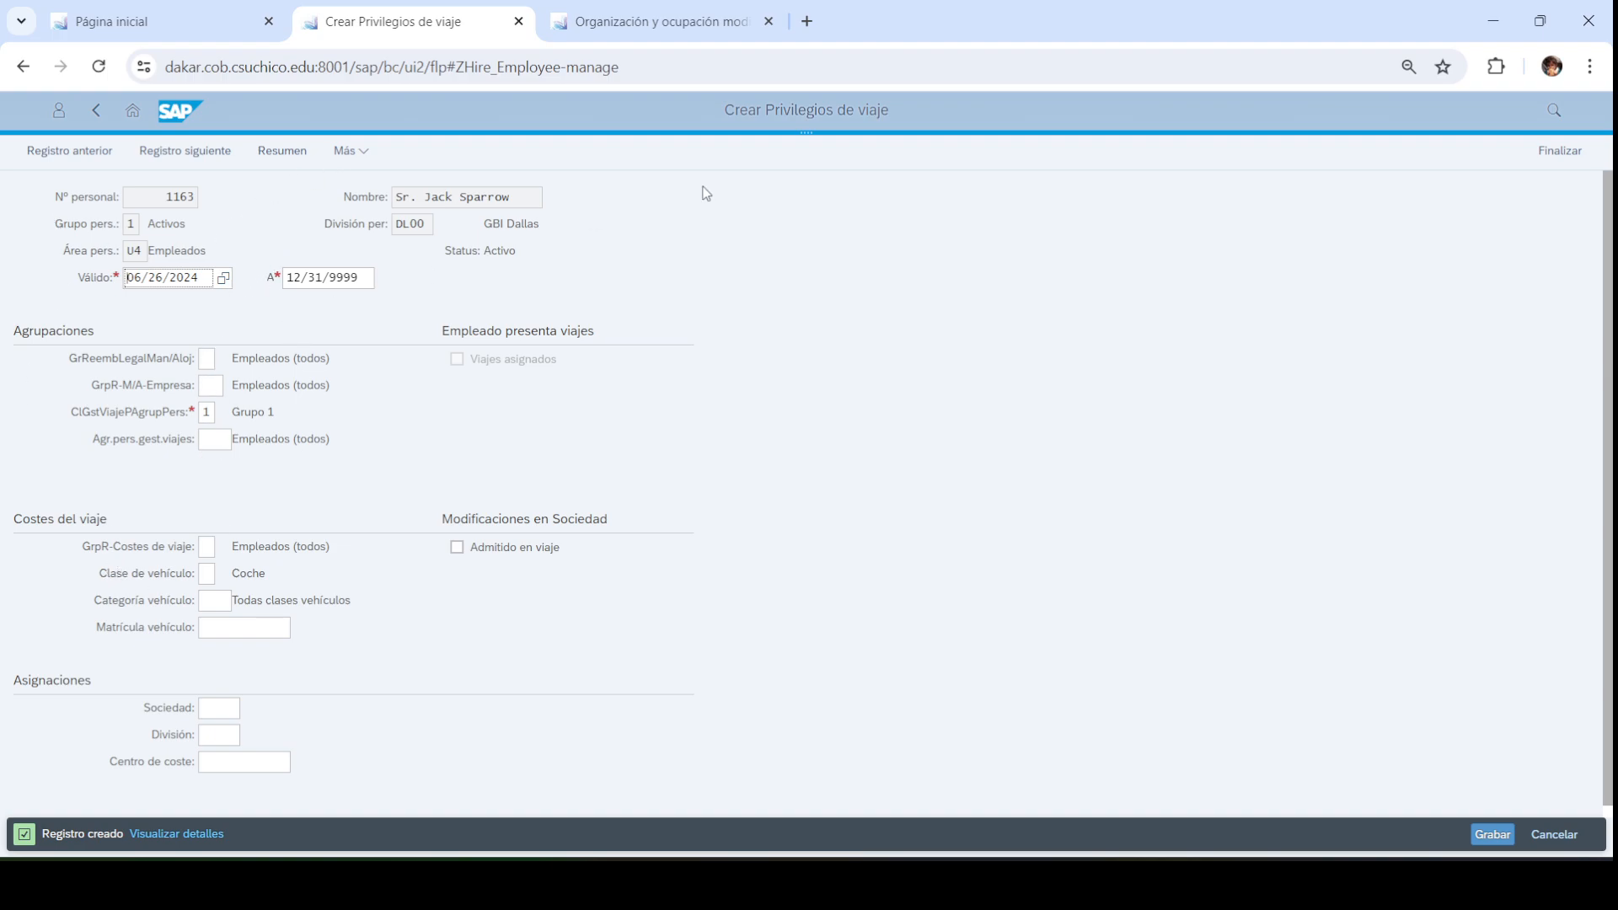
click(1560, 150)
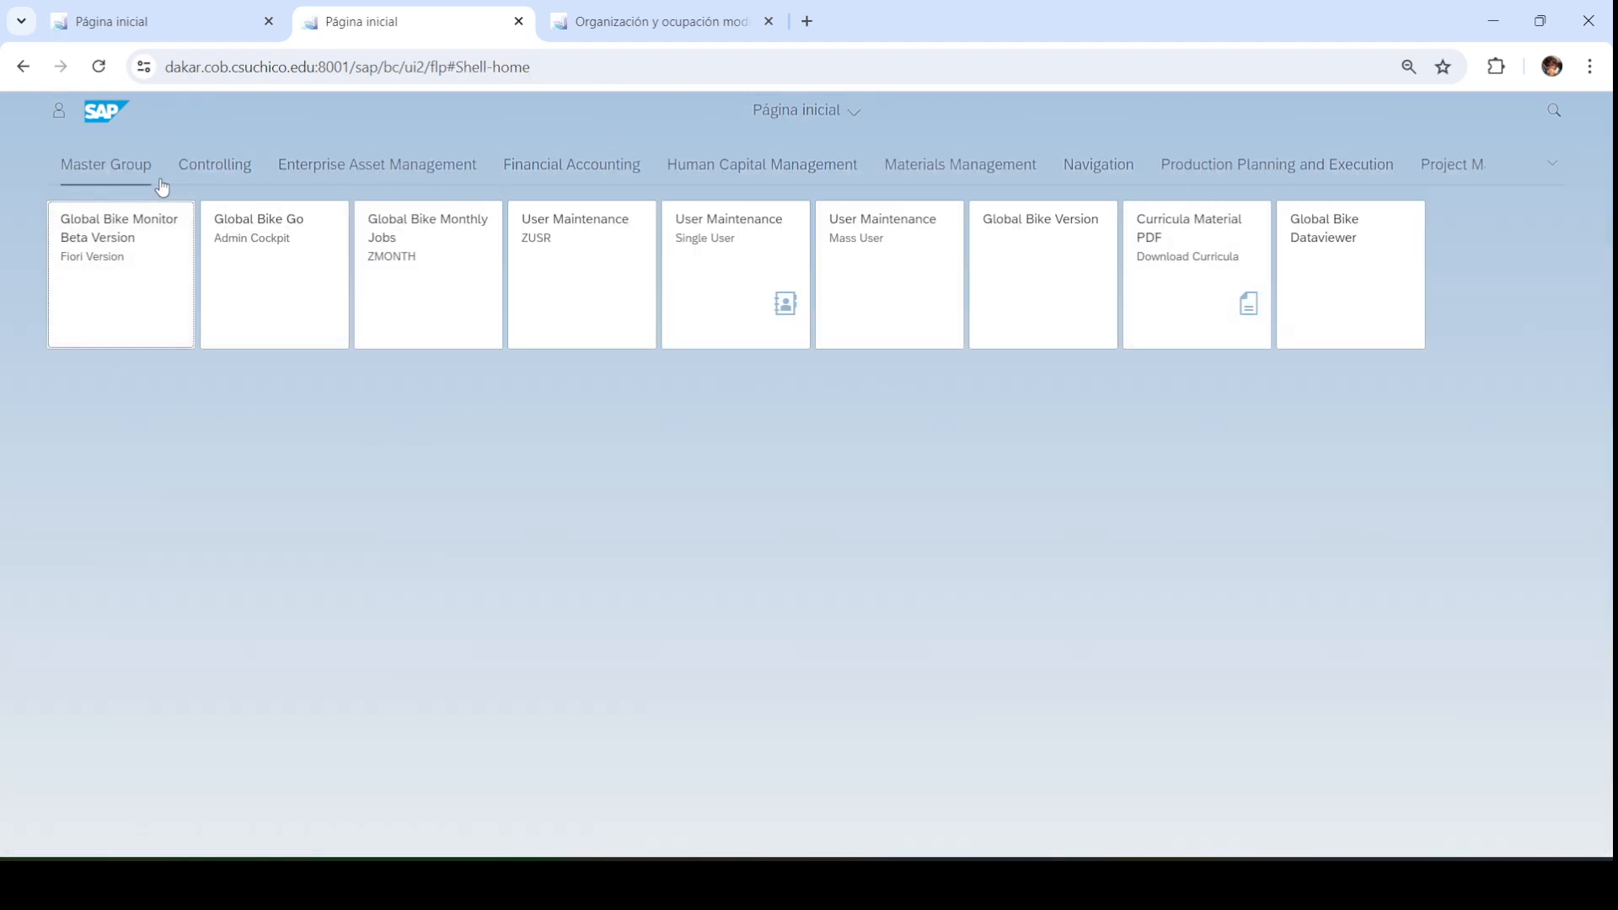
Close the old organization and staffing tab and launch Create Positions from Human Capital Management
click(782, 167)
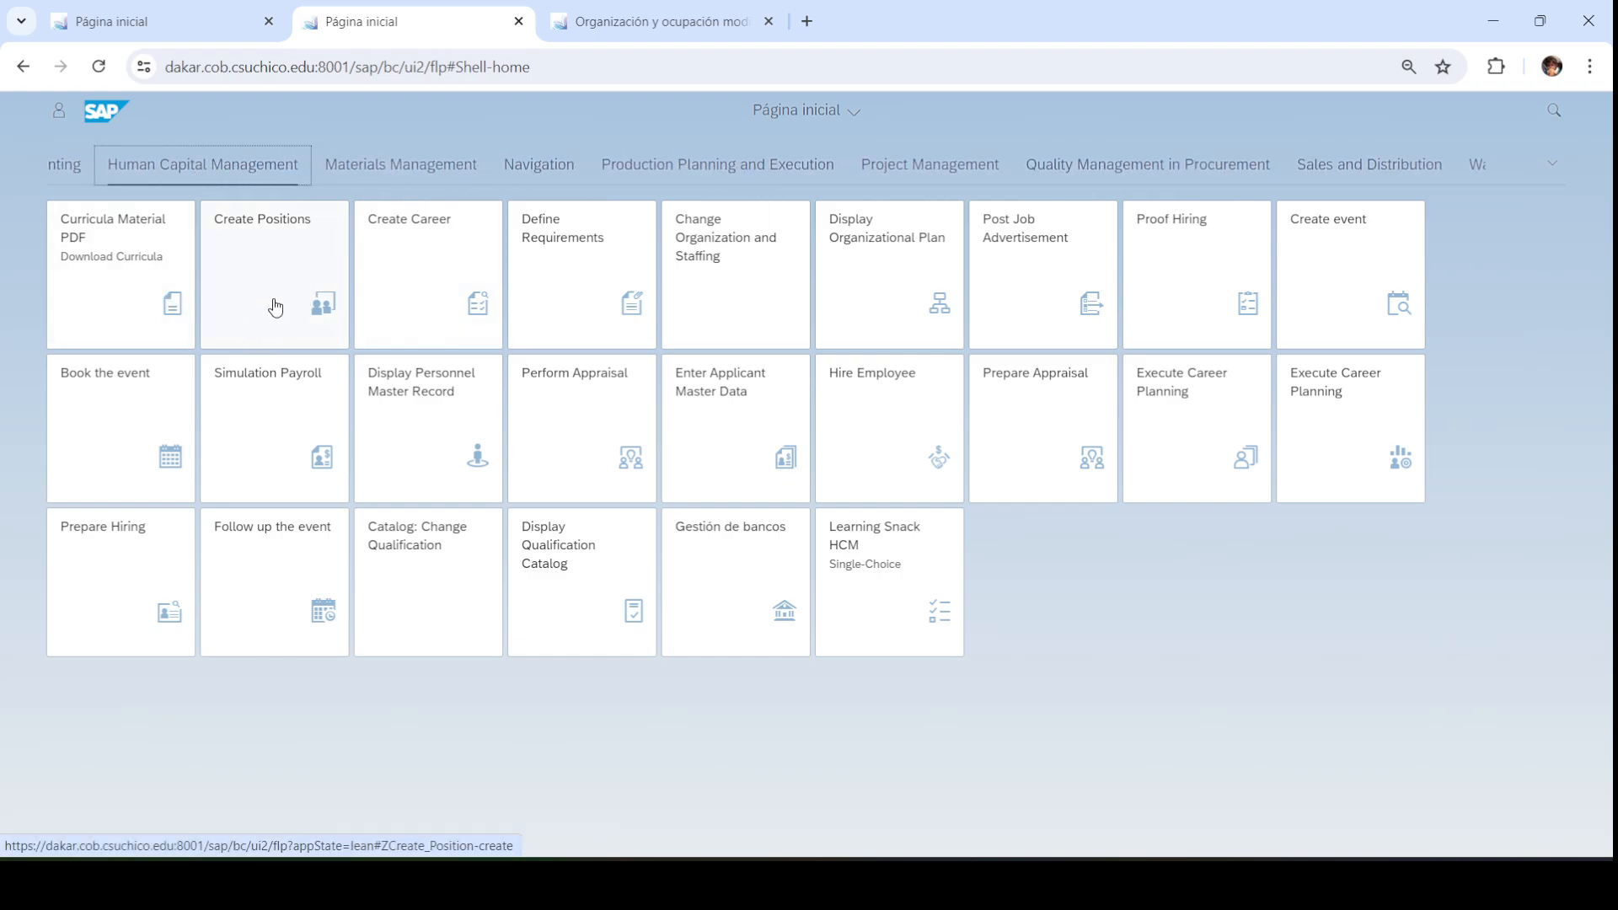
click(776, 15)
key(Escape)
click(769, 21)
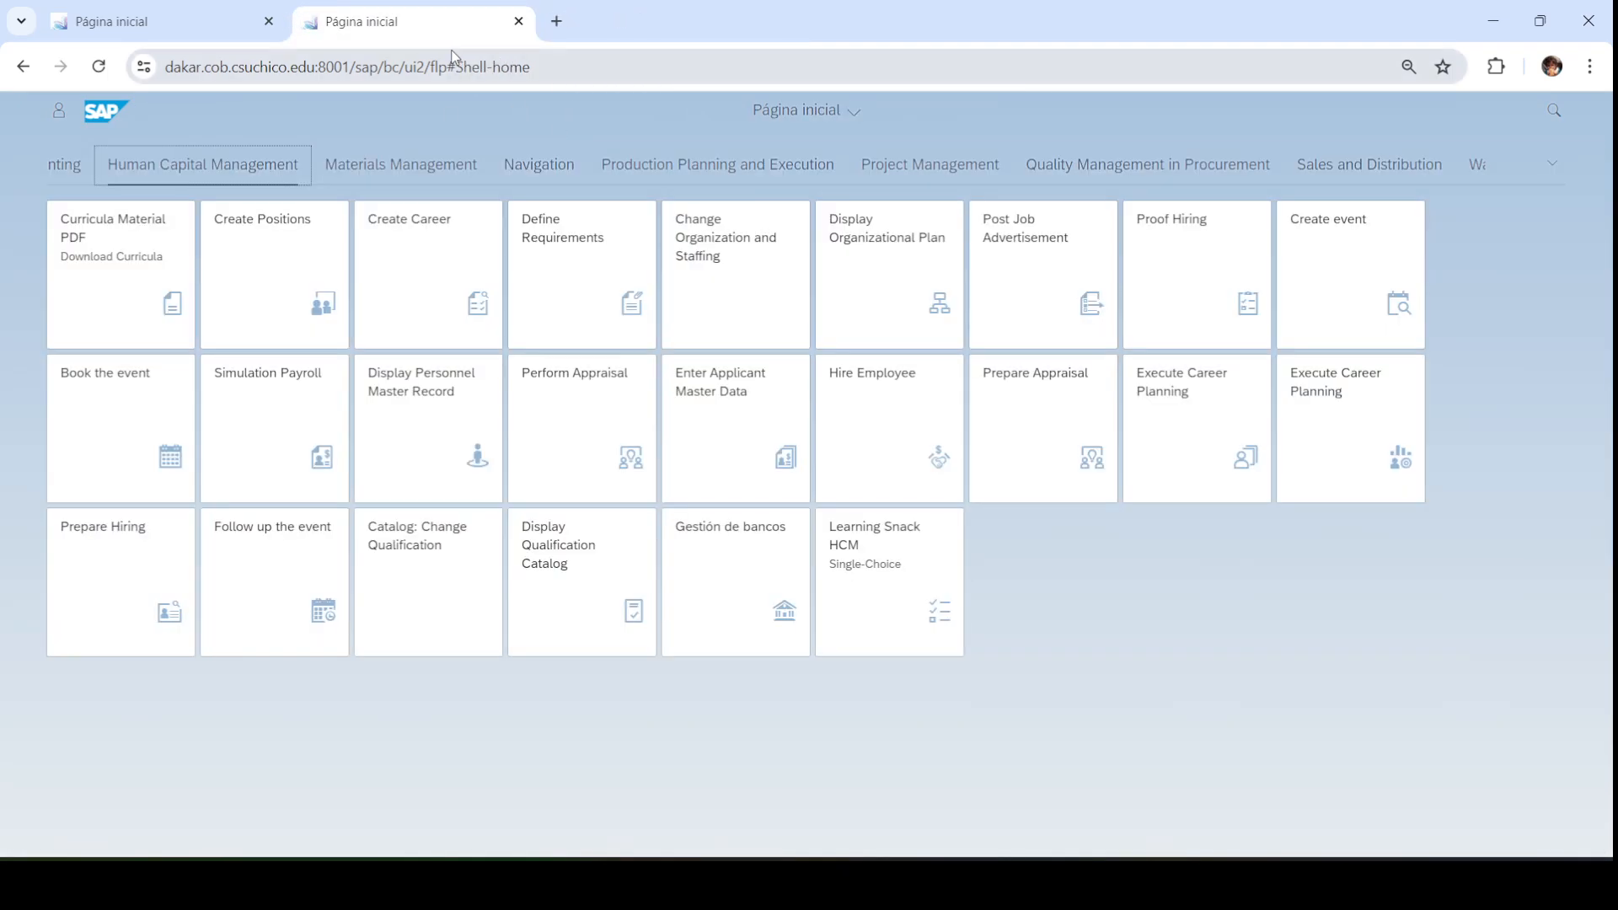
click(267, 271)
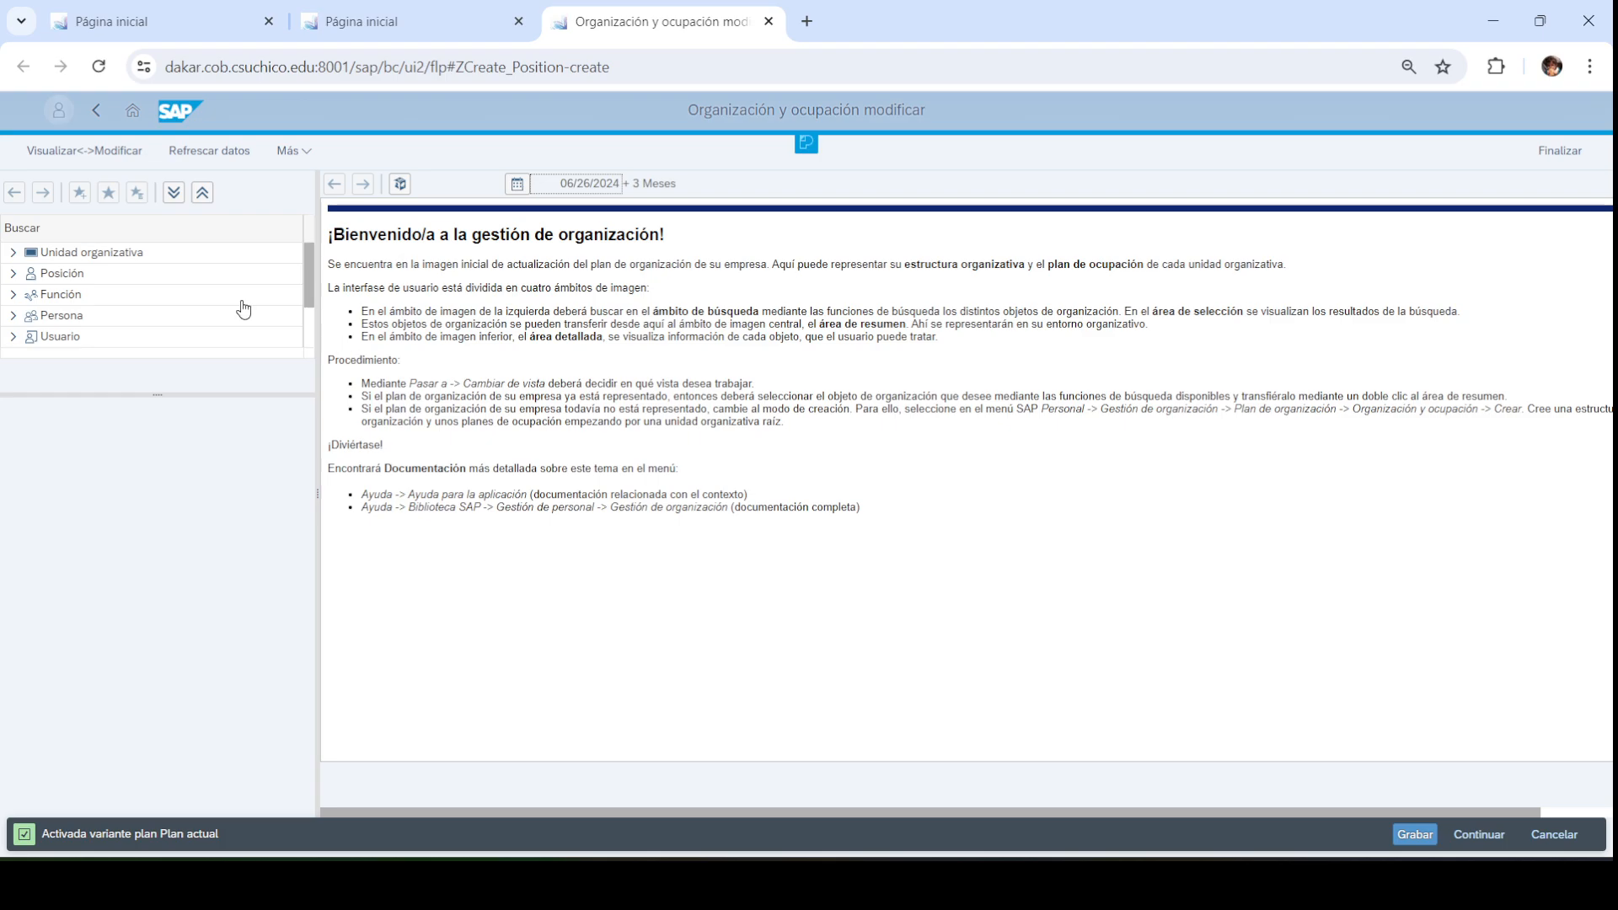
Search org units for *SANTO* and load GLOBAL BIKE SANTO TOMAS PUERTO MONTT 003
click(57, 254)
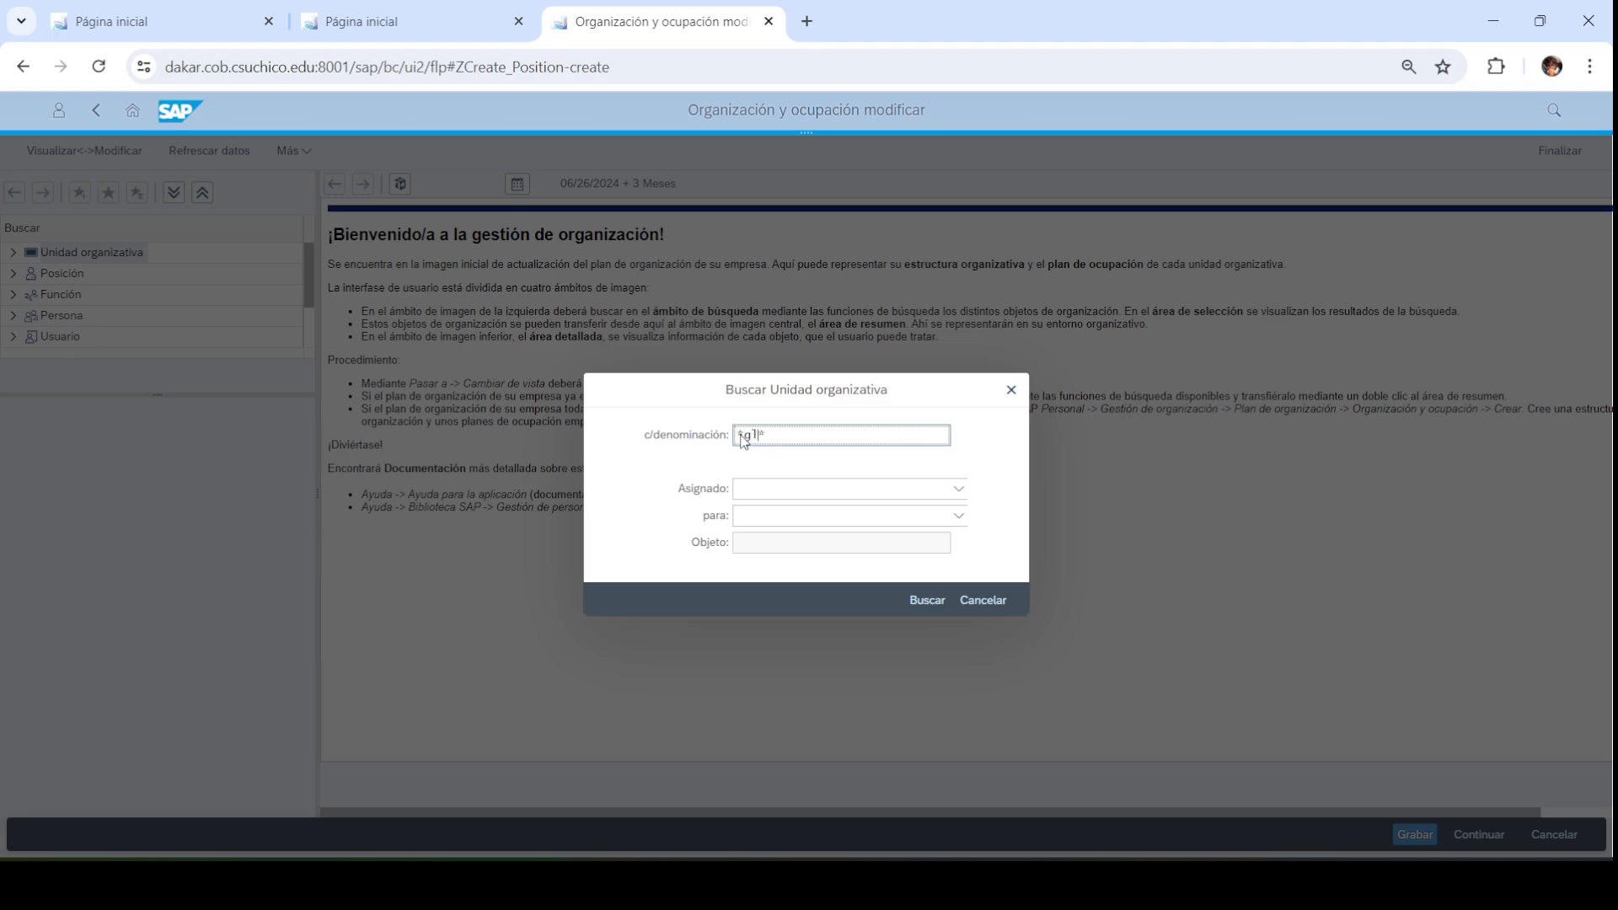
key(BackSpace)
text(TO)
click(927, 600)
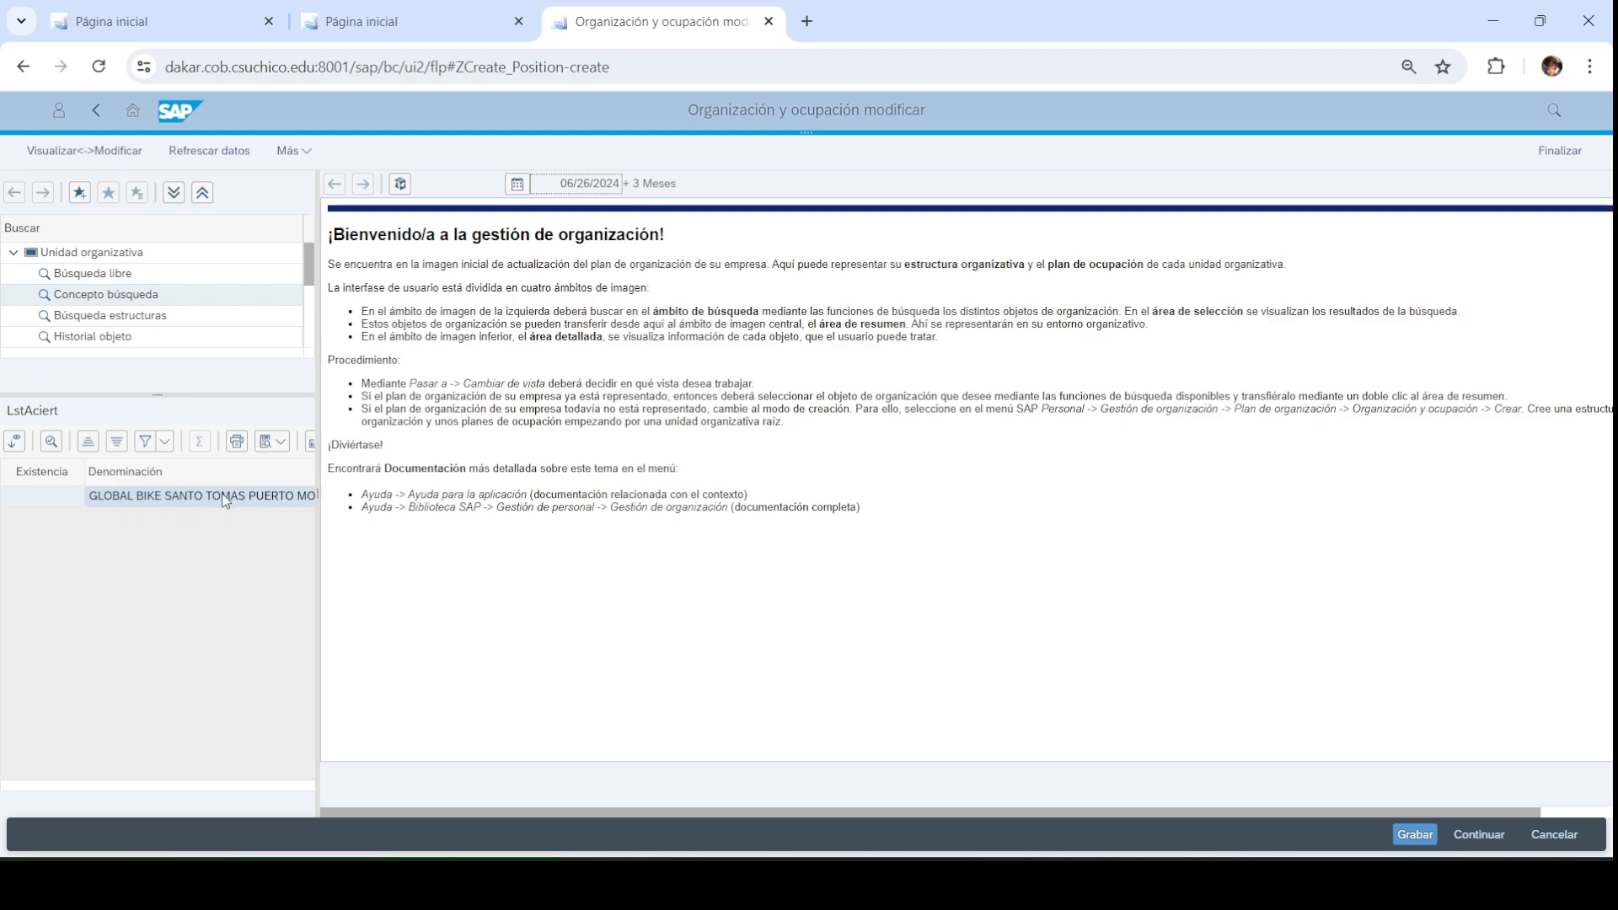
click(177, 503)
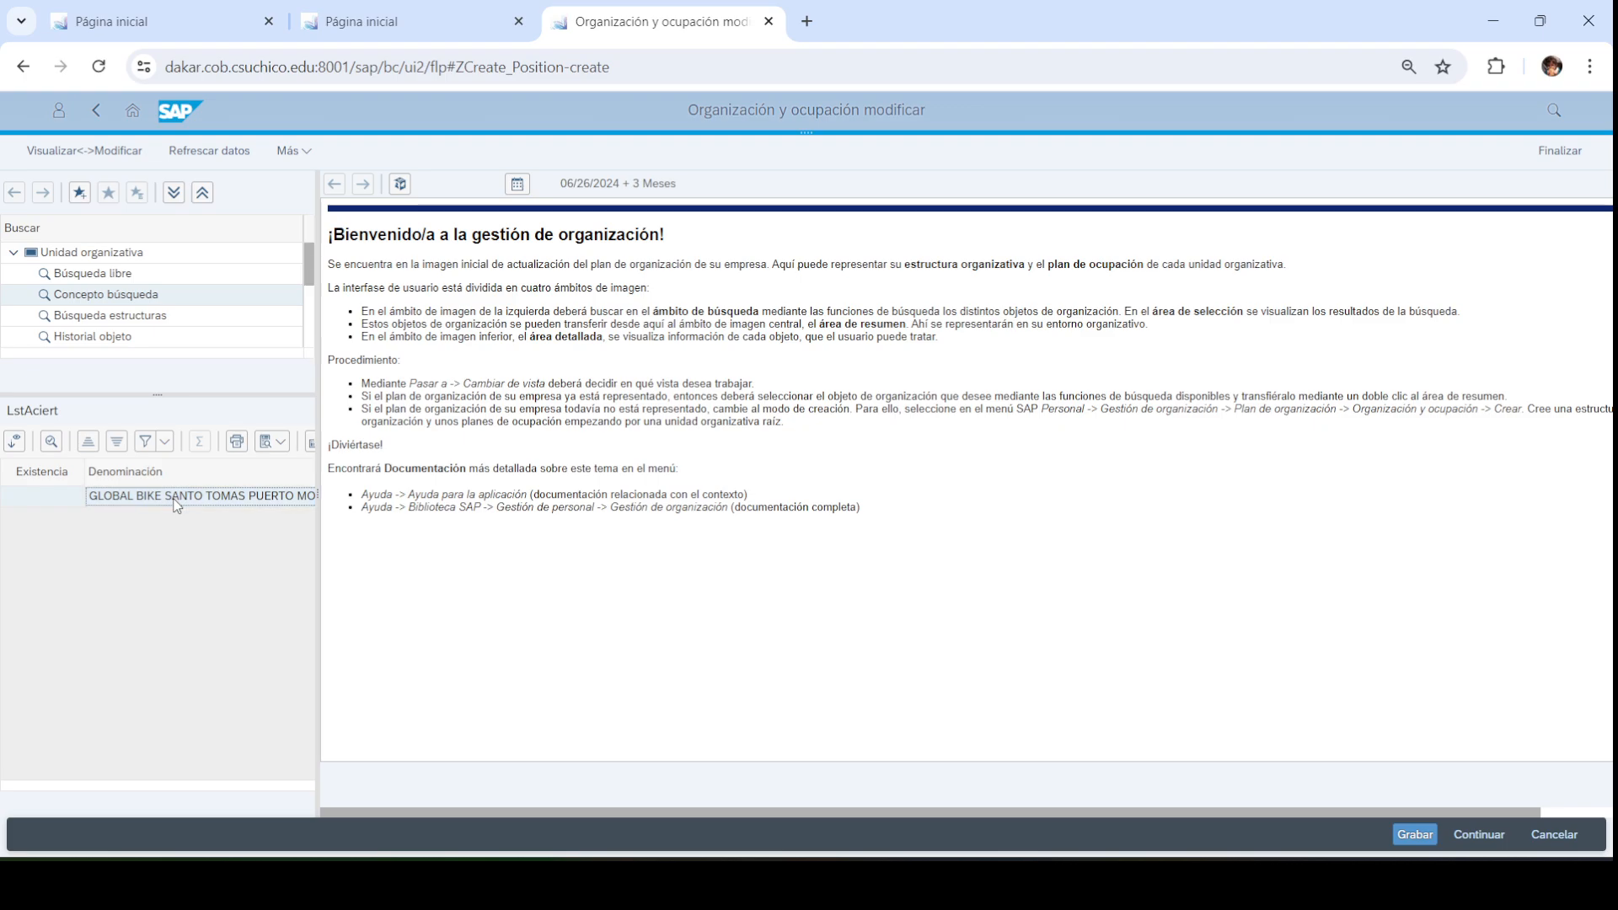
double_click(177, 503)
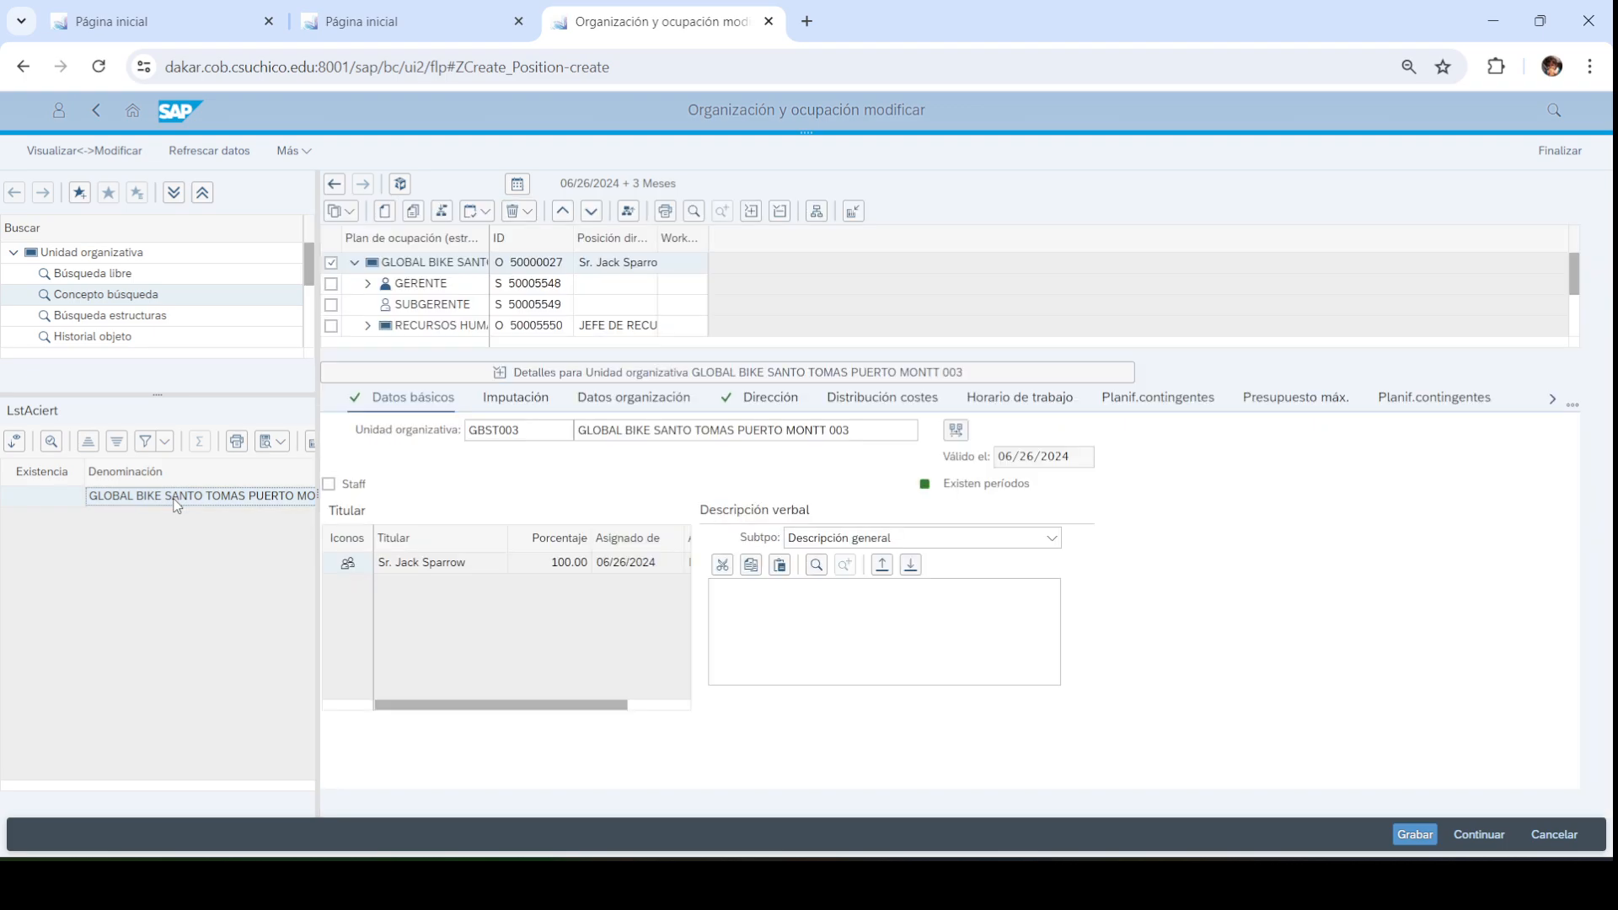
Expand GERENTE in the tree and widen the structure and Posición directiva columns
click(761, 373)
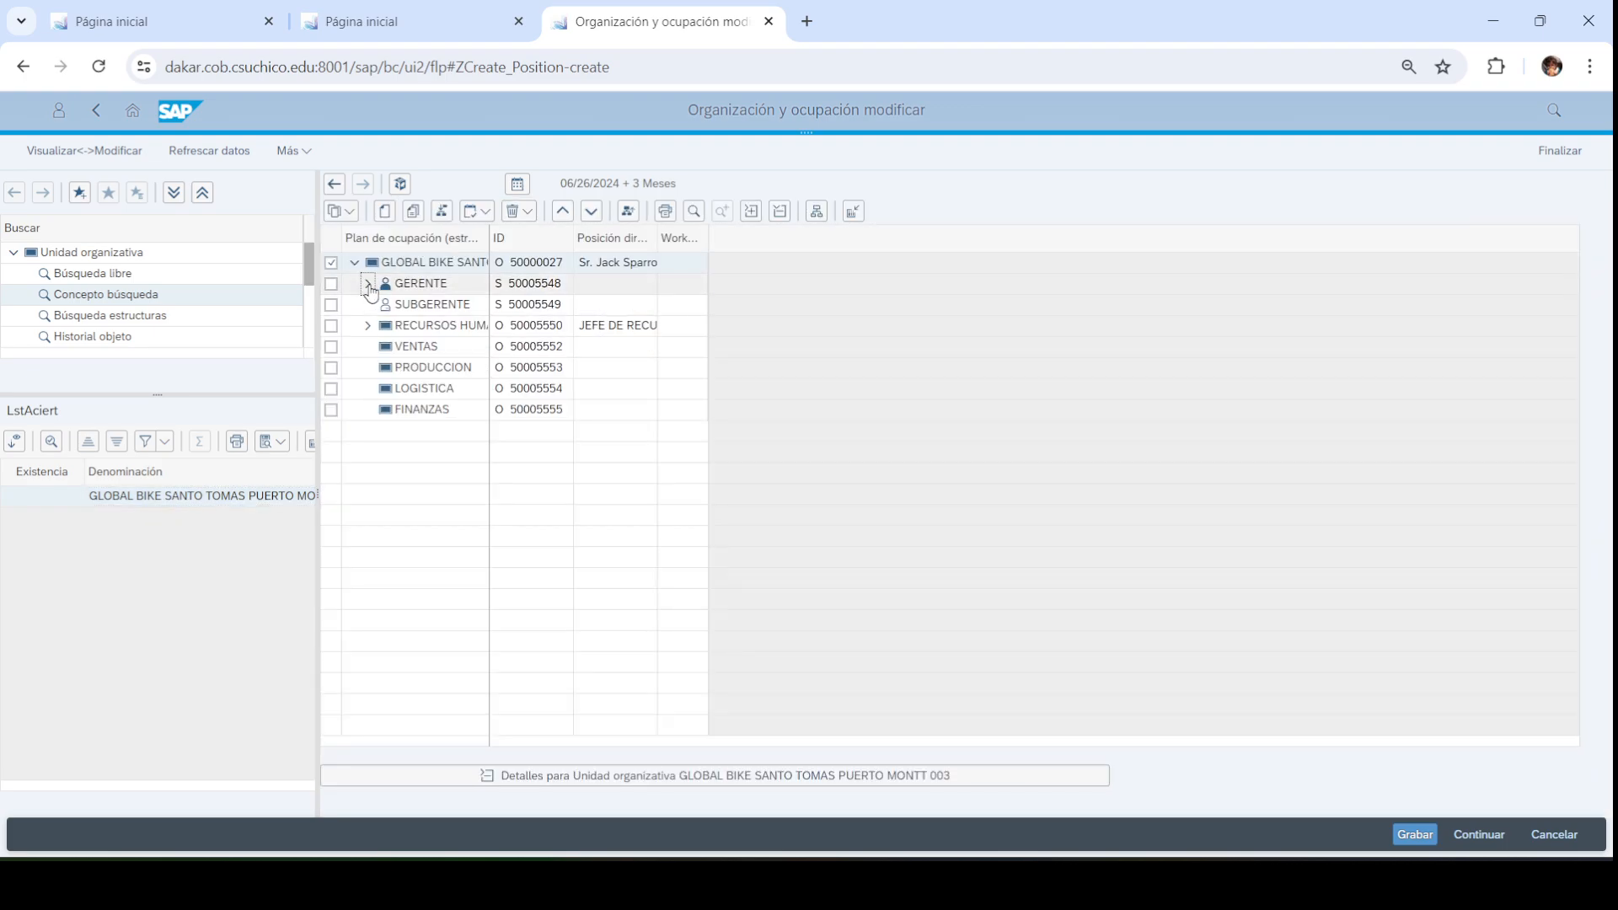
click(368, 284)
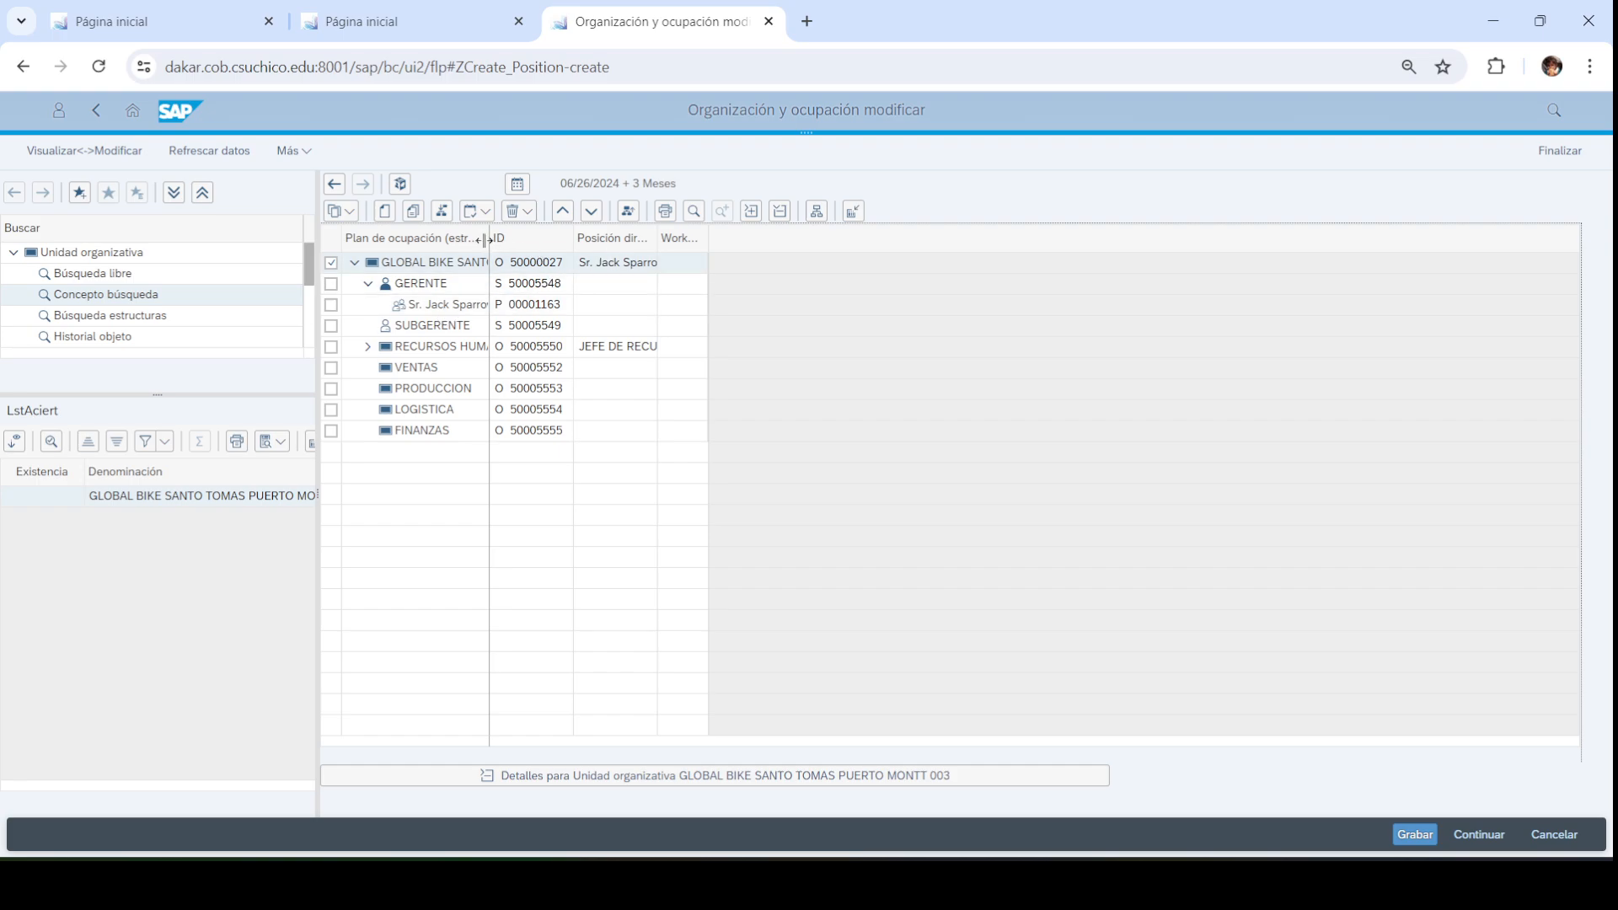
drag(490, 244, 545, 240)
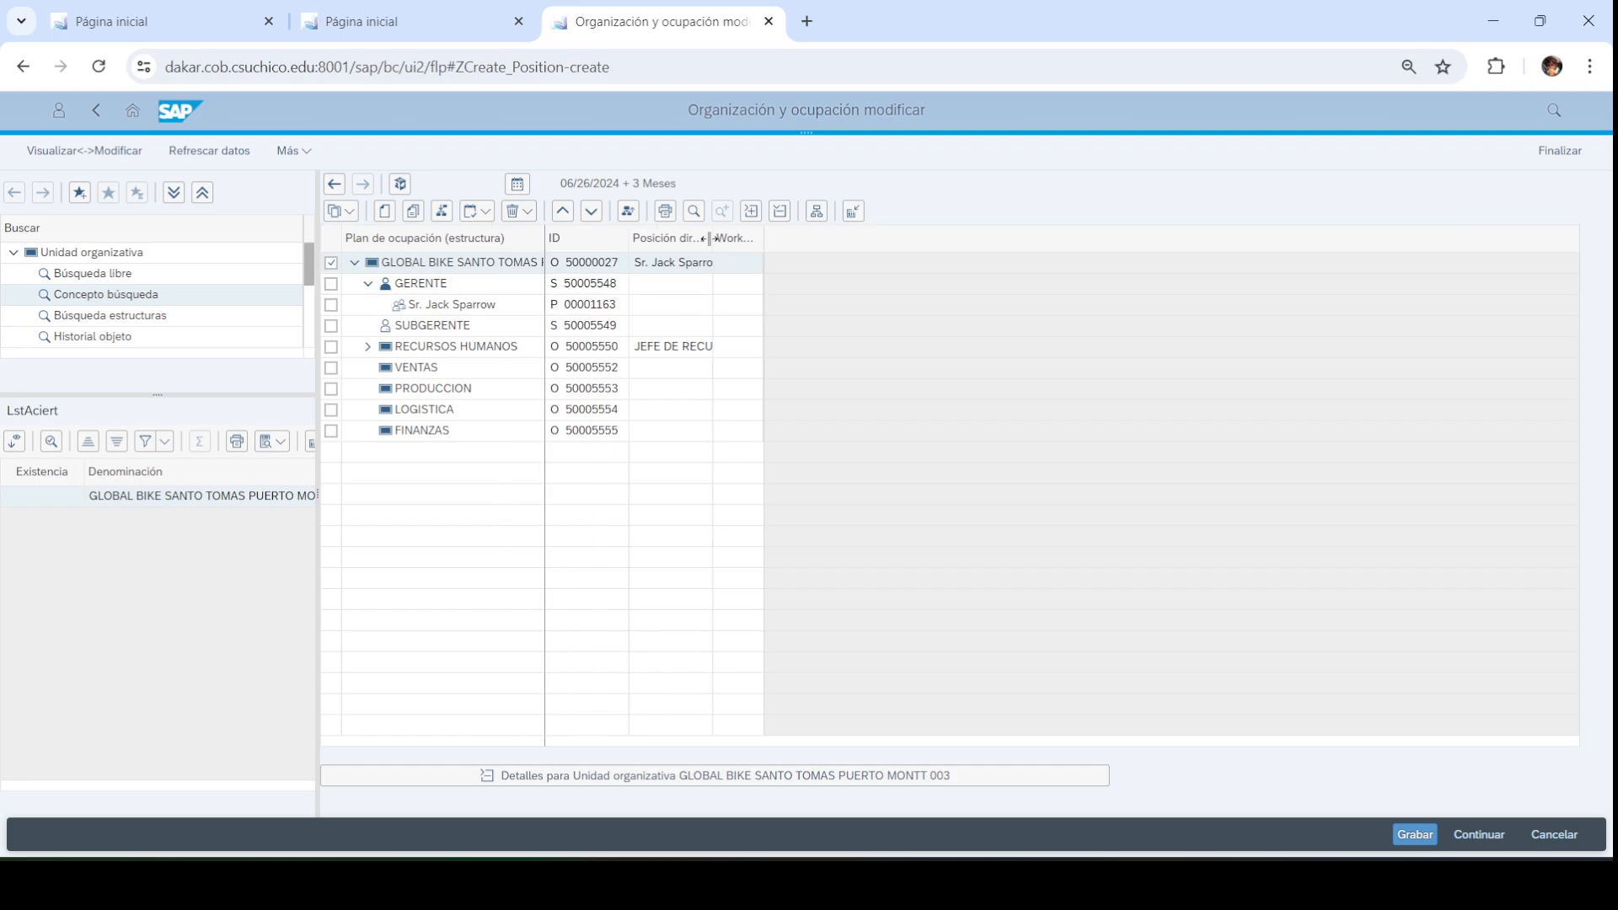
drag(713, 240, 788, 240)
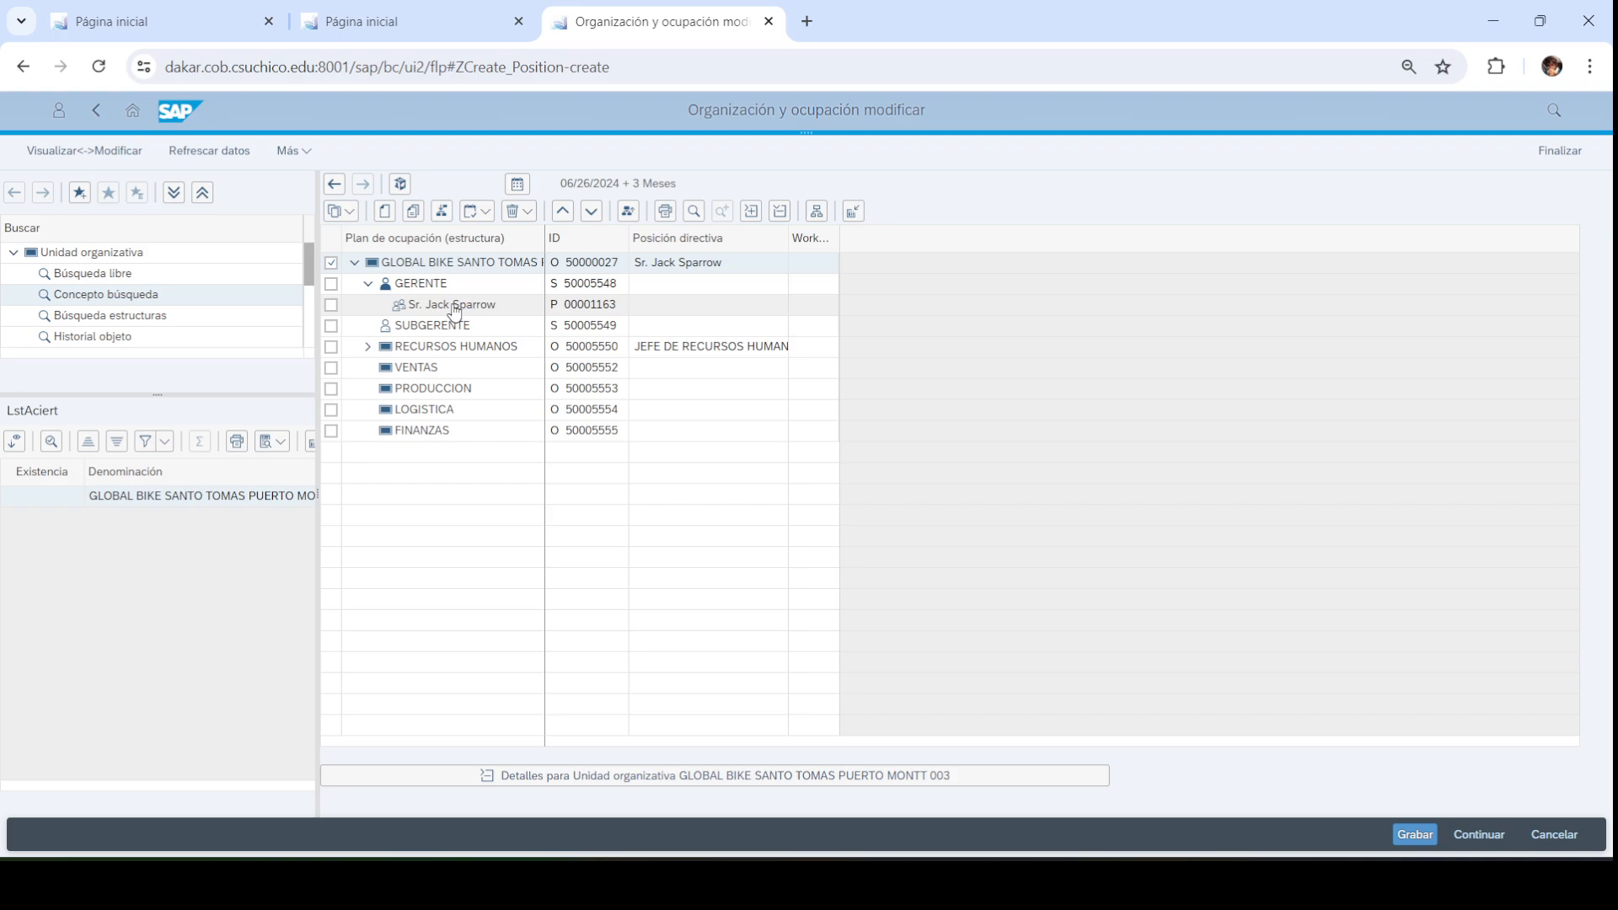
Check the new hire holds GERENTE at 100% with no end date, then collapse details
click(425, 305)
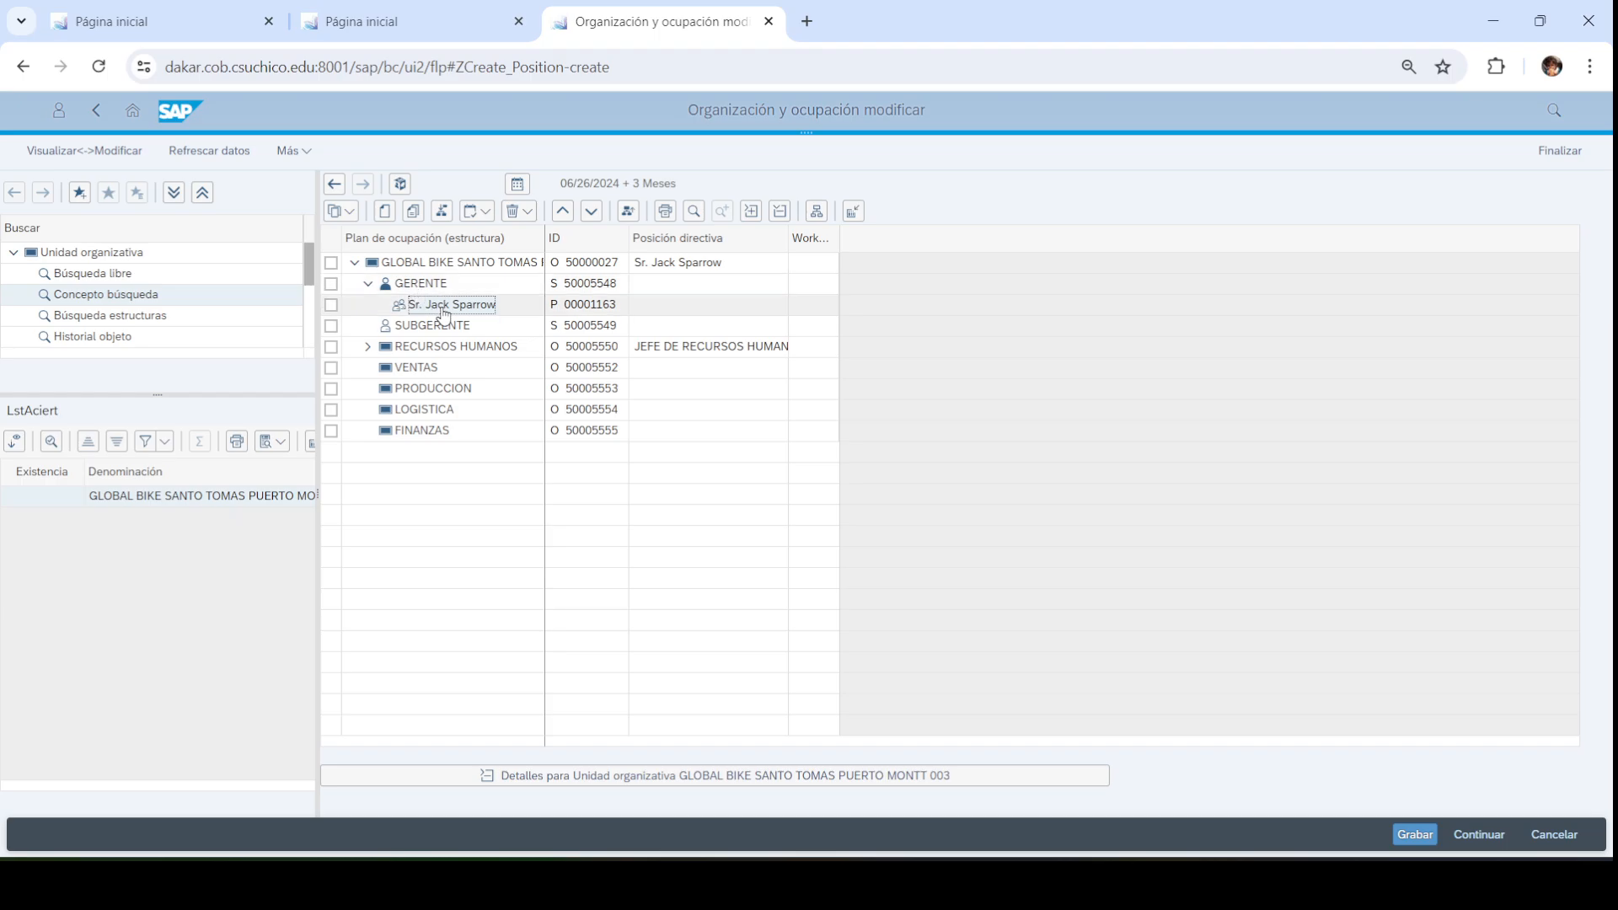
click(418, 285)
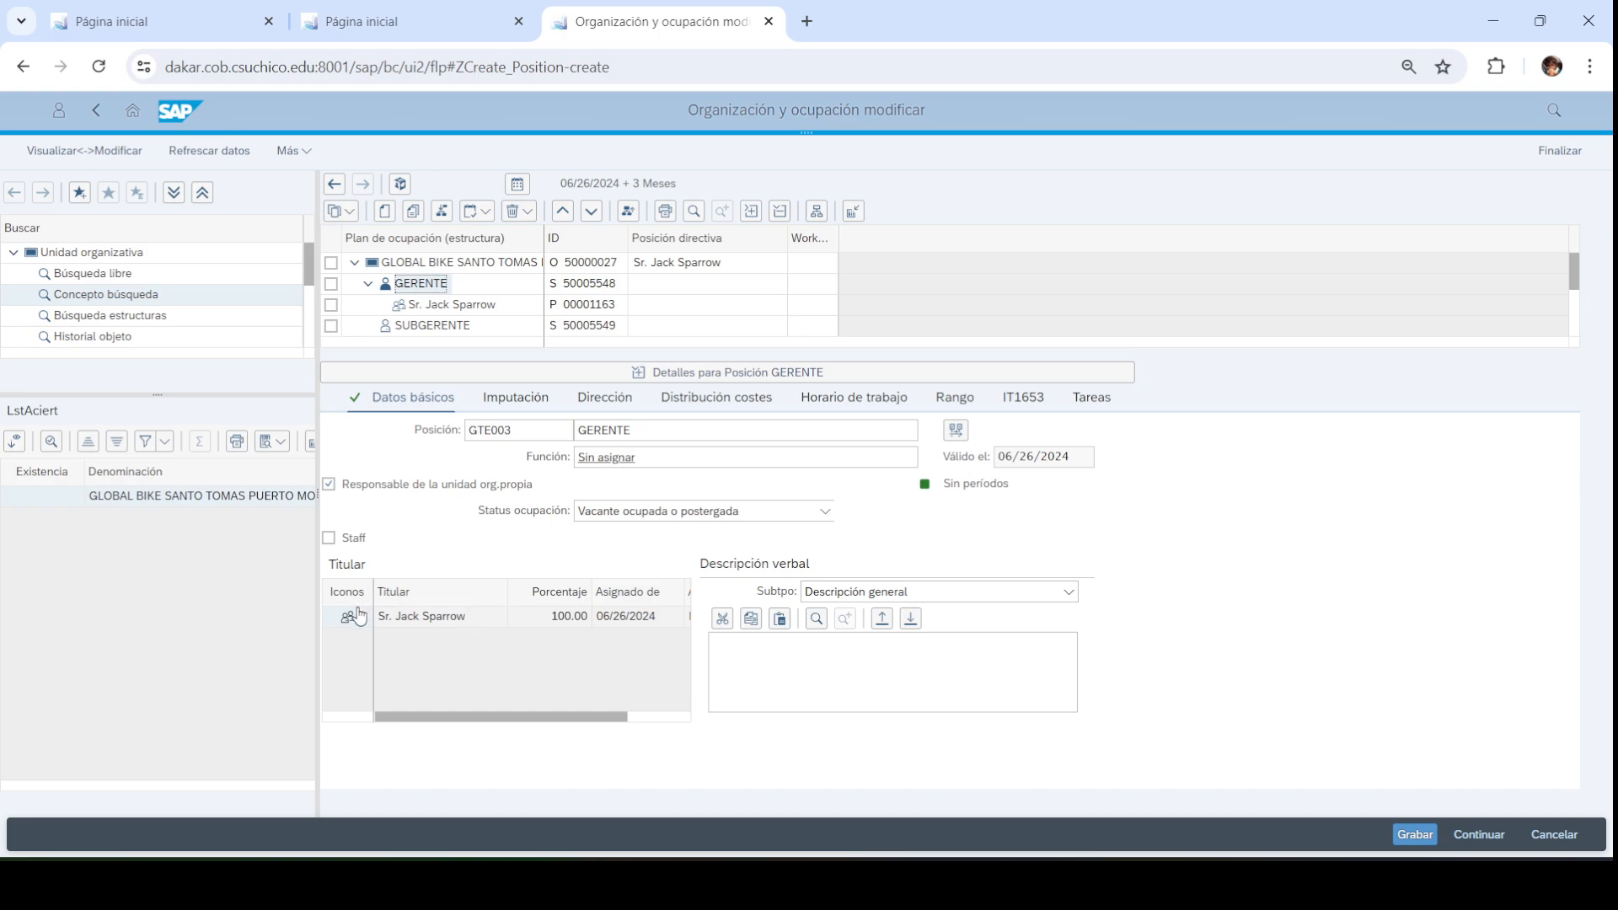
drag(486, 715, 421, 697)
drag(573, 715, 608, 716)
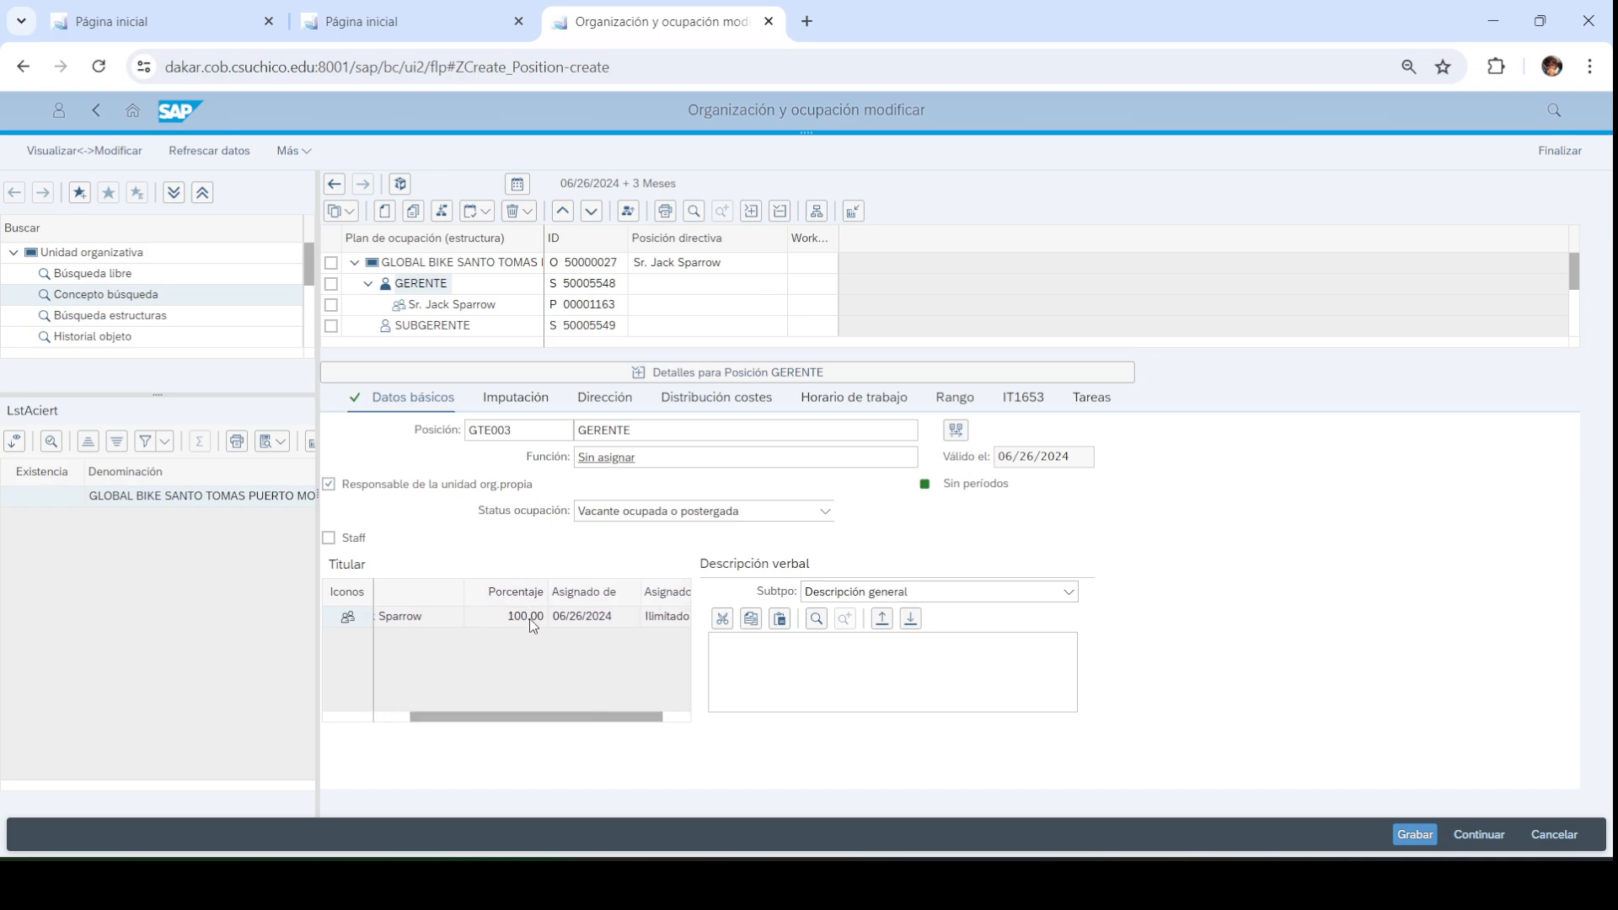
drag(560, 721, 590, 721)
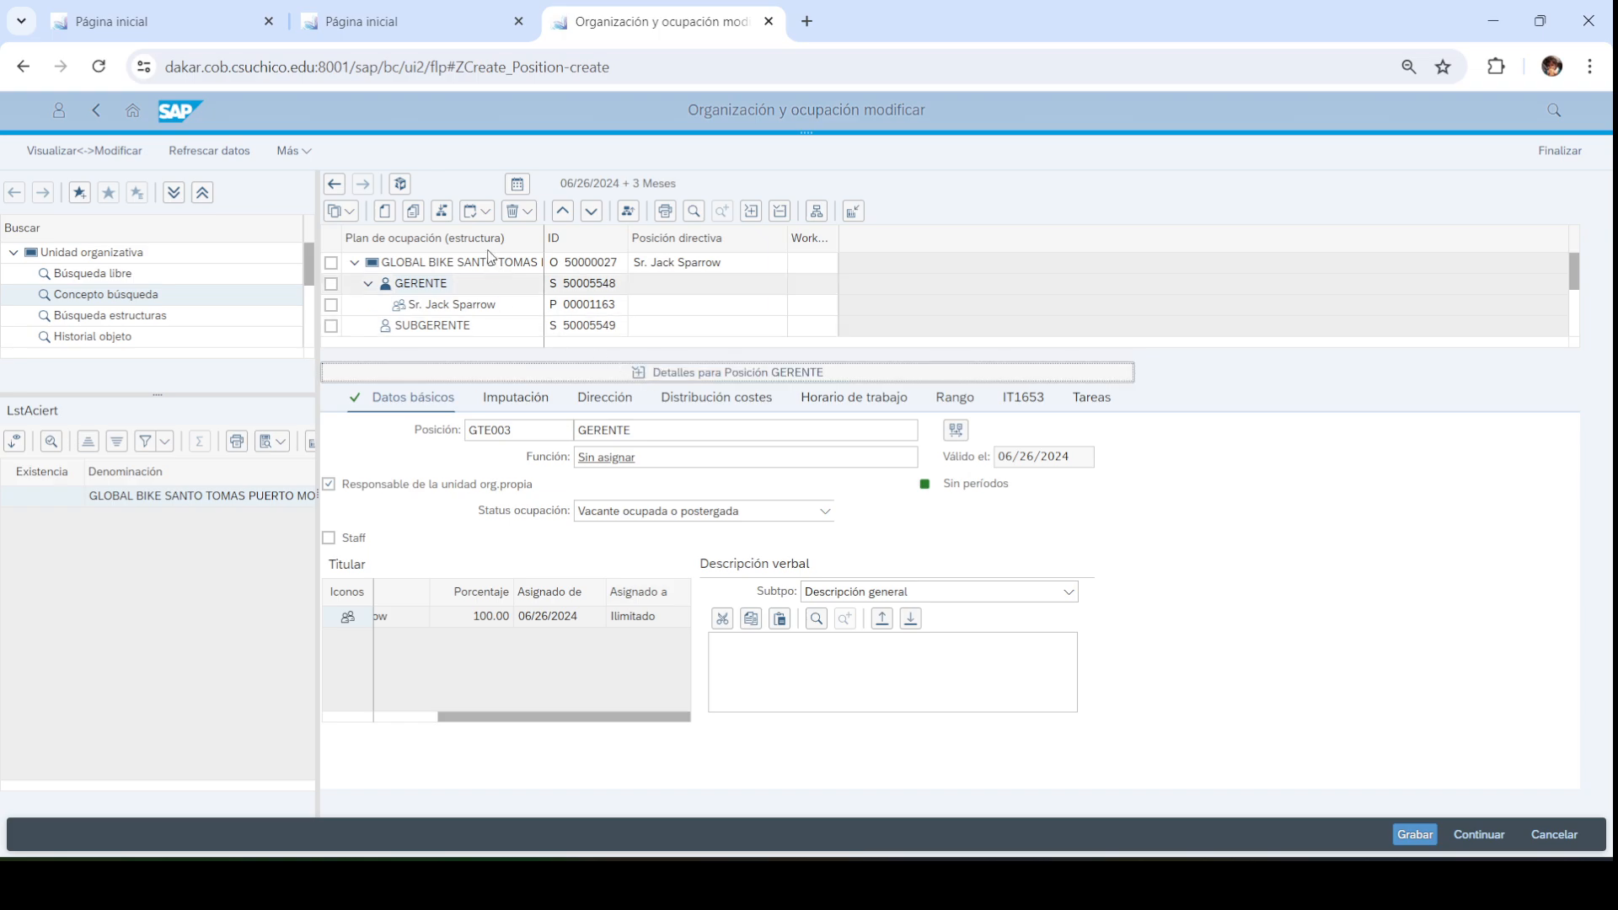
click(434, 358)
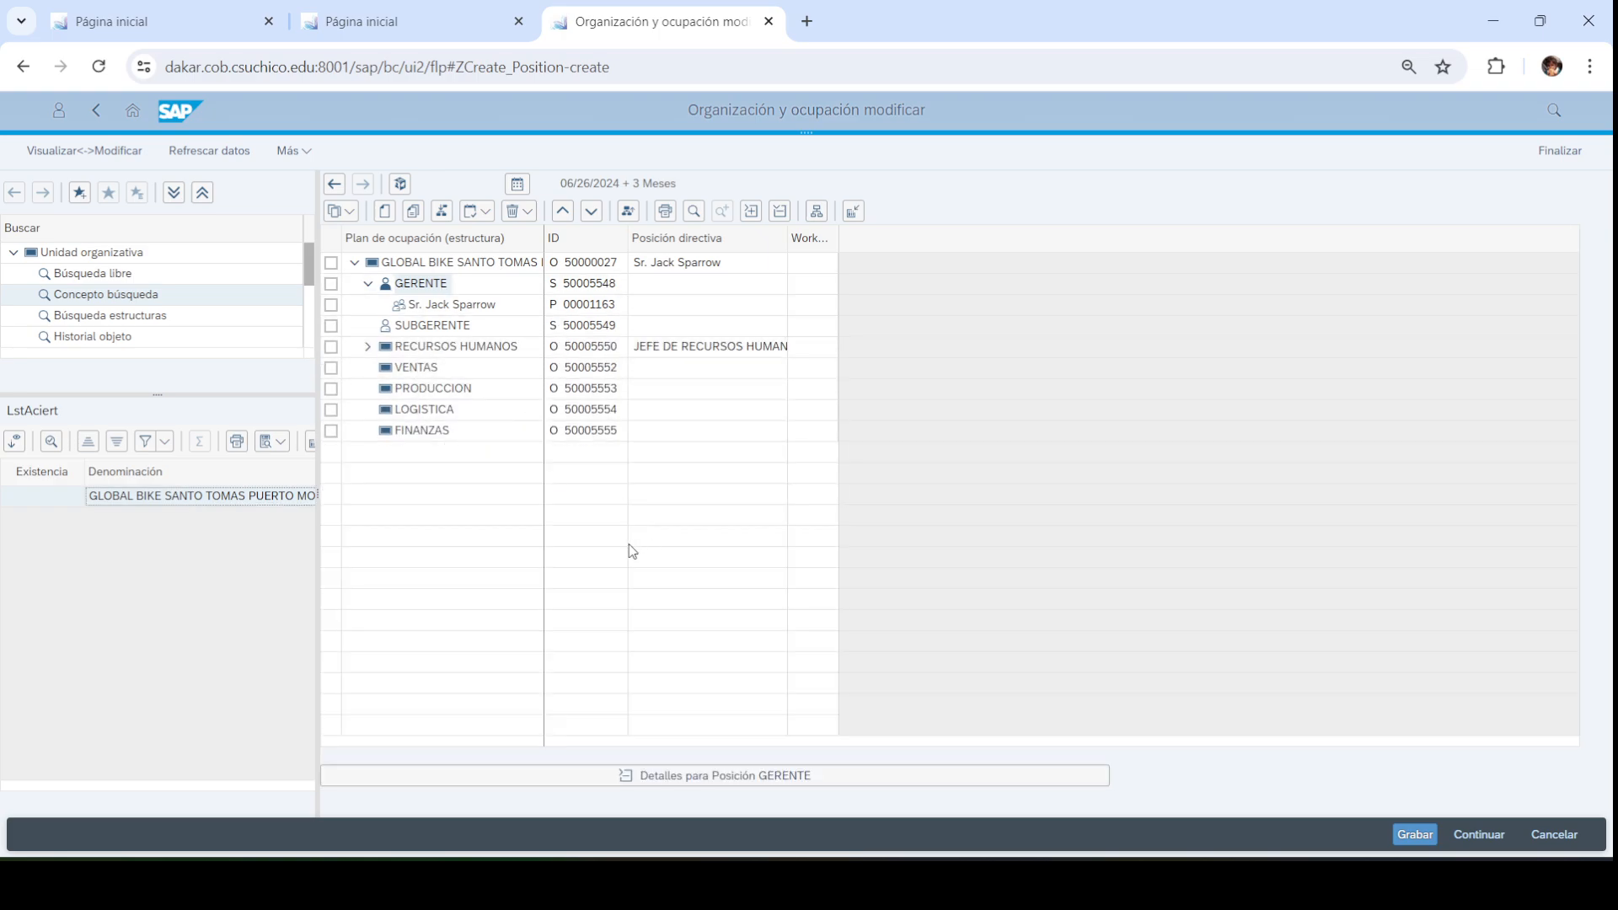
Start a Contratación (Despl.Minimaest) hire dated 06/26/2024 with personnel number 1163 cleared
click(393, 15)
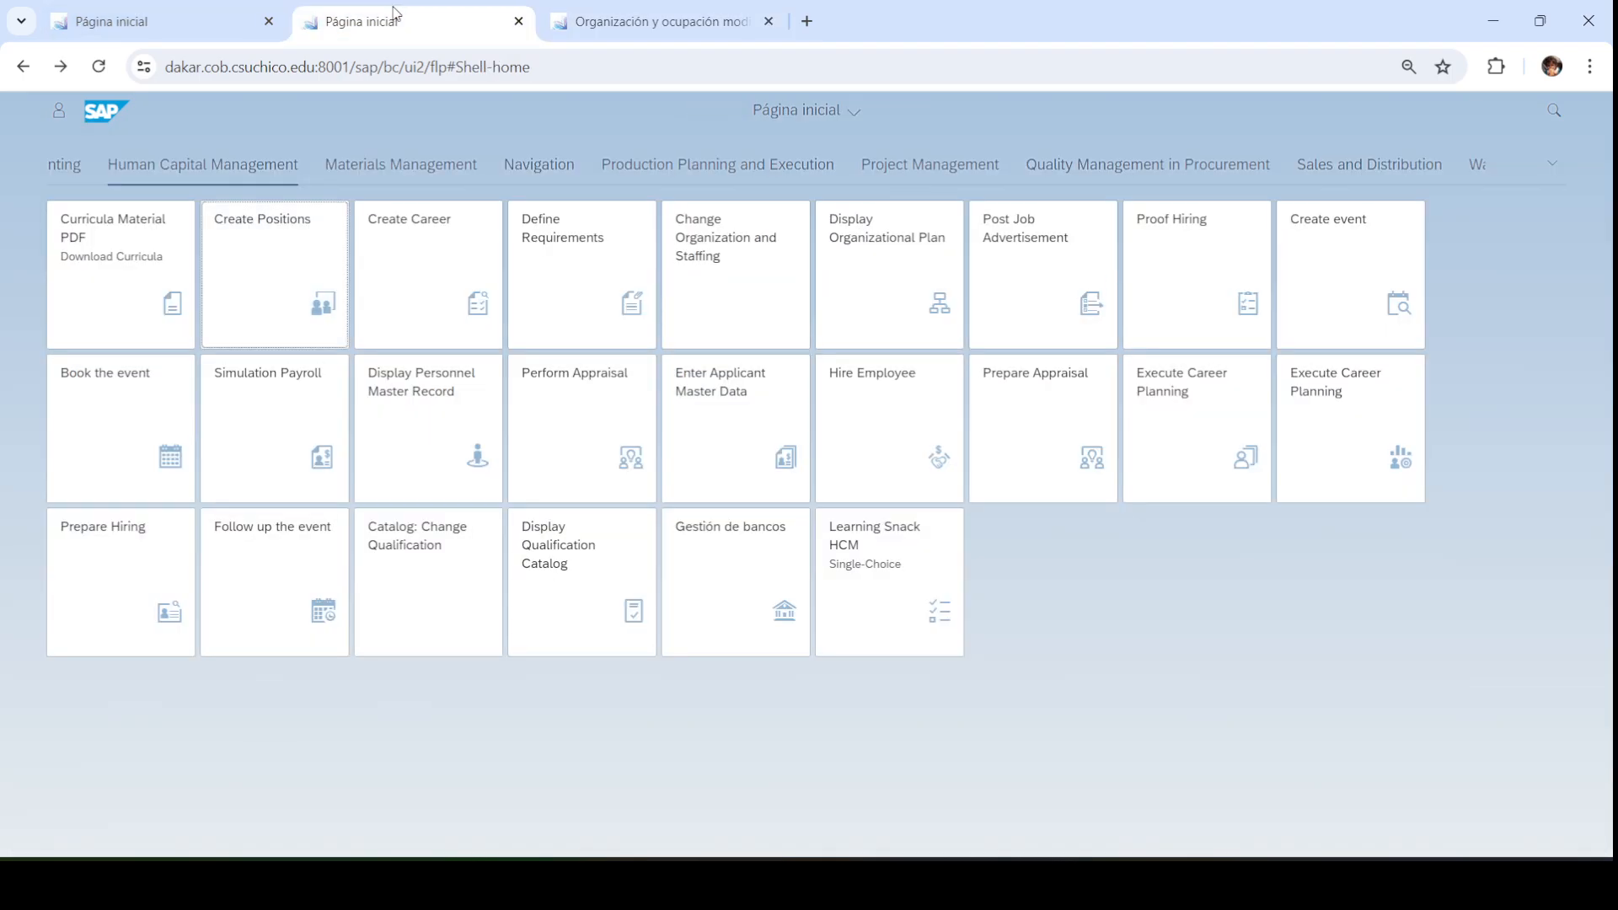
click(888, 412)
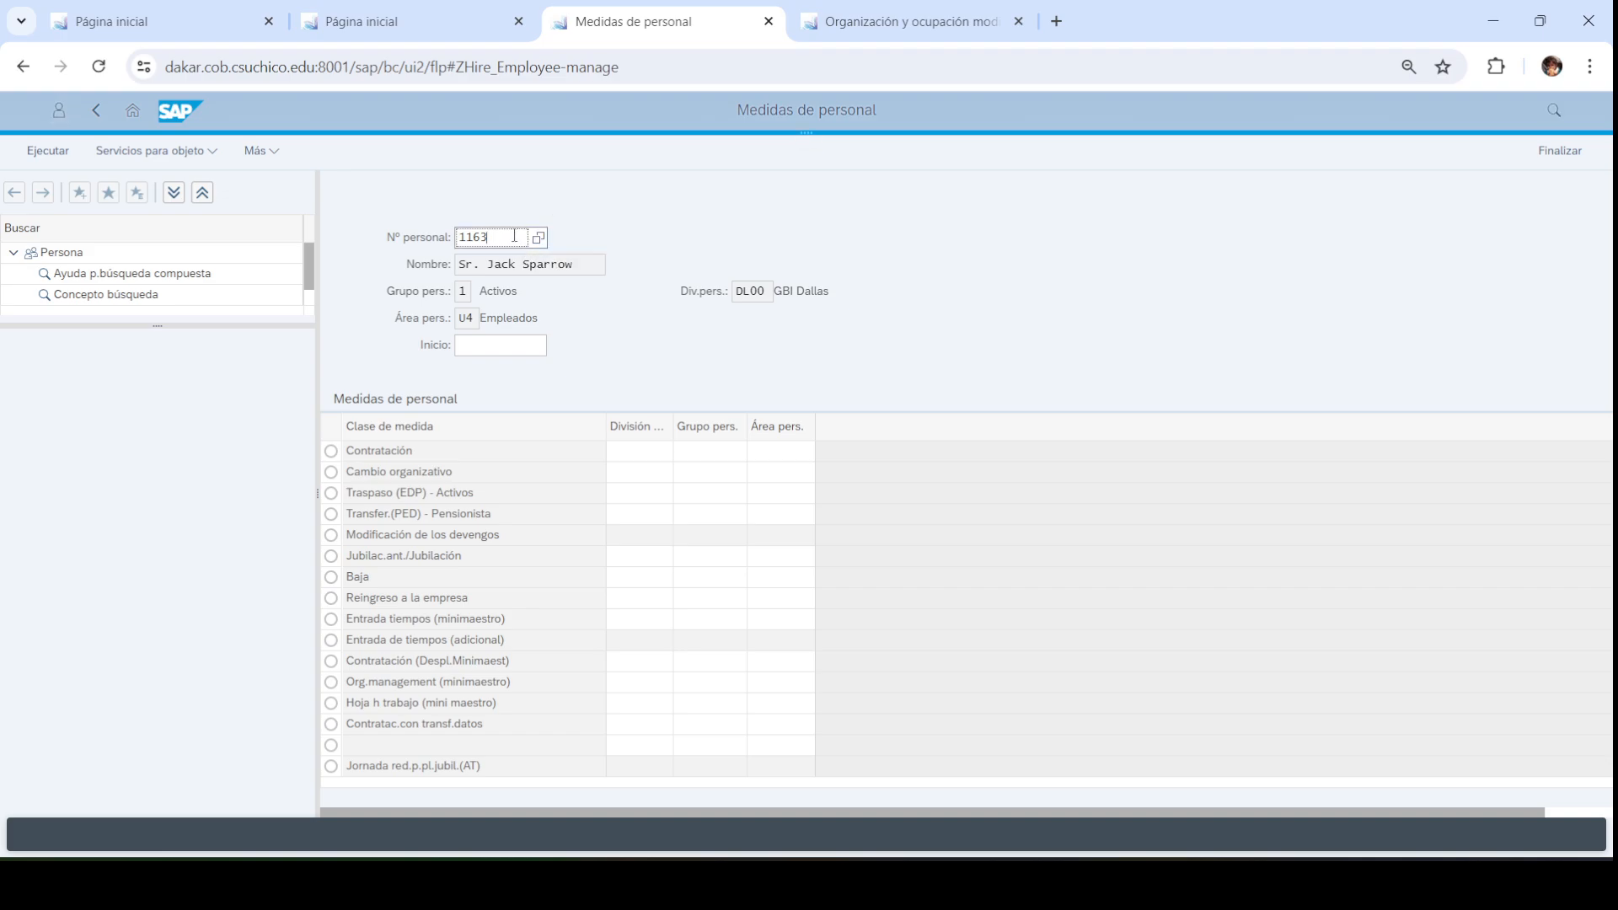
drag(487, 237, 425, 235)
key(BackSpace)
click(483, 343)
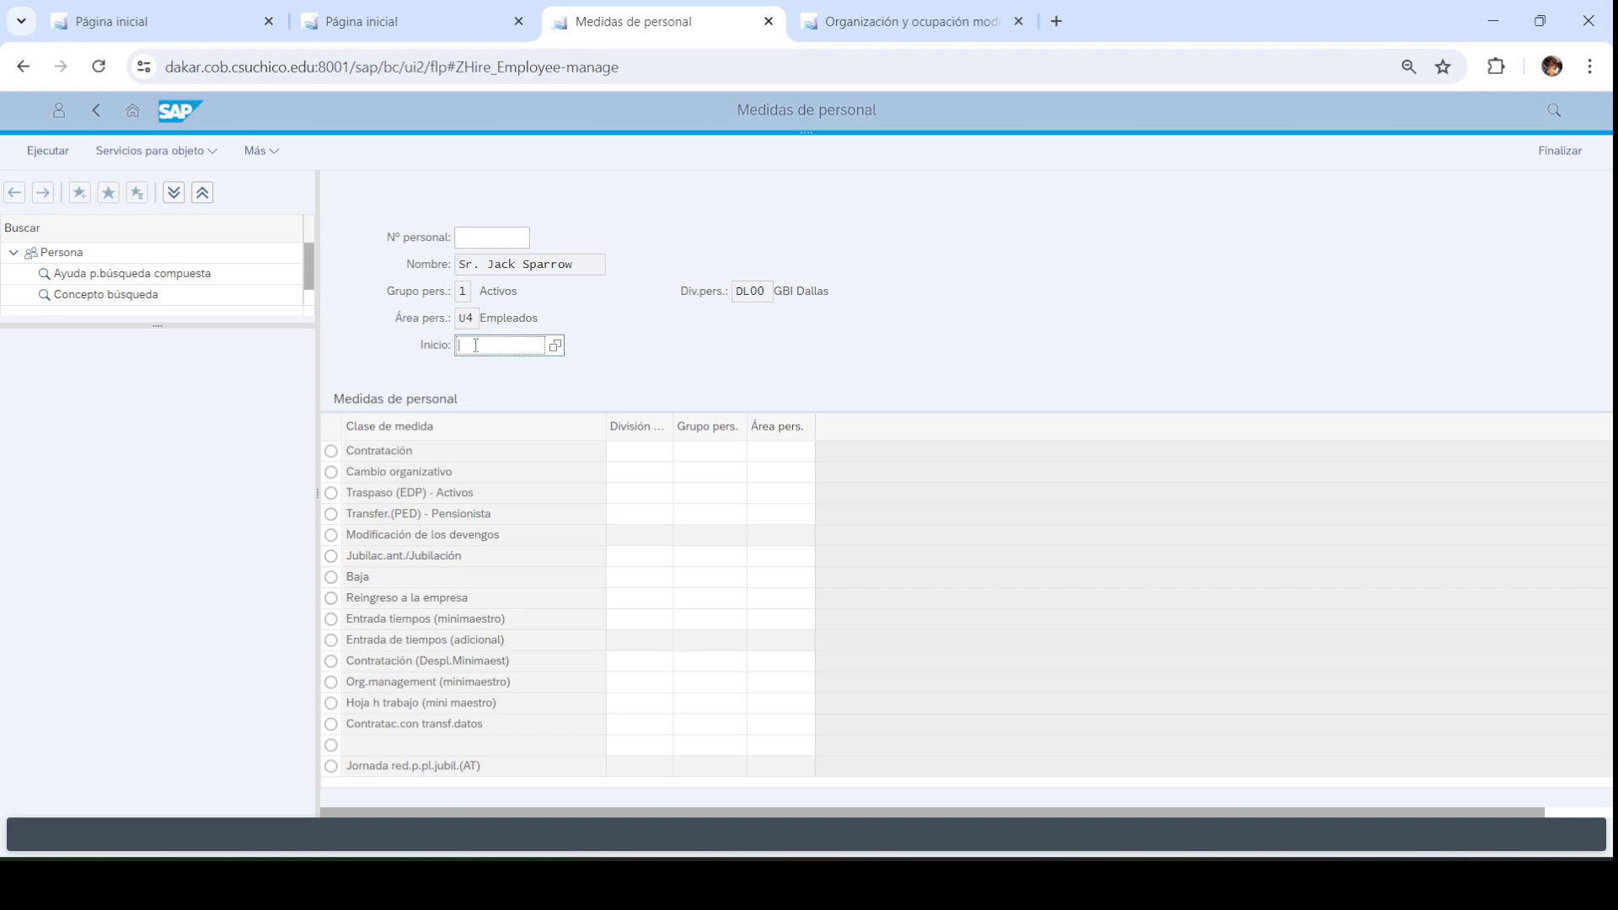
click(555, 348)
click(734, 638)
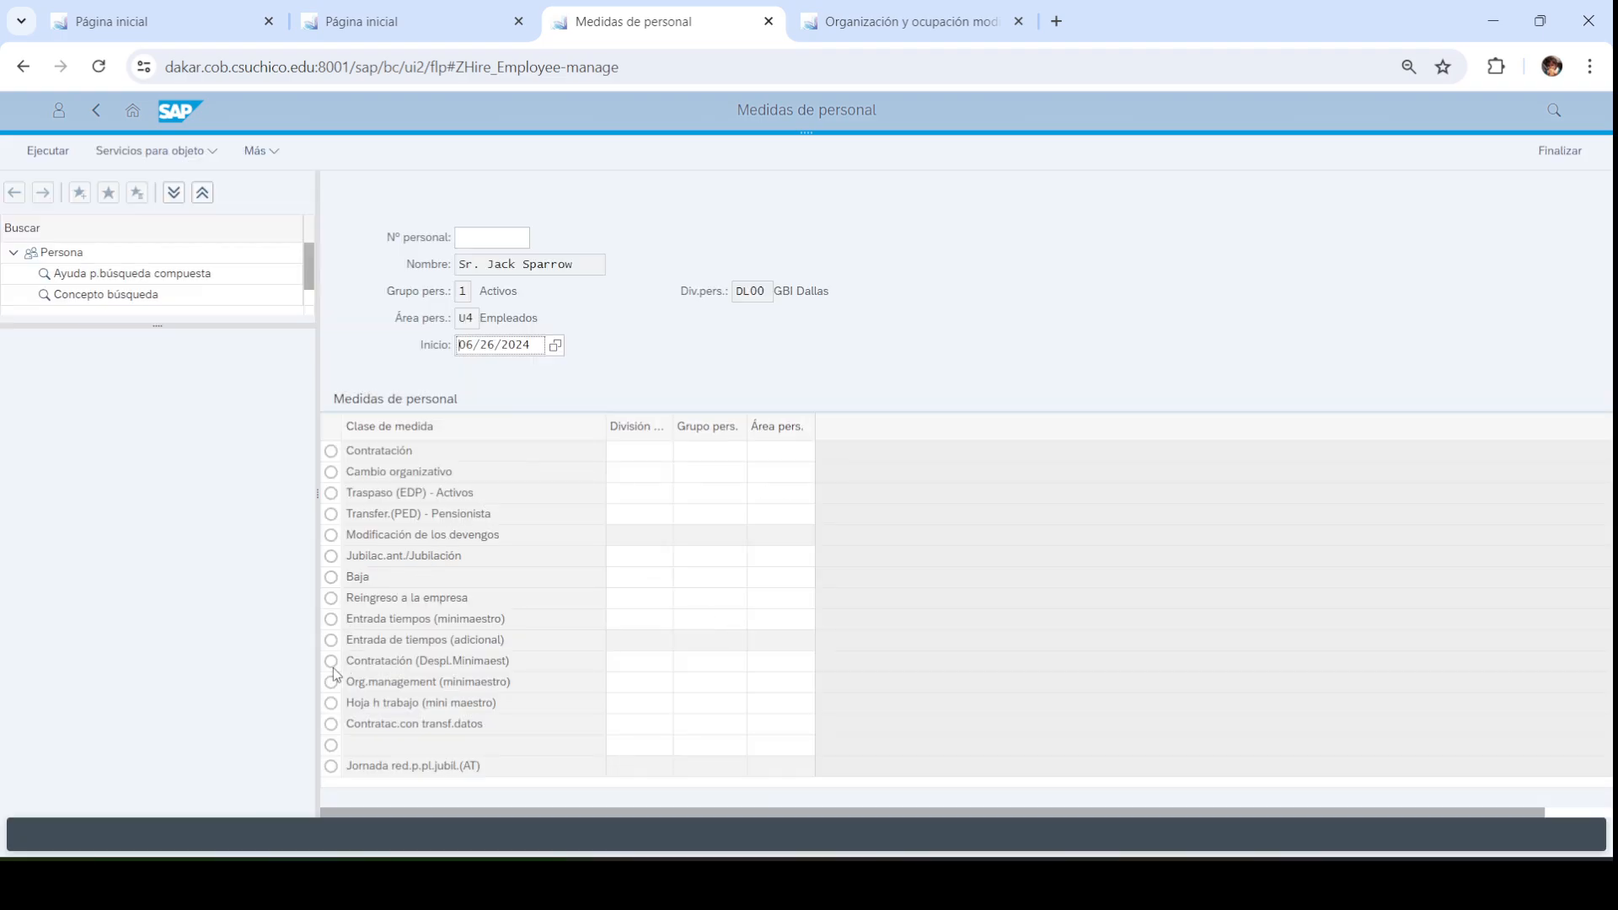
click(331, 661)
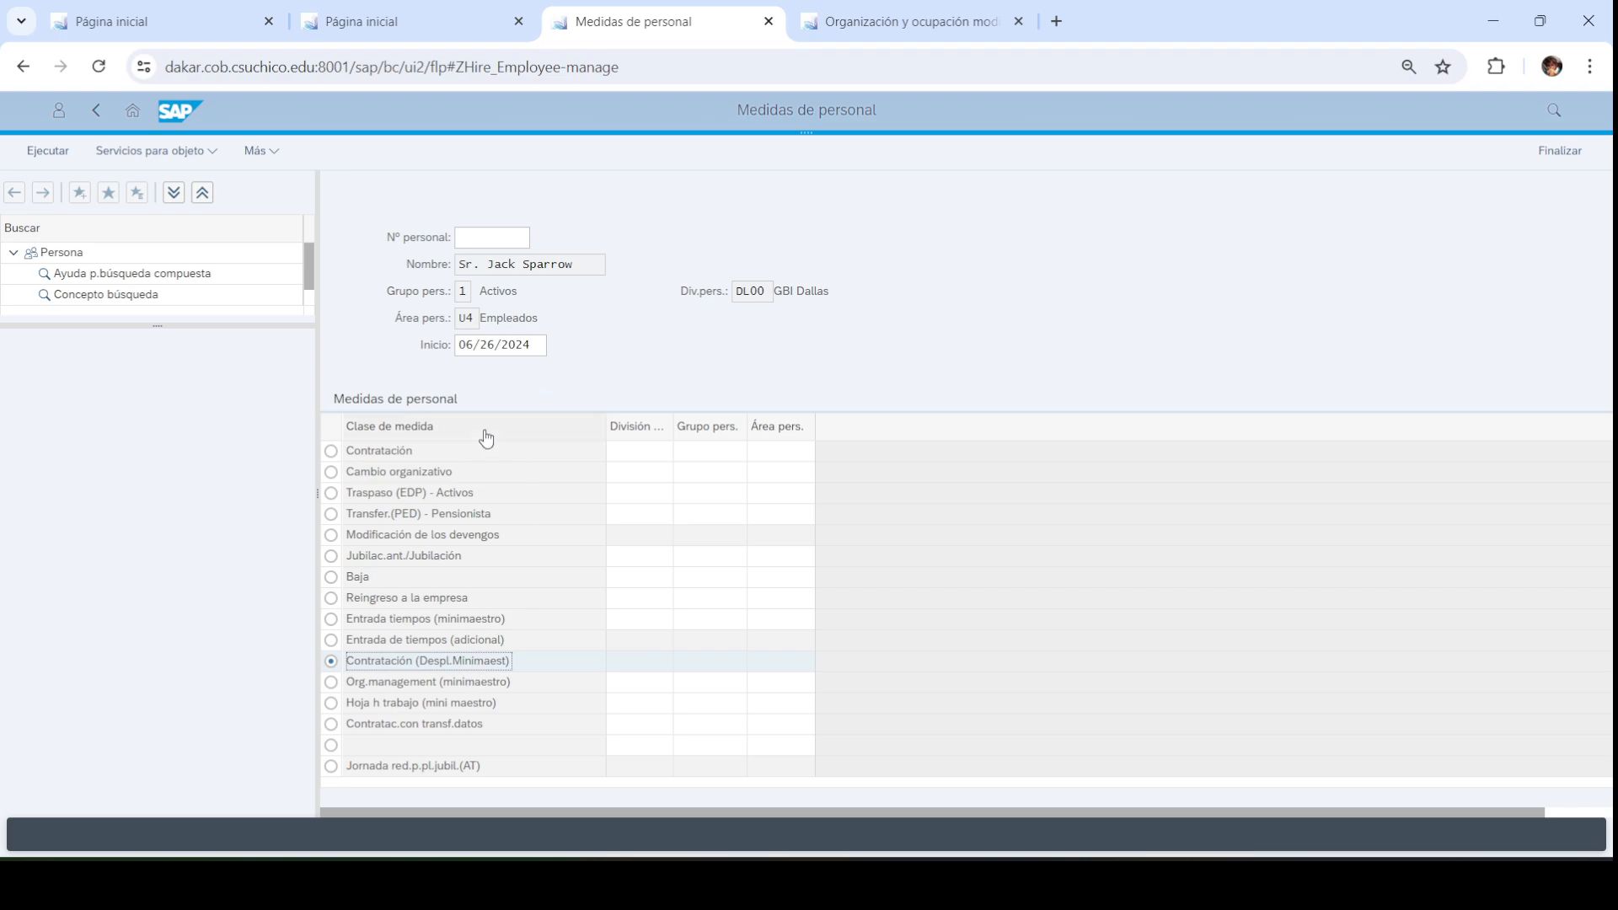
click(481, 235)
click(48, 150)
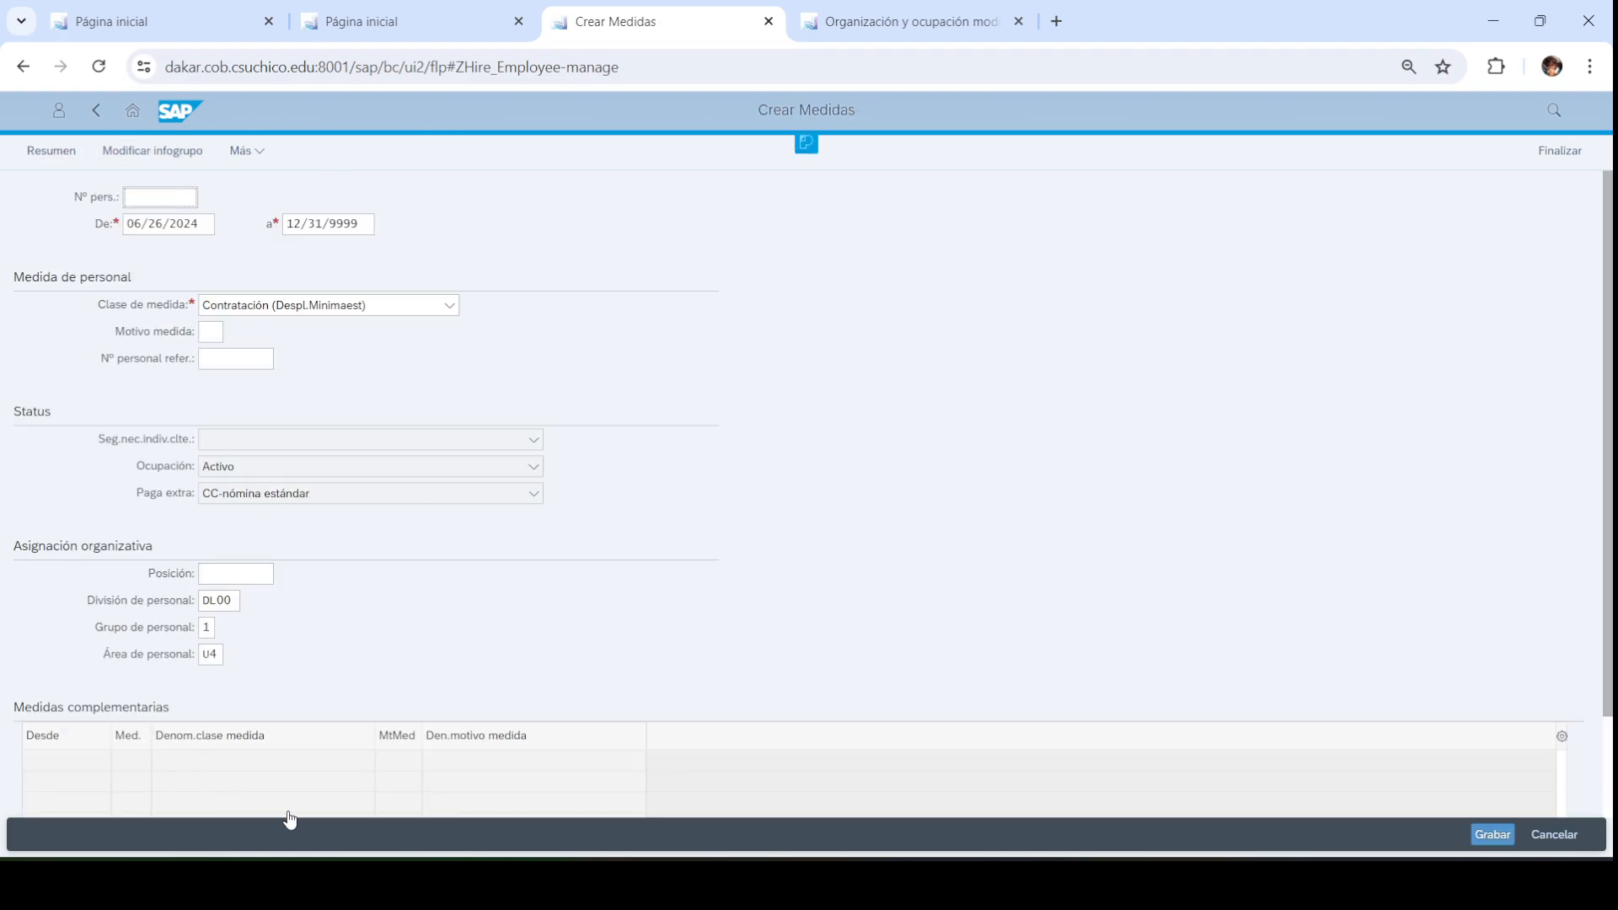
Assign the new hire to position 50005556 and save, generating personnel number 1164
click(212, 578)
click(226, 578)
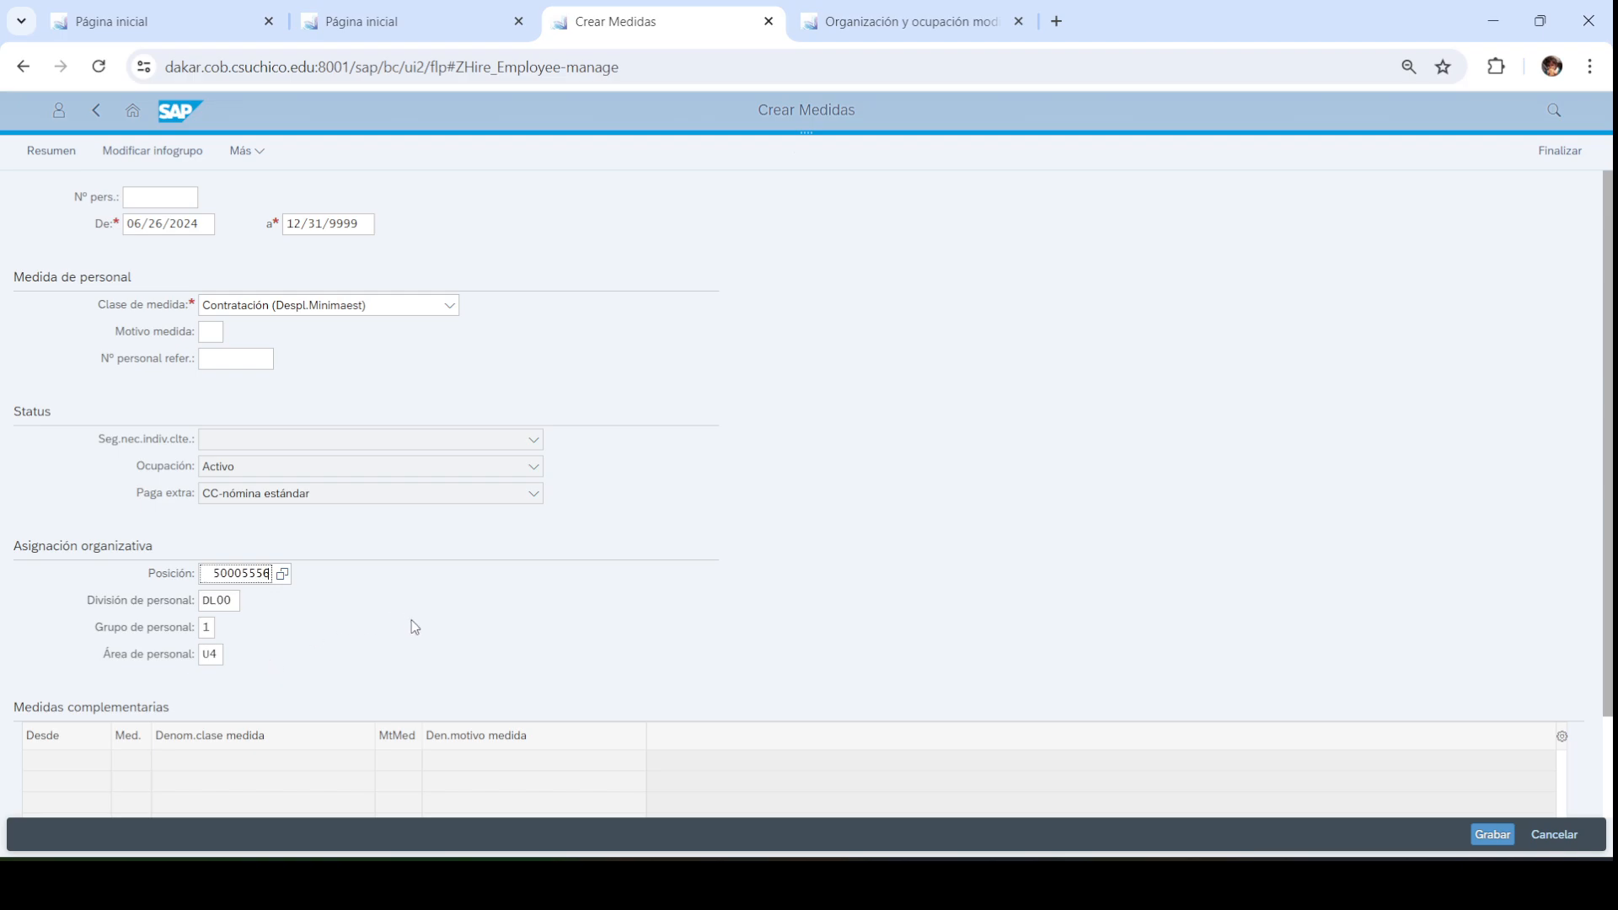
click(1494, 839)
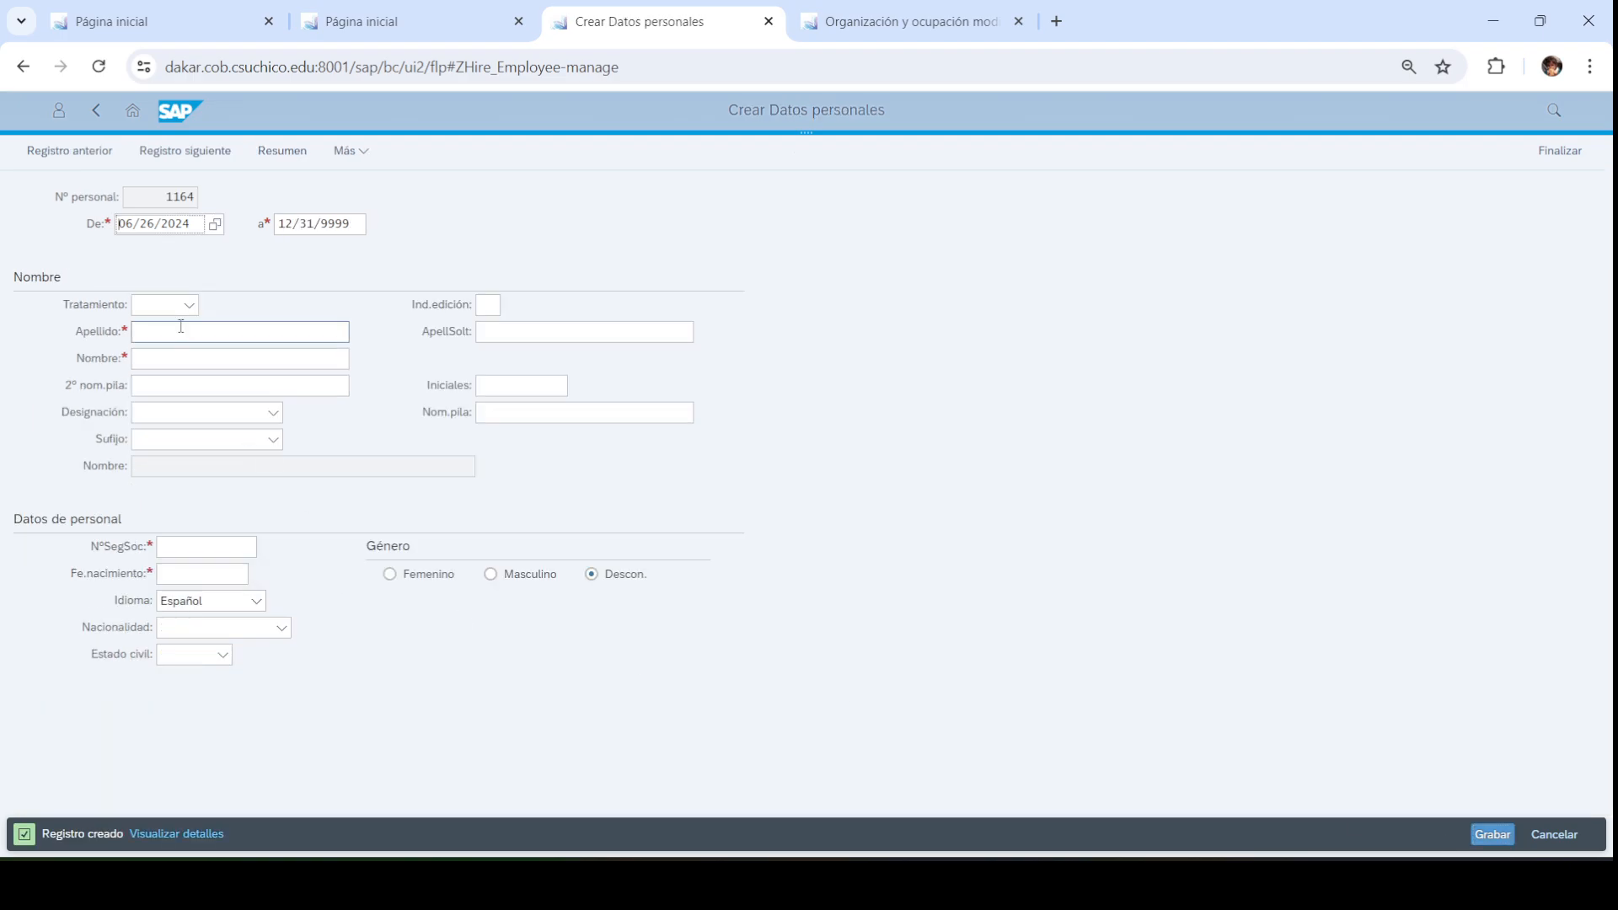
Choose the title Sr. and enter the employee's surname and first name
click(191, 307)
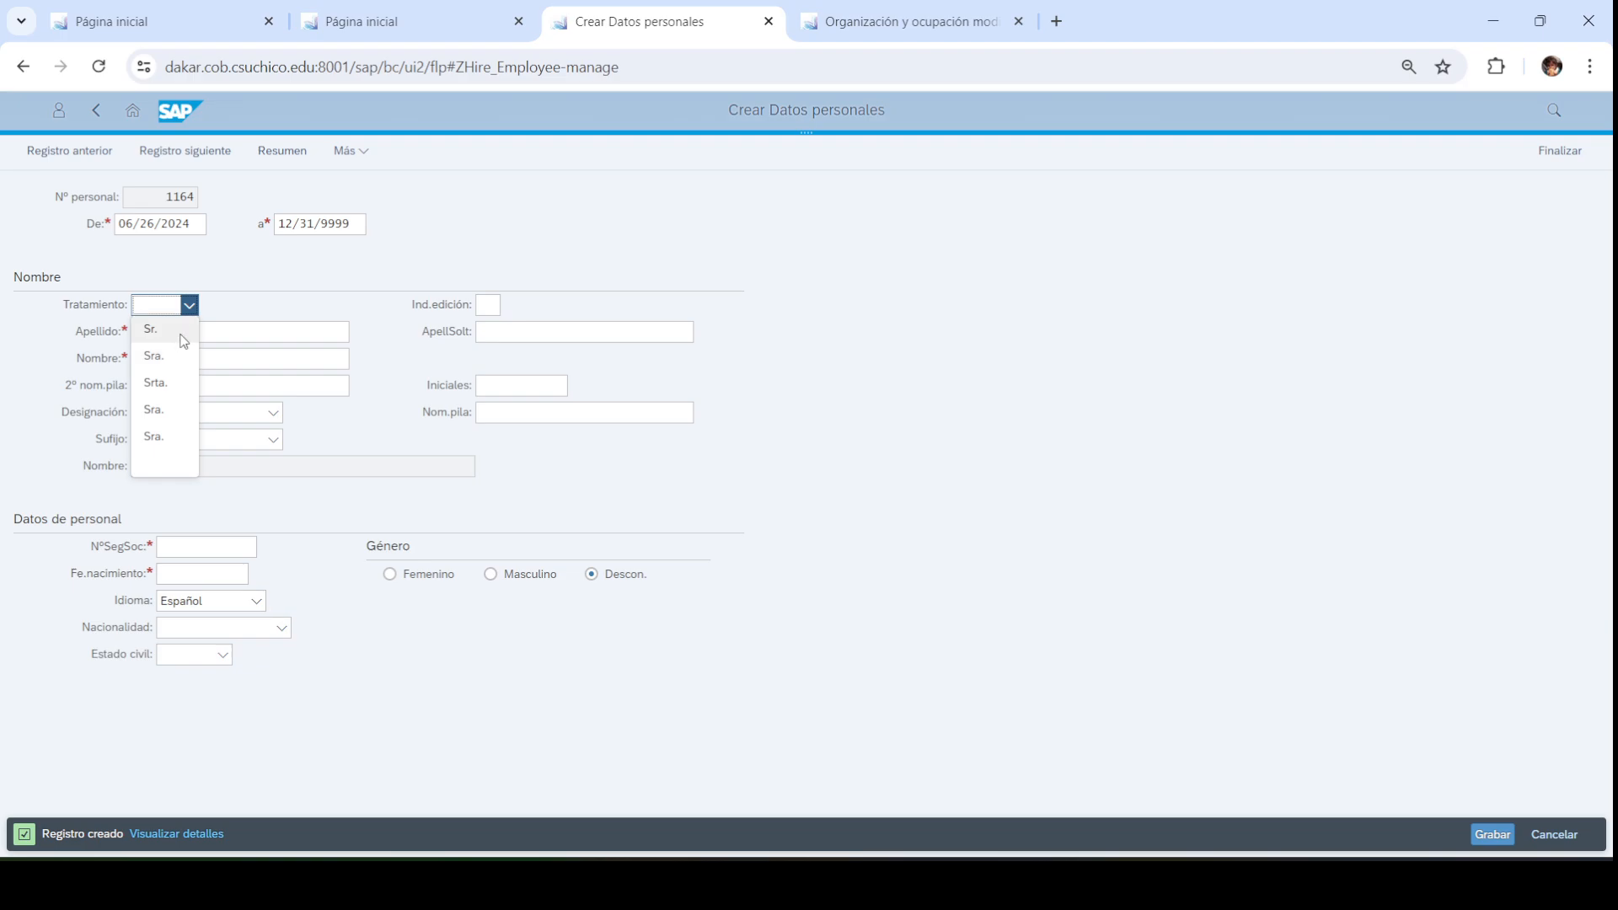
click(179, 329)
click(198, 332)
text(tUR)
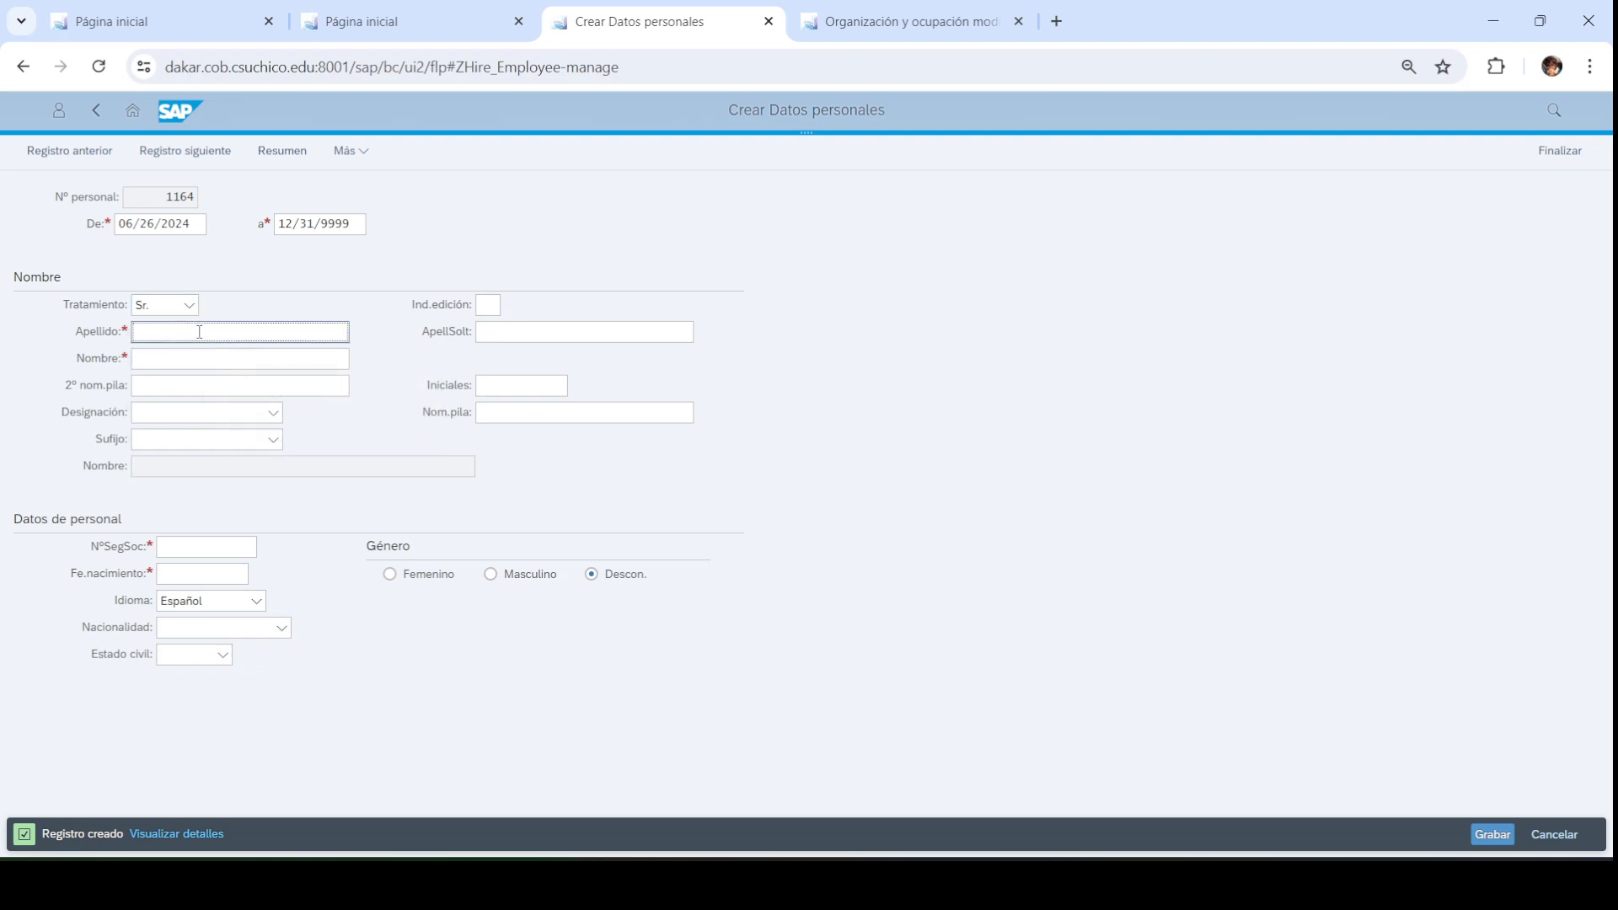
text(Turner)
key(Tab)
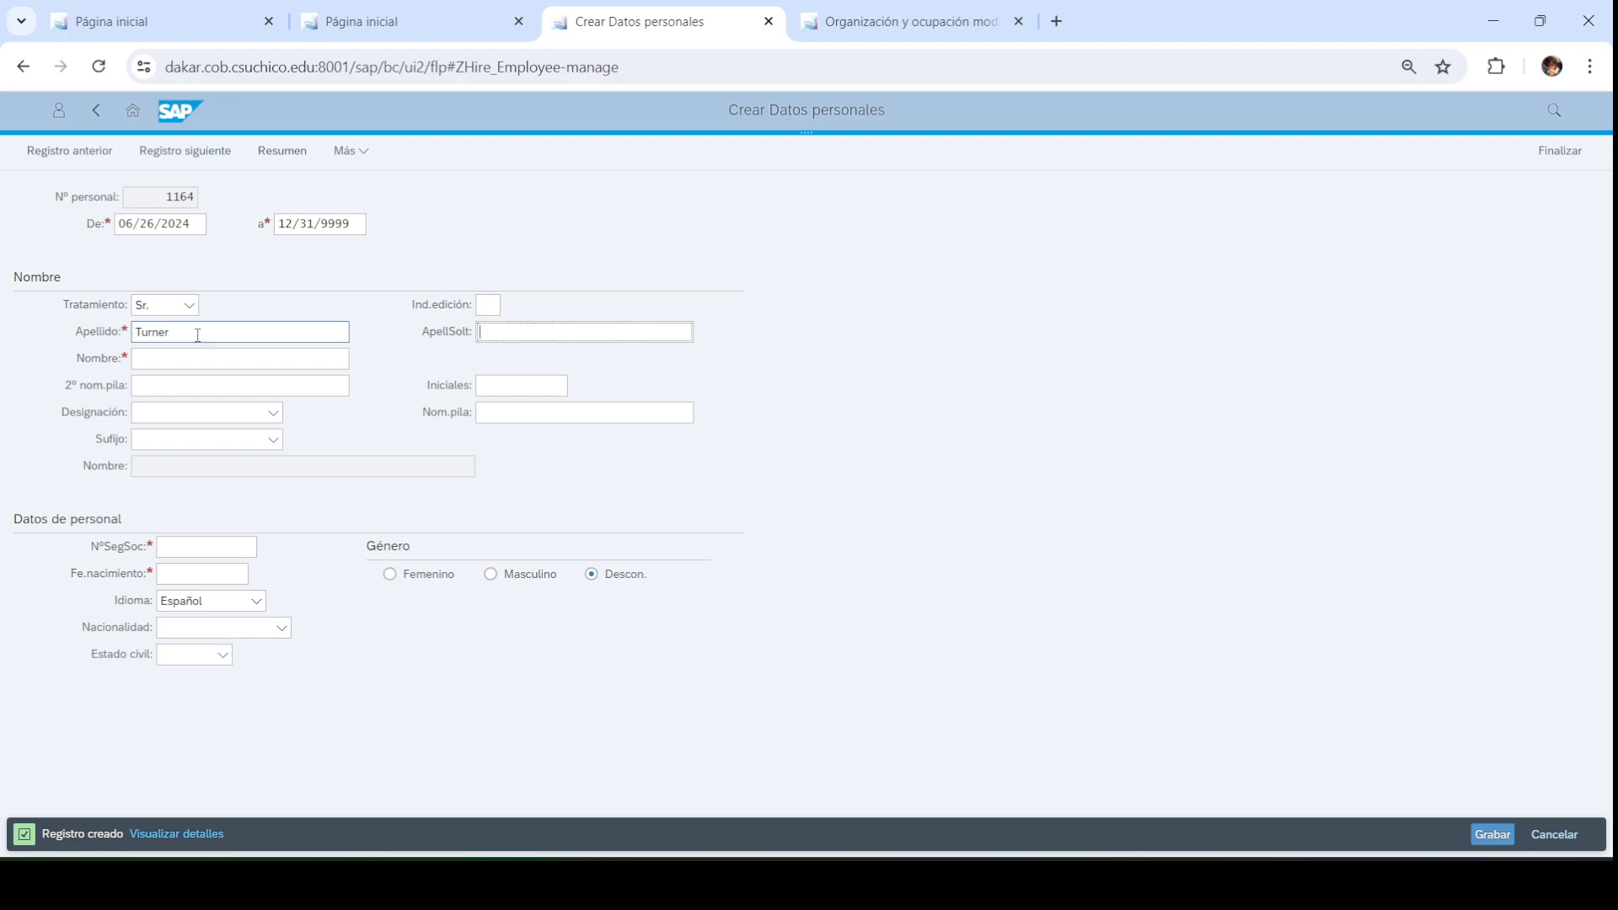
click(195, 354)
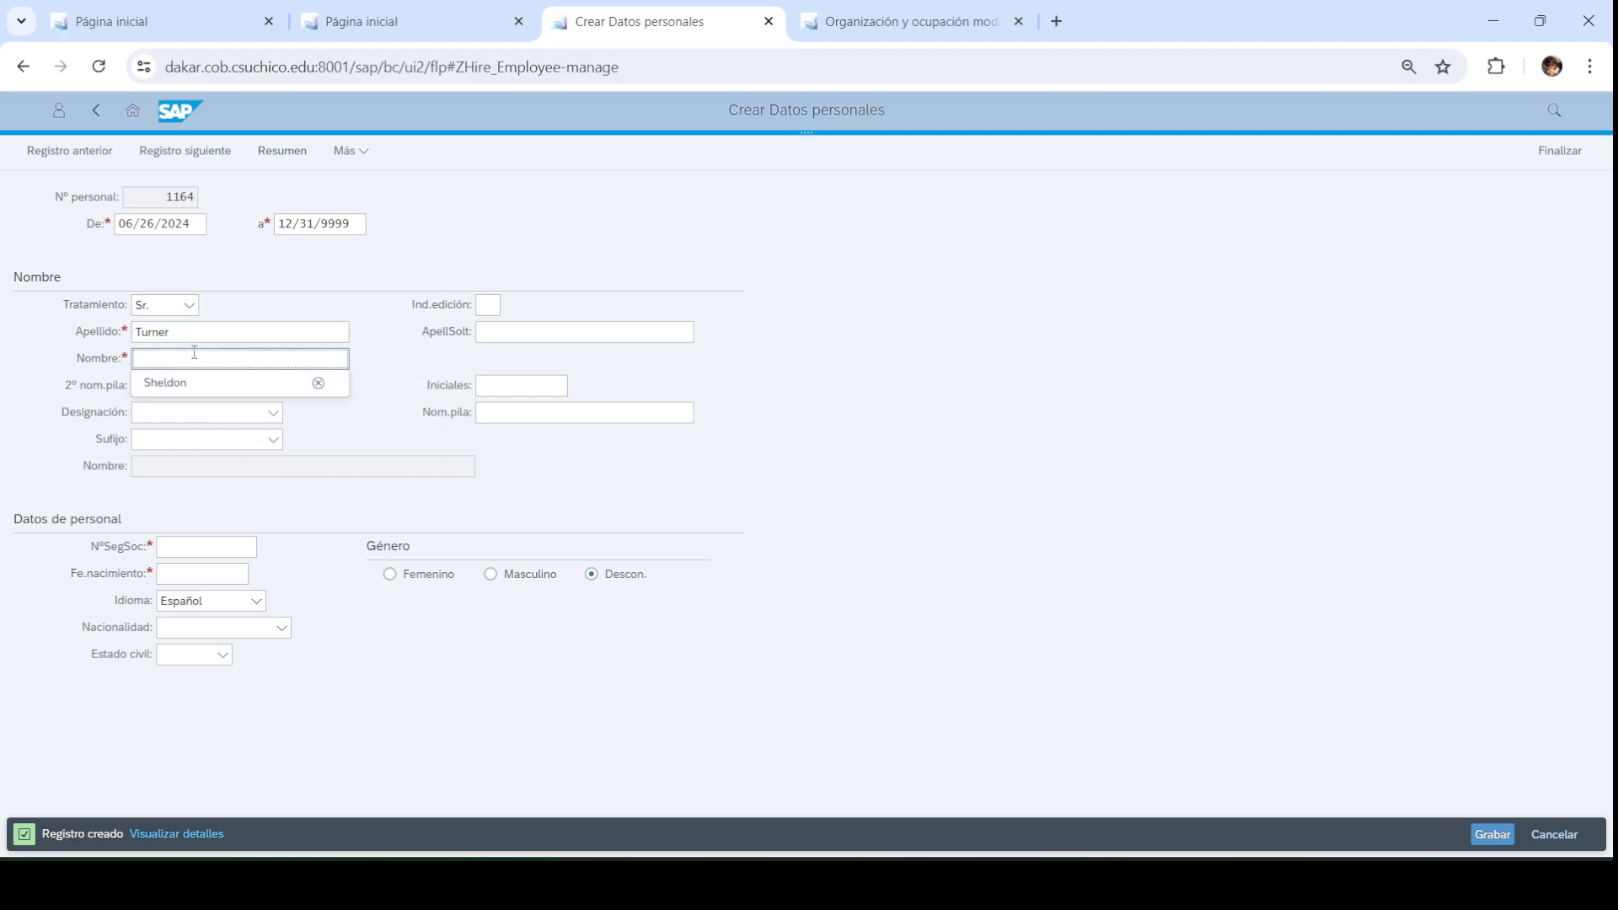
click(422, 364)
Enter birth date, set gender Masculino, and save after replacing the duplicate social security number
click(213, 572)
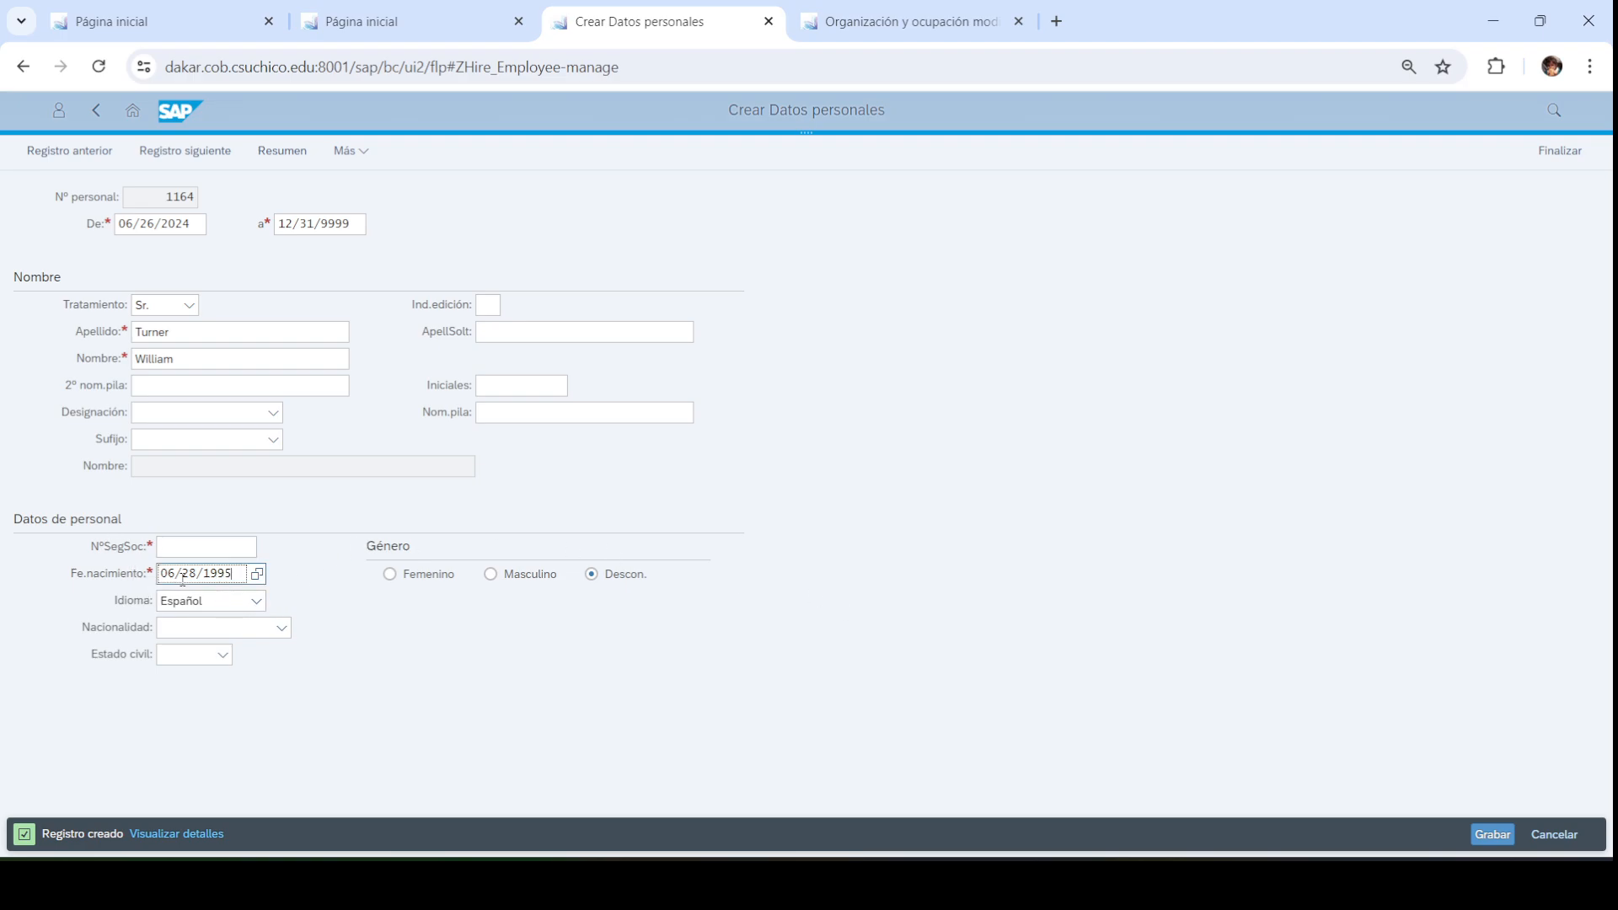
click(211, 548)
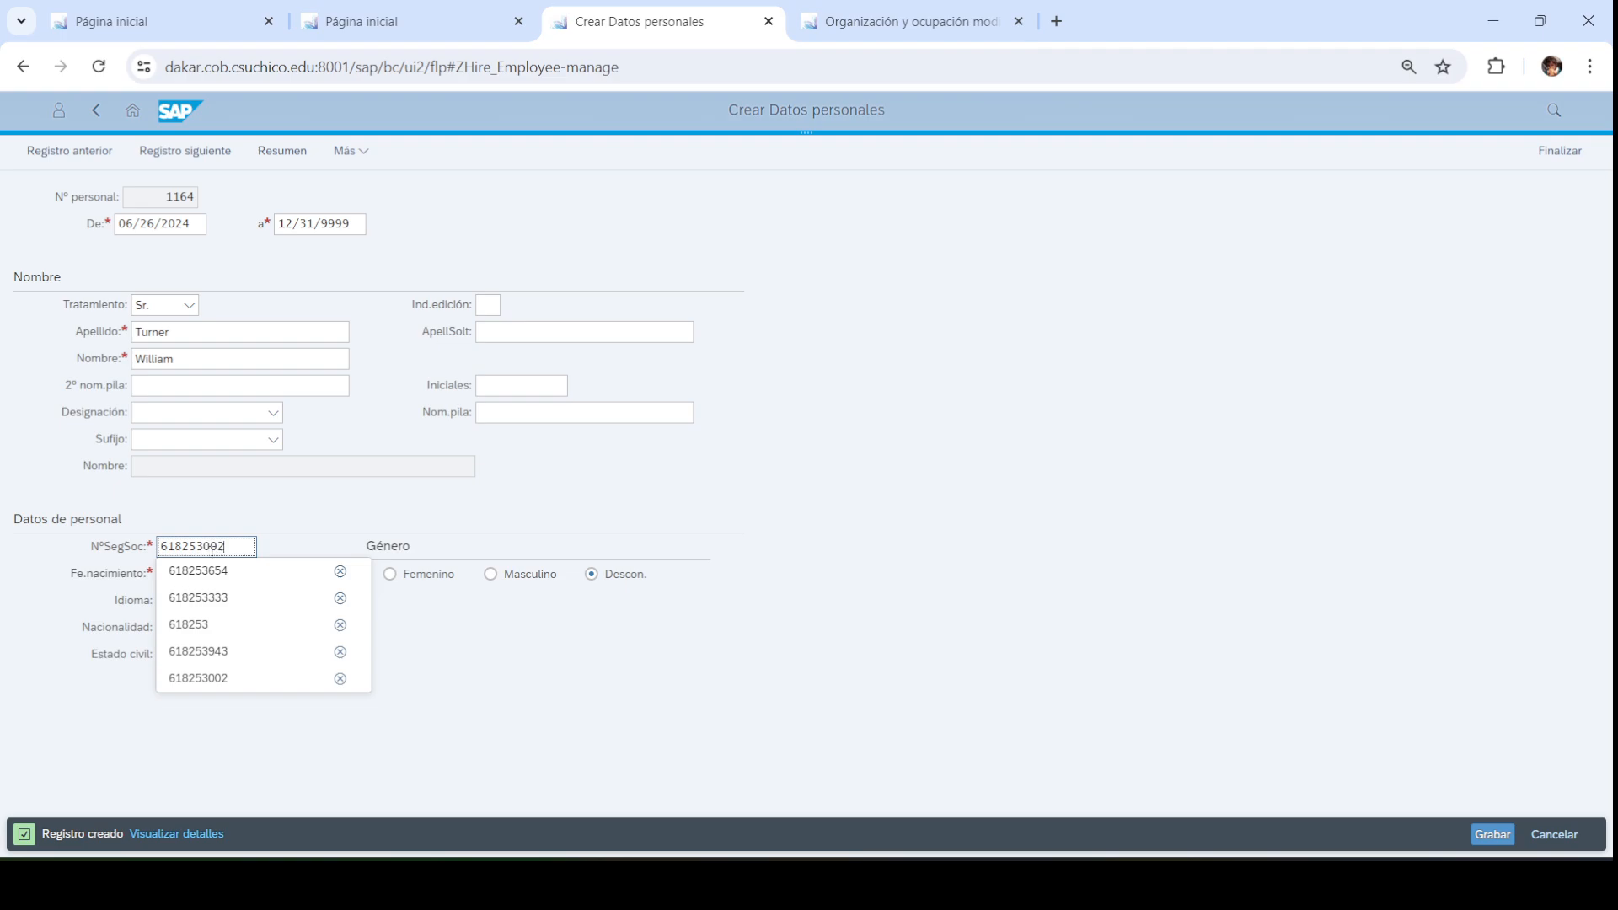
click(456, 722)
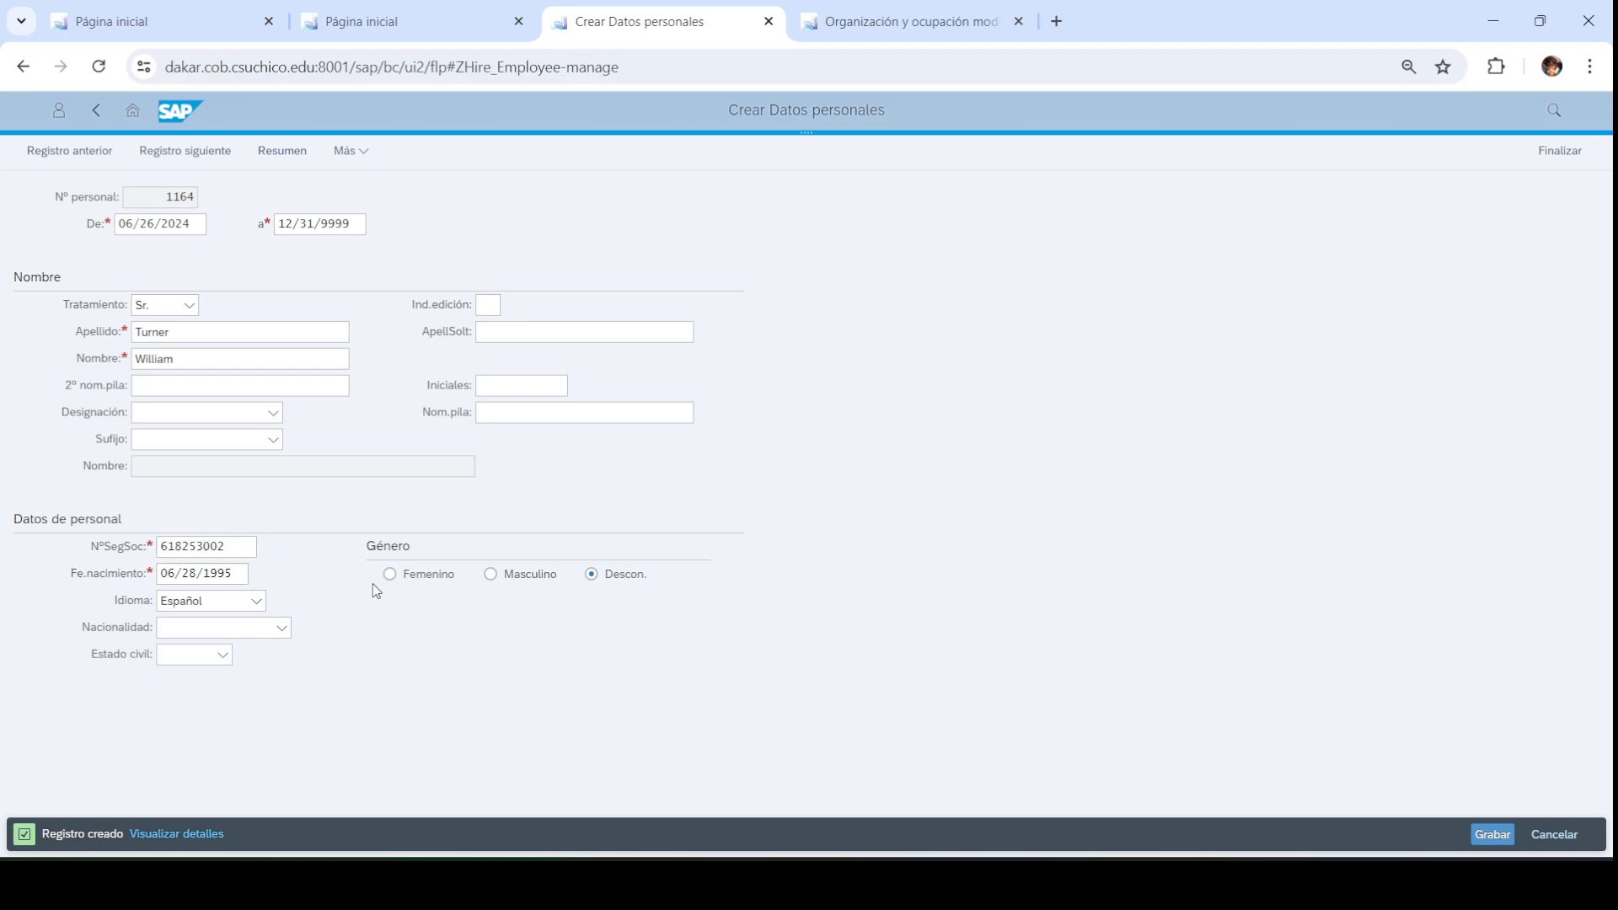
click(1479, 838)
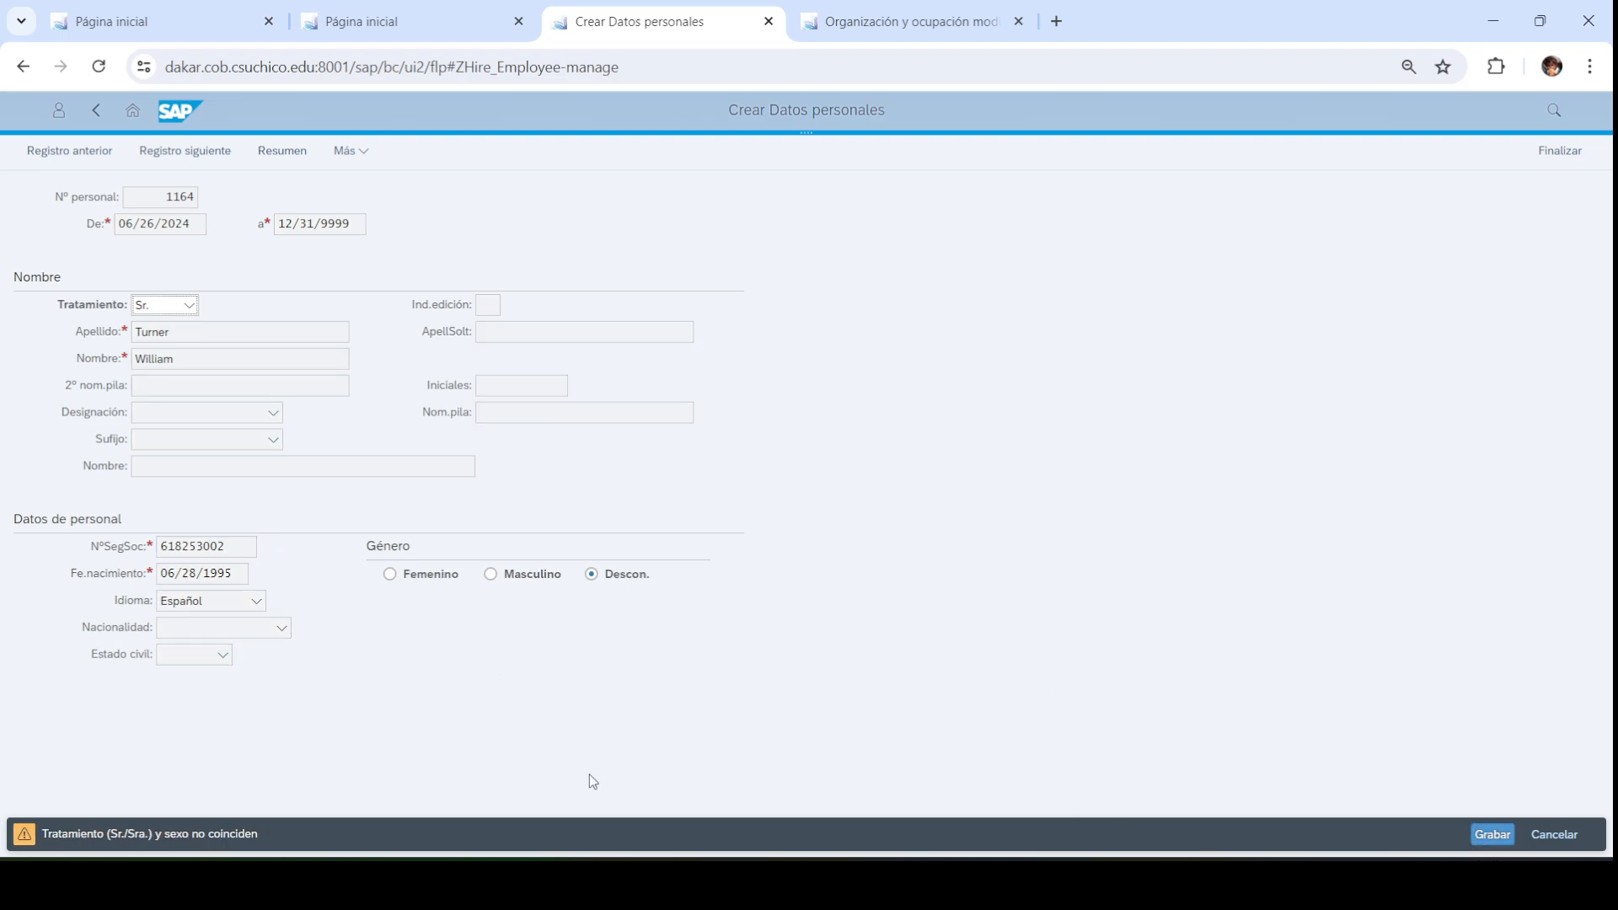
click(491, 574)
click(1473, 834)
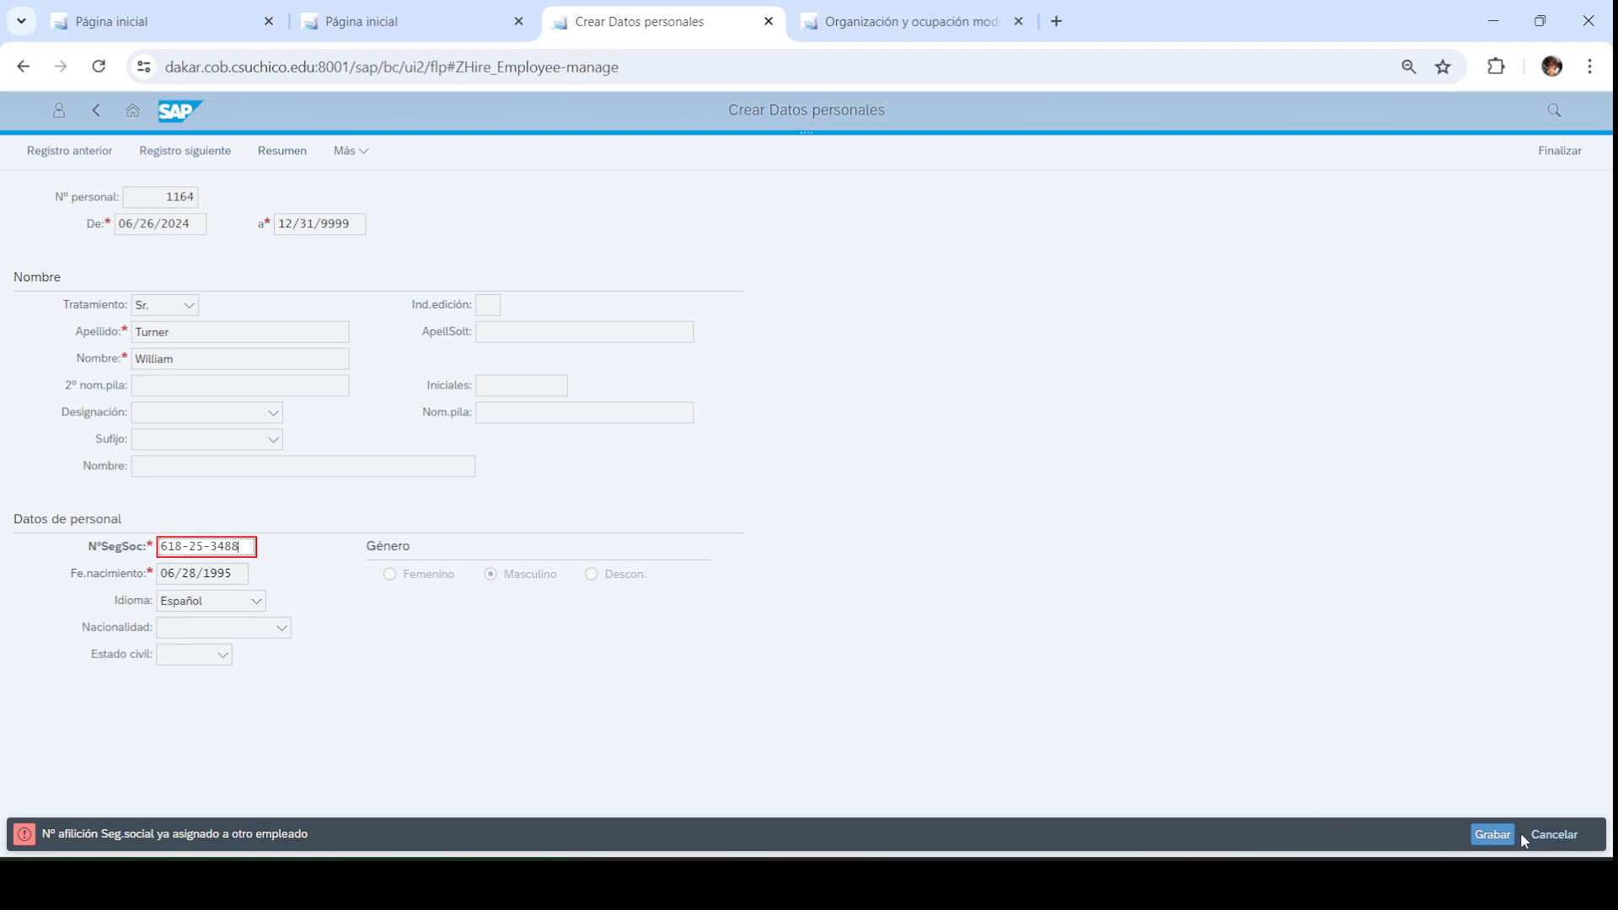
click(1496, 834)
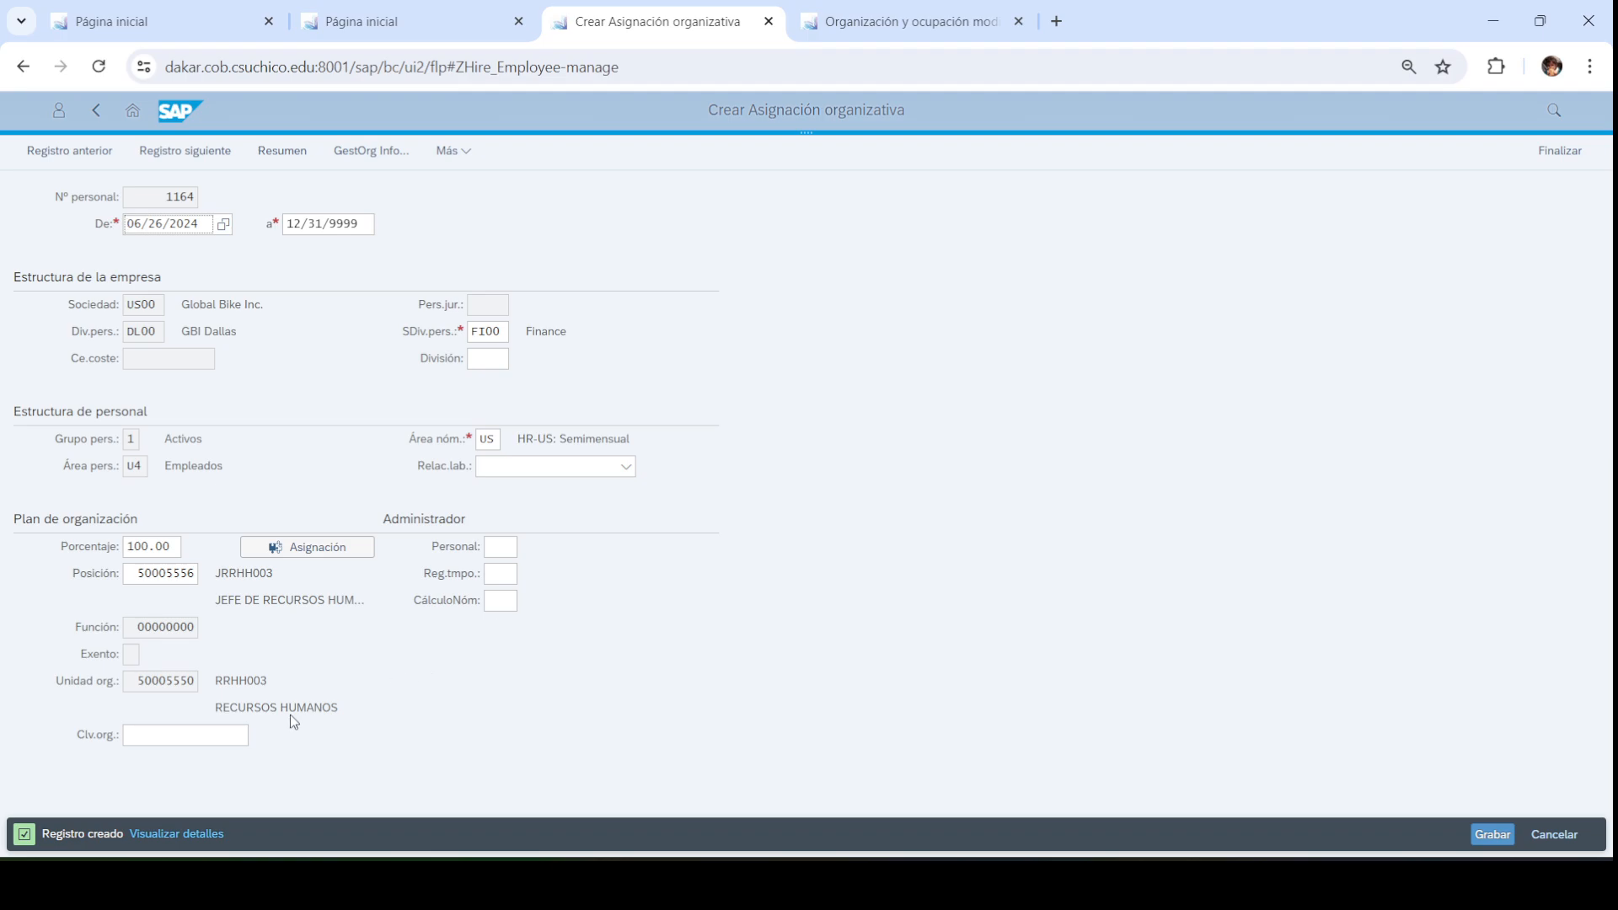
Set personnel subarea HR00, save, confirm delimiting the vacancy, and finish the hire
click(504, 331)
key(F4)
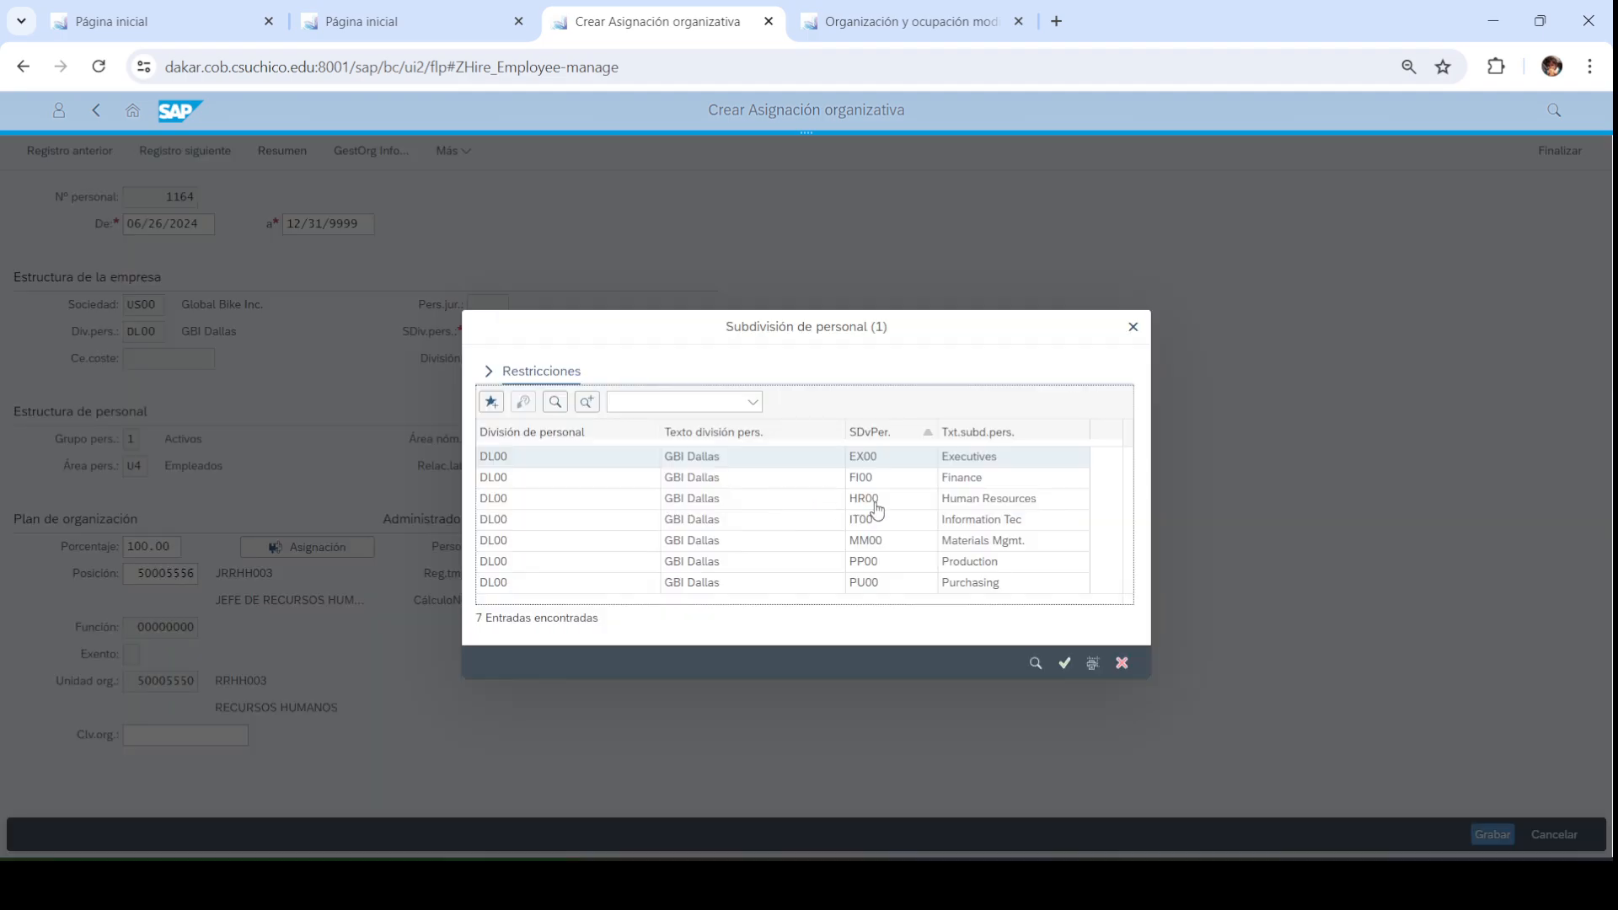
click(955, 504)
click(1062, 664)
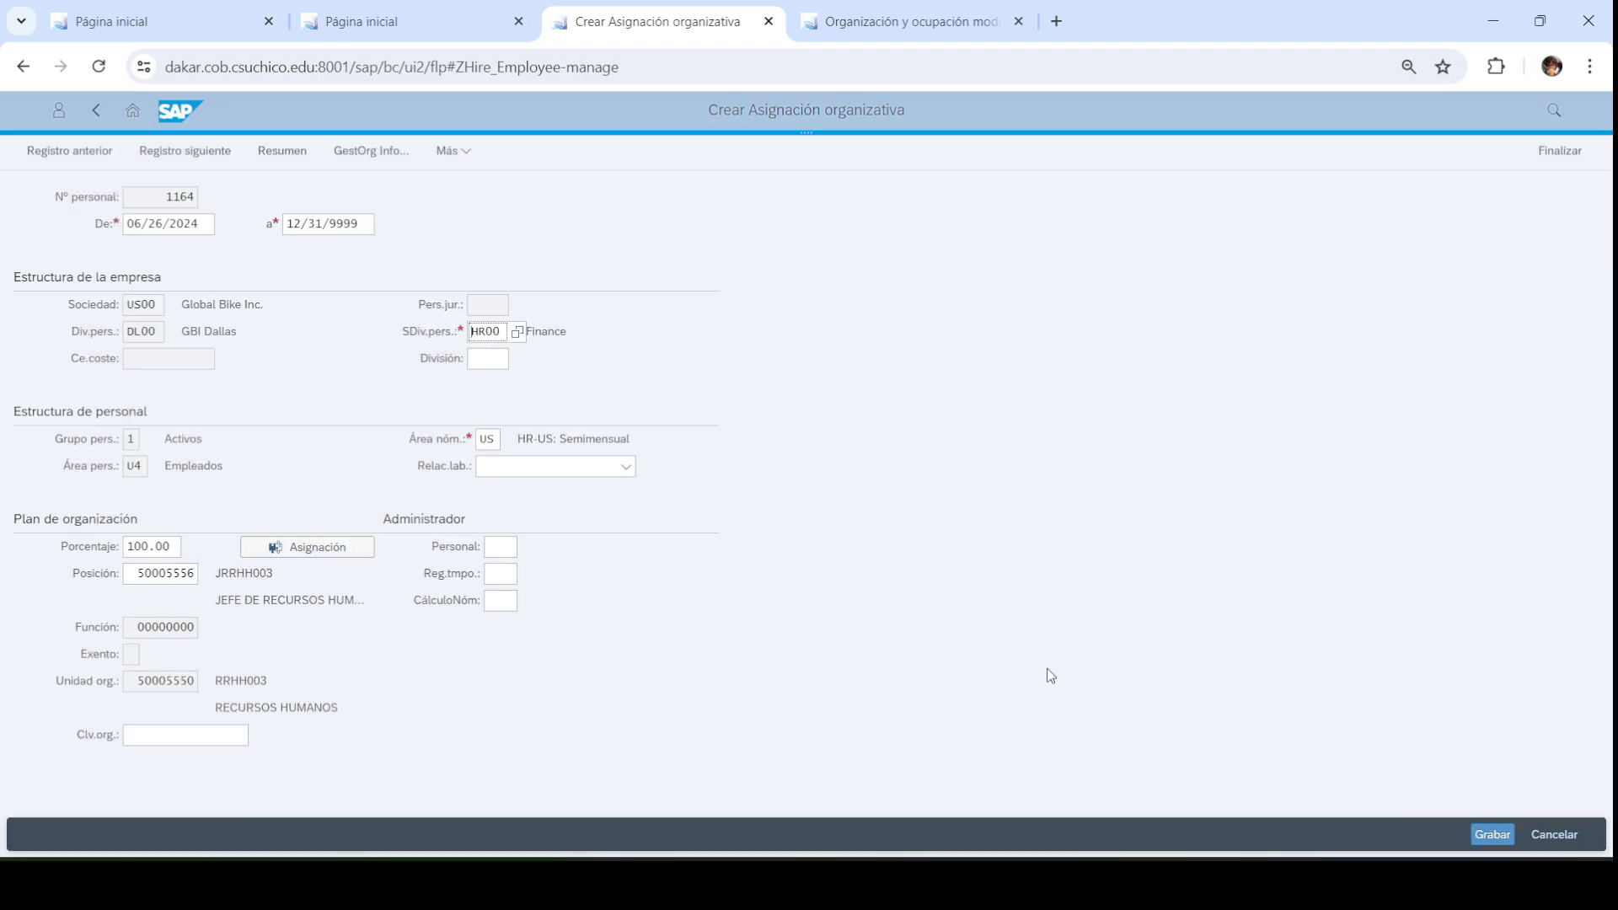
click(1488, 834)
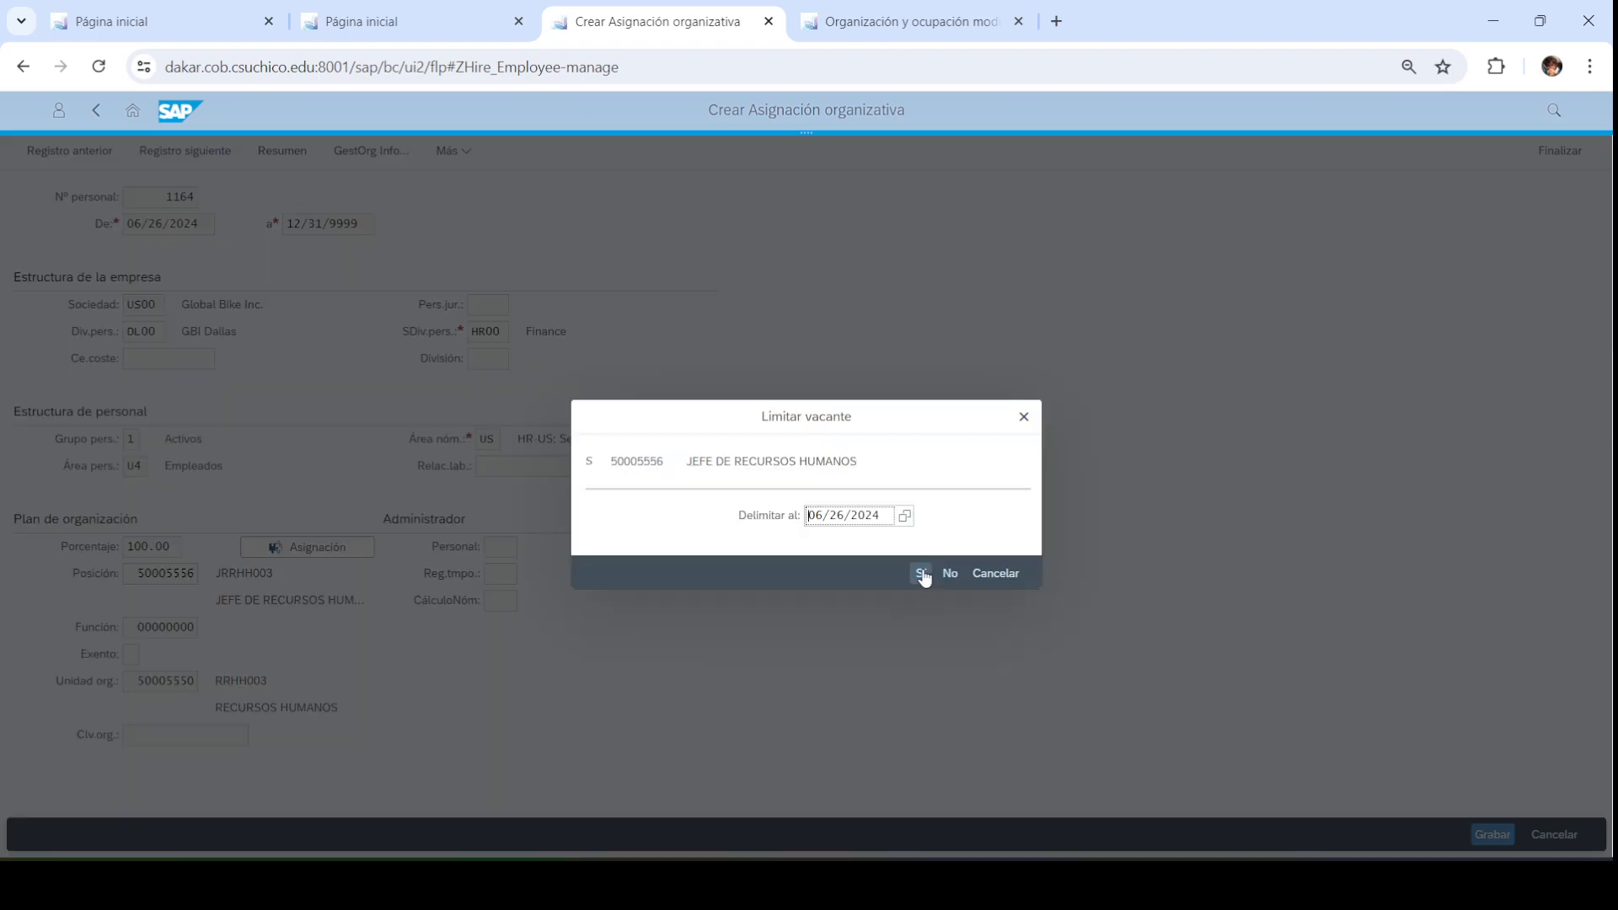
click(921, 576)
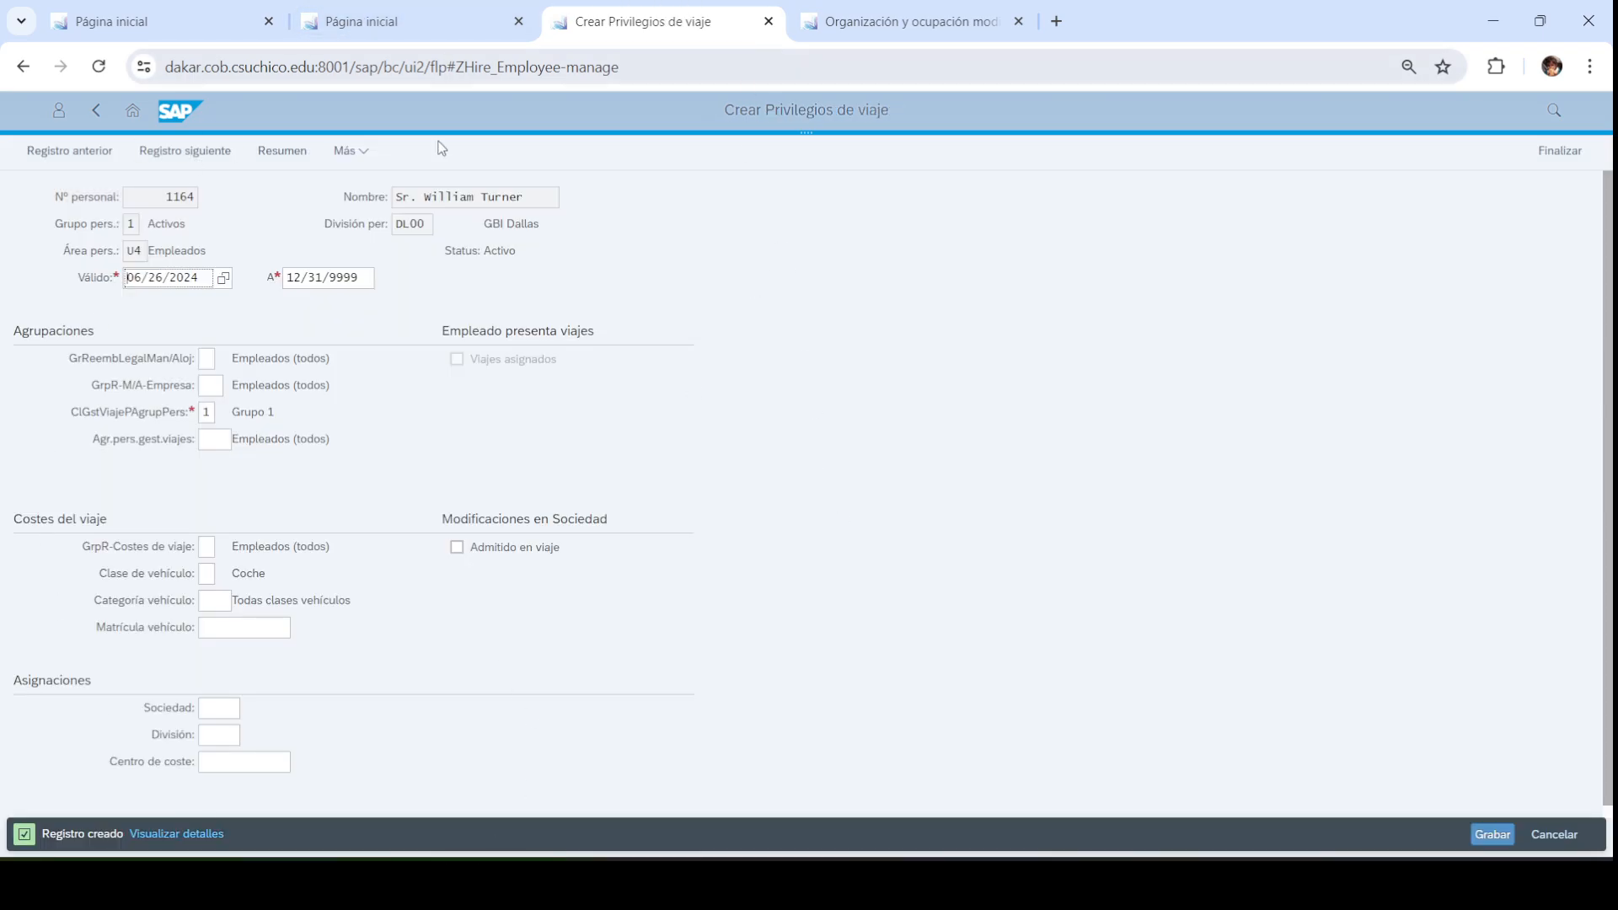
click(1545, 161)
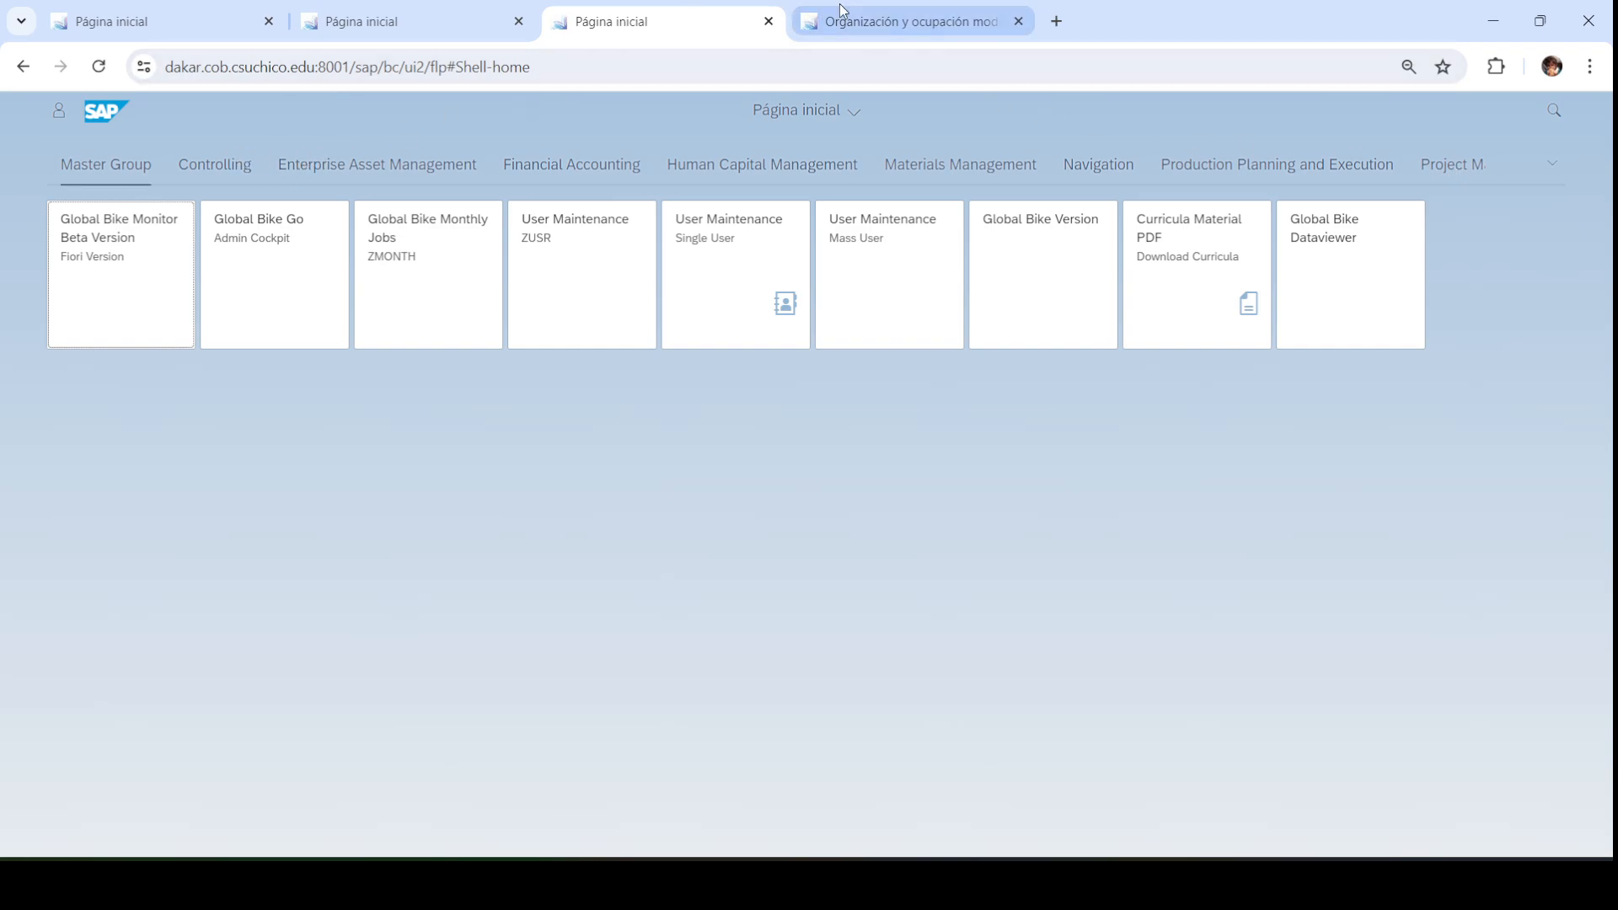
Close the finished hiring and old org plan tabs and reopen the Create Positions app
click(769, 23)
click(768, 23)
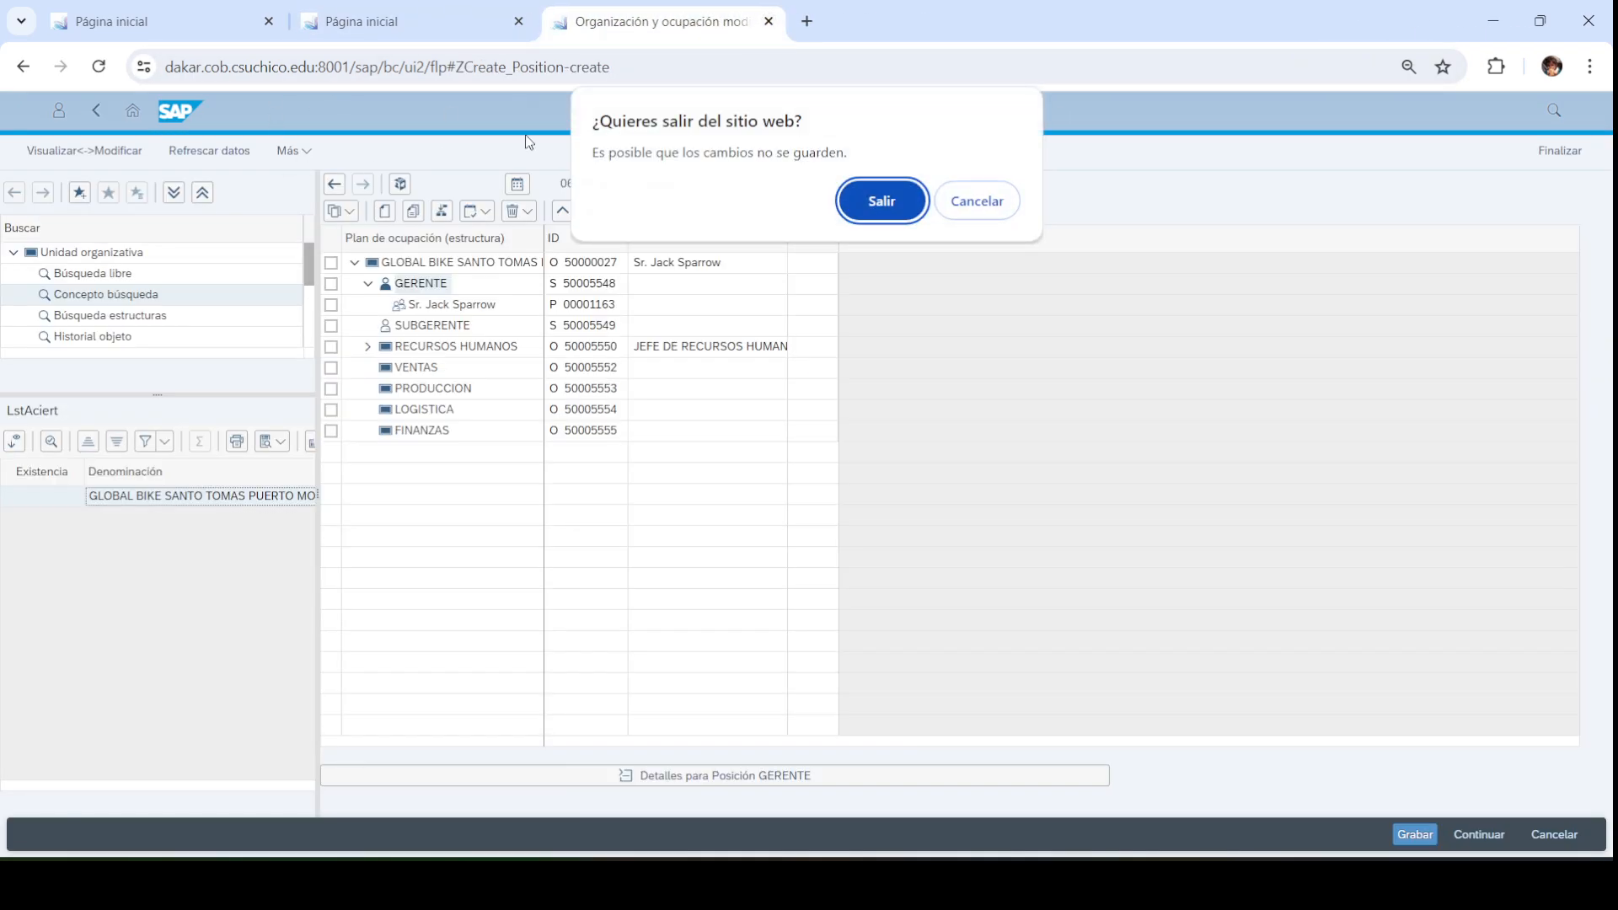
key(Return)
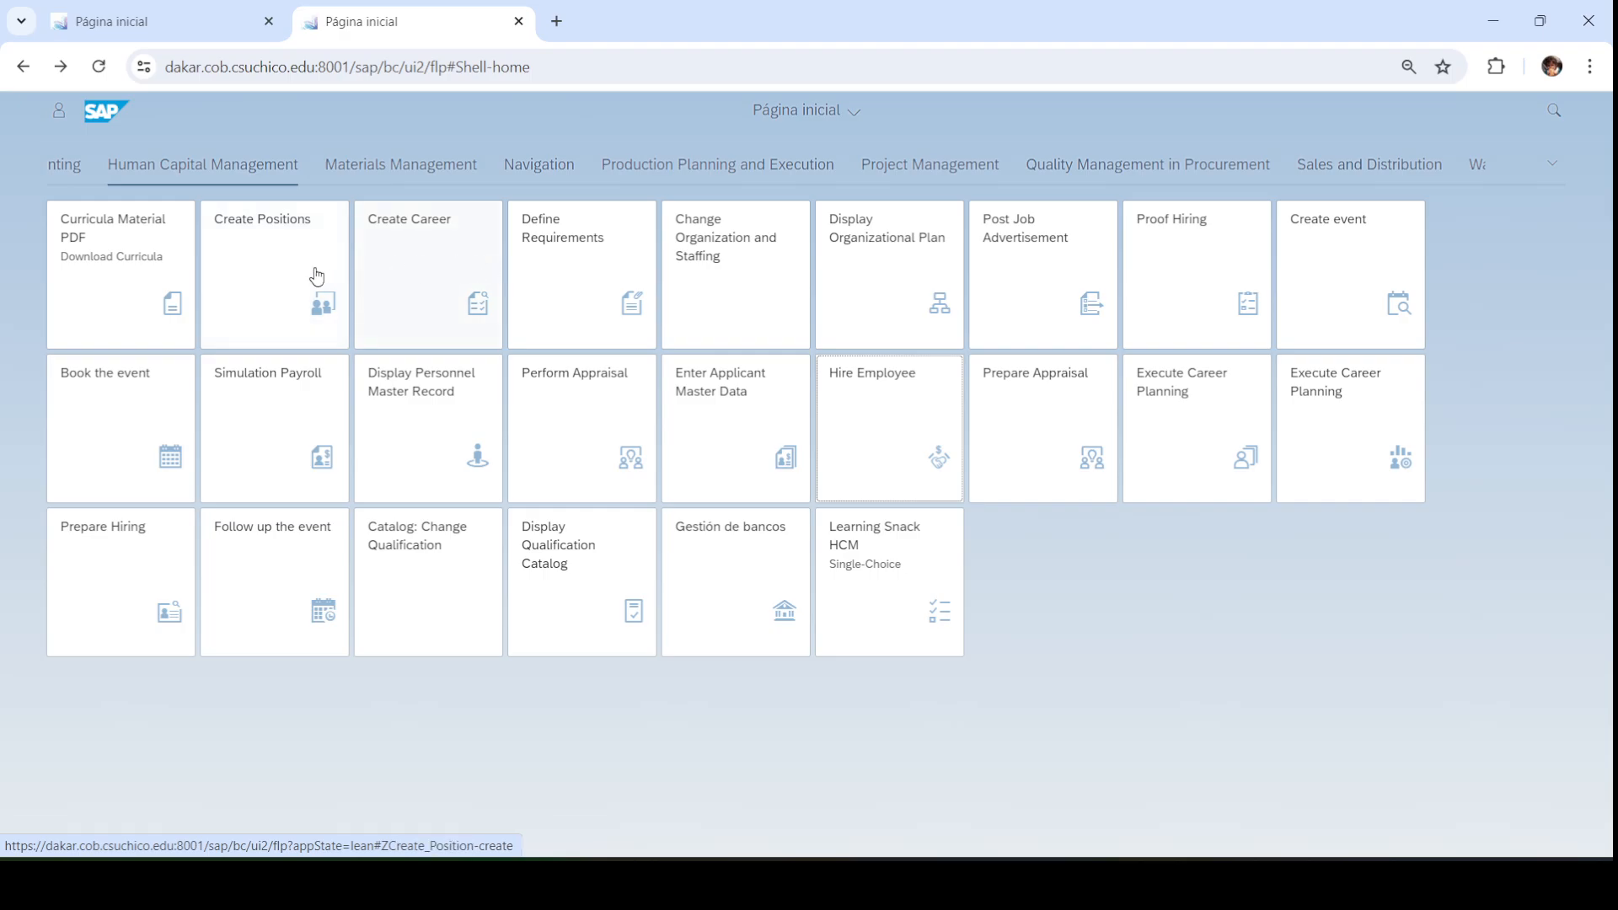
click(279, 261)
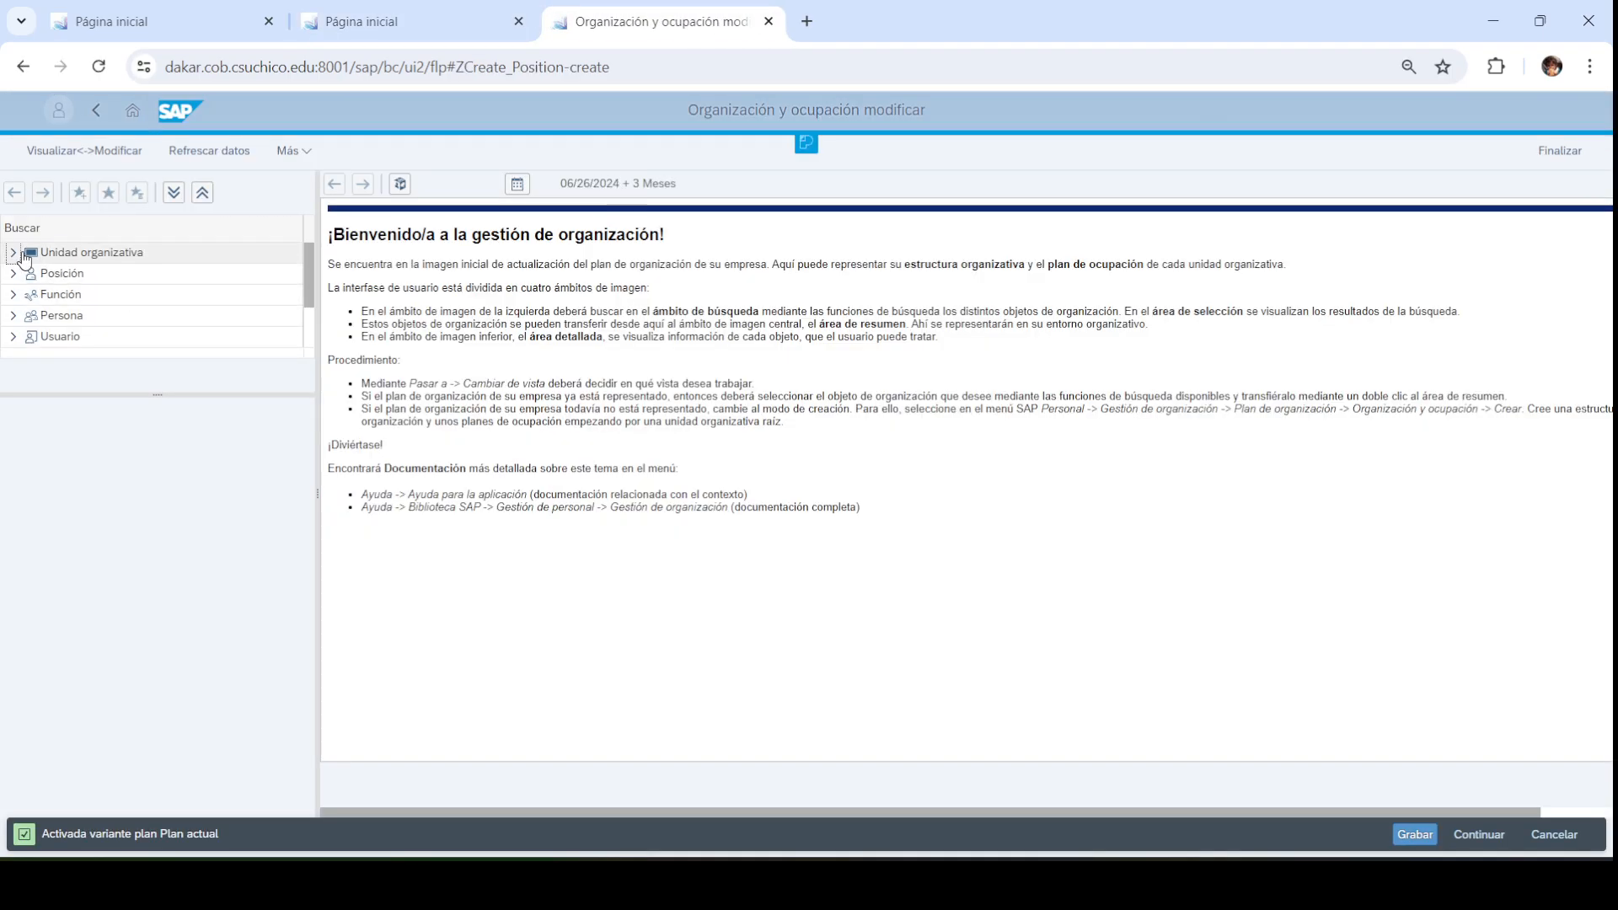
Search organizational units by the name *SANTO* to list the Santo Tomas unit
click(13, 252)
click(88, 275)
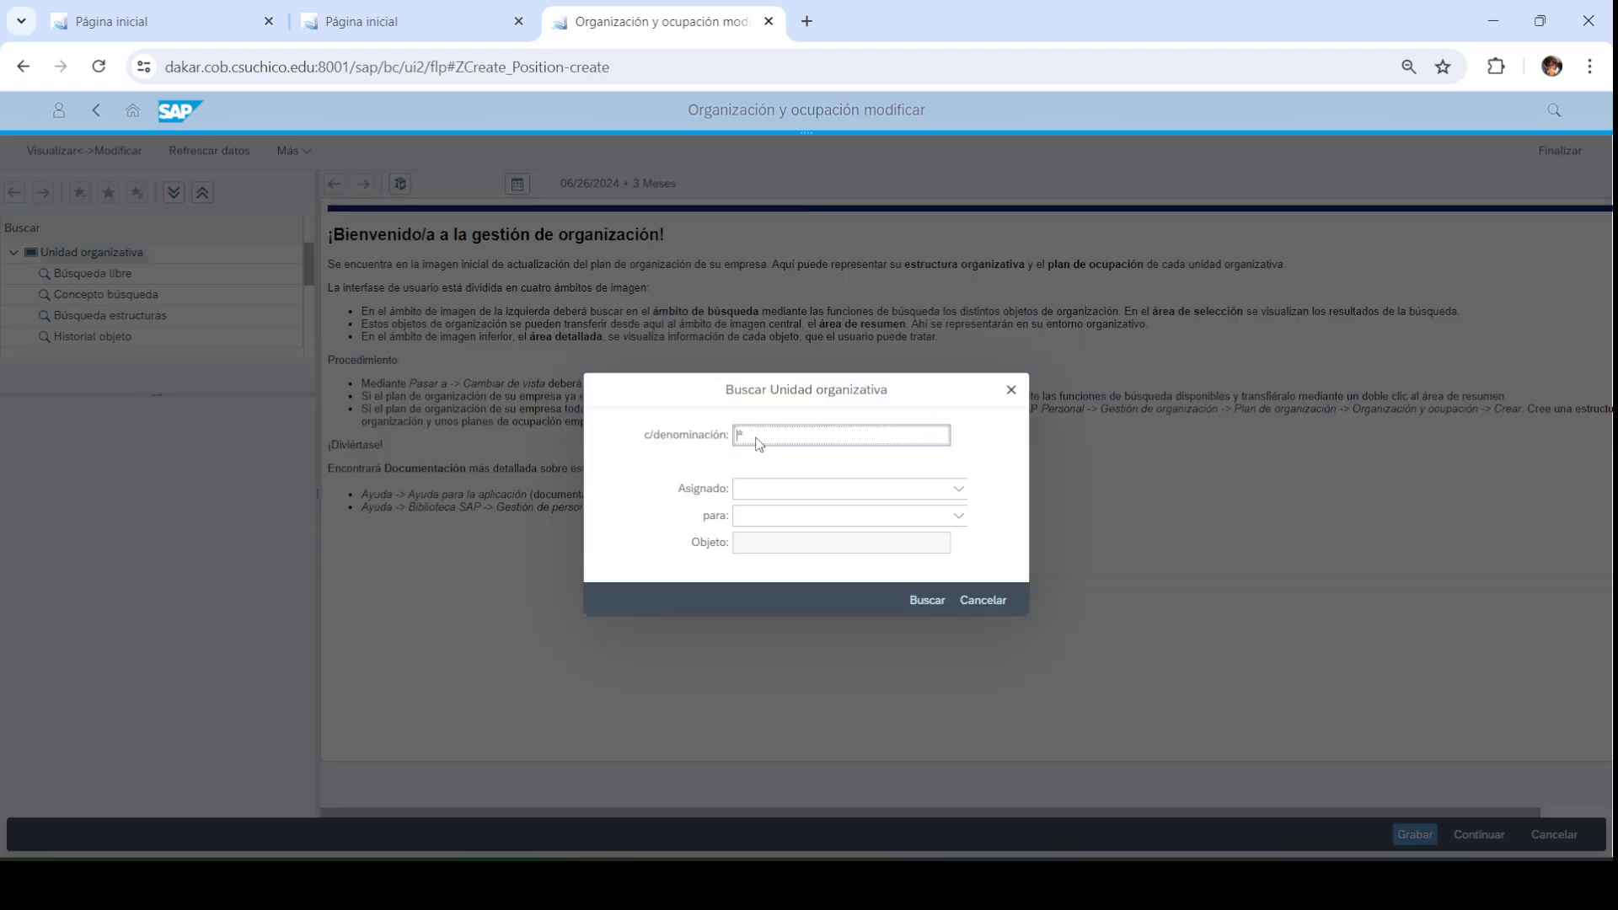
text(*)
click(927, 600)
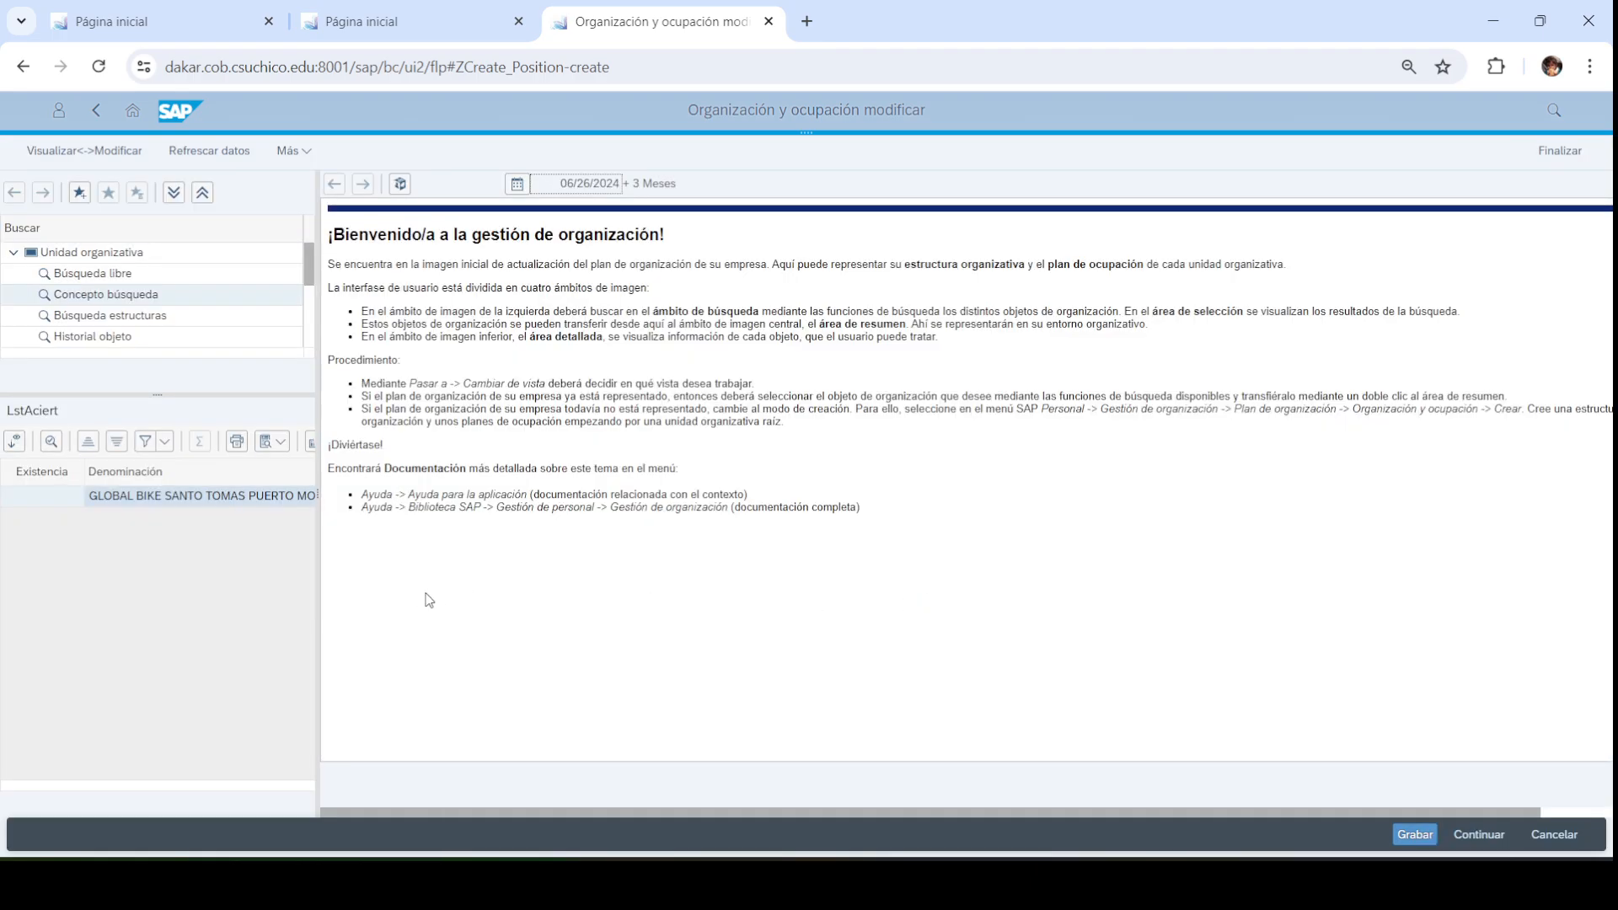
Load the Santo Tomas Puerto Montt 003 tree, expand RECURSOS HUMANOS, and widen the structure and Posición directiva columns
double_click(226, 497)
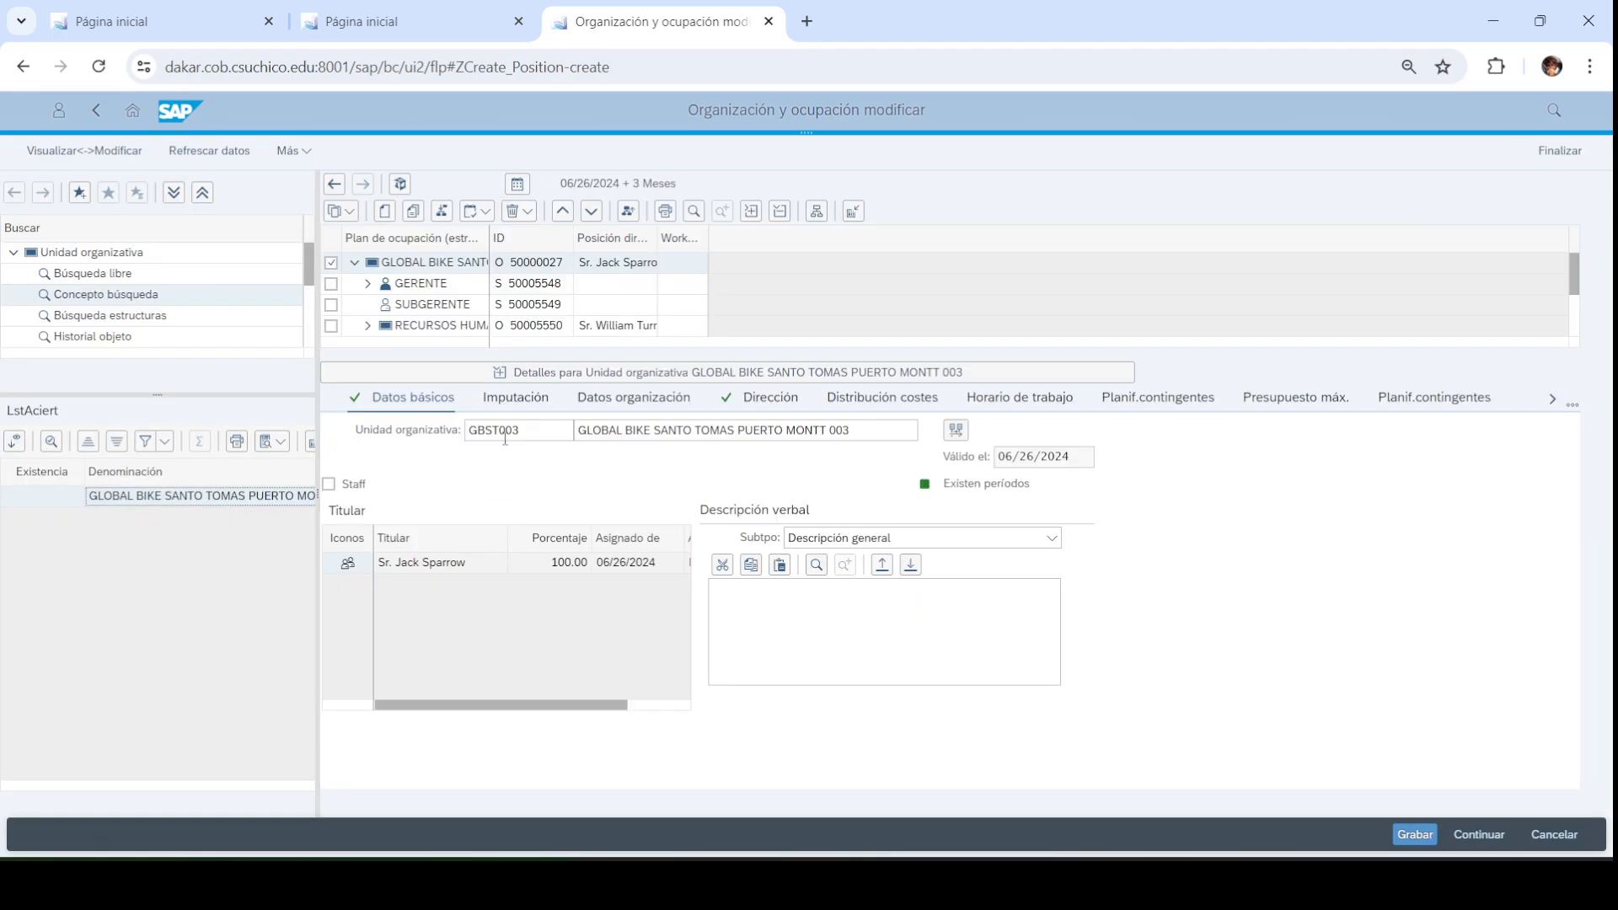
click(579, 375)
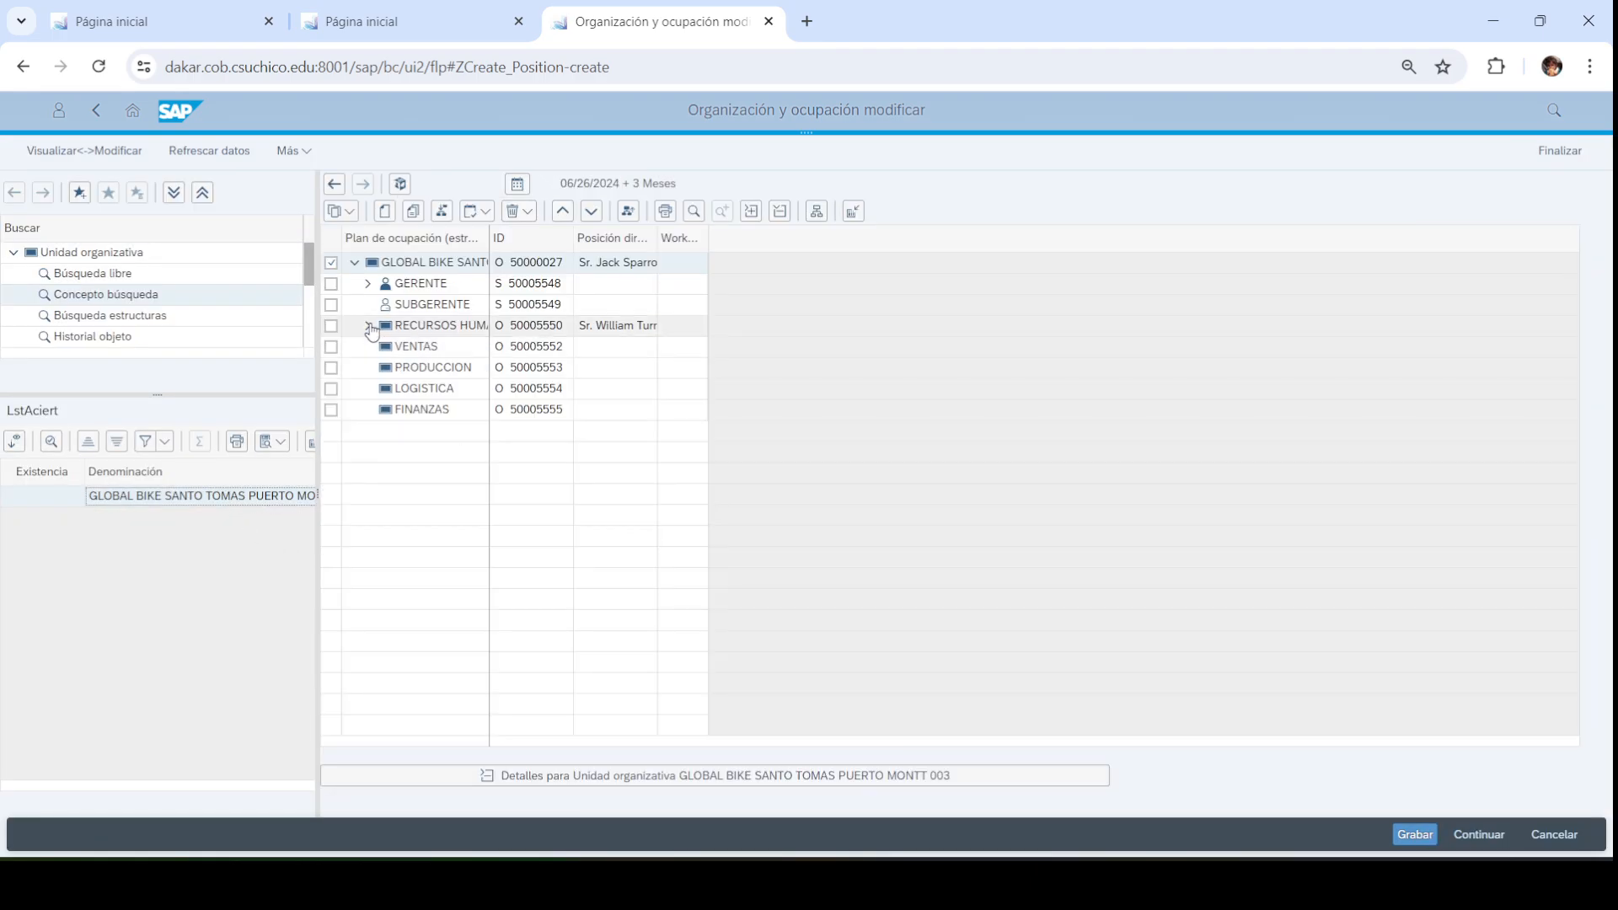
click(381, 346)
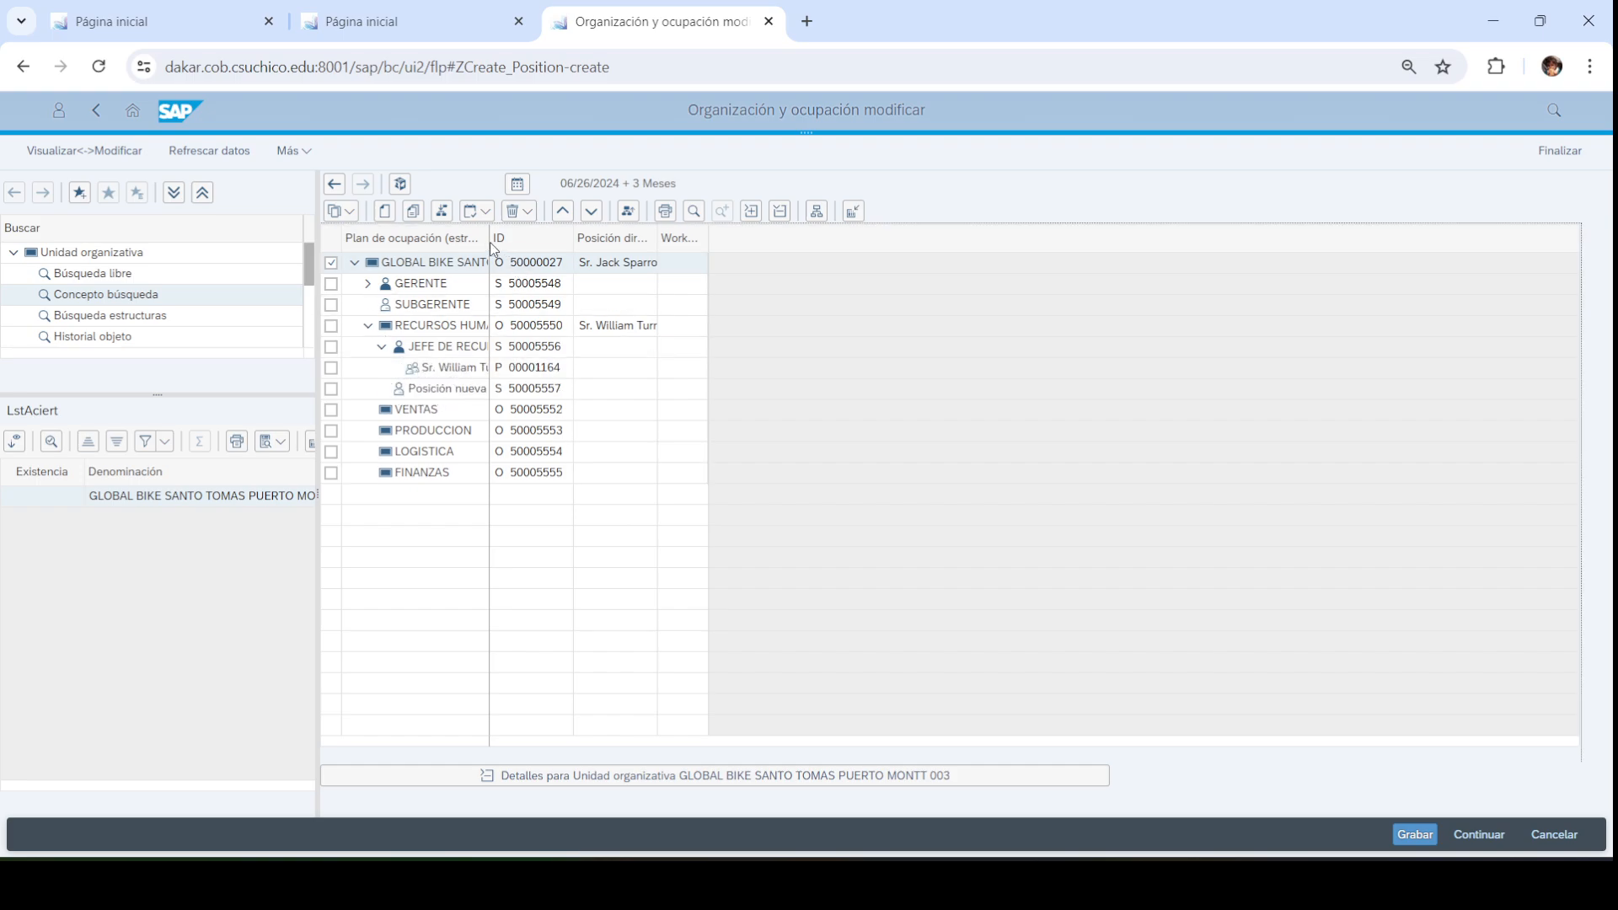
drag(488, 238, 641, 238)
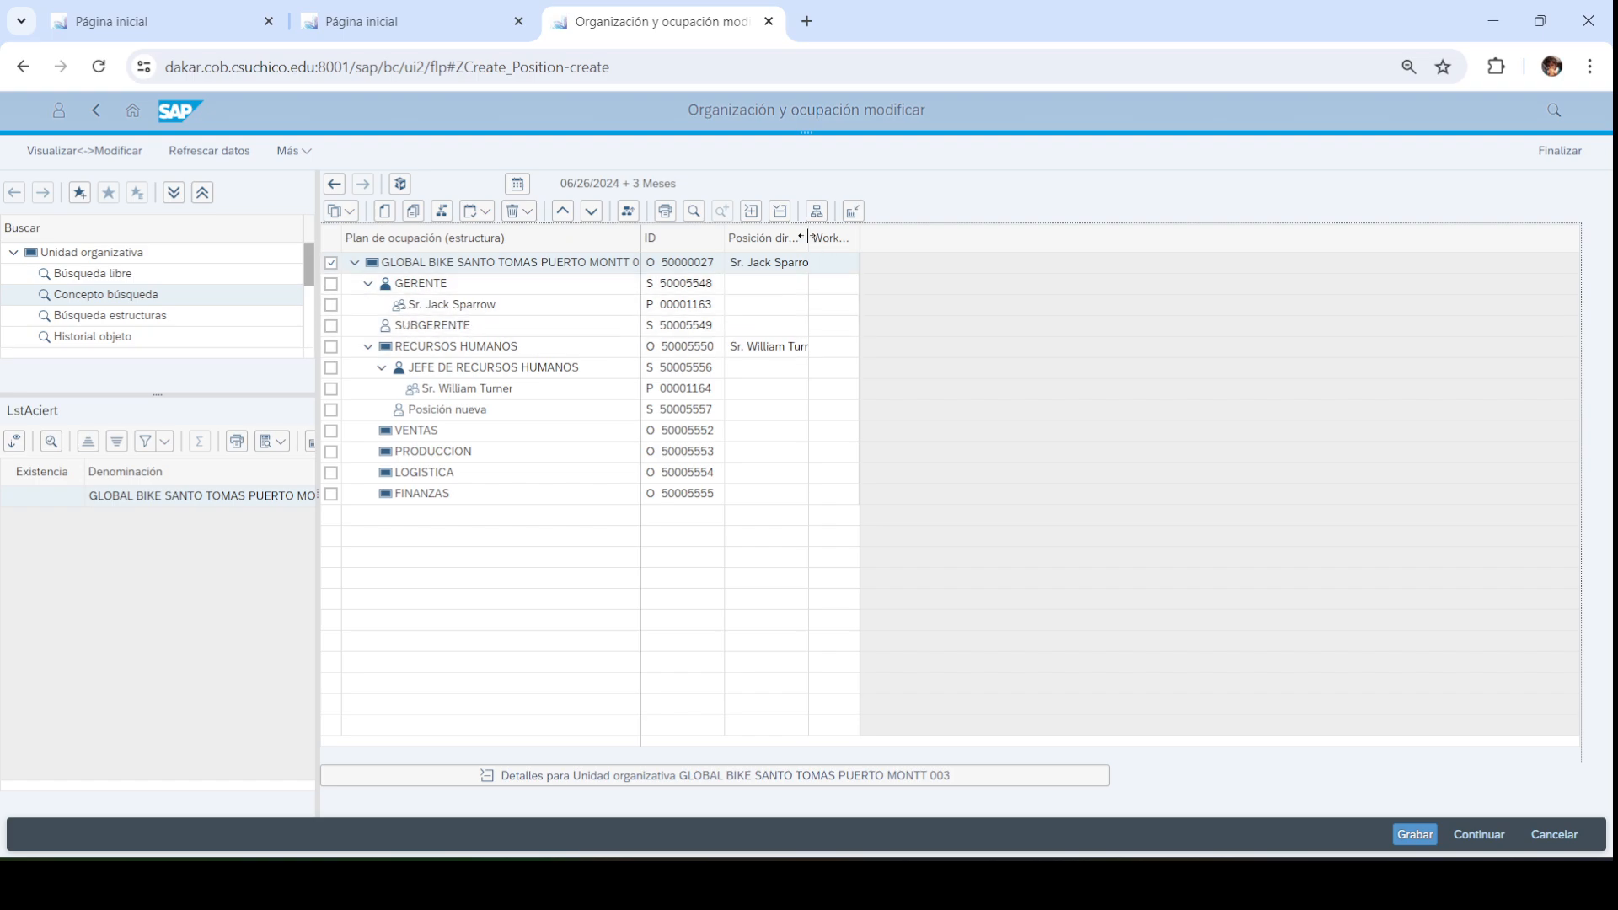
drag(807, 237, 866, 238)
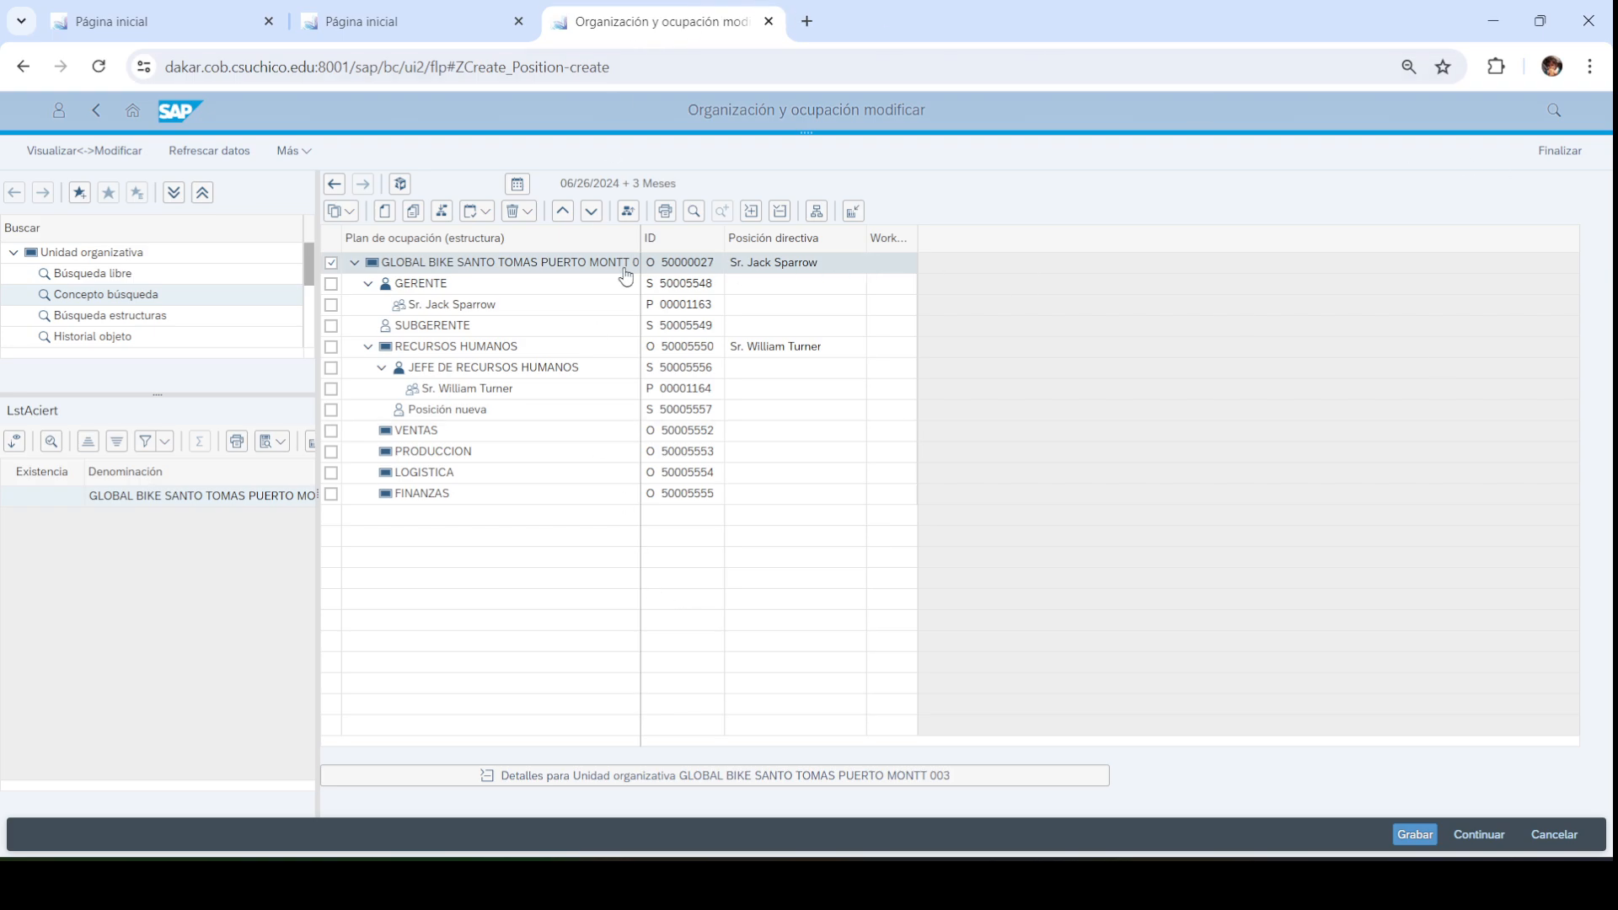
Open the organizational unit name search and close it without searching
click(13, 253)
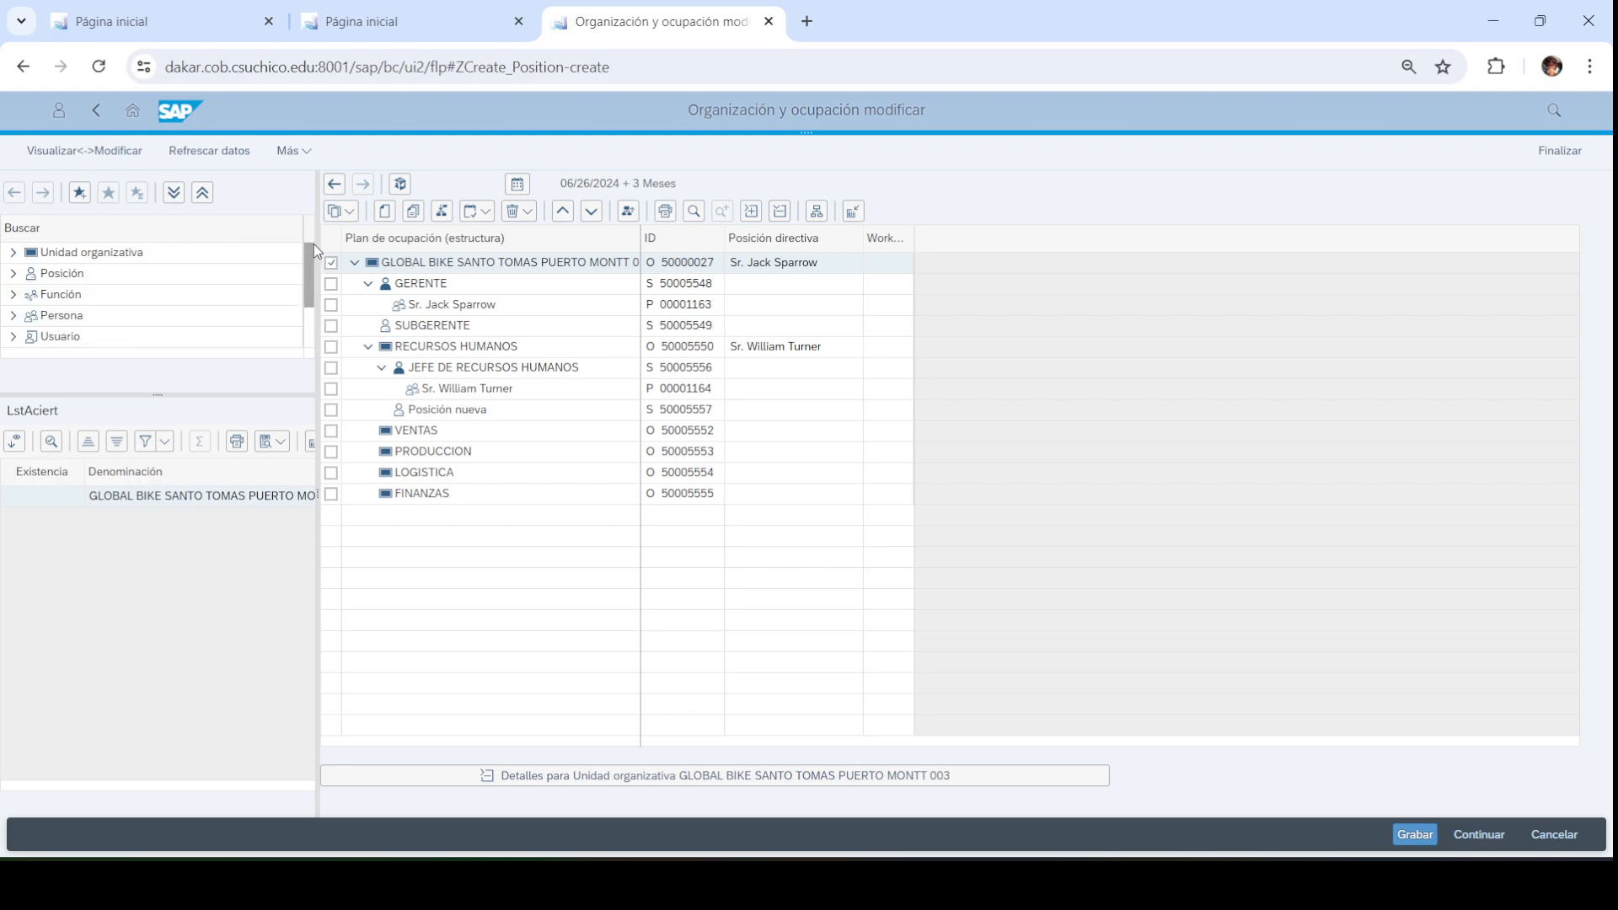
click(88, 257)
double_click(88, 257)
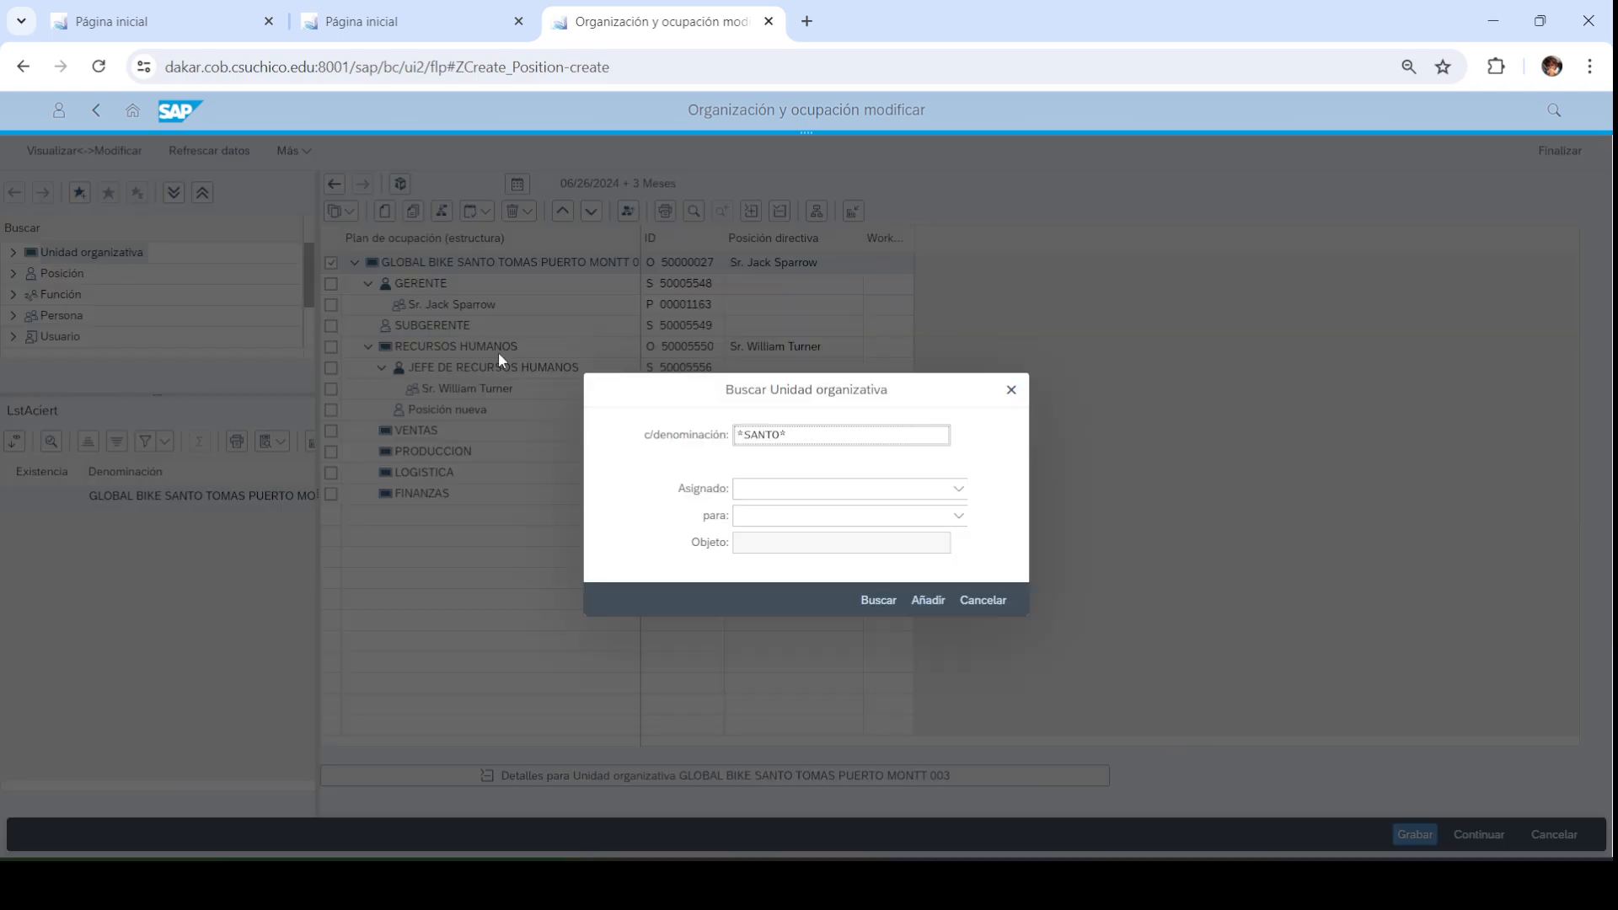
click(1011, 389)
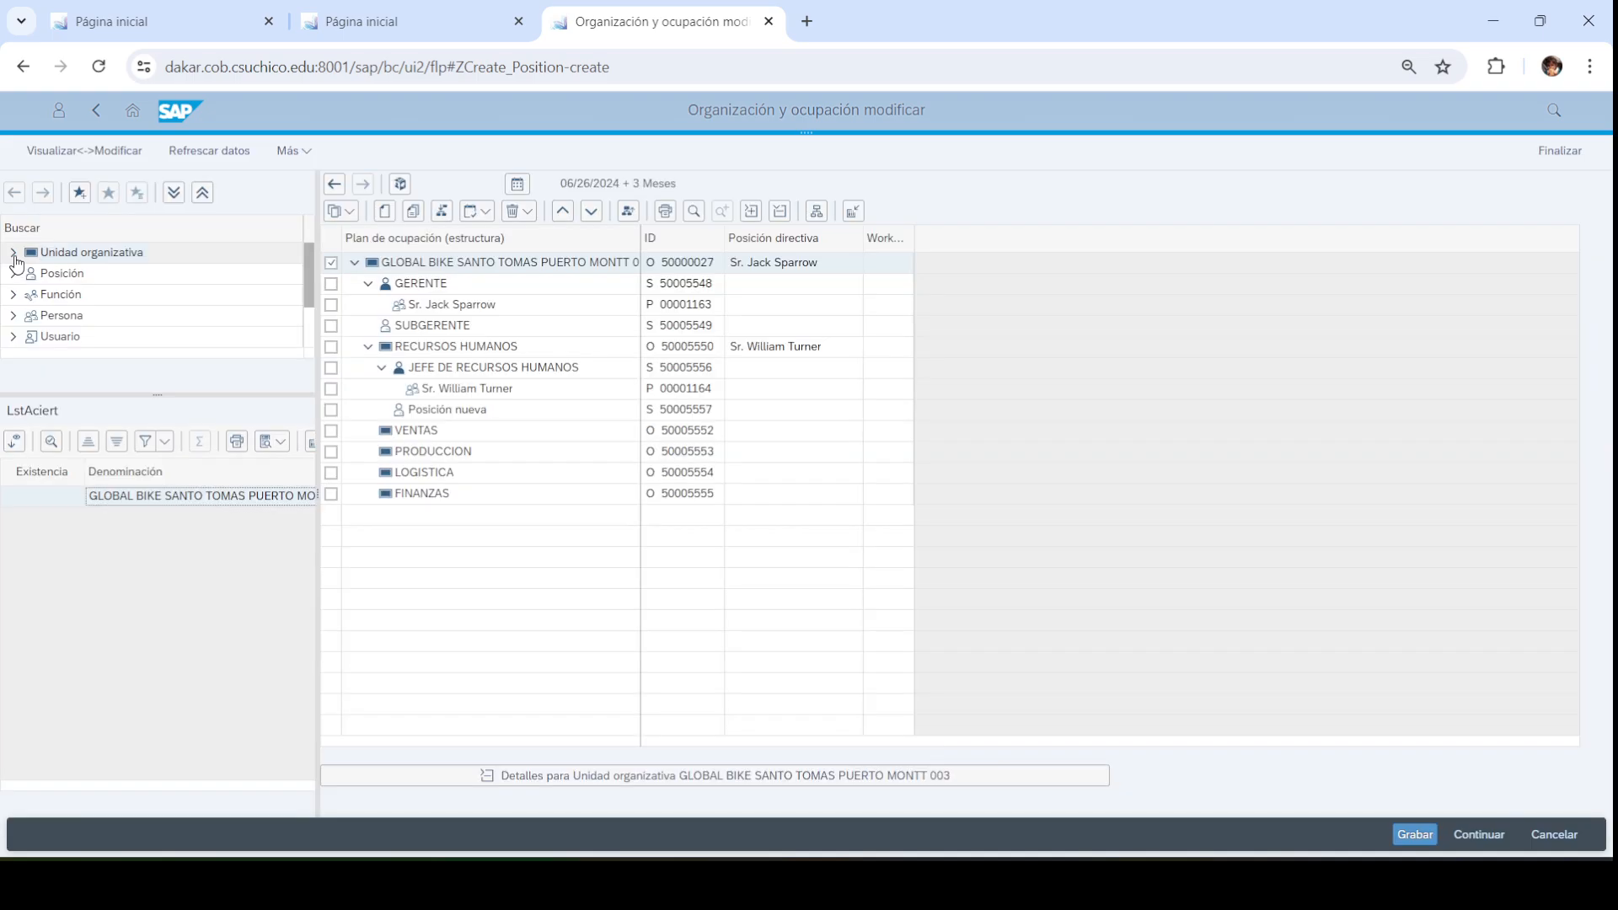
Run a free search listing all 2,620 units and select the Santo Tomas unit
click(14, 254)
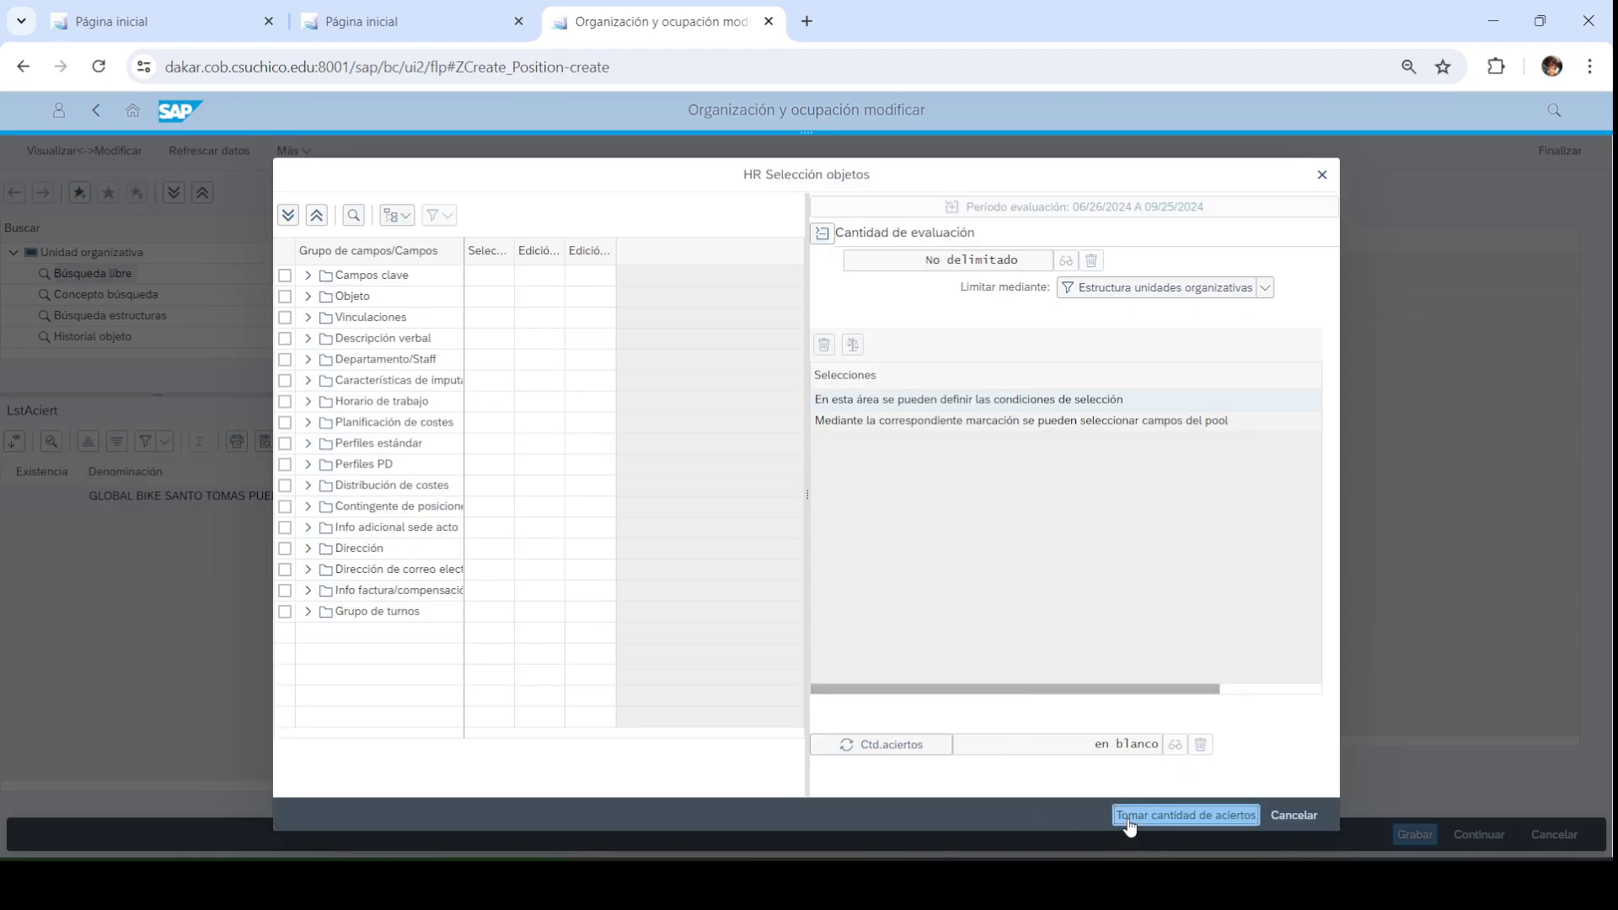
click(1129, 824)
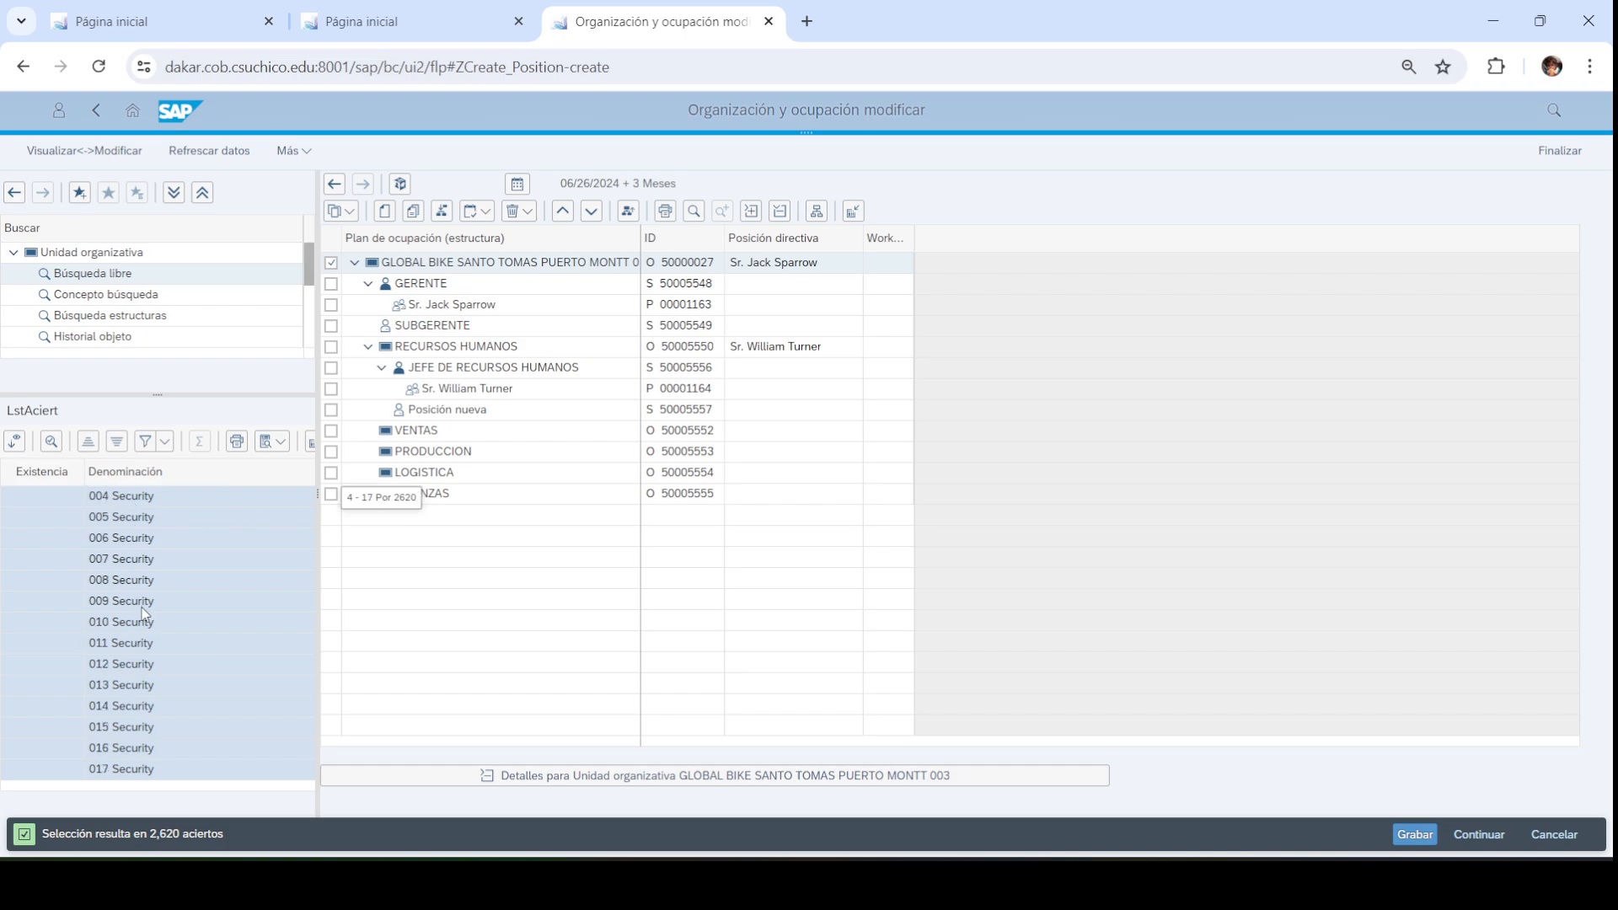
scroll(144, 590, down, 13)
scroll(145, 613, up, 13)
click(179, 517)
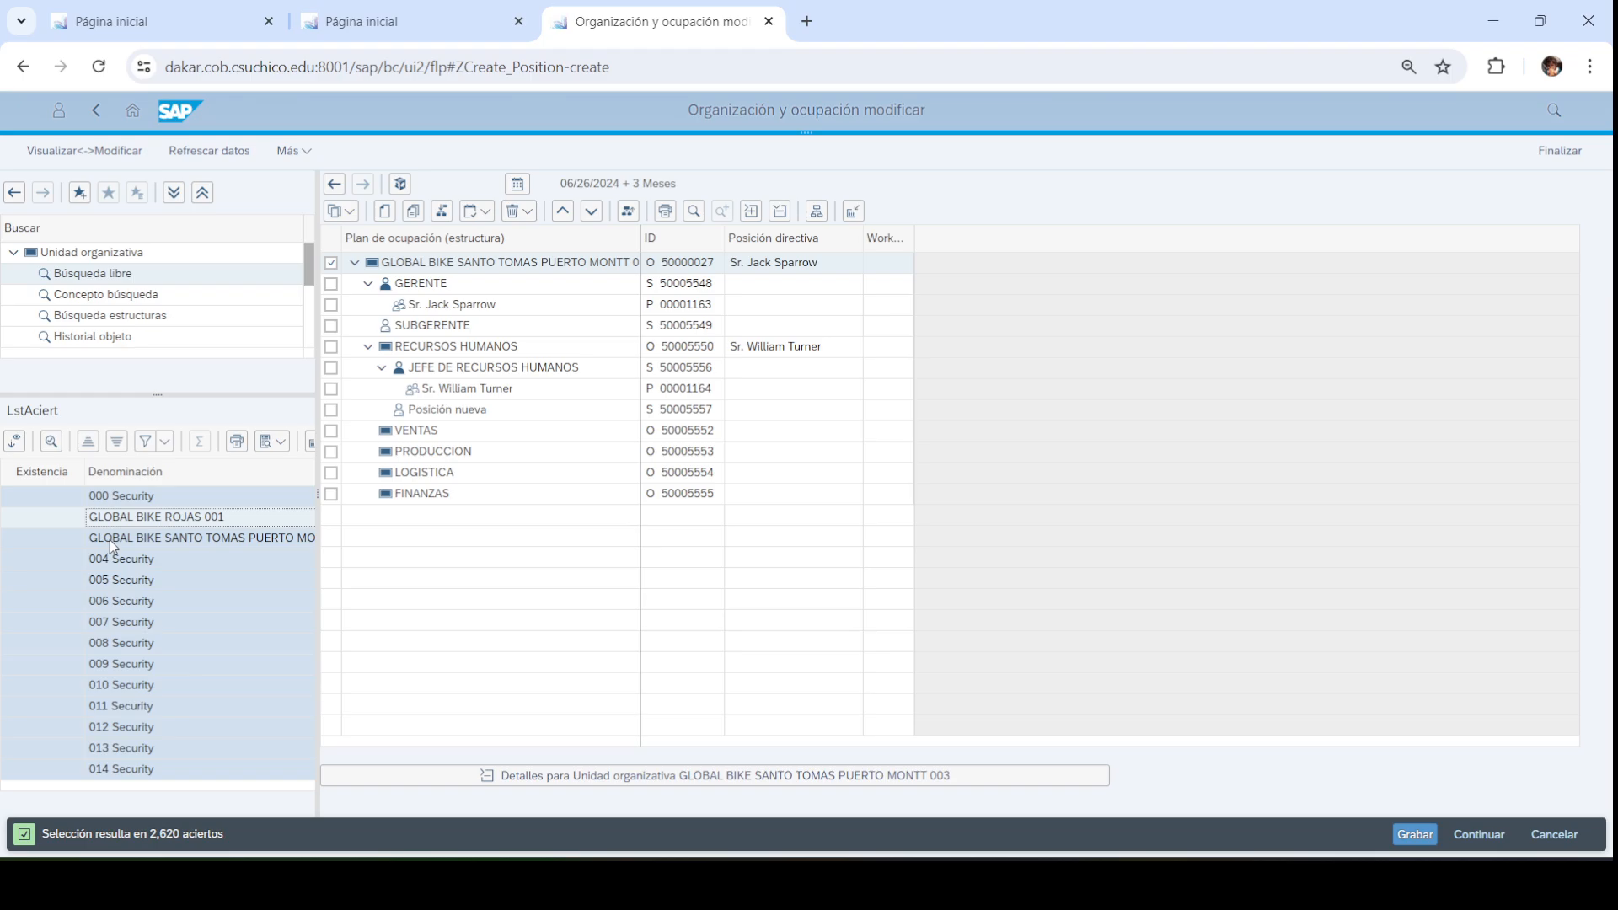
click(114, 540)
Load GLOBAL BIKE ROJAS 001's structure with details hidden and DIRECCION GENERAL expanded
double_click(156, 517)
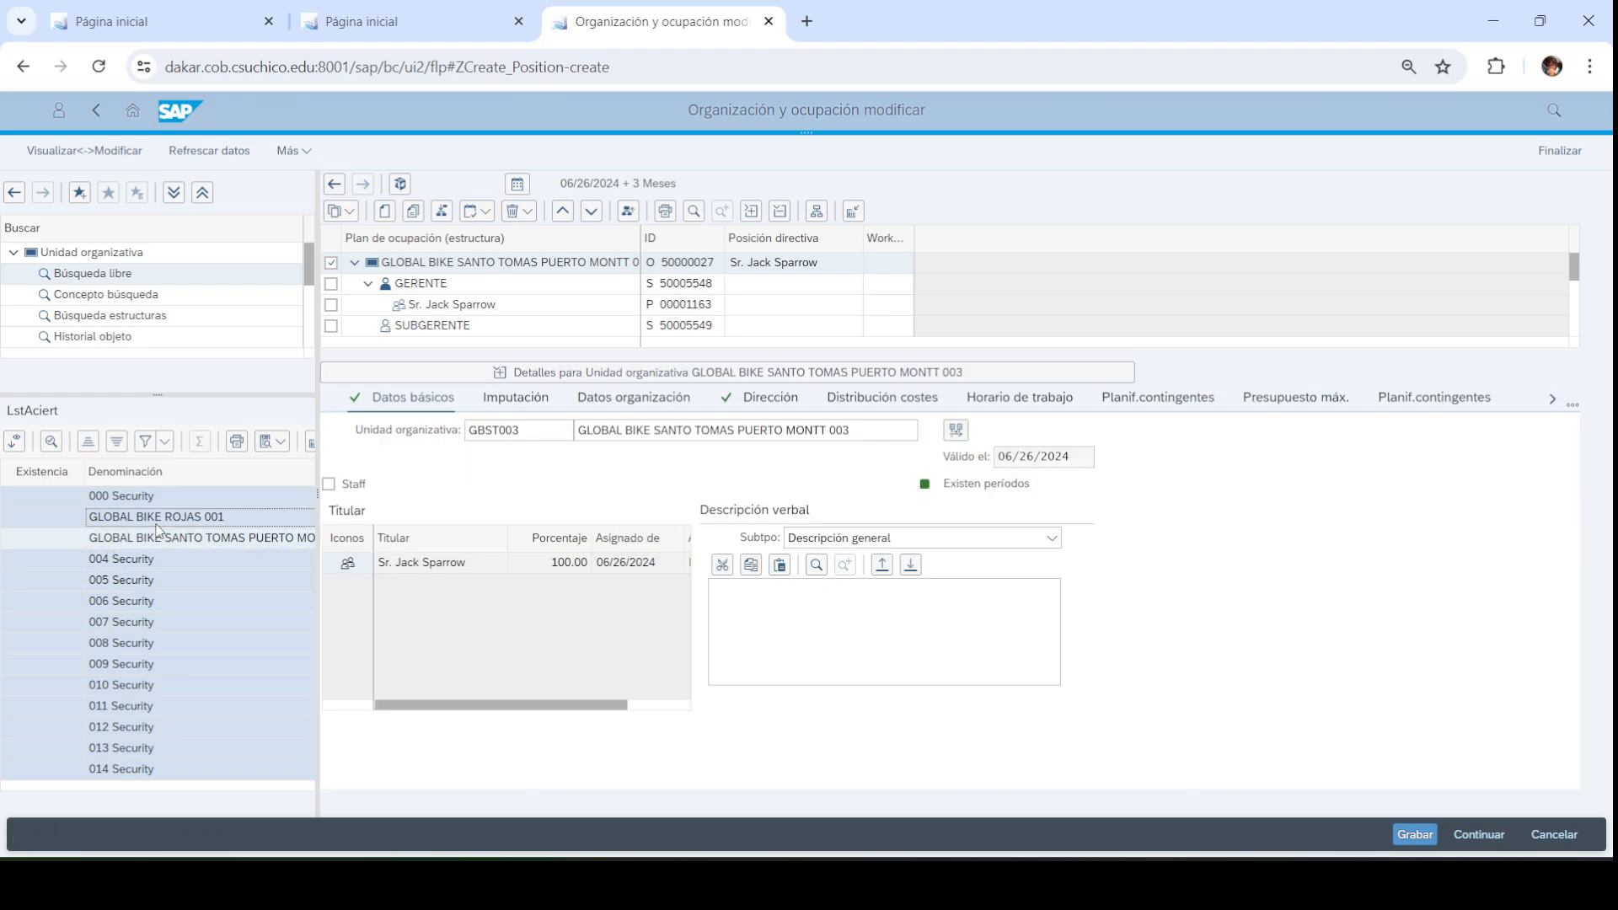
click(681, 378)
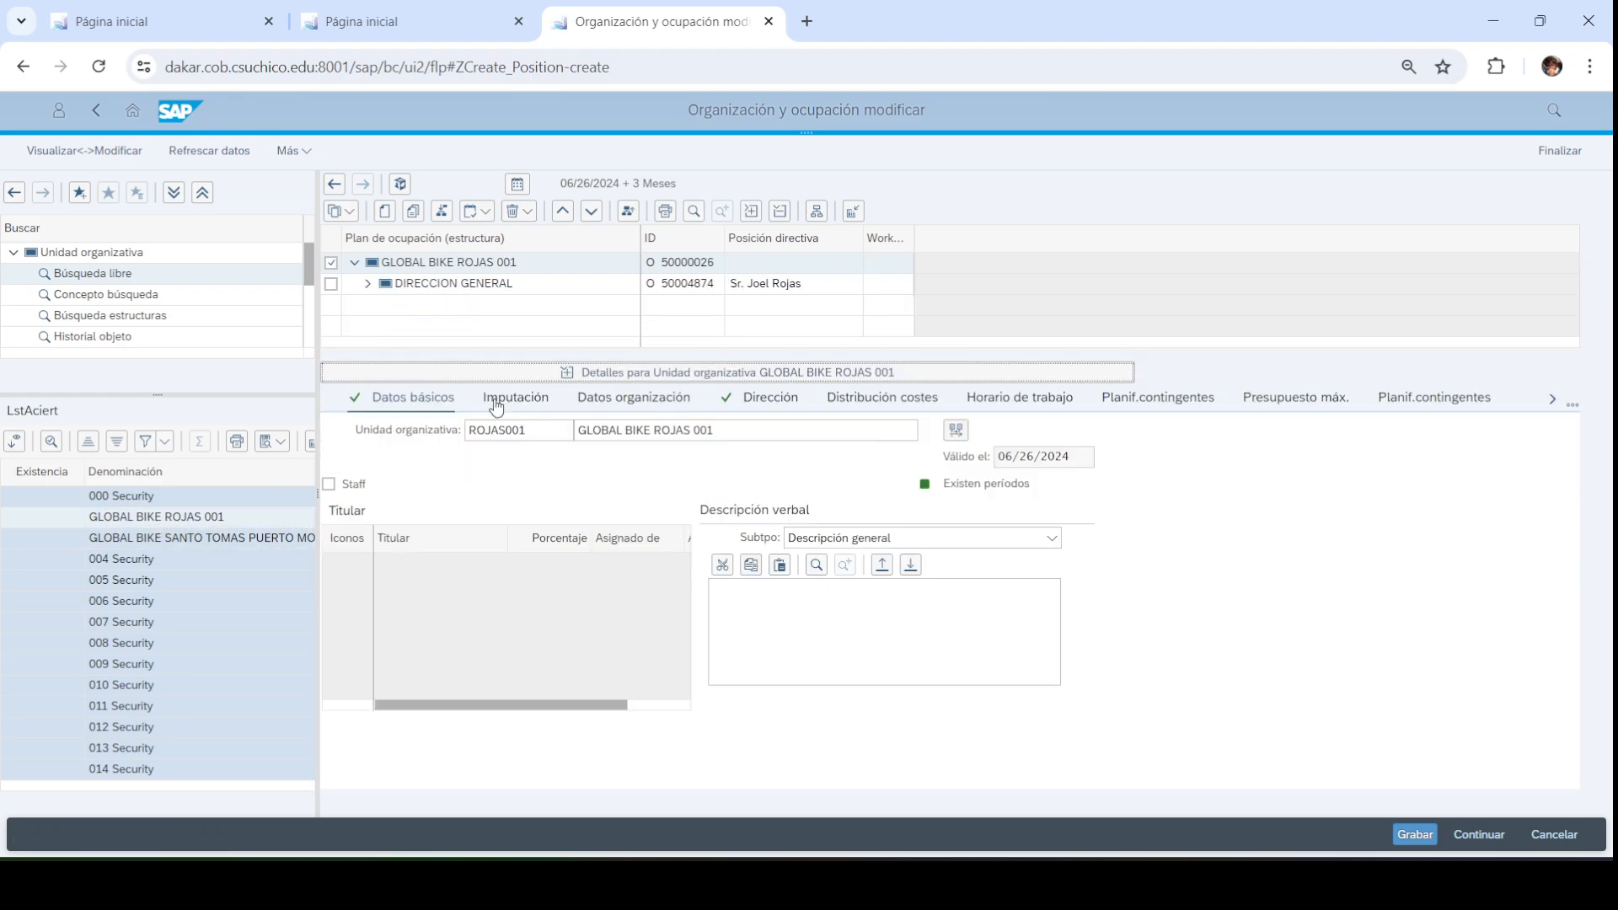
click(367, 284)
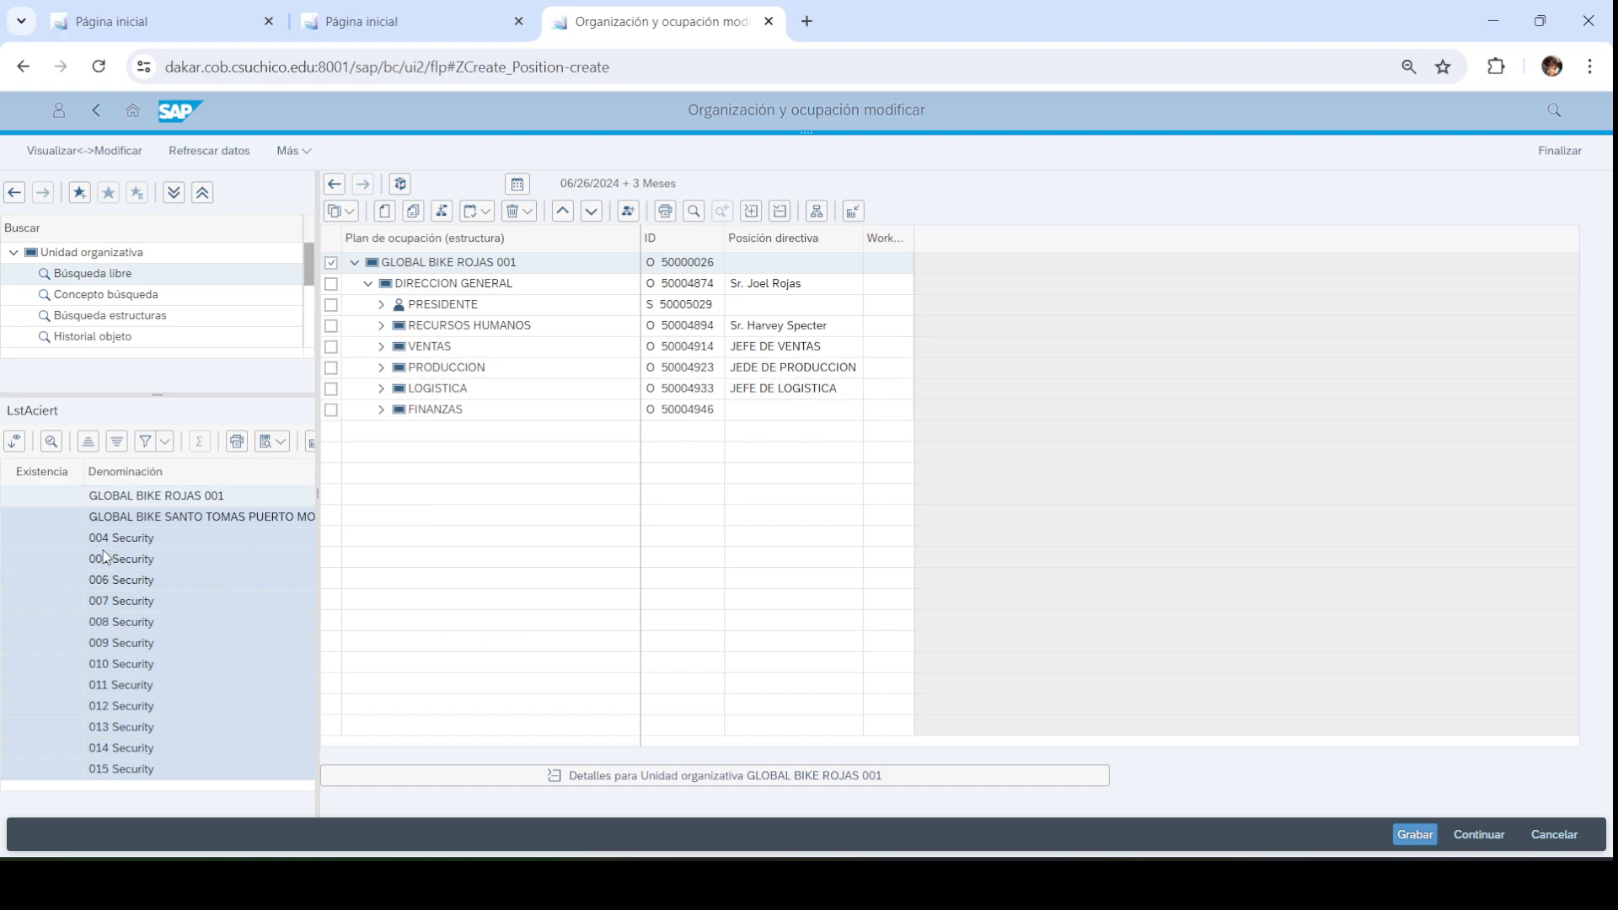
Scroll up and down through the organizational unit hit list
click(139, 563)
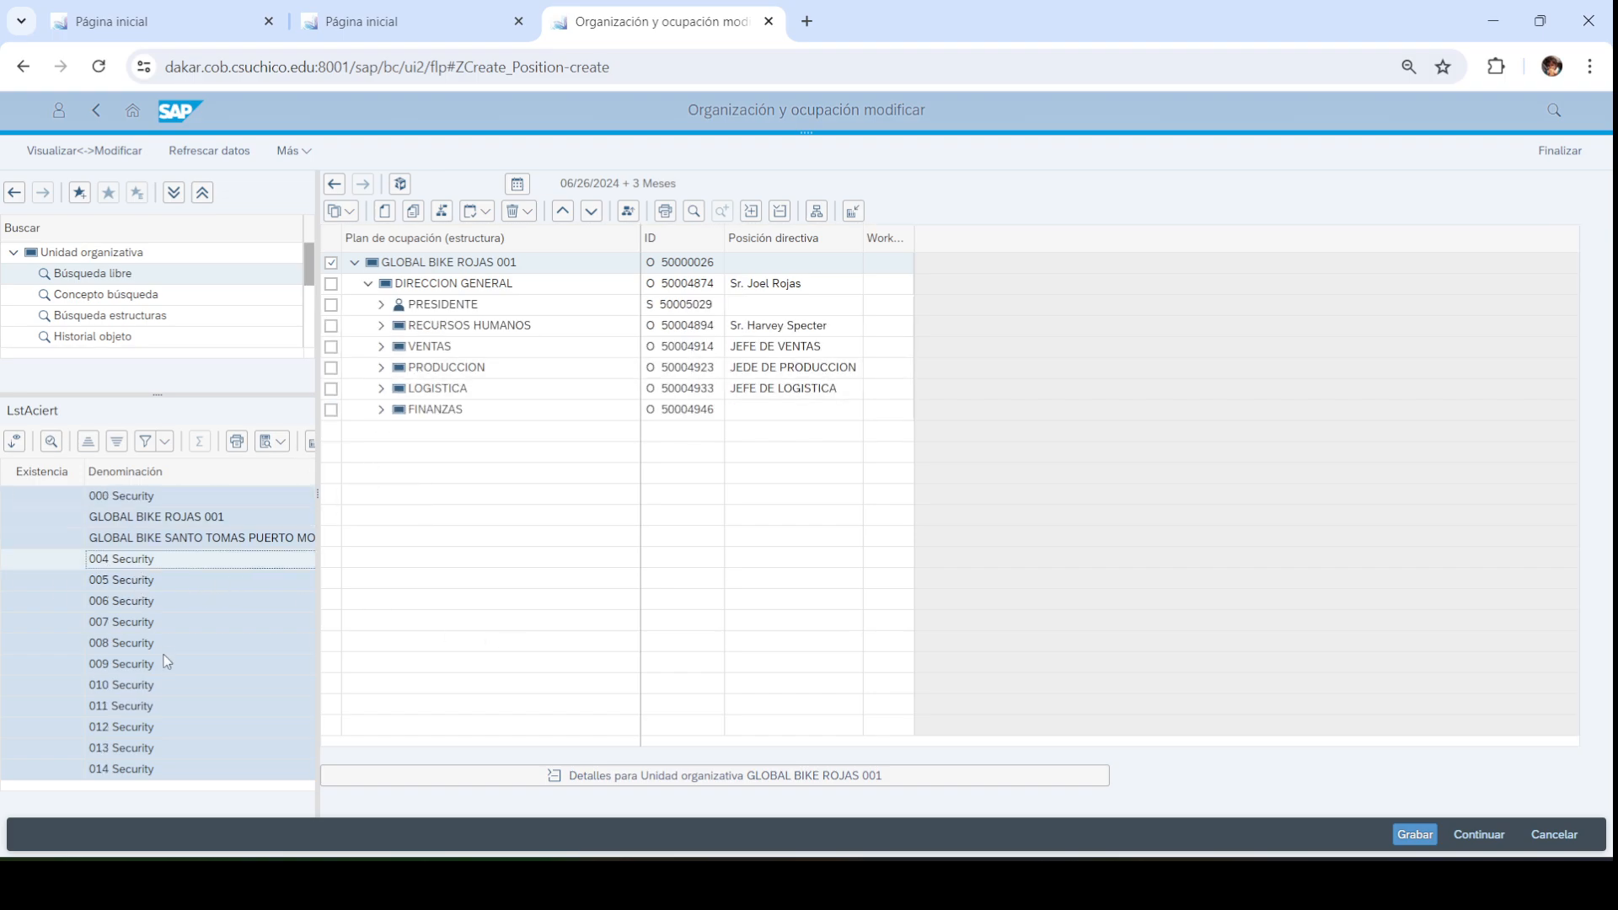
scroll(167, 663, down, 15)
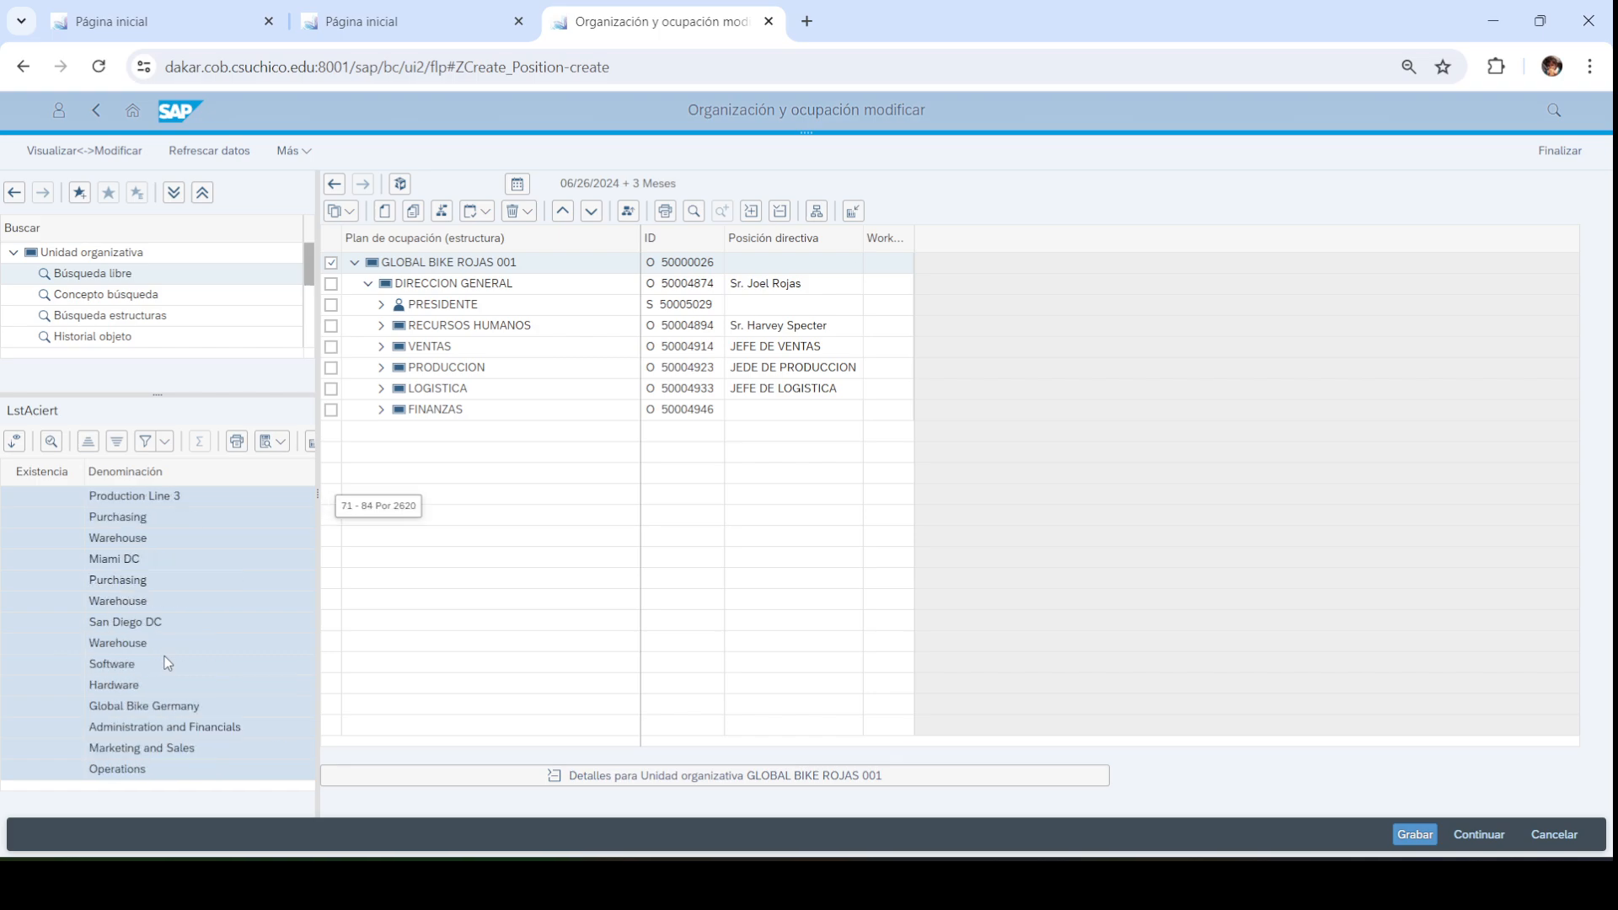
scroll(167, 662, up, 10)
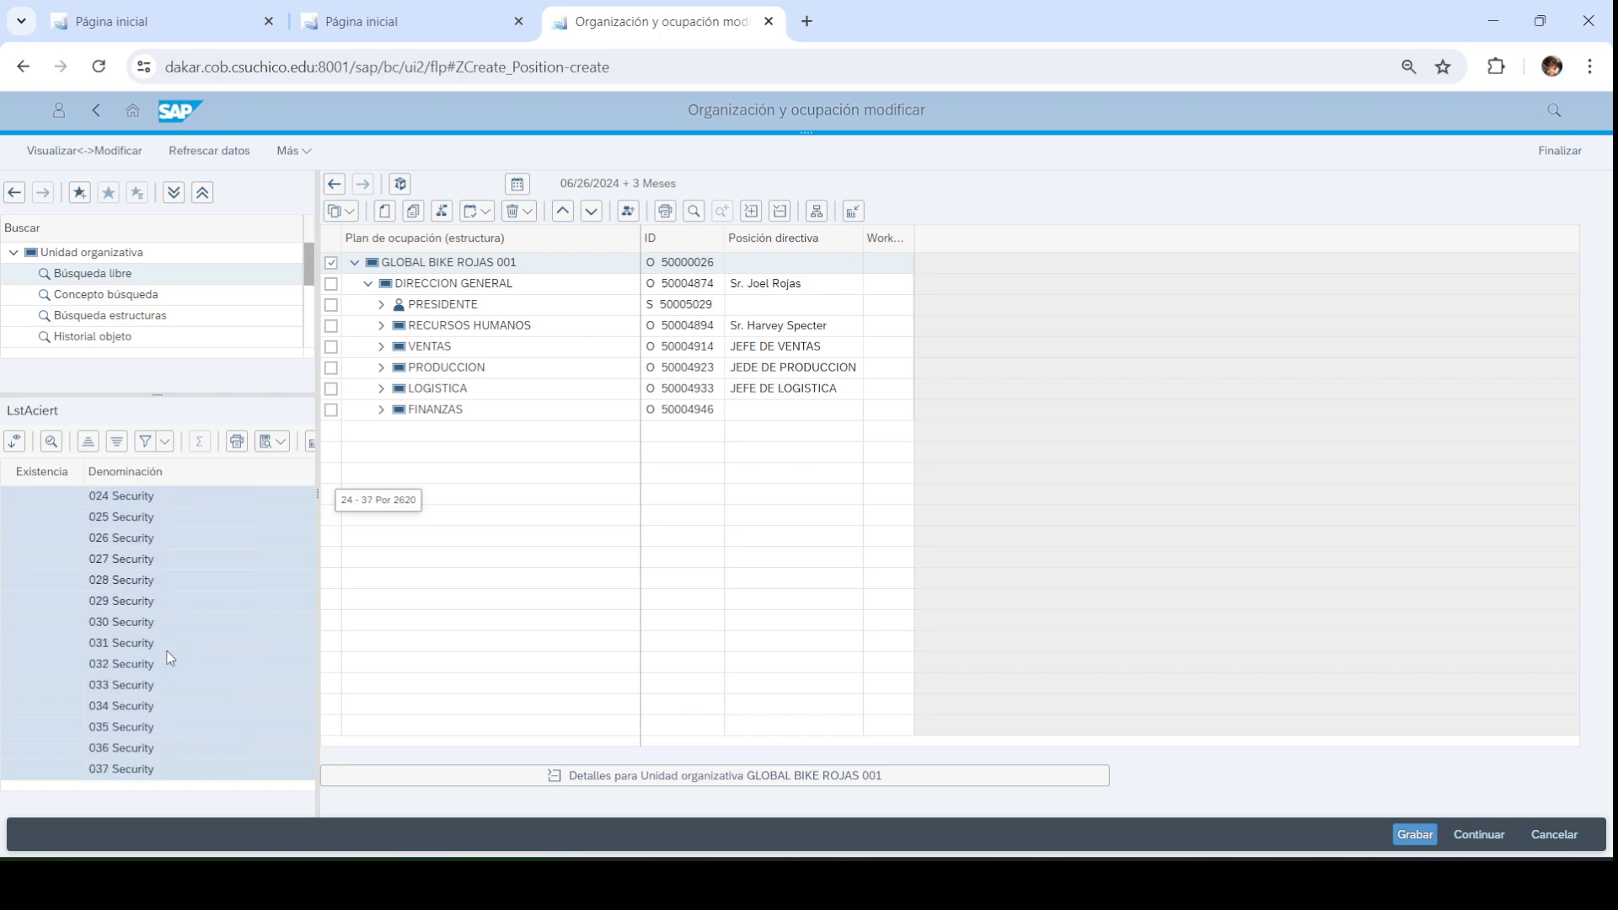
scroll(169, 658, up, 3)
scroll(64, 615, down, 20)
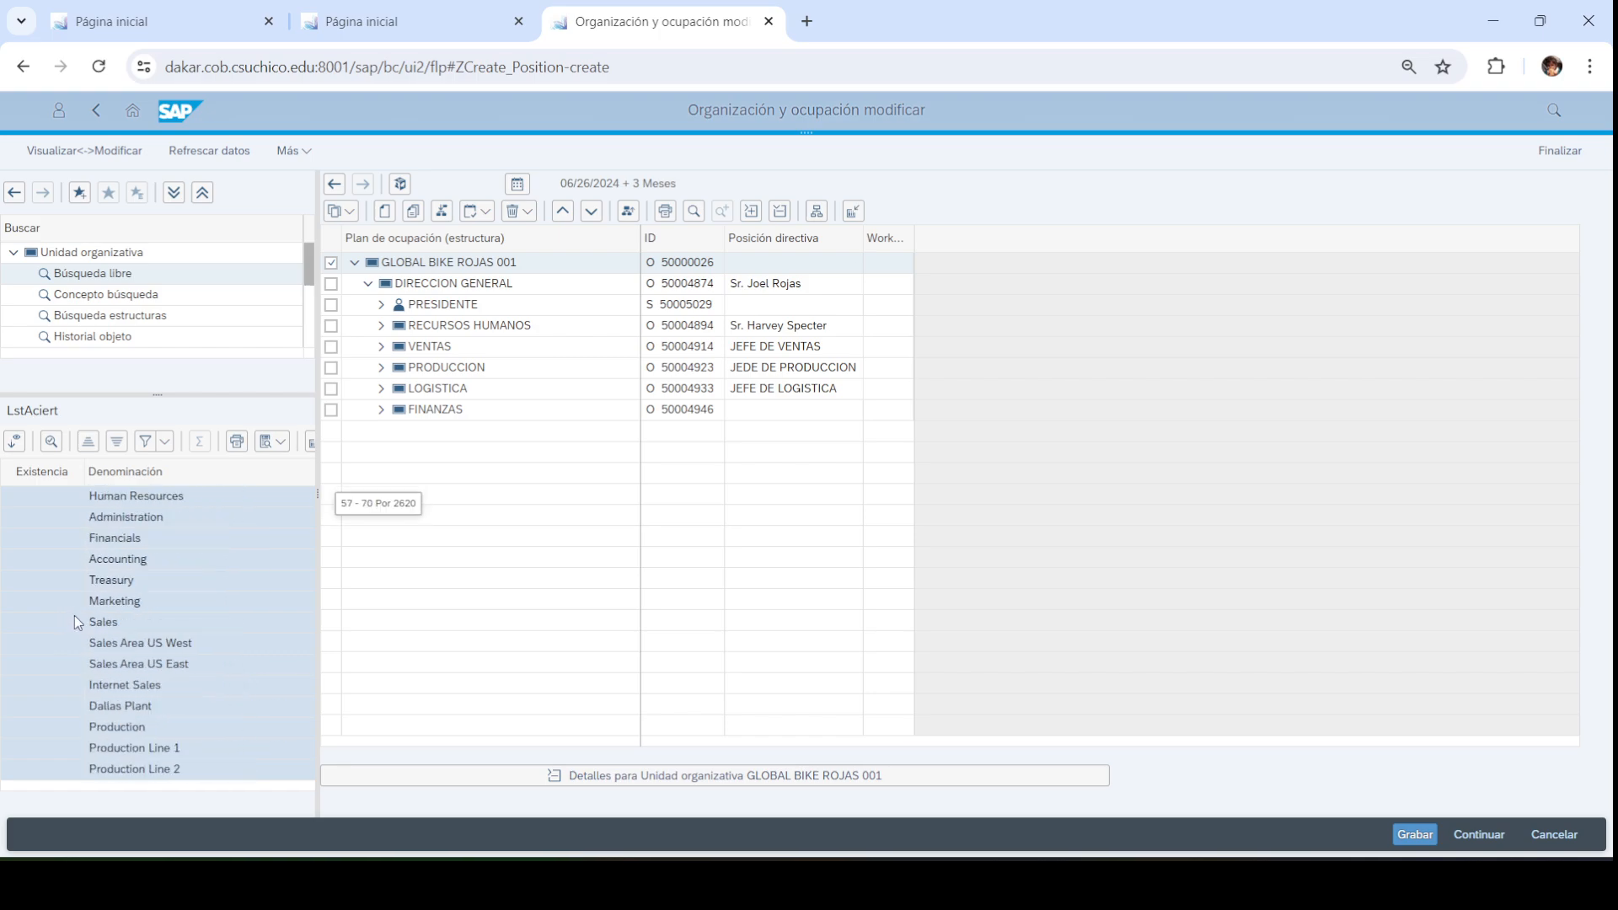
scroll(132, 618, down, 20)
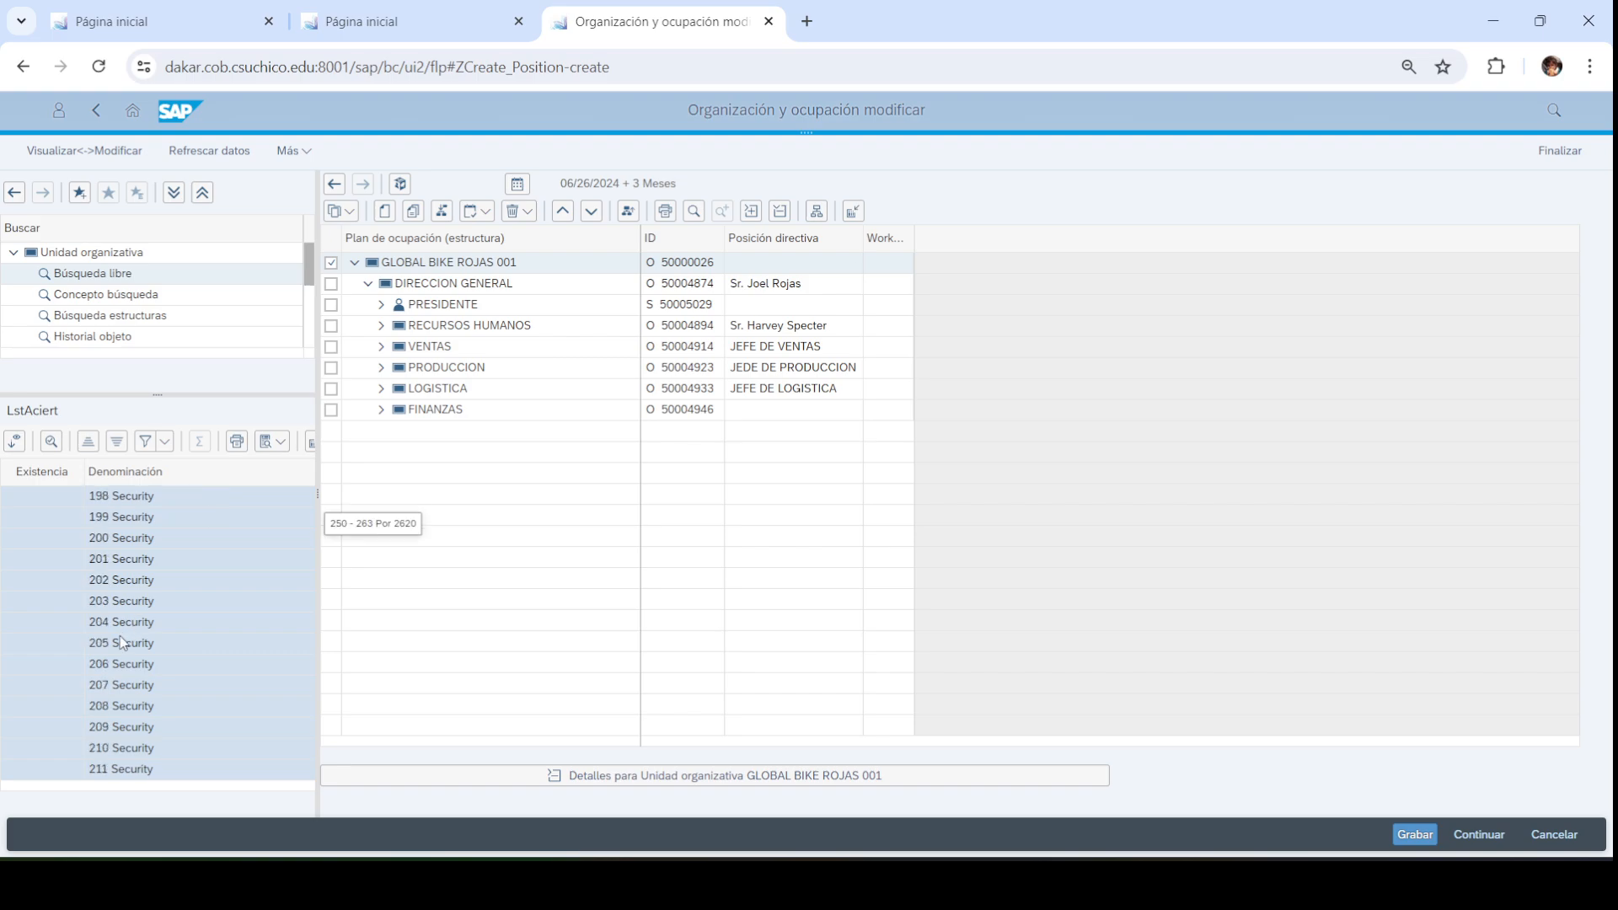
scroll(123, 643, down, 11)
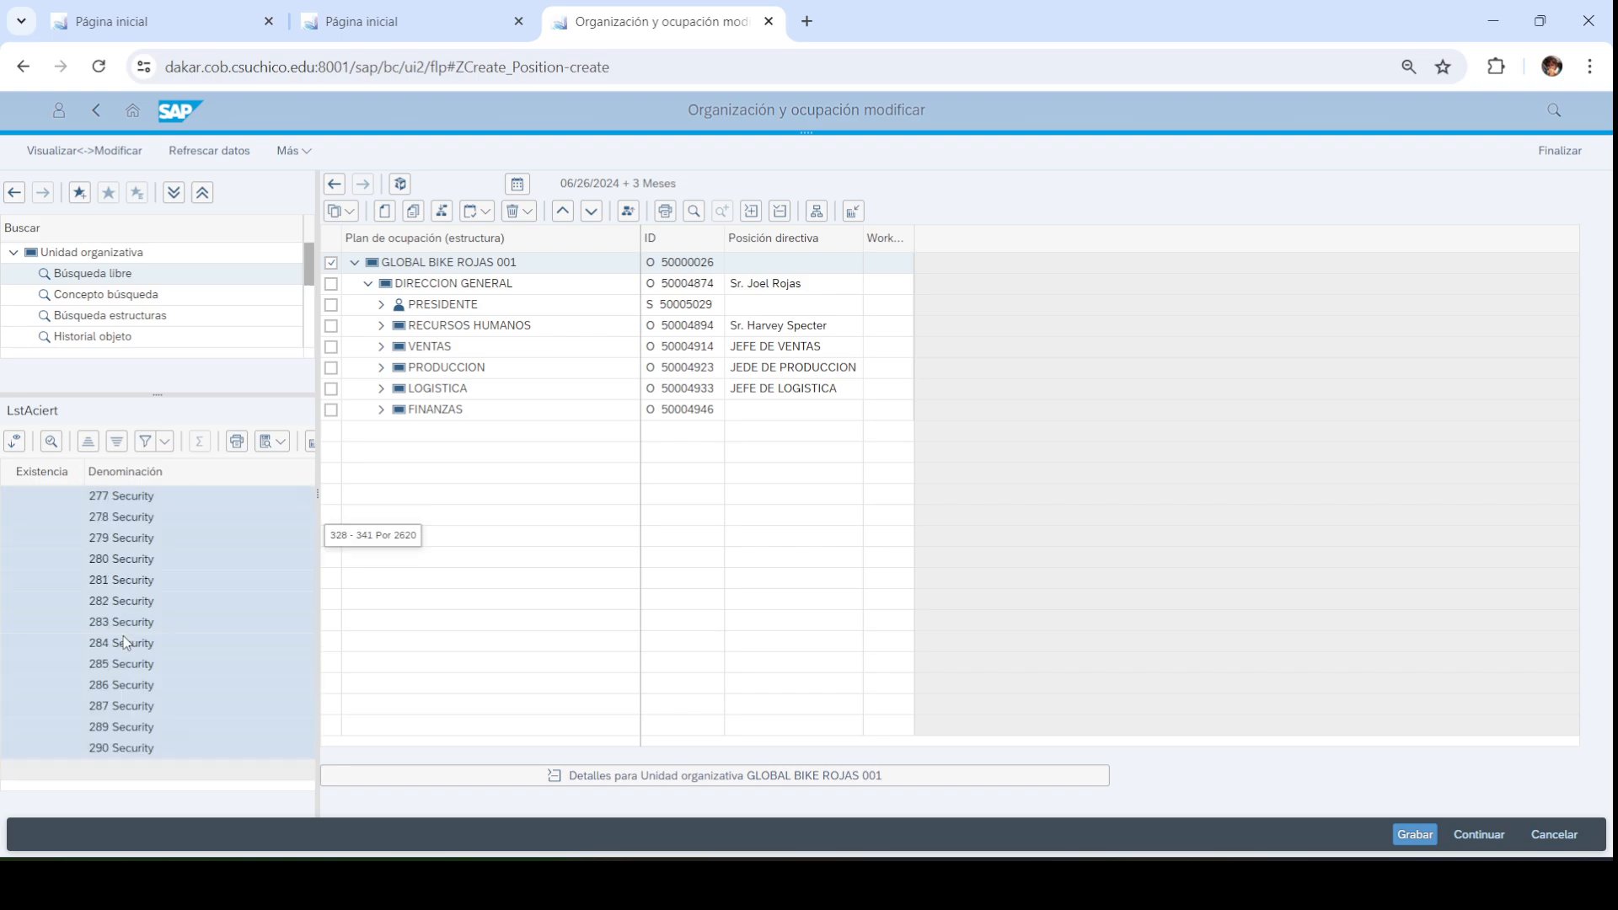
scroll(123, 643, down, 6)
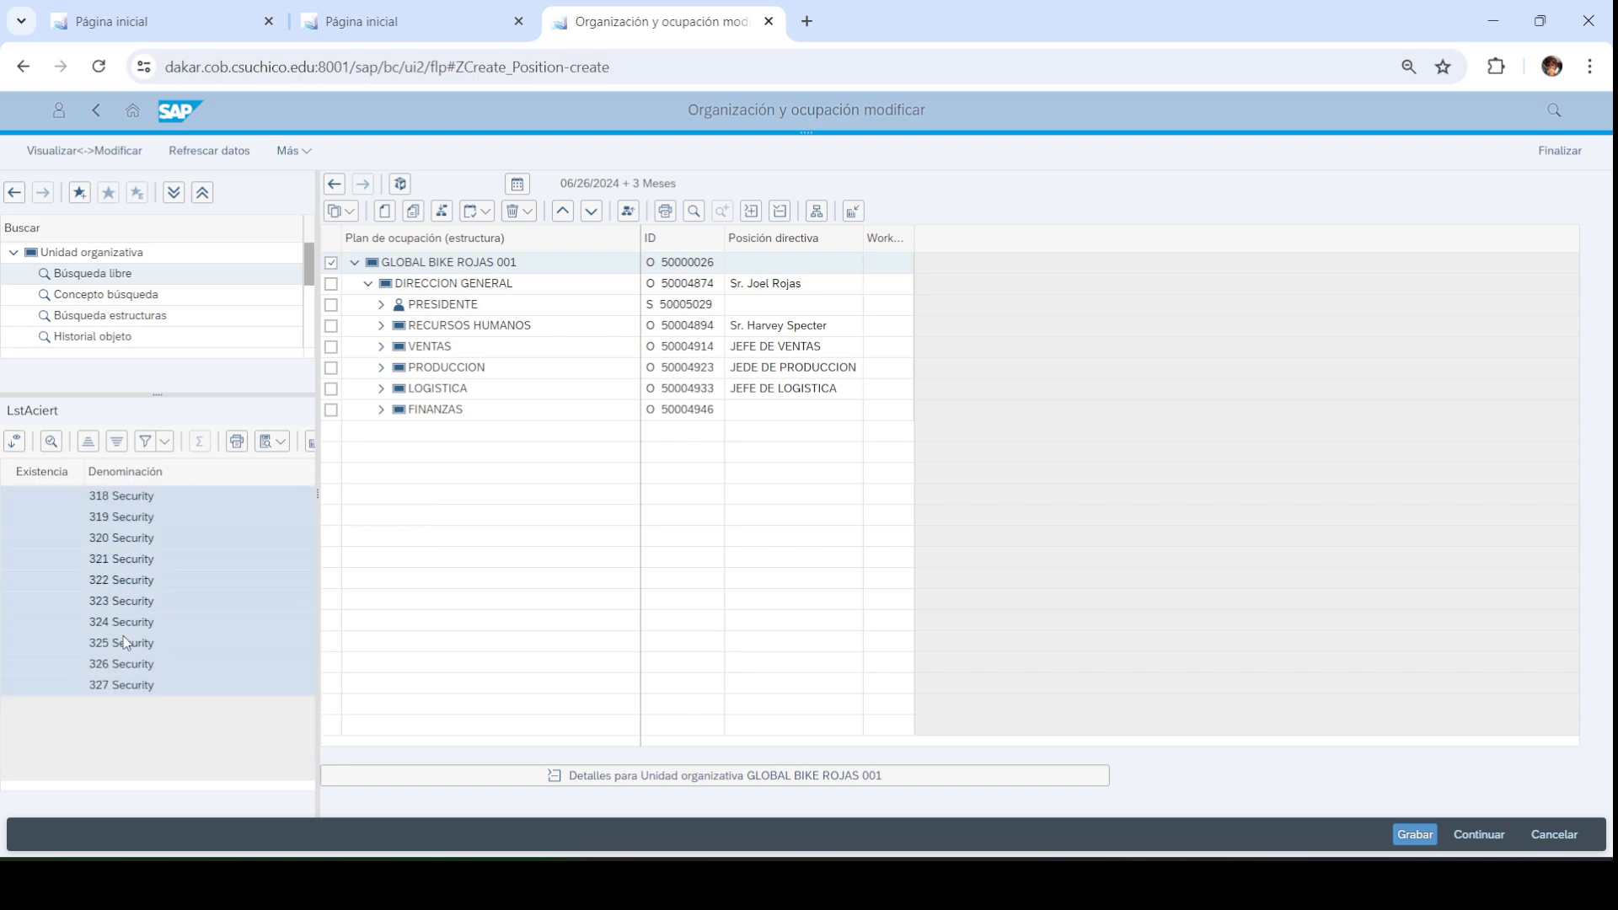
scroll(135, 594, up, 20)
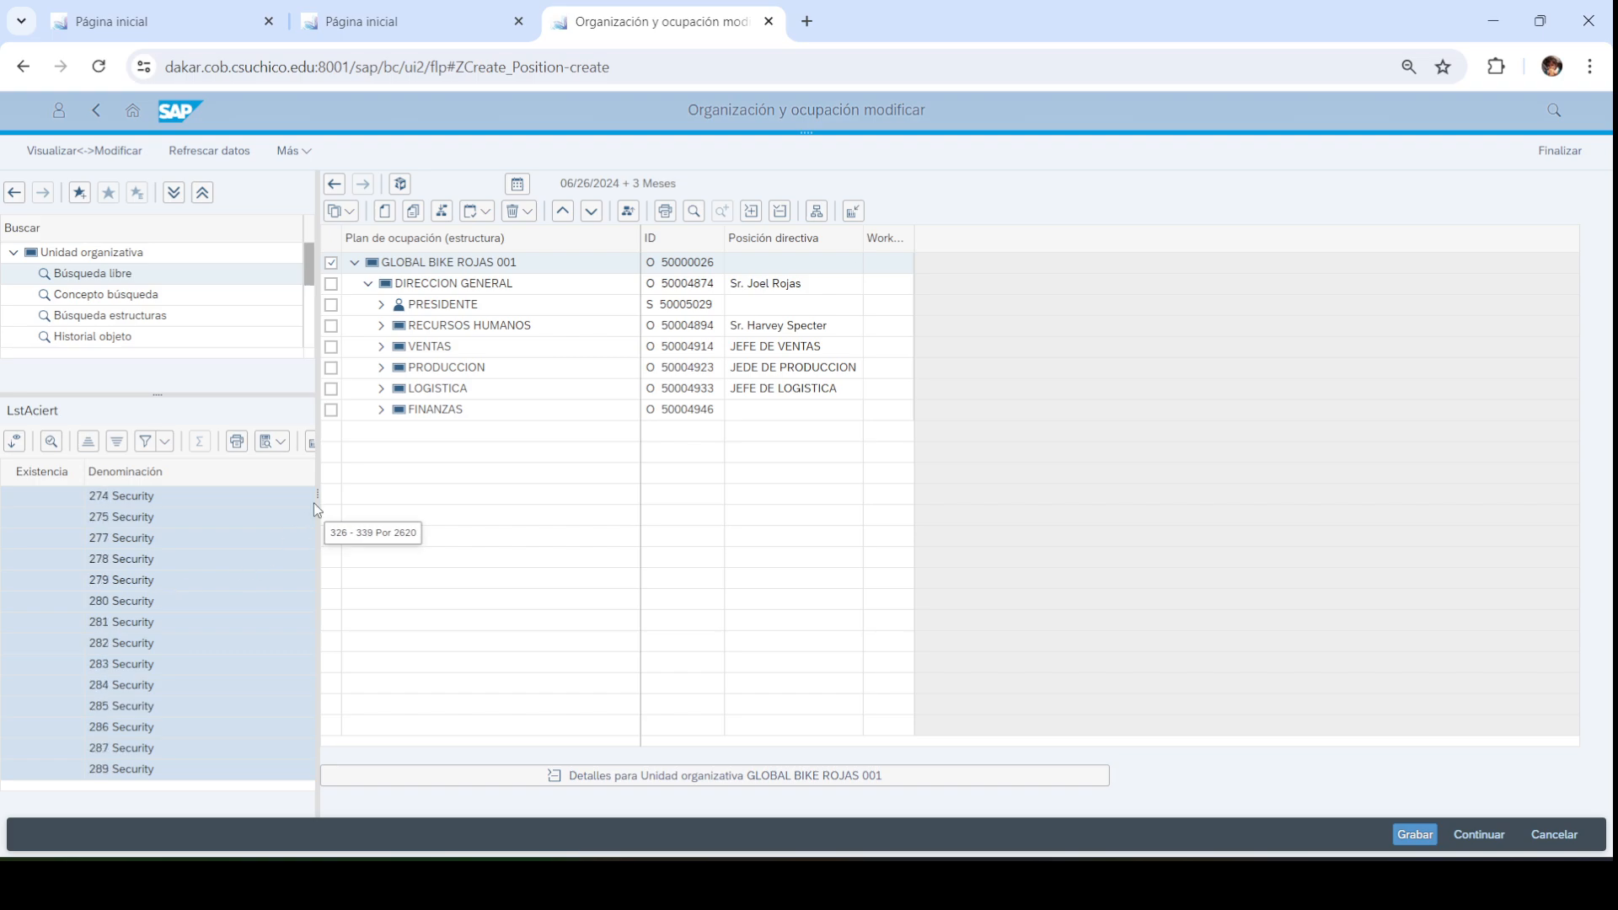
scroll(244, 549, up, 20)
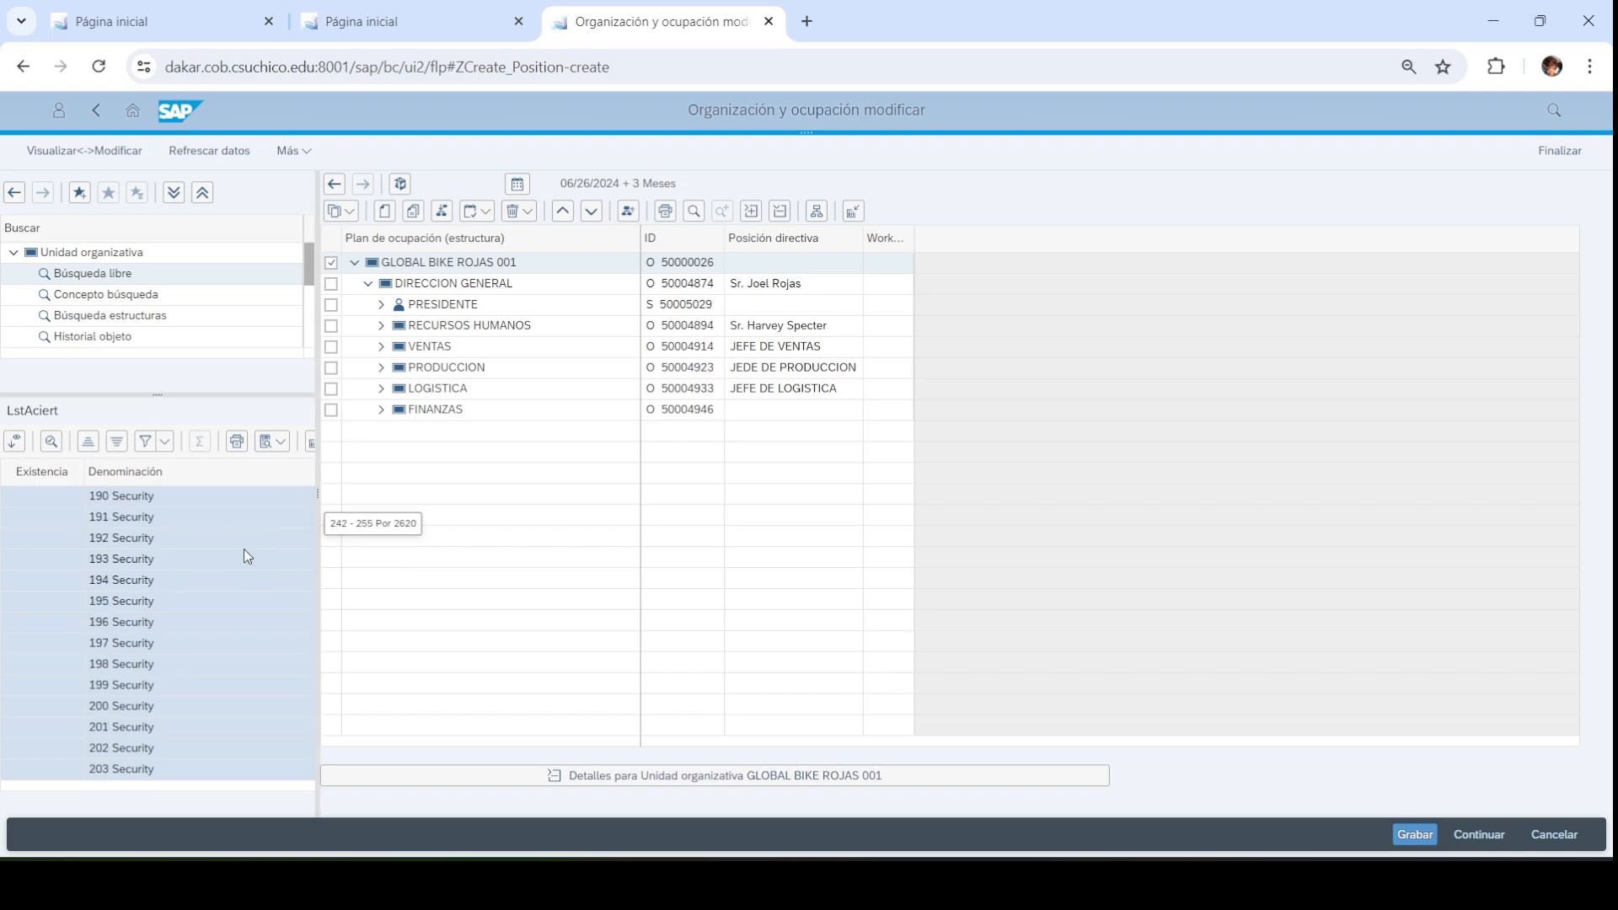
scroll(244, 552, up, 20)
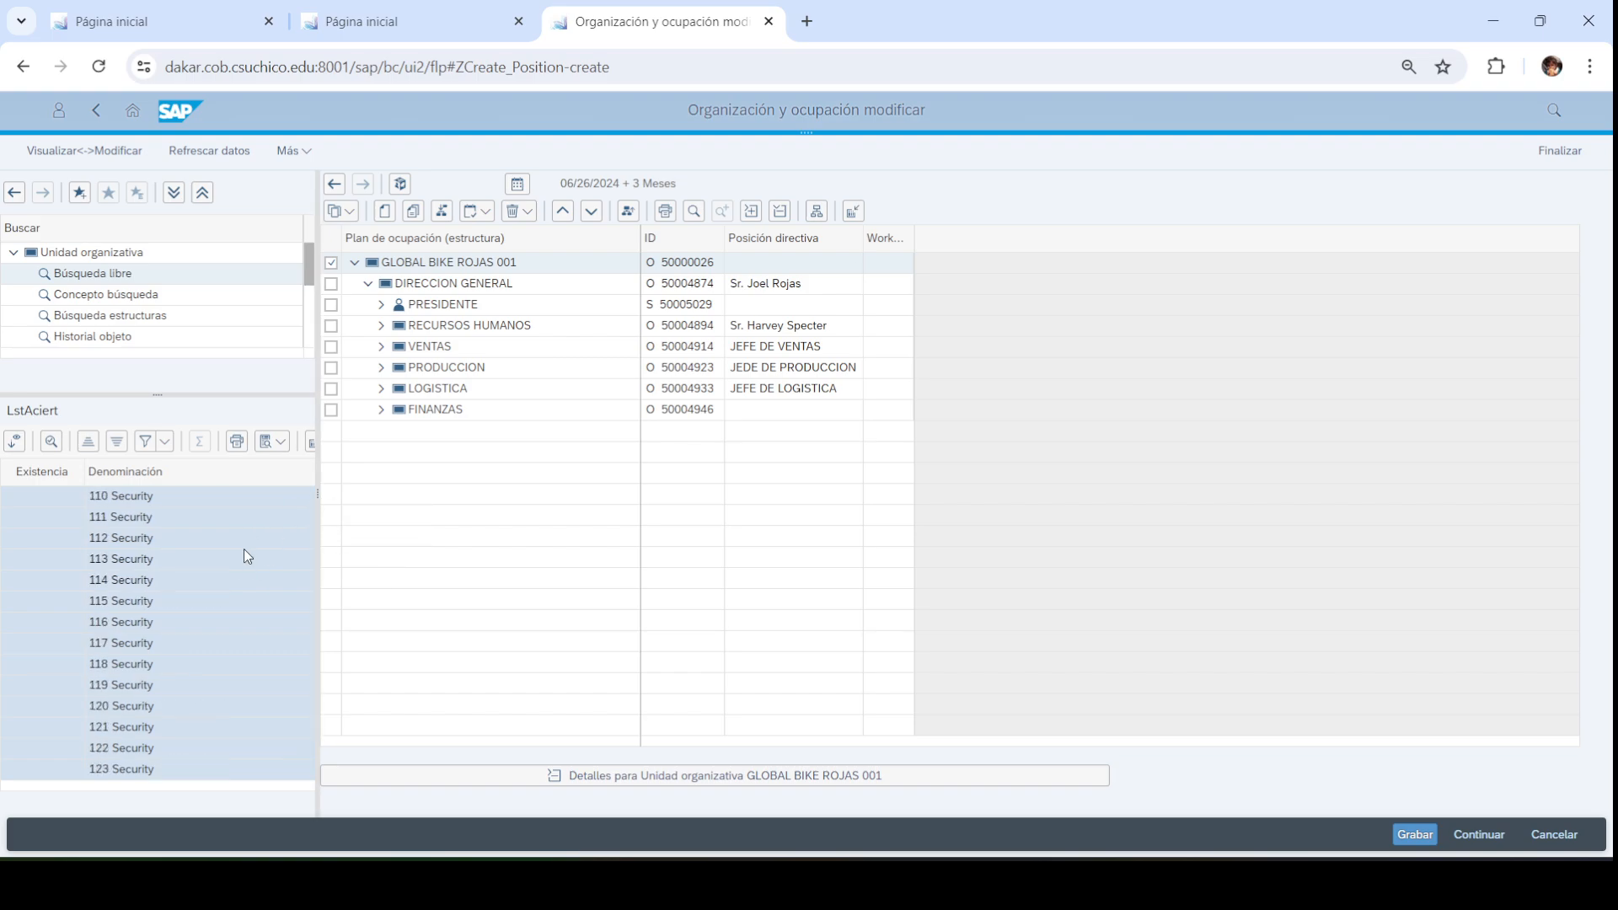
scroll(244, 552, up, 15)
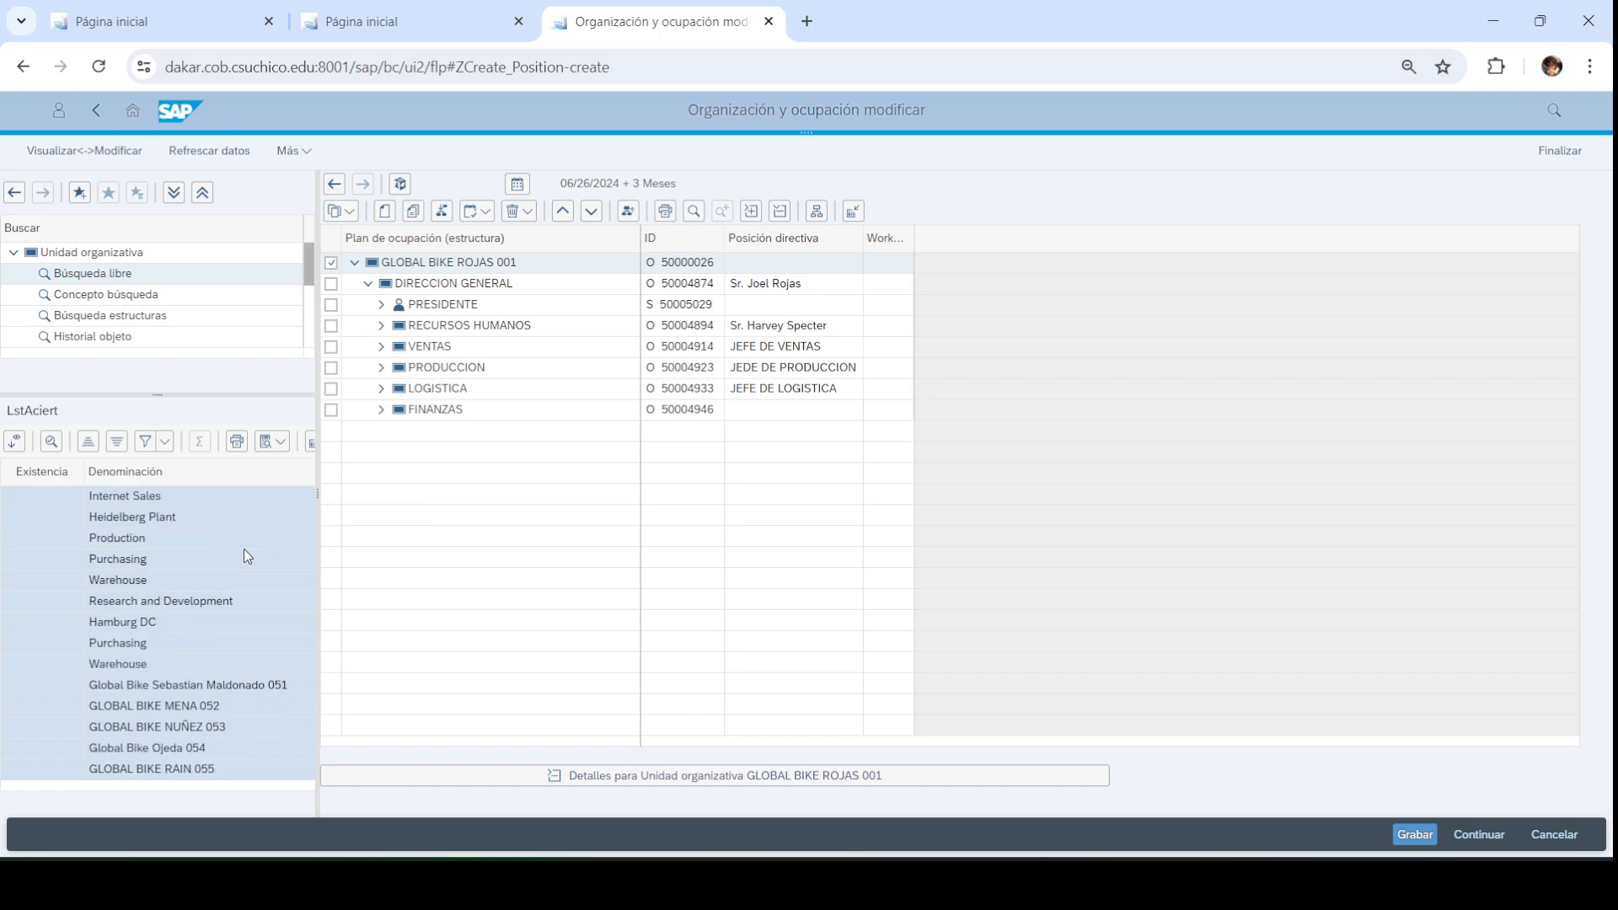
scroll(244, 552, up, 12)
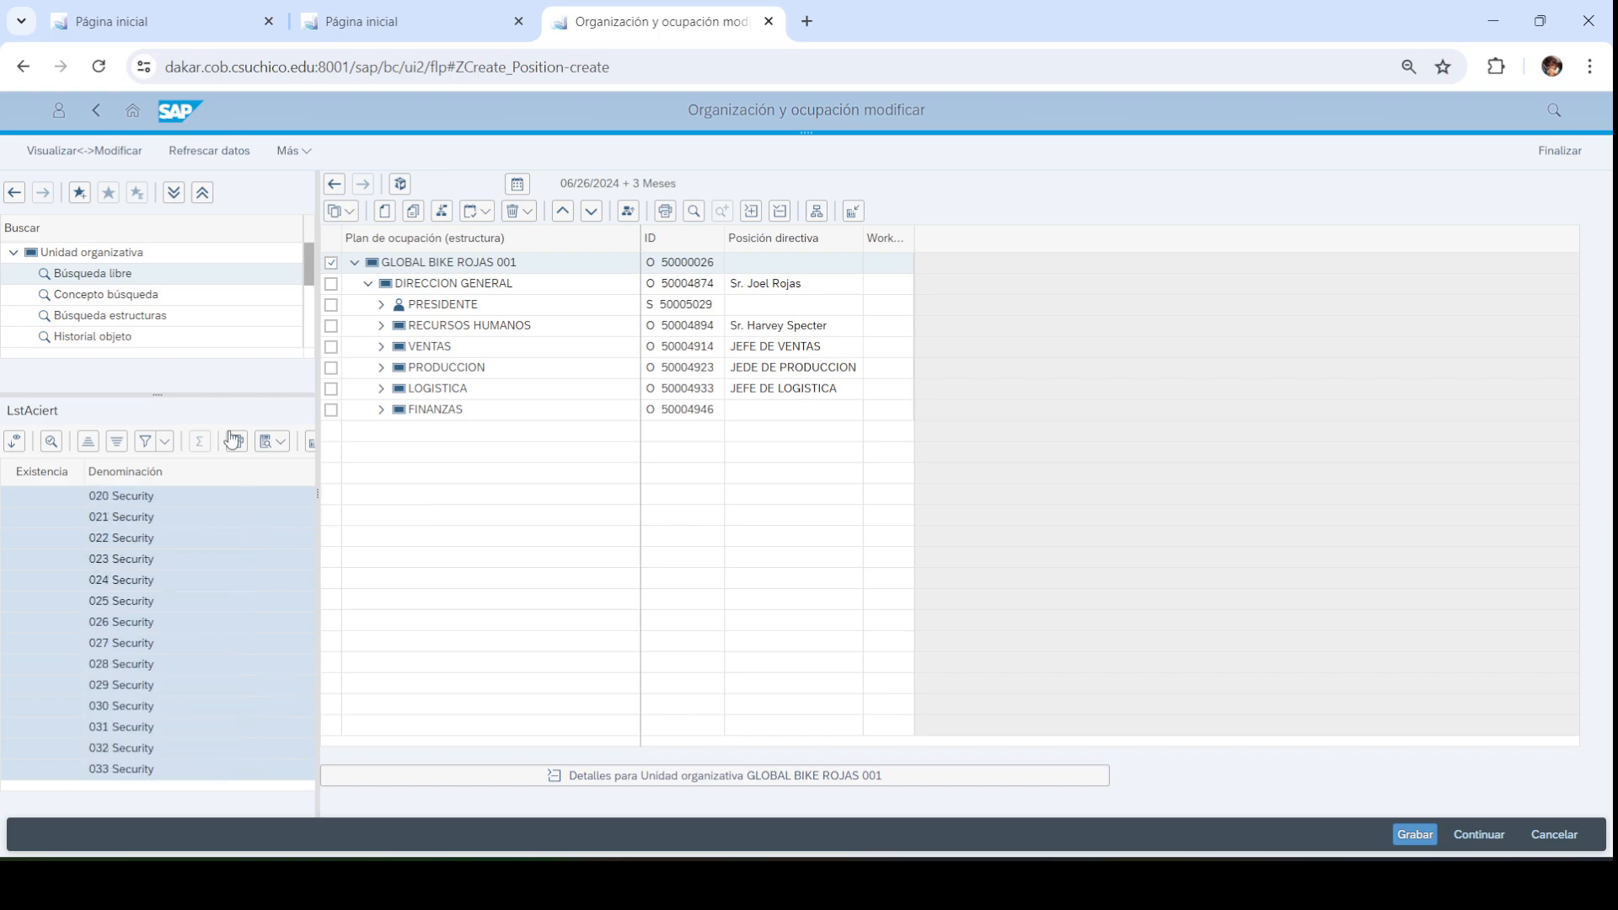